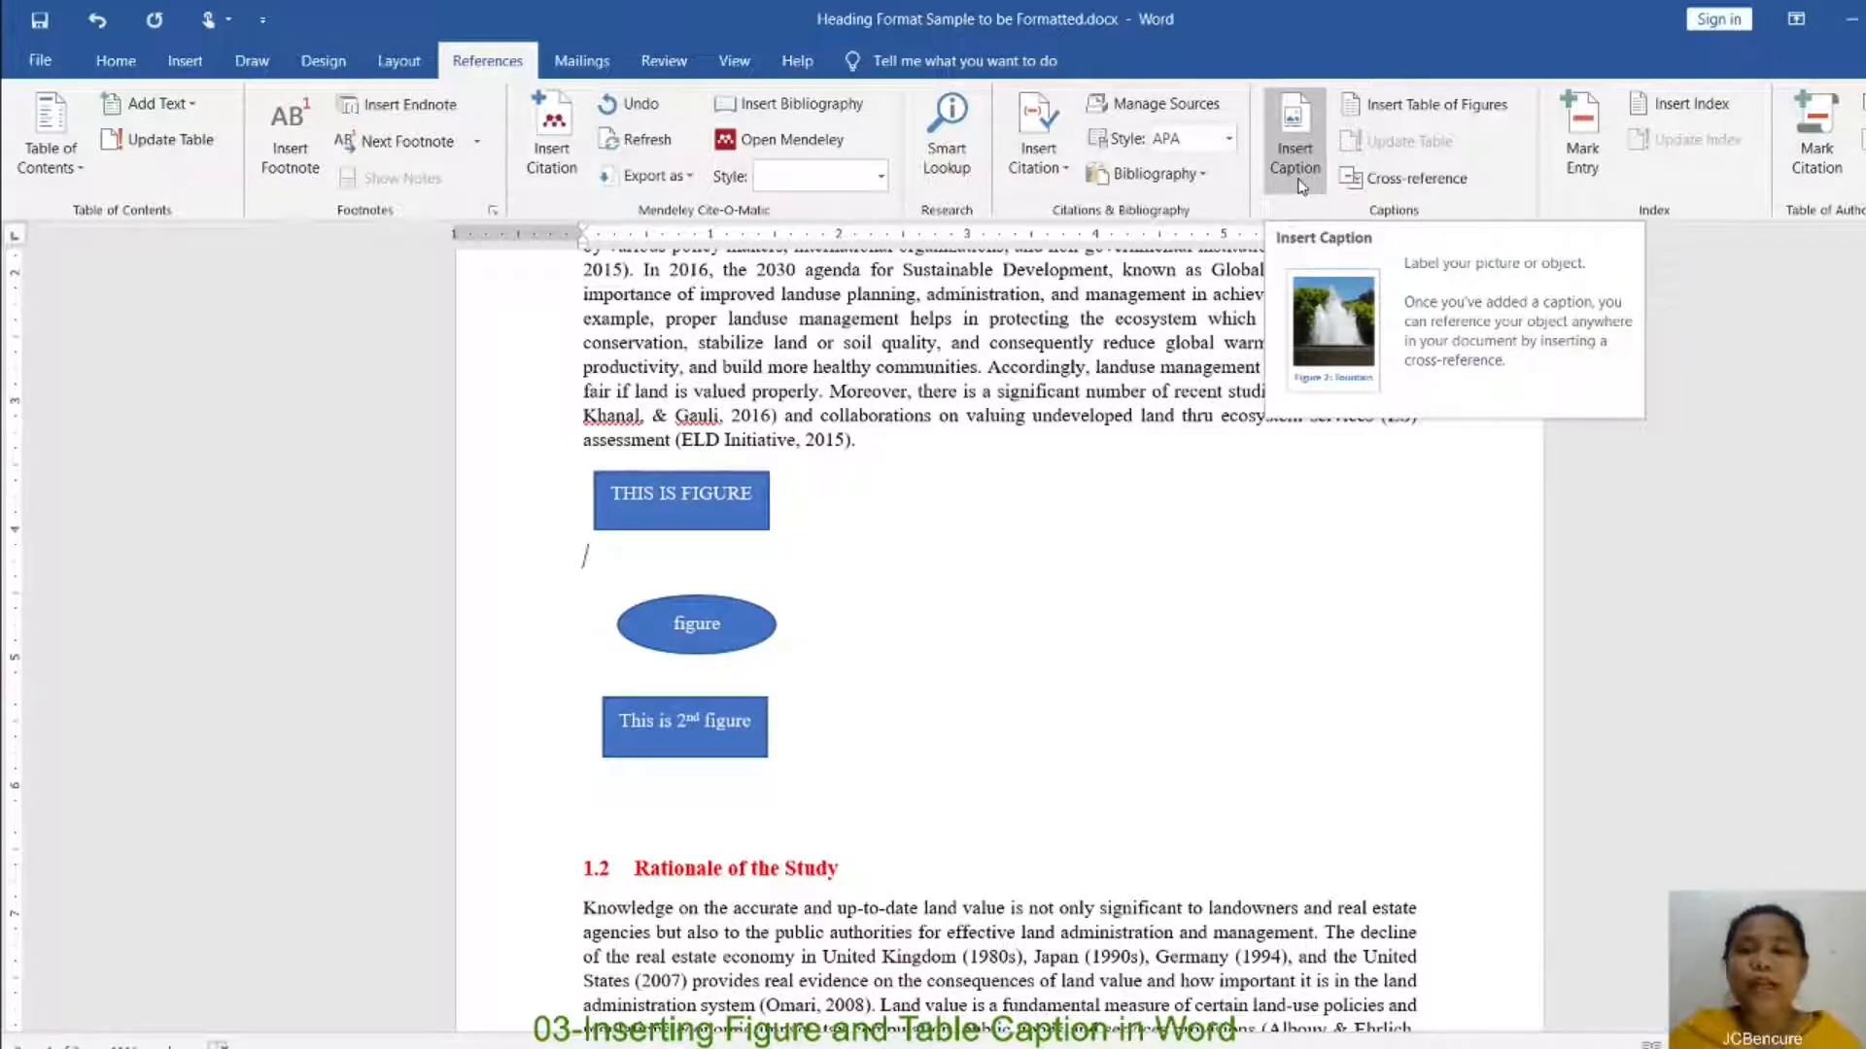
Step: Start a caption below the THIS IS FIGURE box and create a new caption label named "Fig."
left_click(1301, 186)
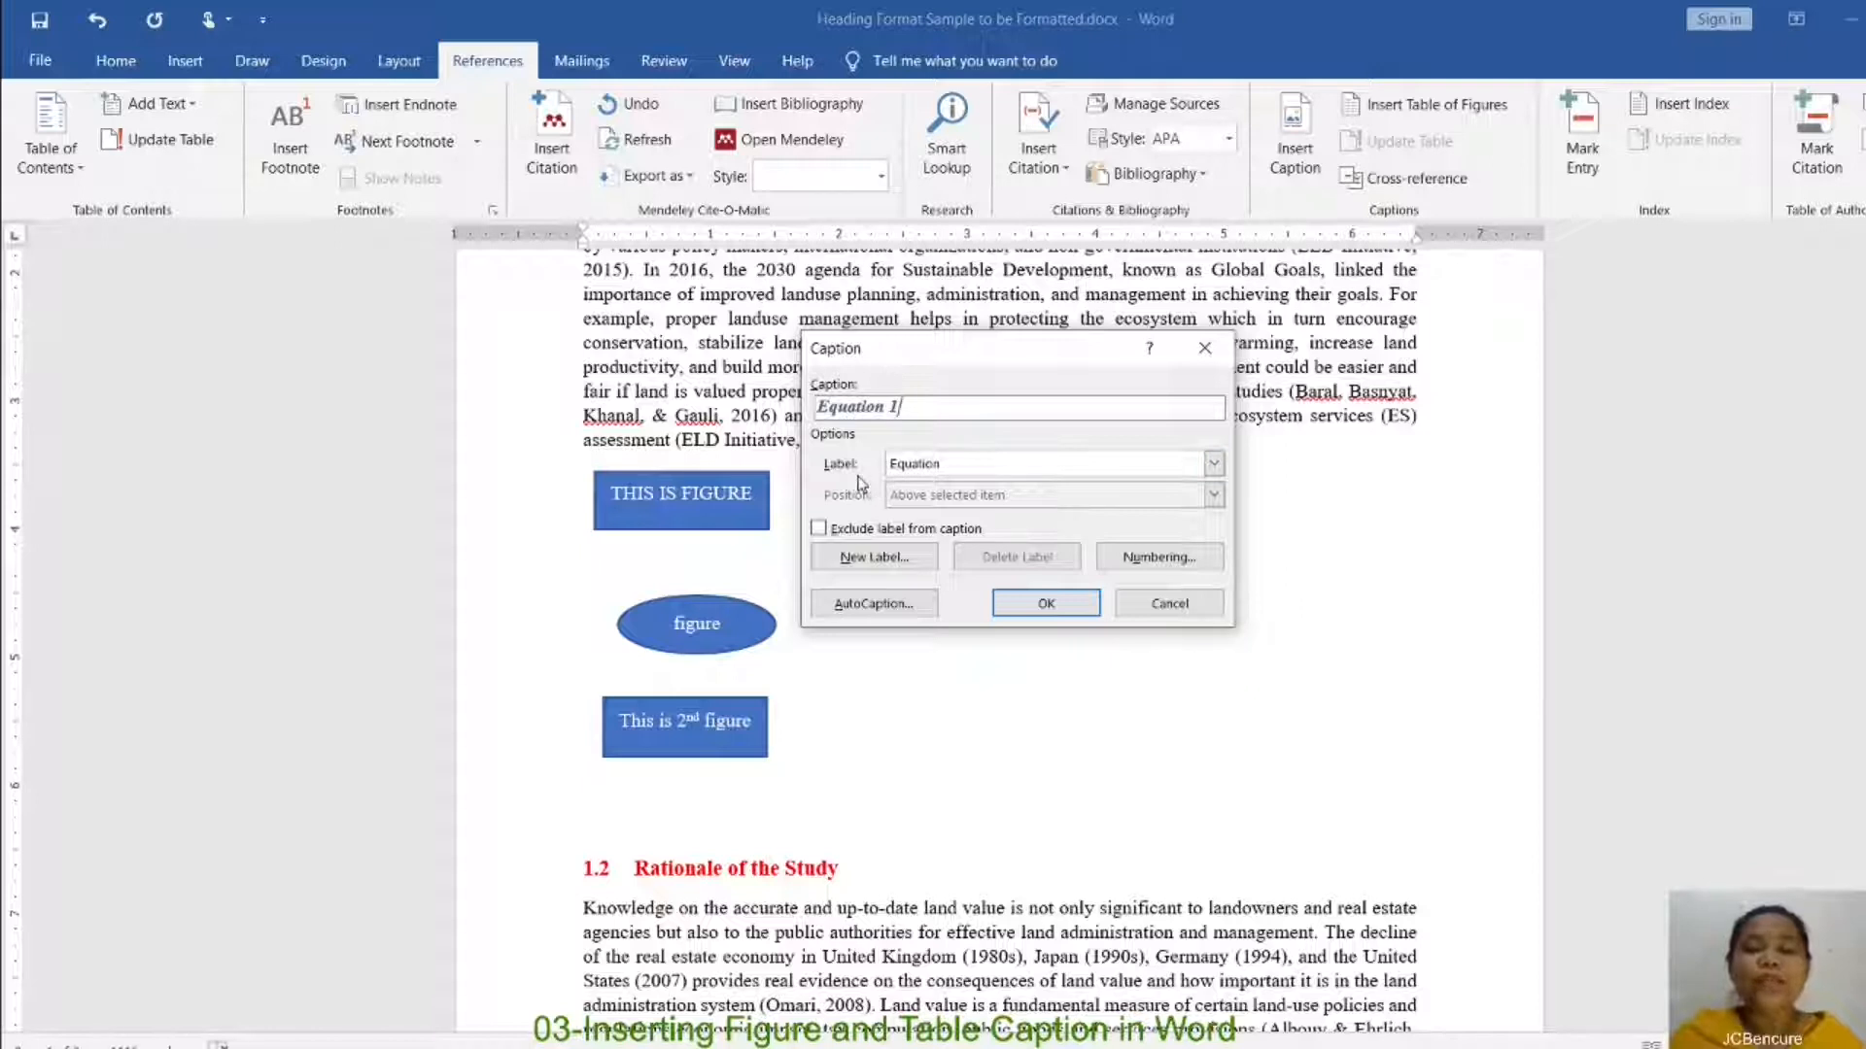
left_click(1214, 464)
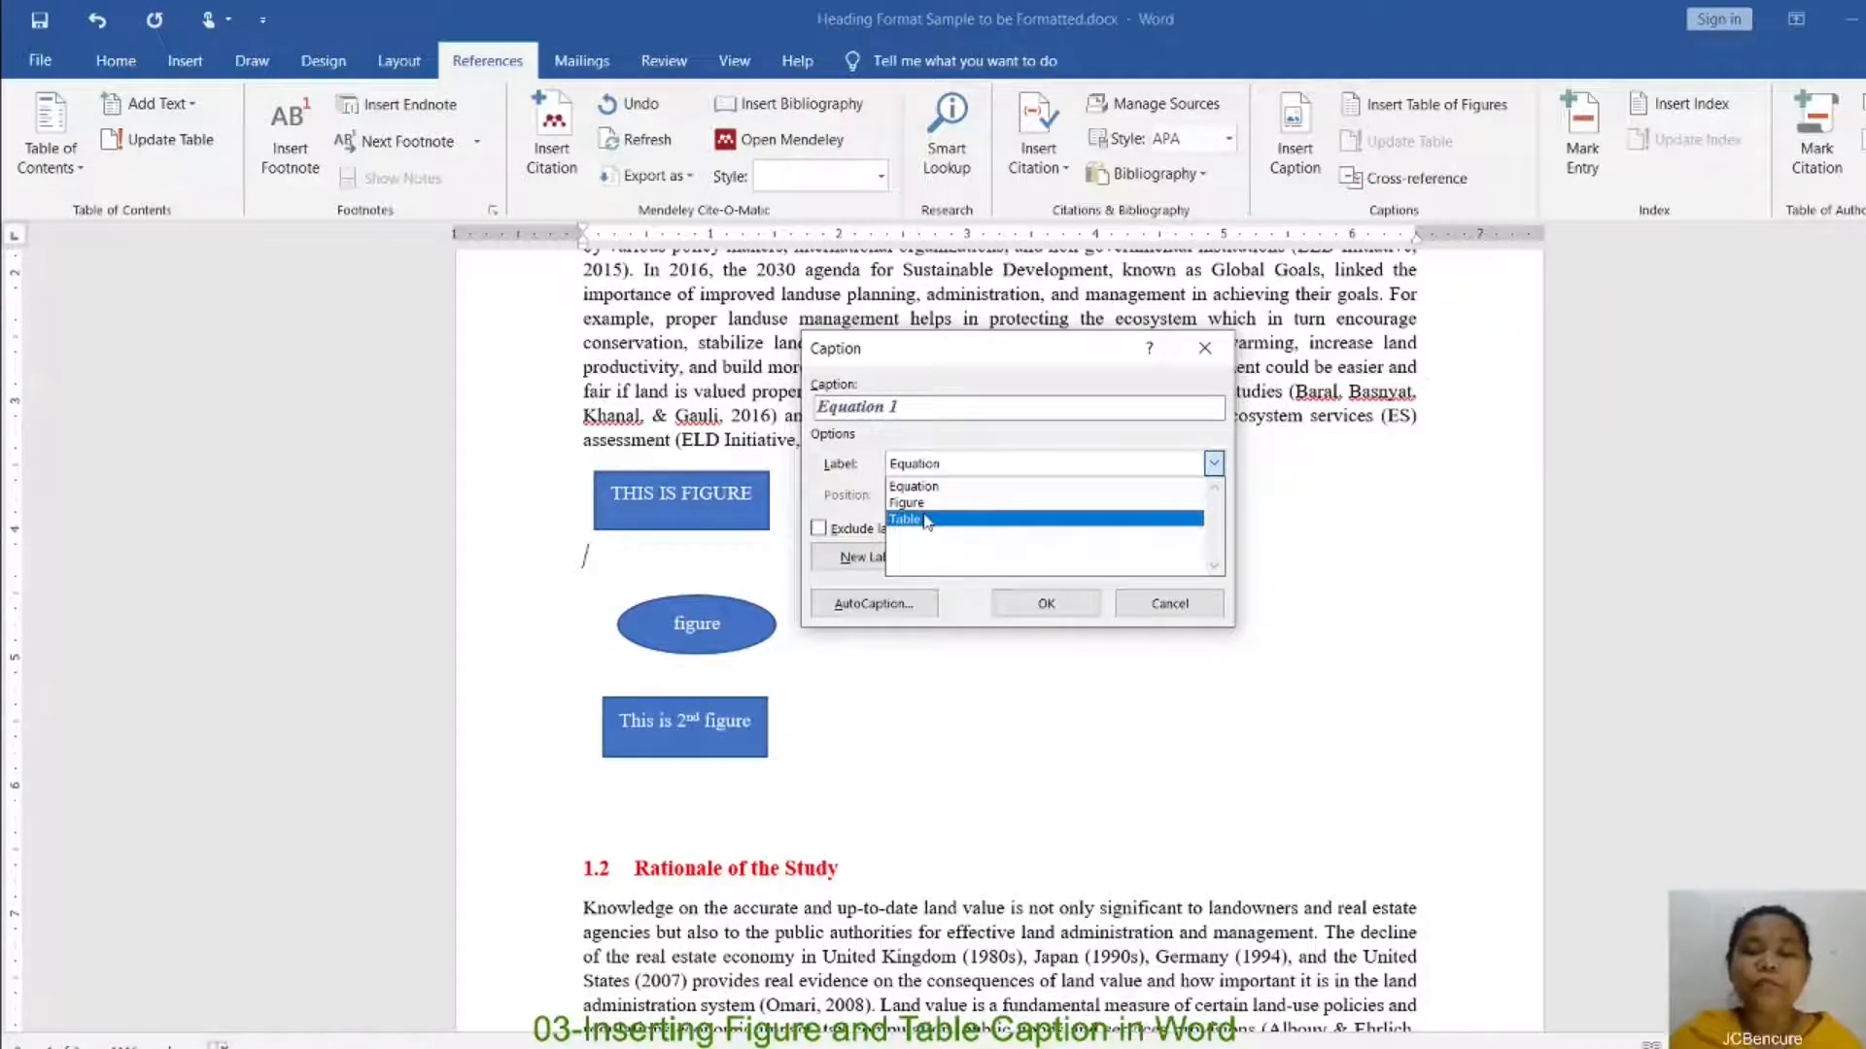
left_click(852, 508)
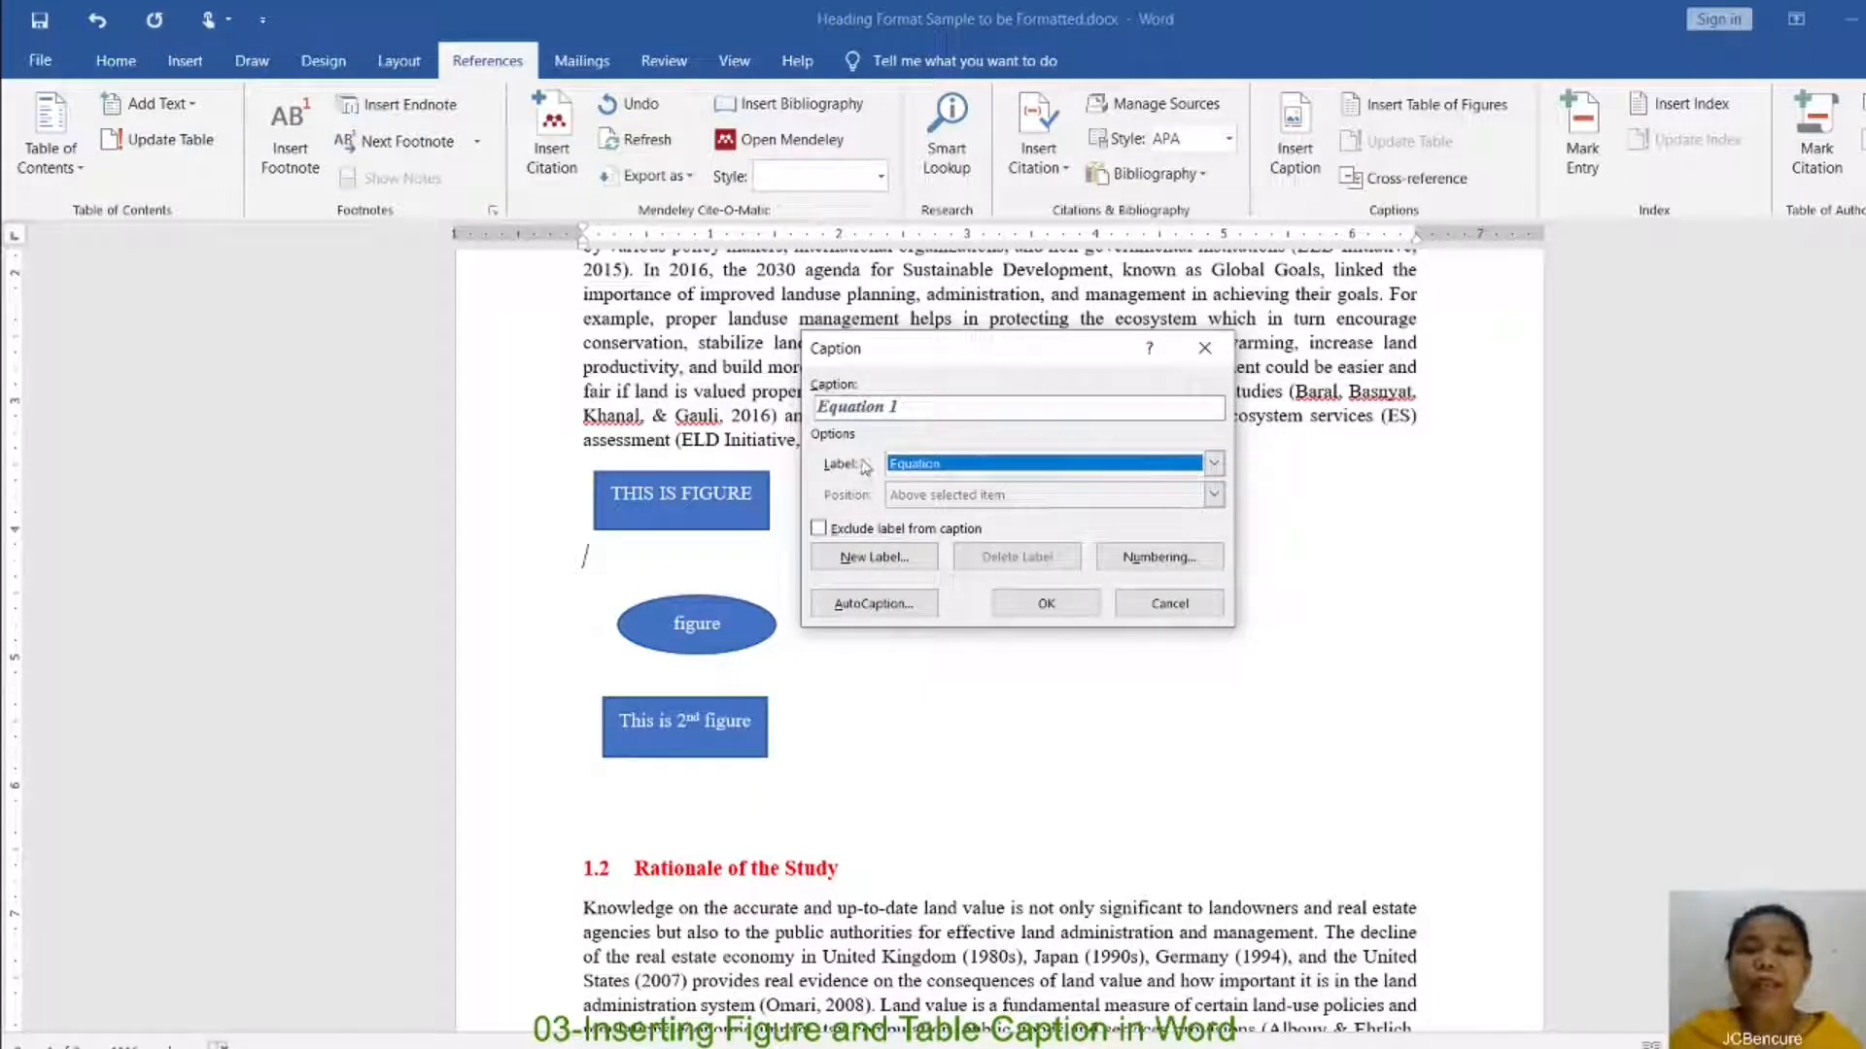
left_click(886, 562)
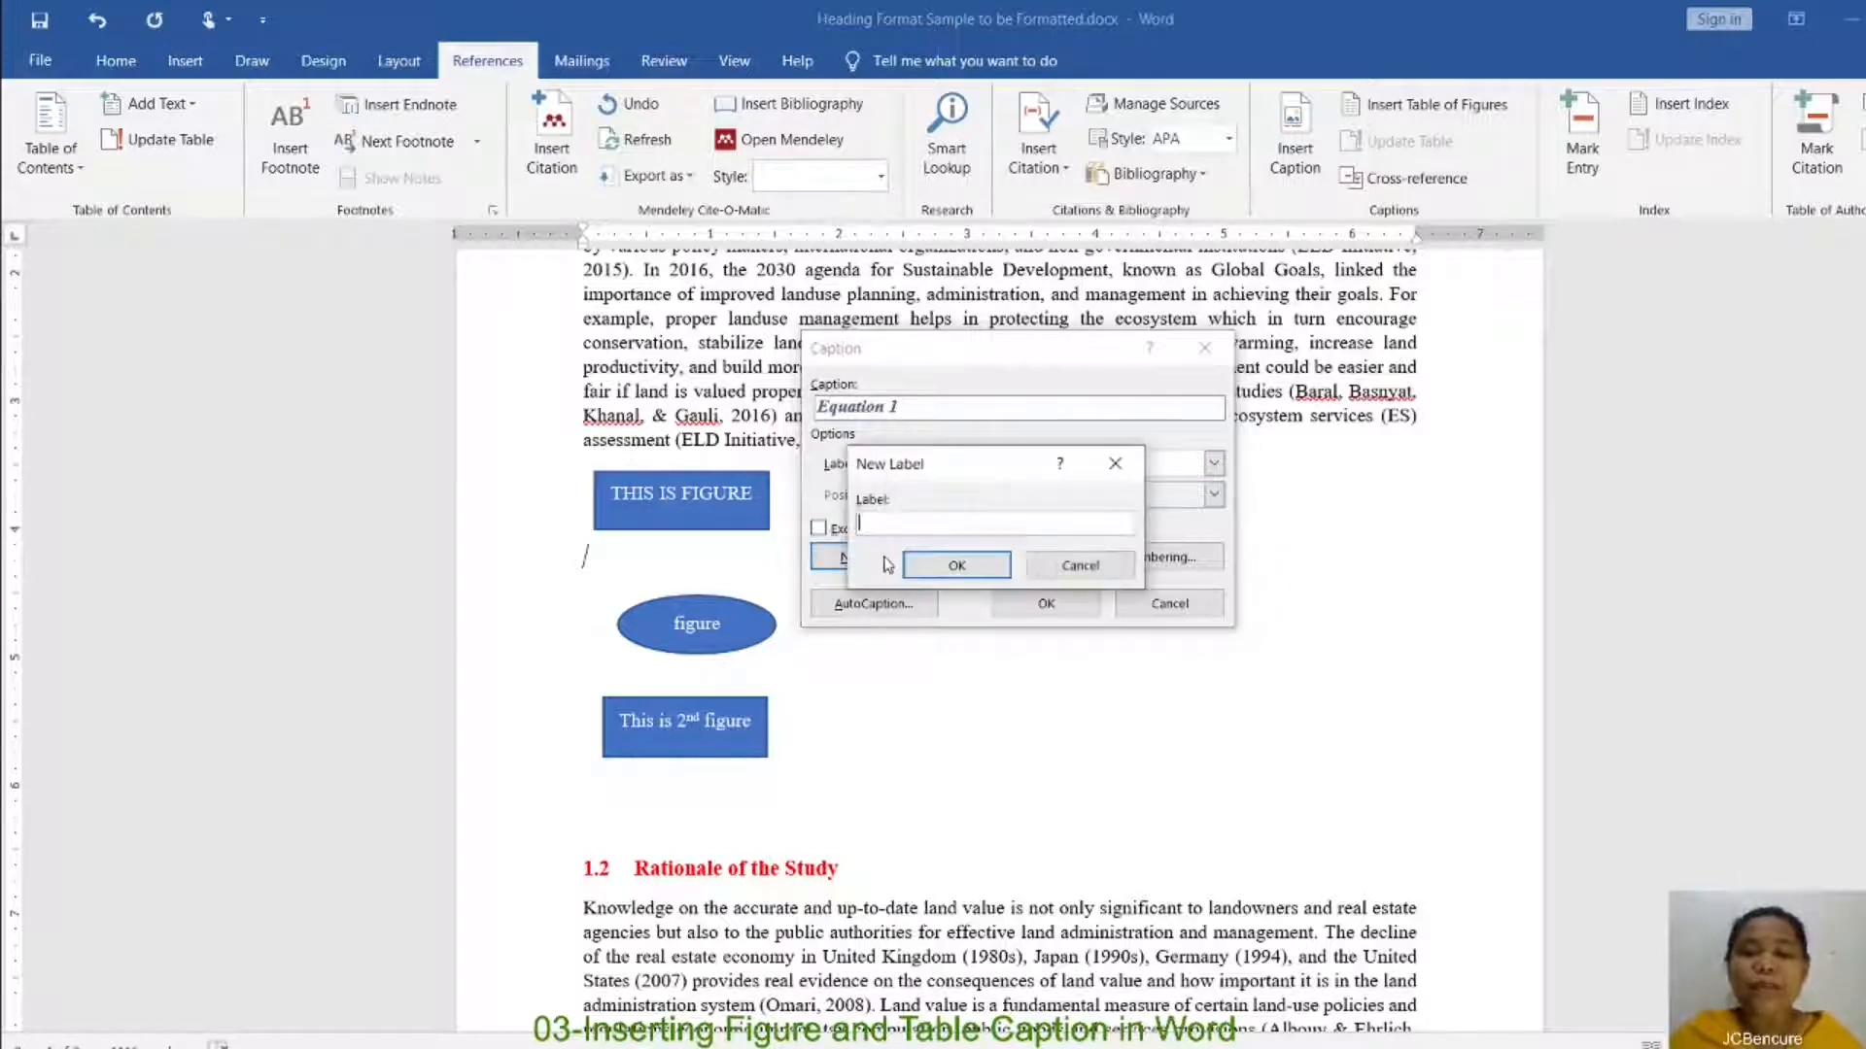
type("Fig.")
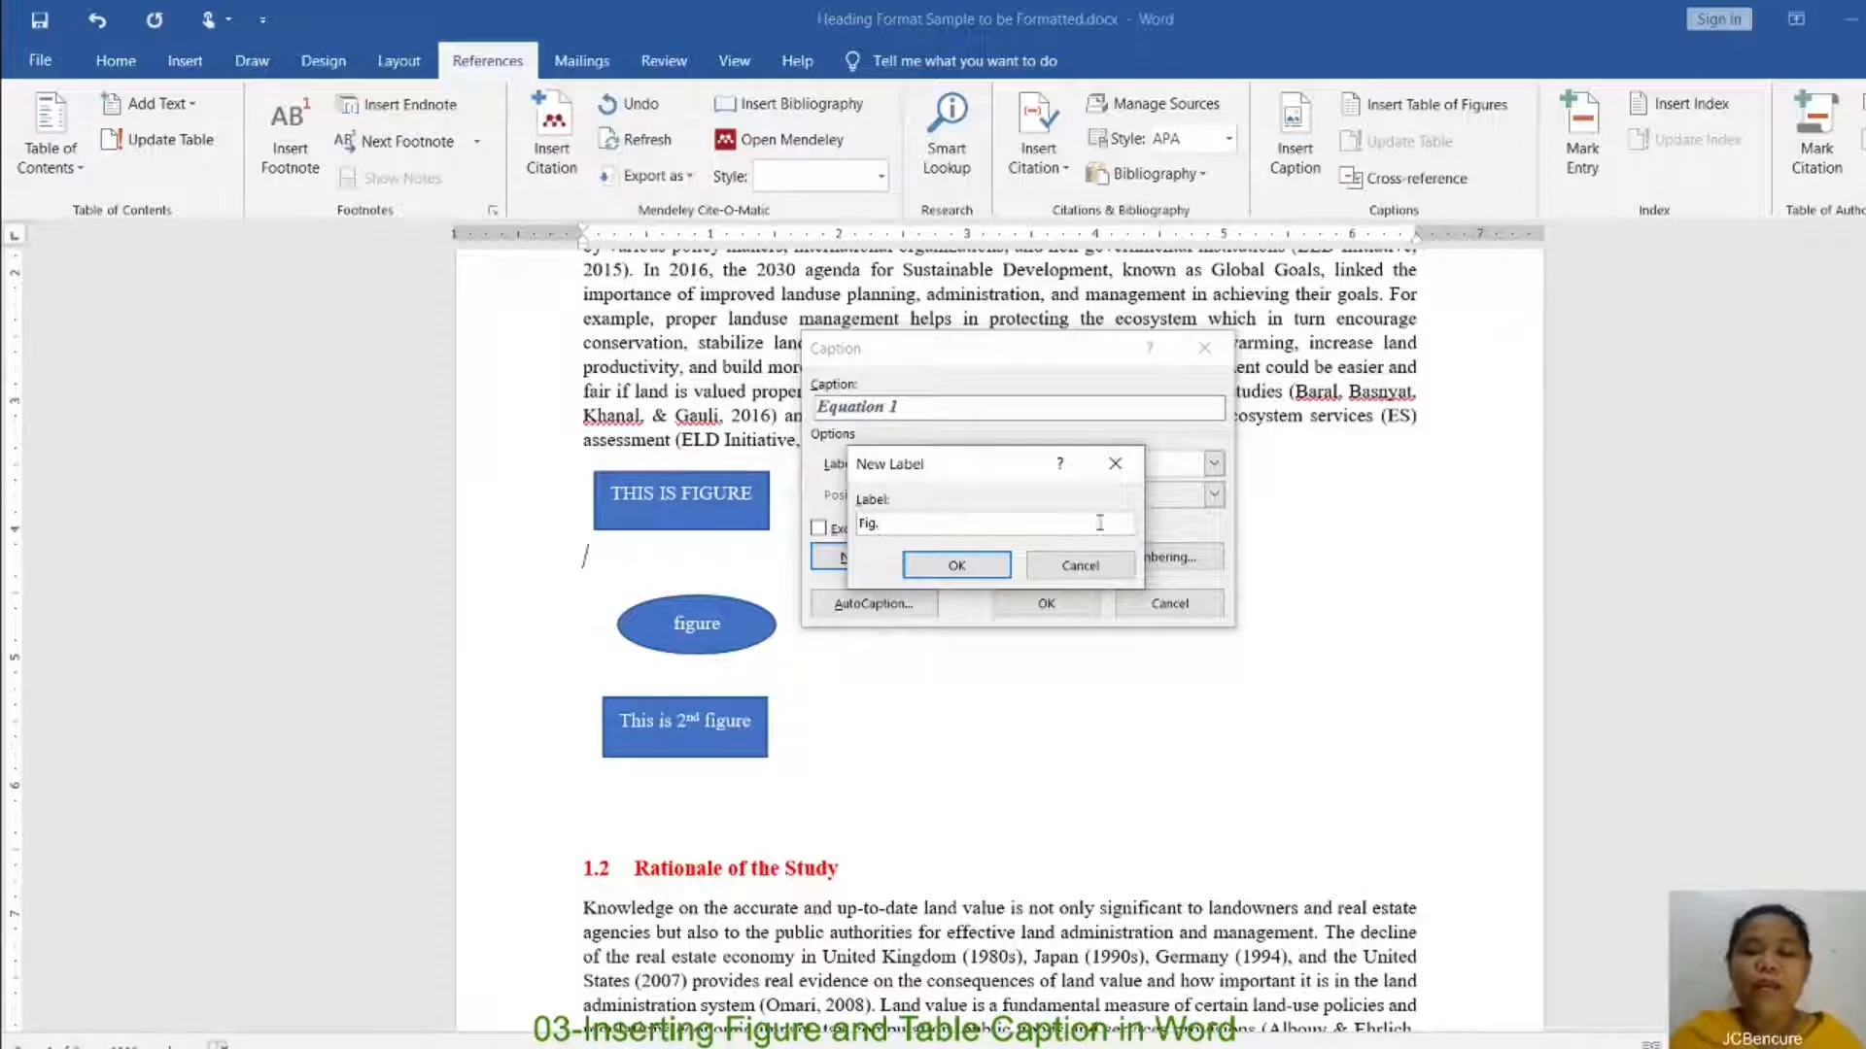
left_click(956, 567)
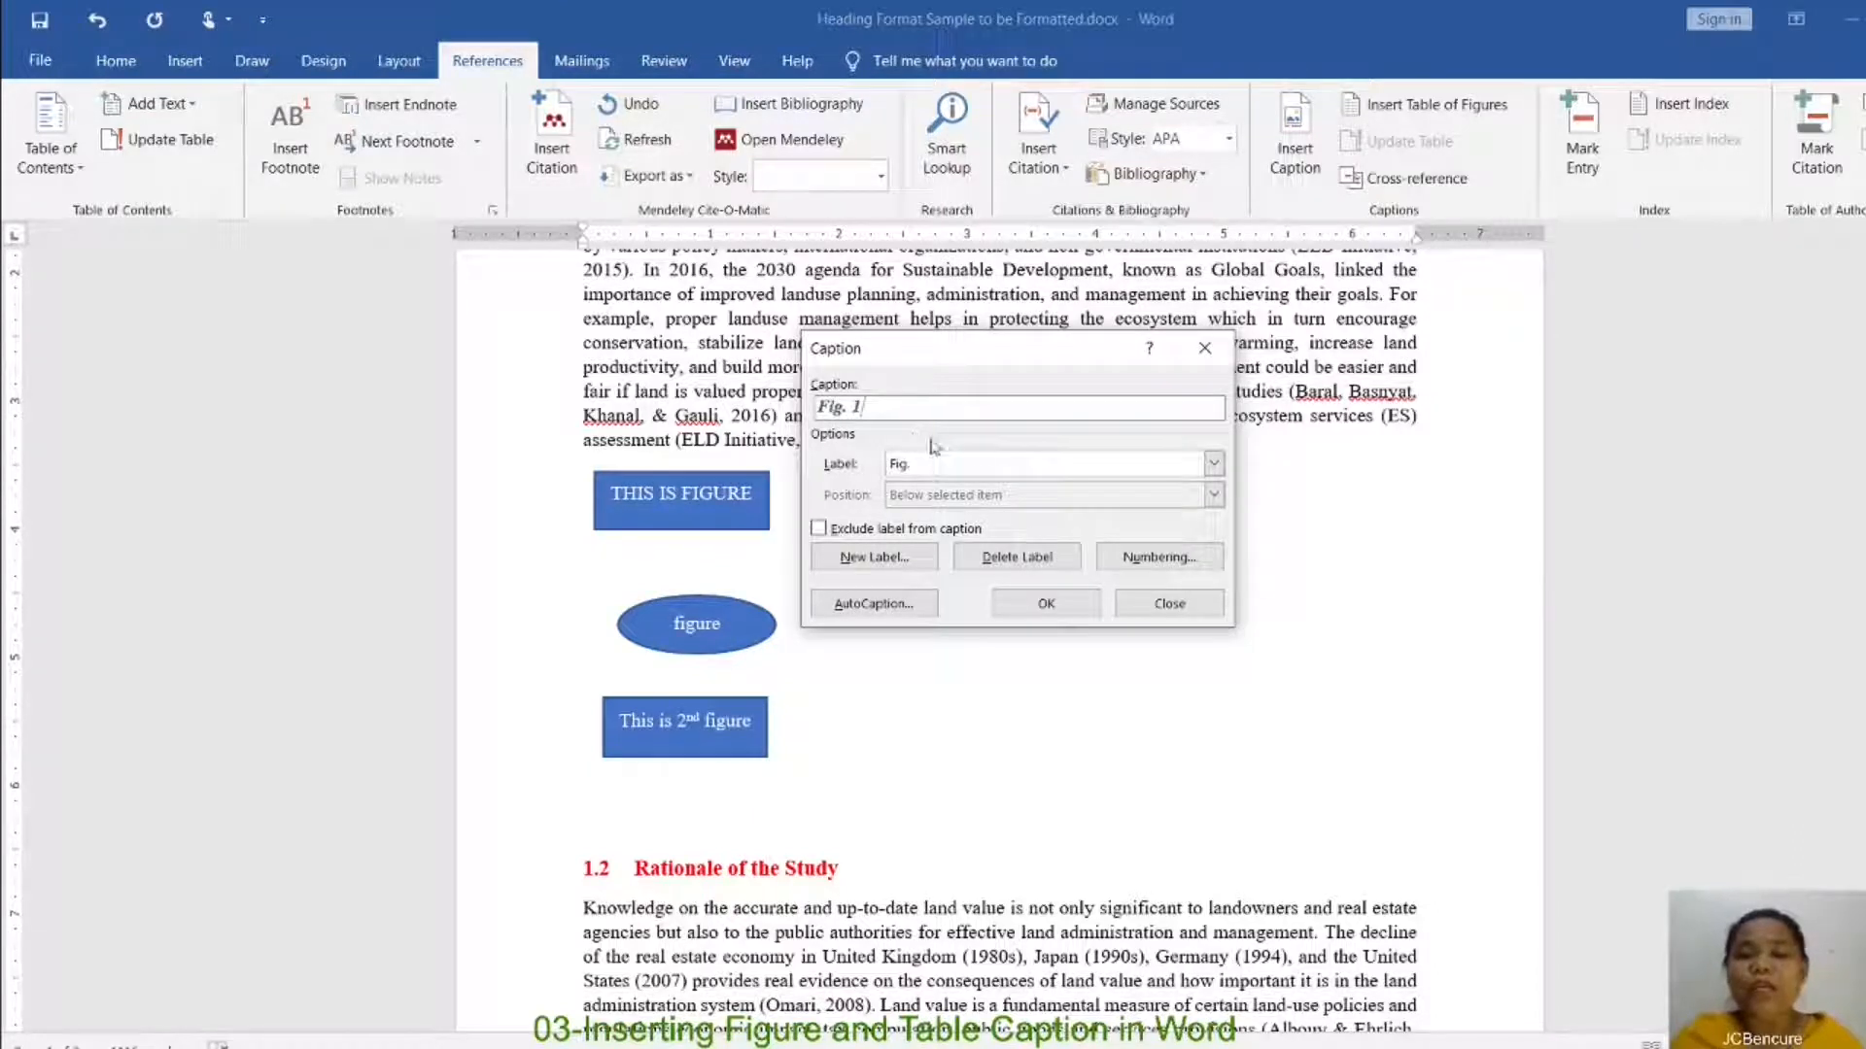
Step: Set the caption numbering to include the chapter number from Heading 1, separated by a period
left_click(1170, 561)
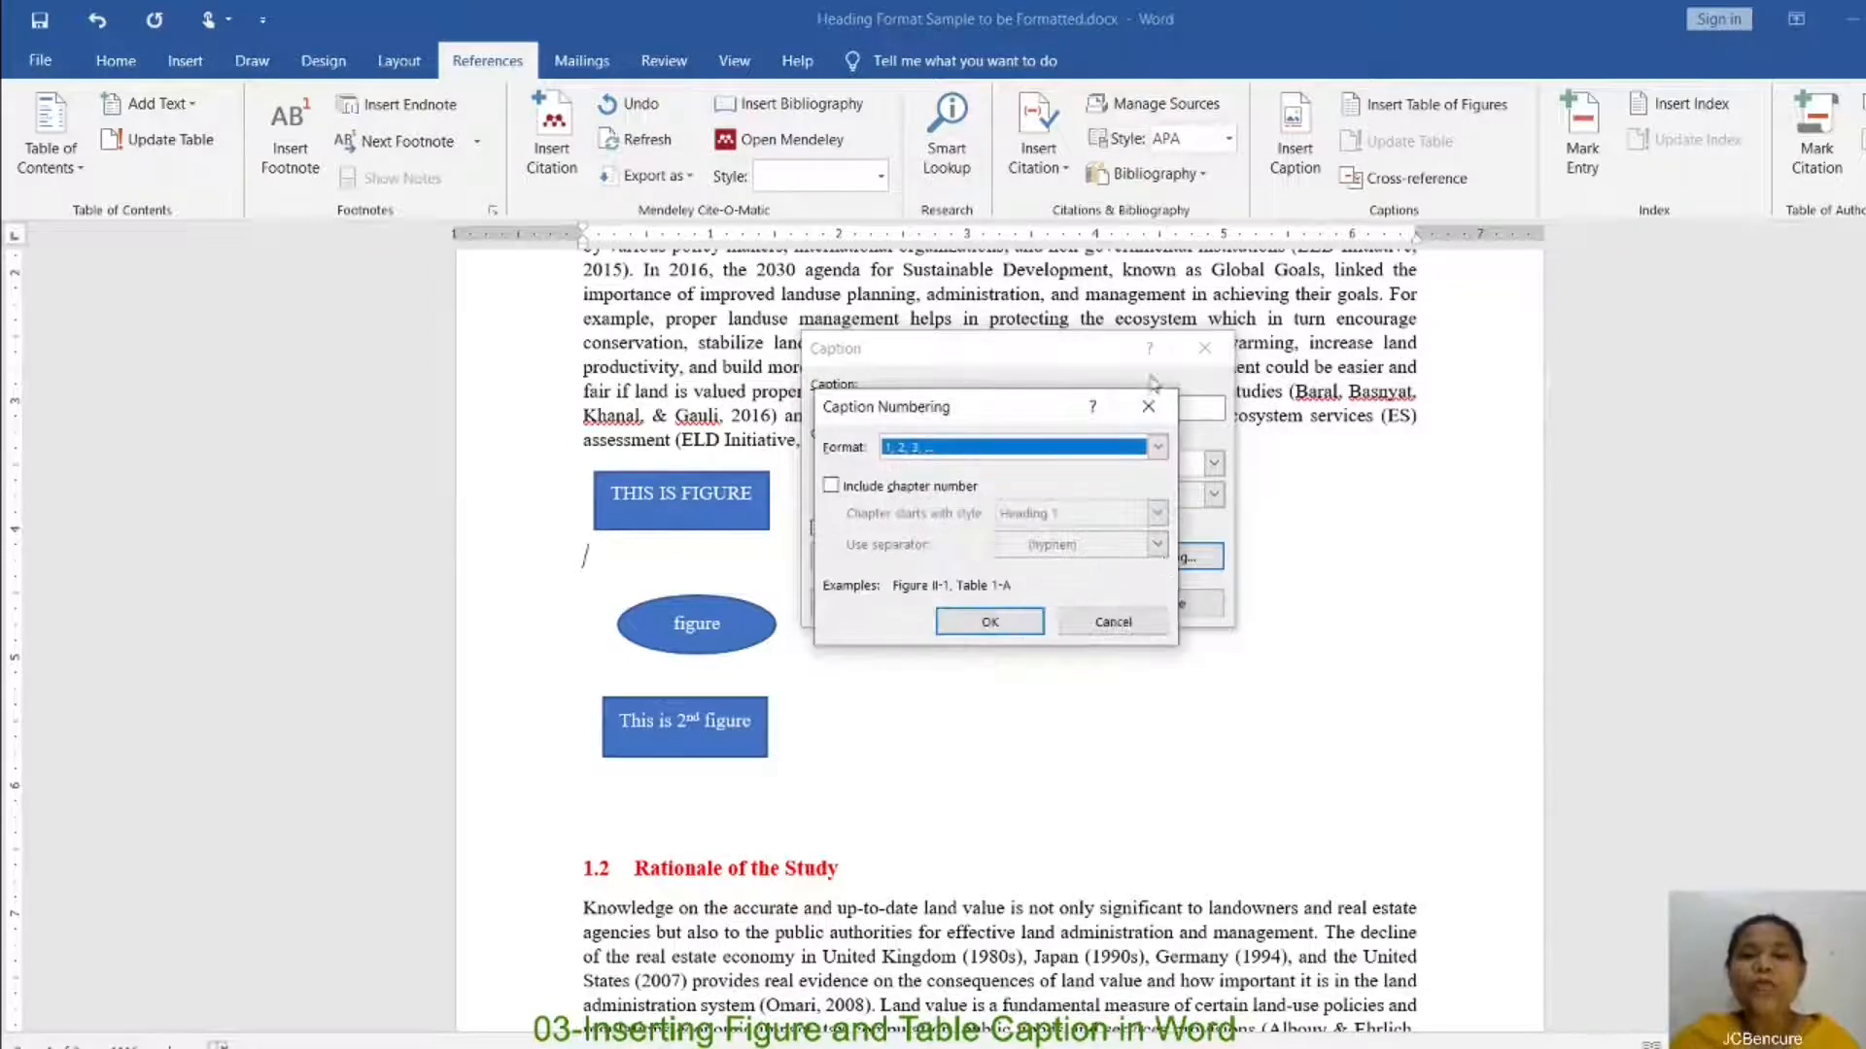
left_click(830, 486)
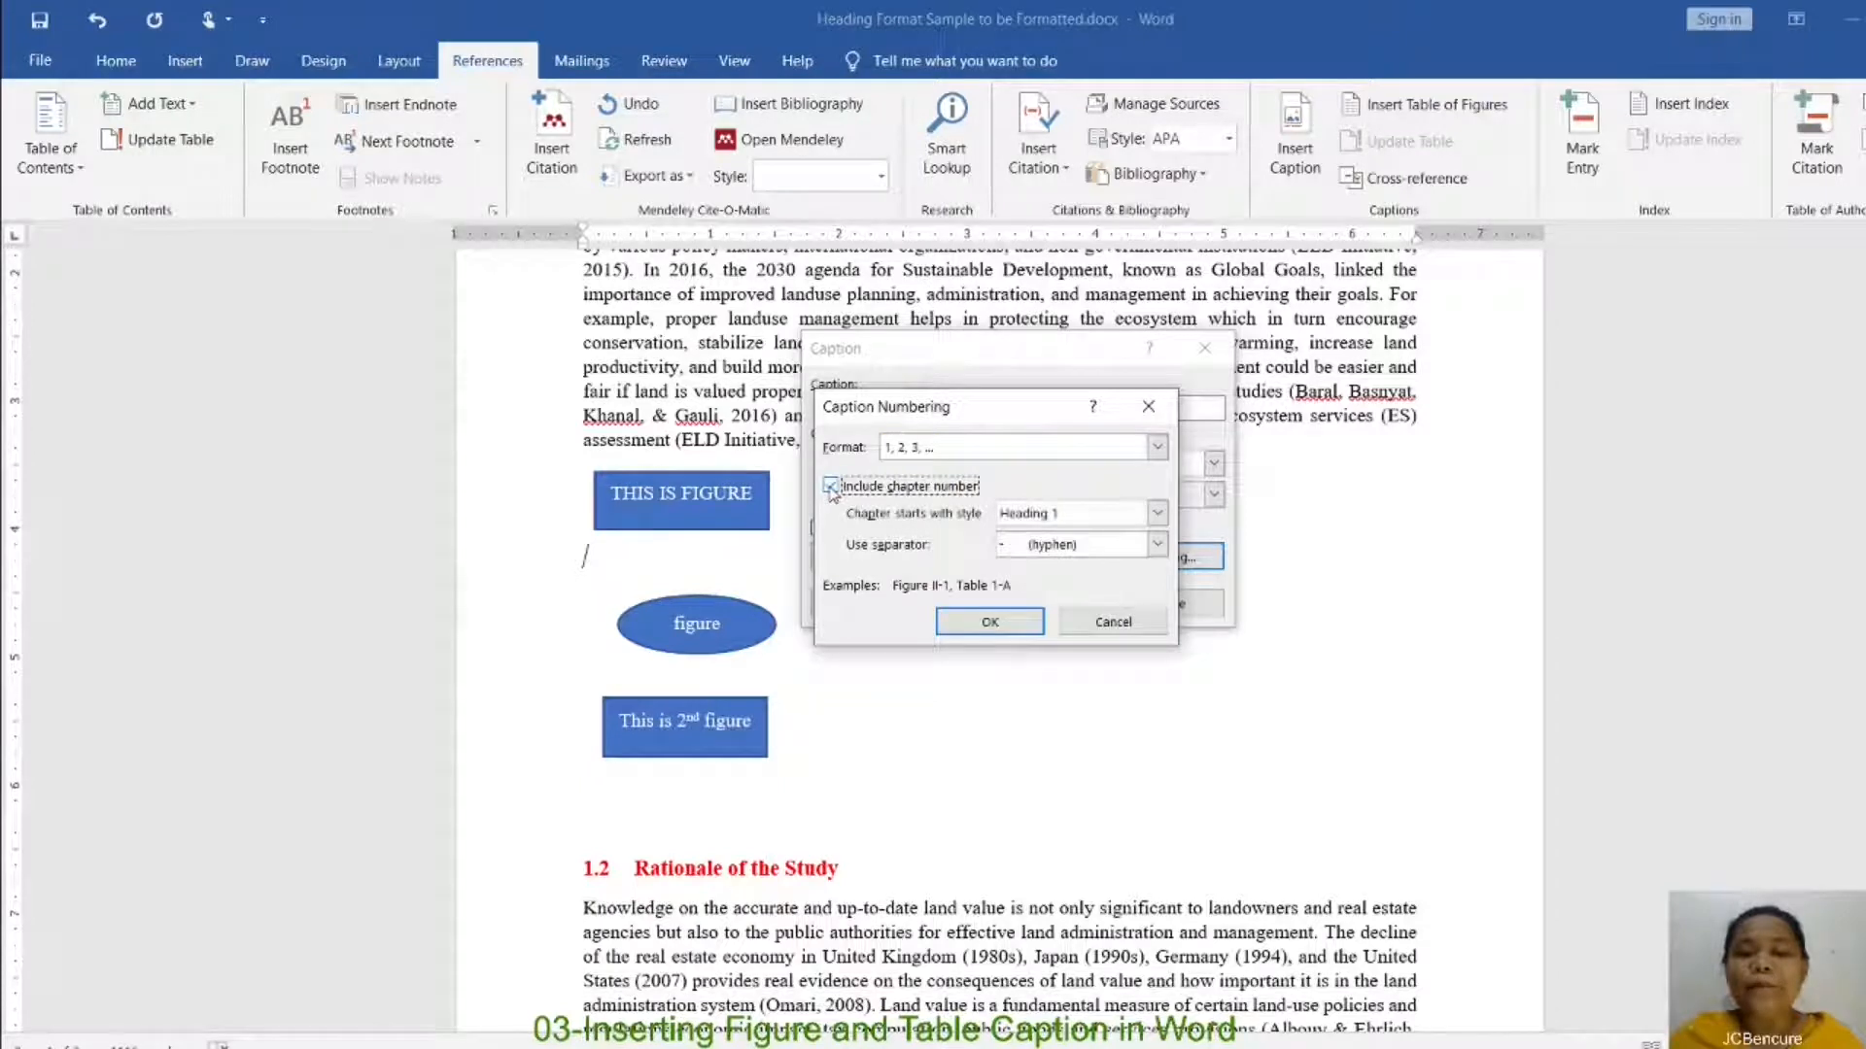
left_click(1112, 547)
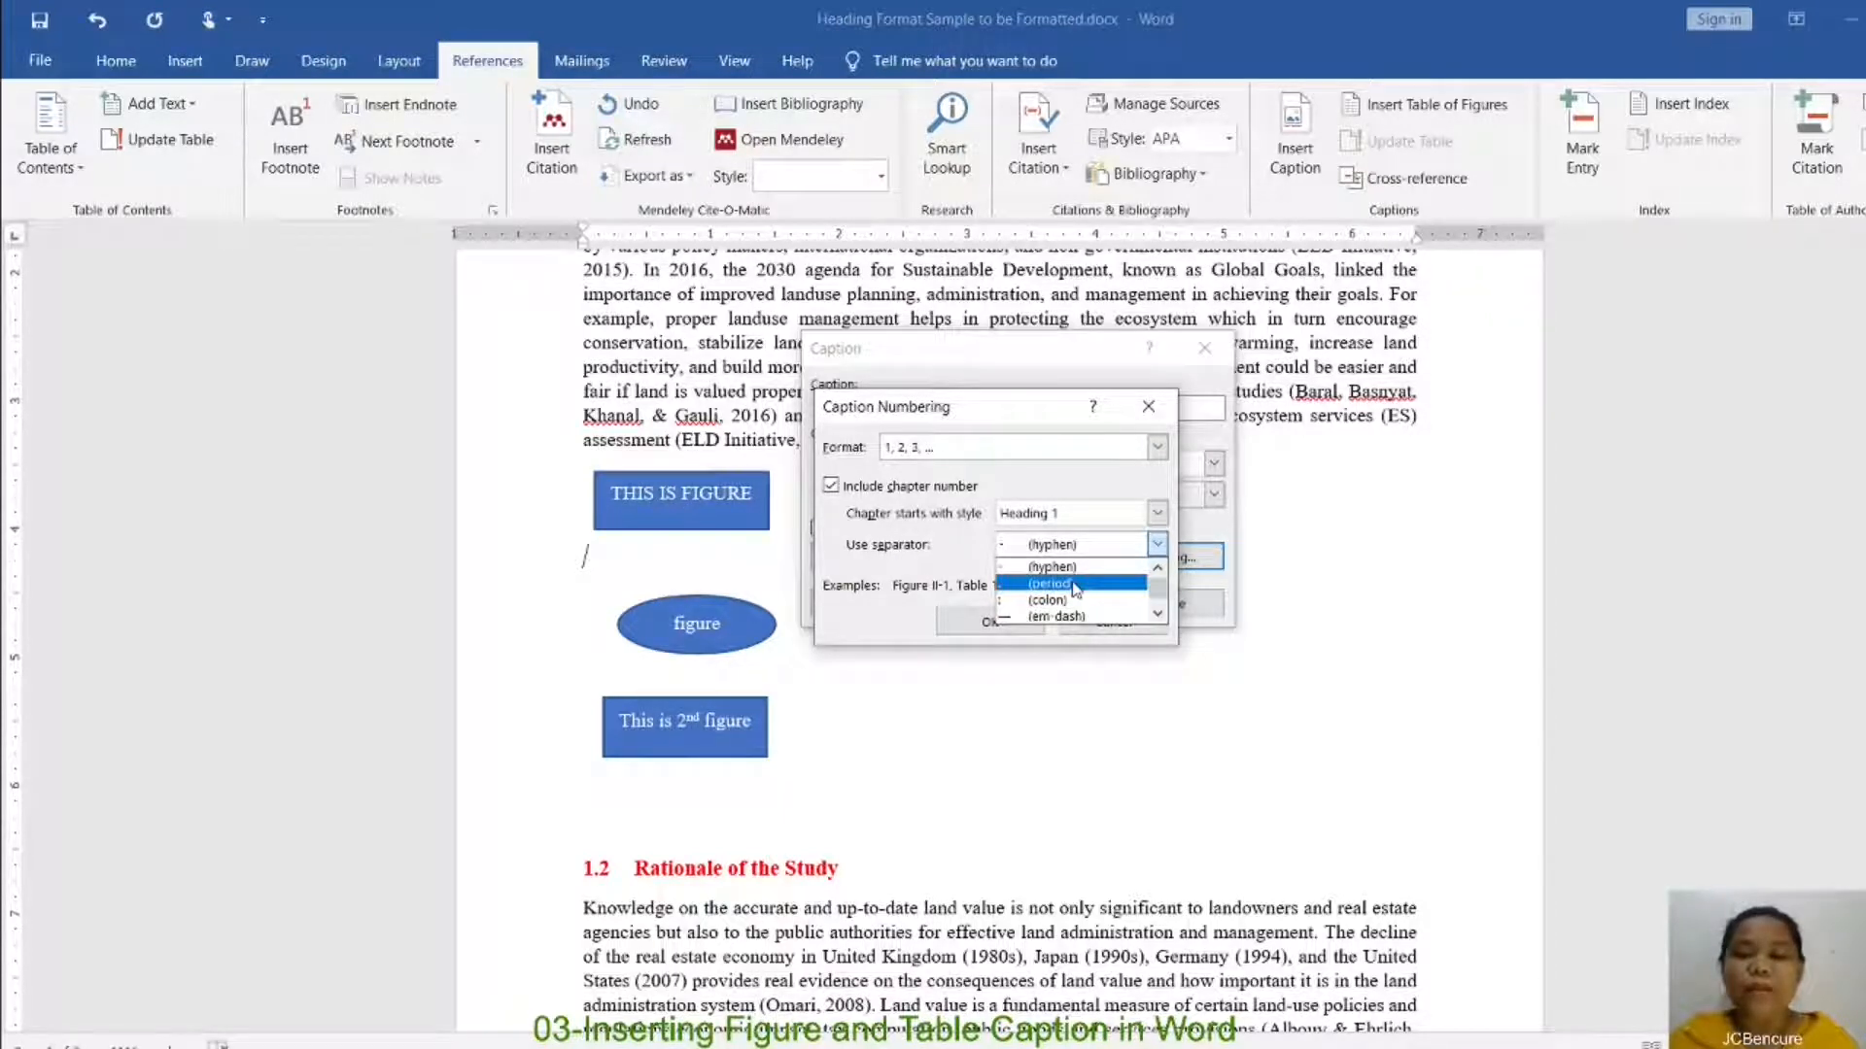
left_click(1072, 584)
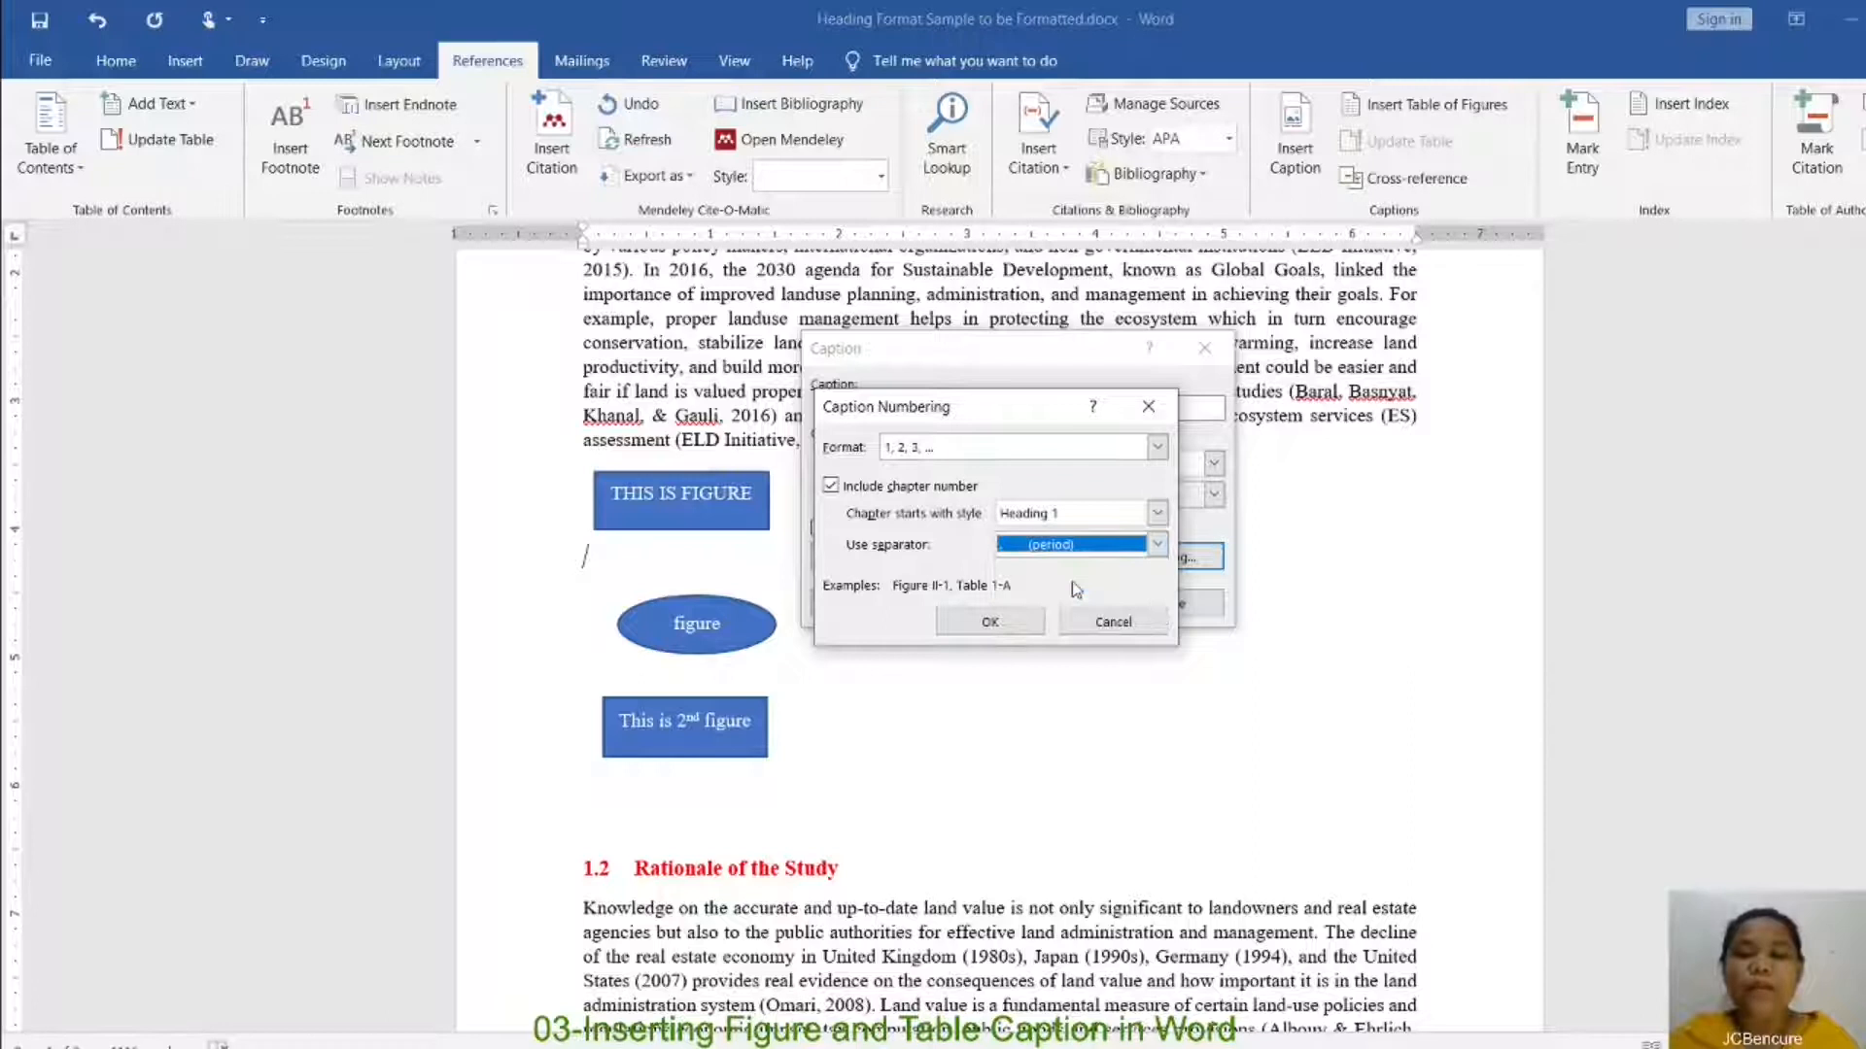
left_click(1005, 631)
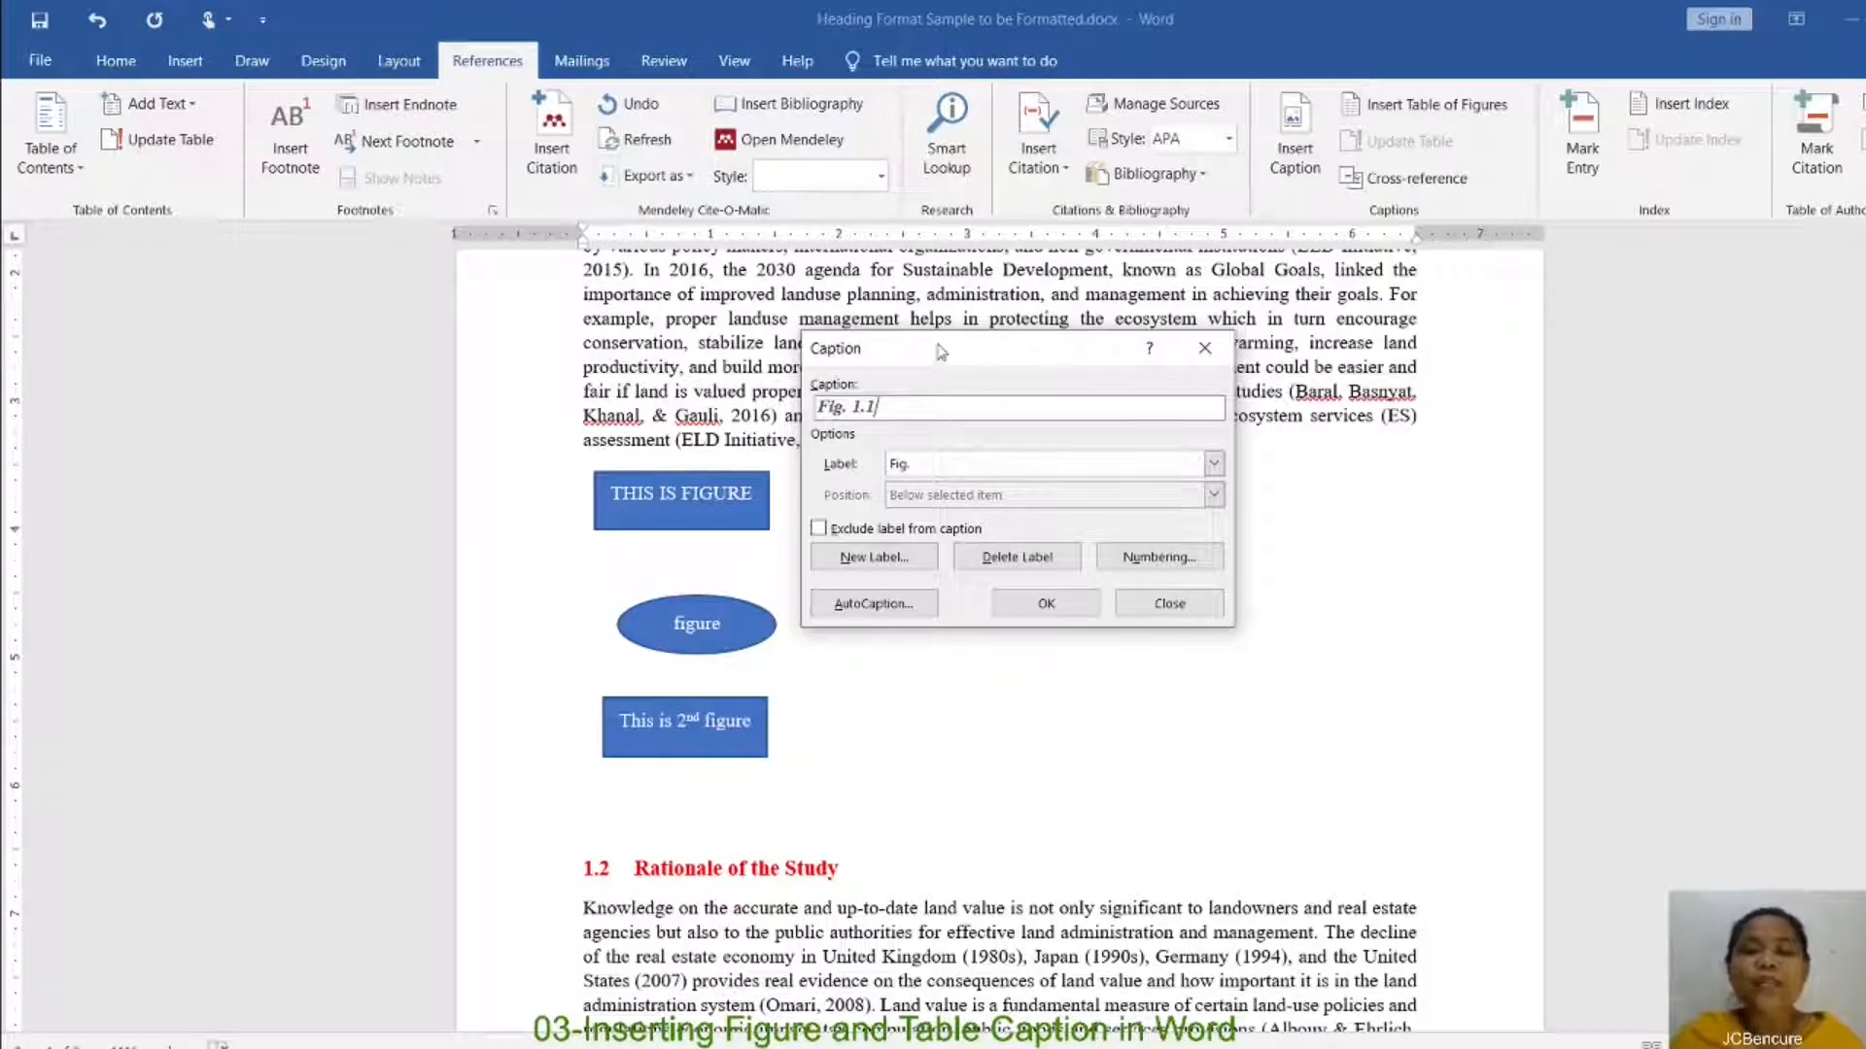
Step: Complete the first caption with the text "This is the first figure" and insert it below the THIS IS FIGURE box
left_click_drag(913, 351, 891, 351)
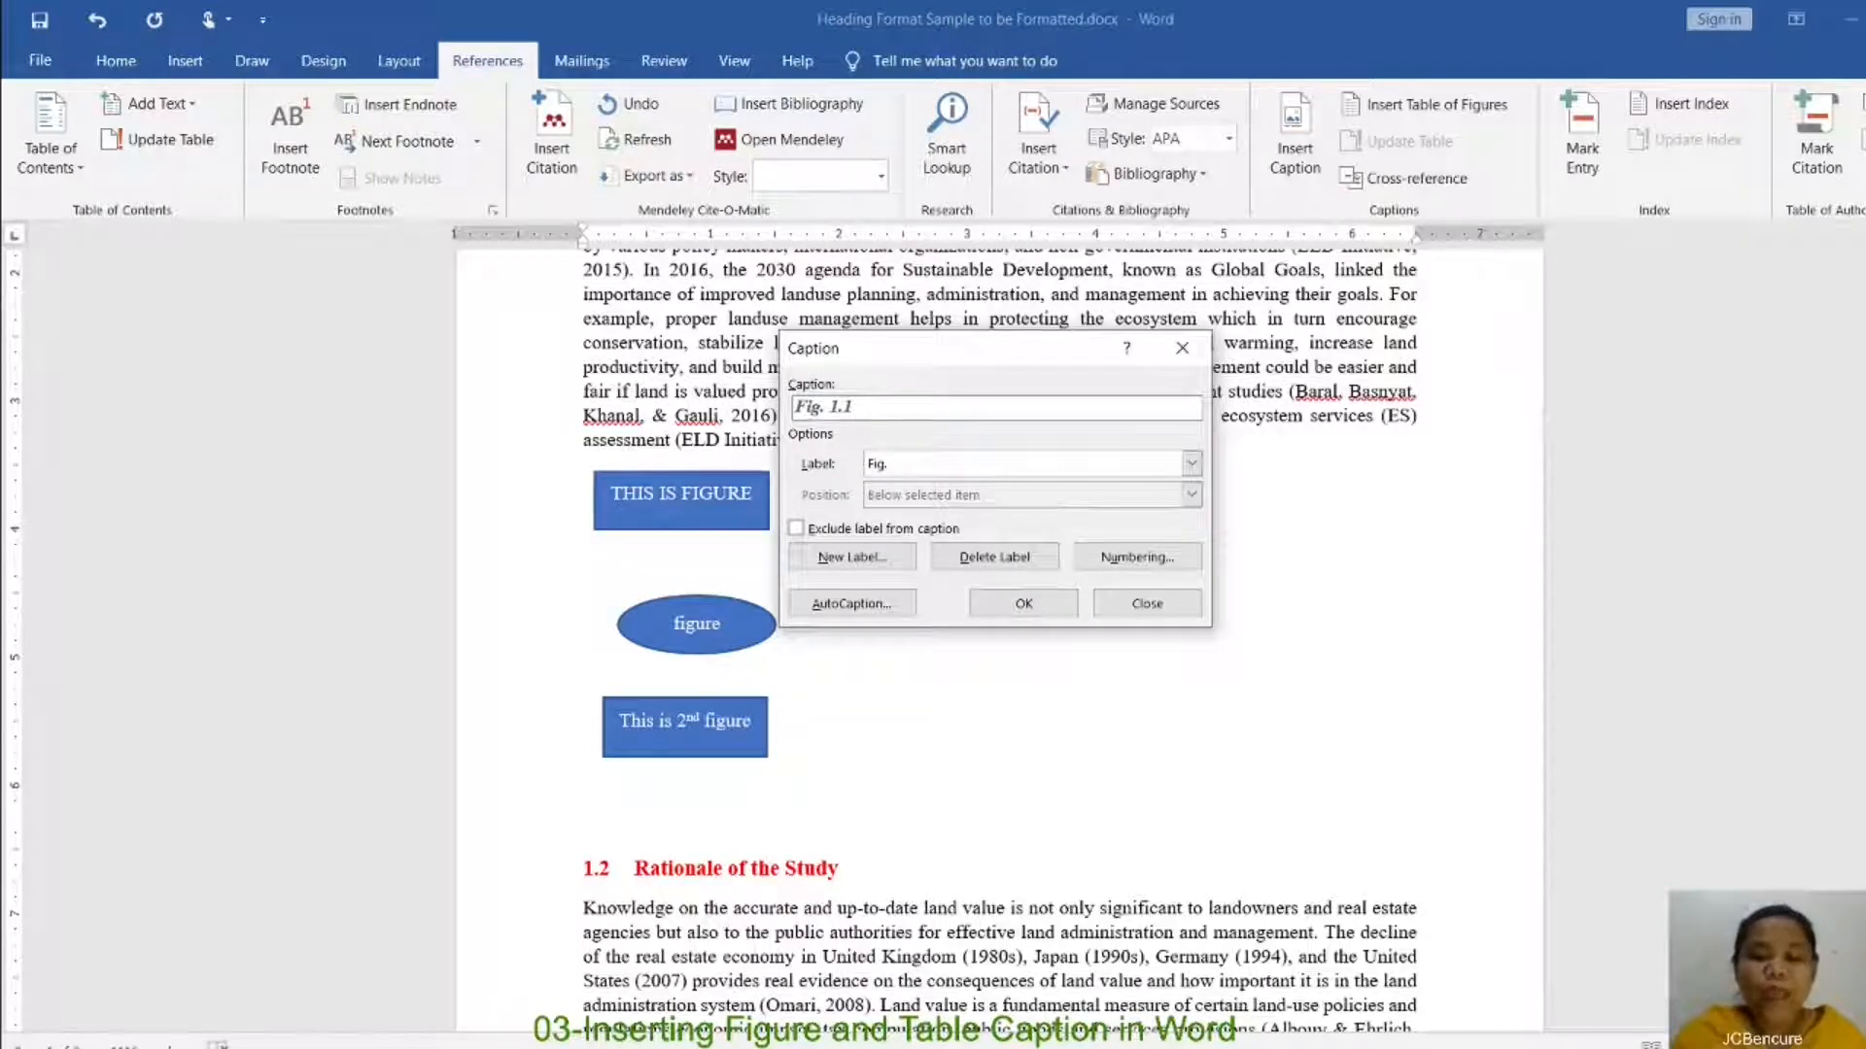
type("This")
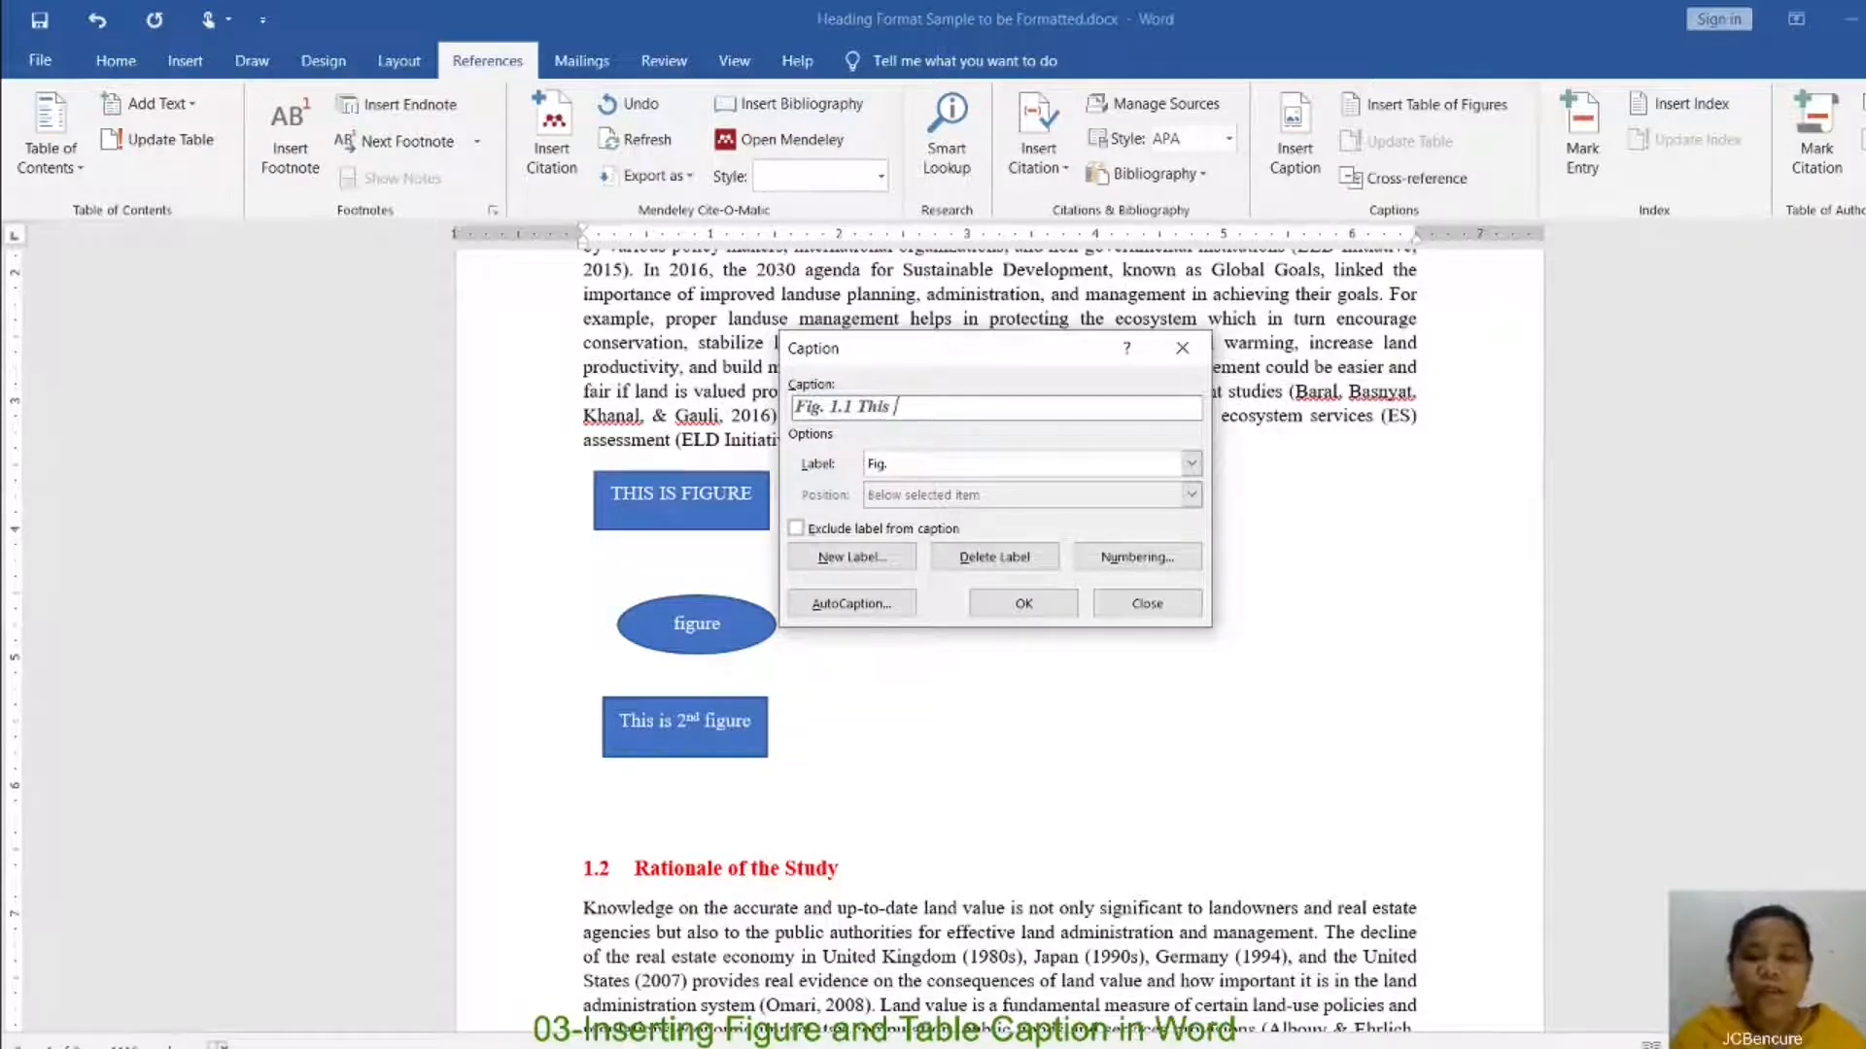
type(" is ")
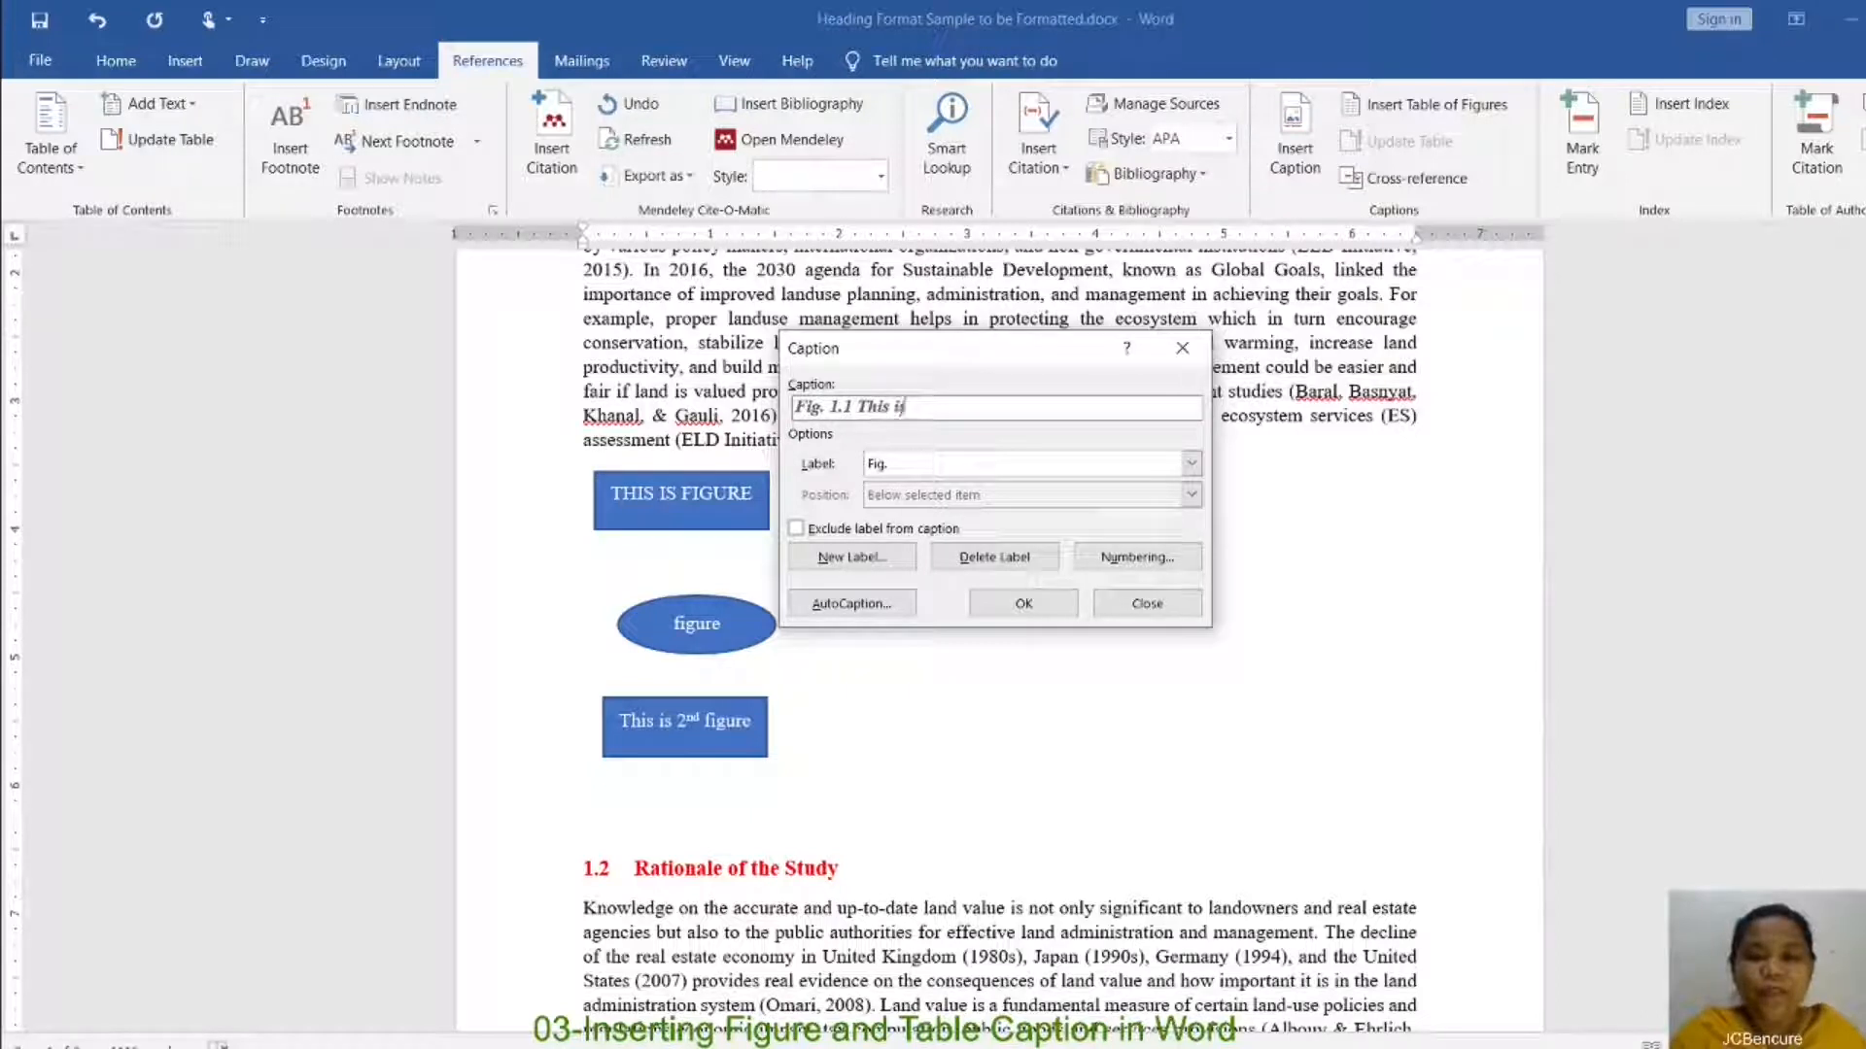
type("figure")
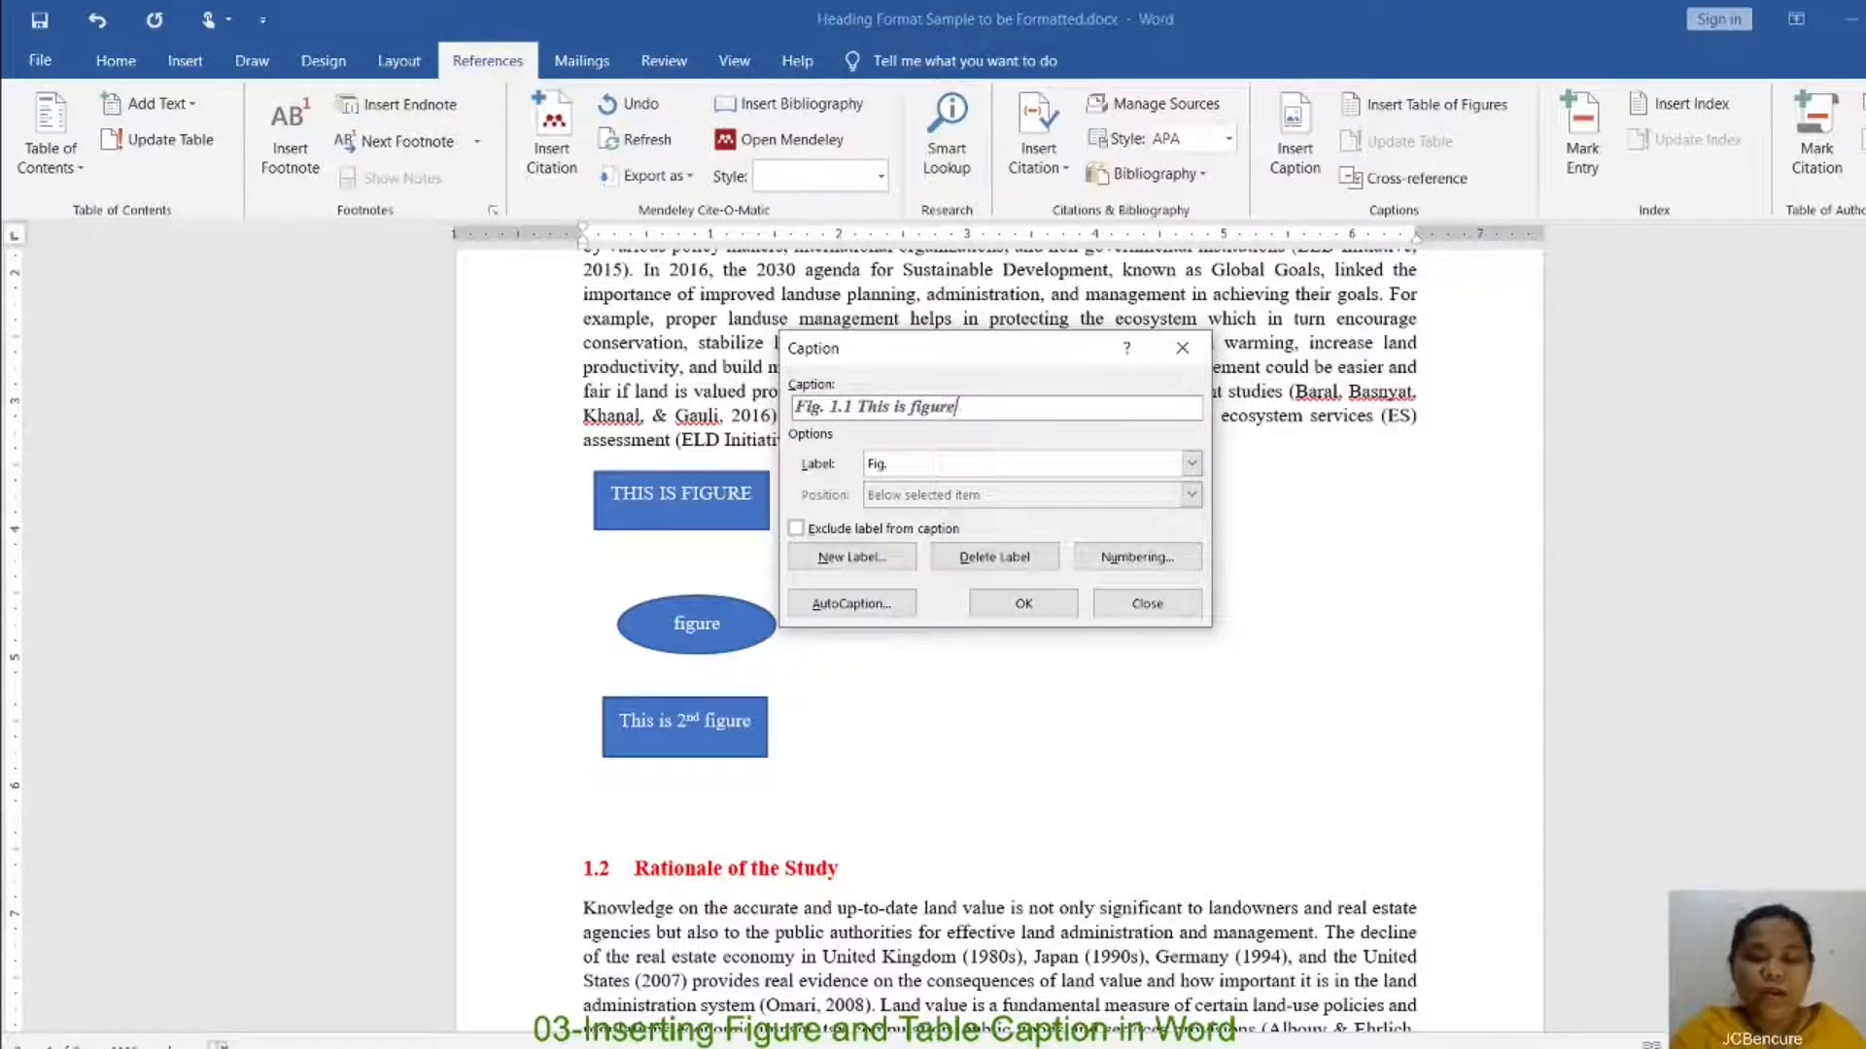
type("the first")
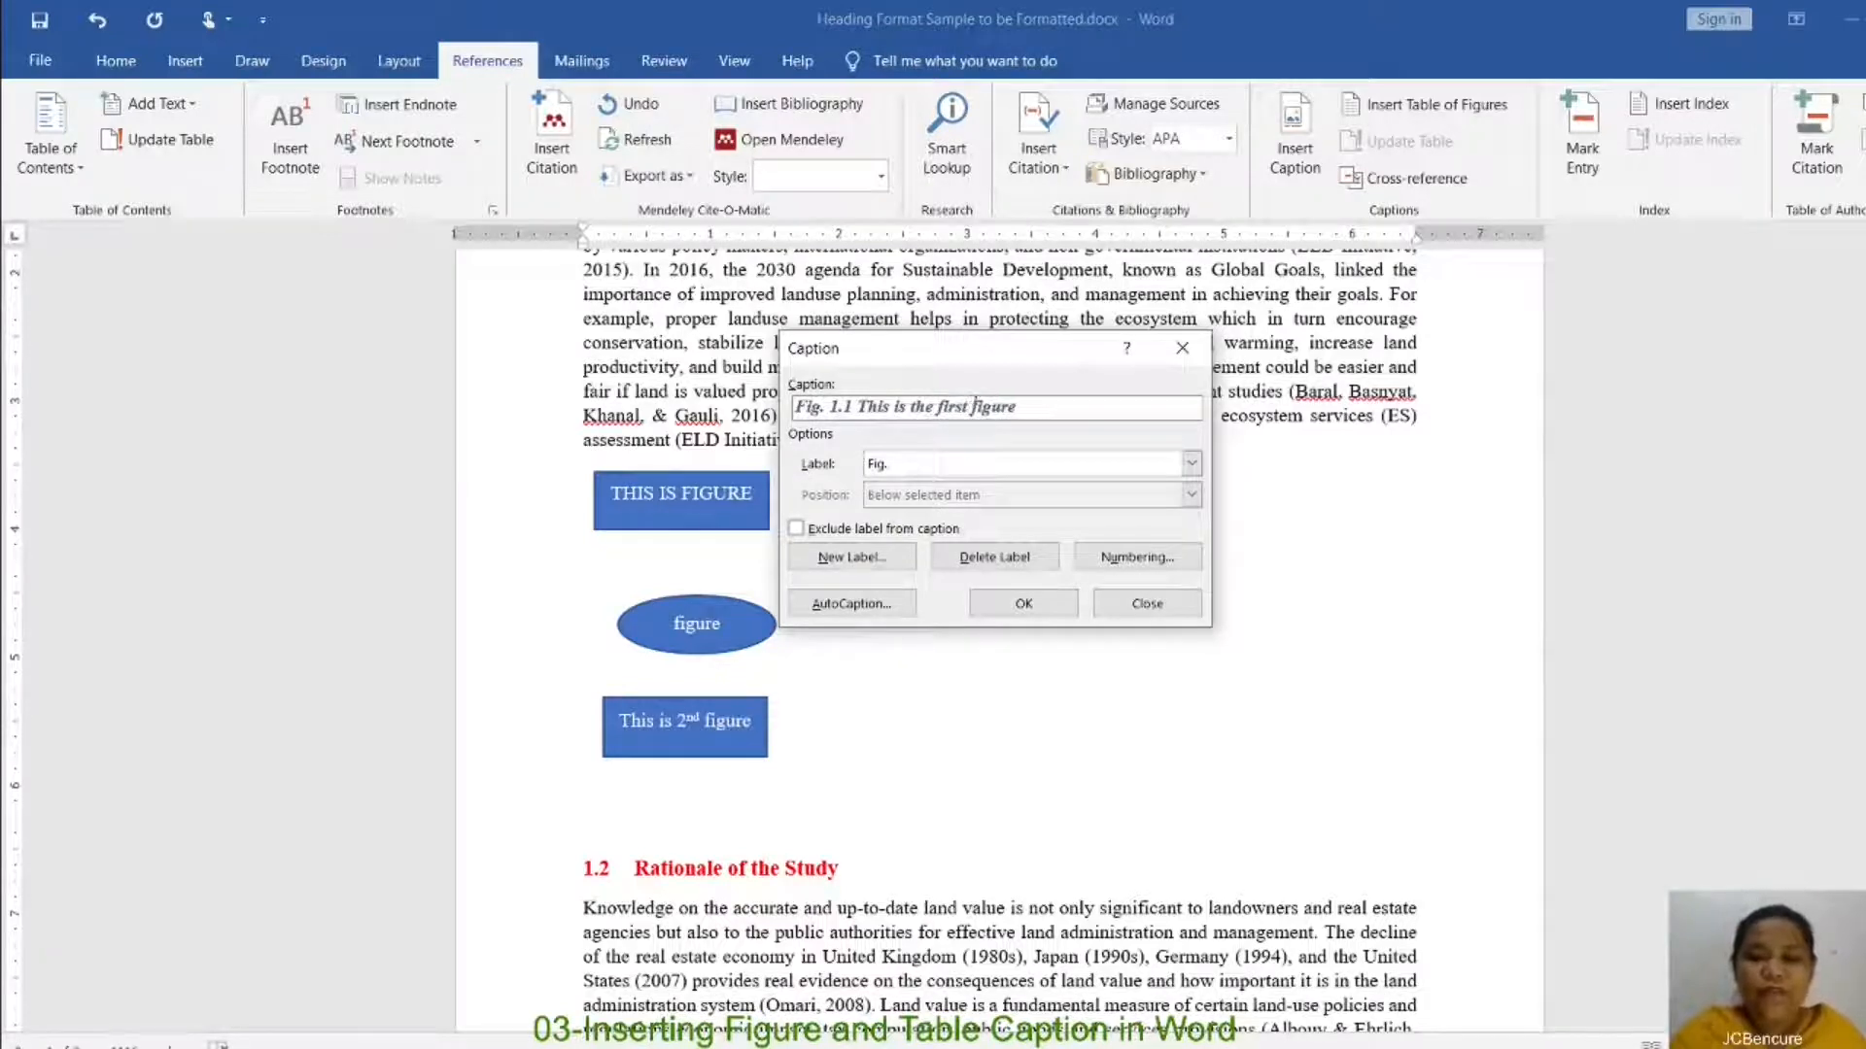
left_click(1022, 605)
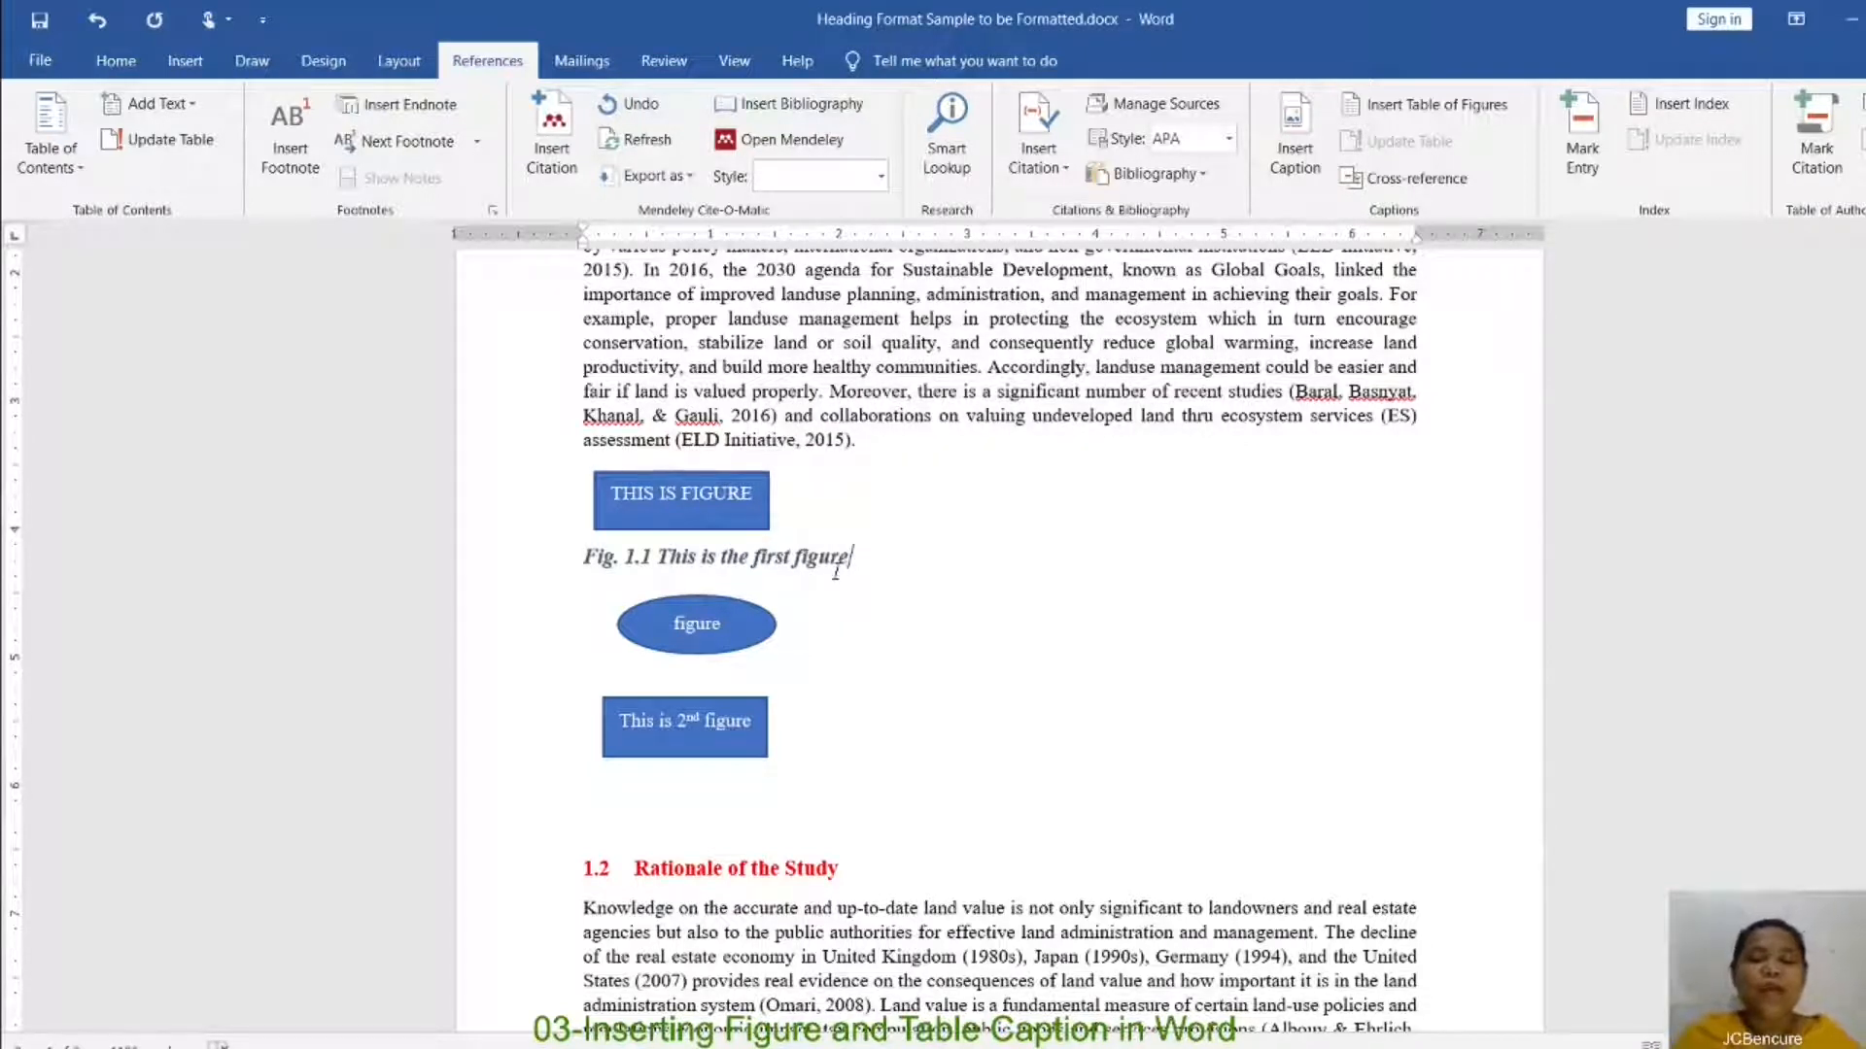
Step: Insert a Fig. caption reading "This is second figure" on the line below the oval figure
left_click(643, 679)
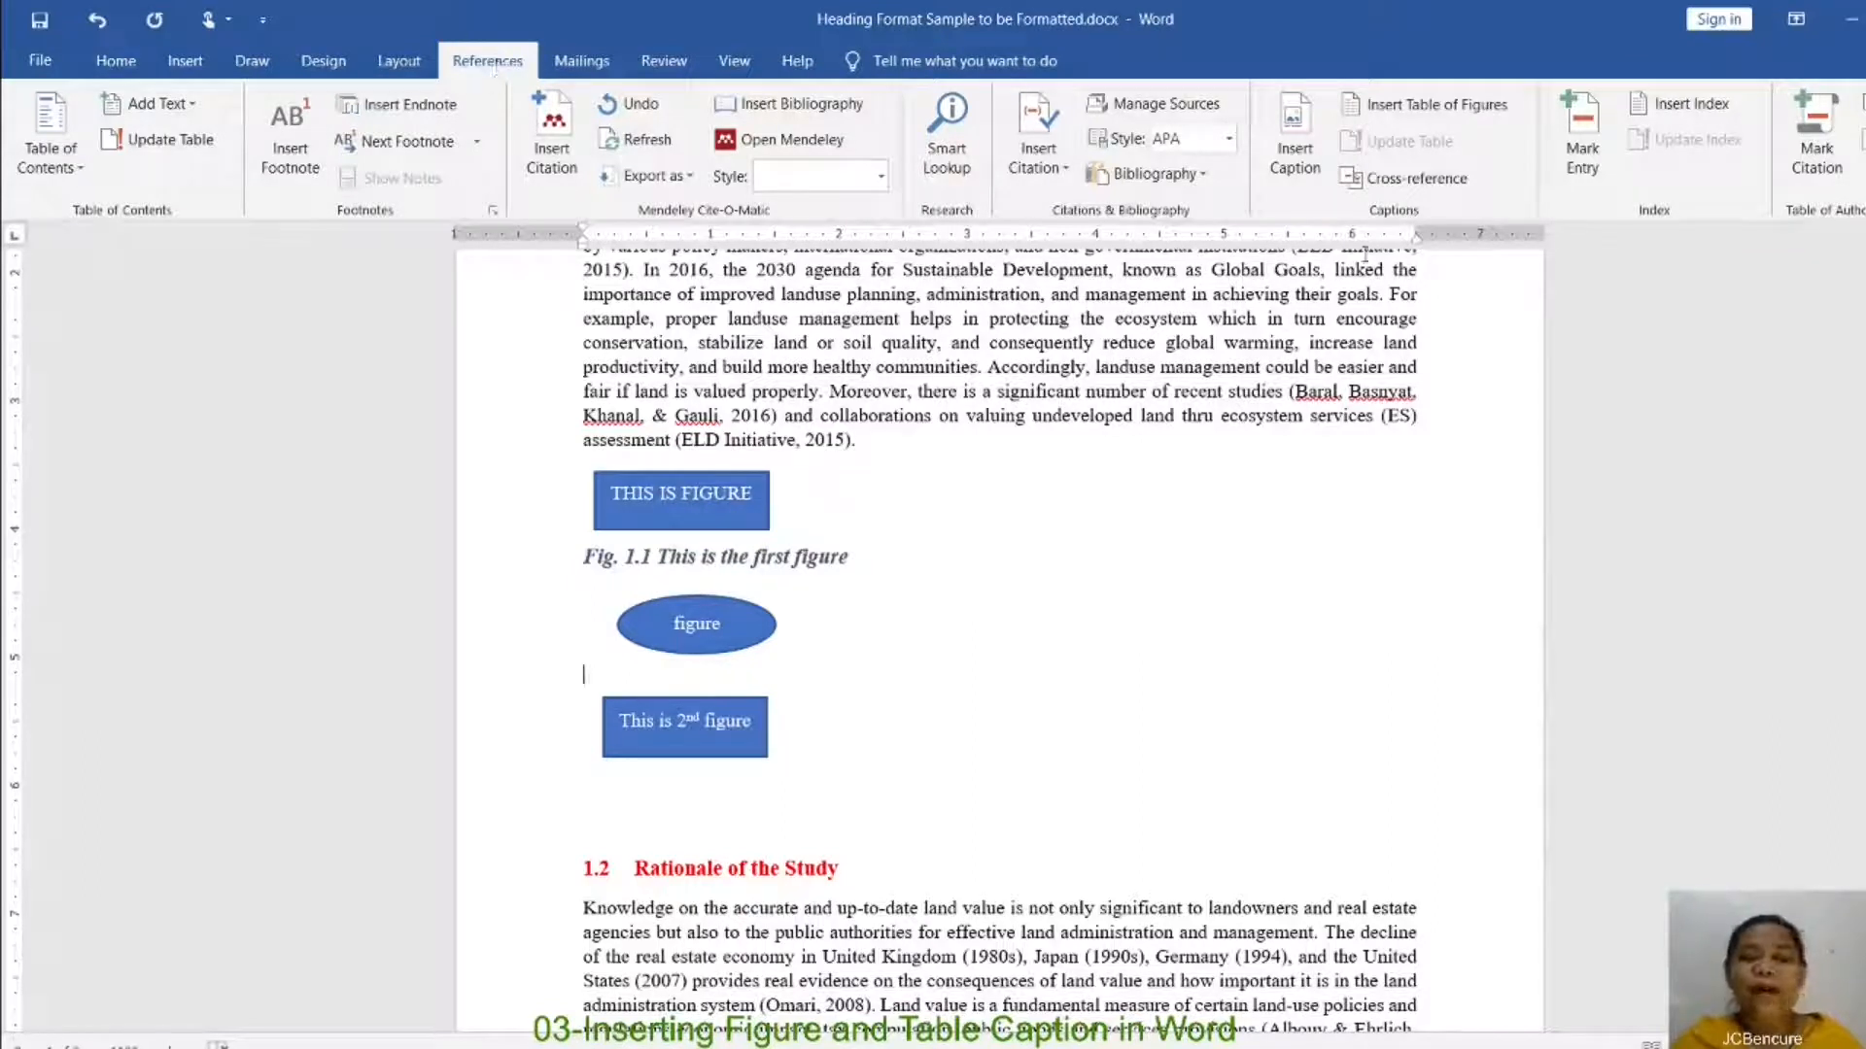
left_click(1292, 170)
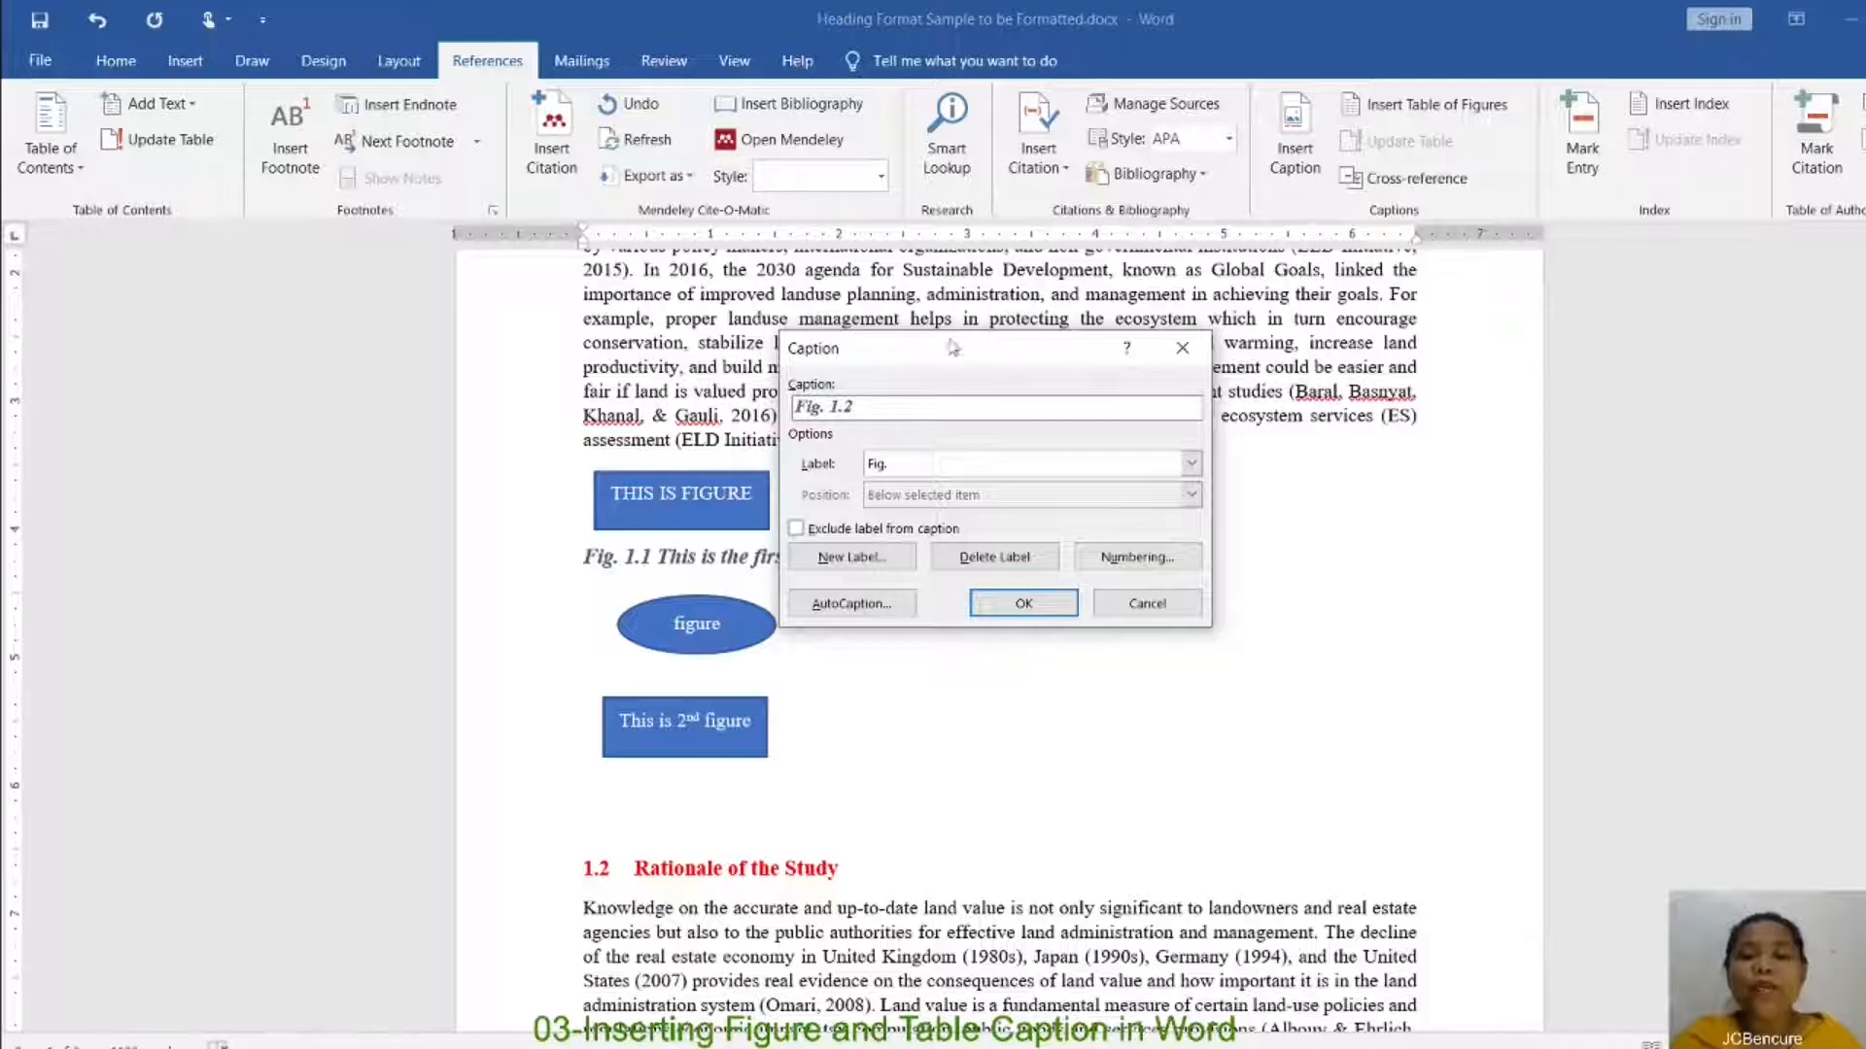
left_click_drag(918, 360, 913, 352)
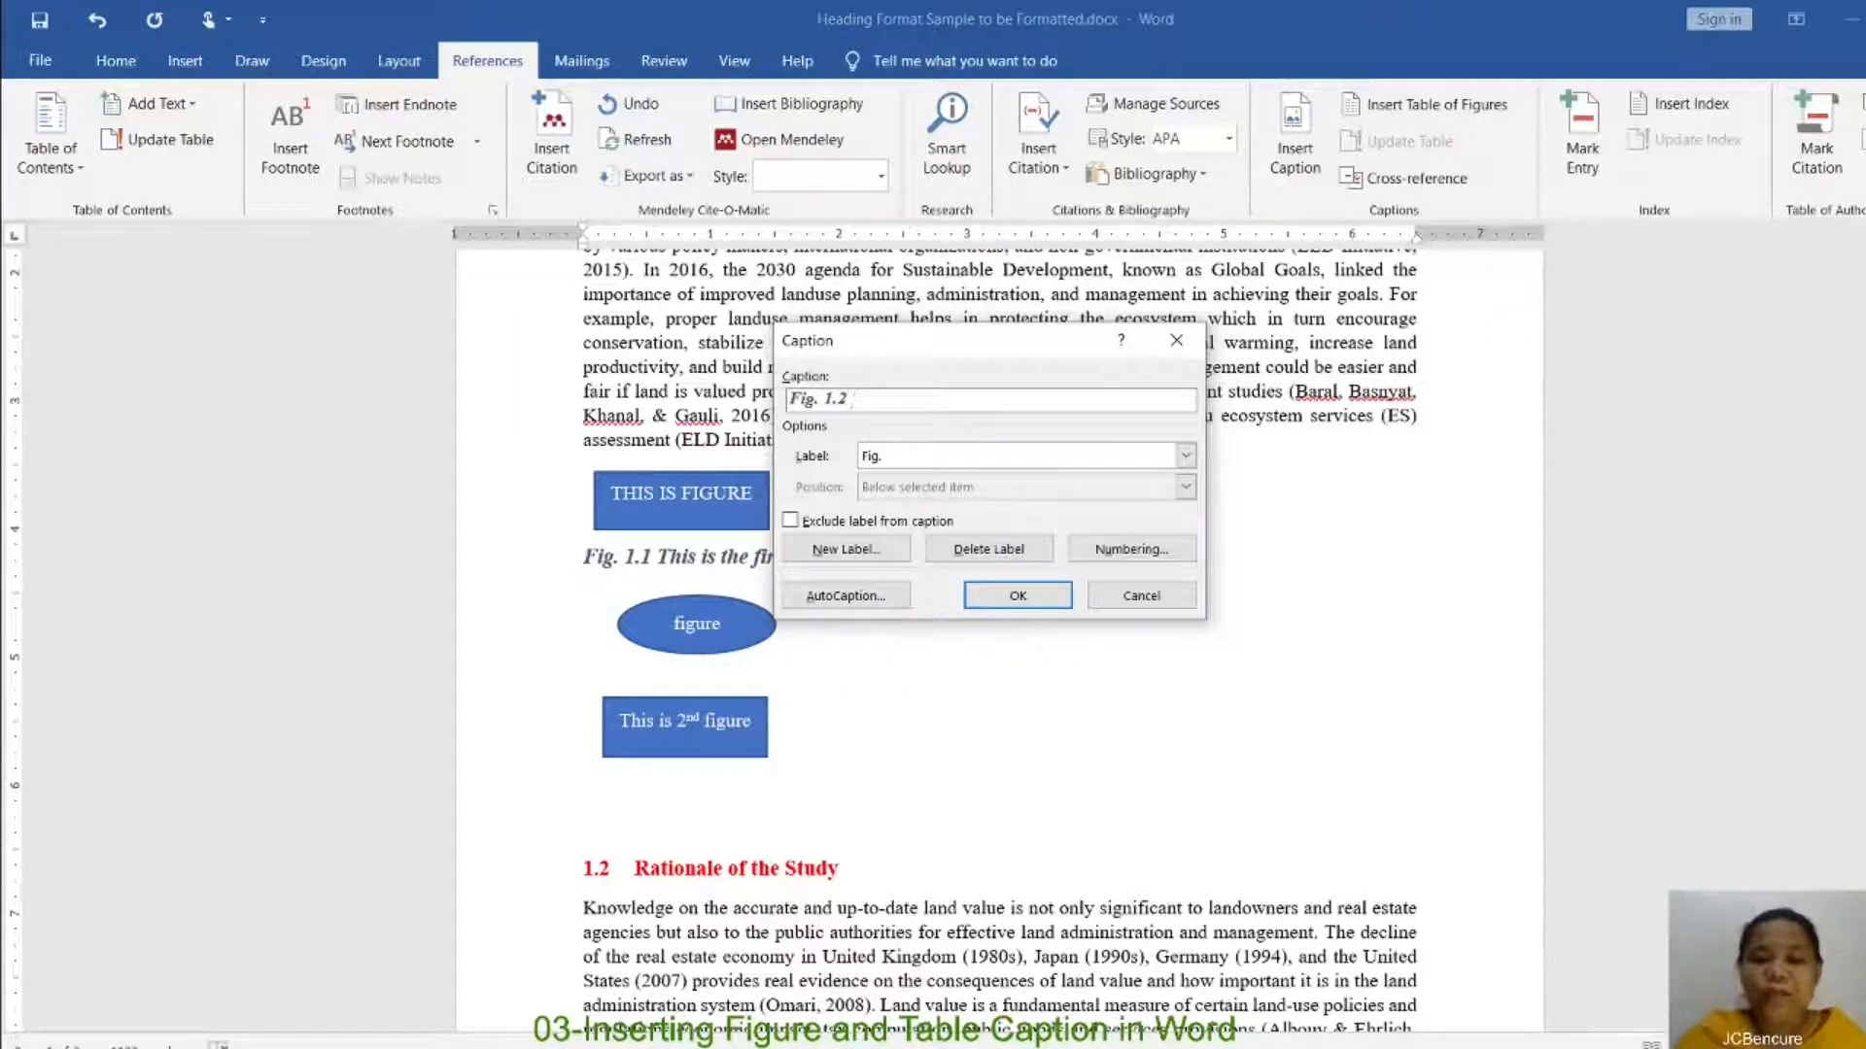
type("This ")
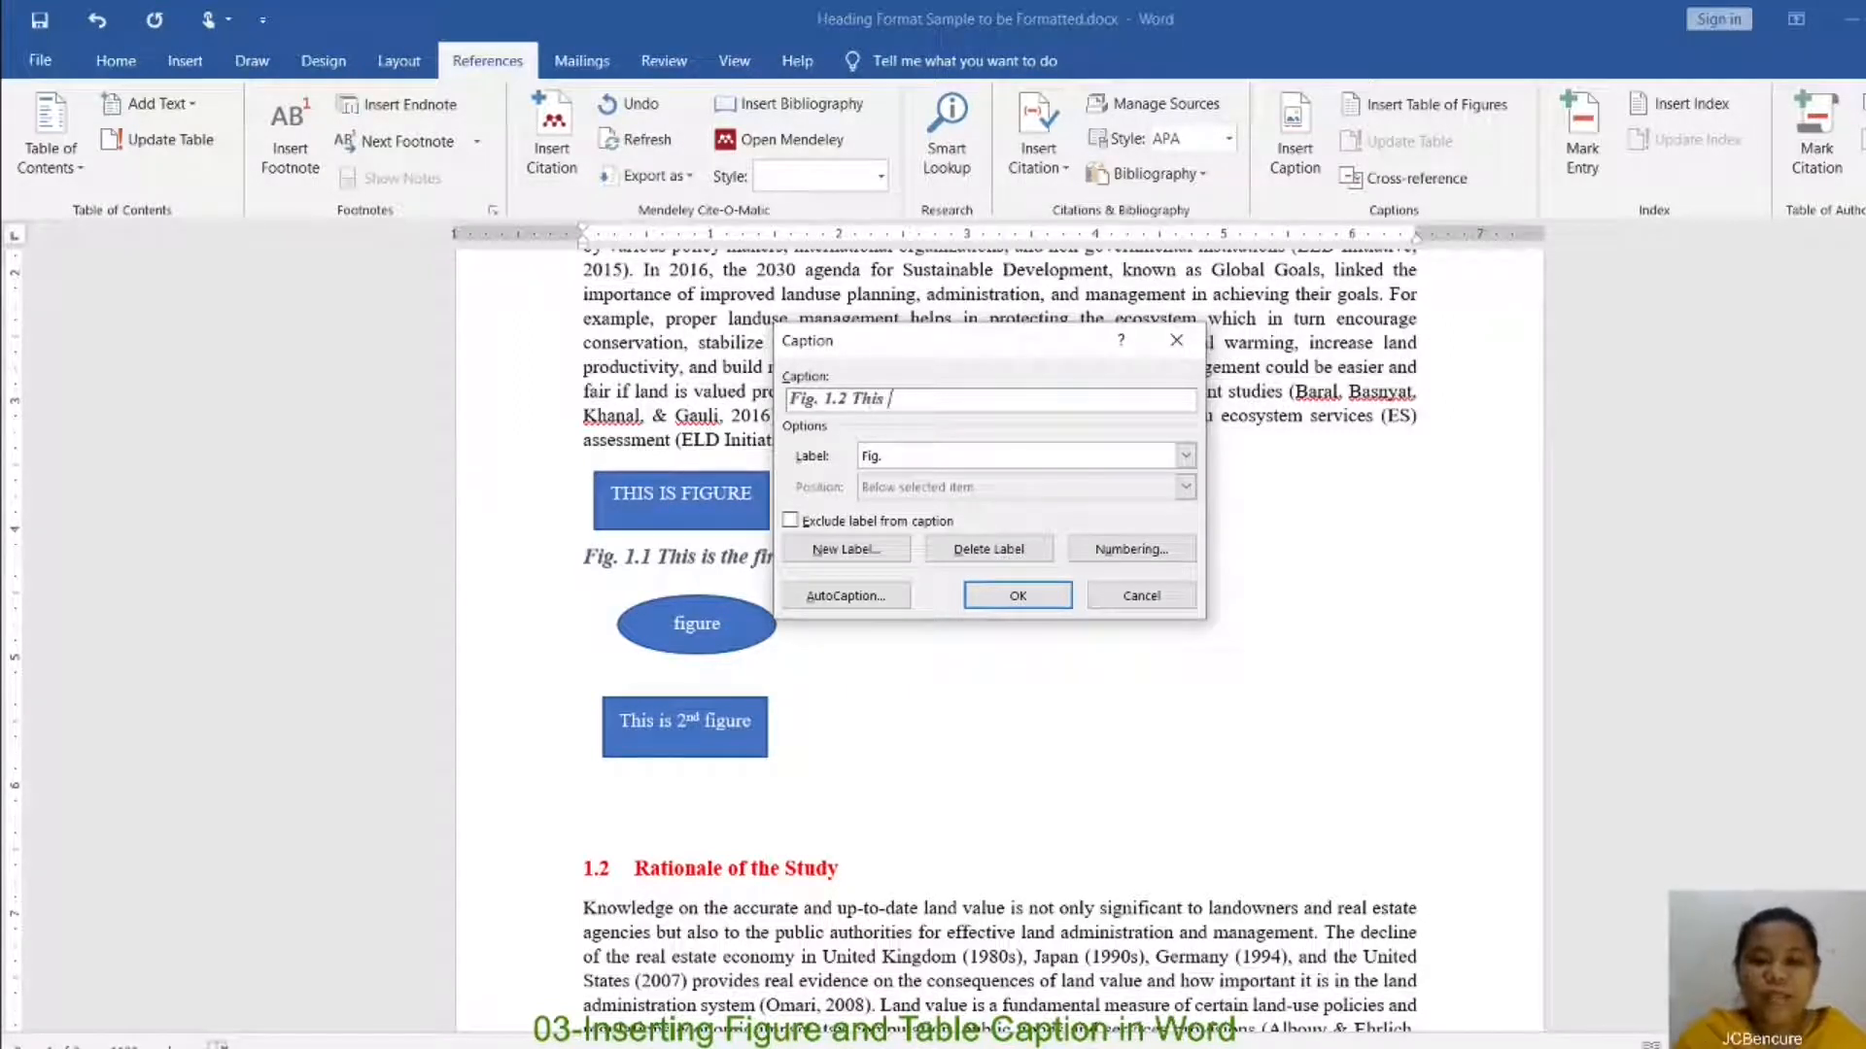
type("is second figure")
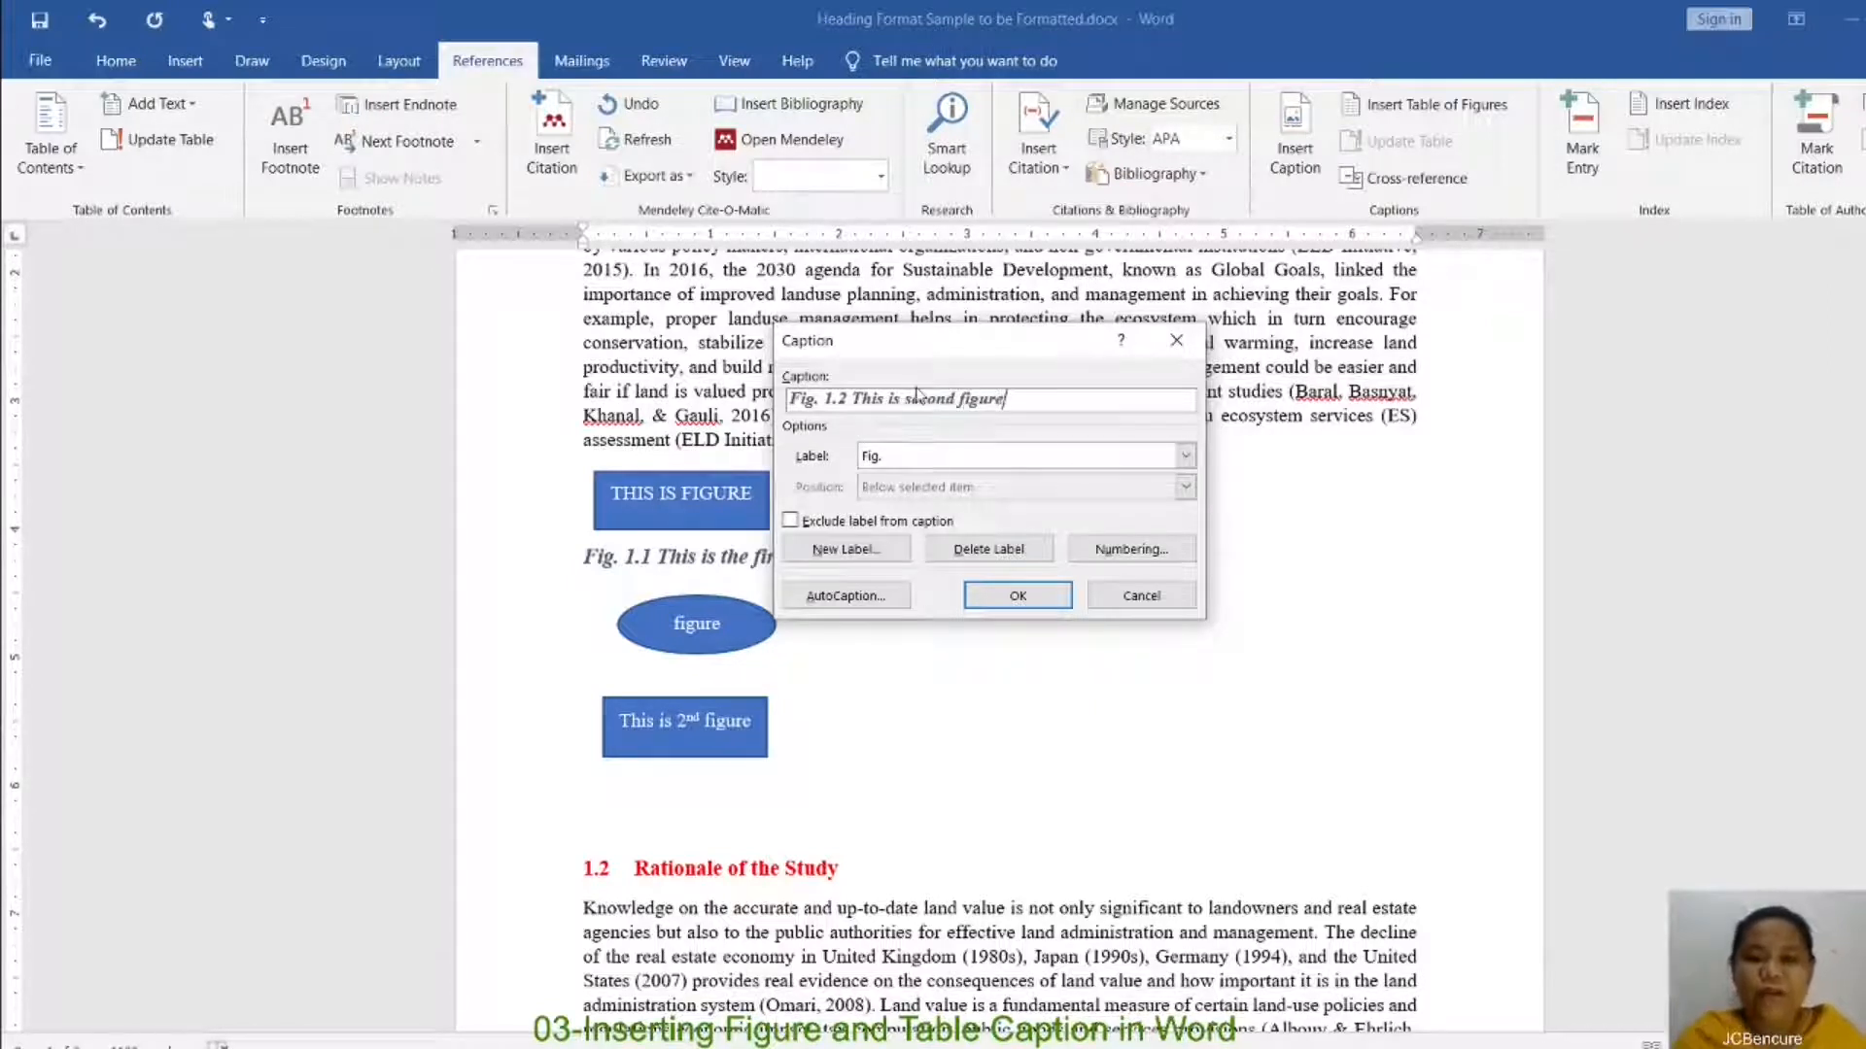
left_click(1018, 595)
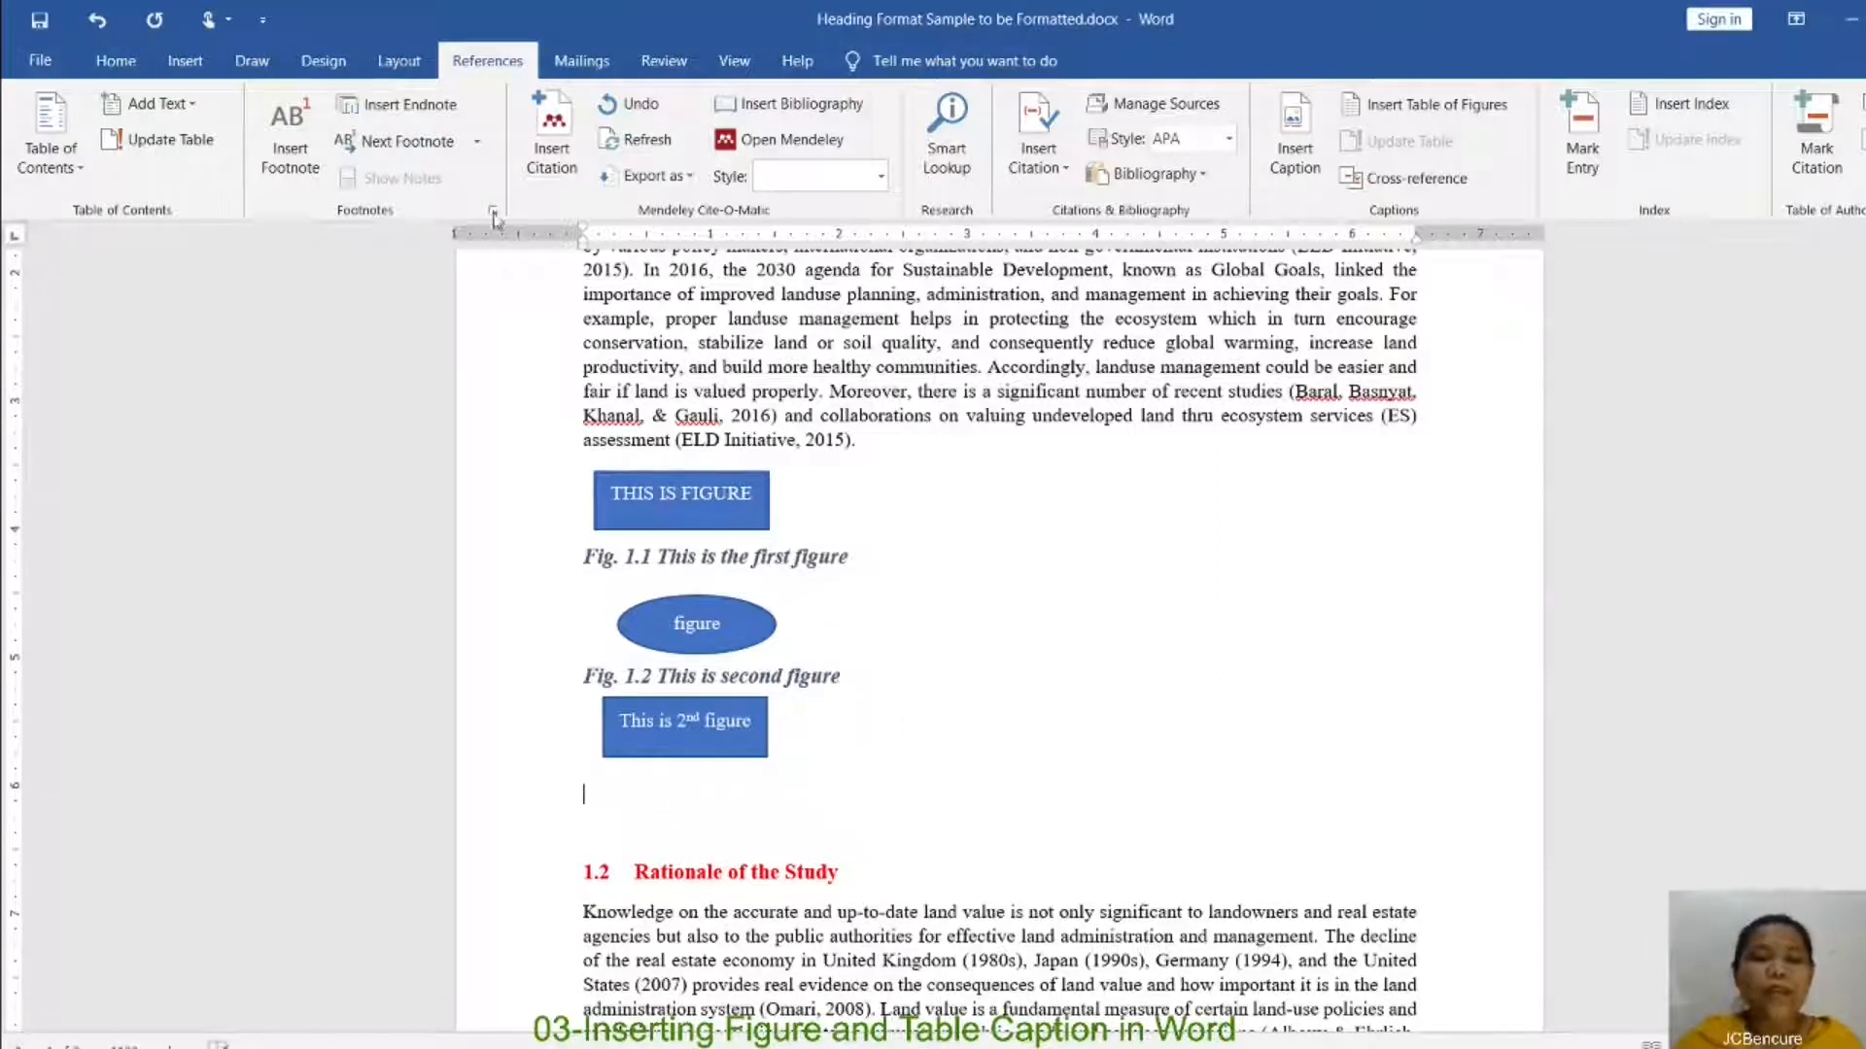
Step: Insert a Fig. caption reading "This is 3rd figure" below the "This is 2nd figure" box
left_click(1295, 163)
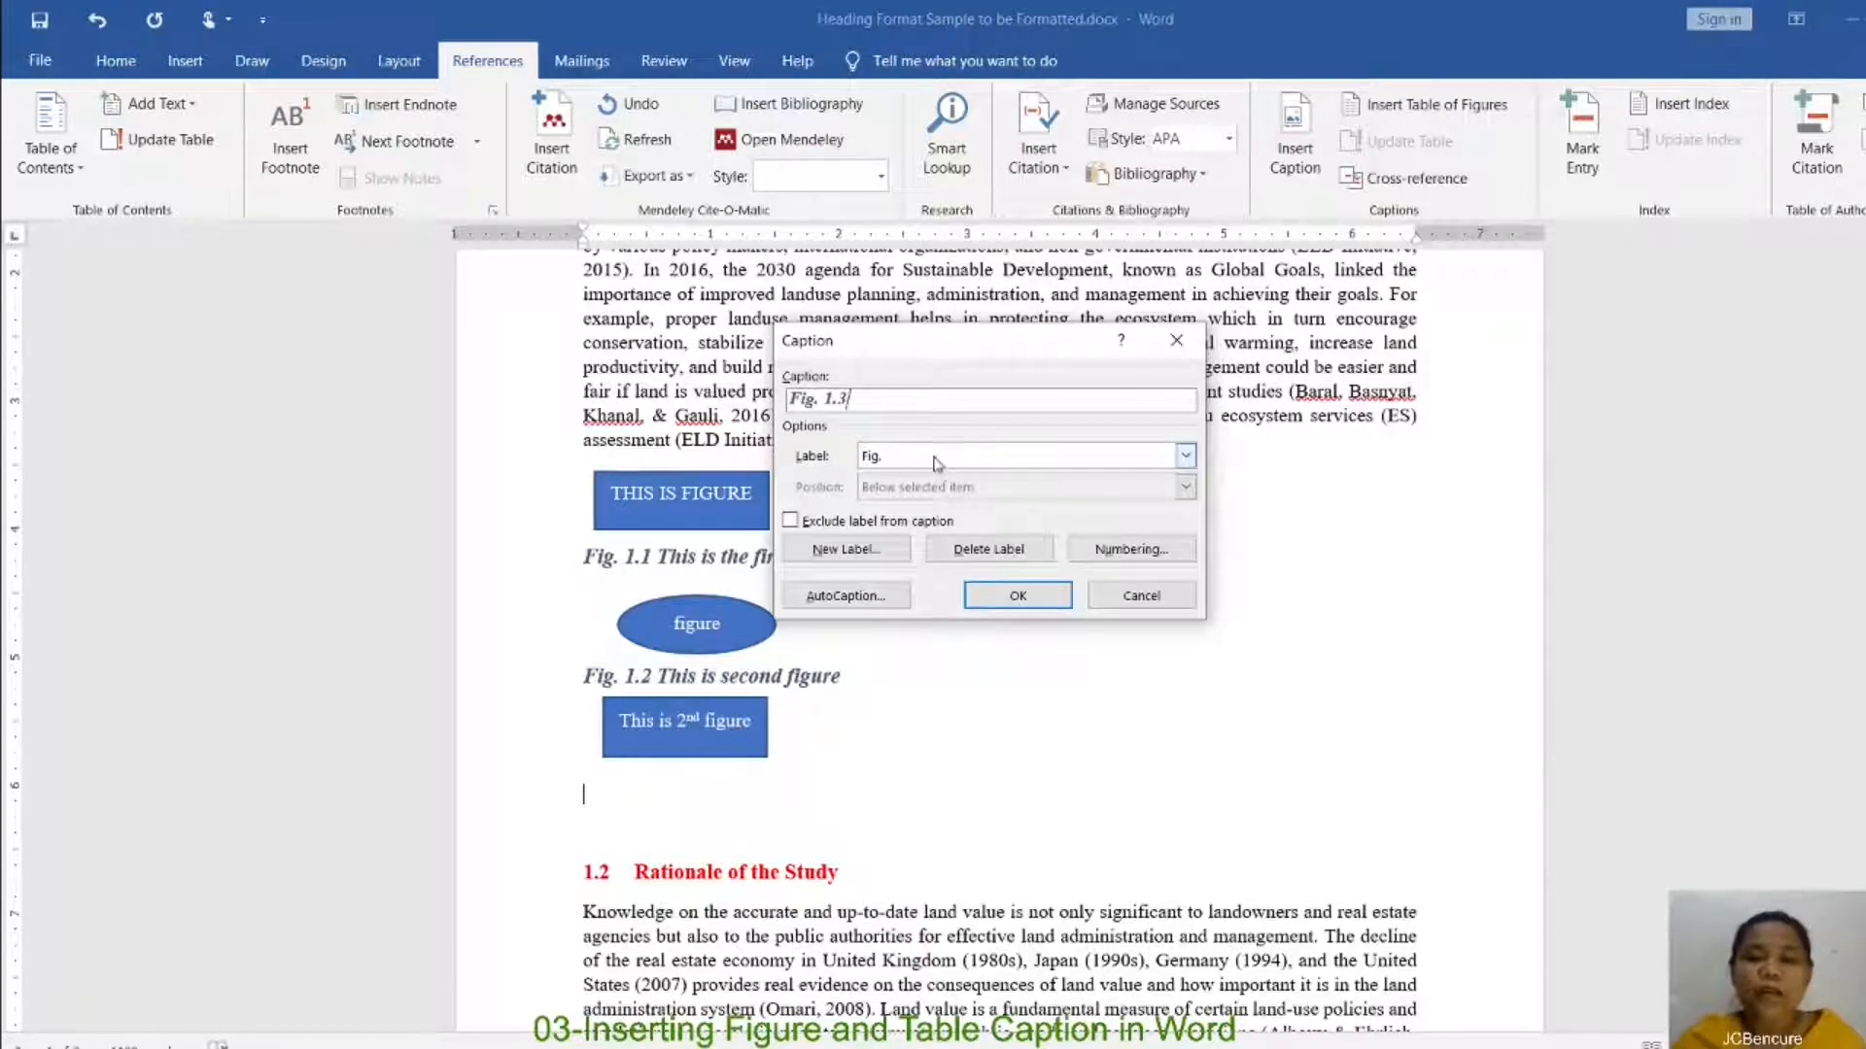
type("This is ")
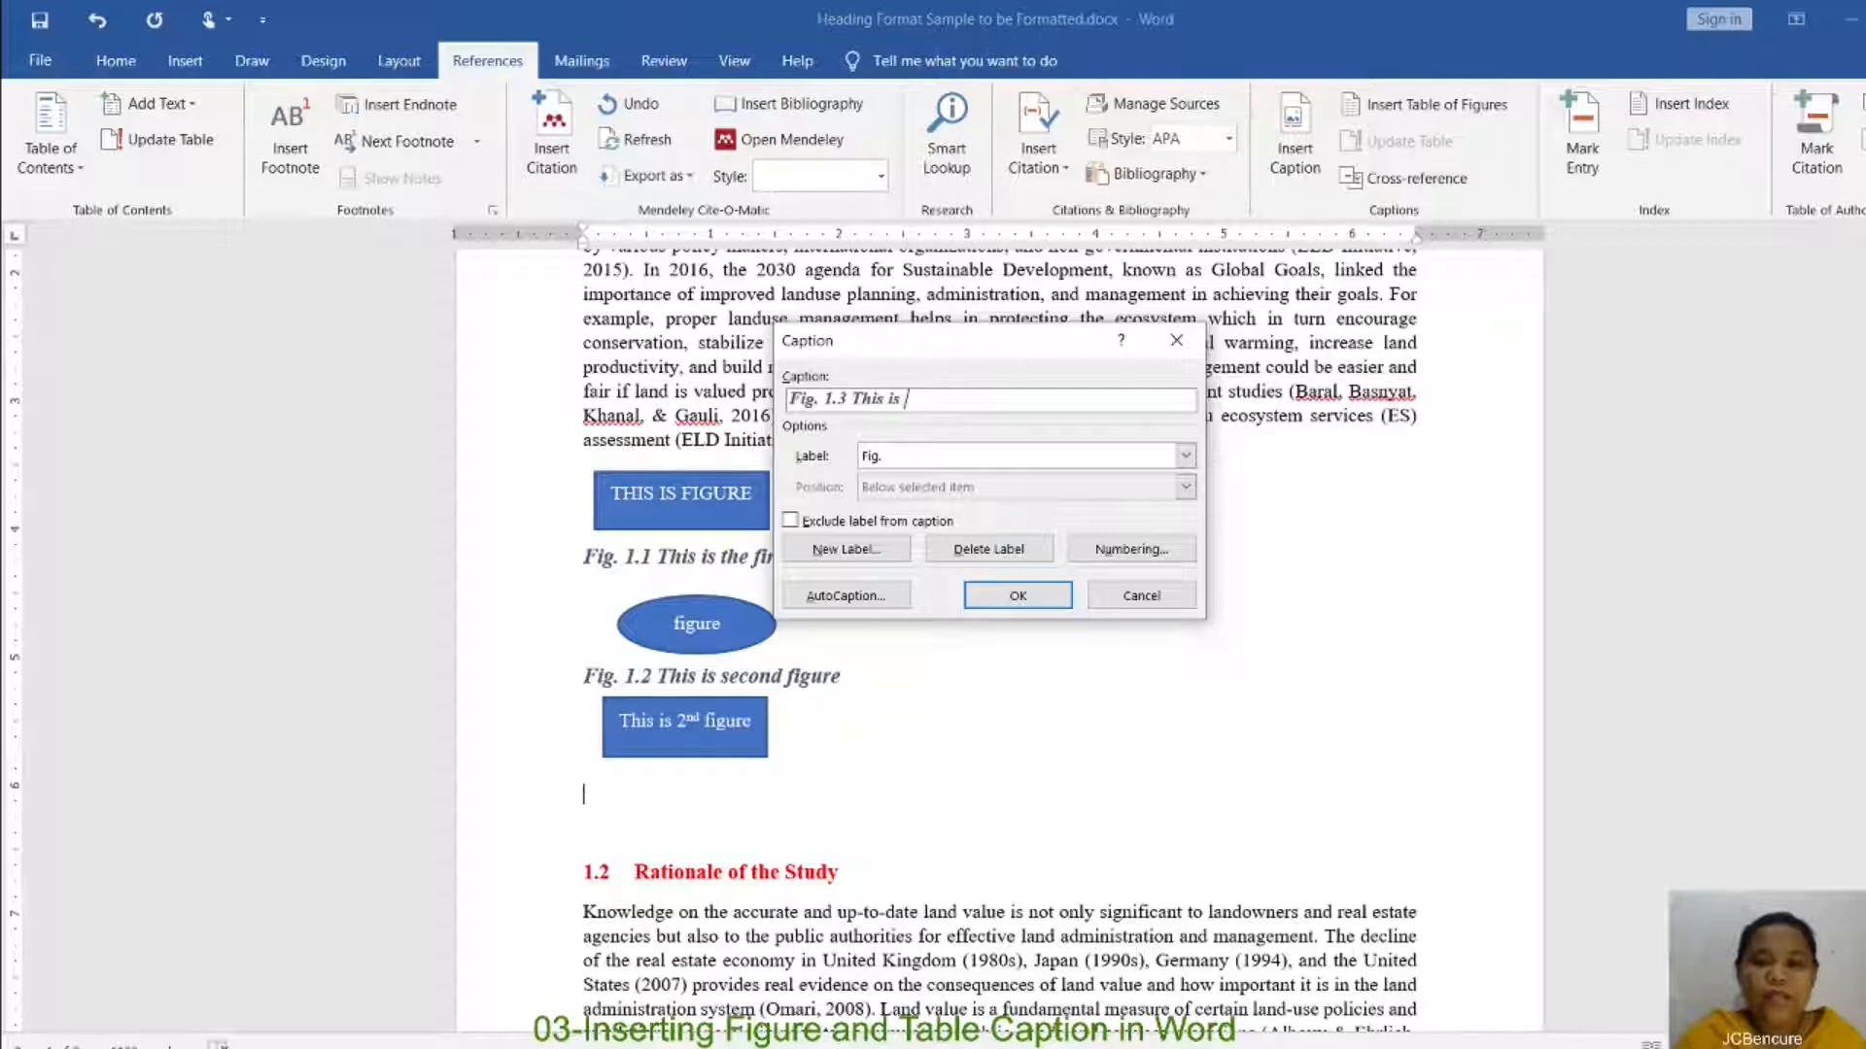
type("3rd figure")
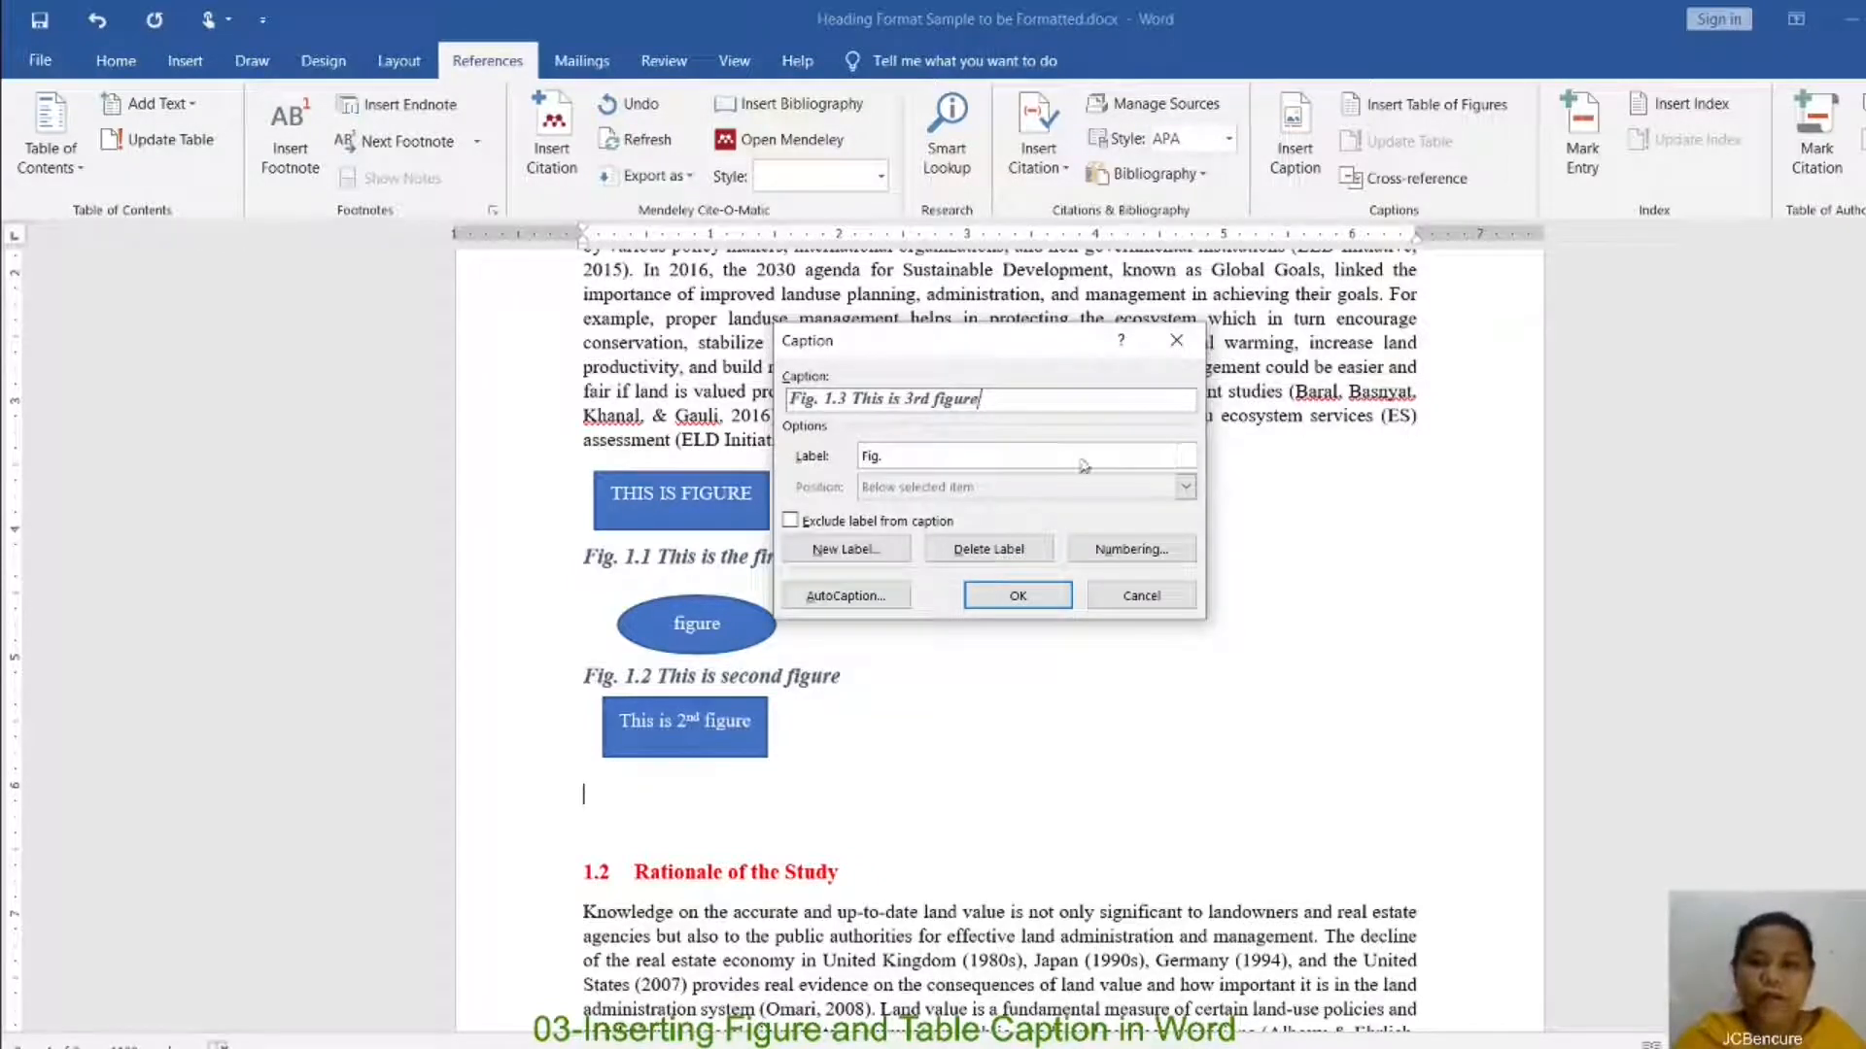
left_click(1020, 594)
Step: Add an empty line between the oval figure and its "This is second figure" caption
left_click(871, 655)
left_click(591, 678)
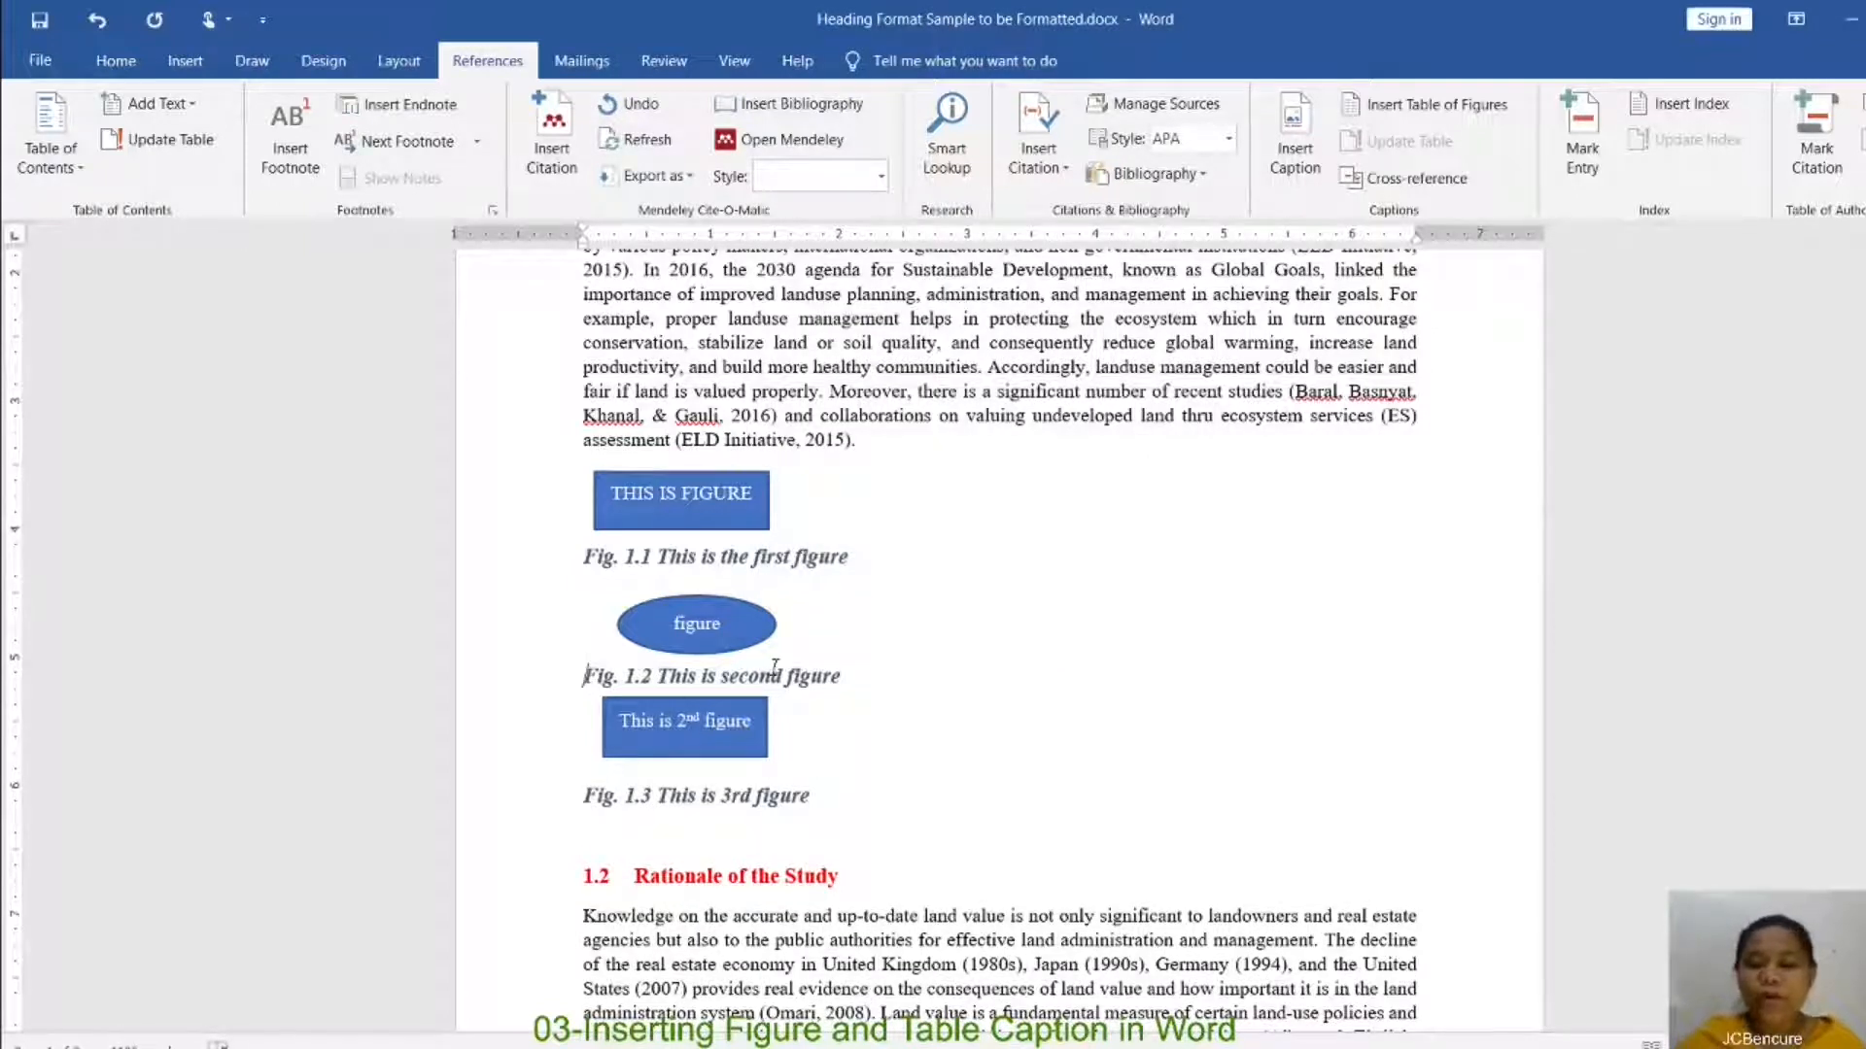
key("Return")
left_click(608, 686)
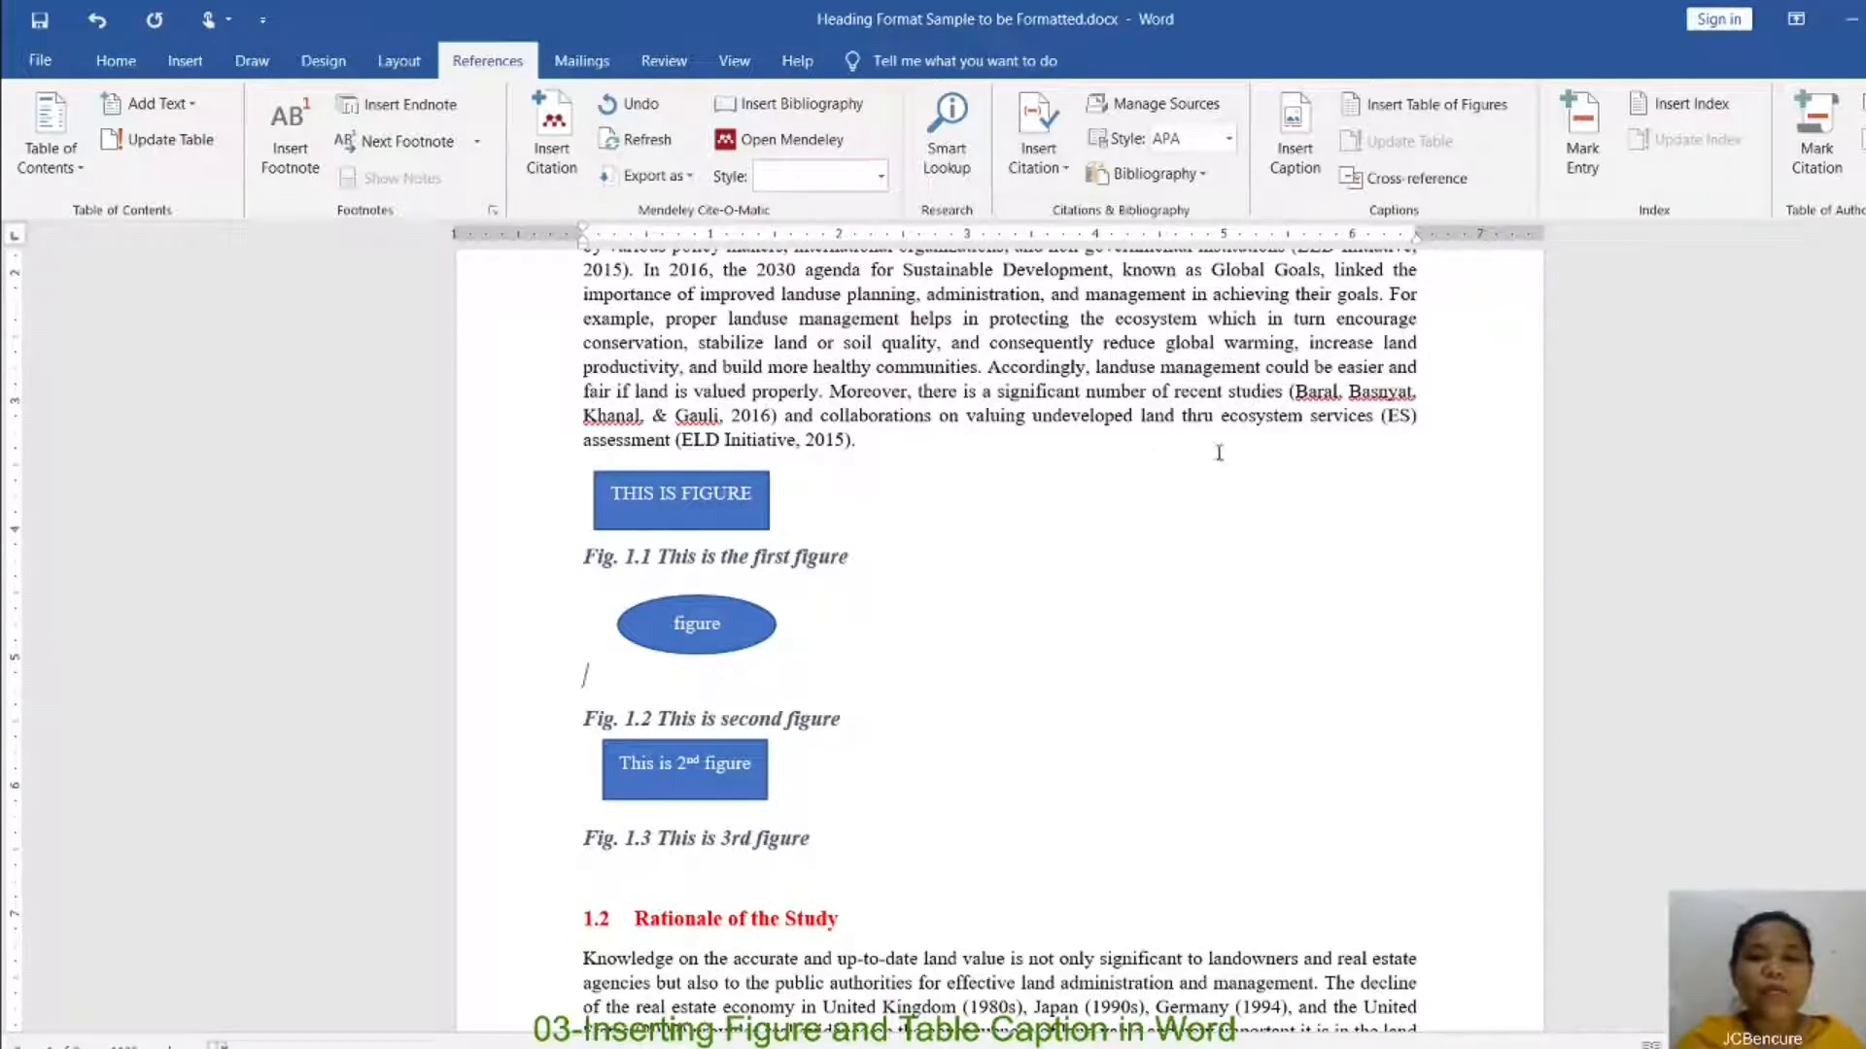
Step: Insert a Fig. caption reading "Oops this is the correct second figure" on the empty line below the oval
left_click(1297, 173)
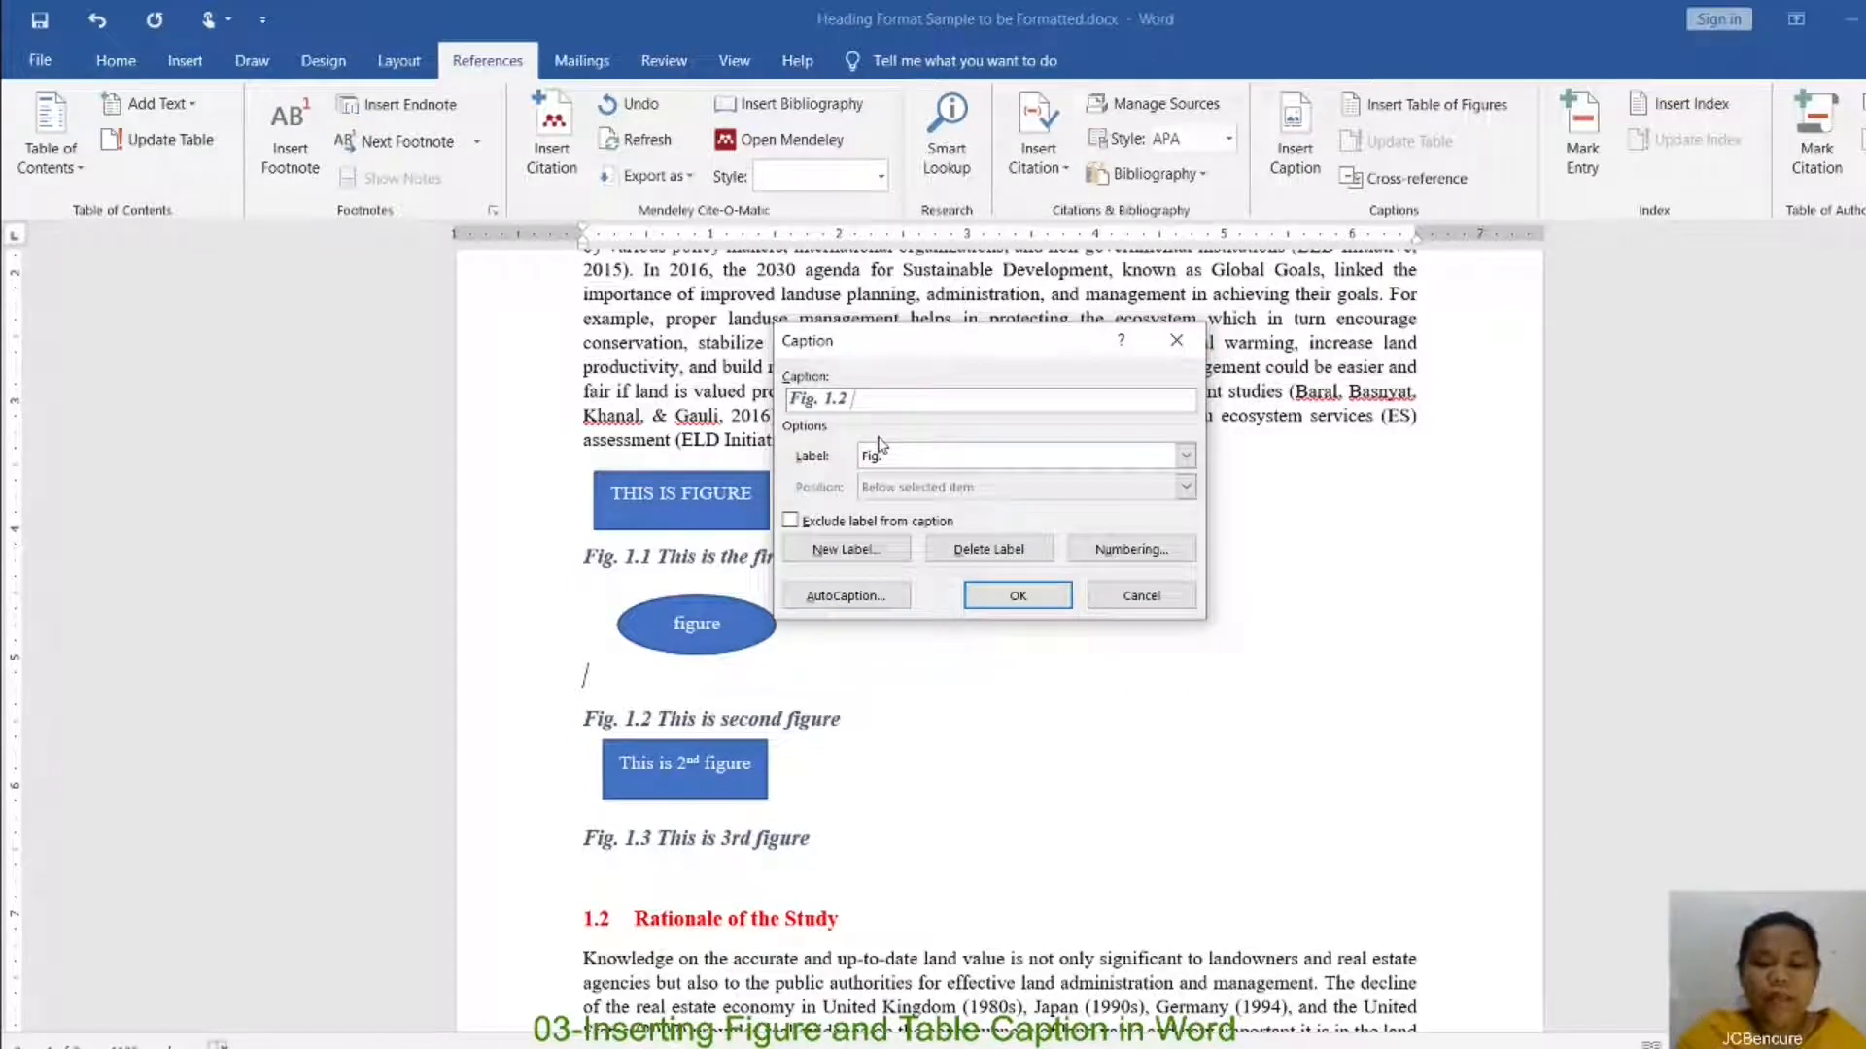
type("Oops ")
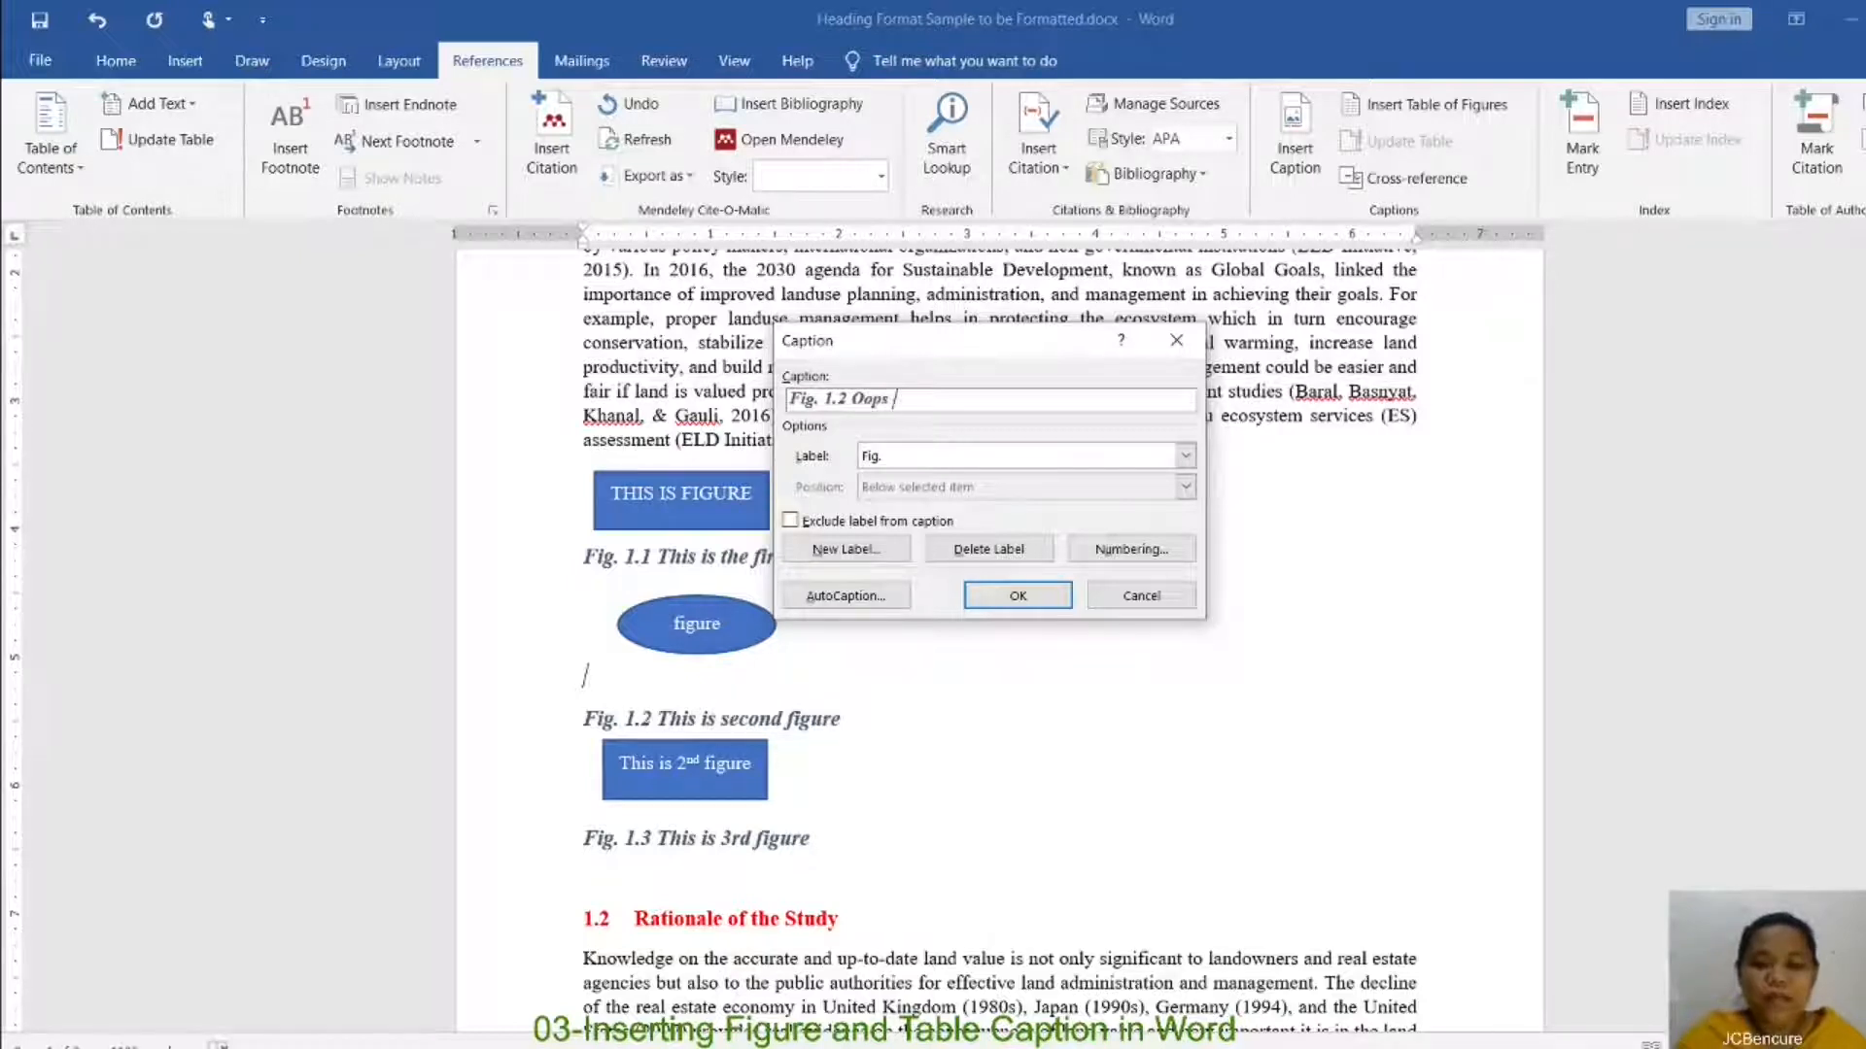
type("this is the correct second f")
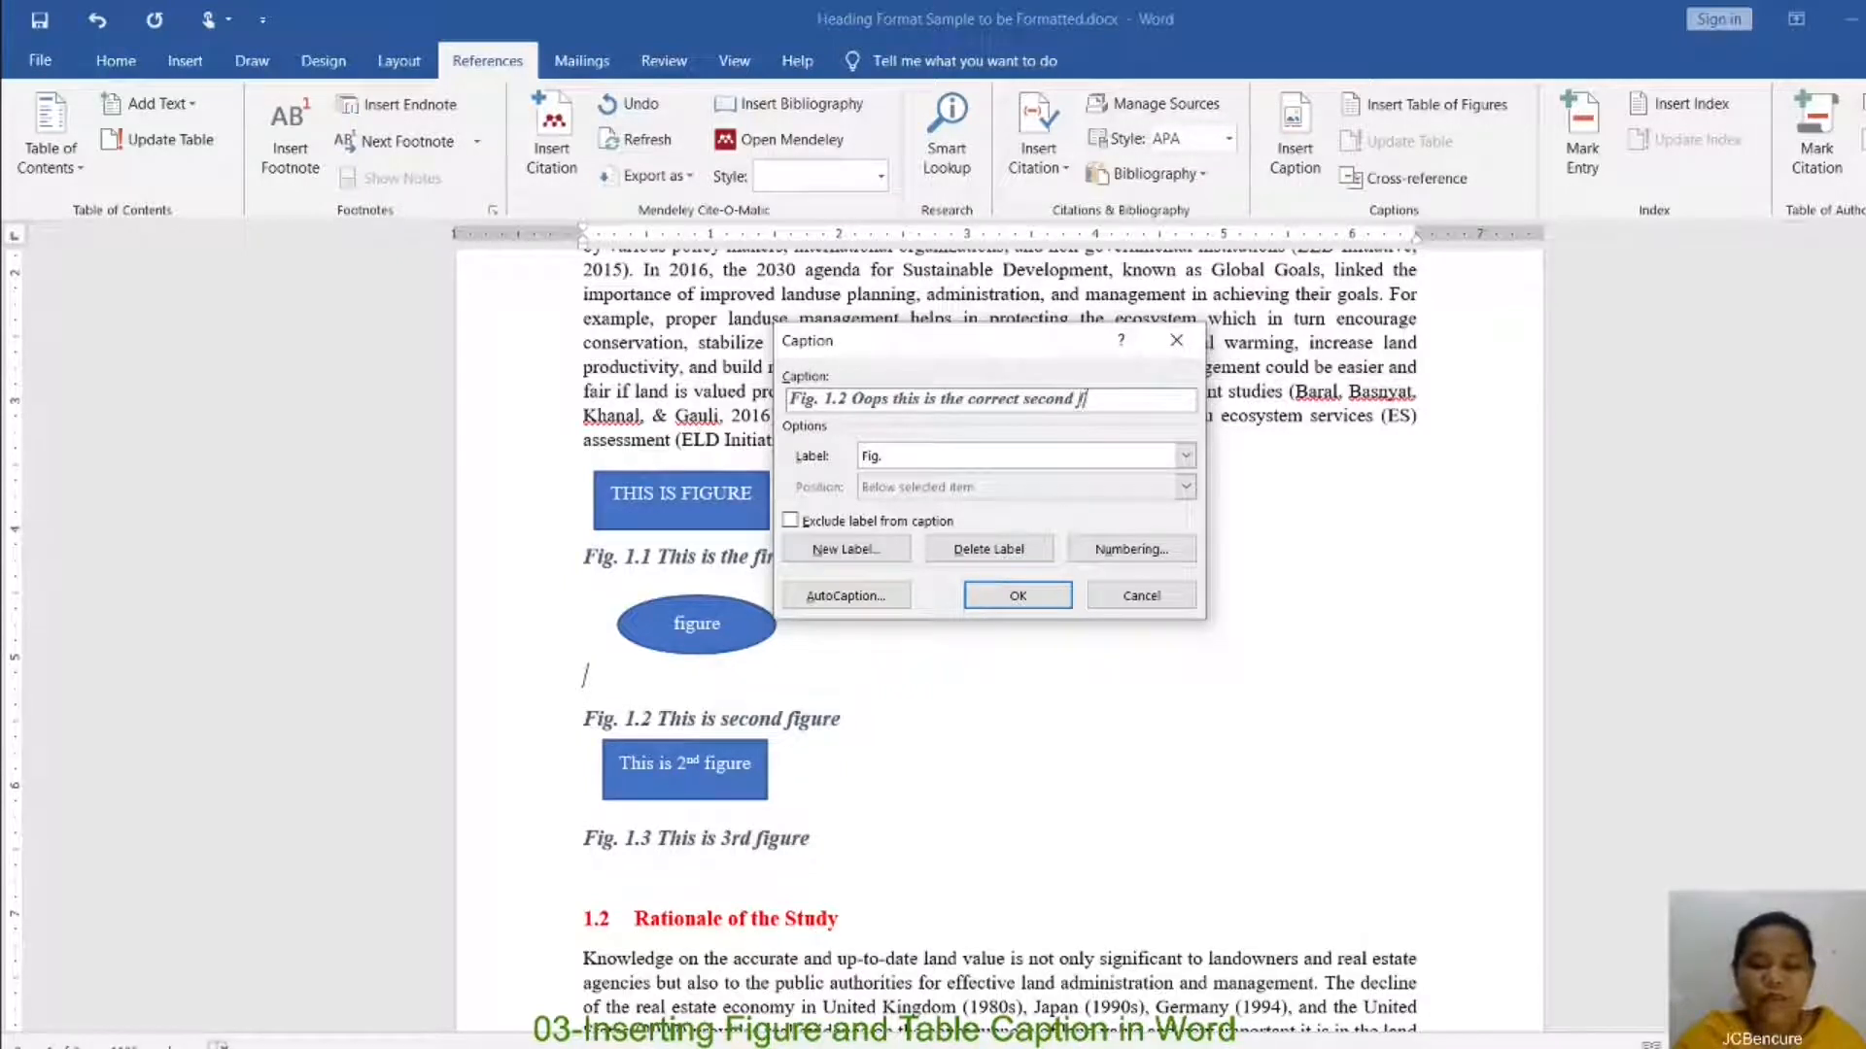
type("igure")
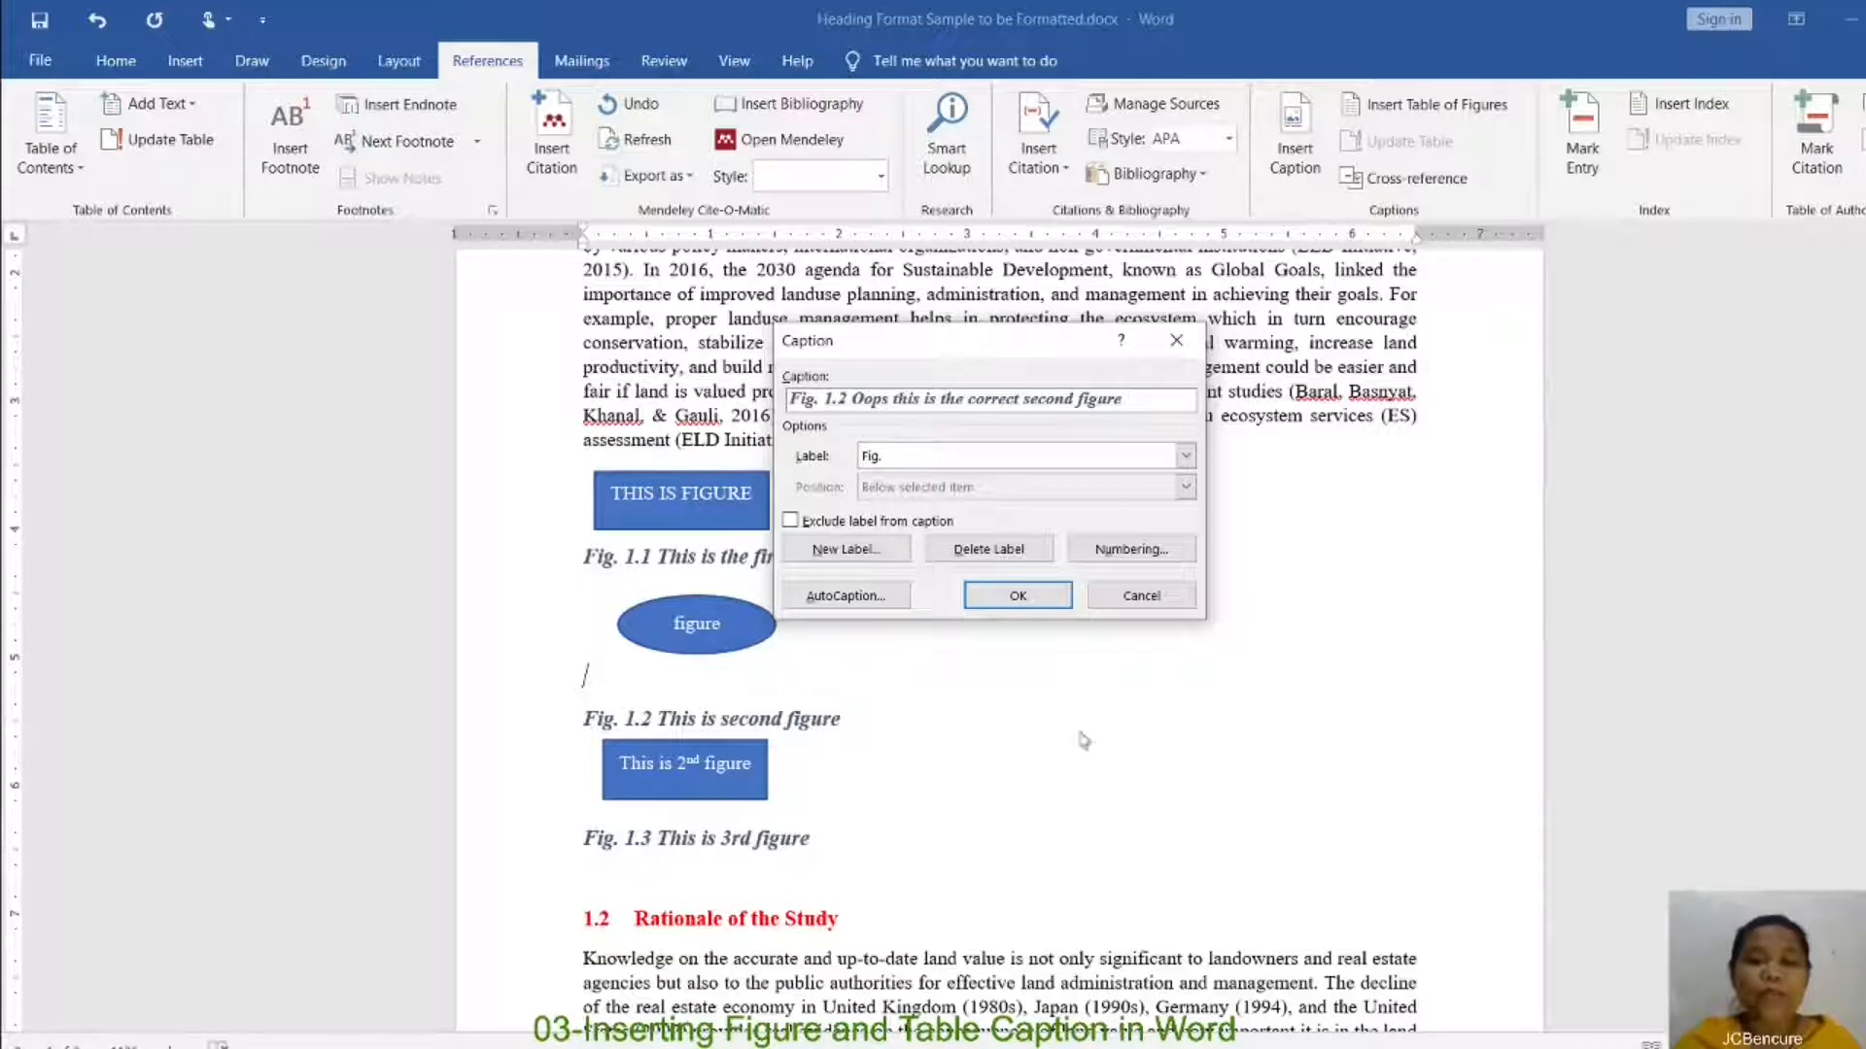
left_click(1018, 597)
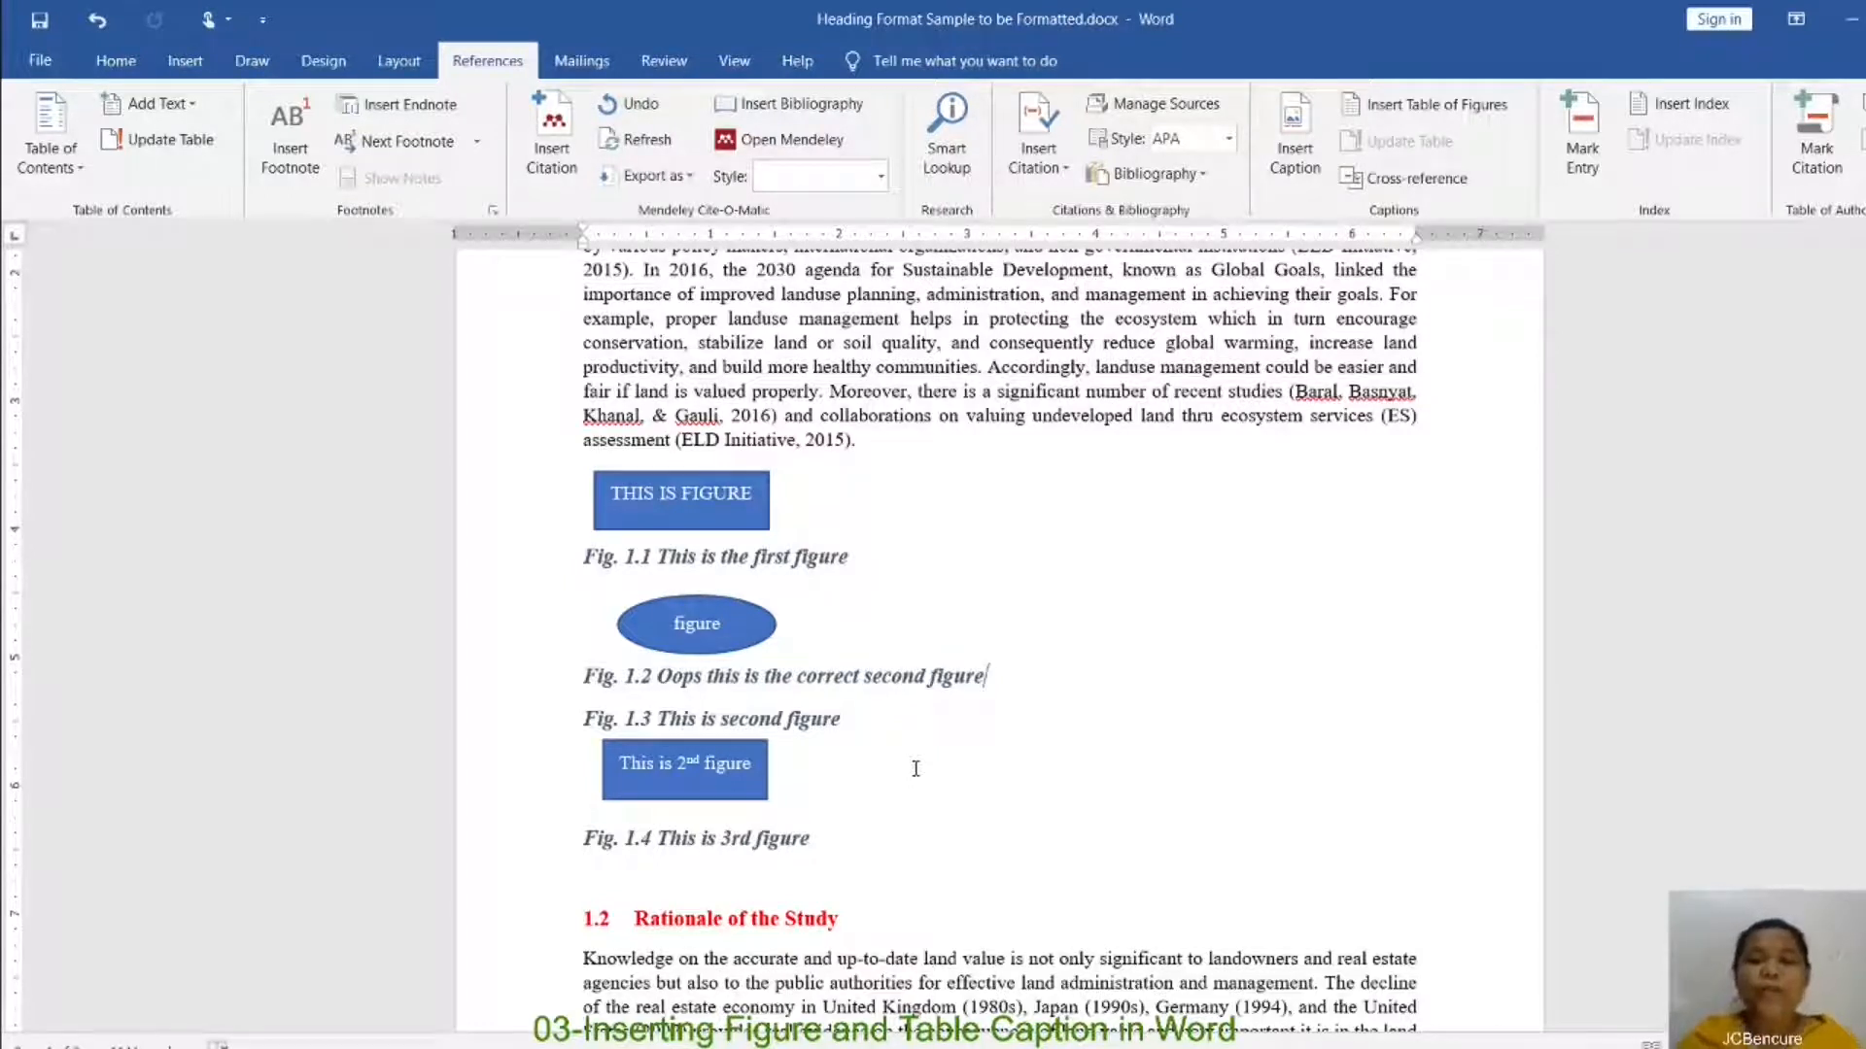
left_click(848, 613)
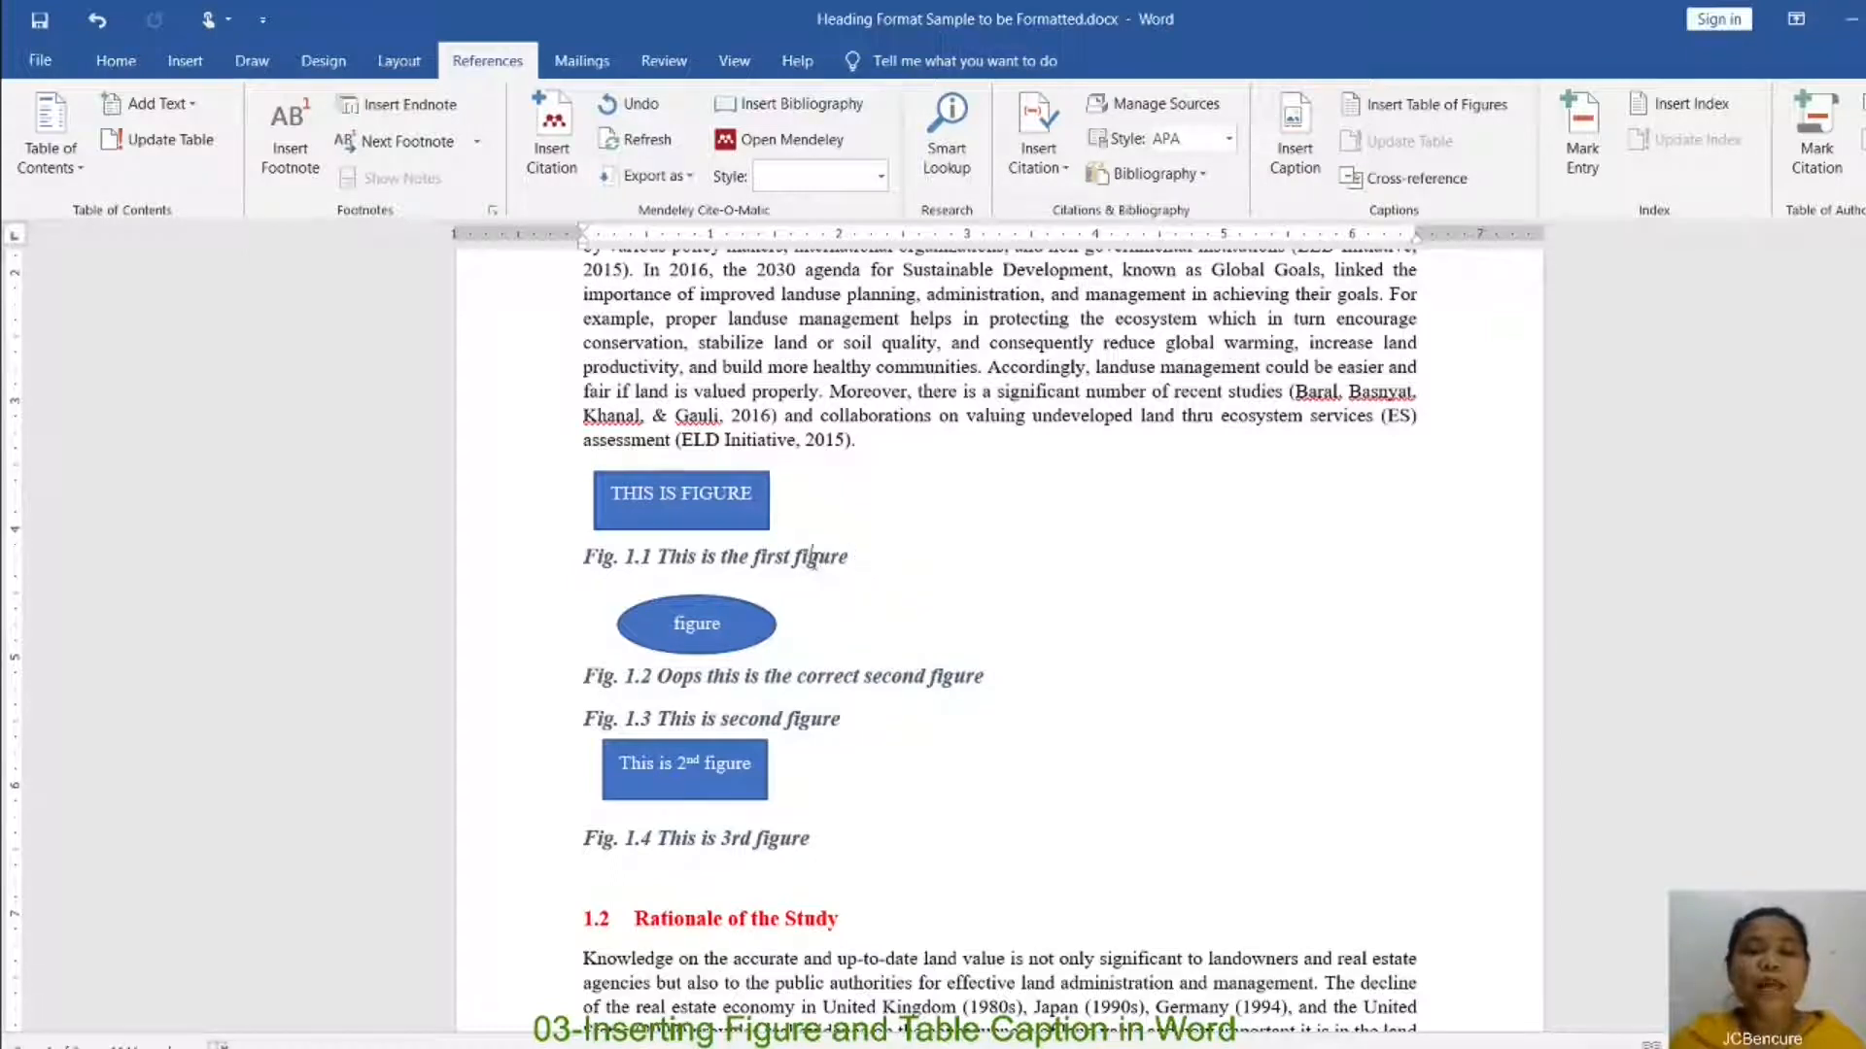
left_click_drag(879, 563, 730, 563)
left_click(851, 567)
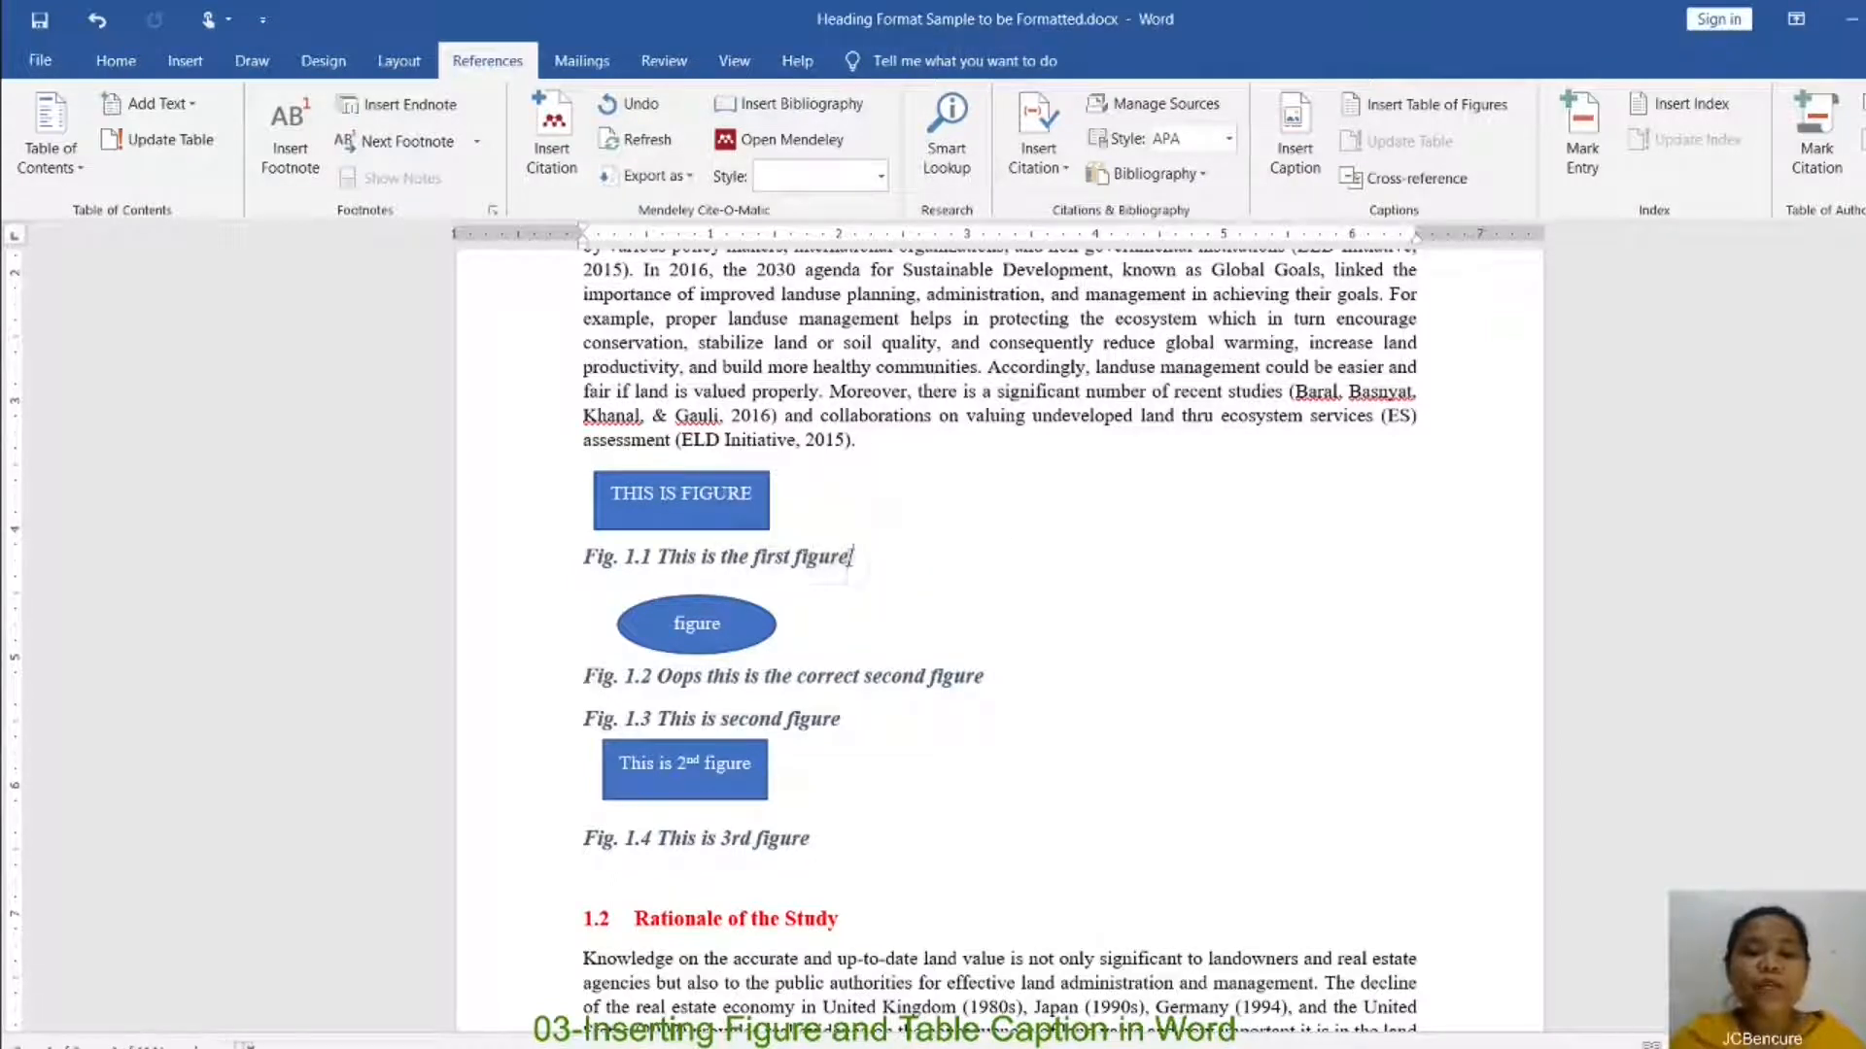
Step: Apply the Caption style to the "This is the first figure" caption
left_click(116, 60)
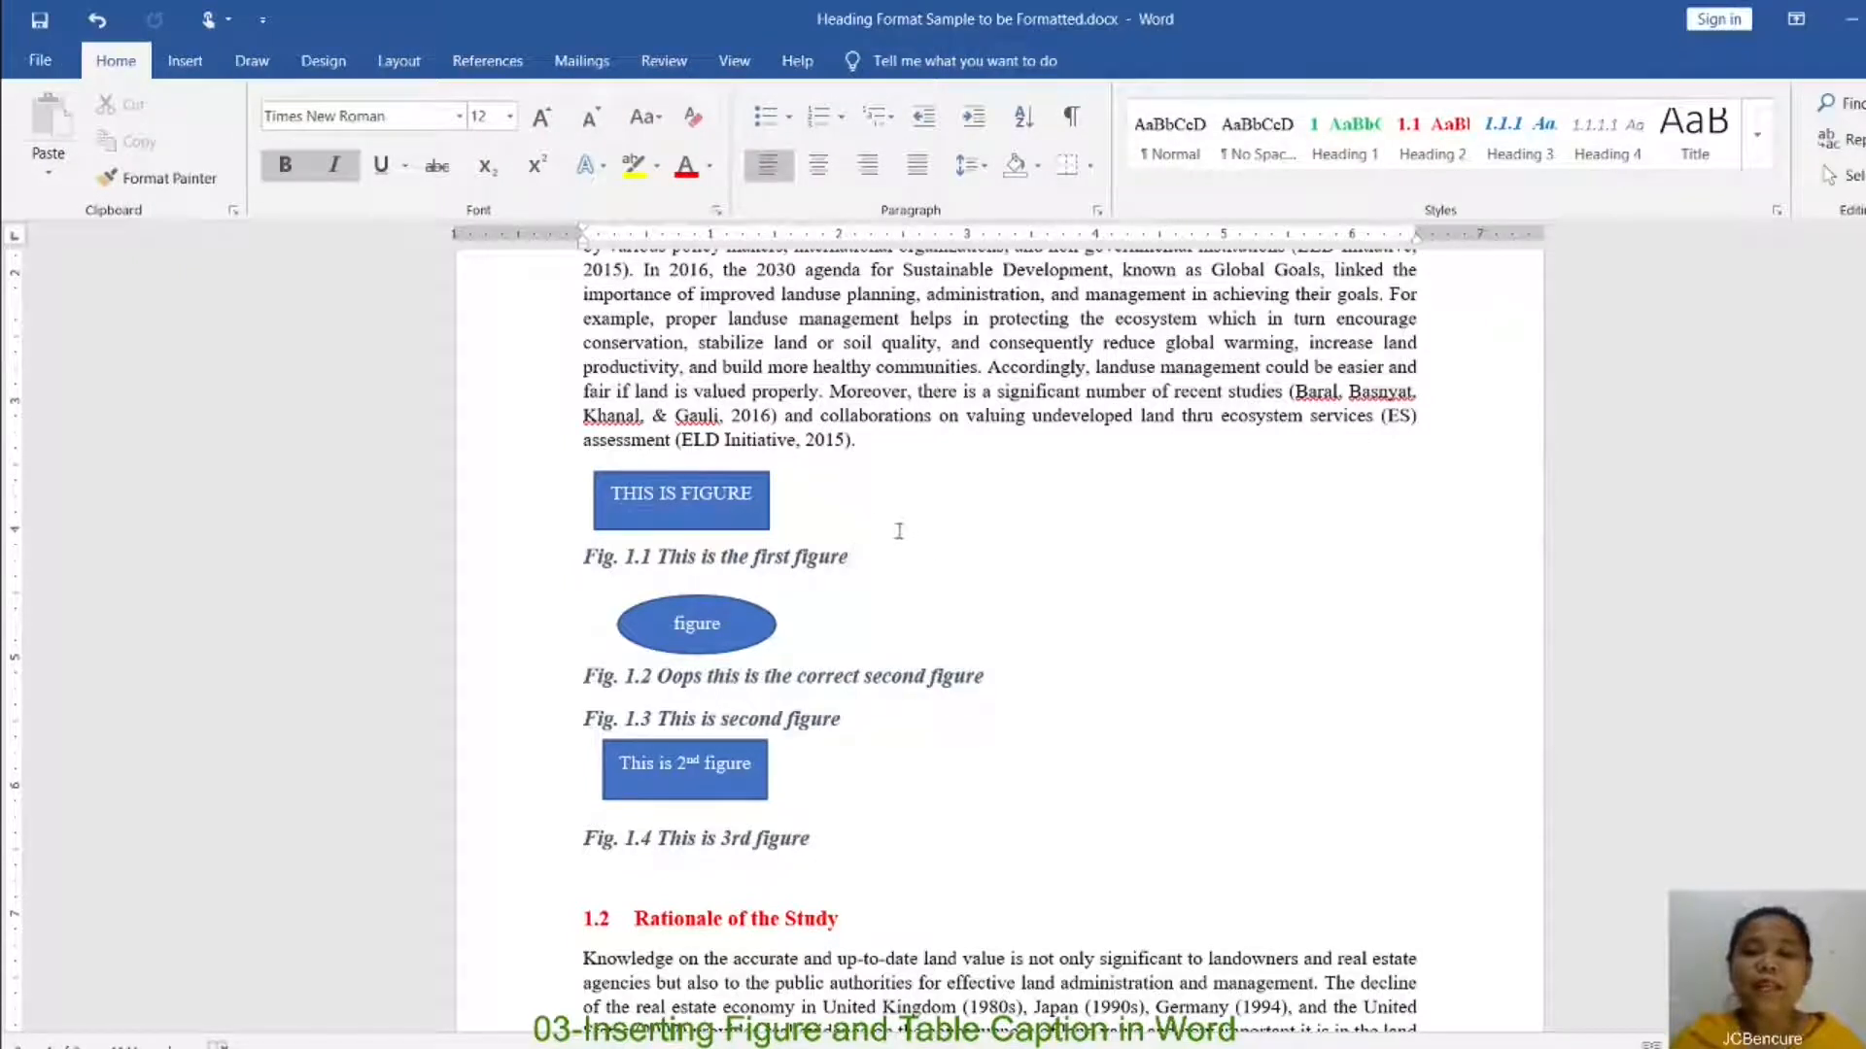
left_click(1758, 142)
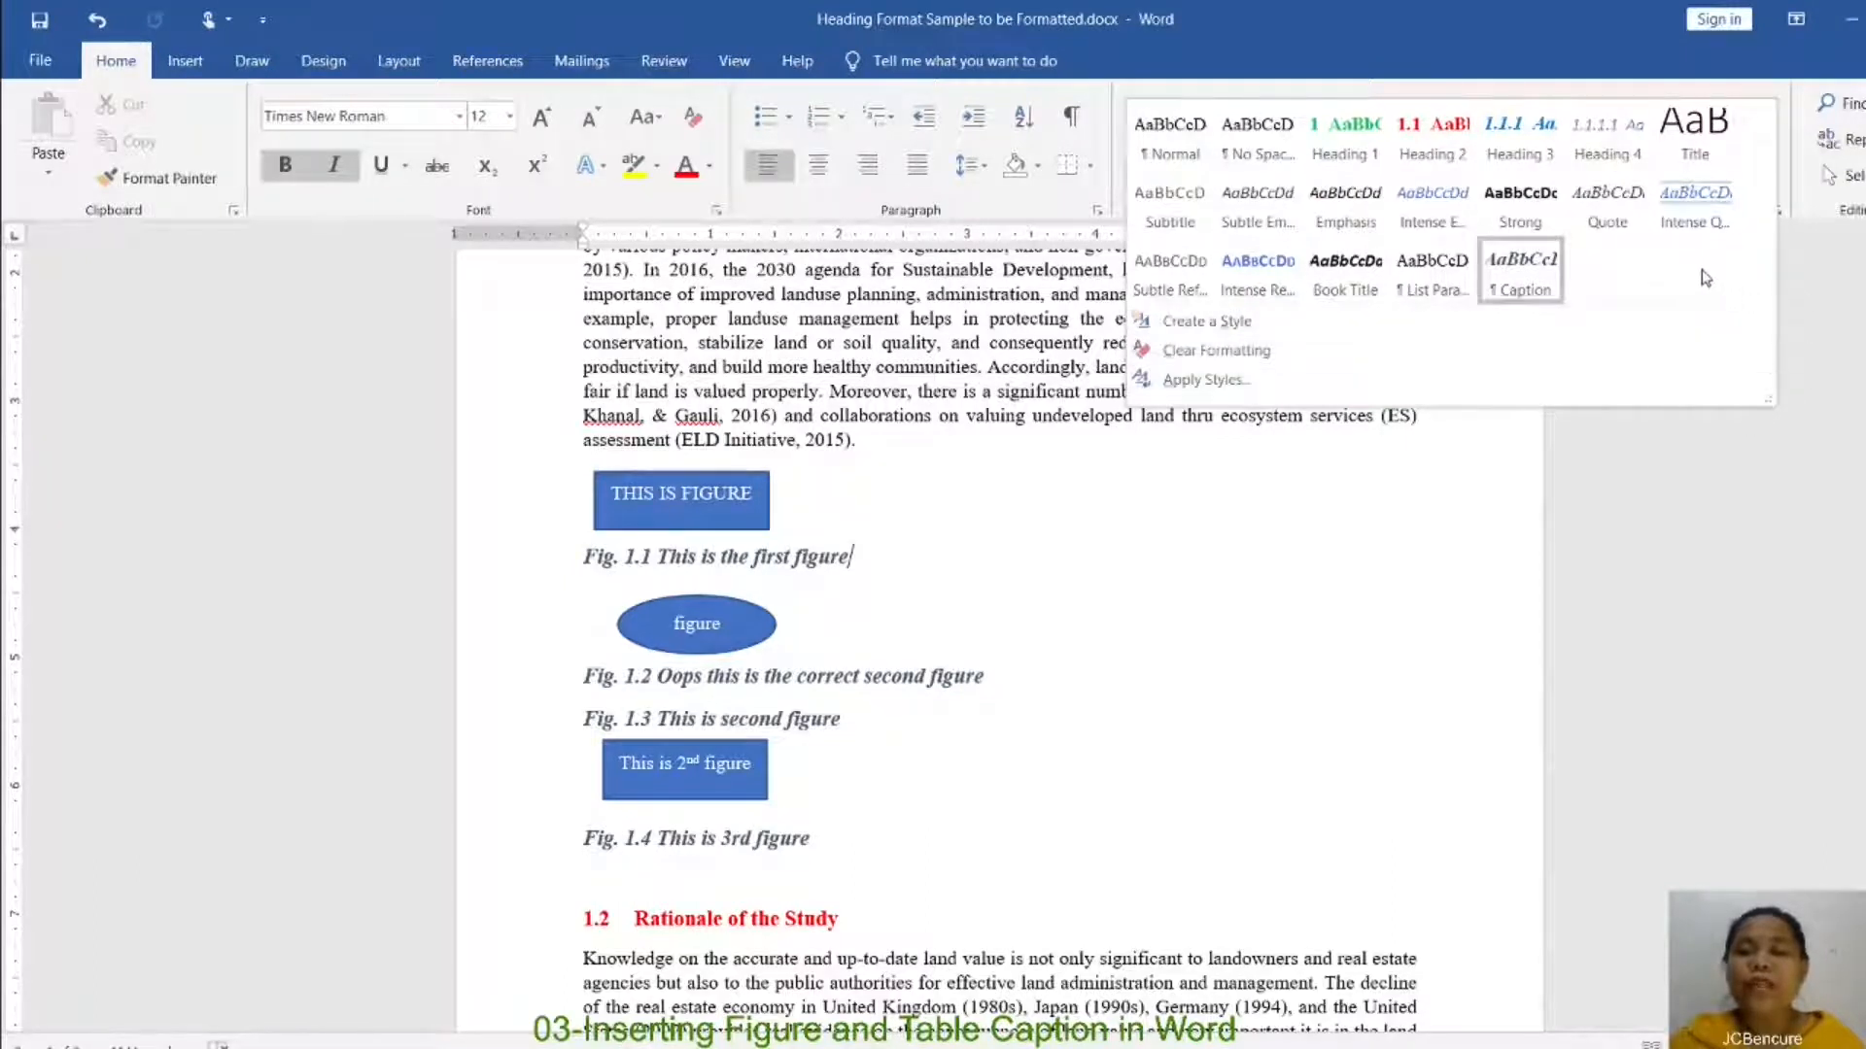
left_click(1545, 294)
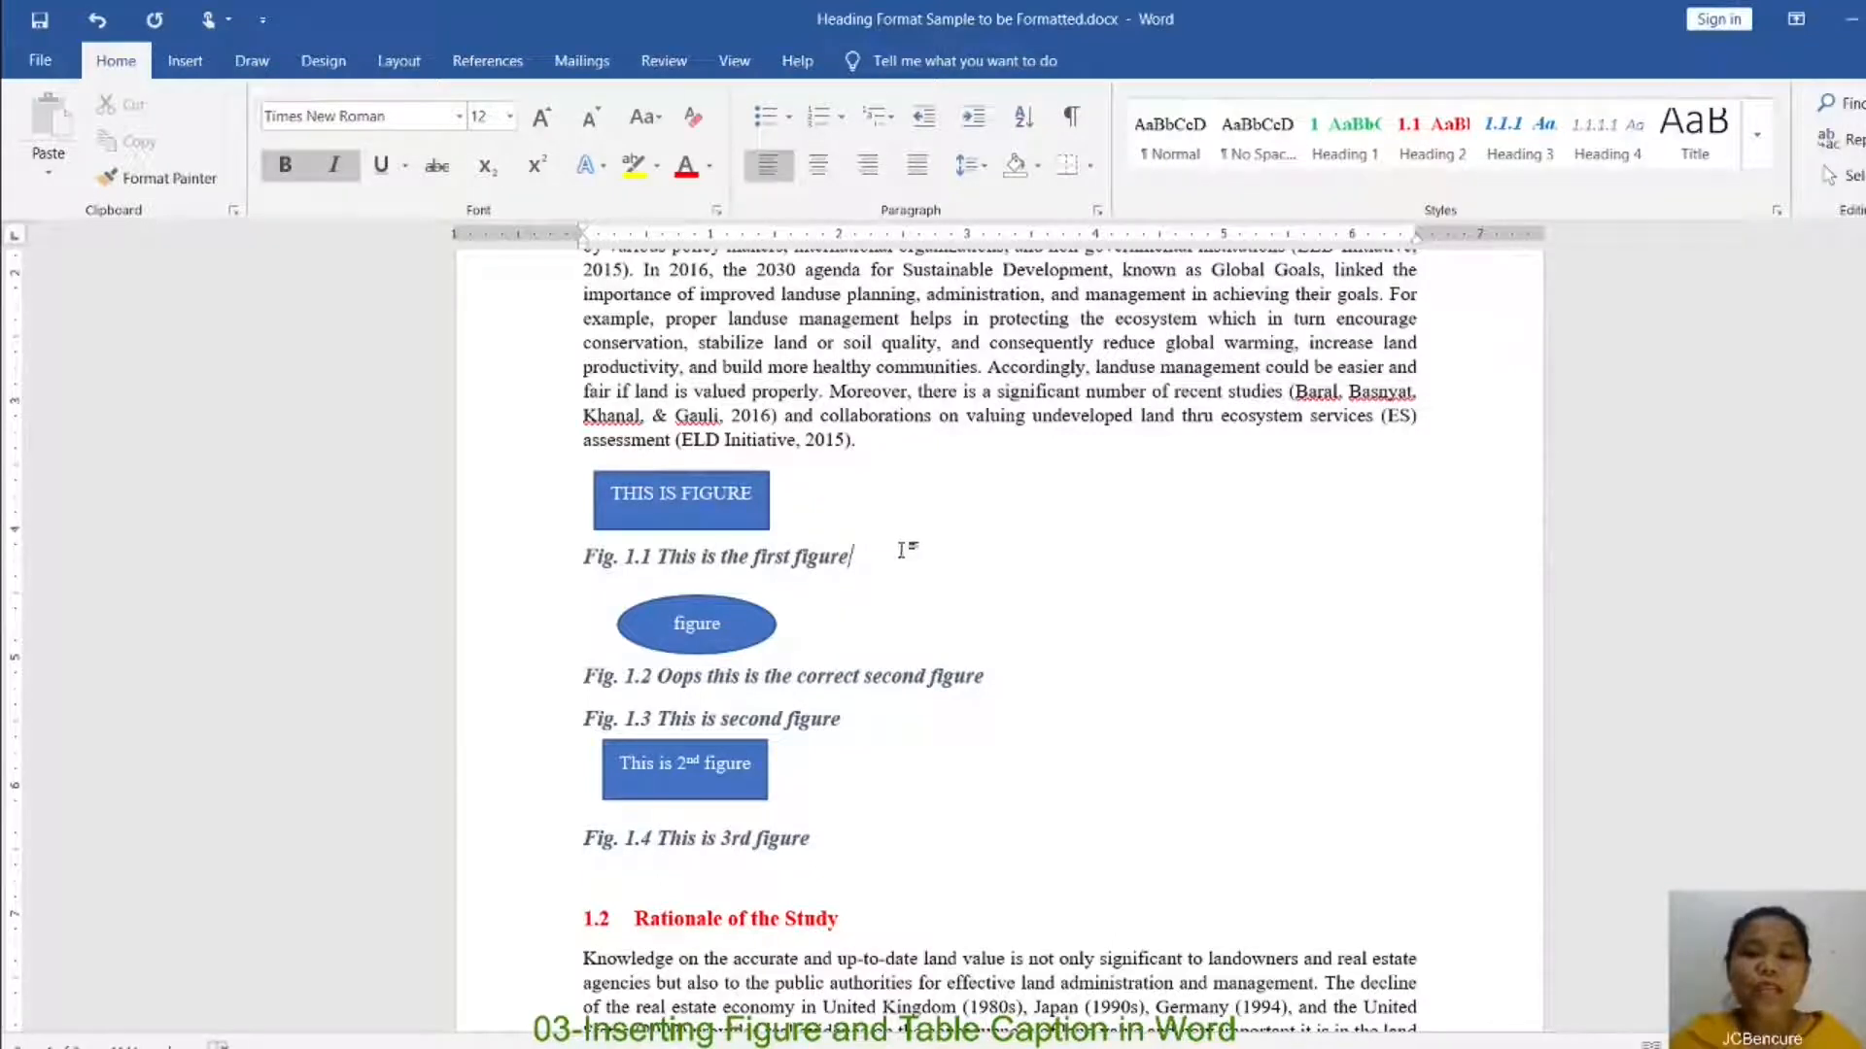
Step: Set the font size of the whole "This is the first figure" caption to 11
left_click_drag(855, 559, 585, 561)
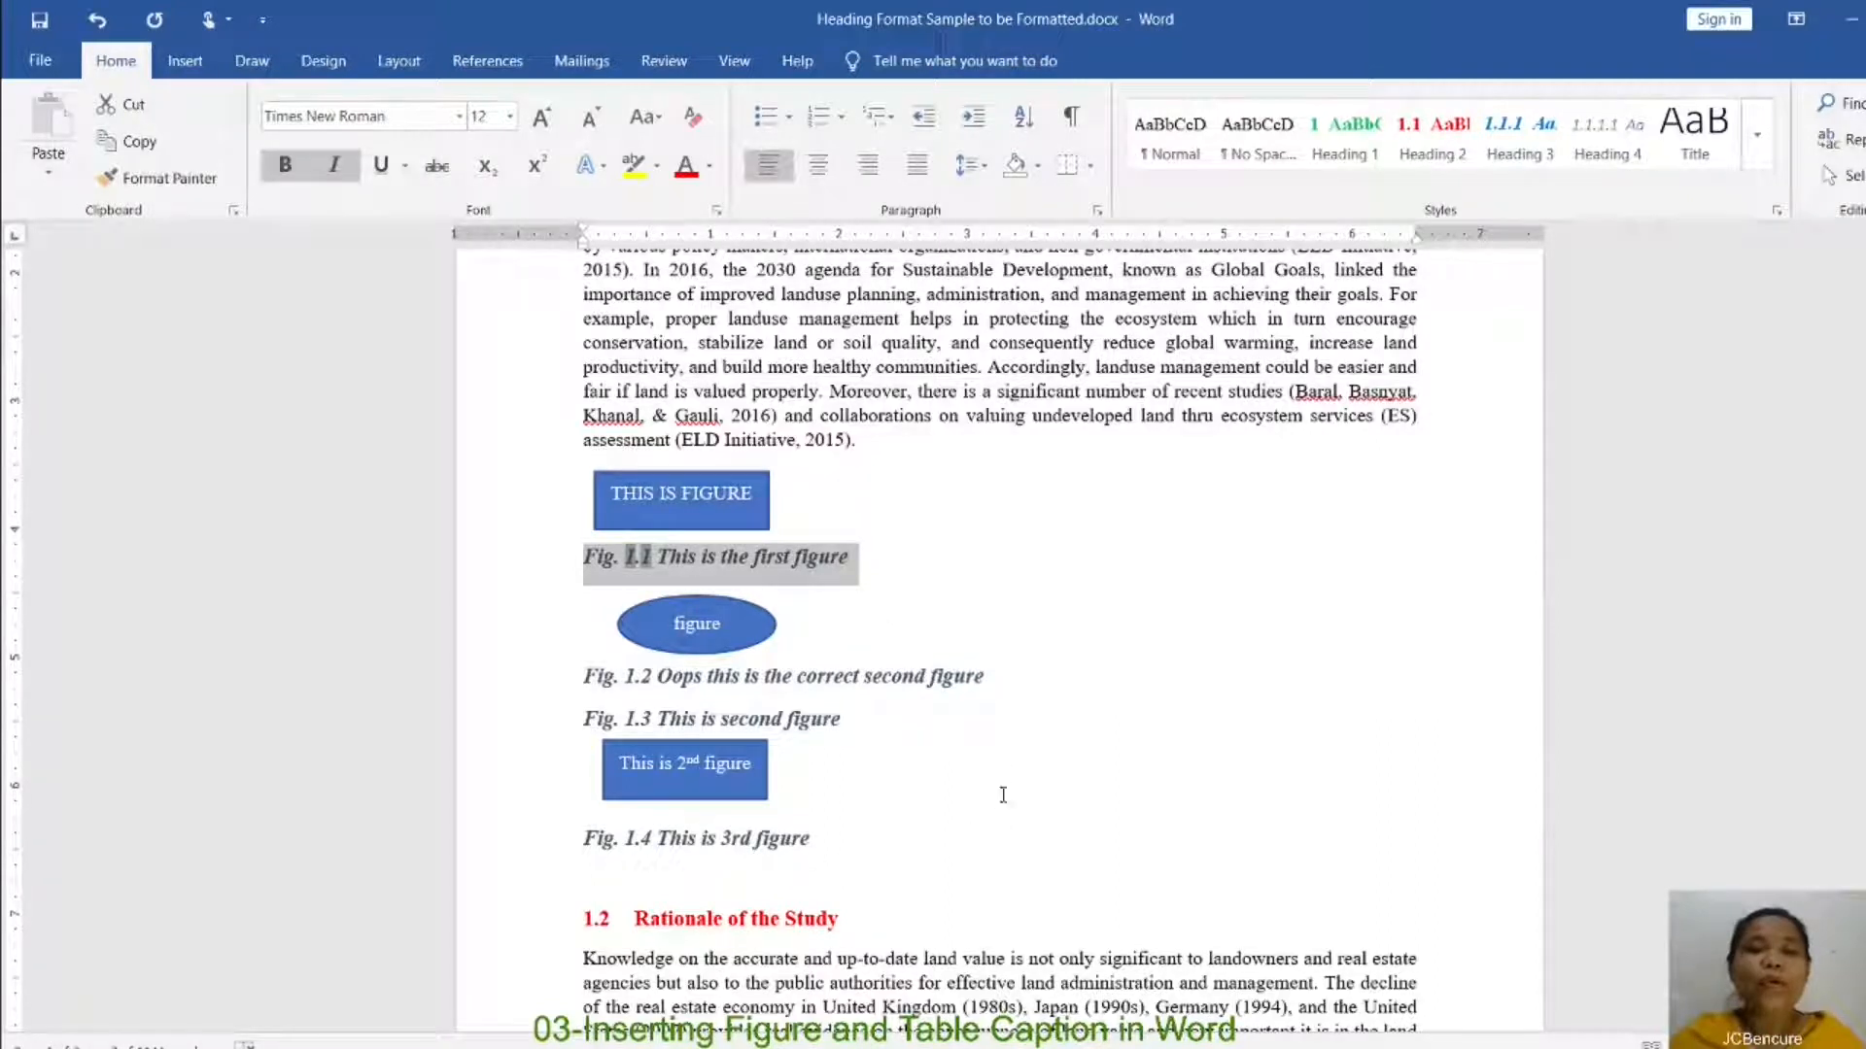
left_click(896, 560)
left_click(577, 556)
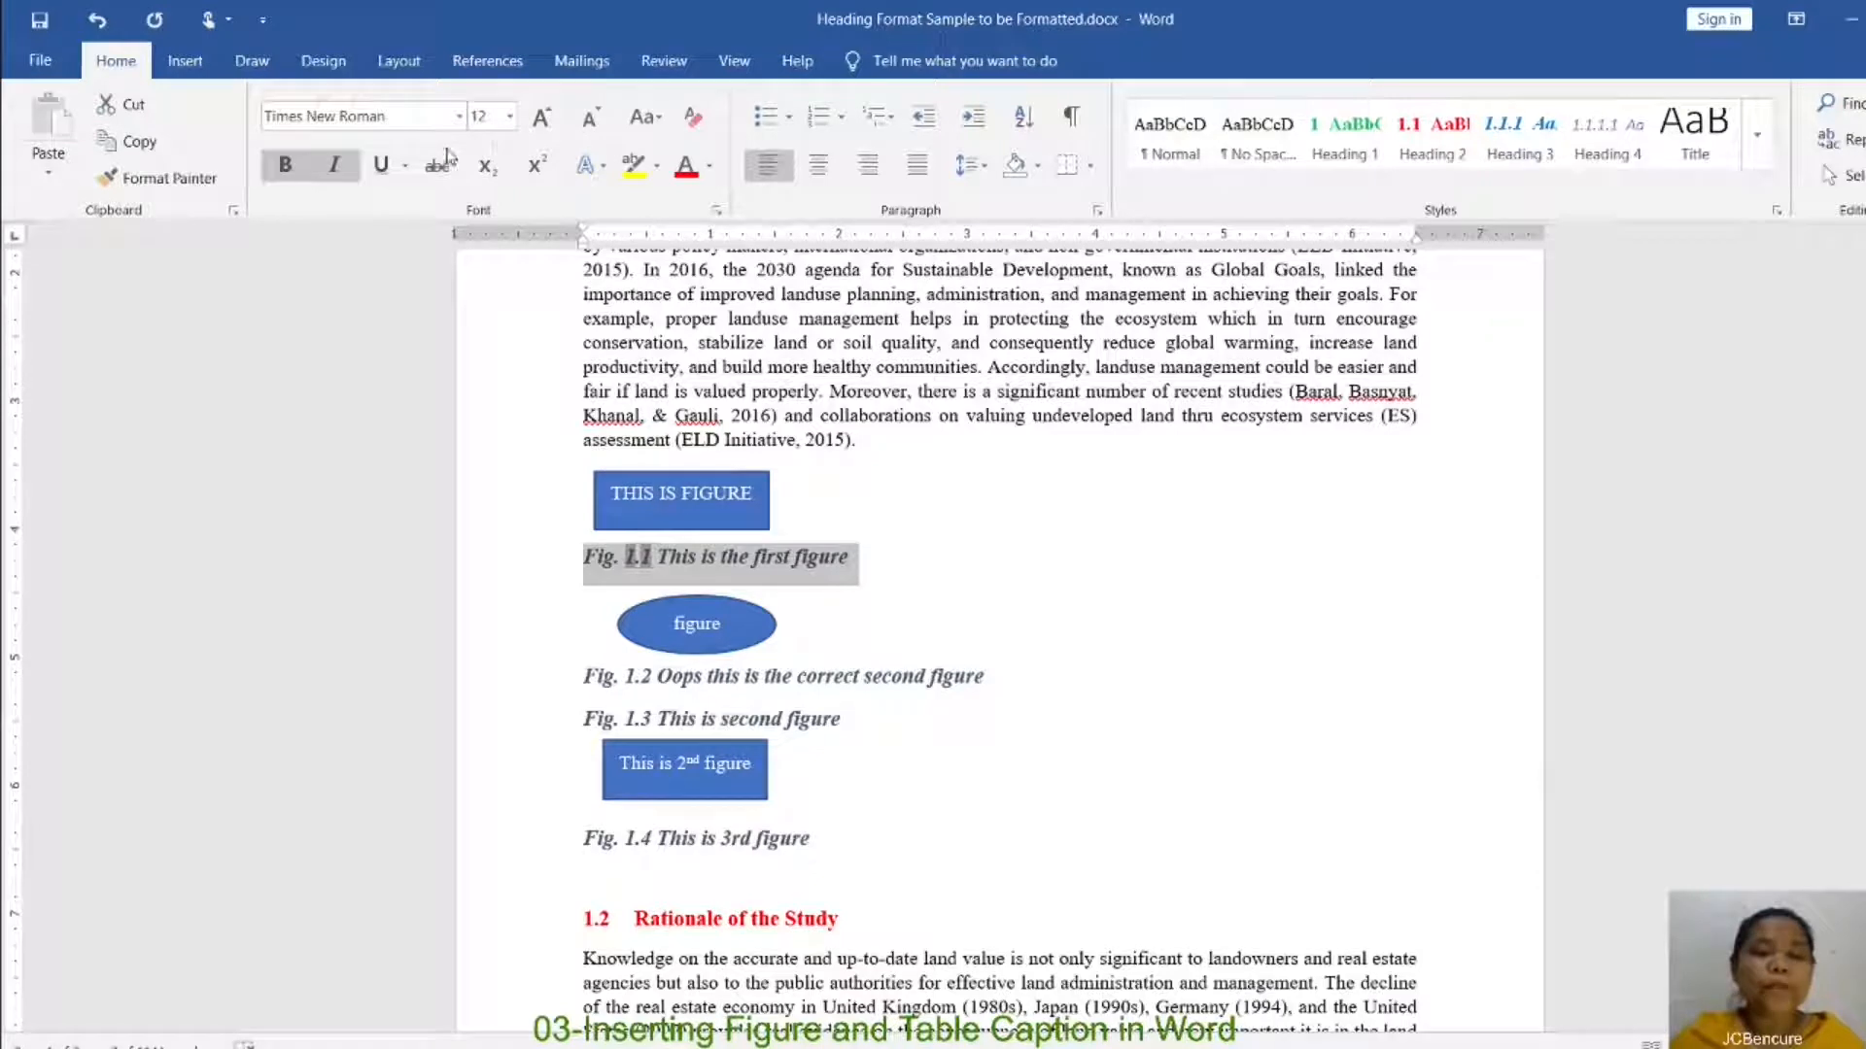
left_click(507, 118)
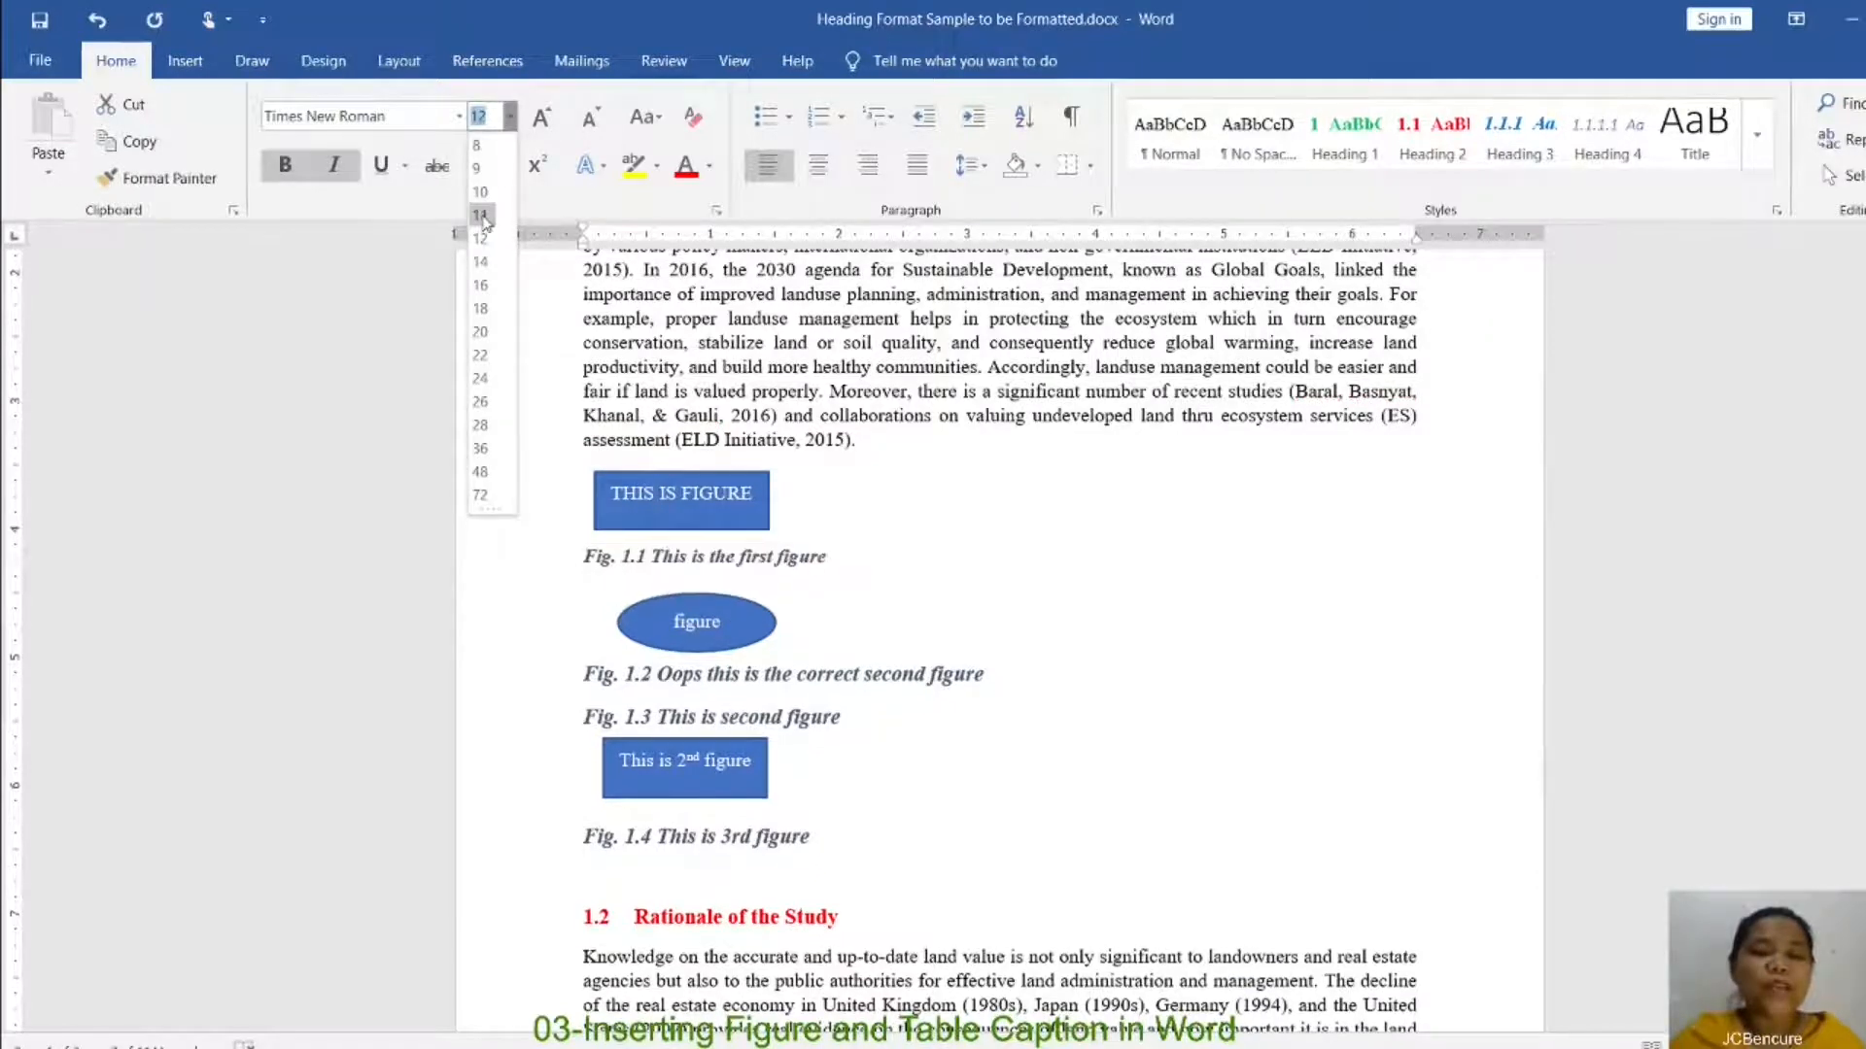
left_click(485, 221)
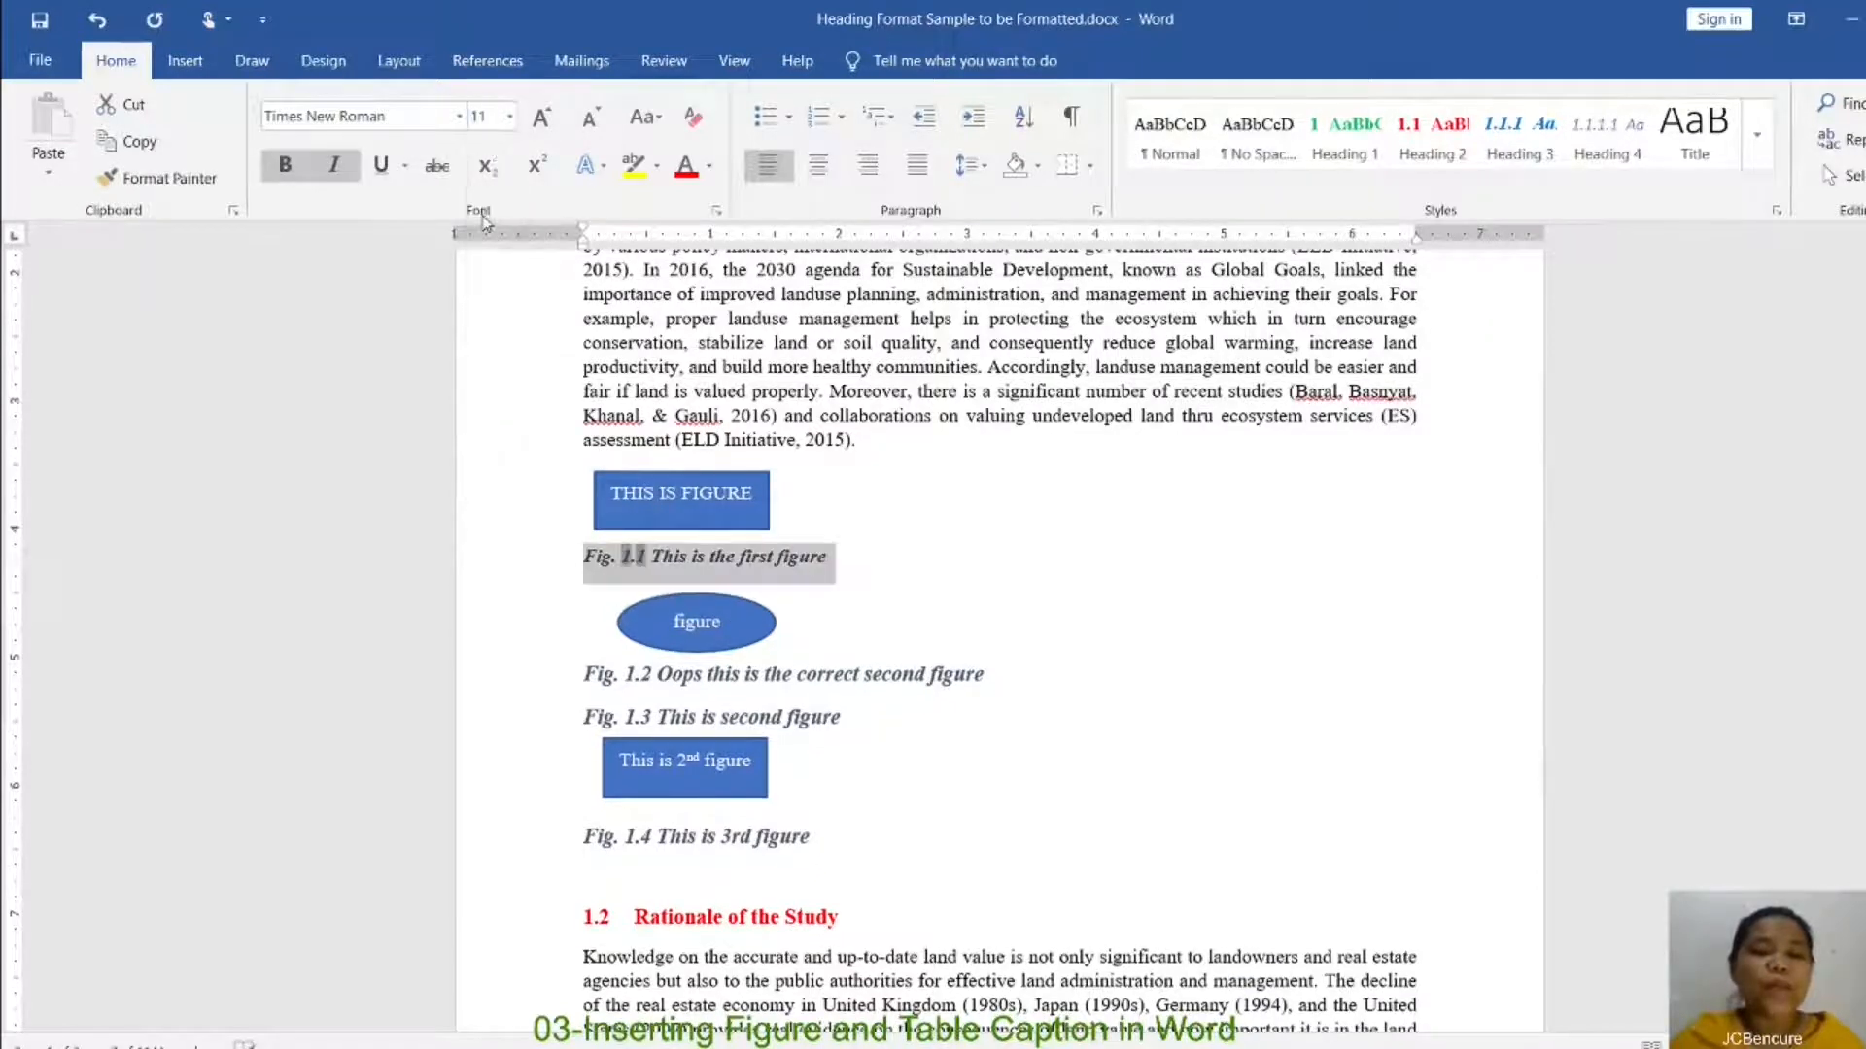
Step: Color the first figure's caption with the standard purple and center it
left_click(708, 166)
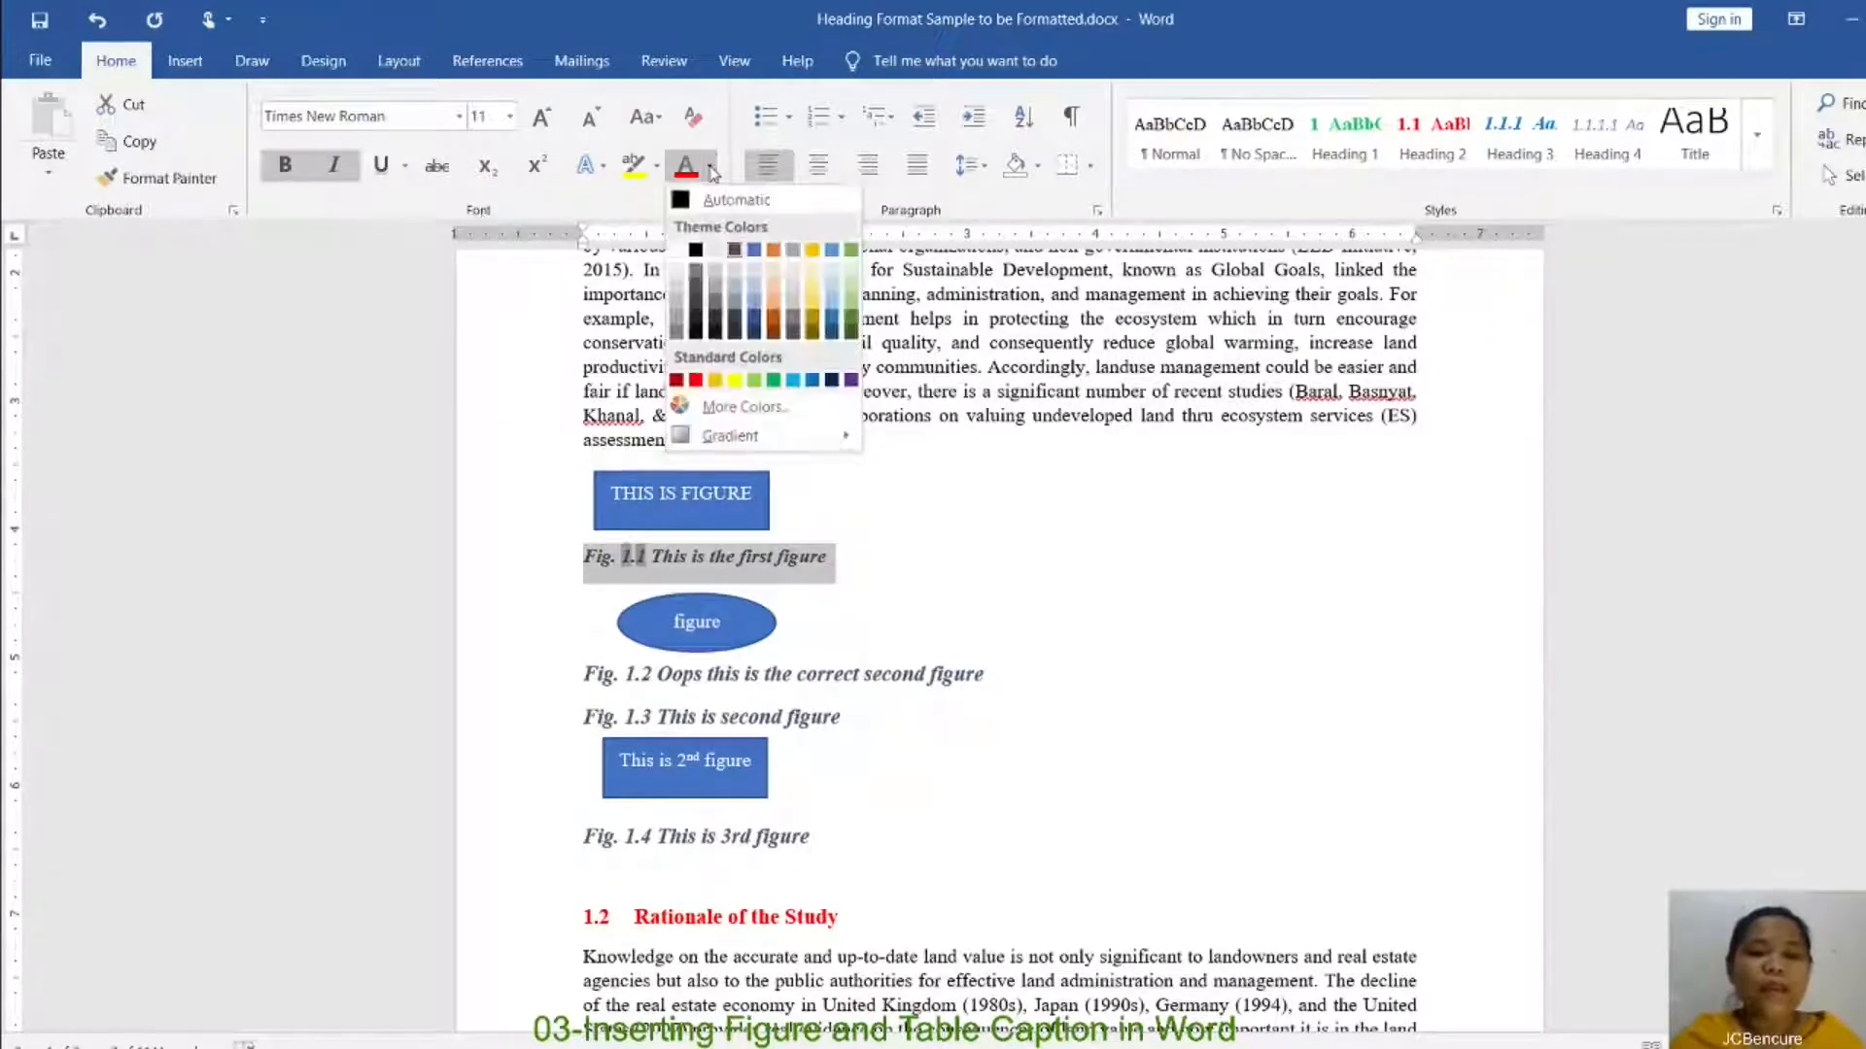
left_click(851, 381)
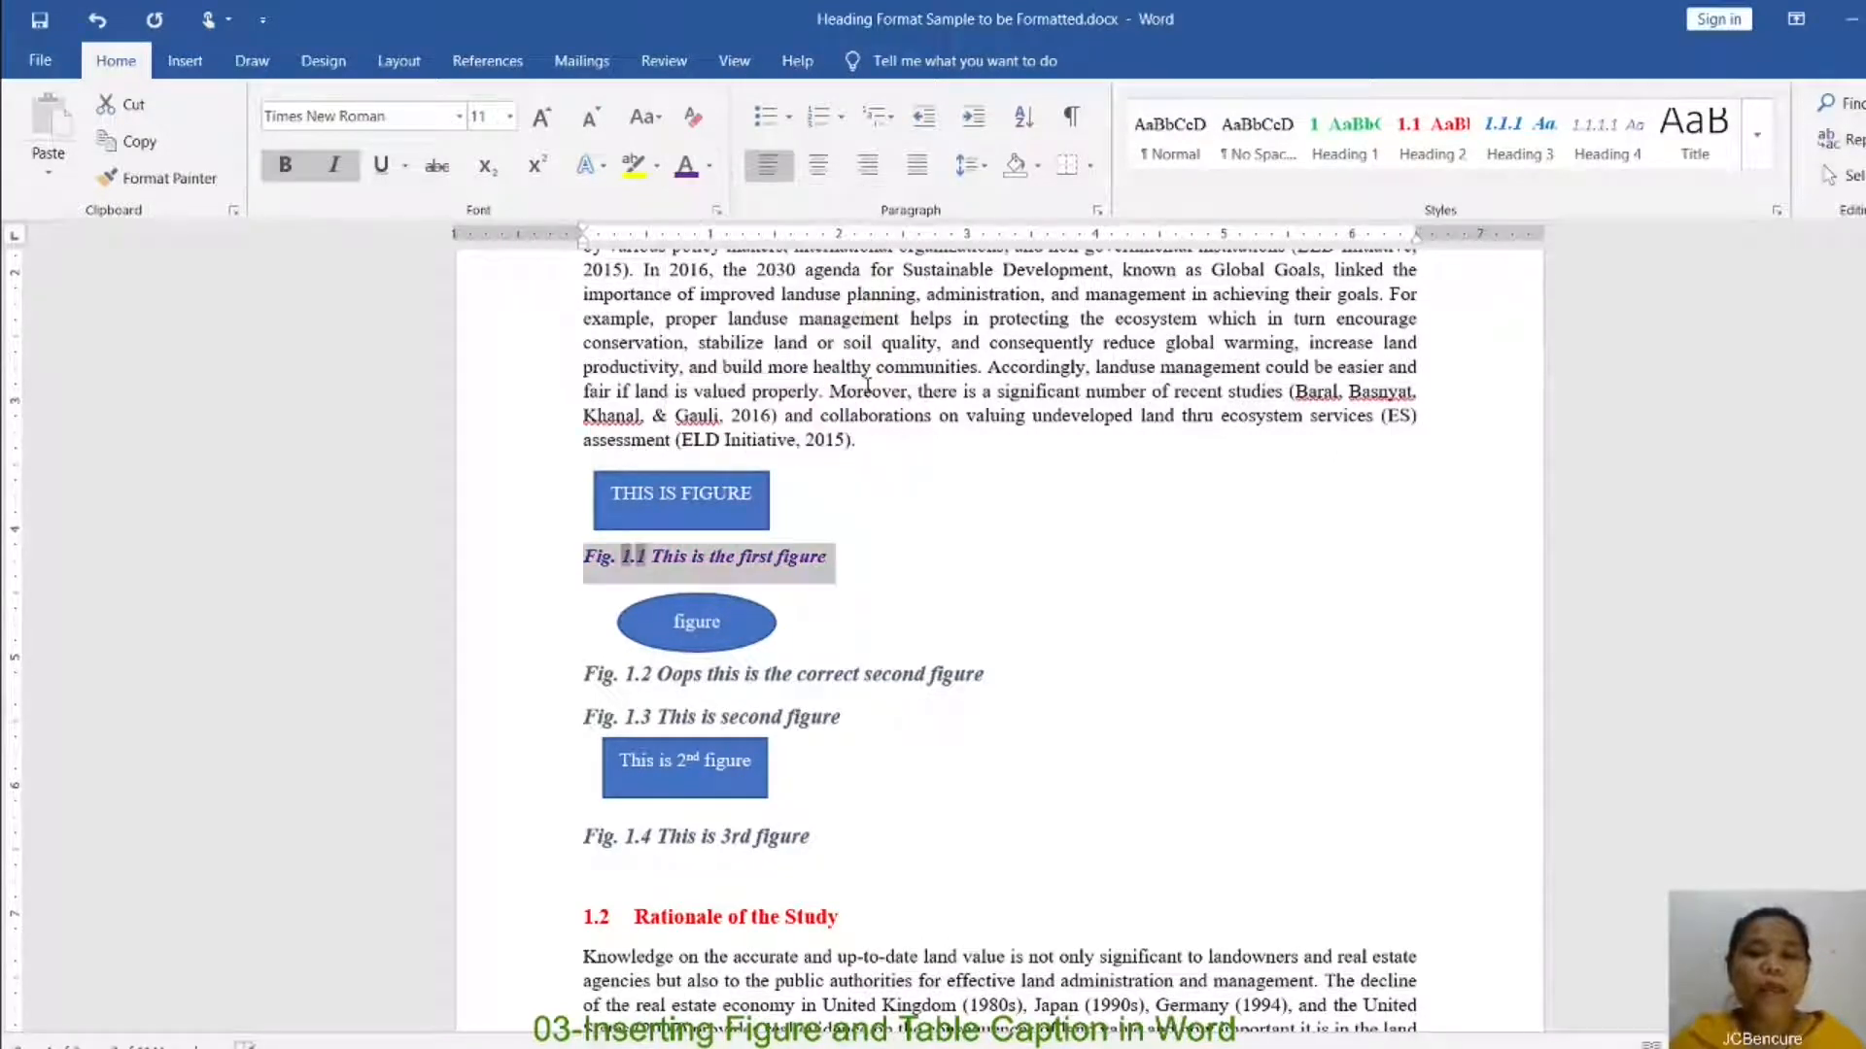
left_click(819, 168)
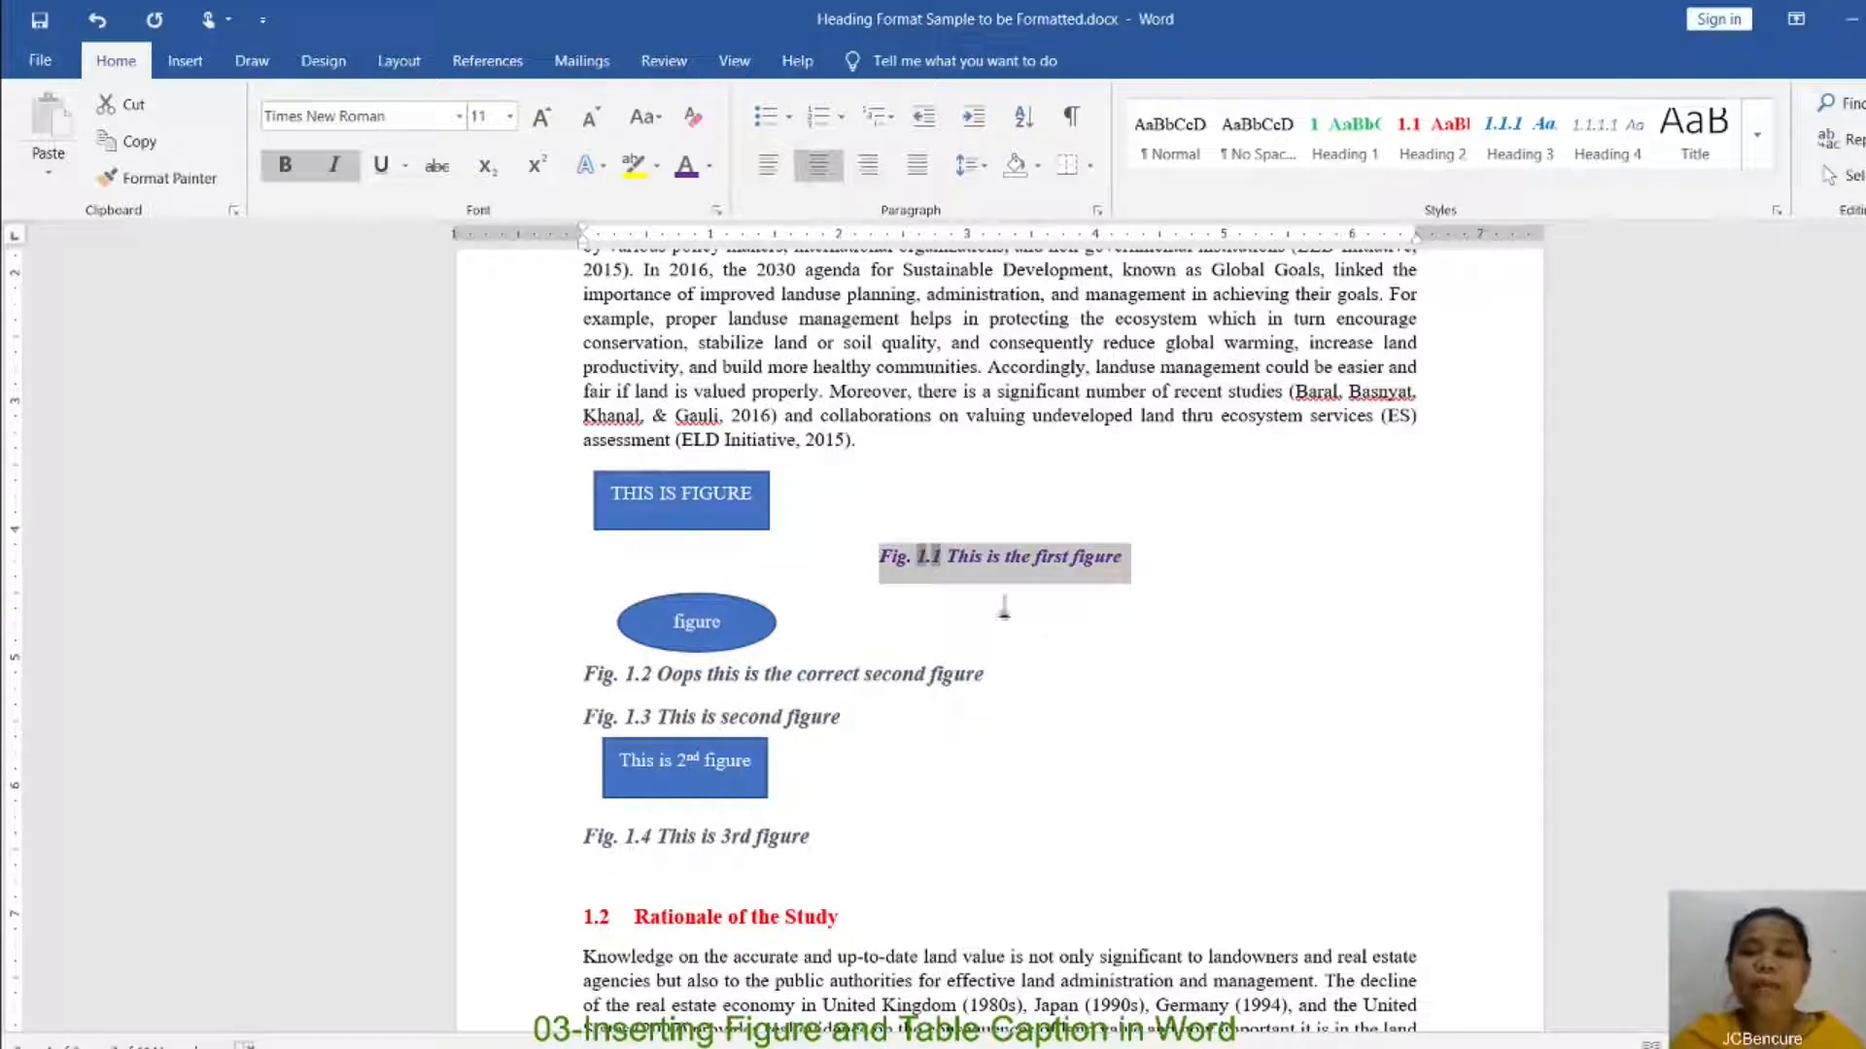
Step: Update the Caption style to match the formatting of the first figure's caption
left_click(1760, 152)
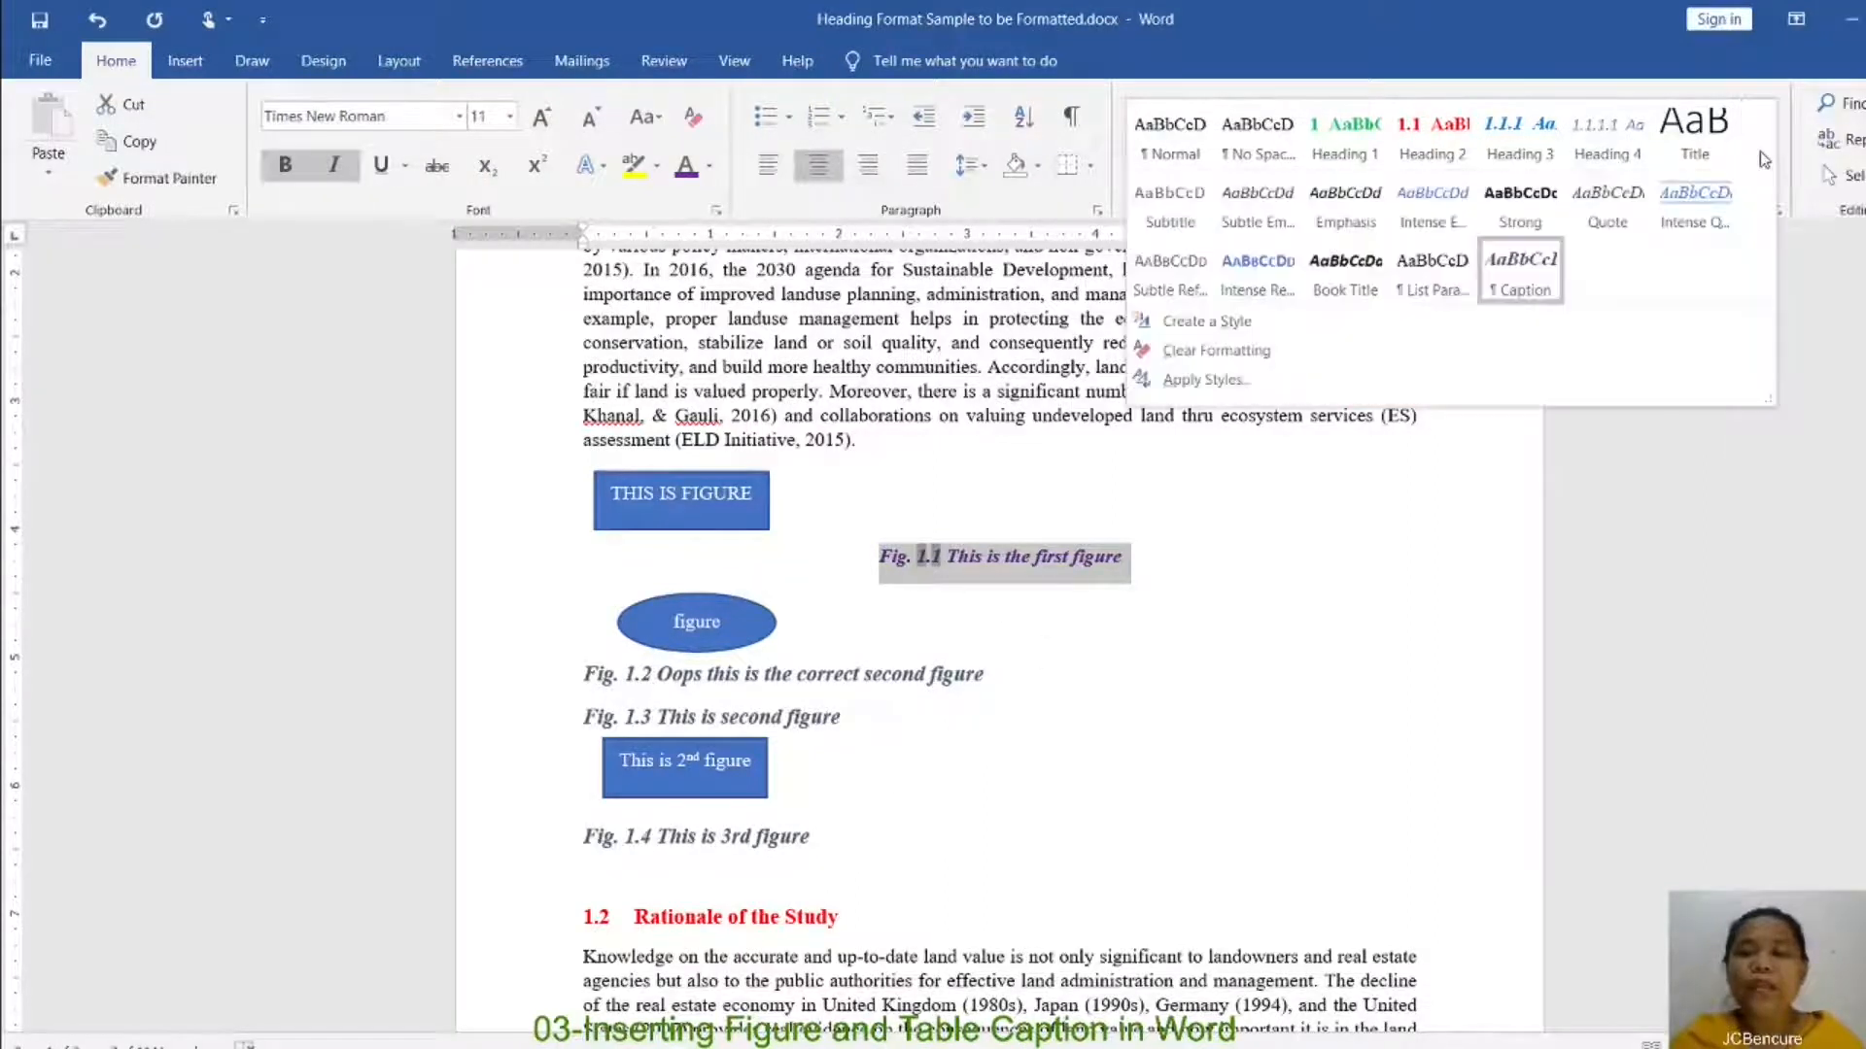
right_click(1527, 282)
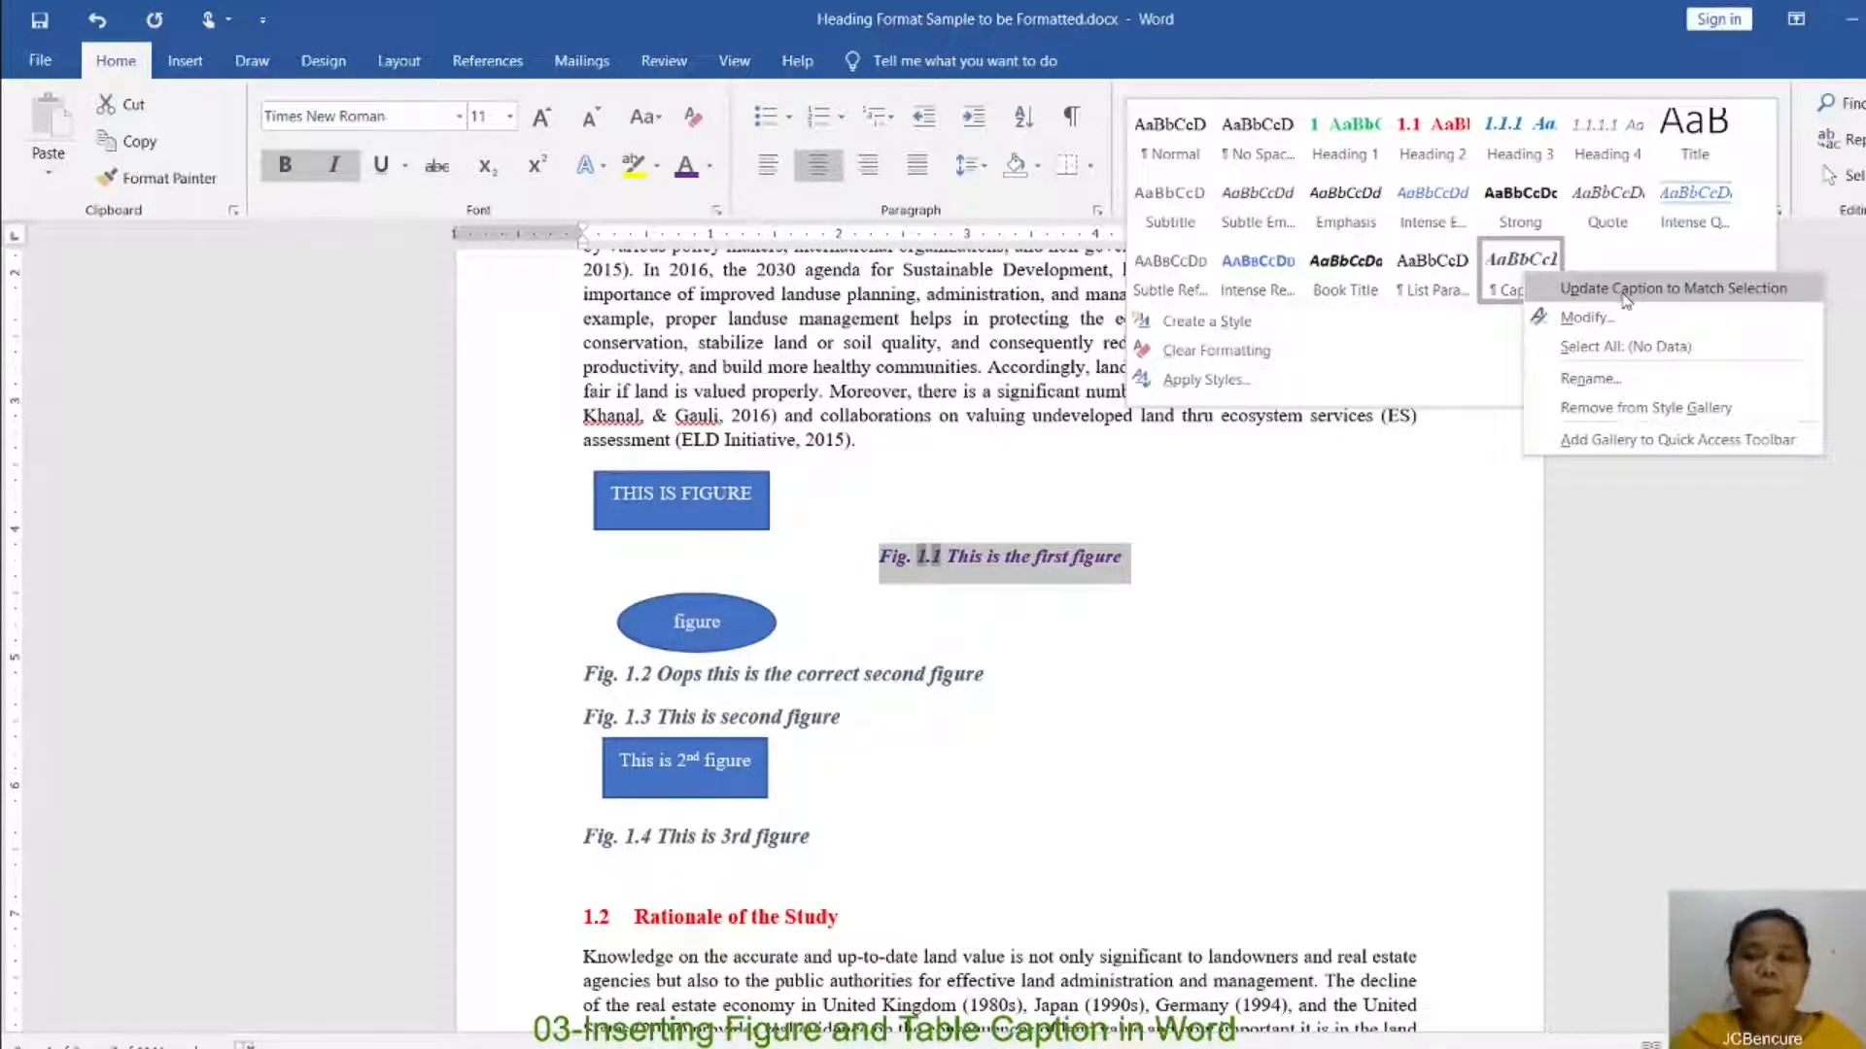
left_click(1623, 292)
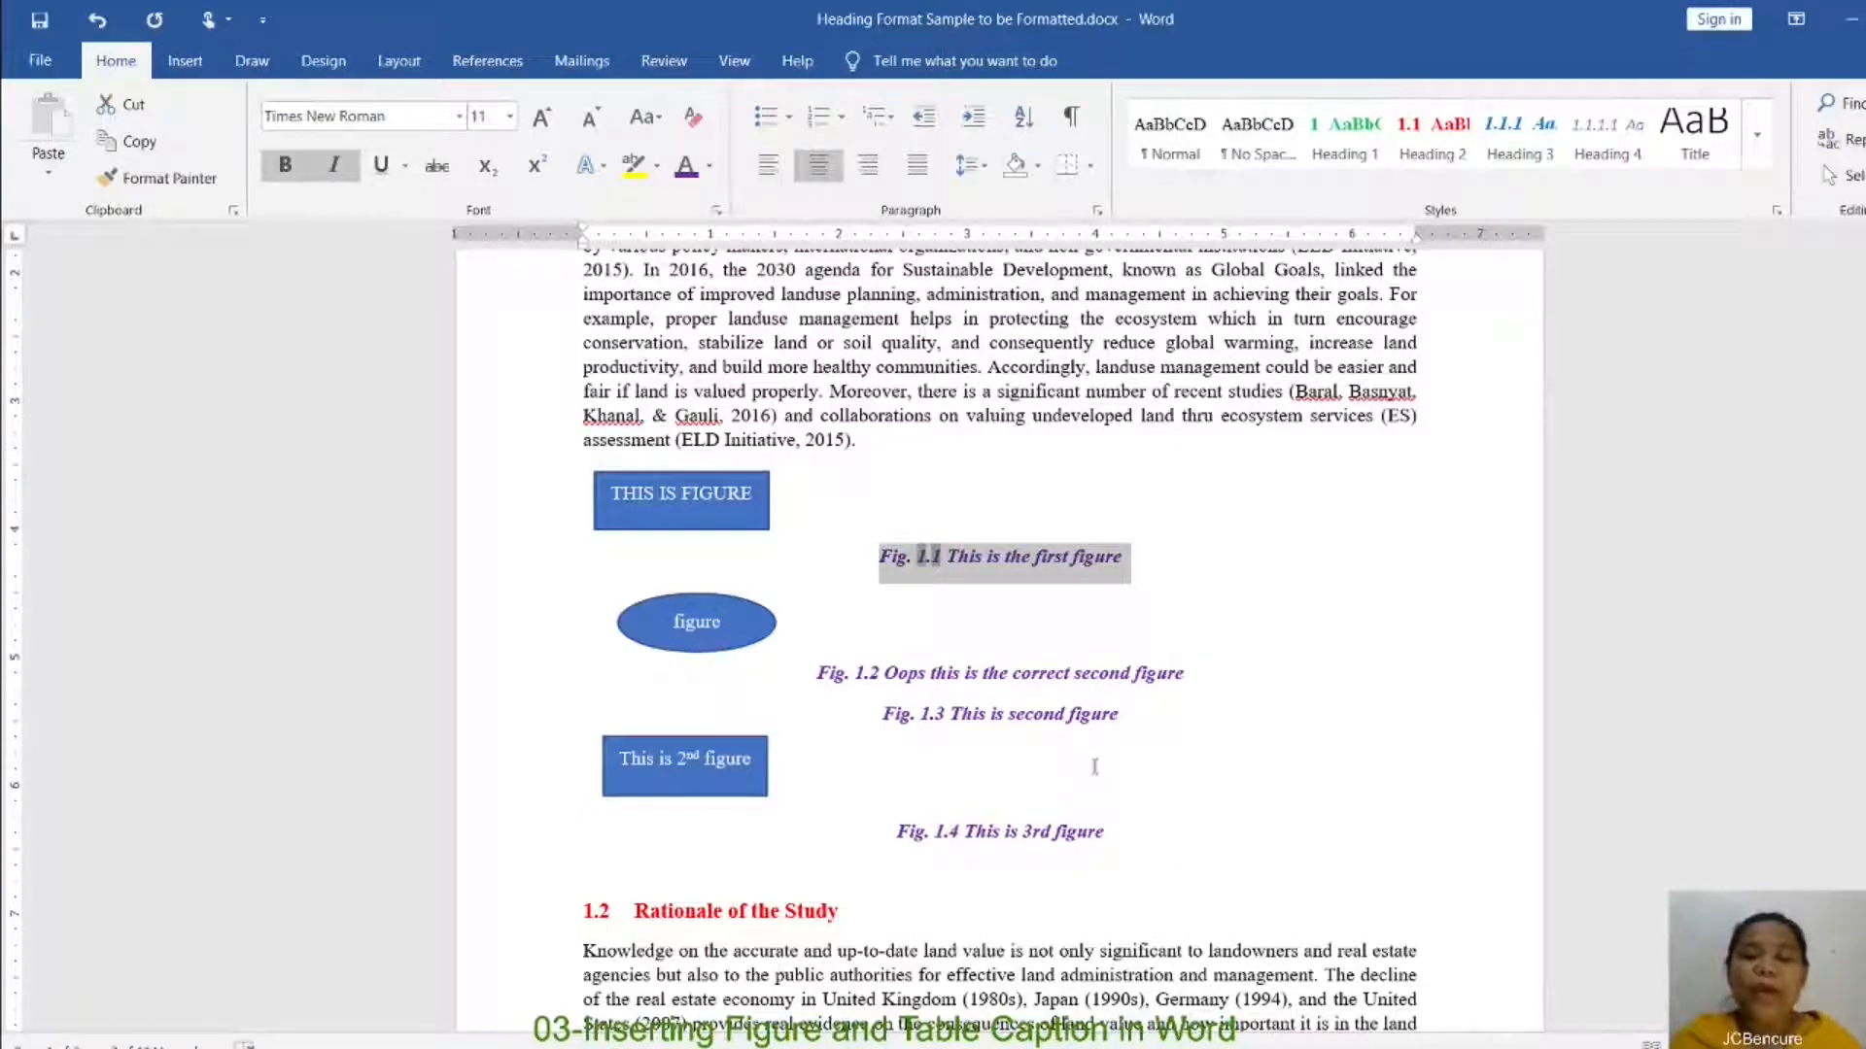
Step: Insert a caption with the Table label reading "This is table" on the empty line above the table in section 2.1
scroll(1052, 823, "down", 5)
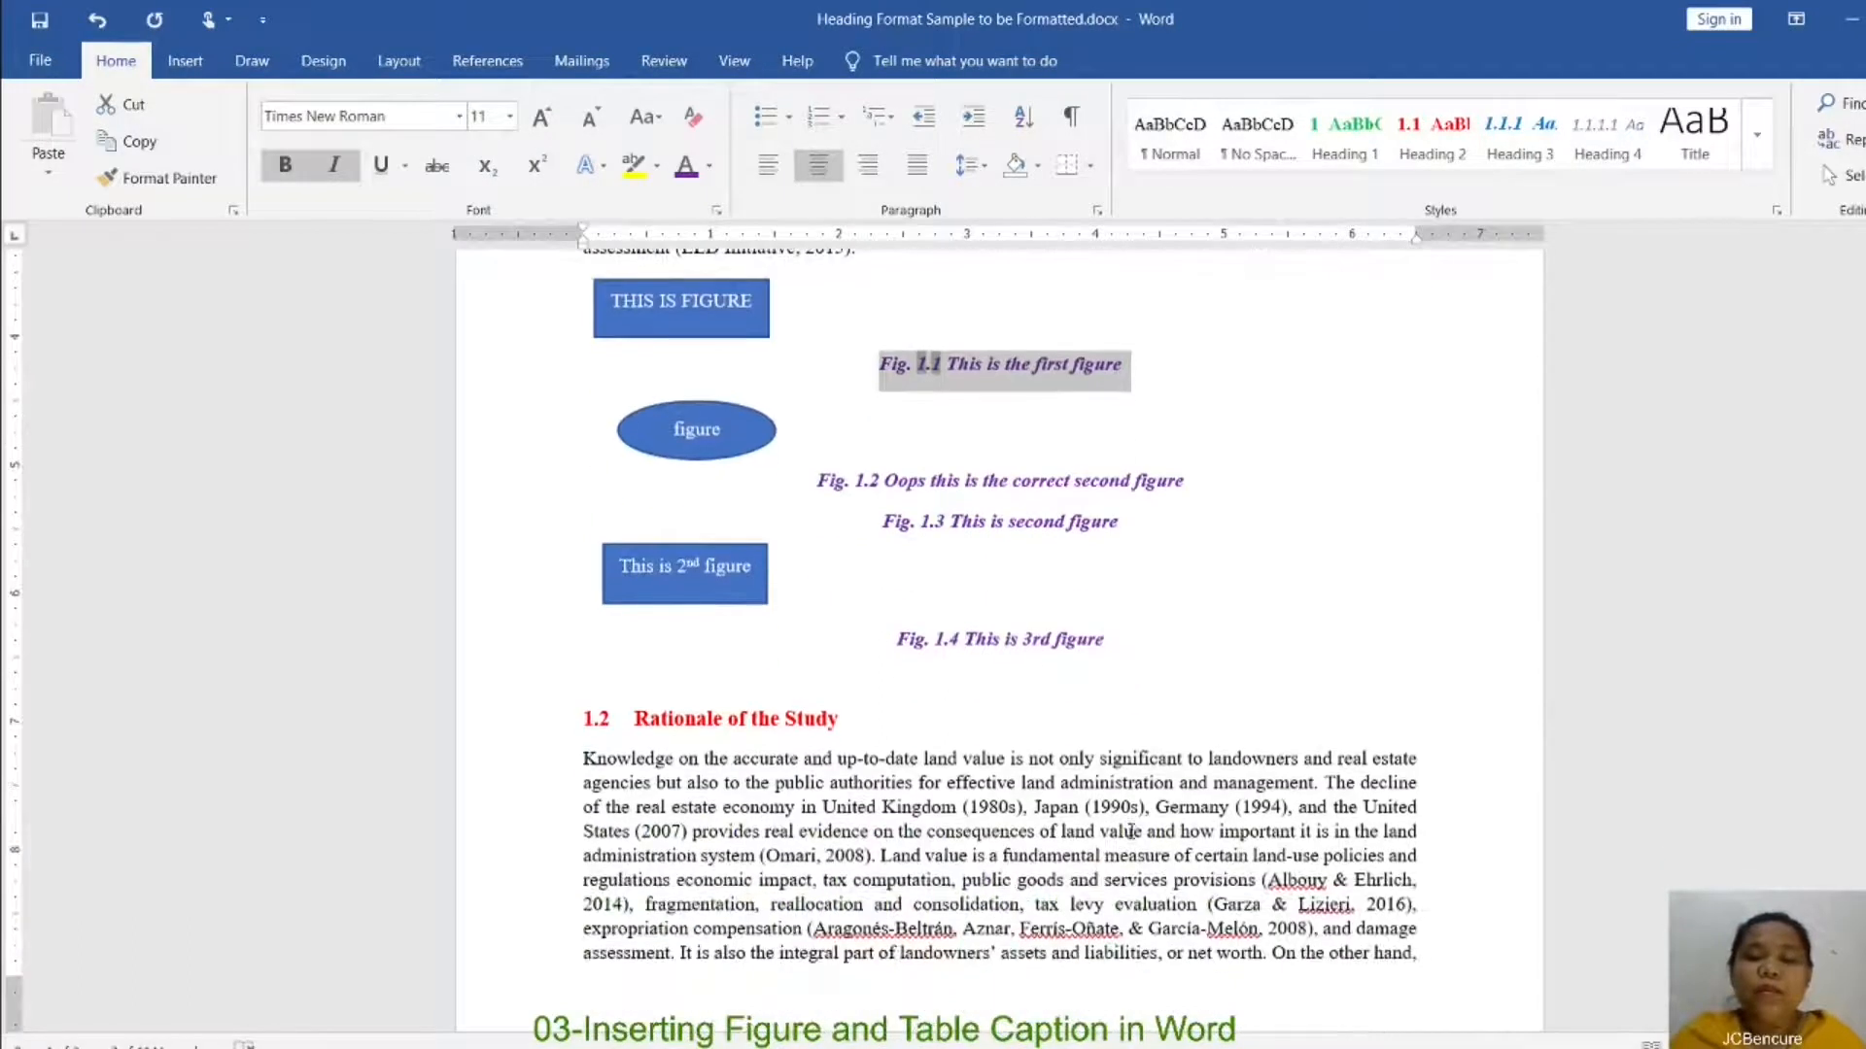
scroll(1130, 828, "down", 15)
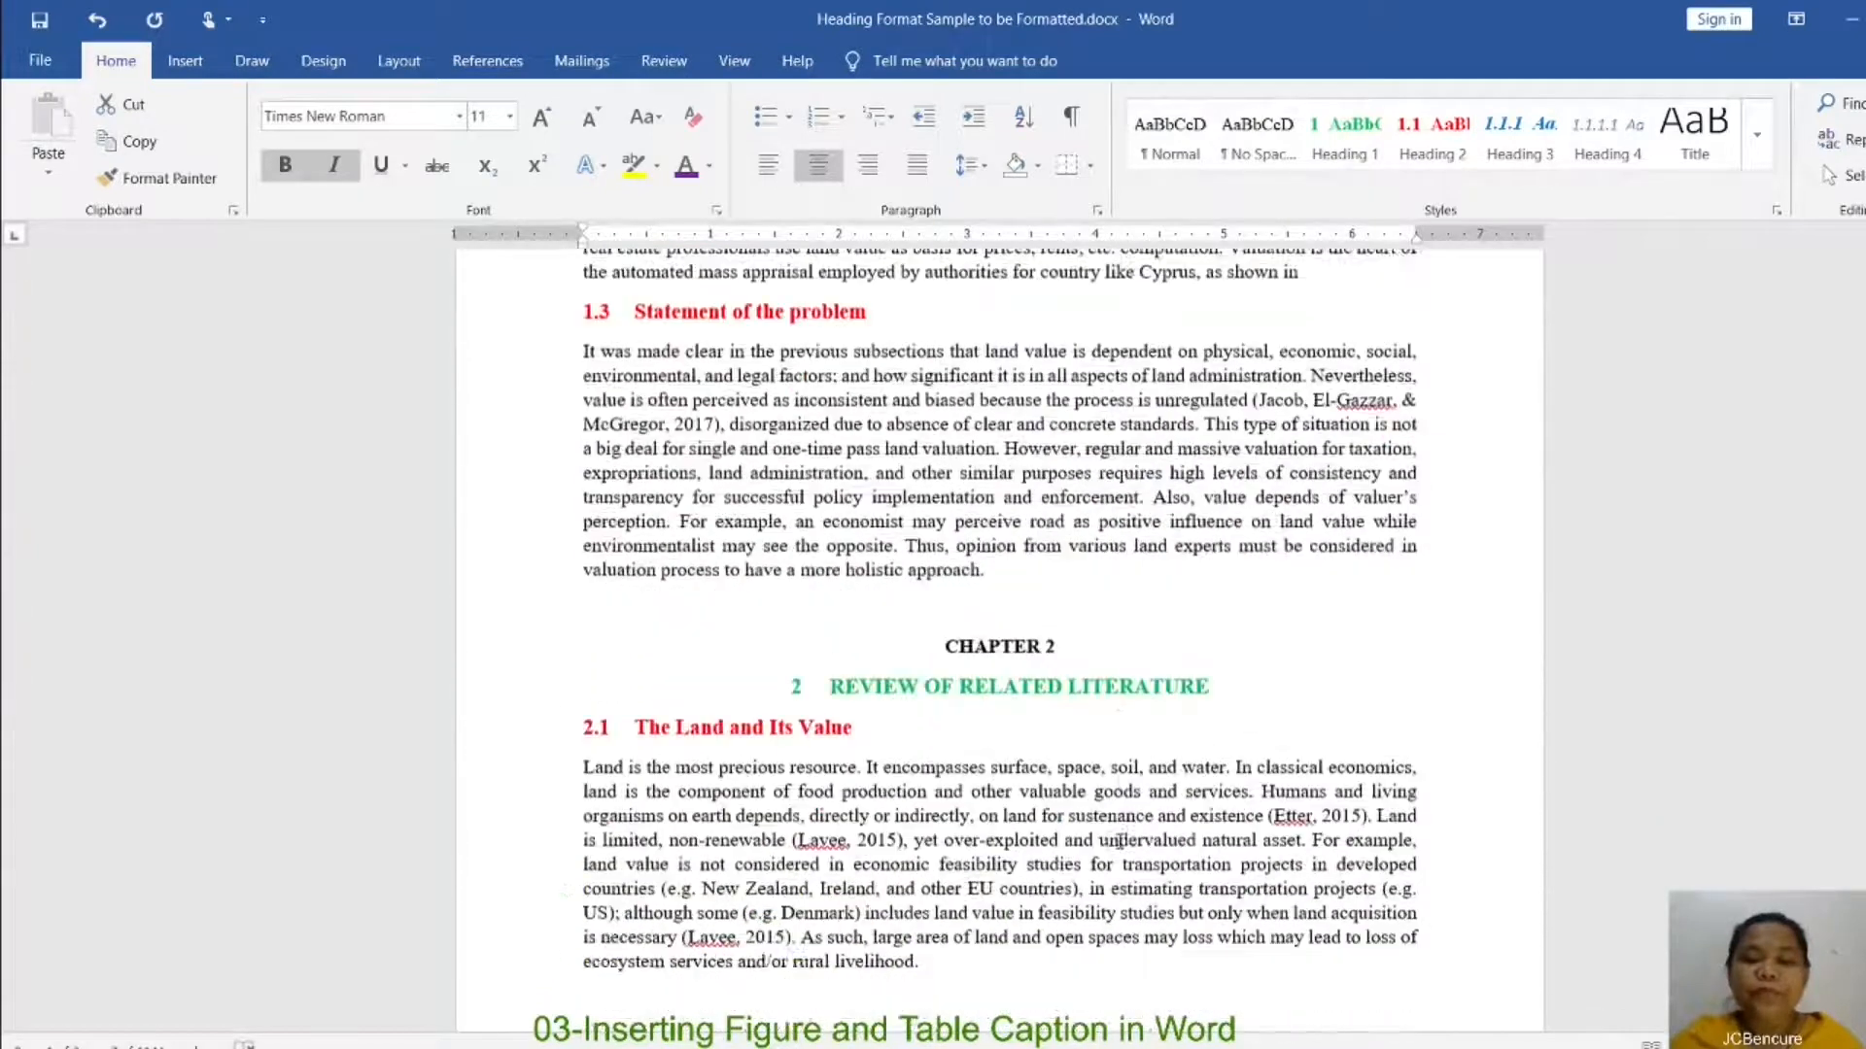
left_click(607, 718)
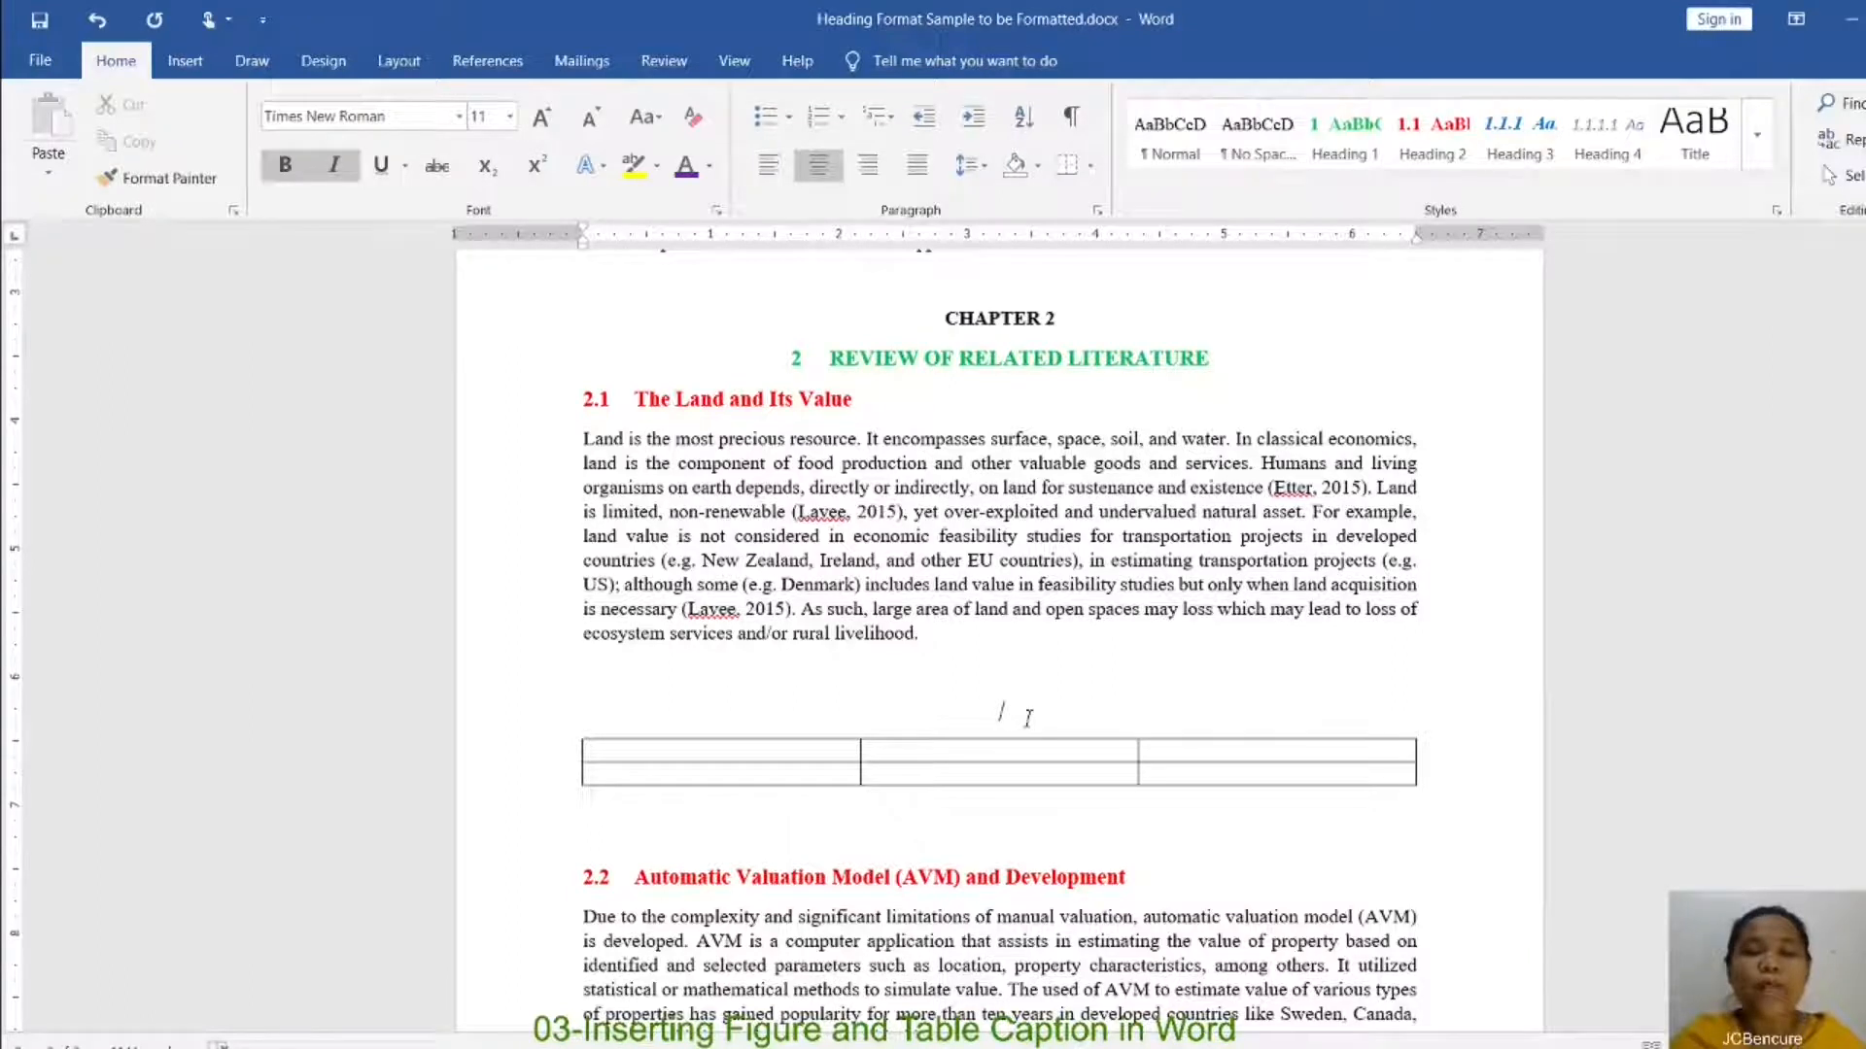
left_click(505, 72)
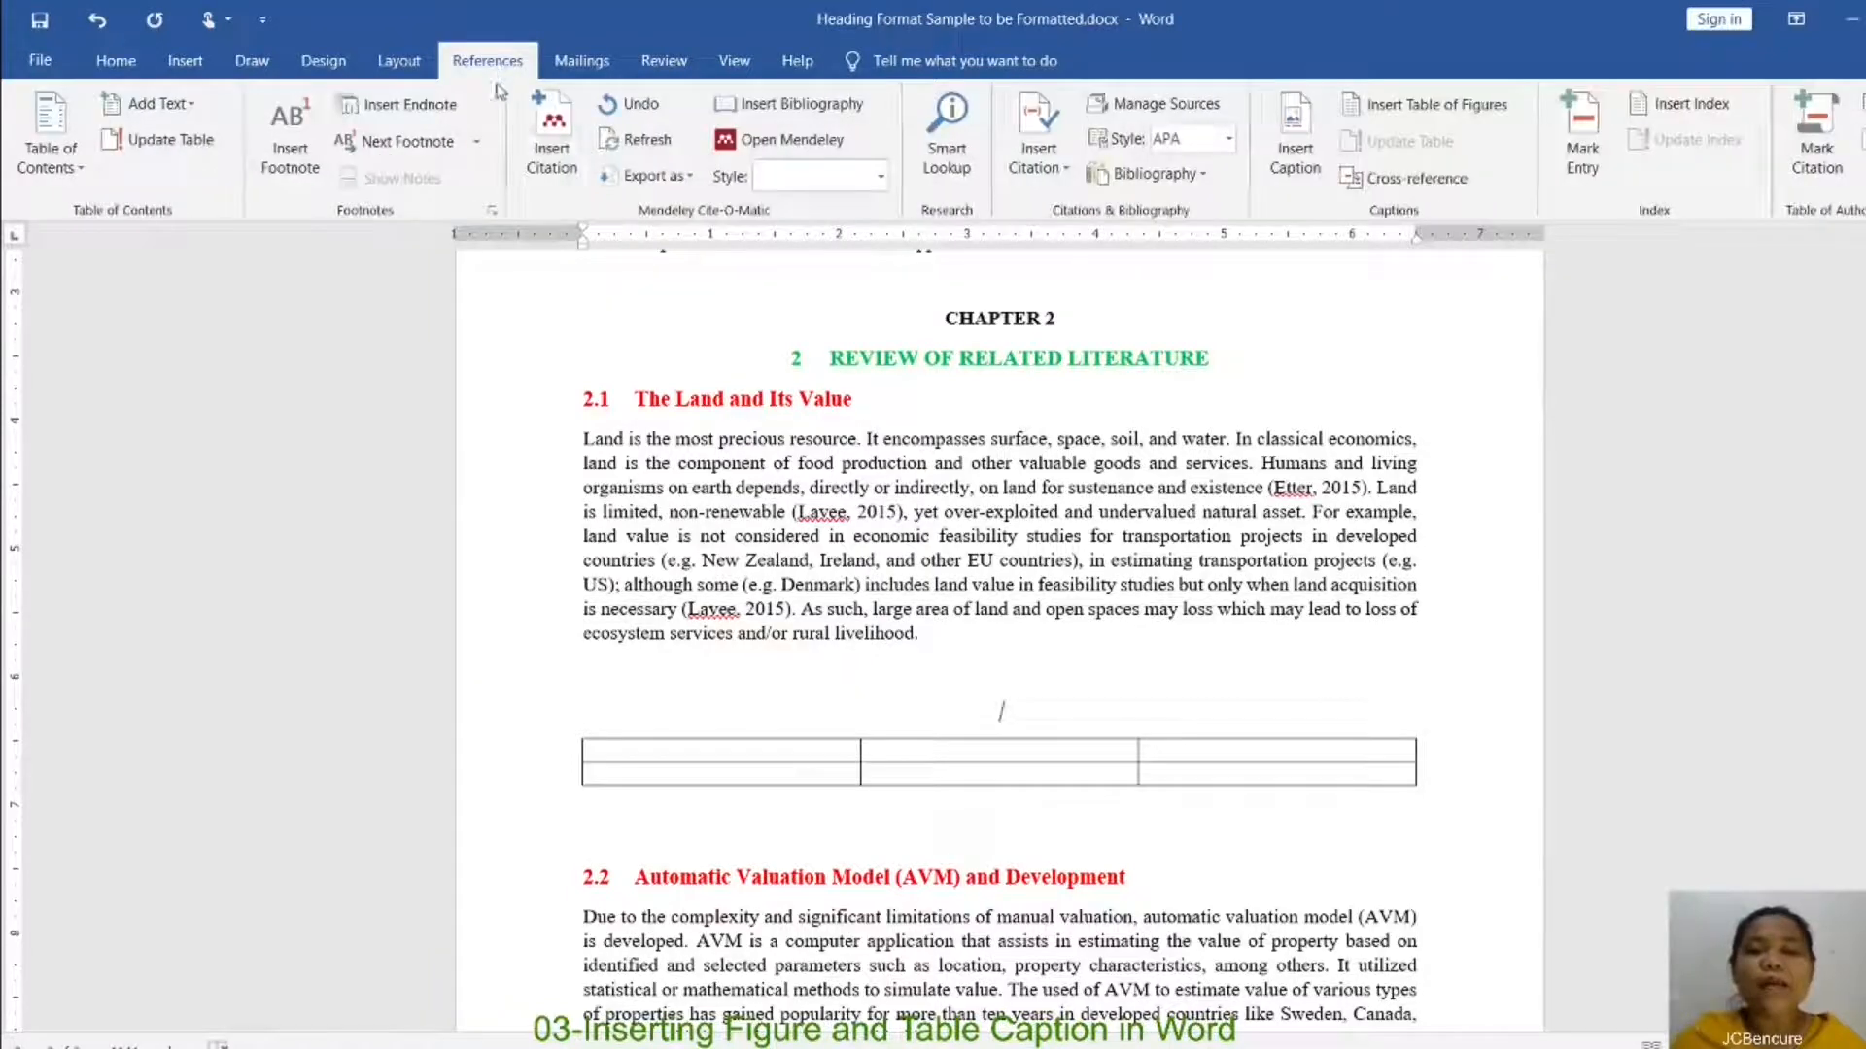
left_click(1297, 183)
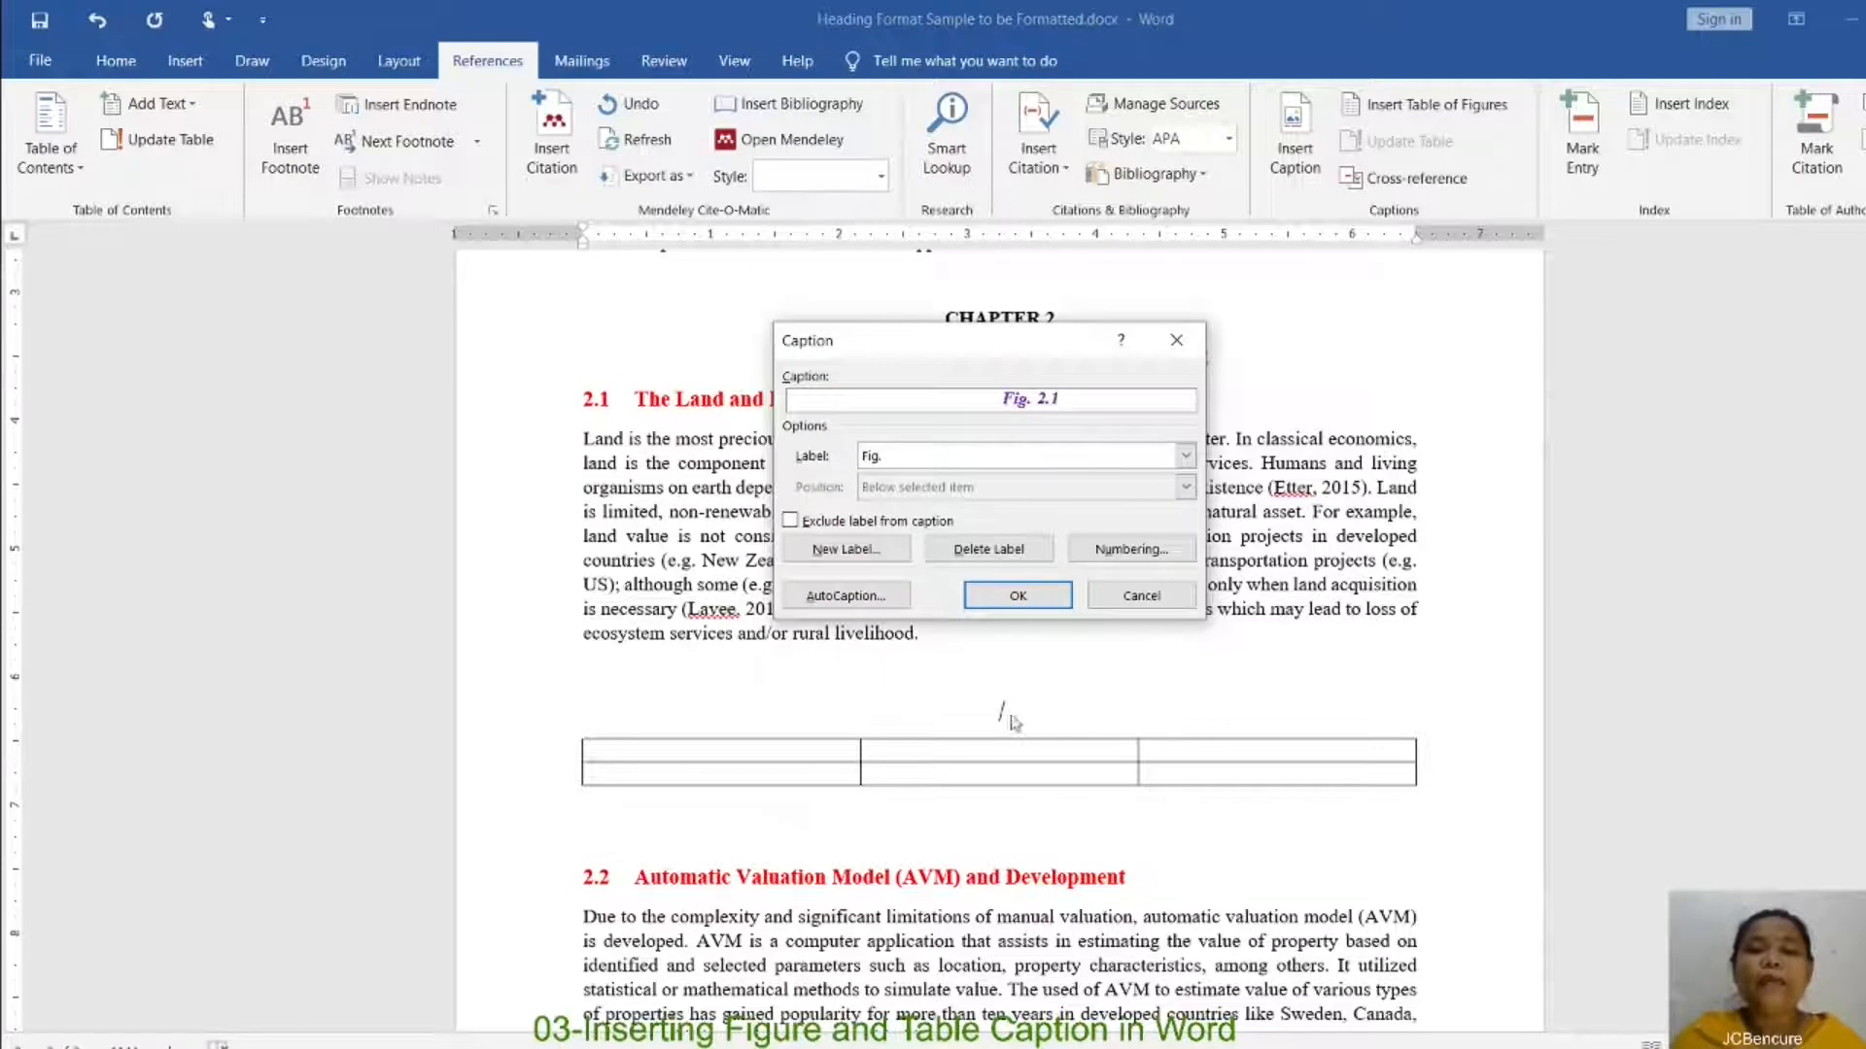
left_click(1187, 457)
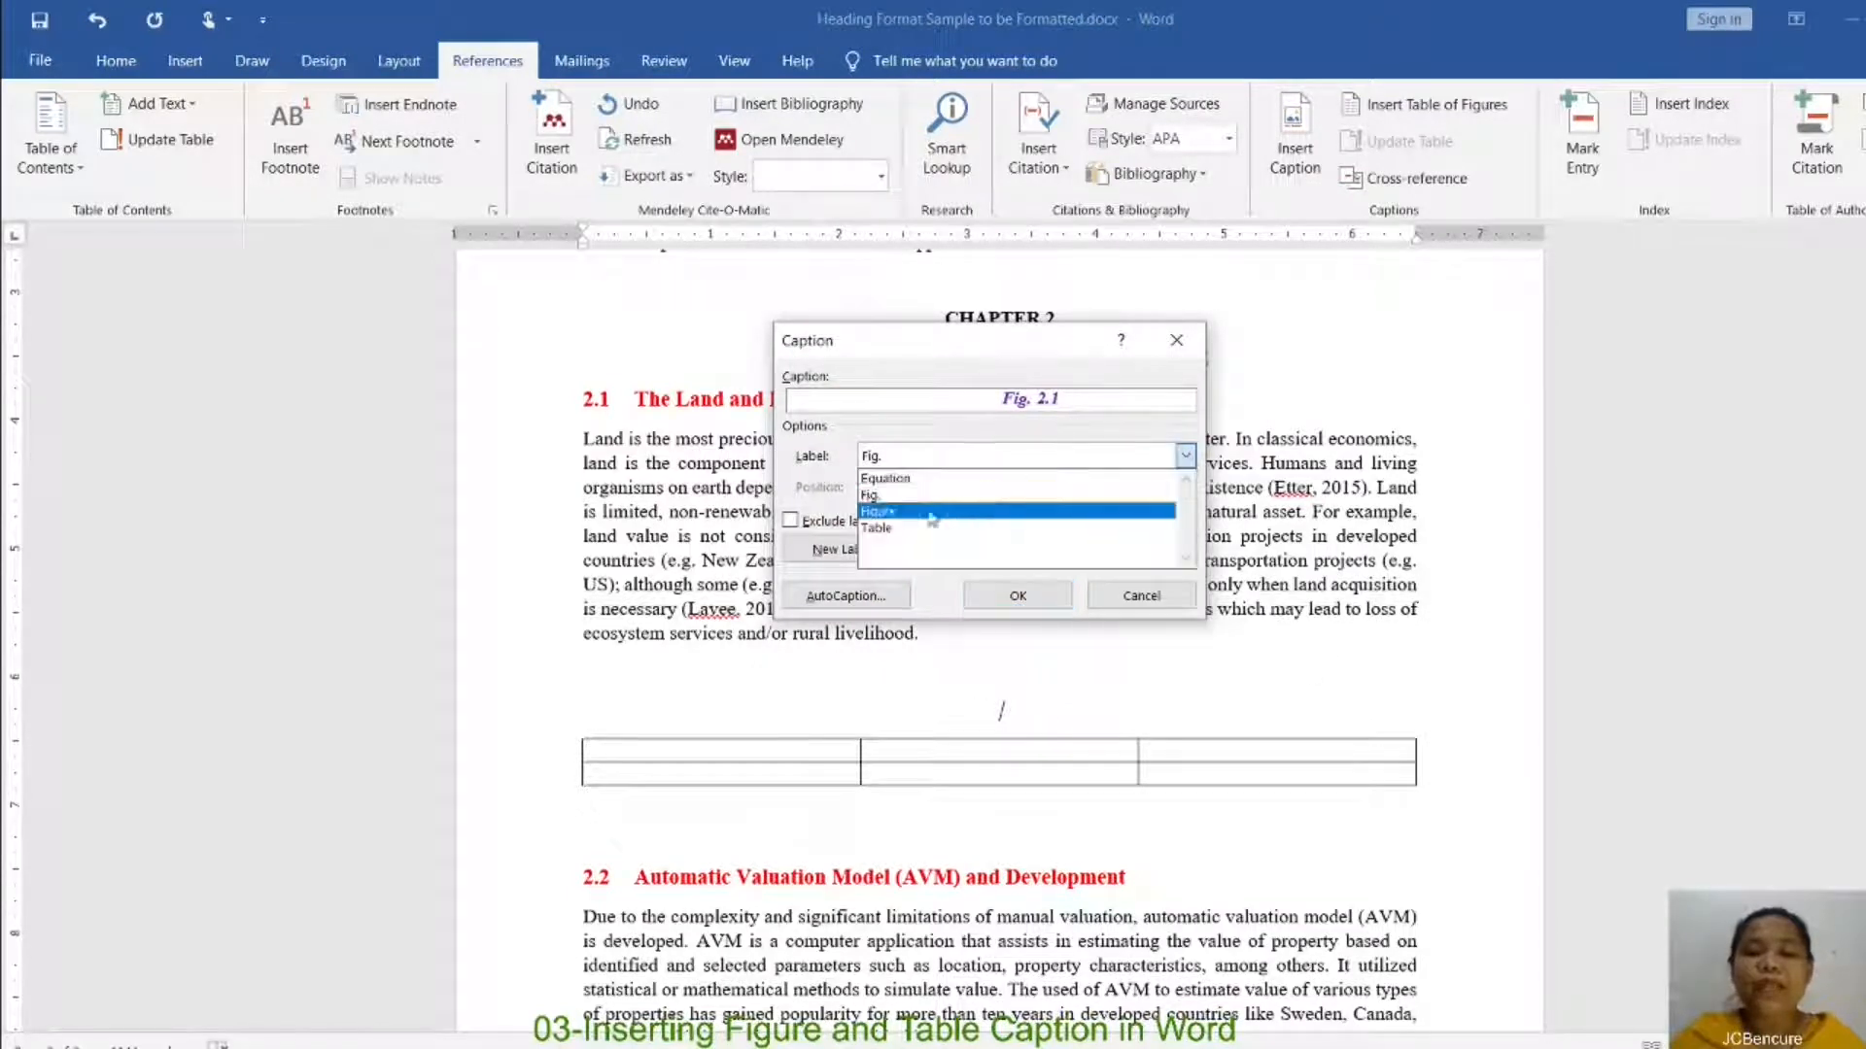
left_click(894, 529)
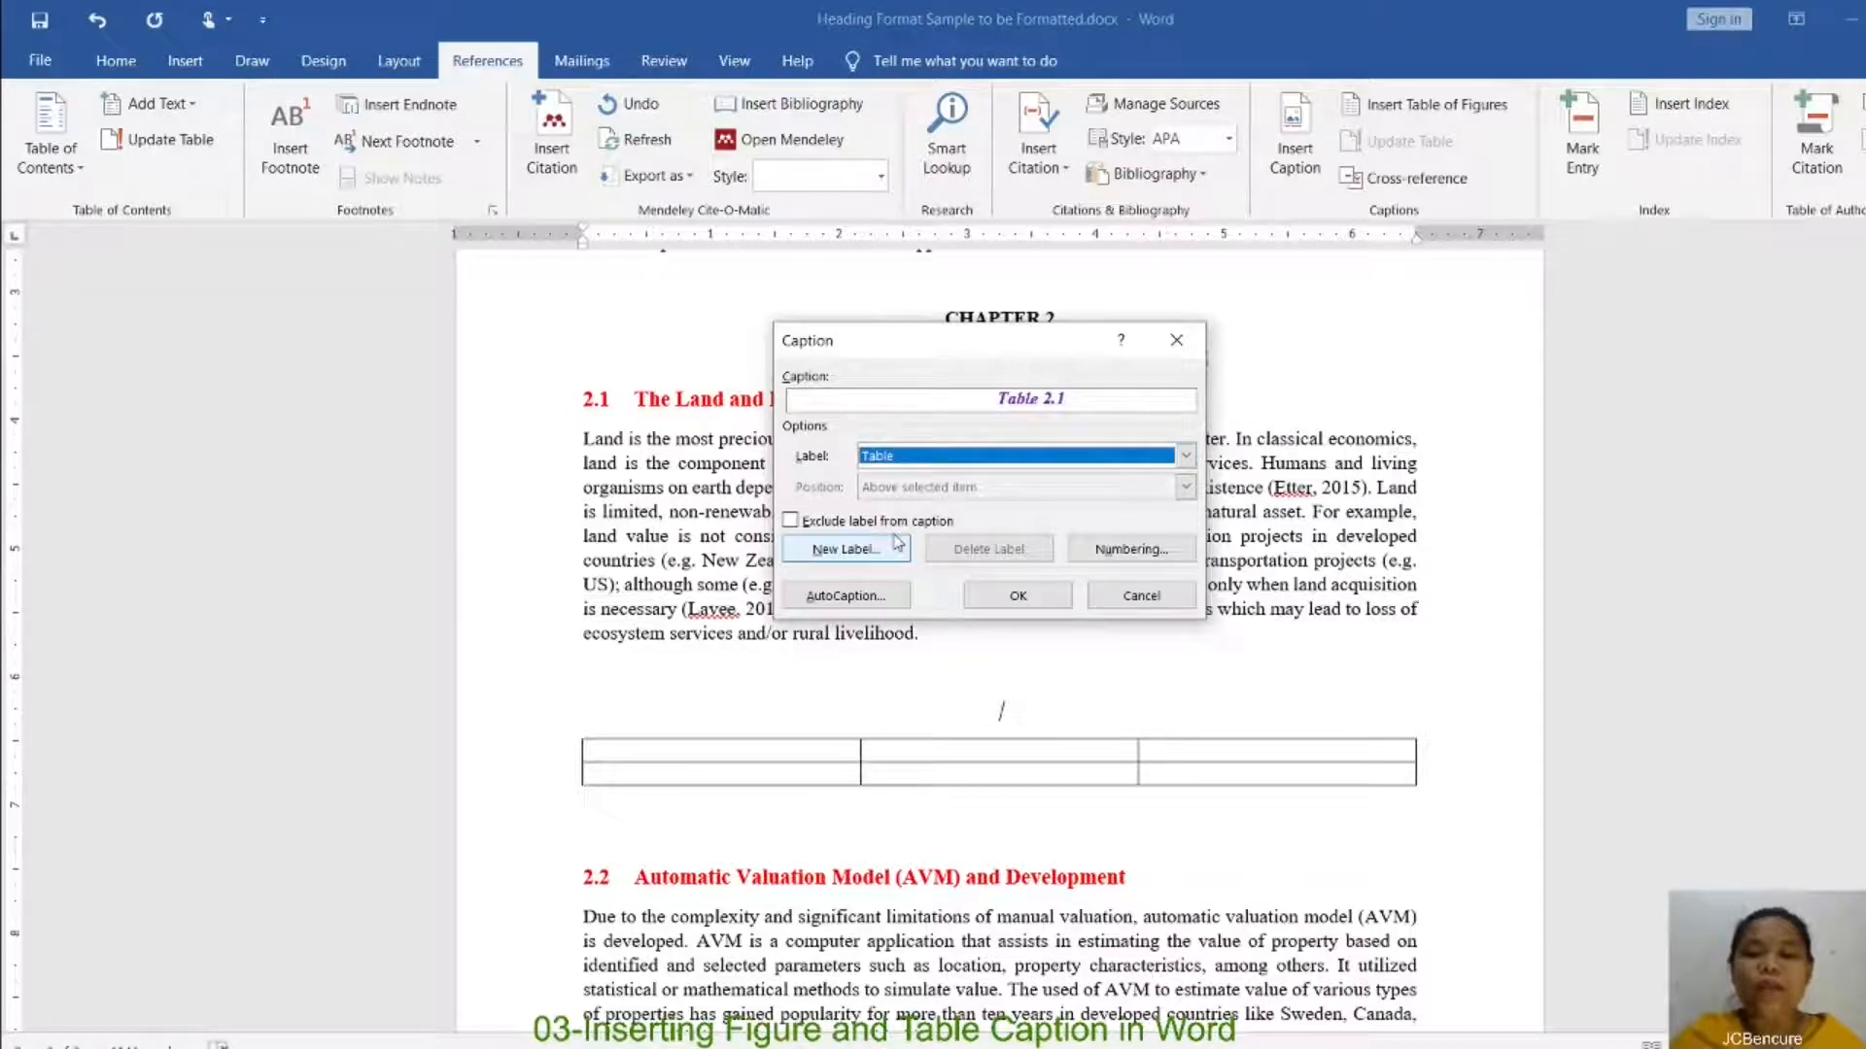
left_click(1082, 401)
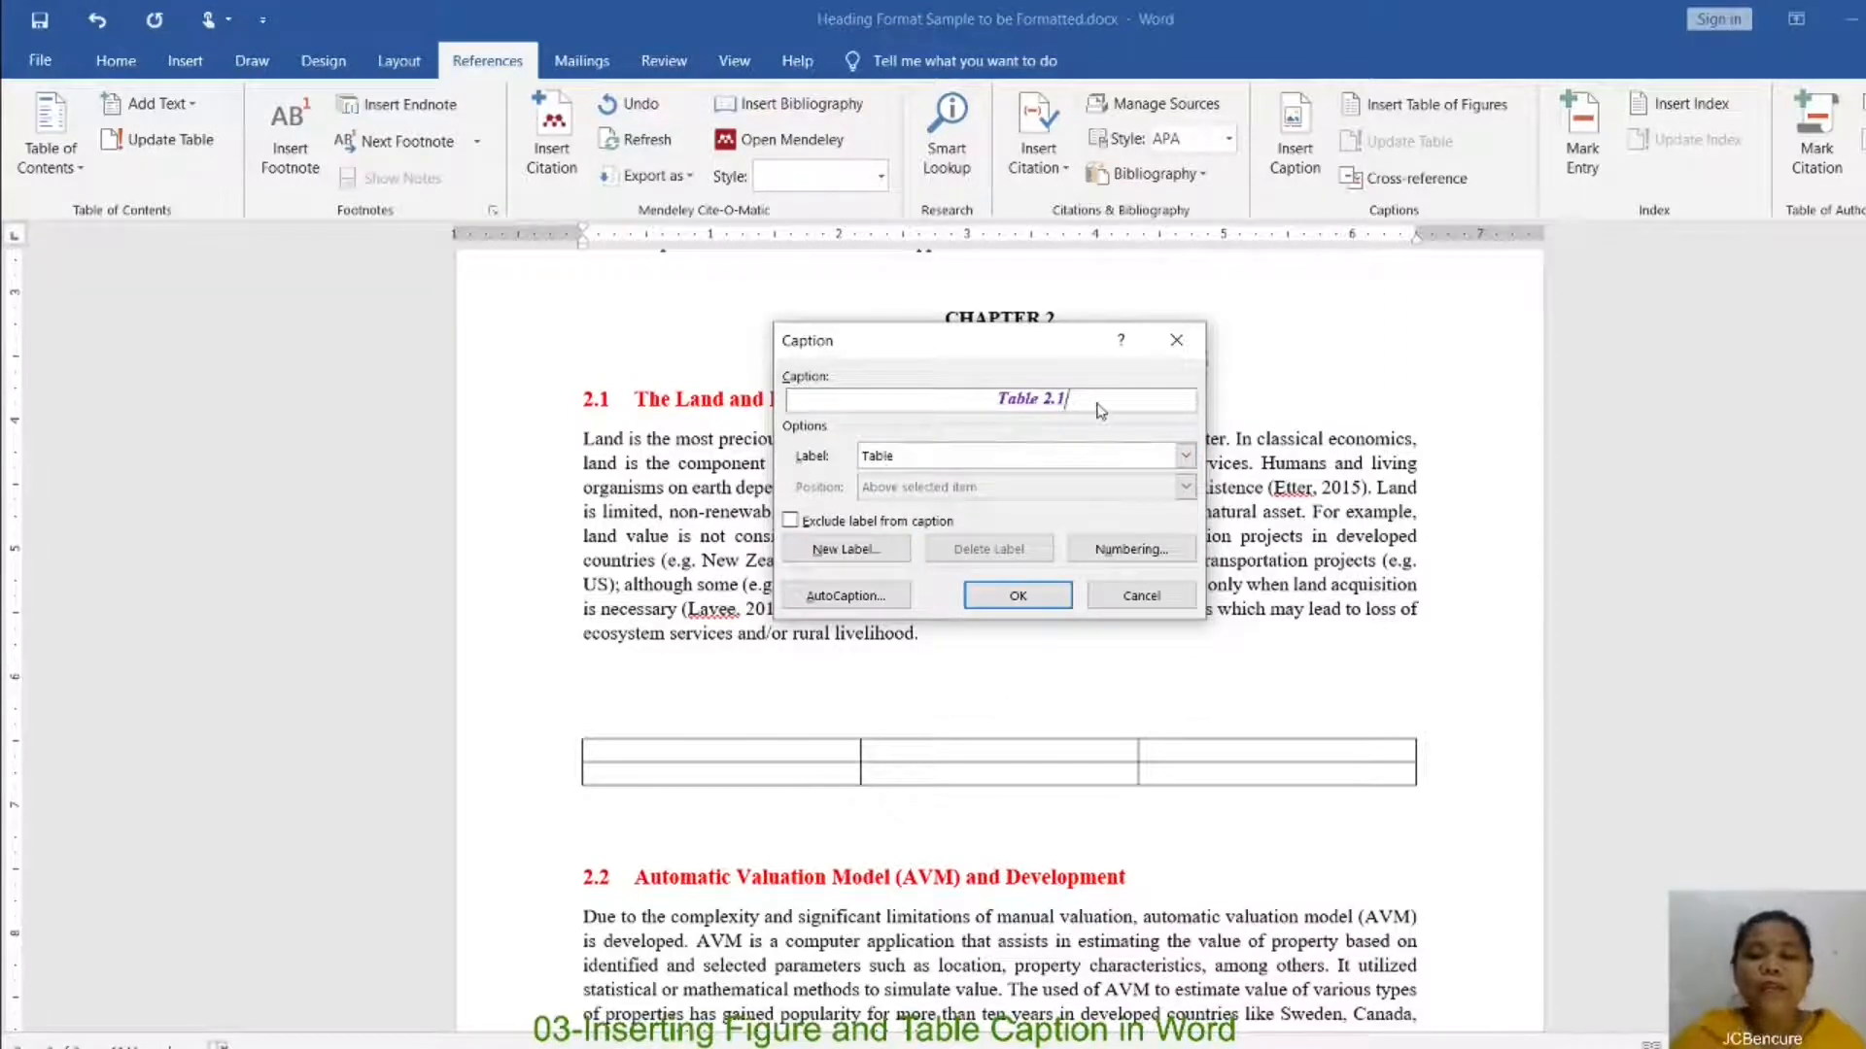
type("T")
type("his is th")
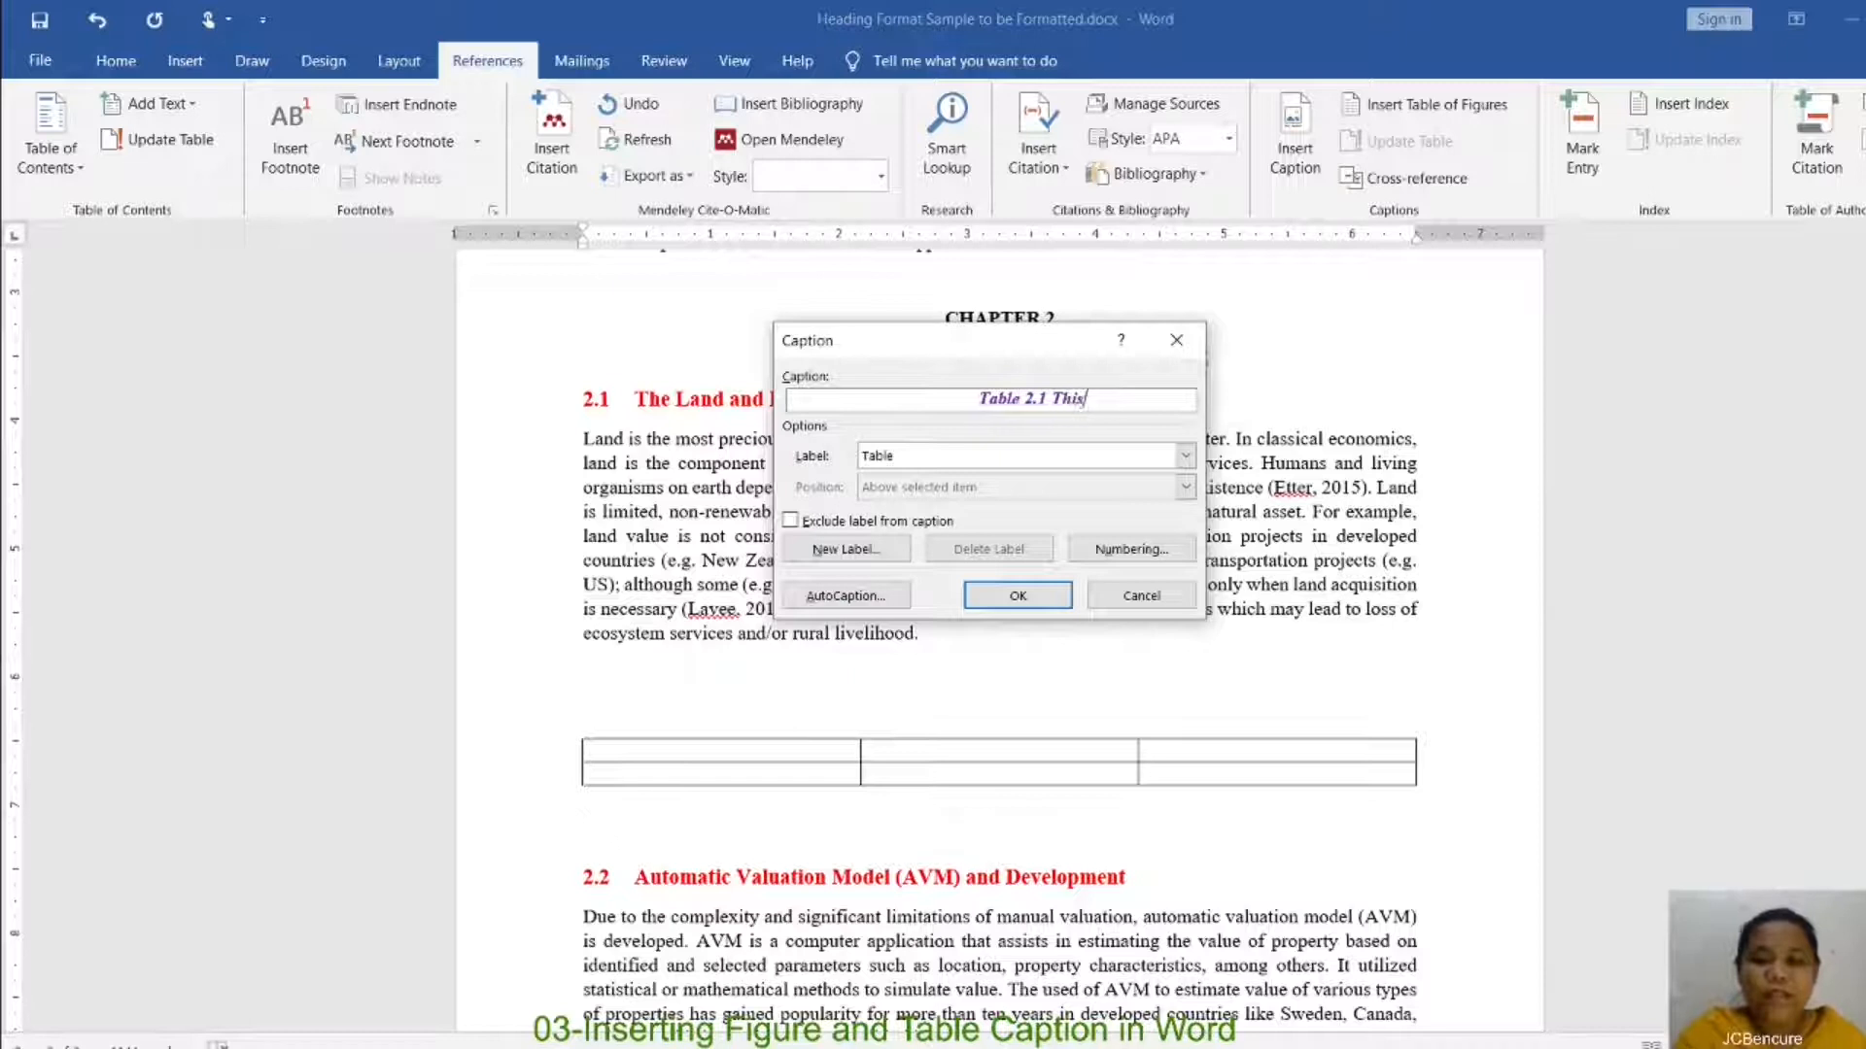
key("BackSpace")
type("abke")
key("BackSpace")
key("BackSpace")
type("le")
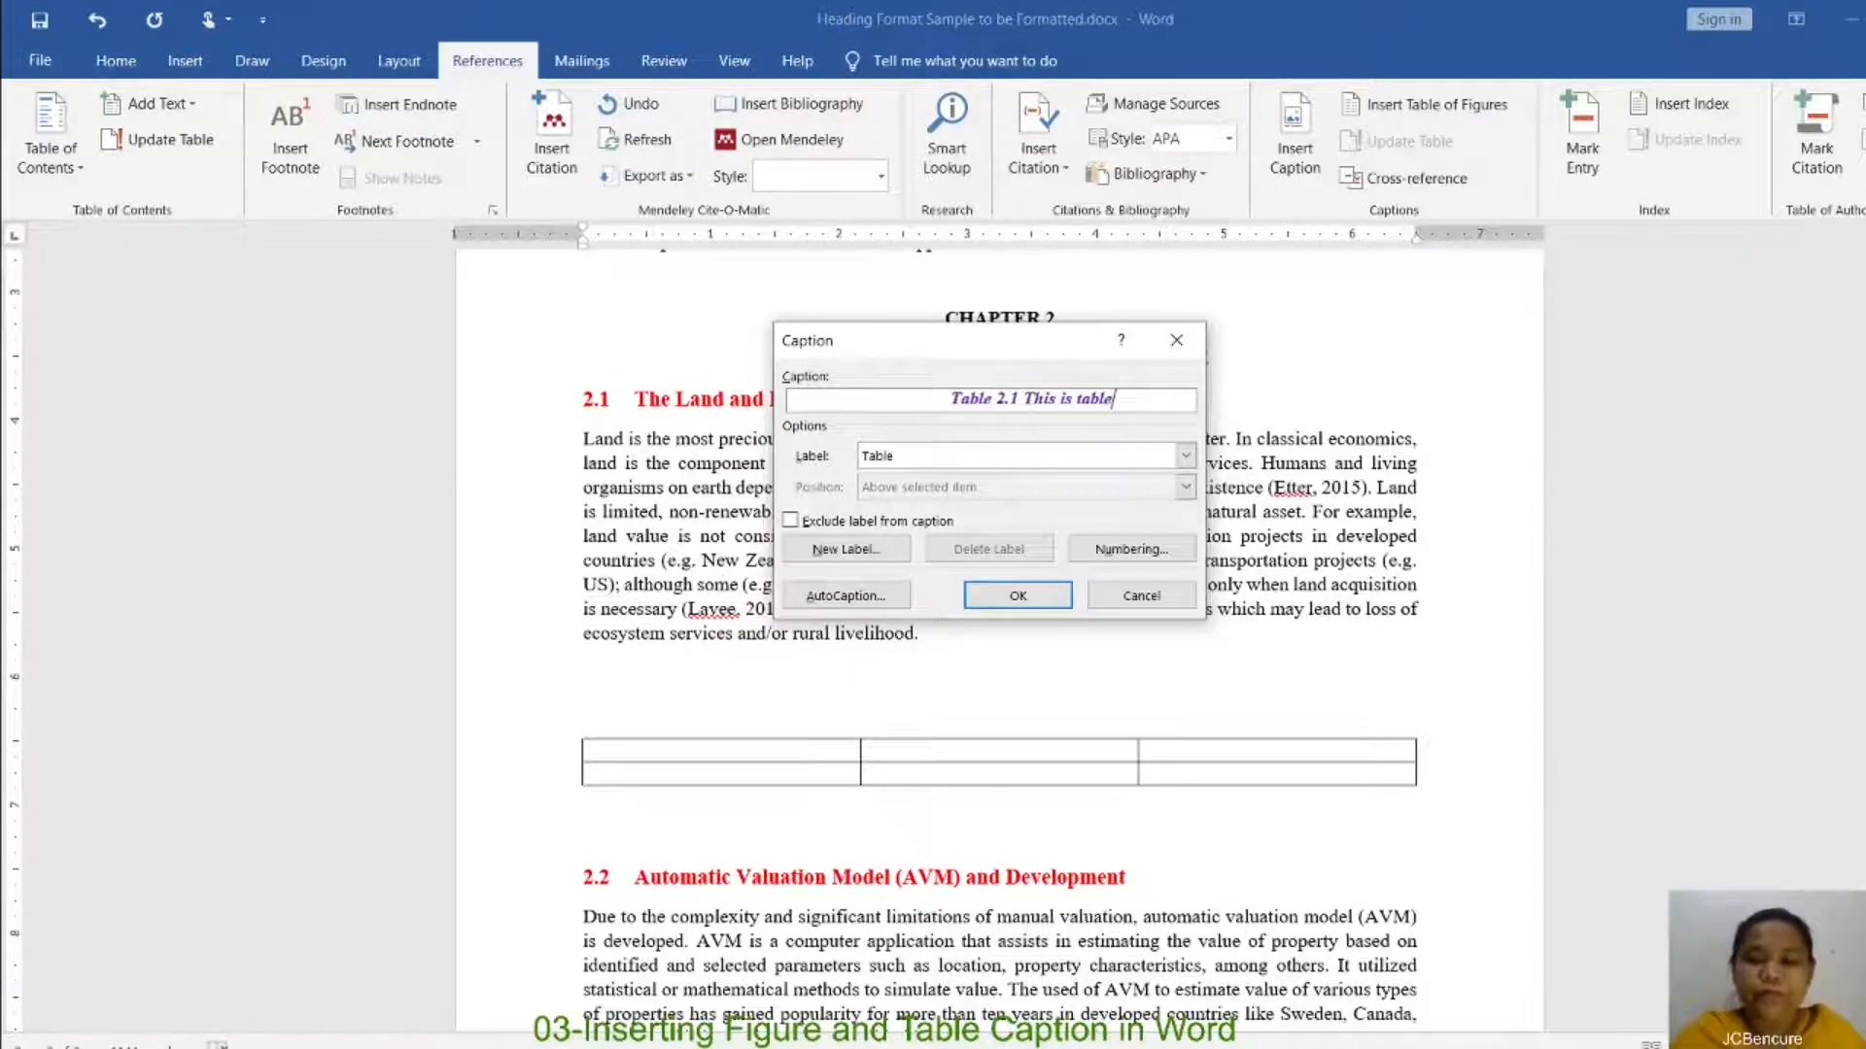
left_click(1042, 600)
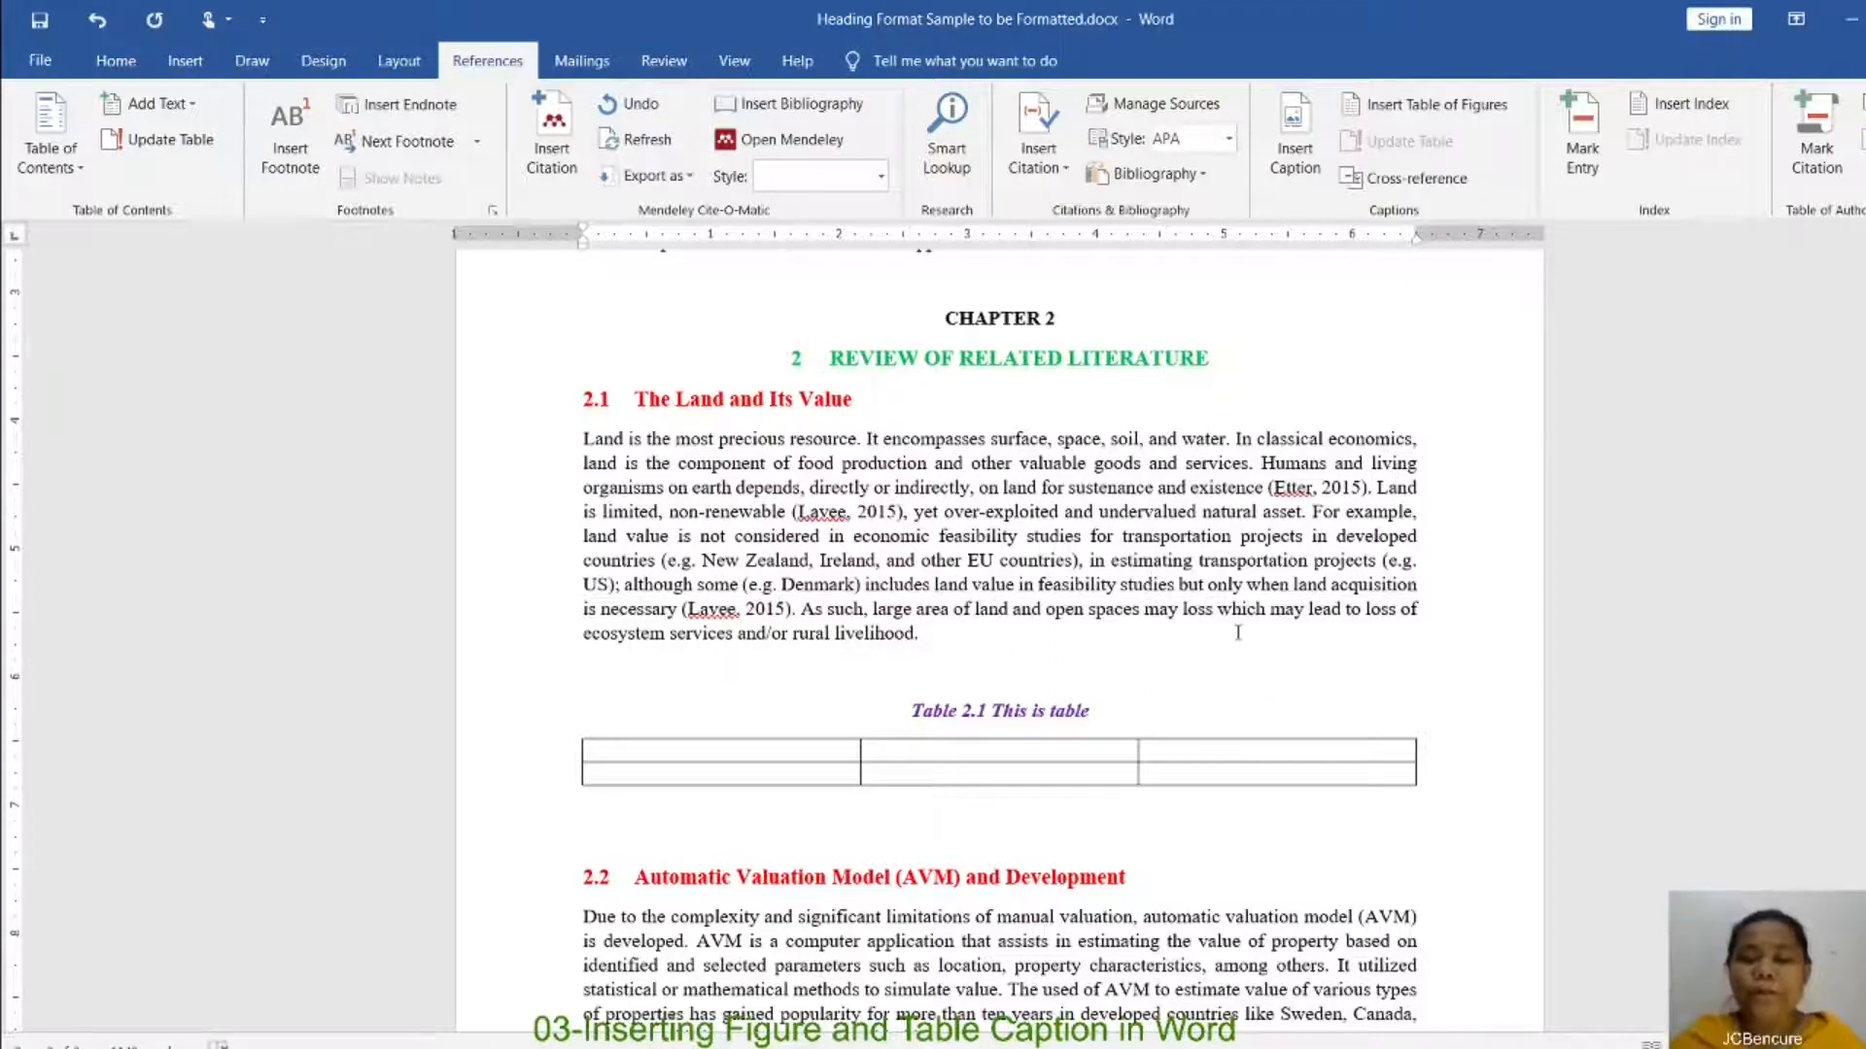
Step: Examine the numbering and formatting of the table caption in chapter 2 and the figure captions in chapter 1
scroll(1133, 743, "down", 1)
scroll(1133, 743, "down", 2)
scroll(1133, 748, "up", 8)
scroll(1131, 758, "down", 5)
scroll(1130, 761, "down", 1)
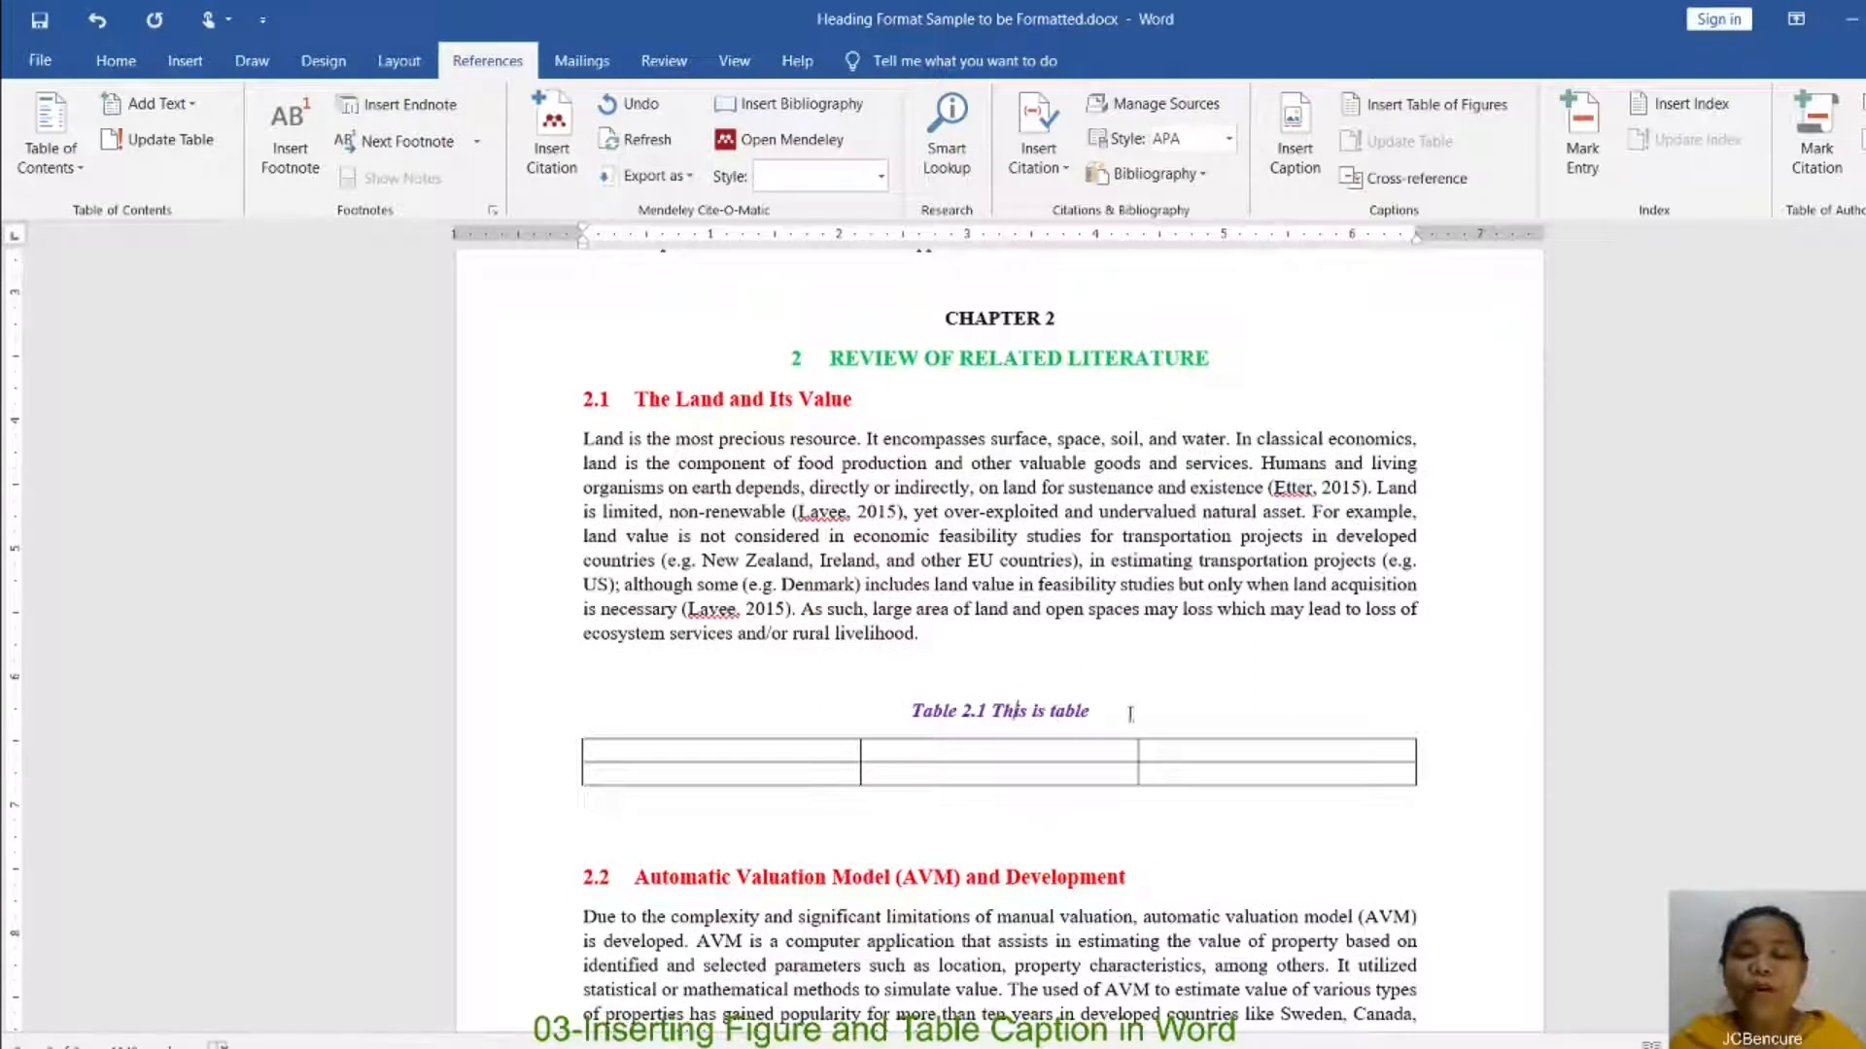
scroll(1141, 712, "up", 15)
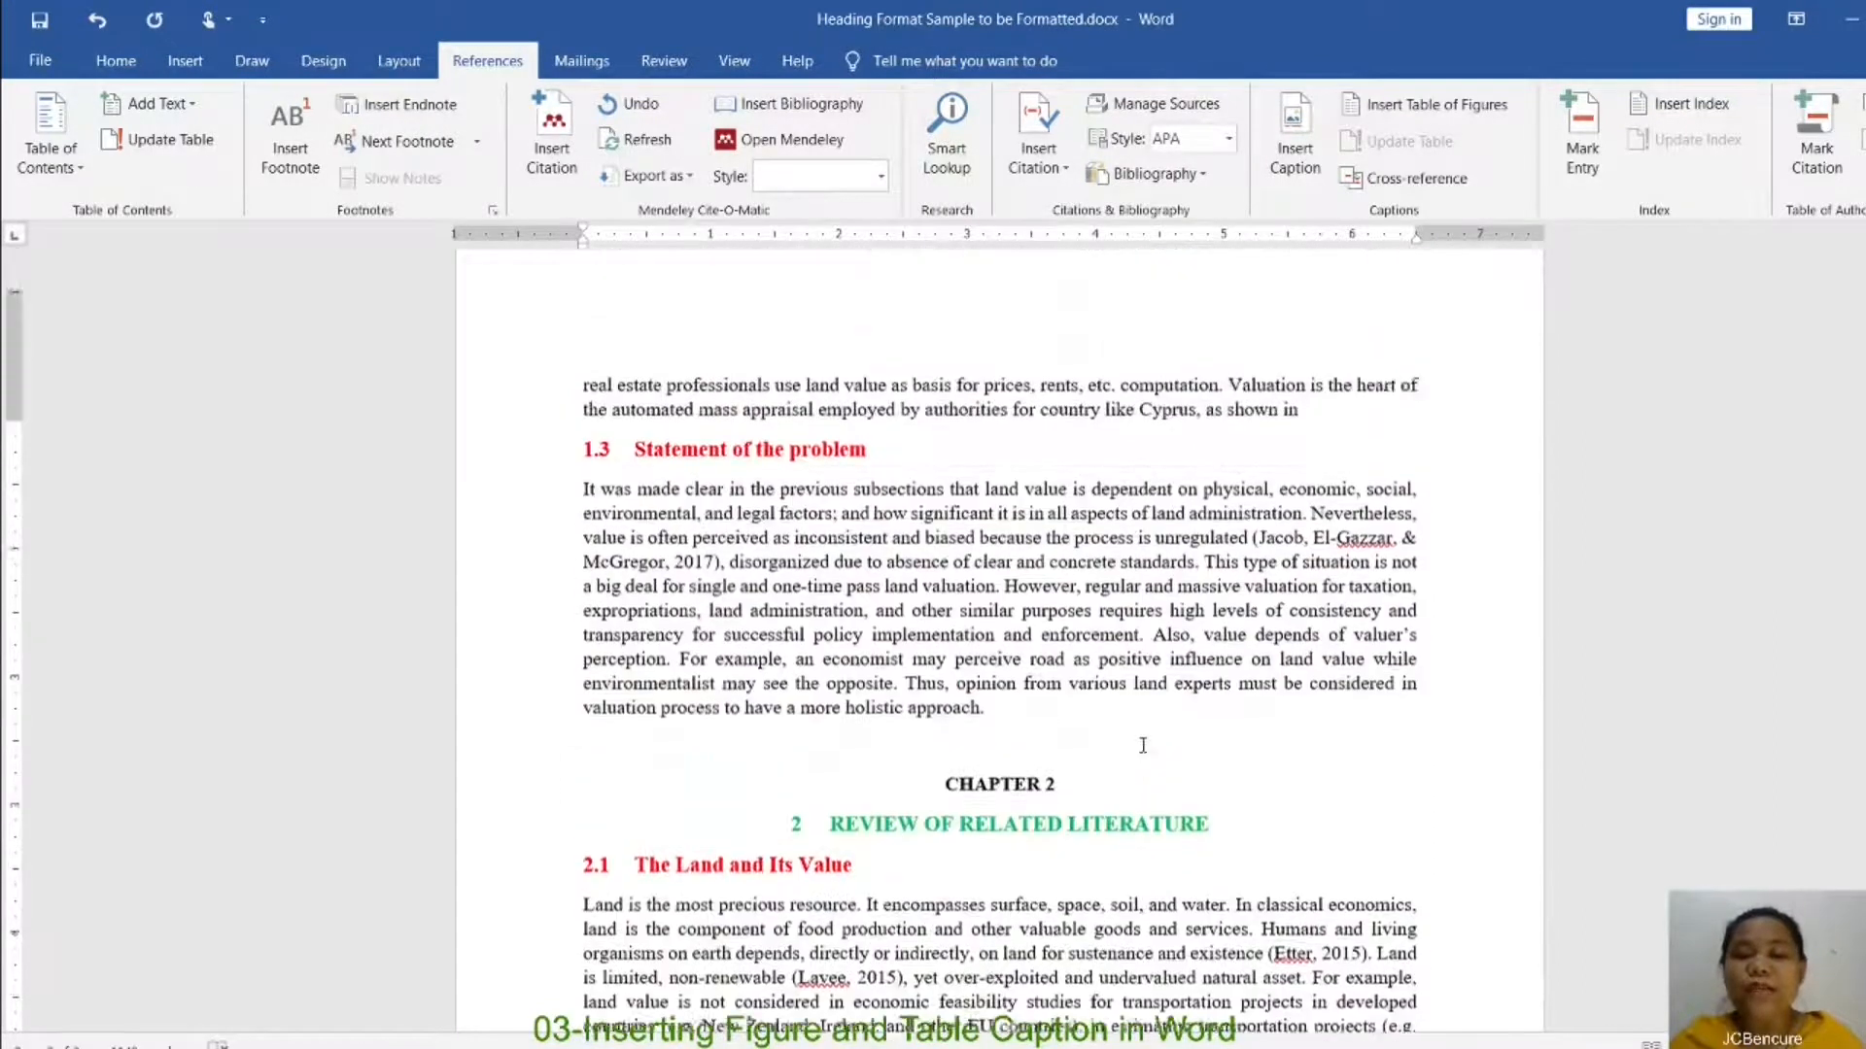
scroll(1141, 746, "up", 4)
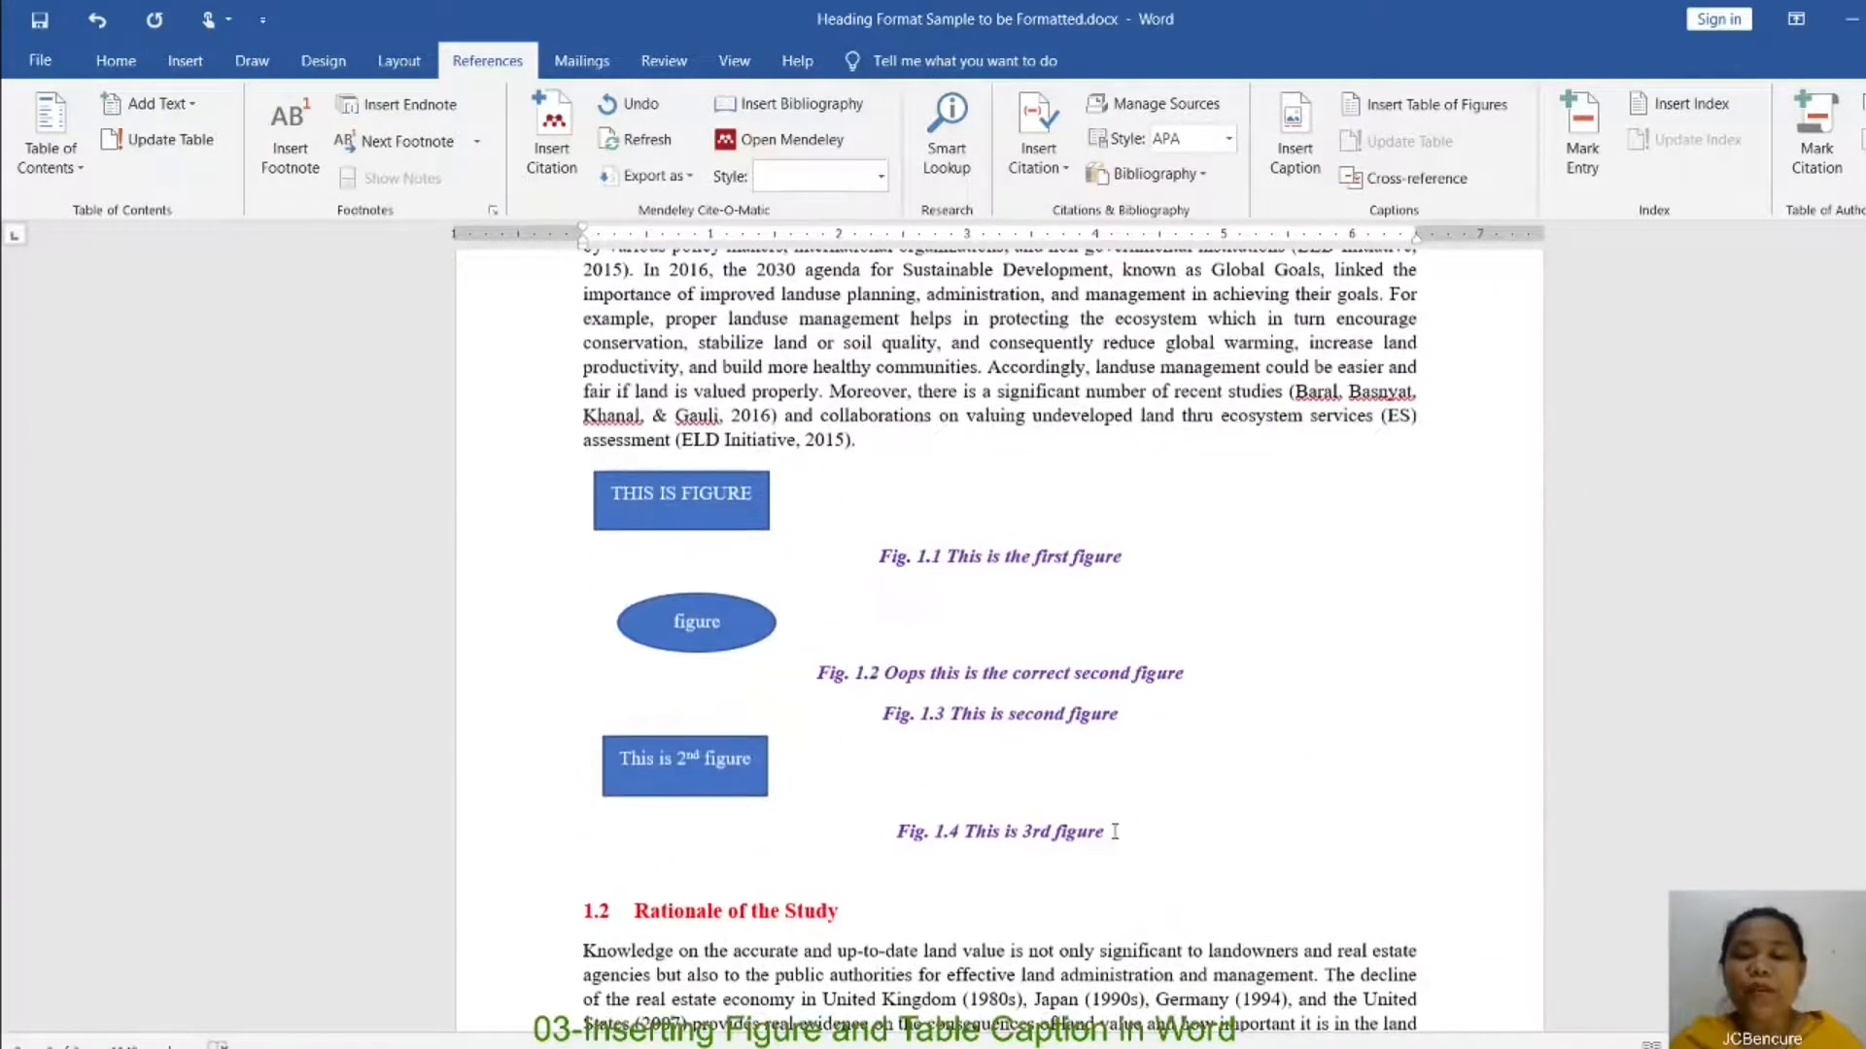
scroll(1159, 847, "down", 8)
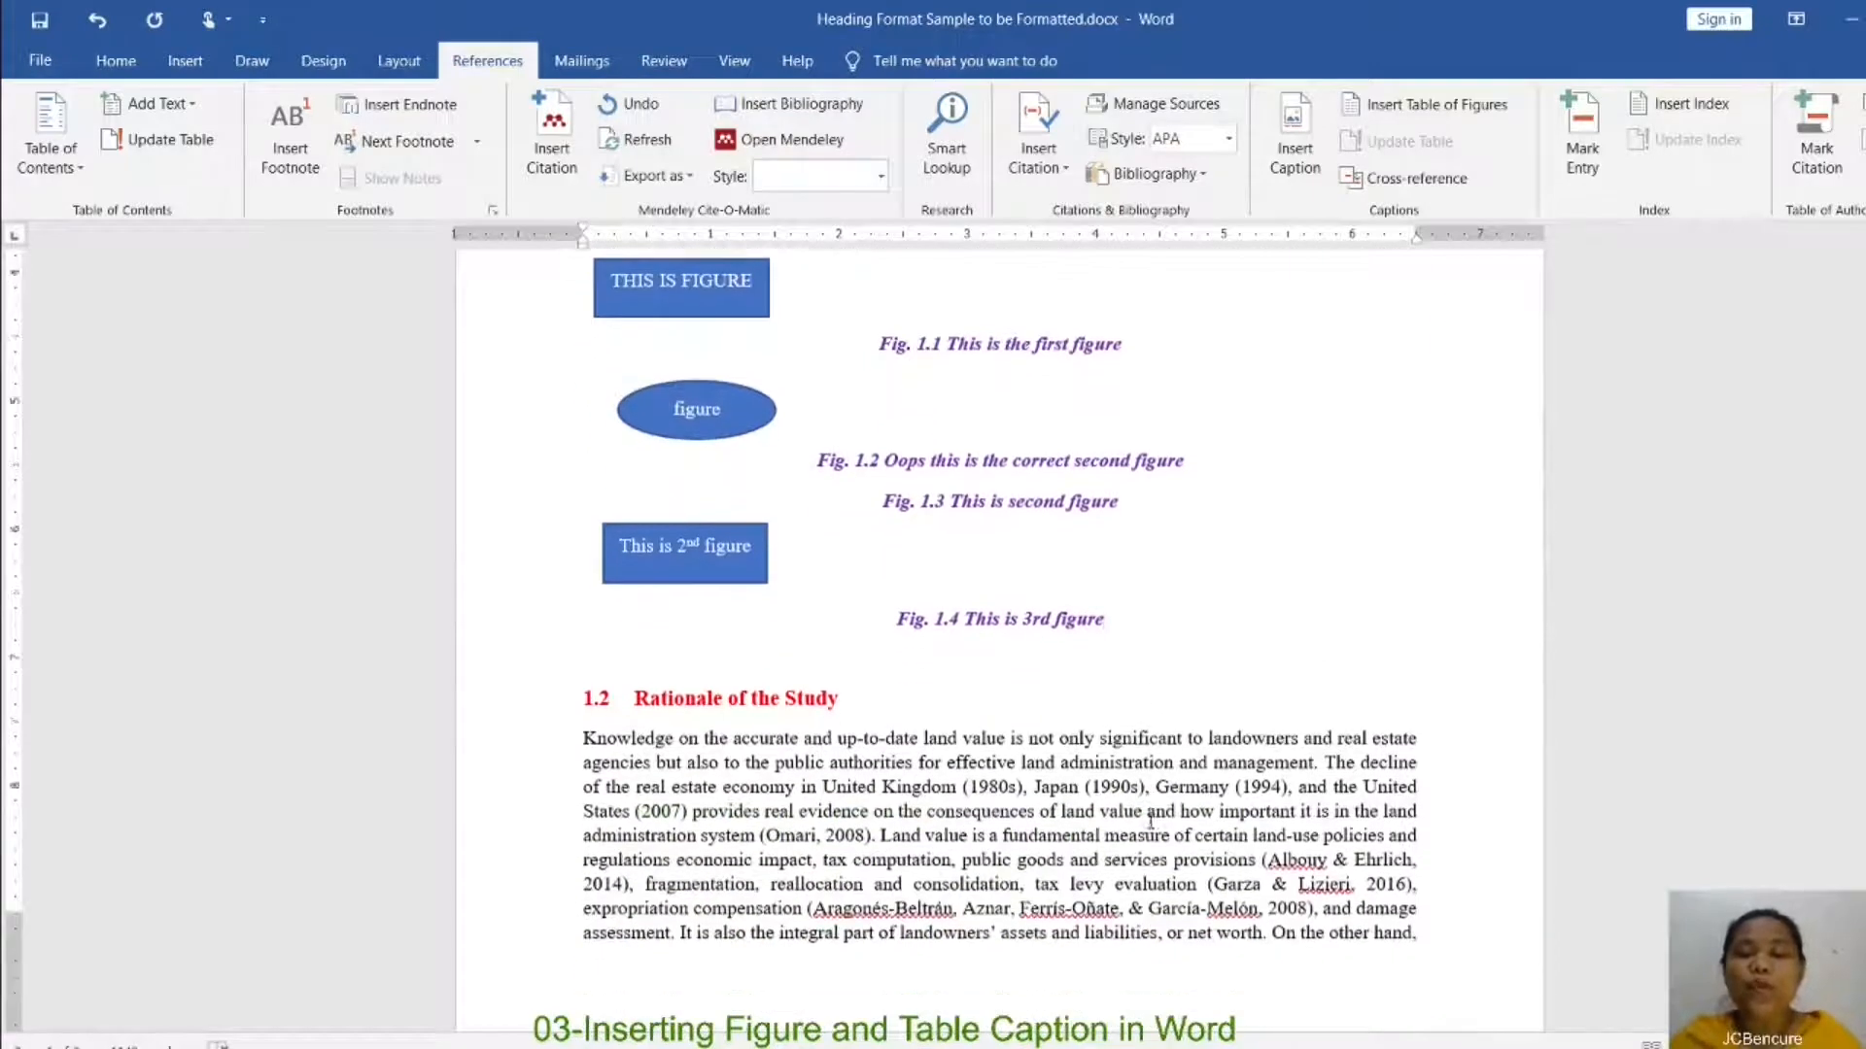
scroll(1147, 795, "down", 5)
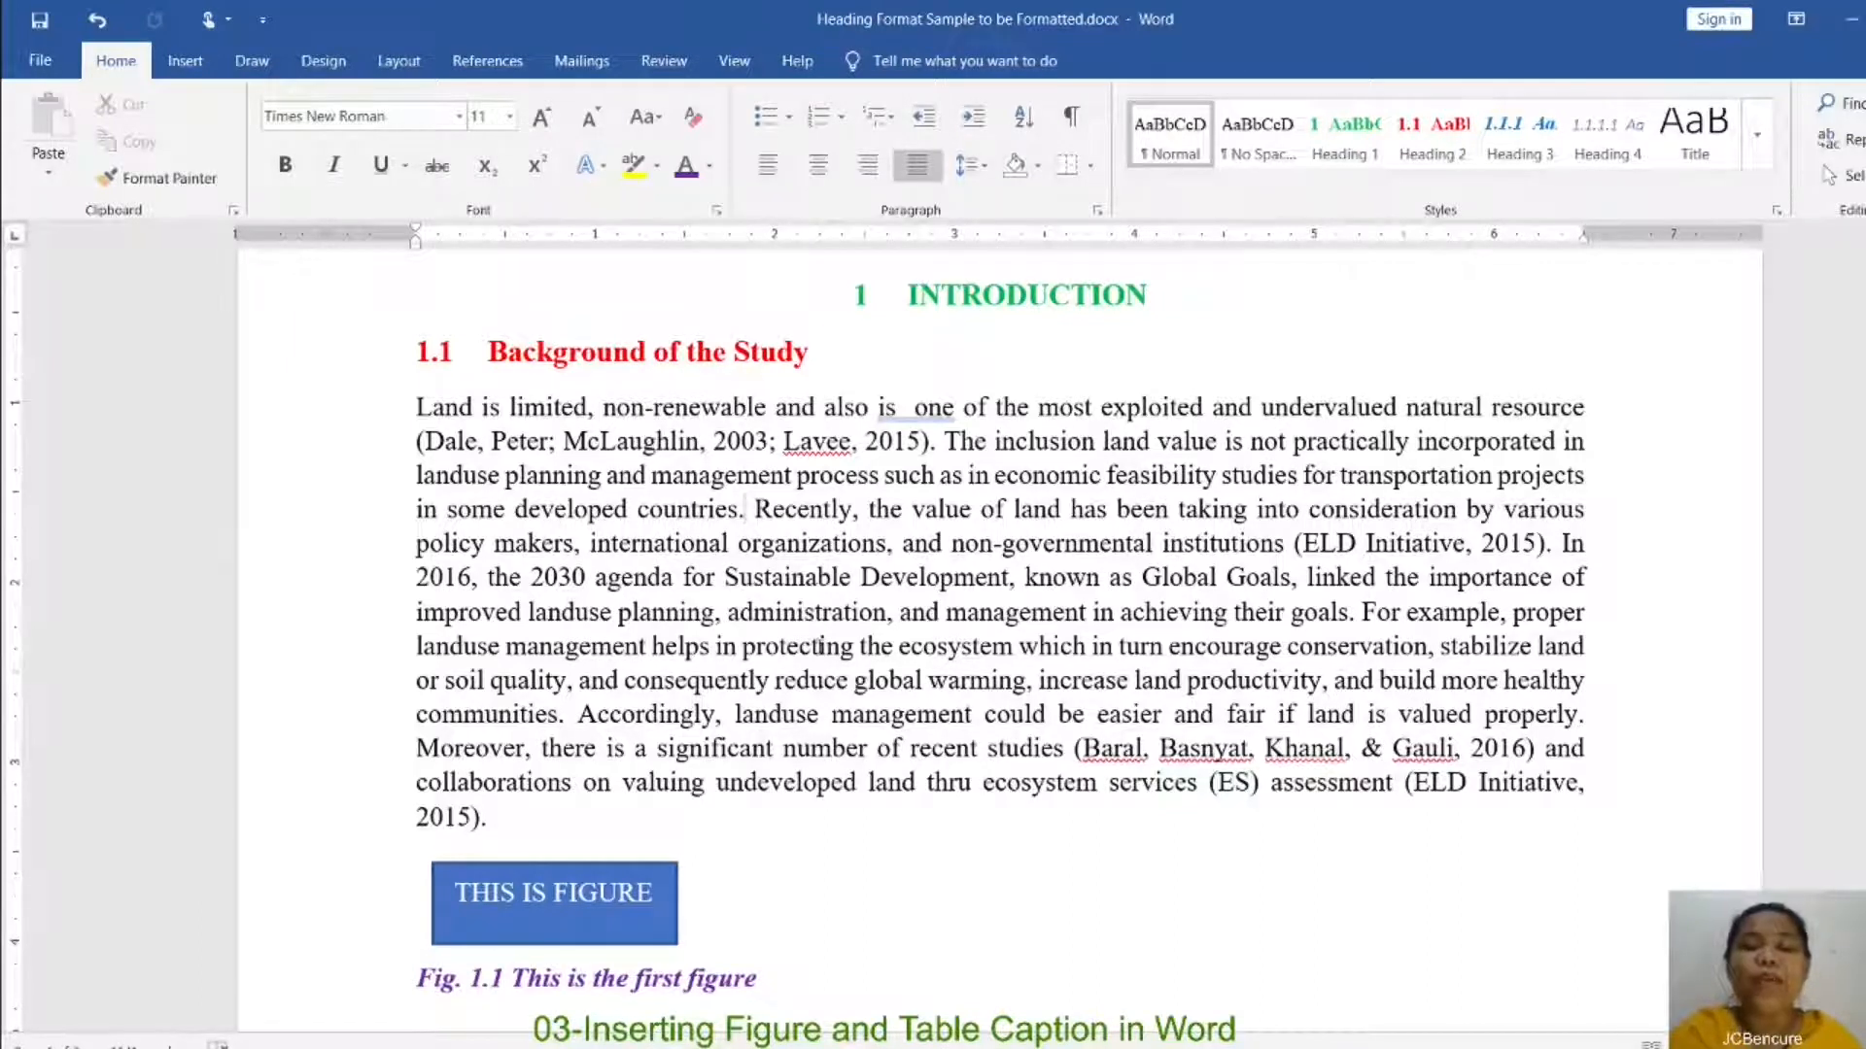
Step: Add empty parentheses after "in some developed countries" in section 1.1 and highlight that whole sentence in yellow
left_click(741, 513)
type("(")
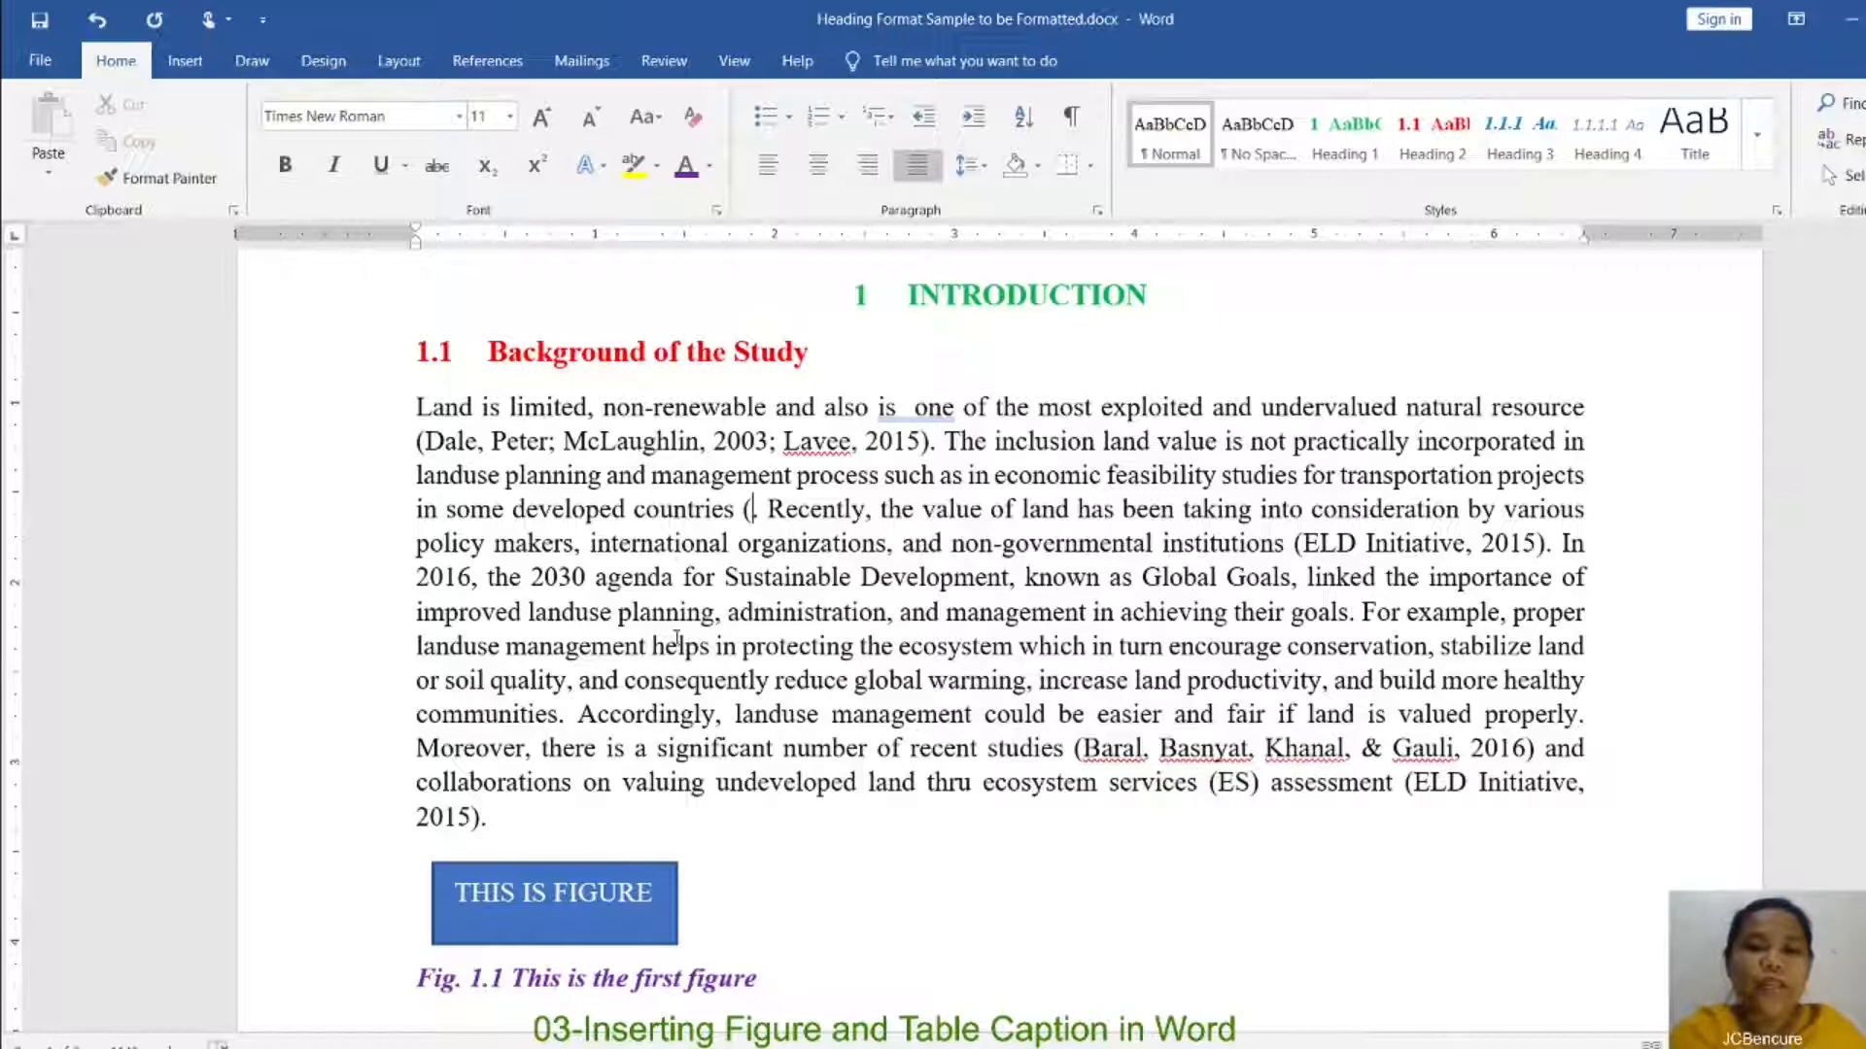
left_click_drag(766, 509, 945, 442)
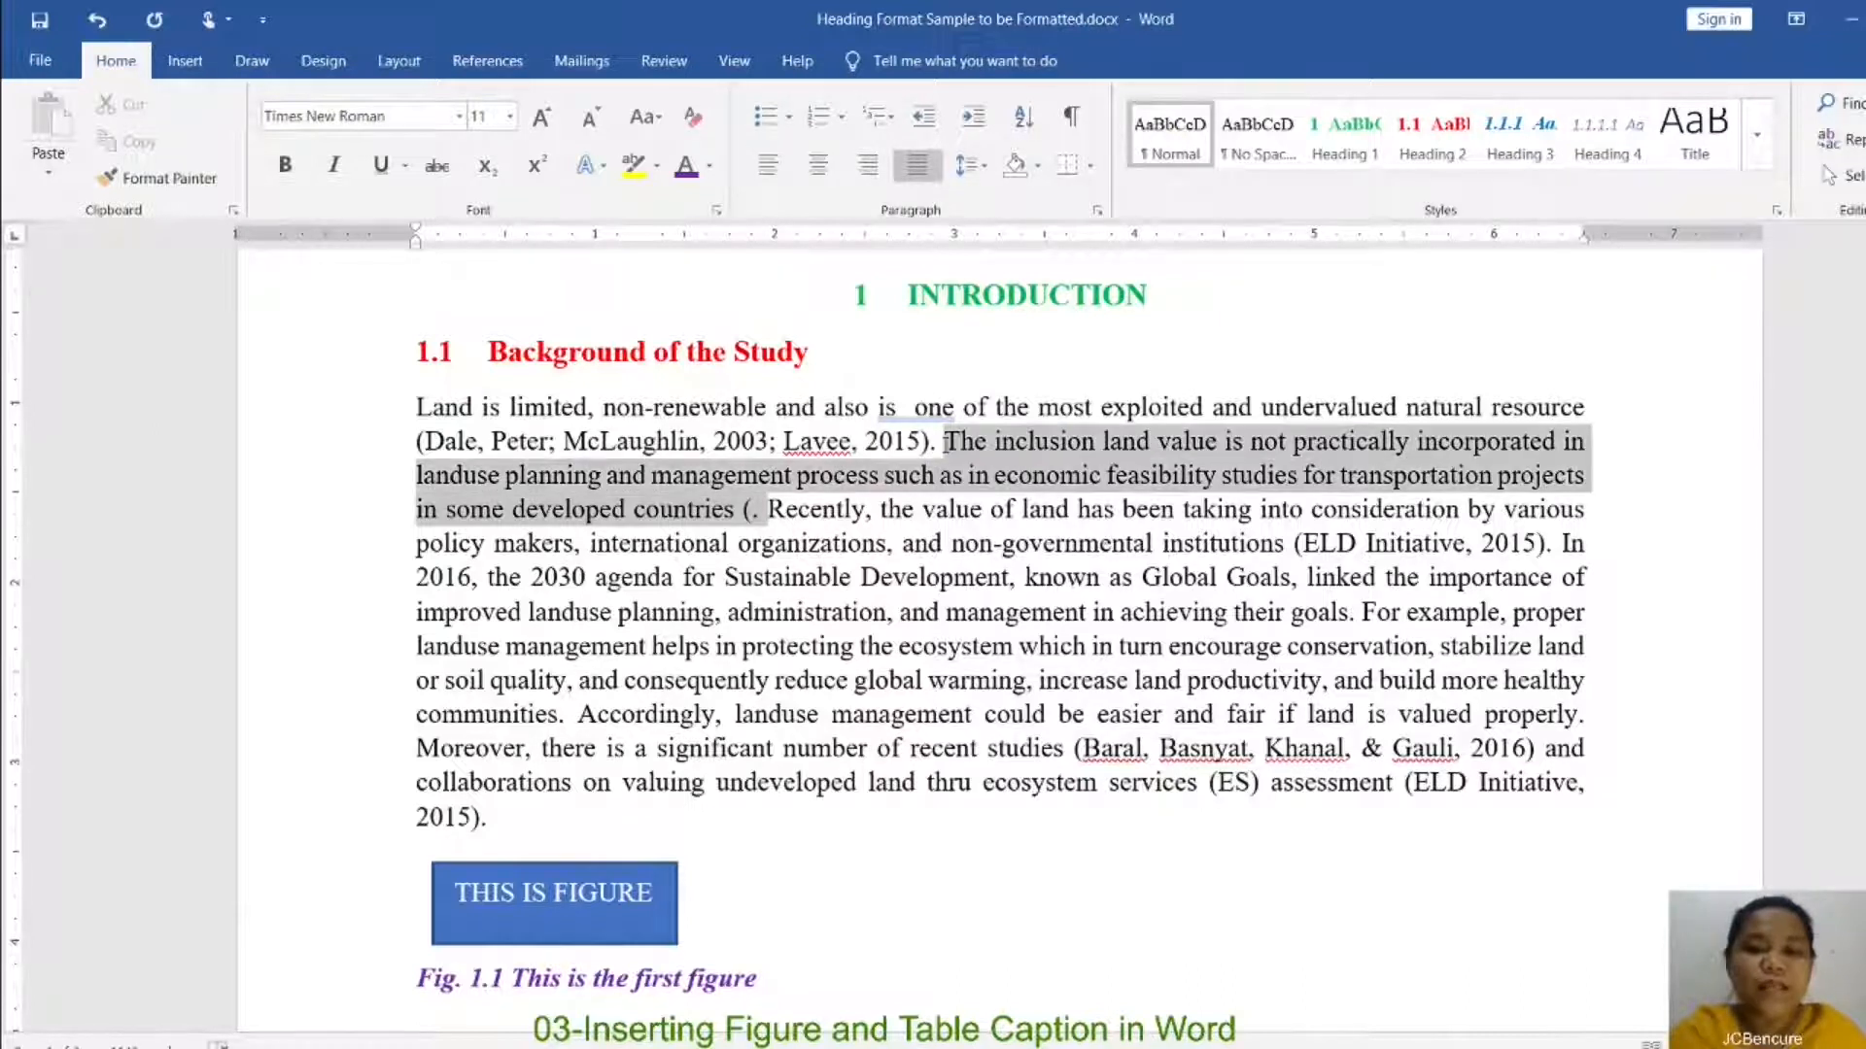
left_click(633, 165)
left_click(768, 515)
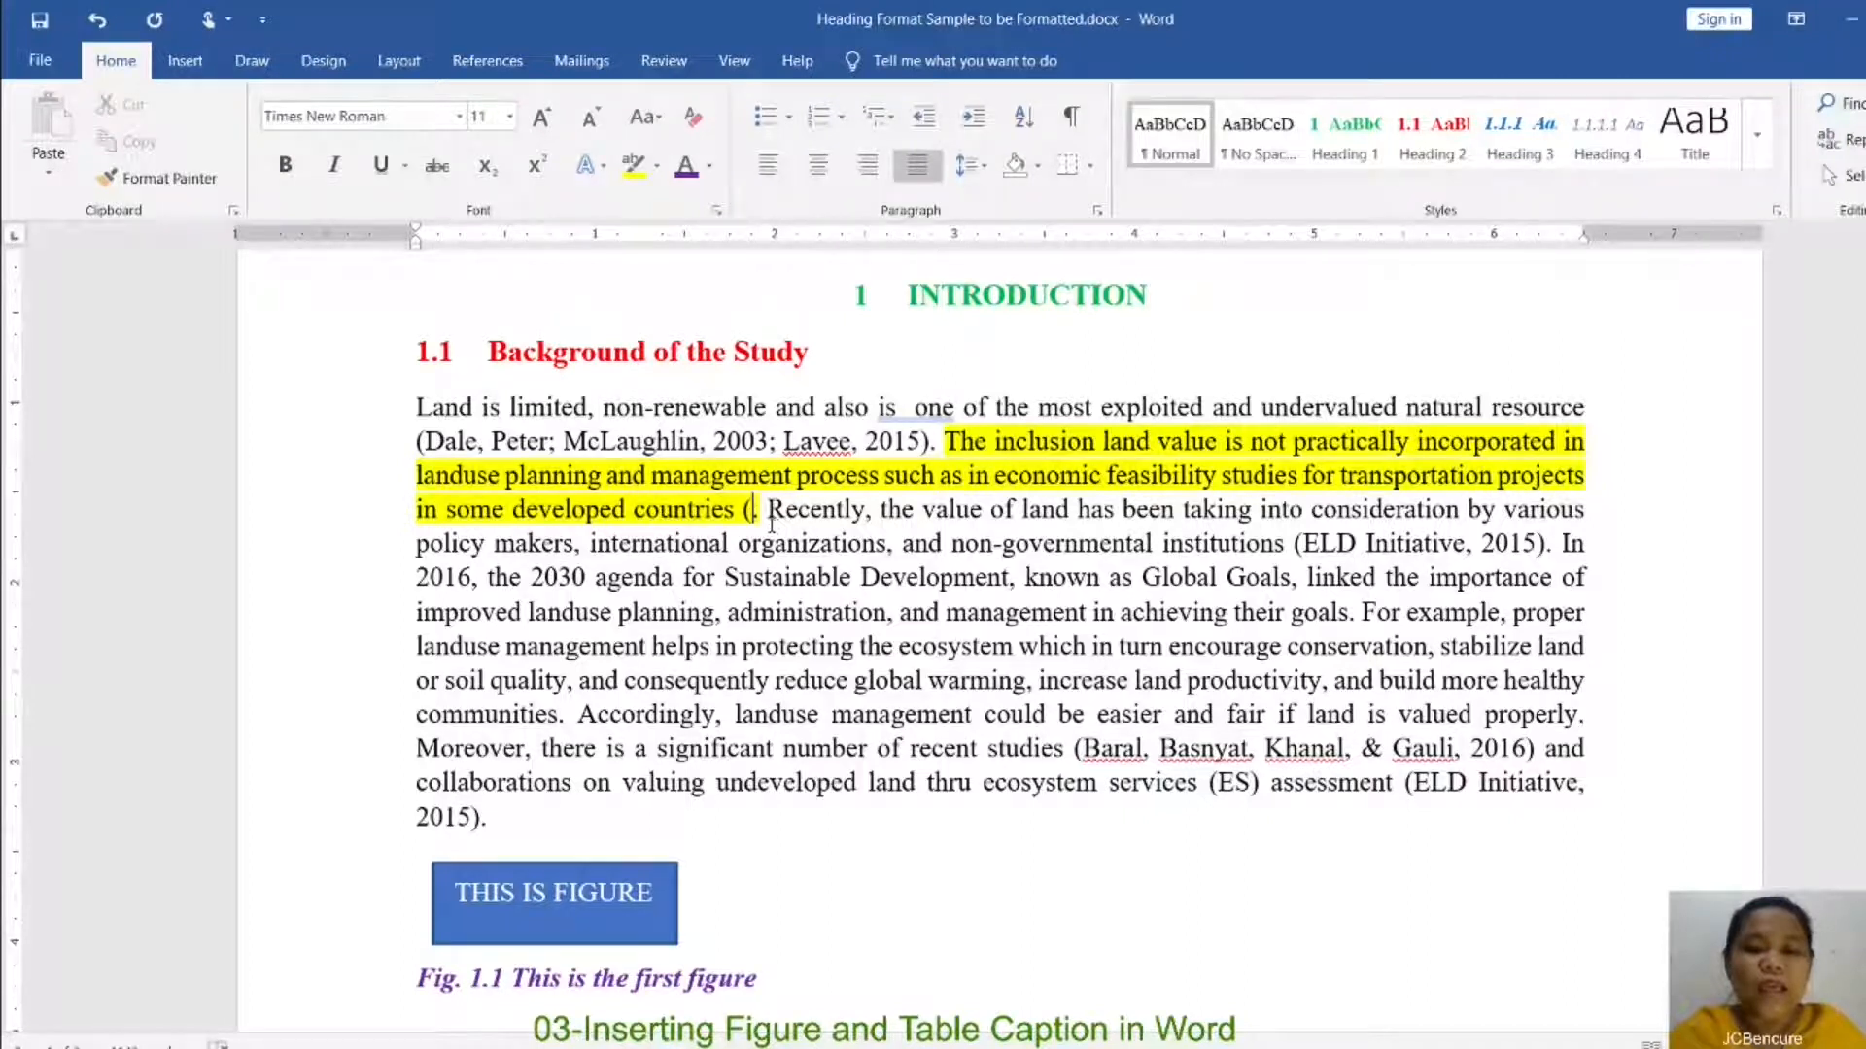
type(")")
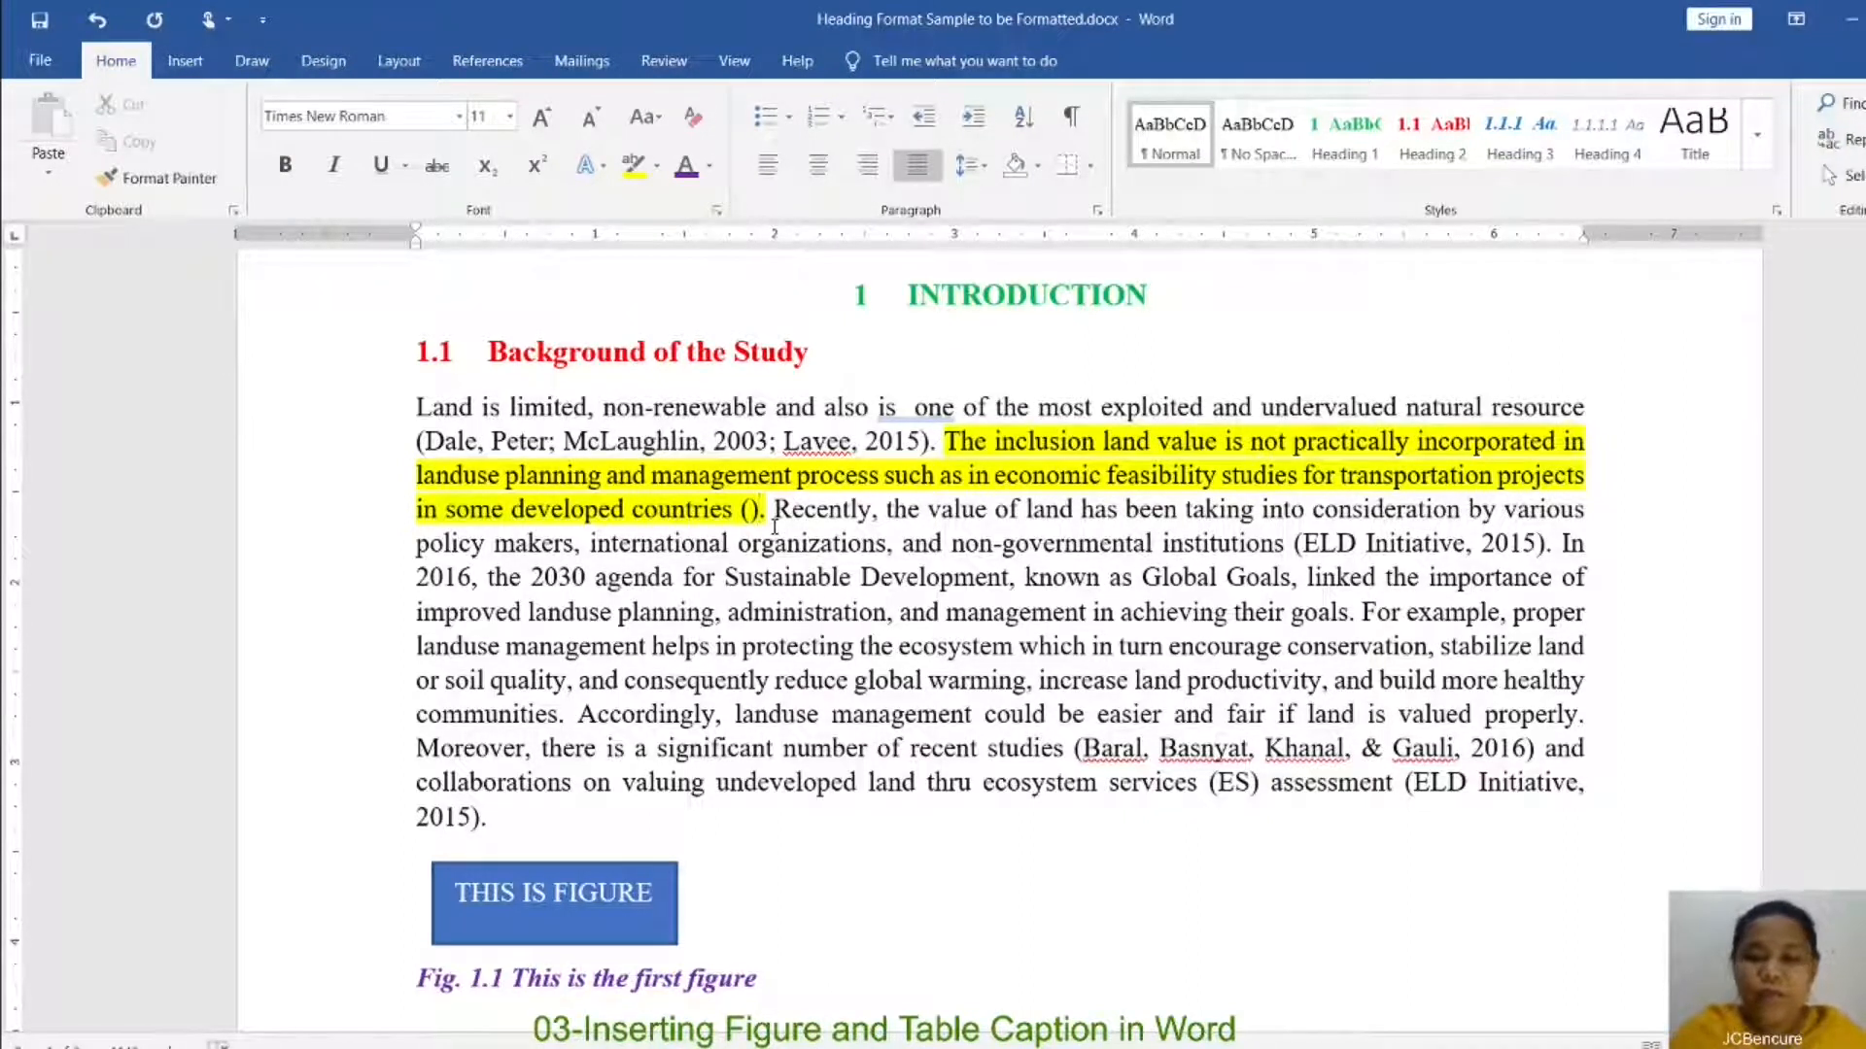
Step: Update the number fields in the three figure captions of section 1.1 so they run consecutively
scroll(753, 733, "down", 6)
scroll(749, 925, "up", 2)
scroll(749, 924, "up", 2)
scroll(745, 862, "down", 3)
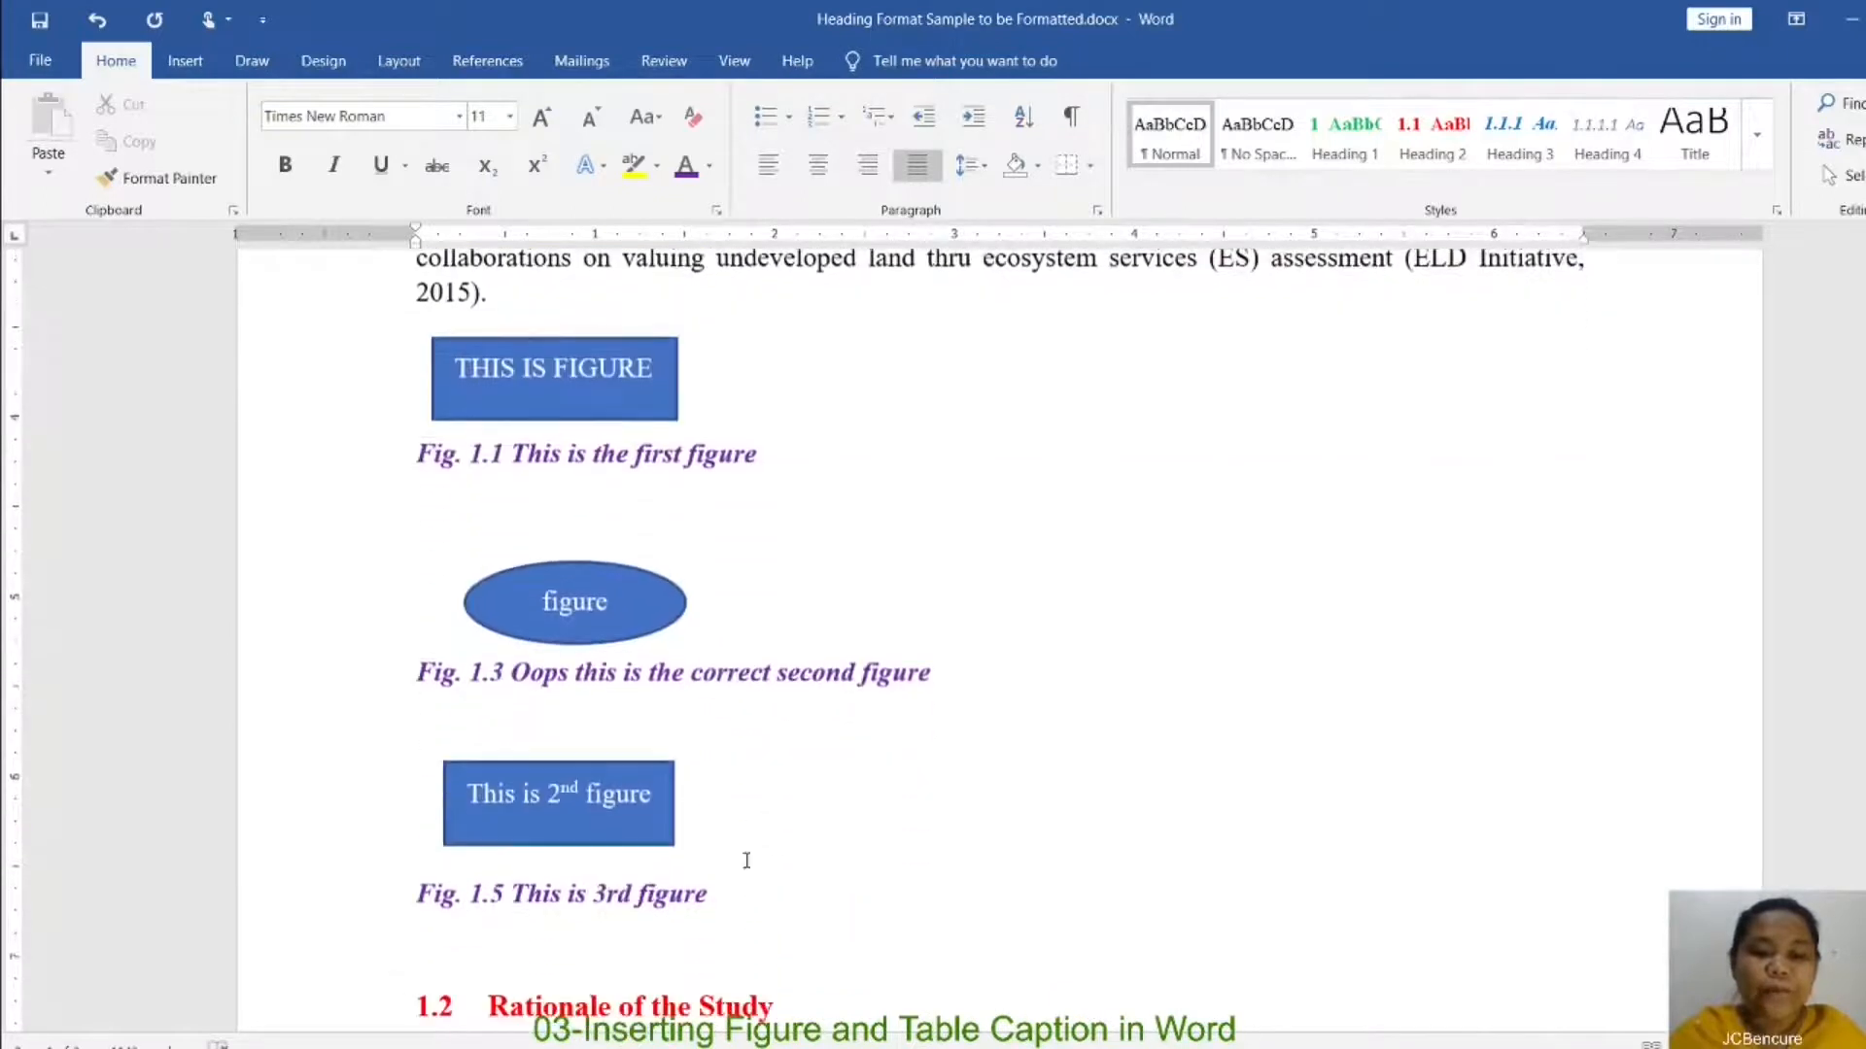
left_click_drag(717, 896, 457, 464)
right_click(456, 464)
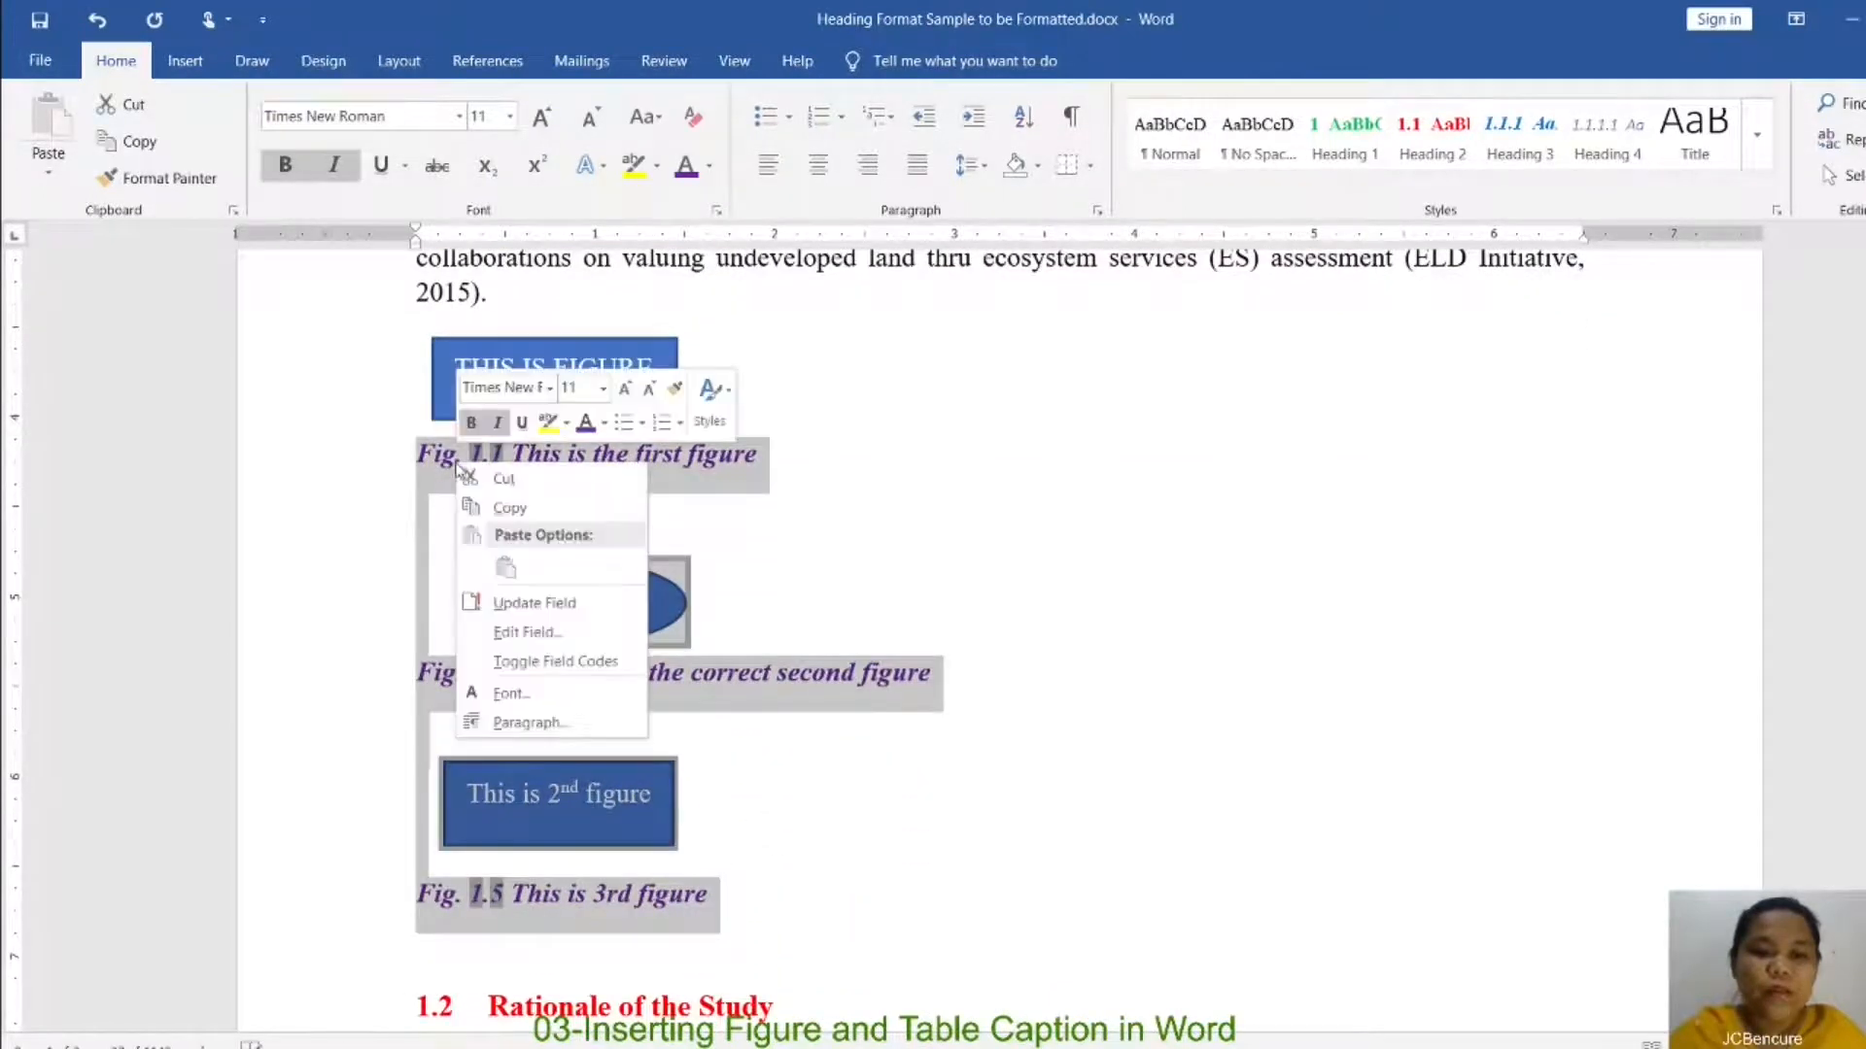
left_click(562, 595)
left_click(902, 552)
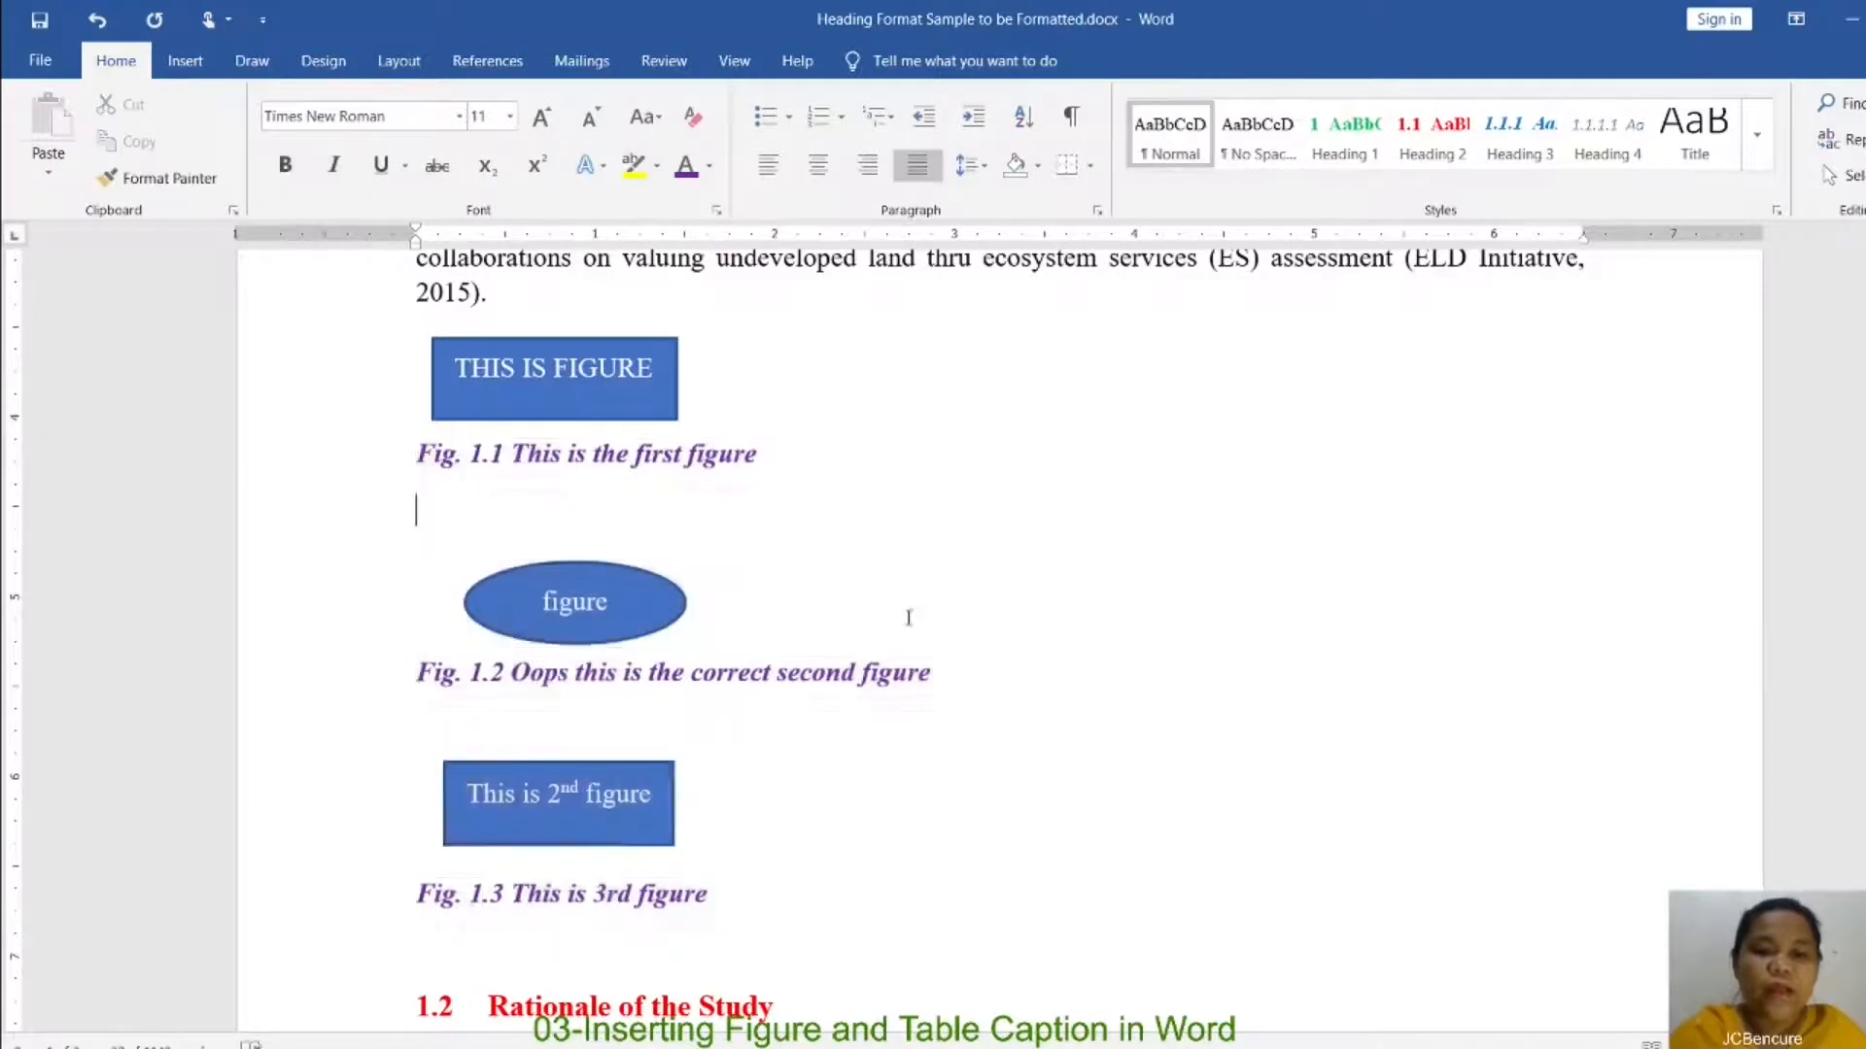
Step: Enter the reference "Figure 1.1" inside the empty parentheses of the highlighted sentence in section 1.1
scroll(908, 622, "up", 5)
scroll(912, 649, "up", 2)
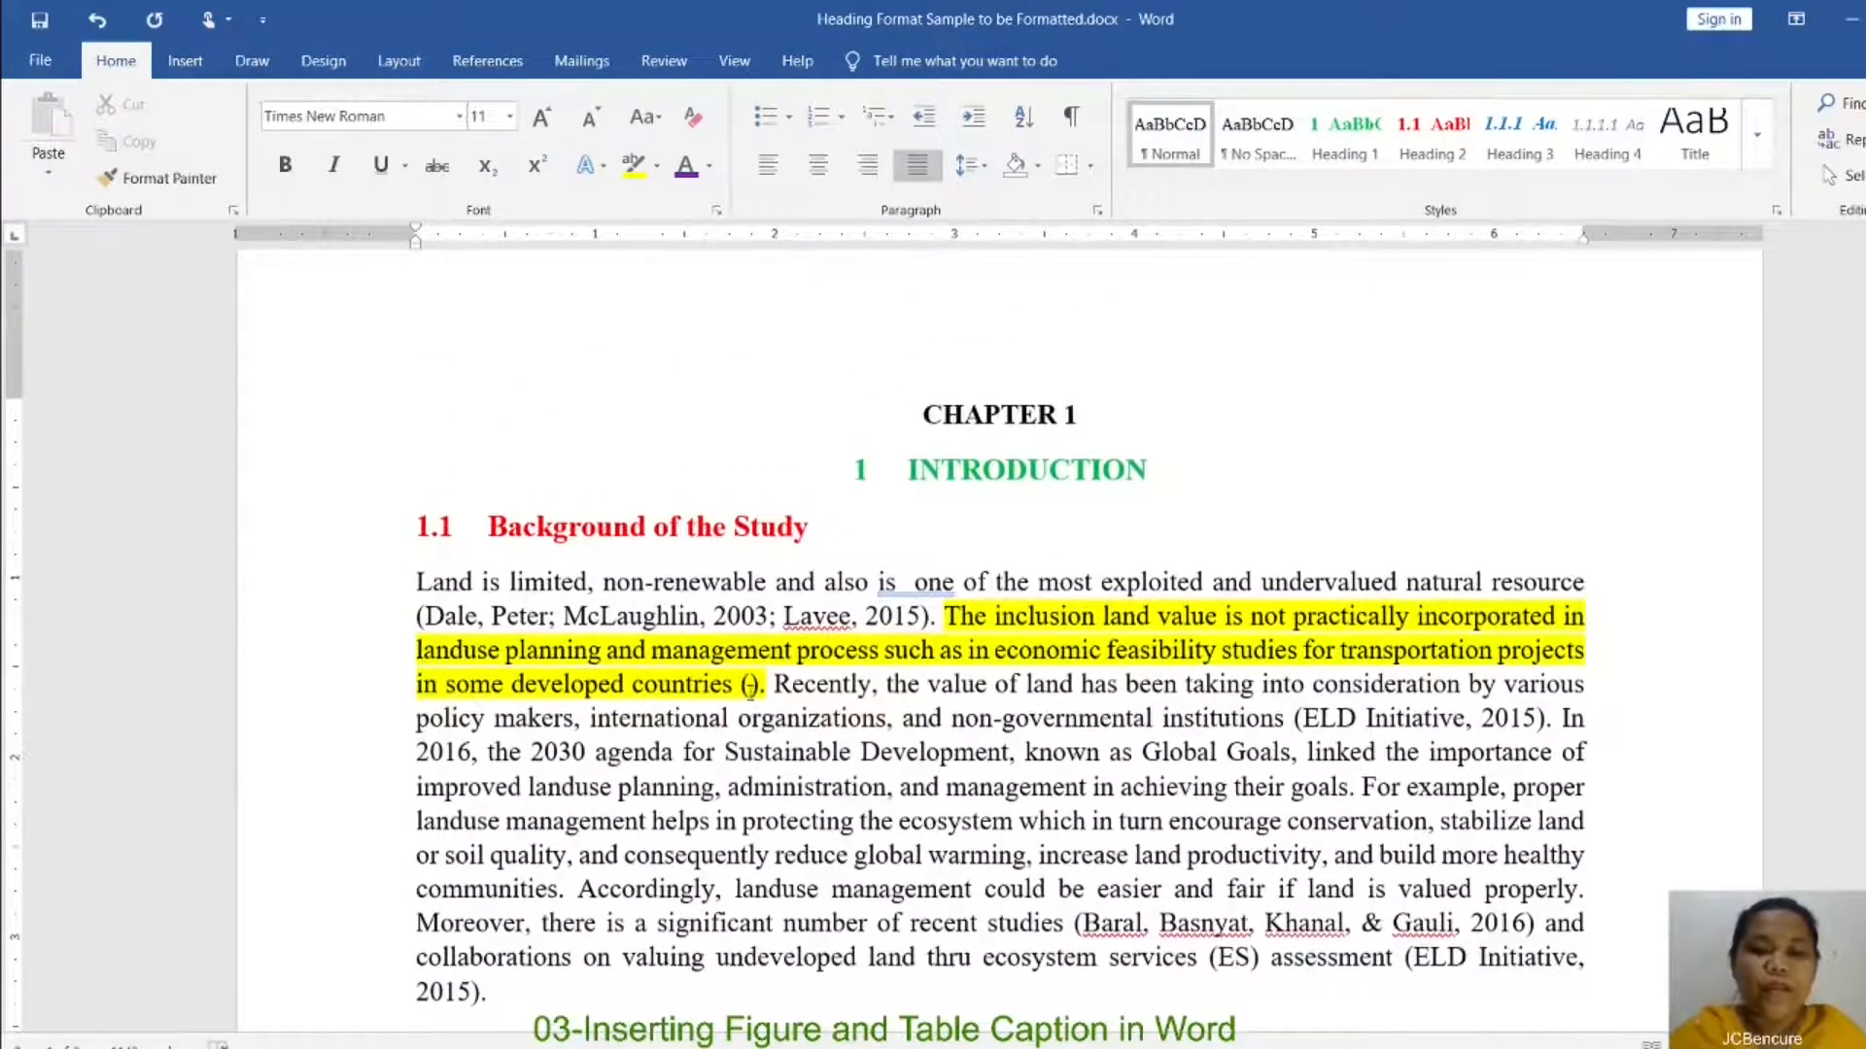
scroll(814, 714, "down", 3)
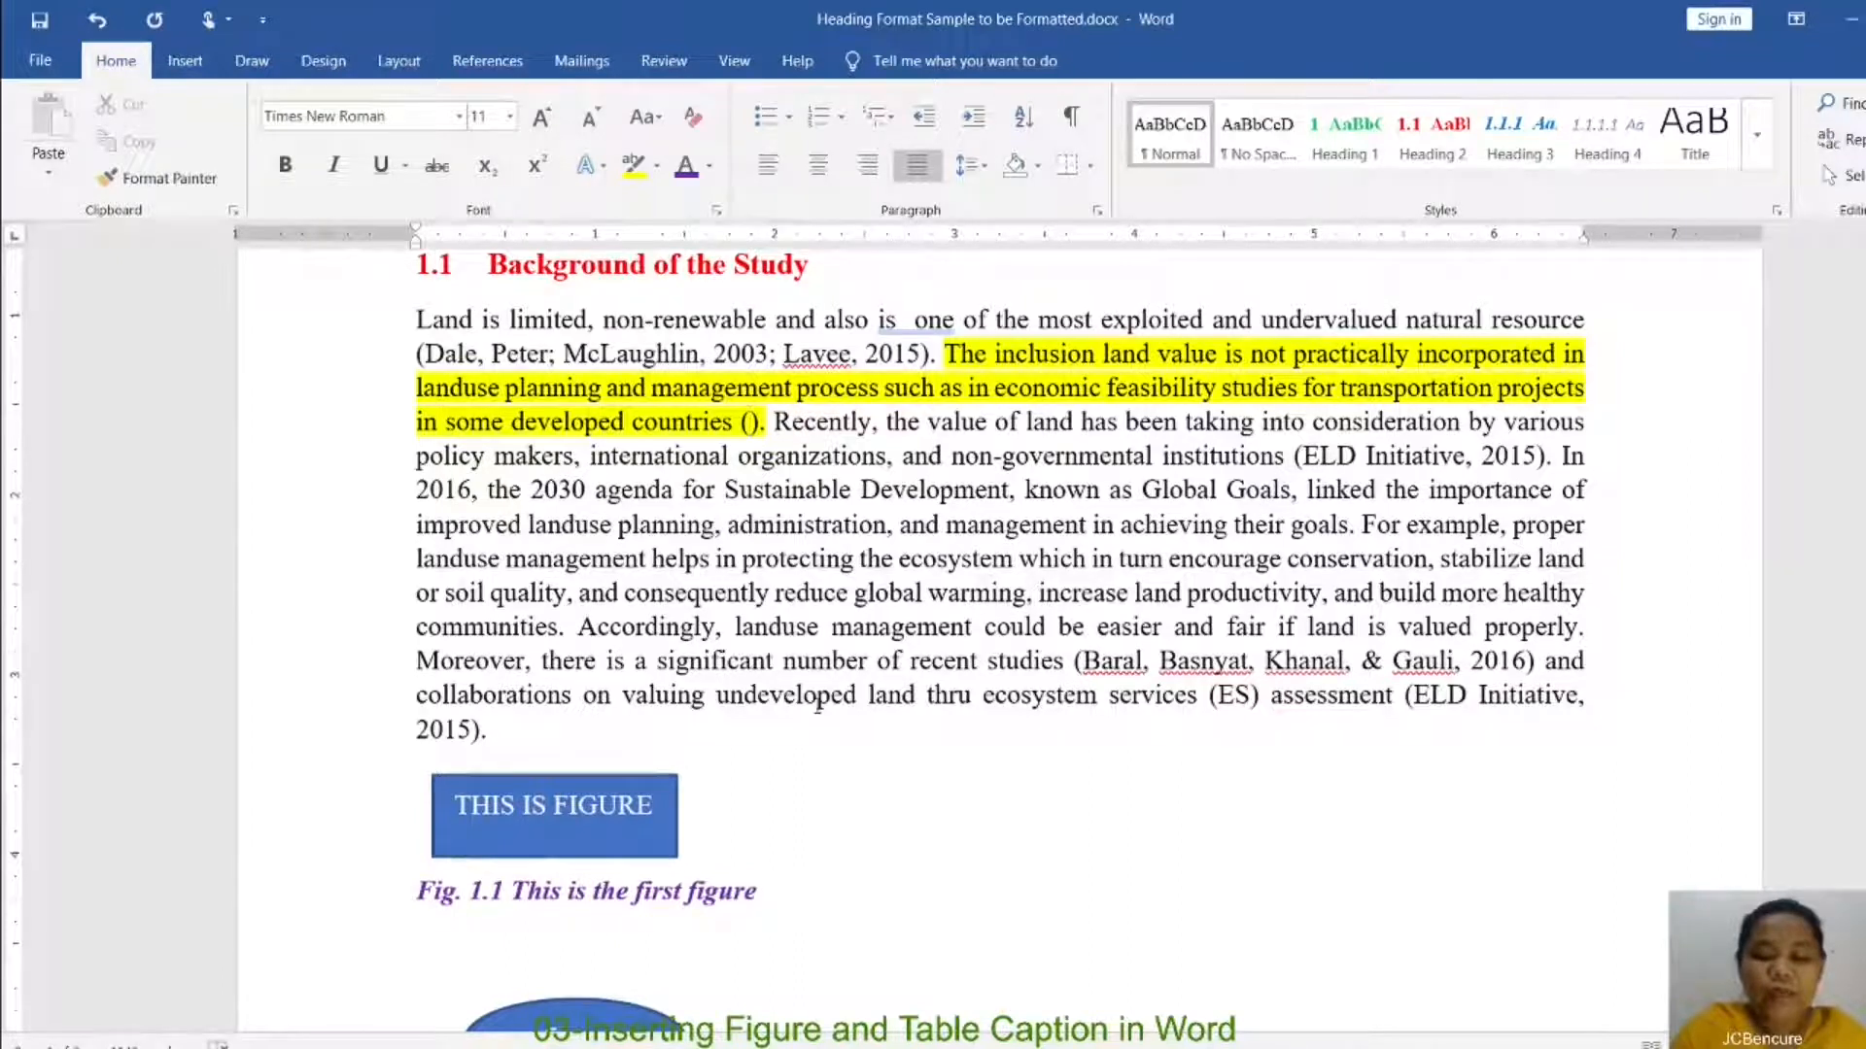
type("Figu")
type("re 1")
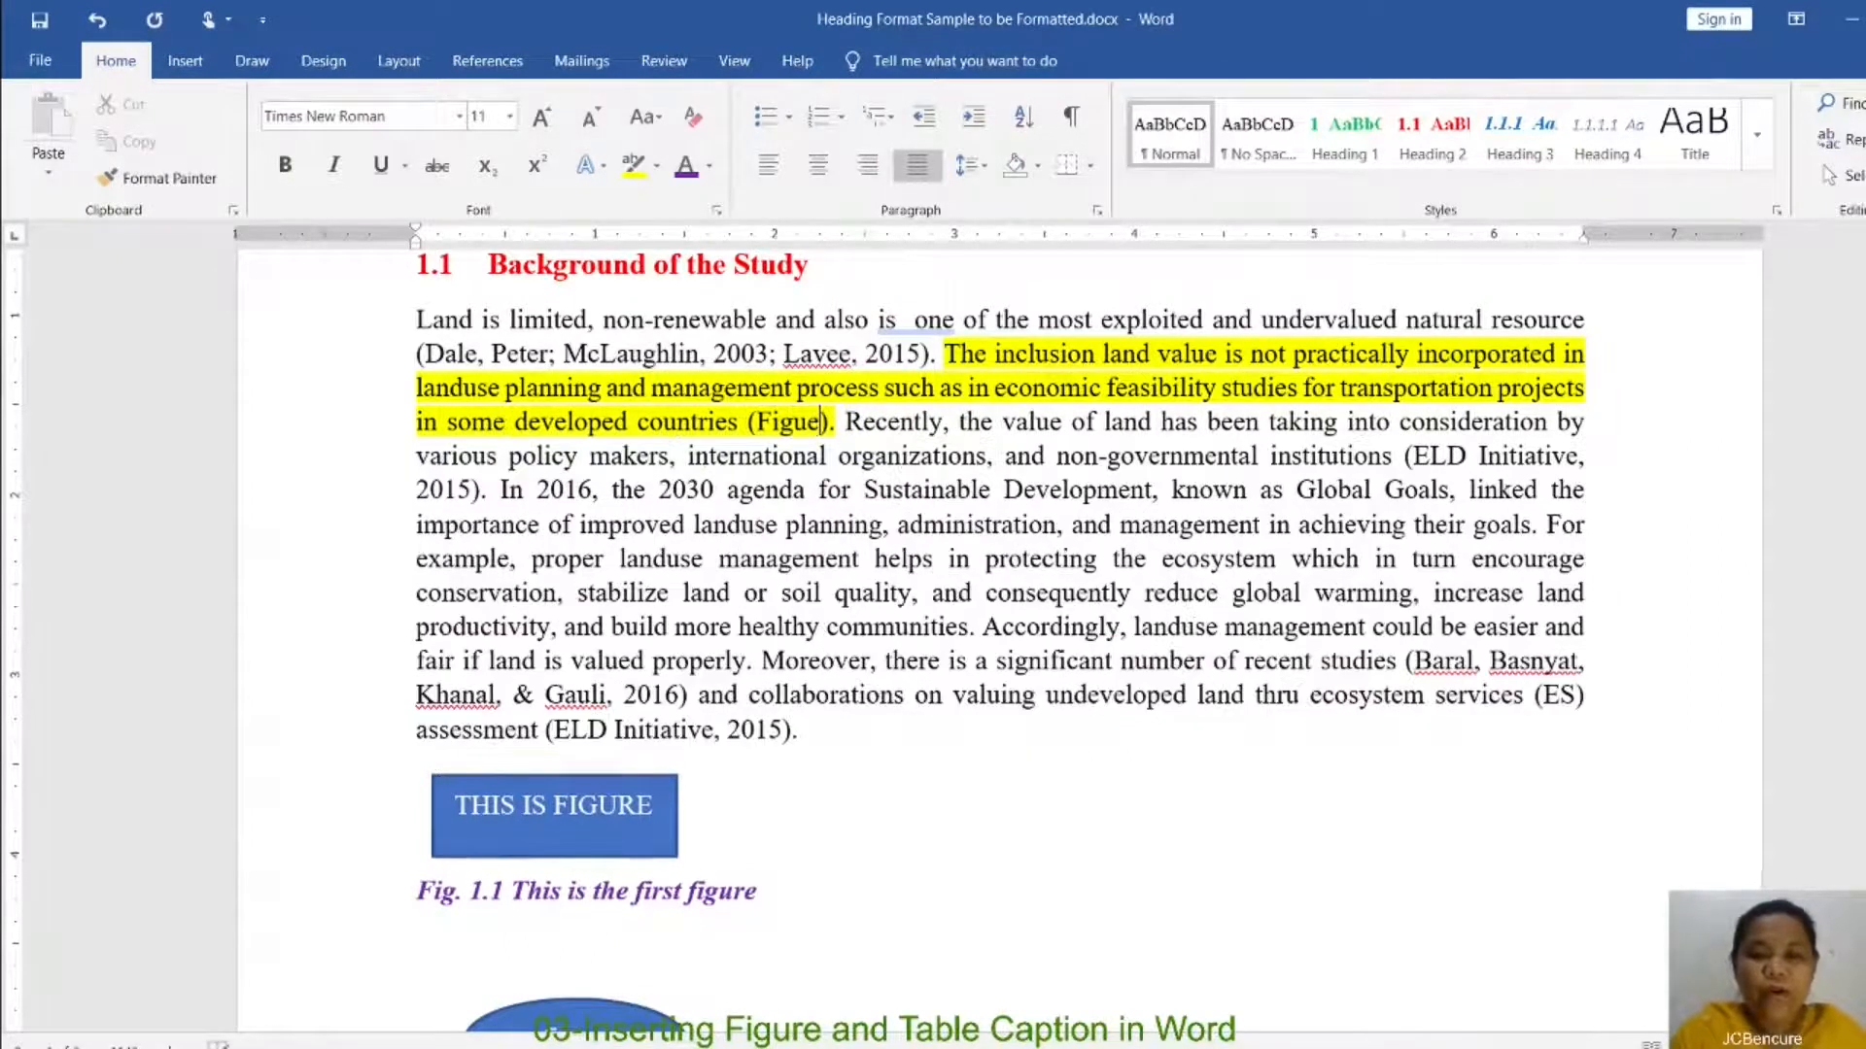
type(".1")
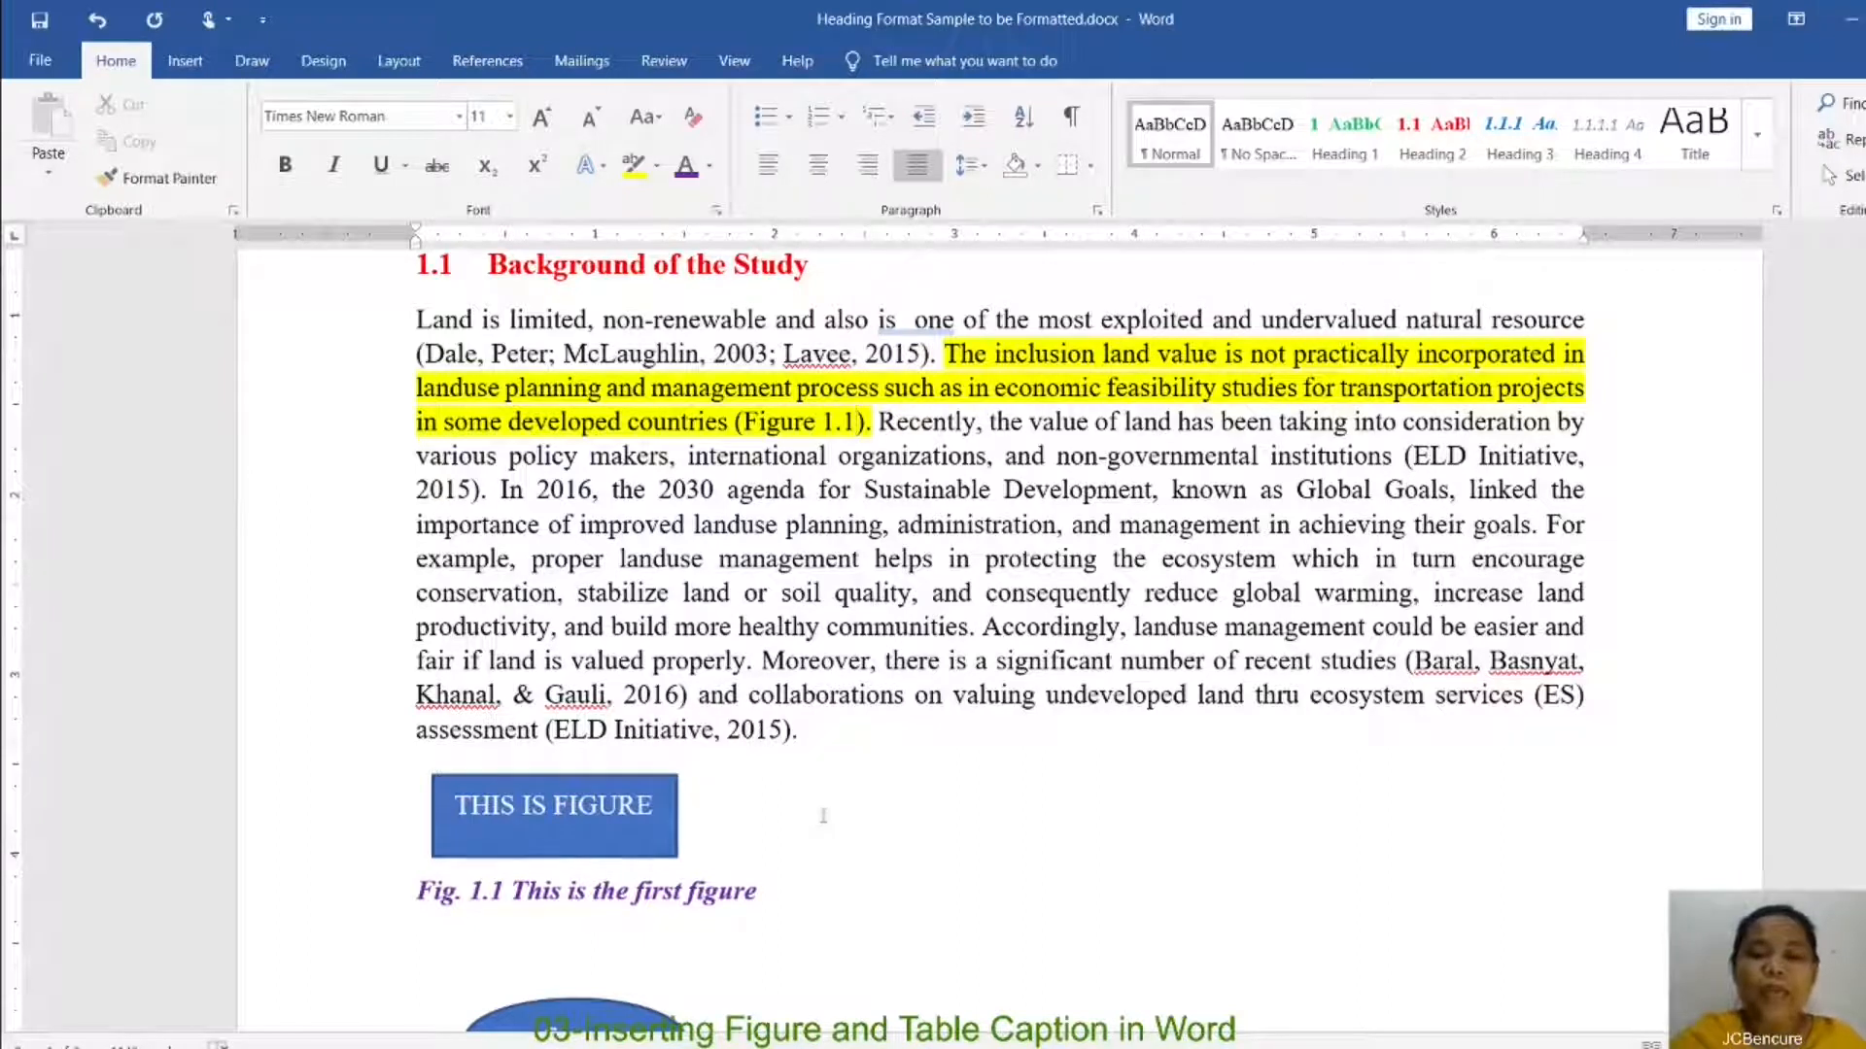
Step: Add ", as shown in" after "build more healthy communities" in the section 1.1 paragraph
left_click(971, 629)
type("(")
key("BackSpace")
key("BackSpace")
type(", as shown ")
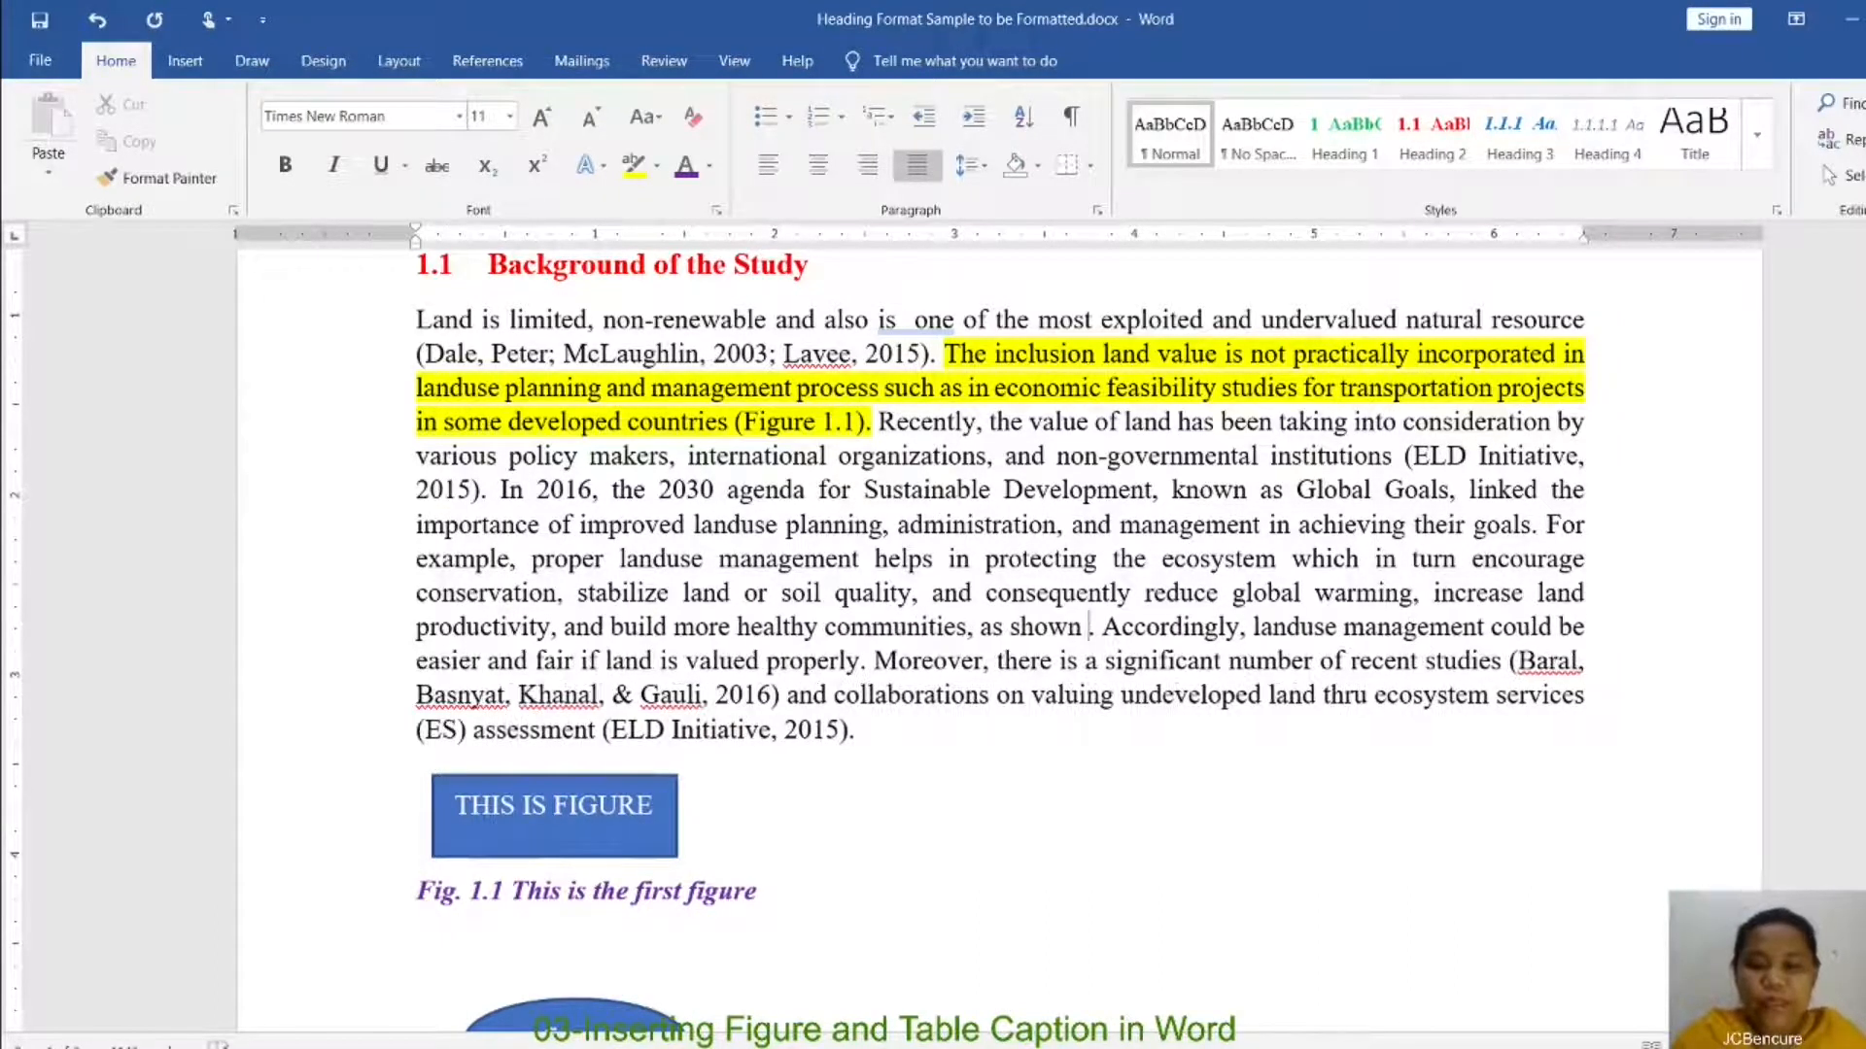
type("in")
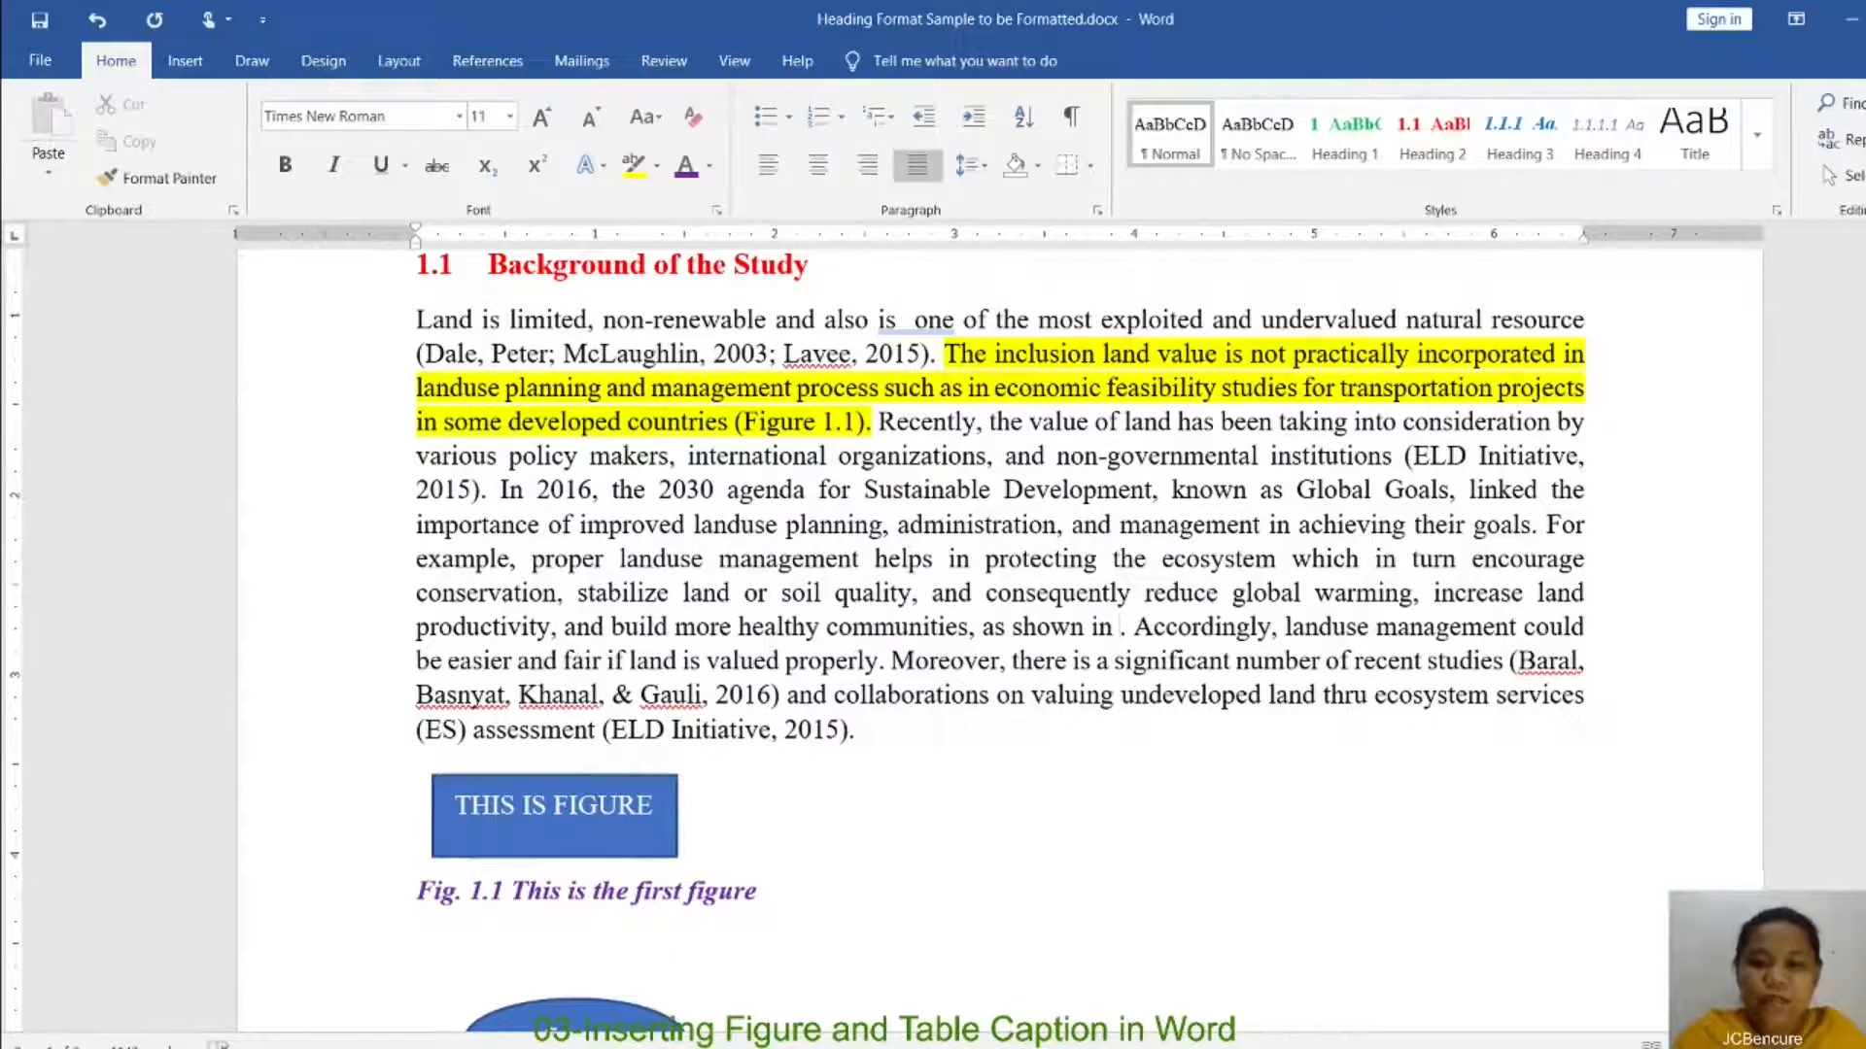
Step: Check the third figure's caption and add its label "Fig" after "as shown in" in section 1.1
scroll(1053, 780, "down", 6)
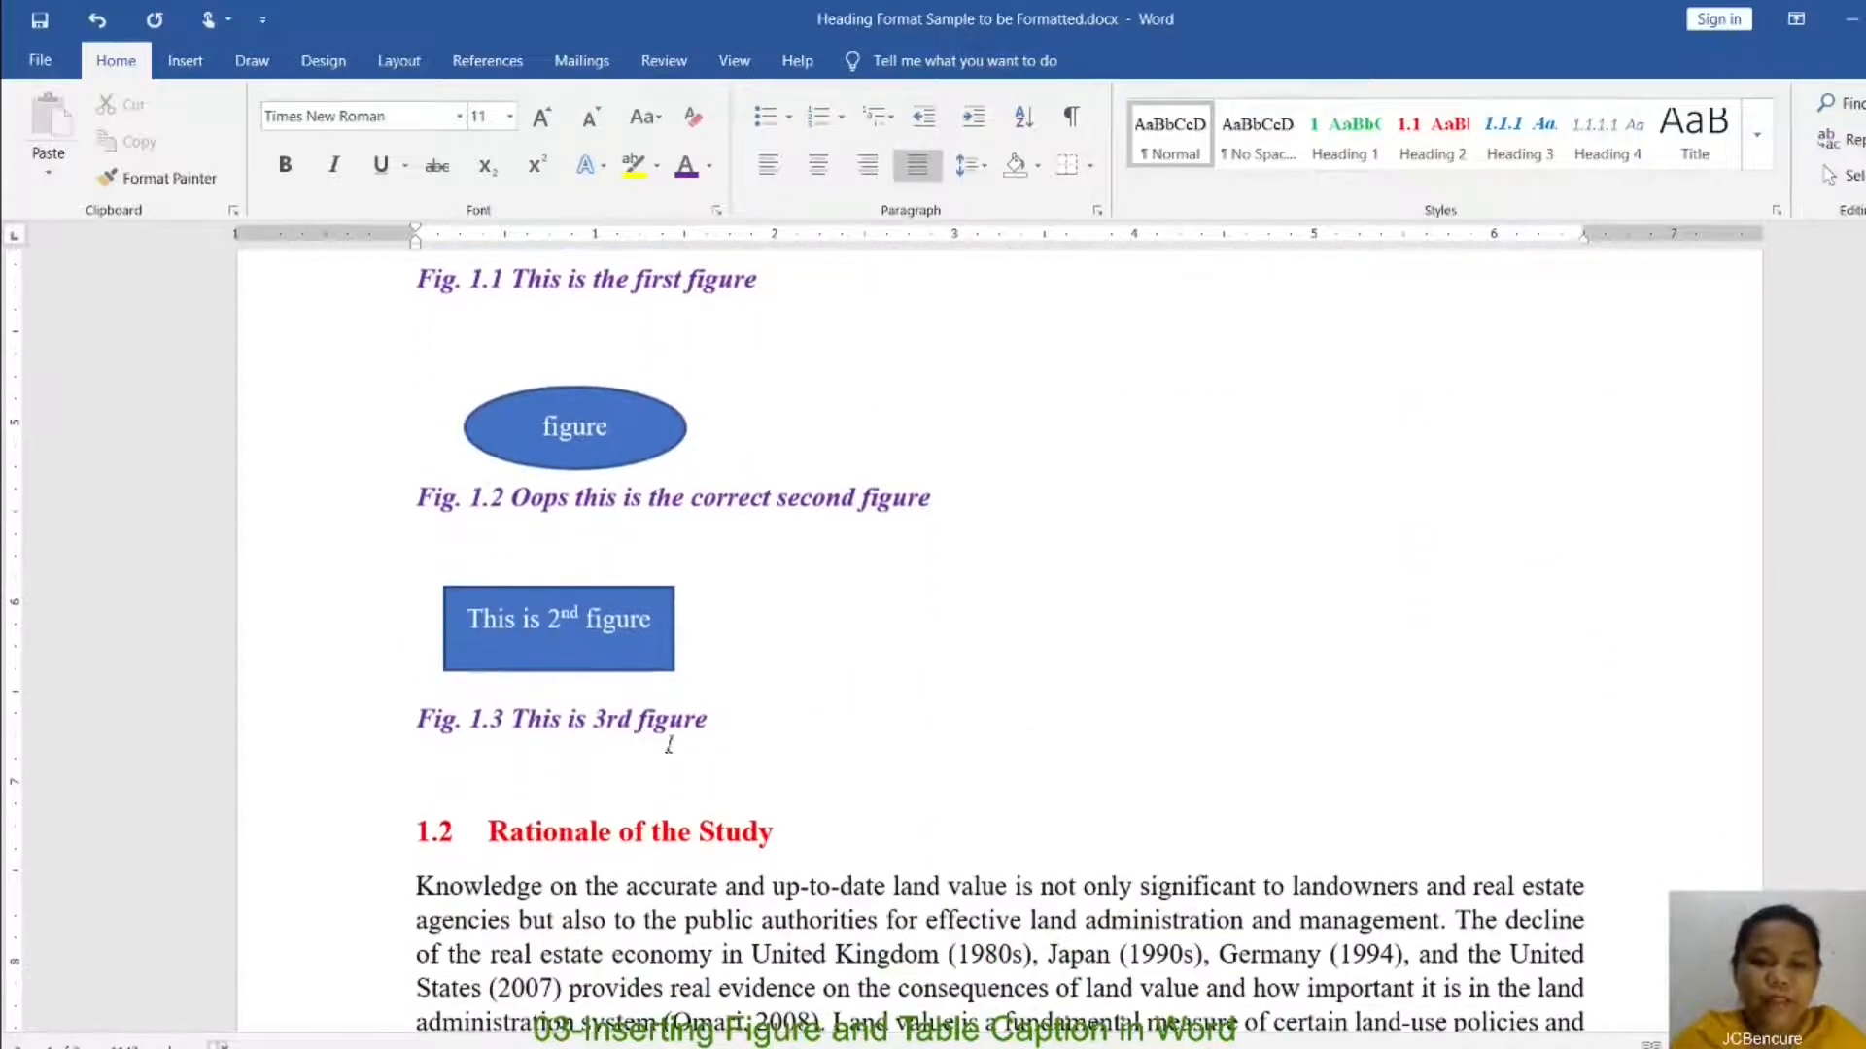
scroll(868, 617, "up", 6)
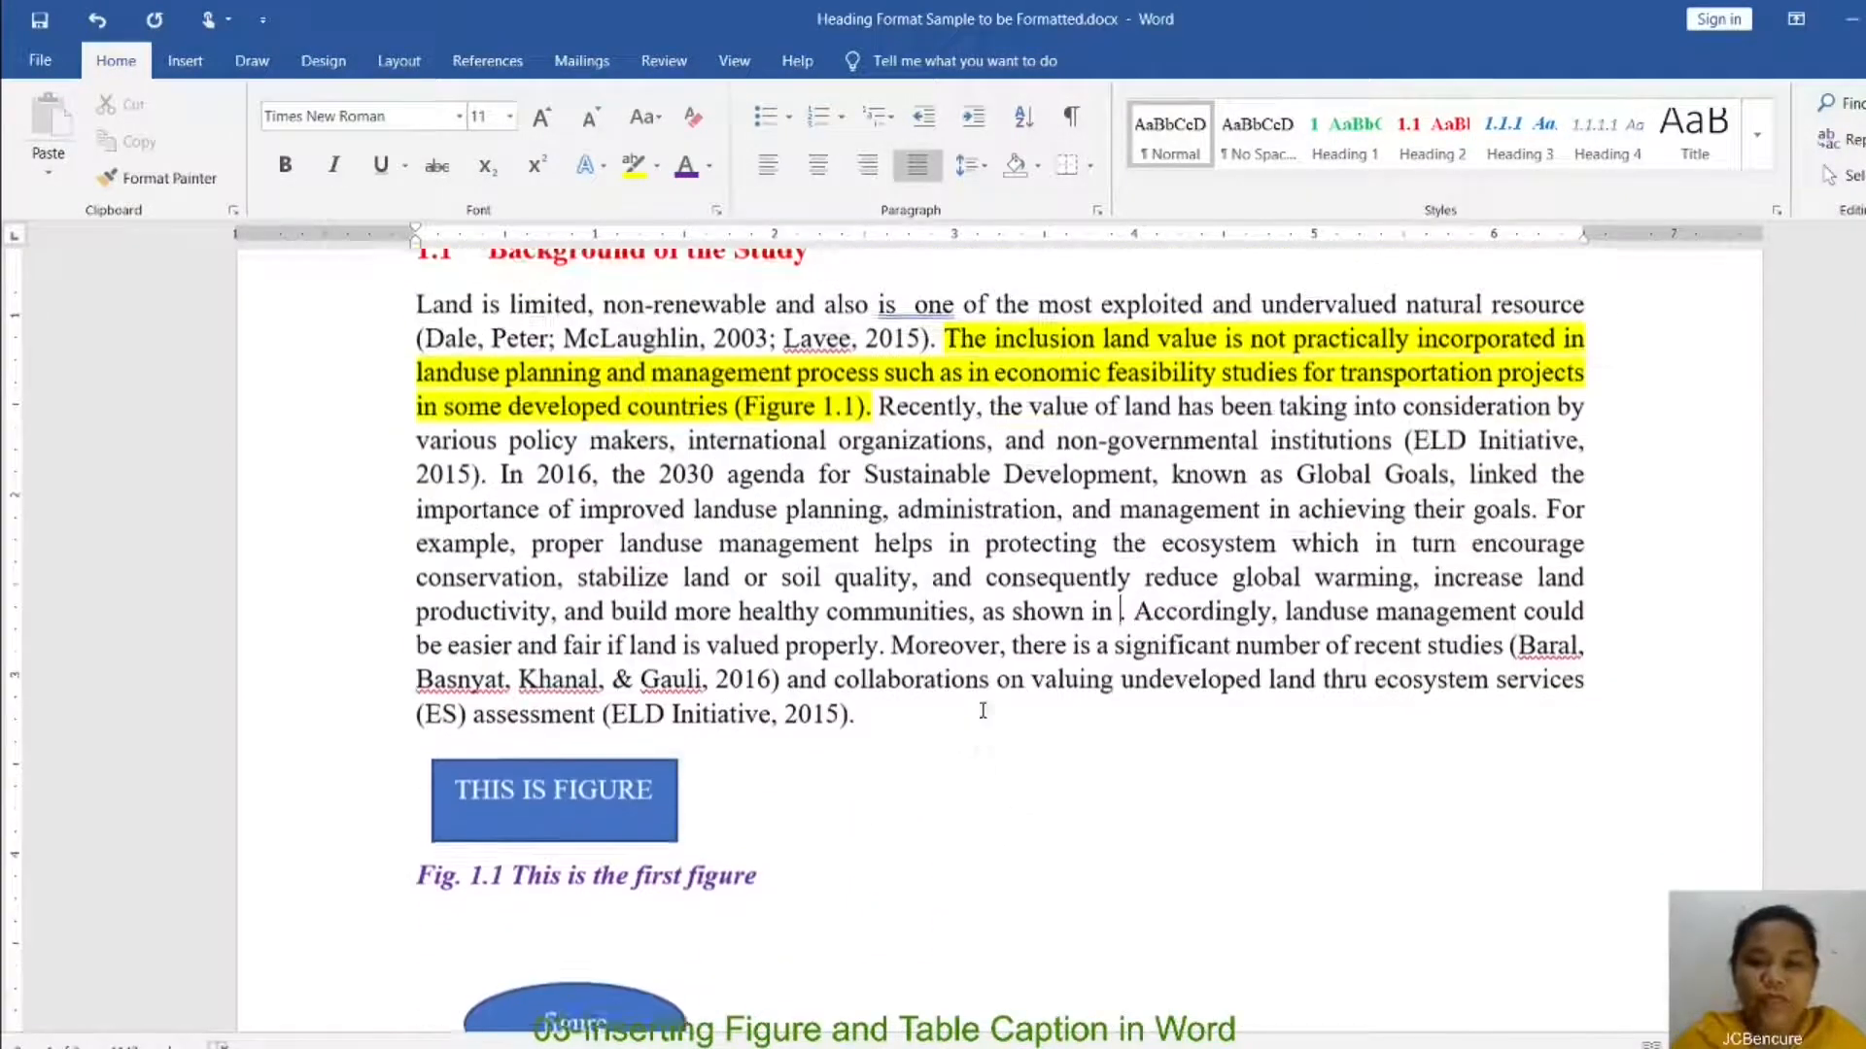
scroll(983, 711, "down", 6)
left_click_drag(715, 720, 416, 720)
scroll(1004, 749, "up", 10)
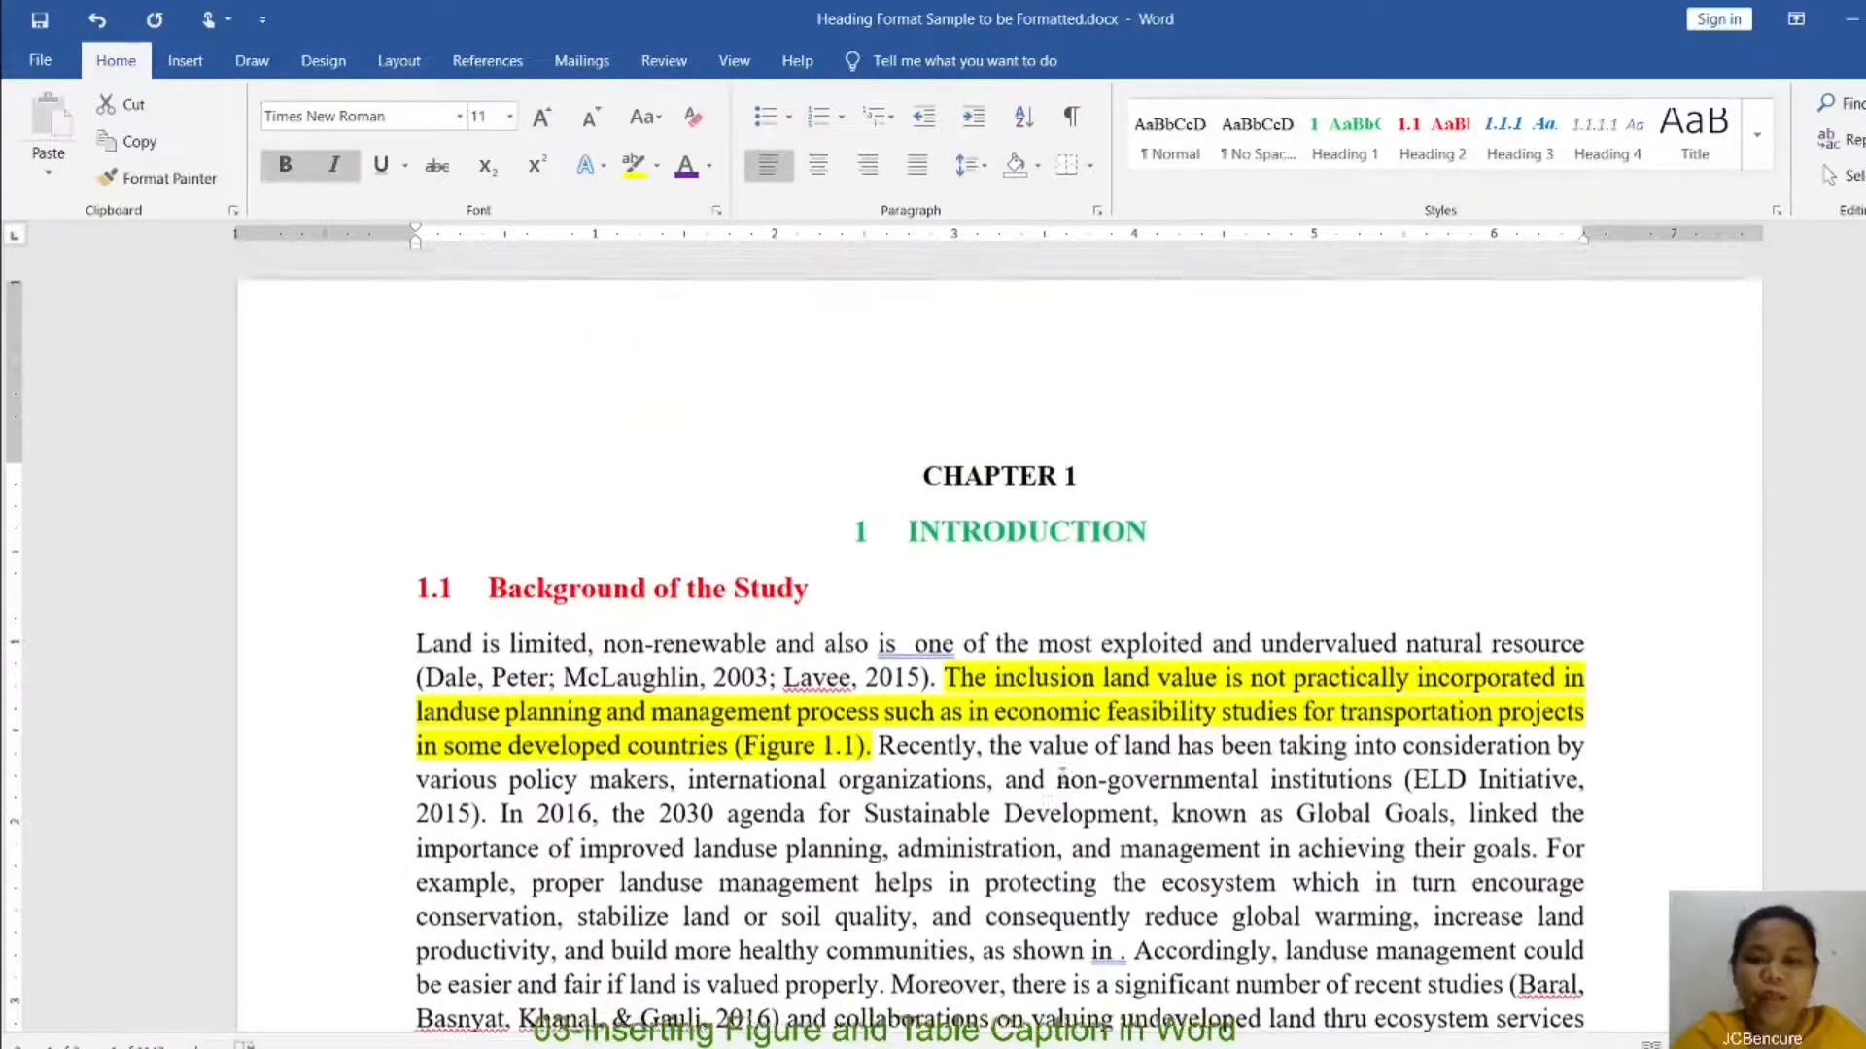
scroll(1063, 777, "down", 3)
left_click(1122, 693)
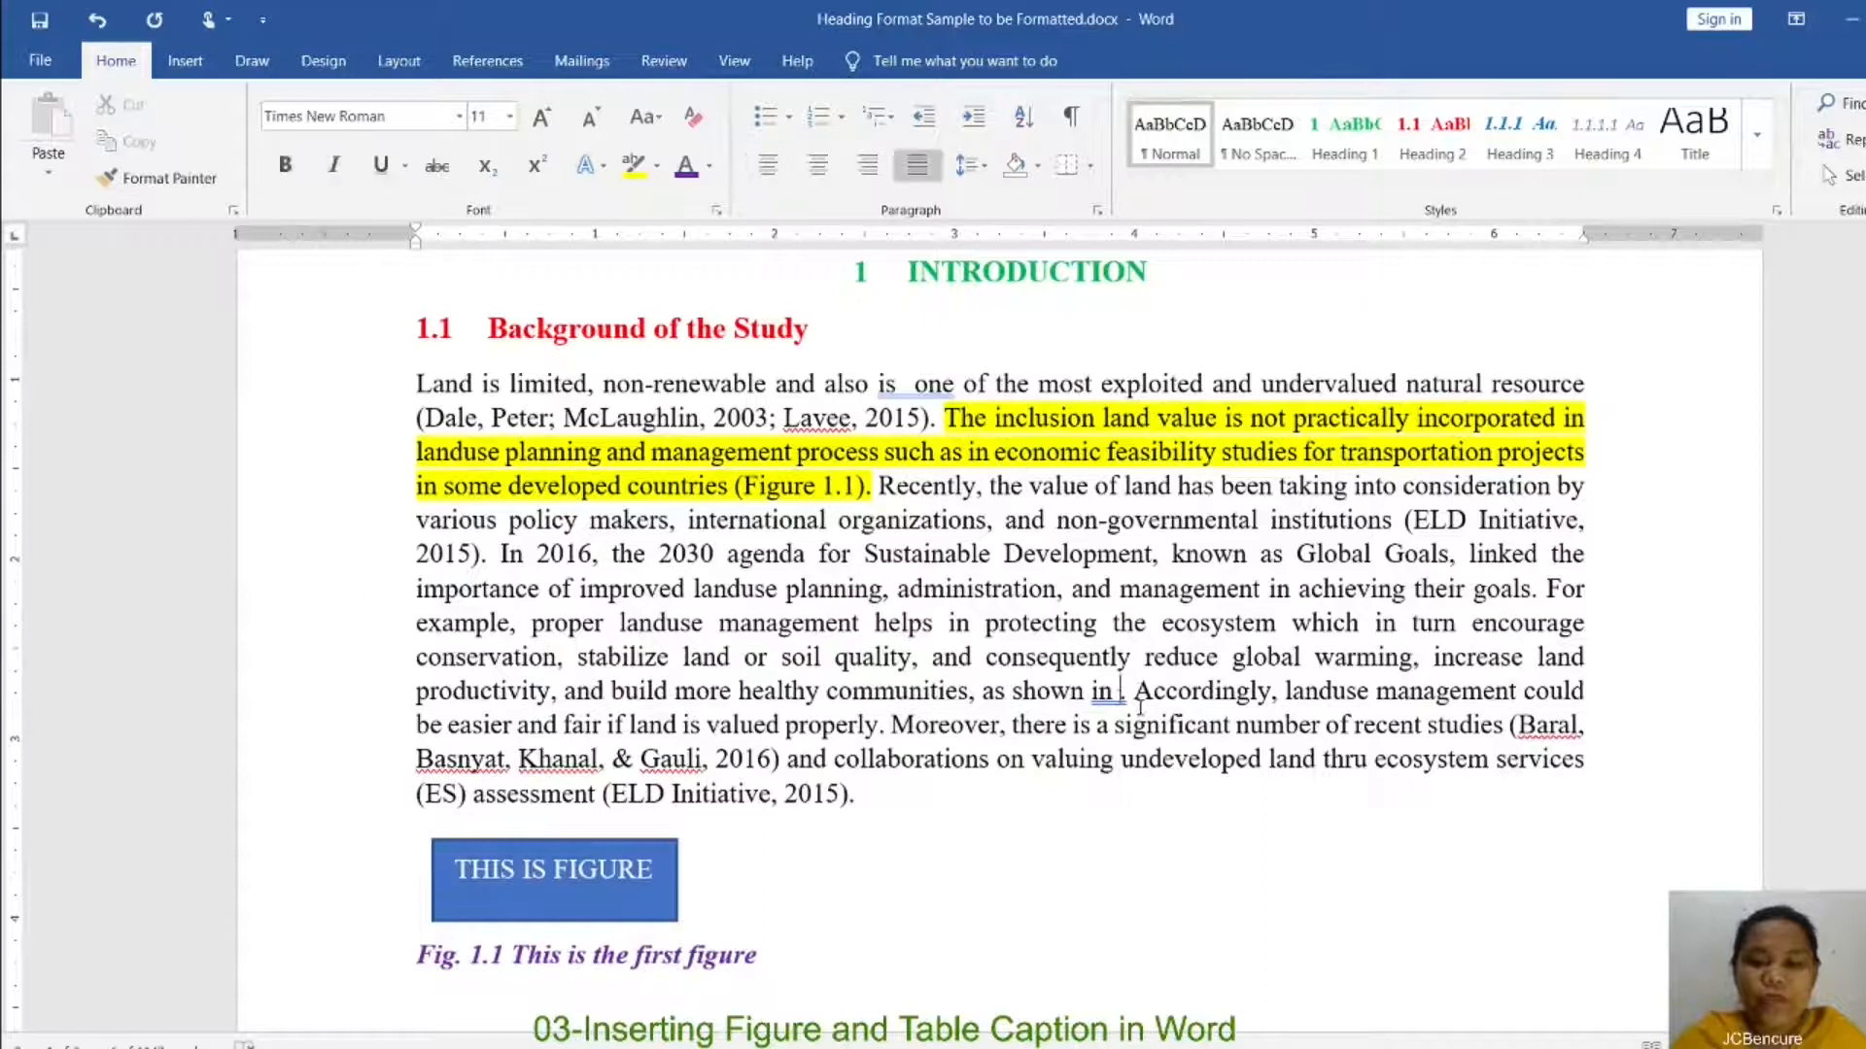
type("Fig")
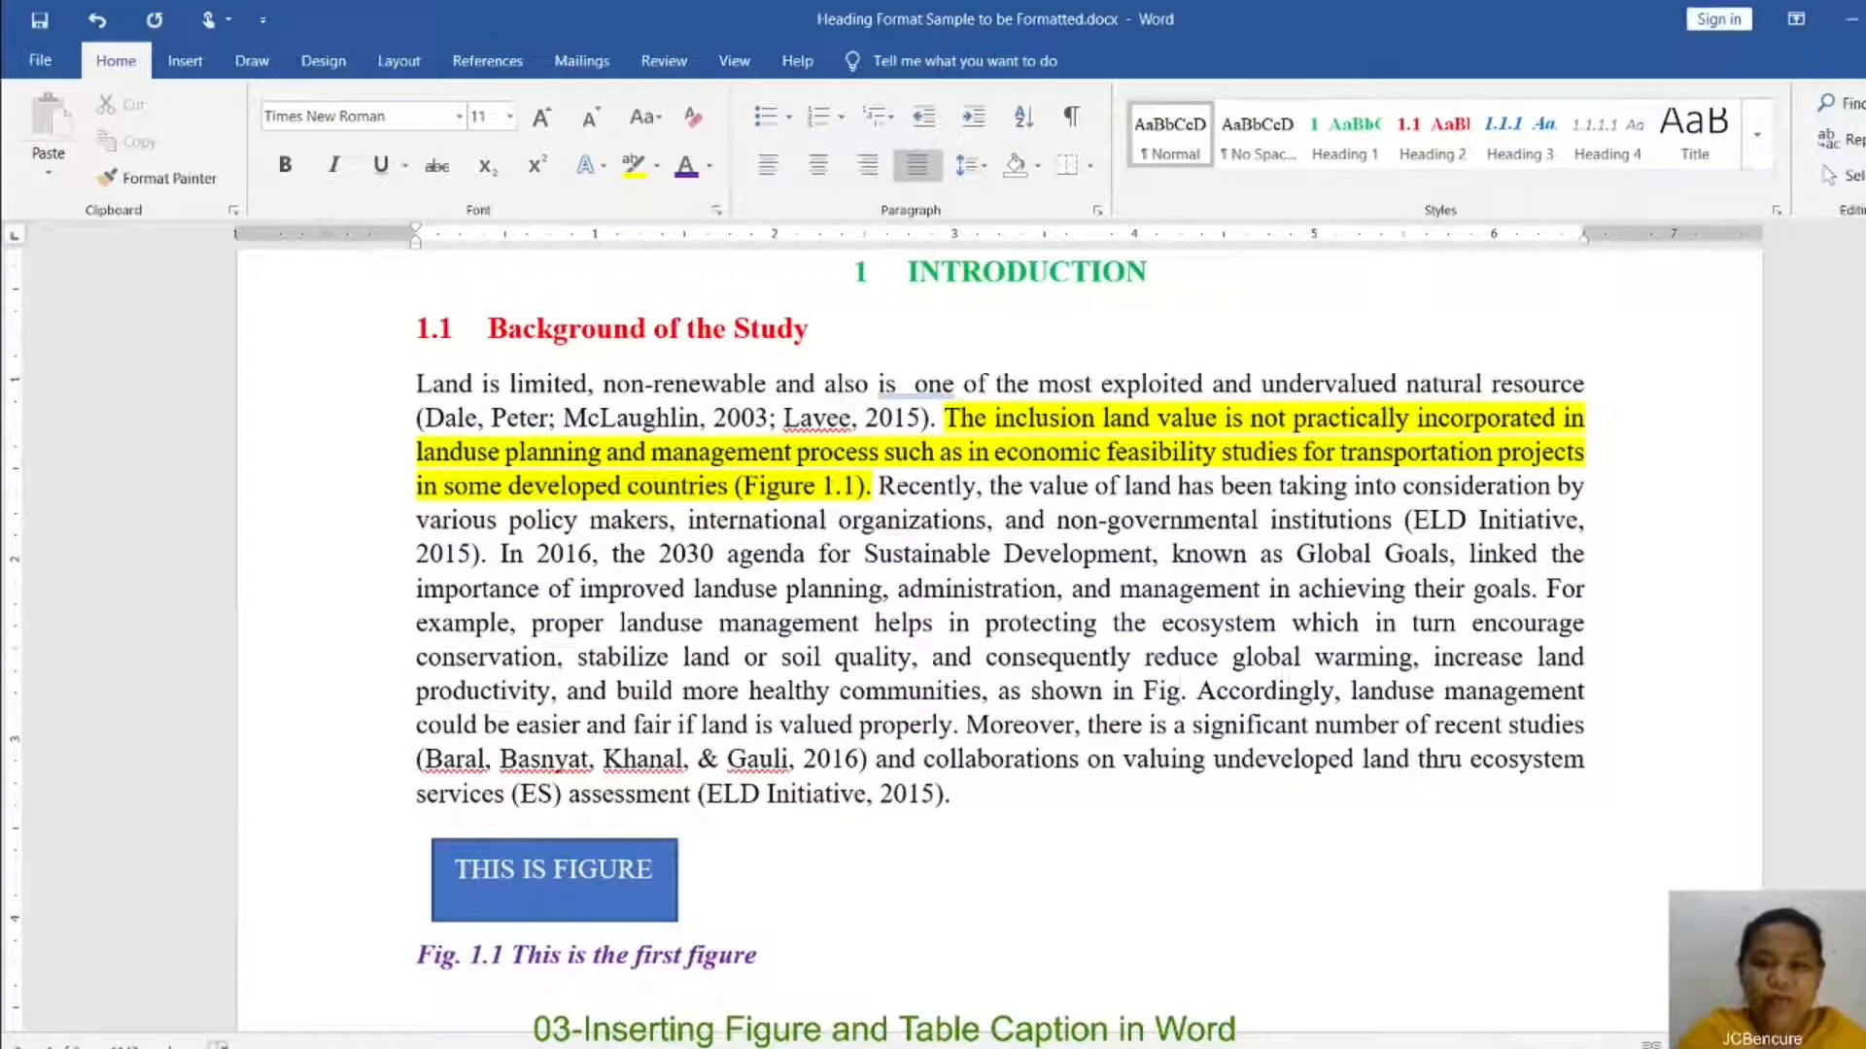
scroll(788, 473, "down", 3)
scroll(789, 473, "up", 3)
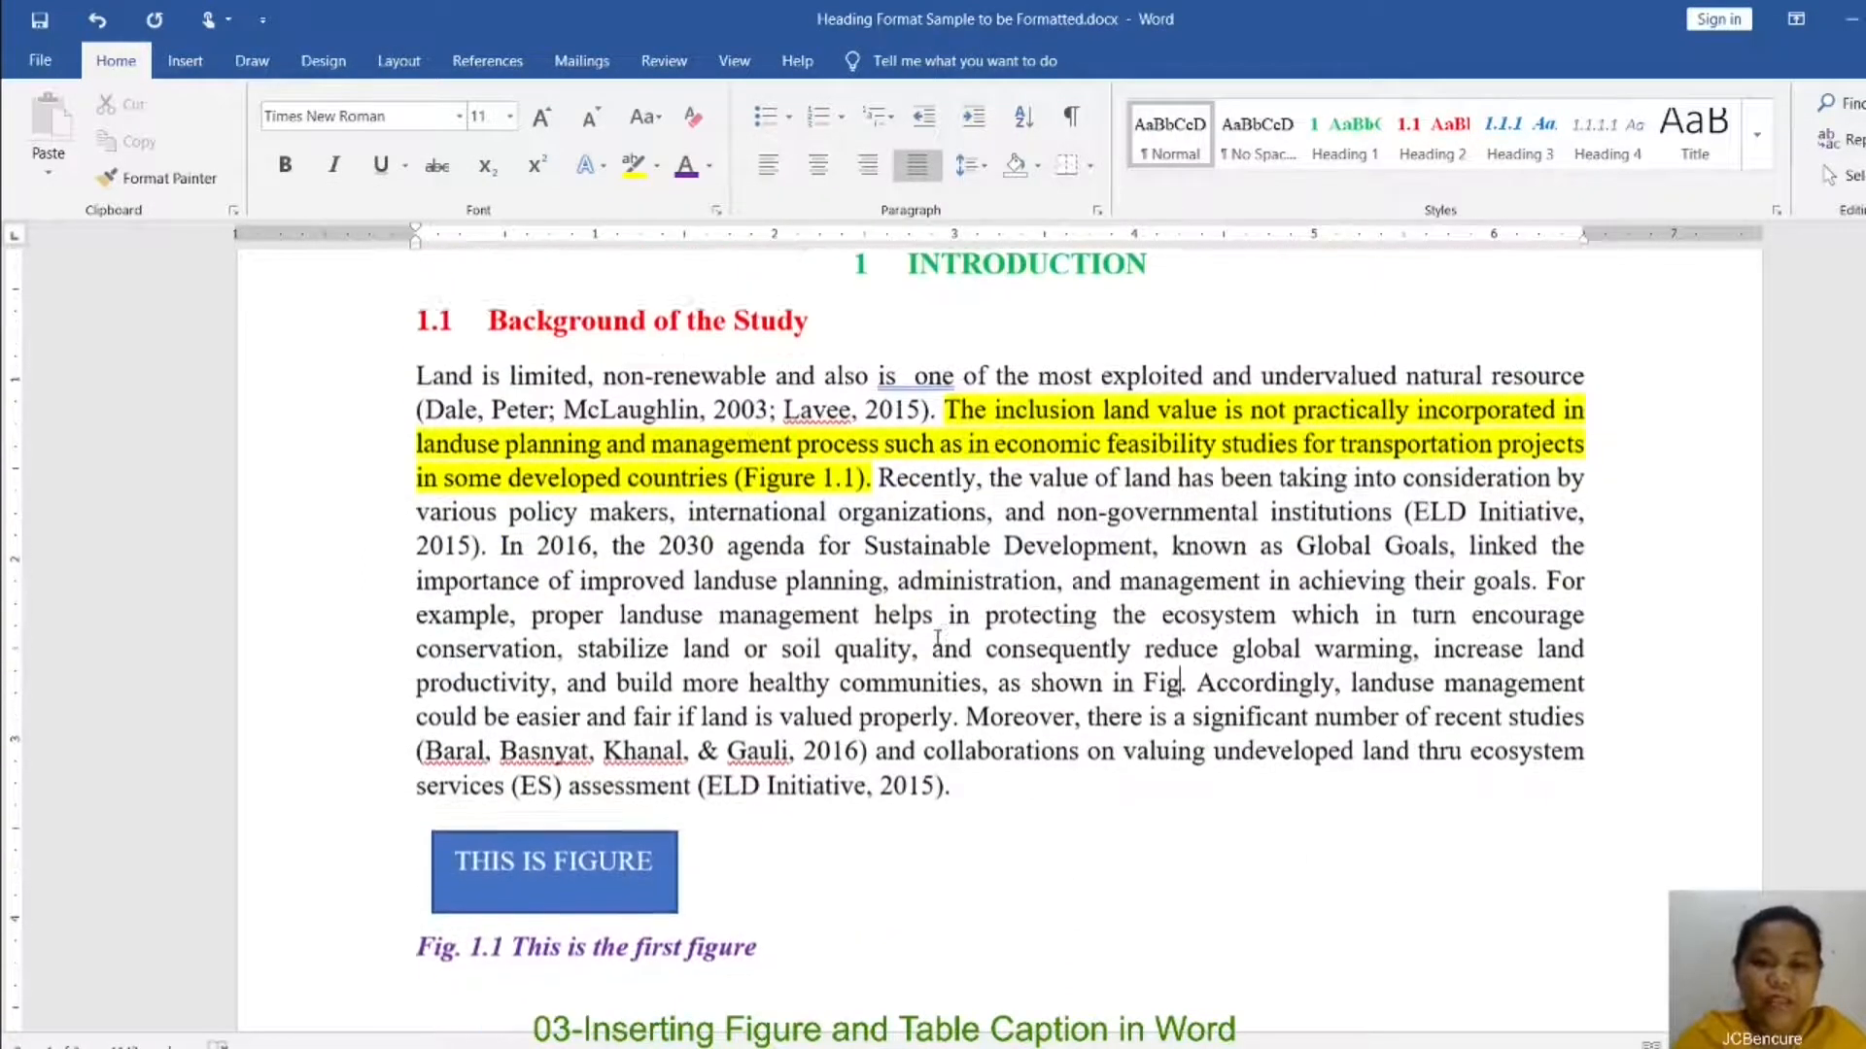
Step: Change the reference in parentheses in the highlighted sentence to "Fig. 1.1" to match the caption label
left_click(820, 489)
key("BackSpace")
key("BackSpace")
key("BackSpace")
key("BackSpace")
key("BackSpace")
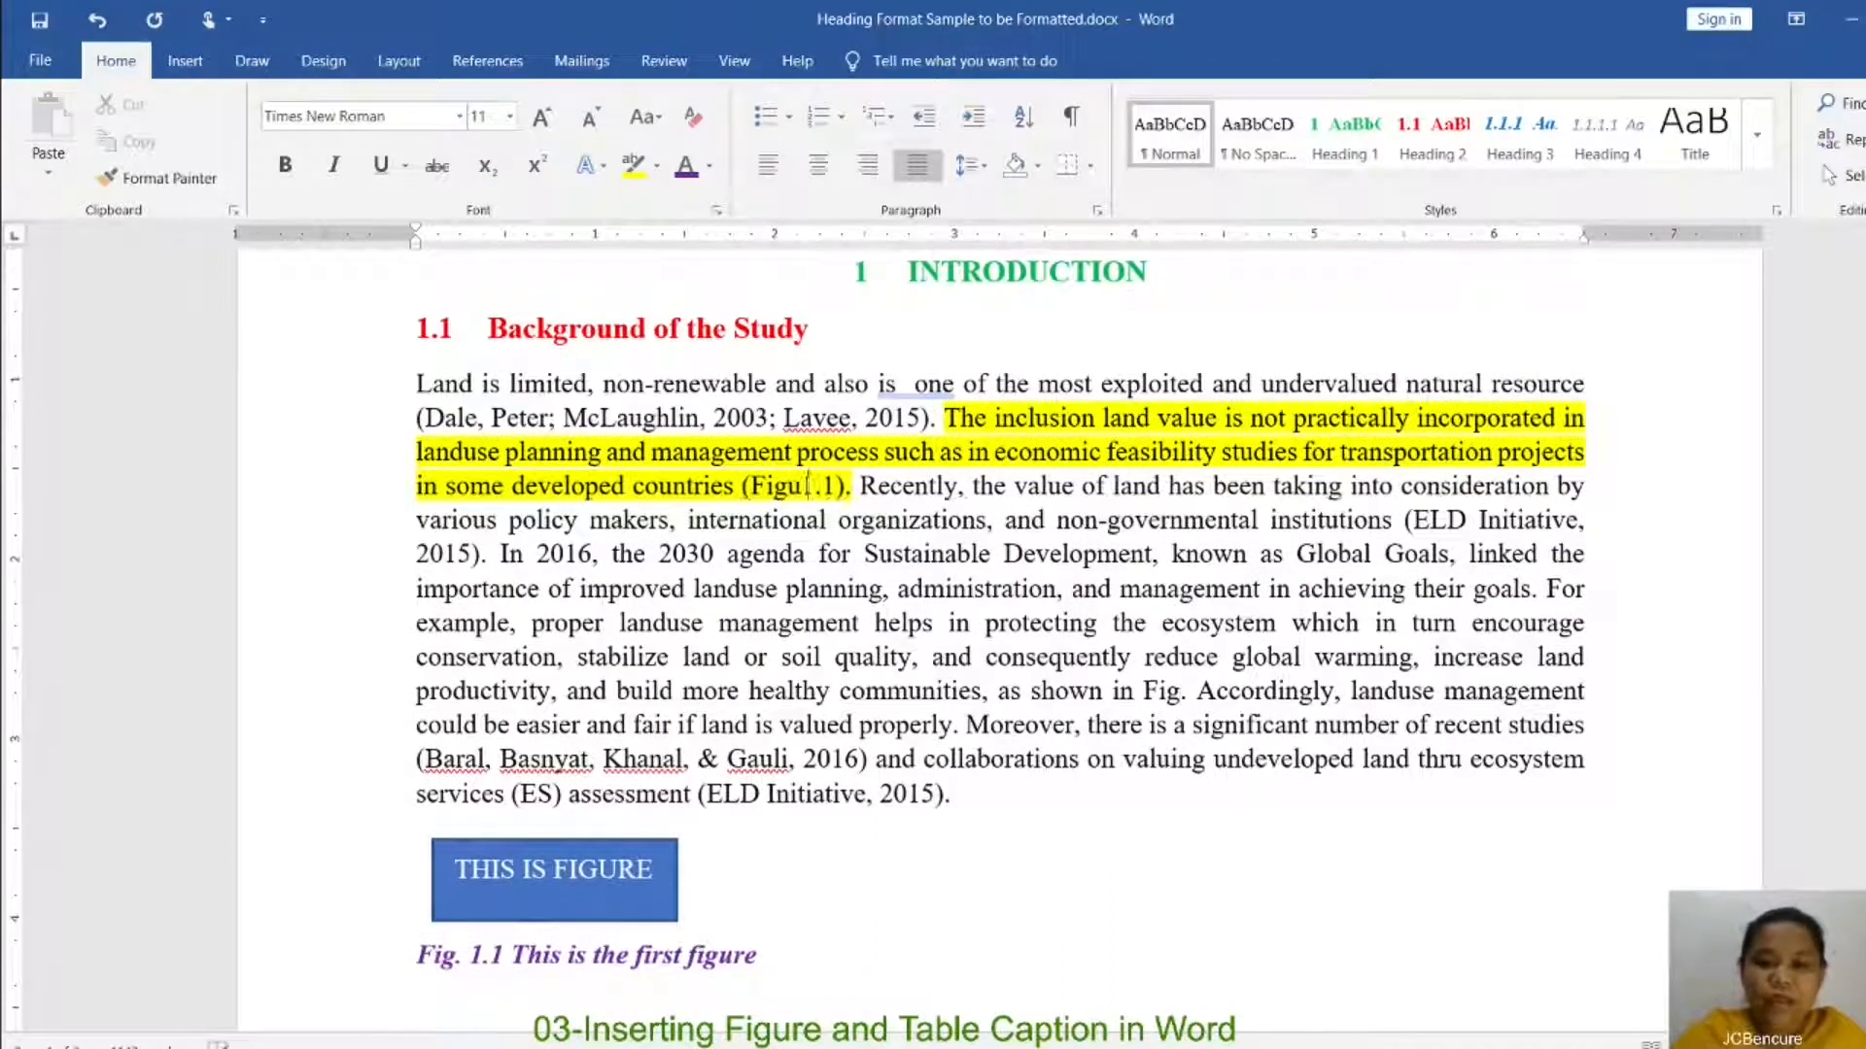
key("BackSpace")
type("ig. 1")
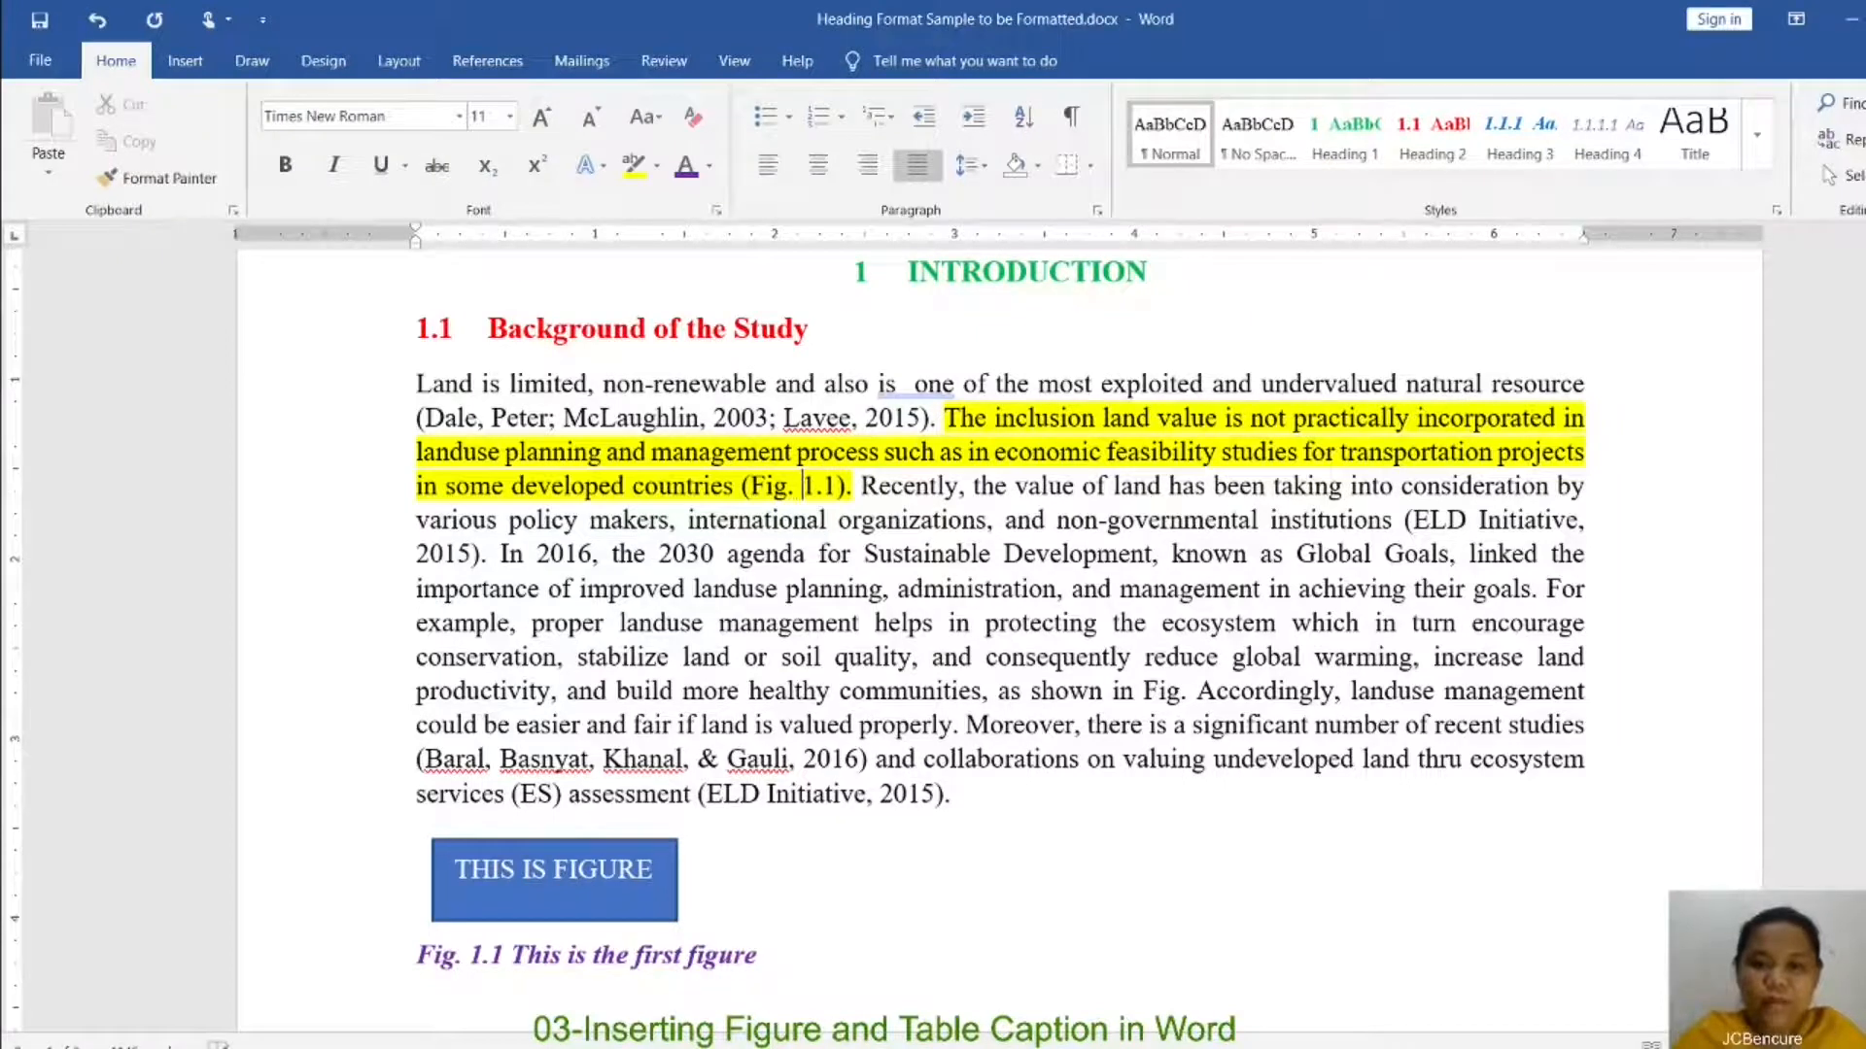
Step: Complete the second in-text reference as "Fig. 1.3" and highlight its sentence, starting at "For example", in yellow
left_click(1184, 692)
type("1.3.")
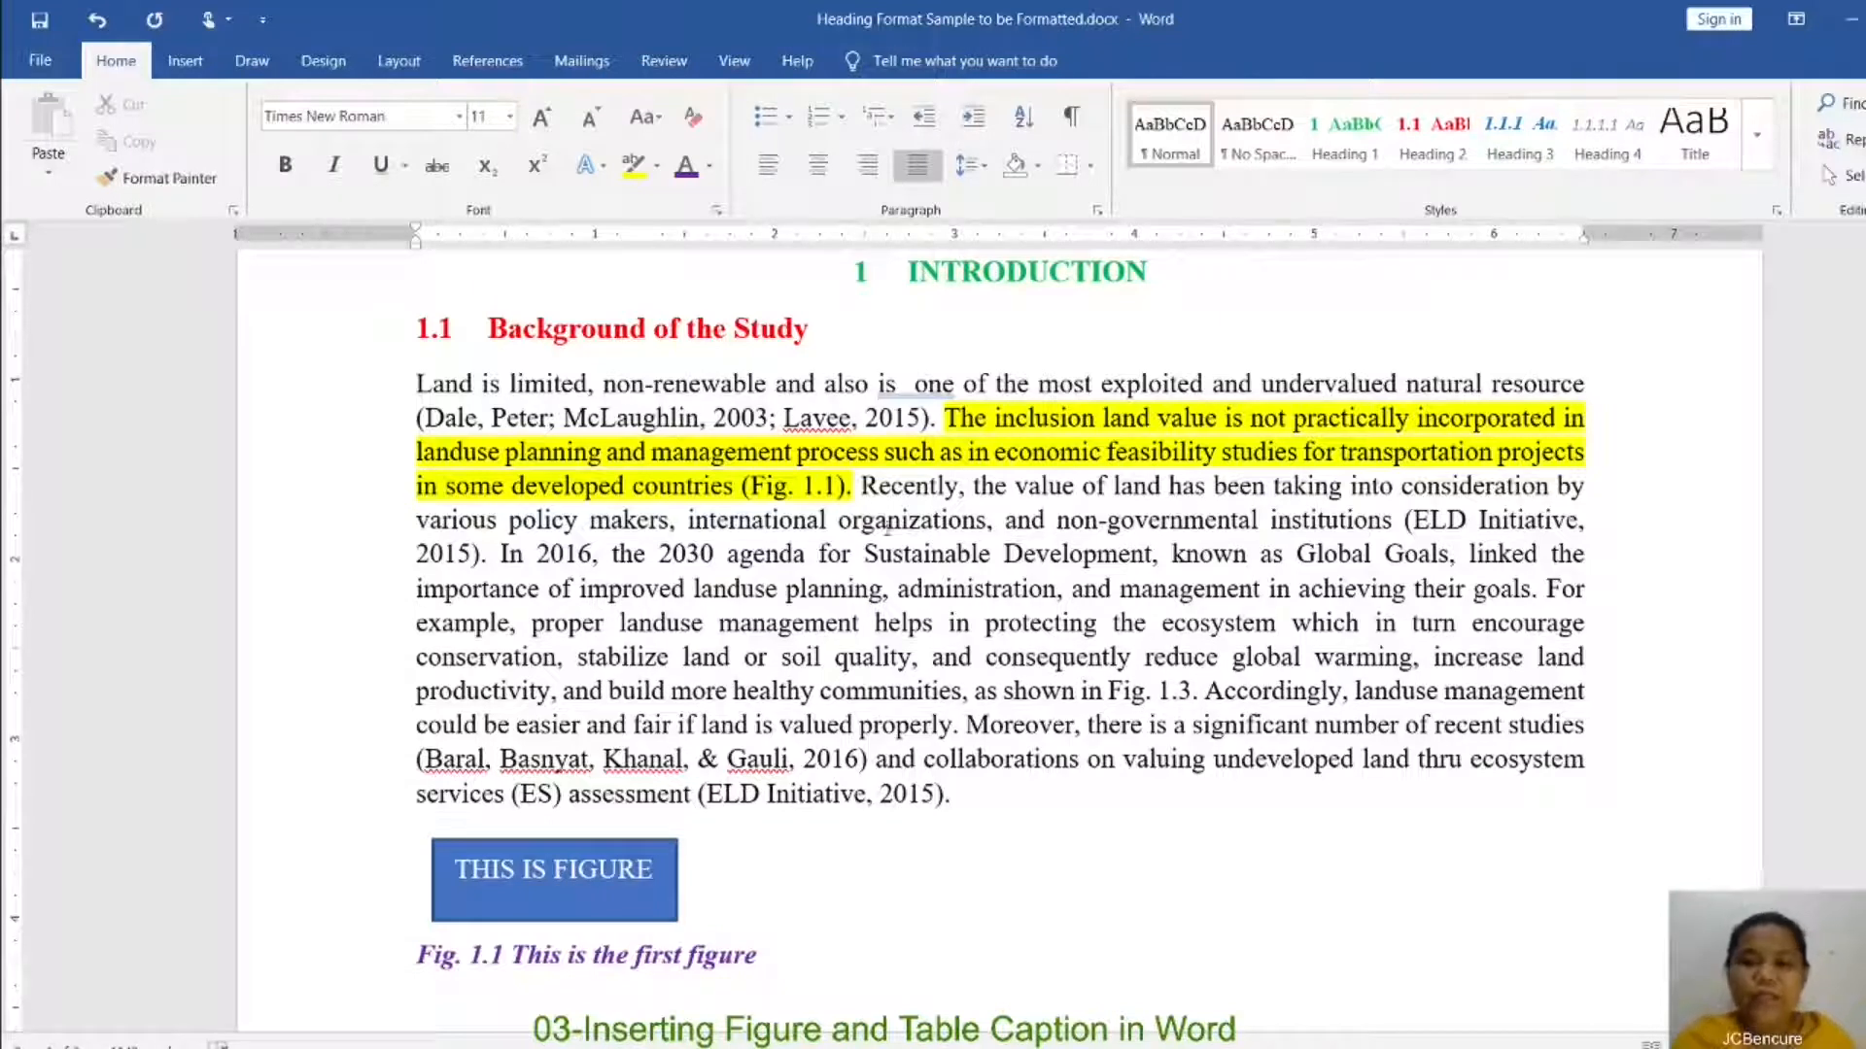
scroll(893, 504, "down", 2)
scroll(1030, 531, "up", 1)
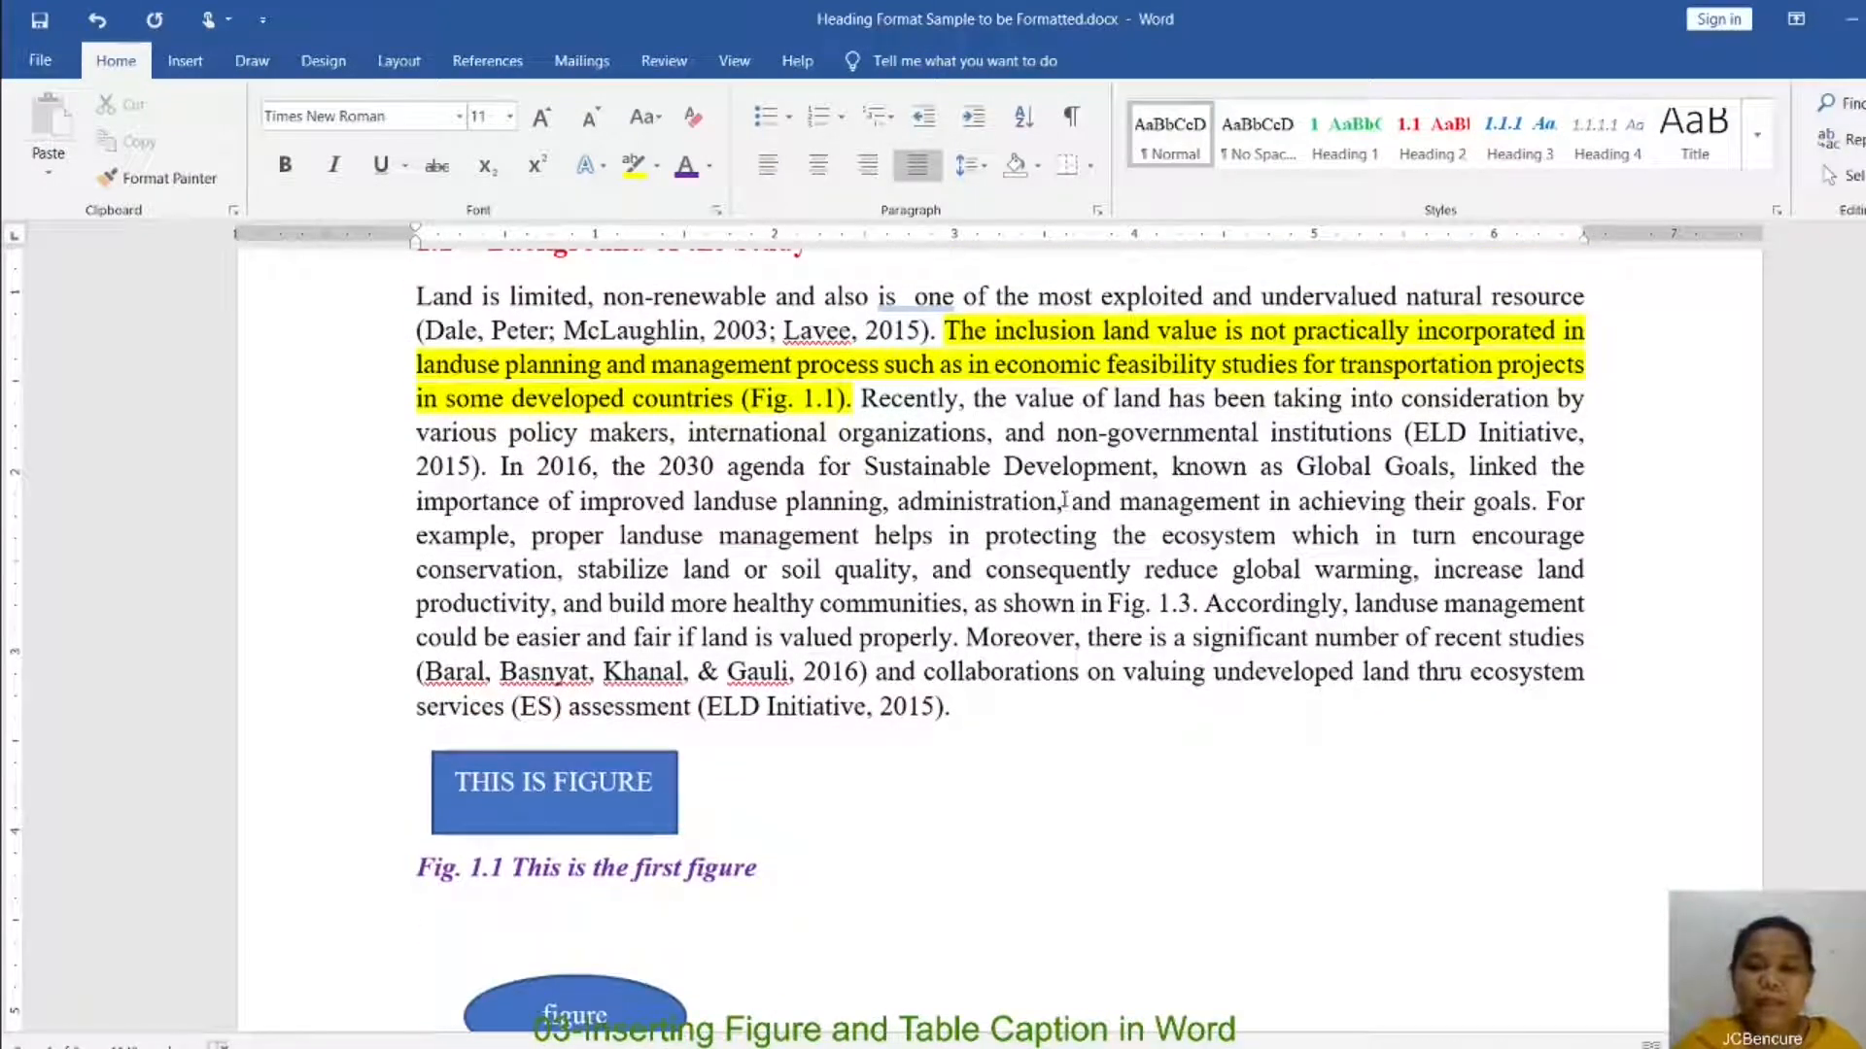
left_click_drag(1193, 603, 1538, 501)
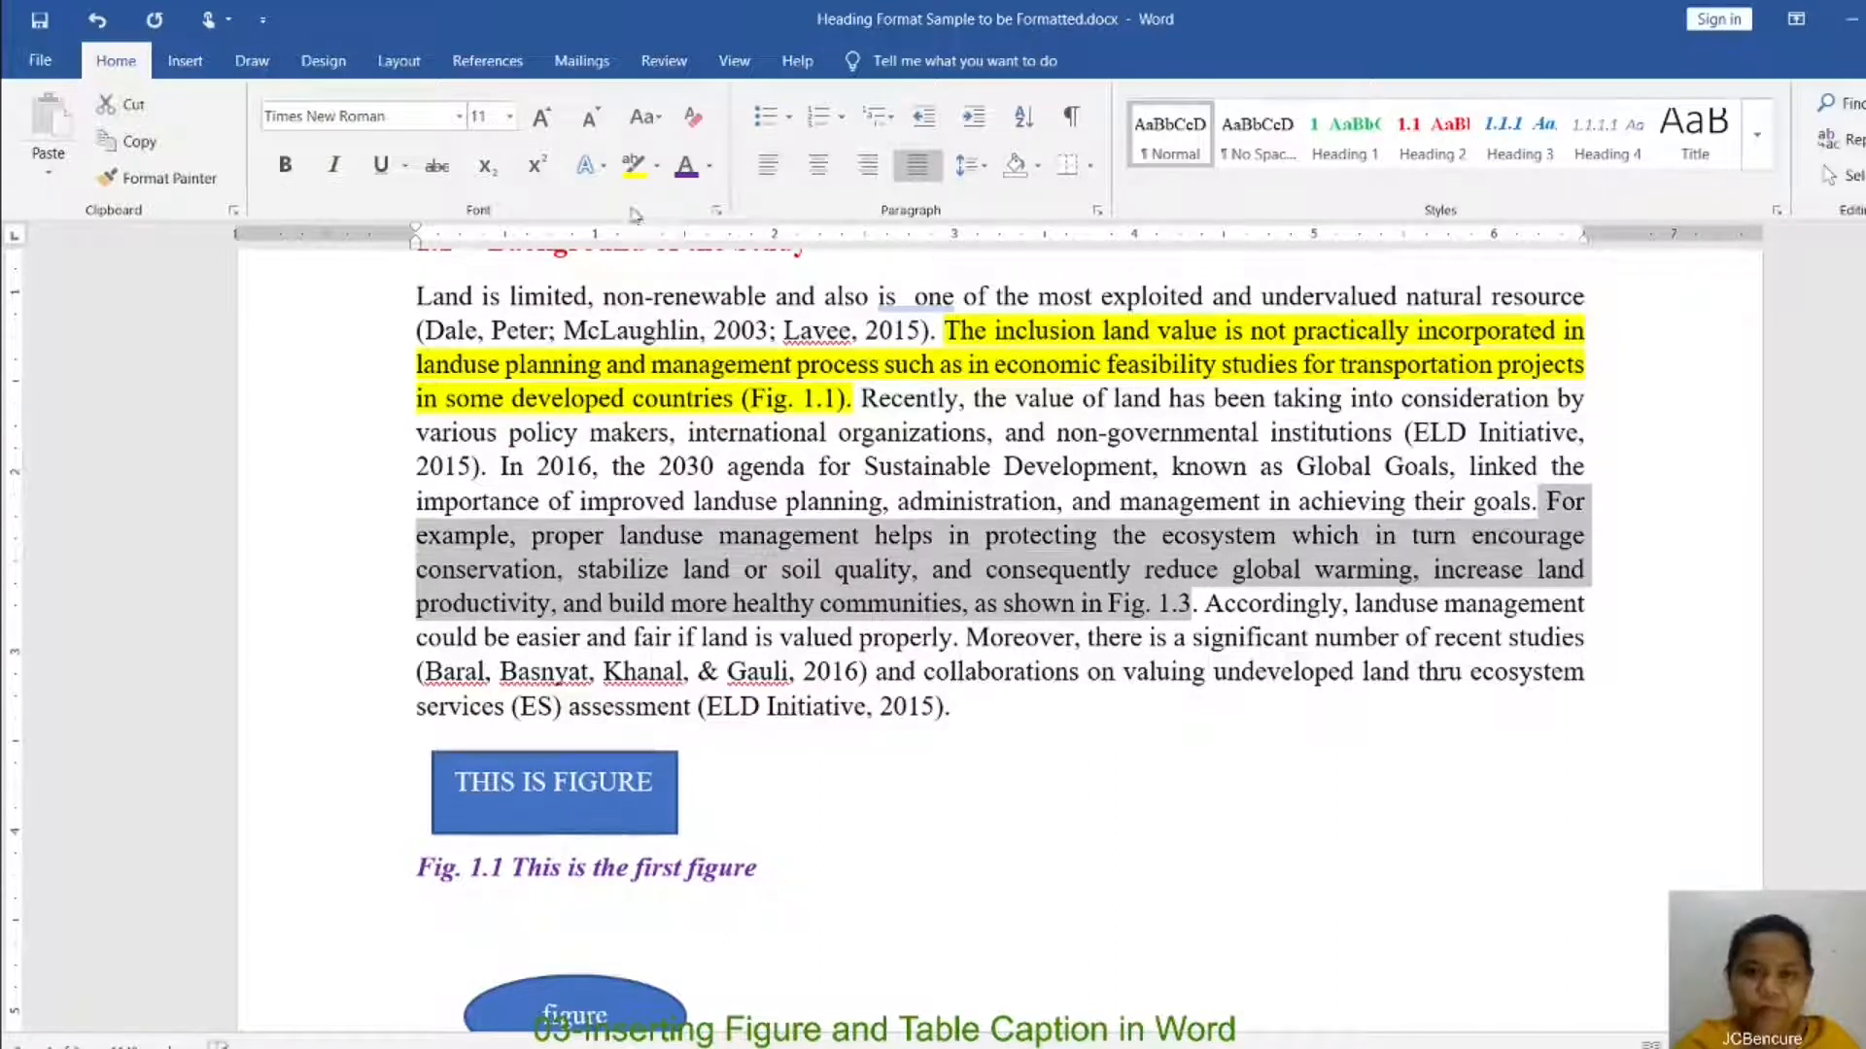
left_click(633, 165)
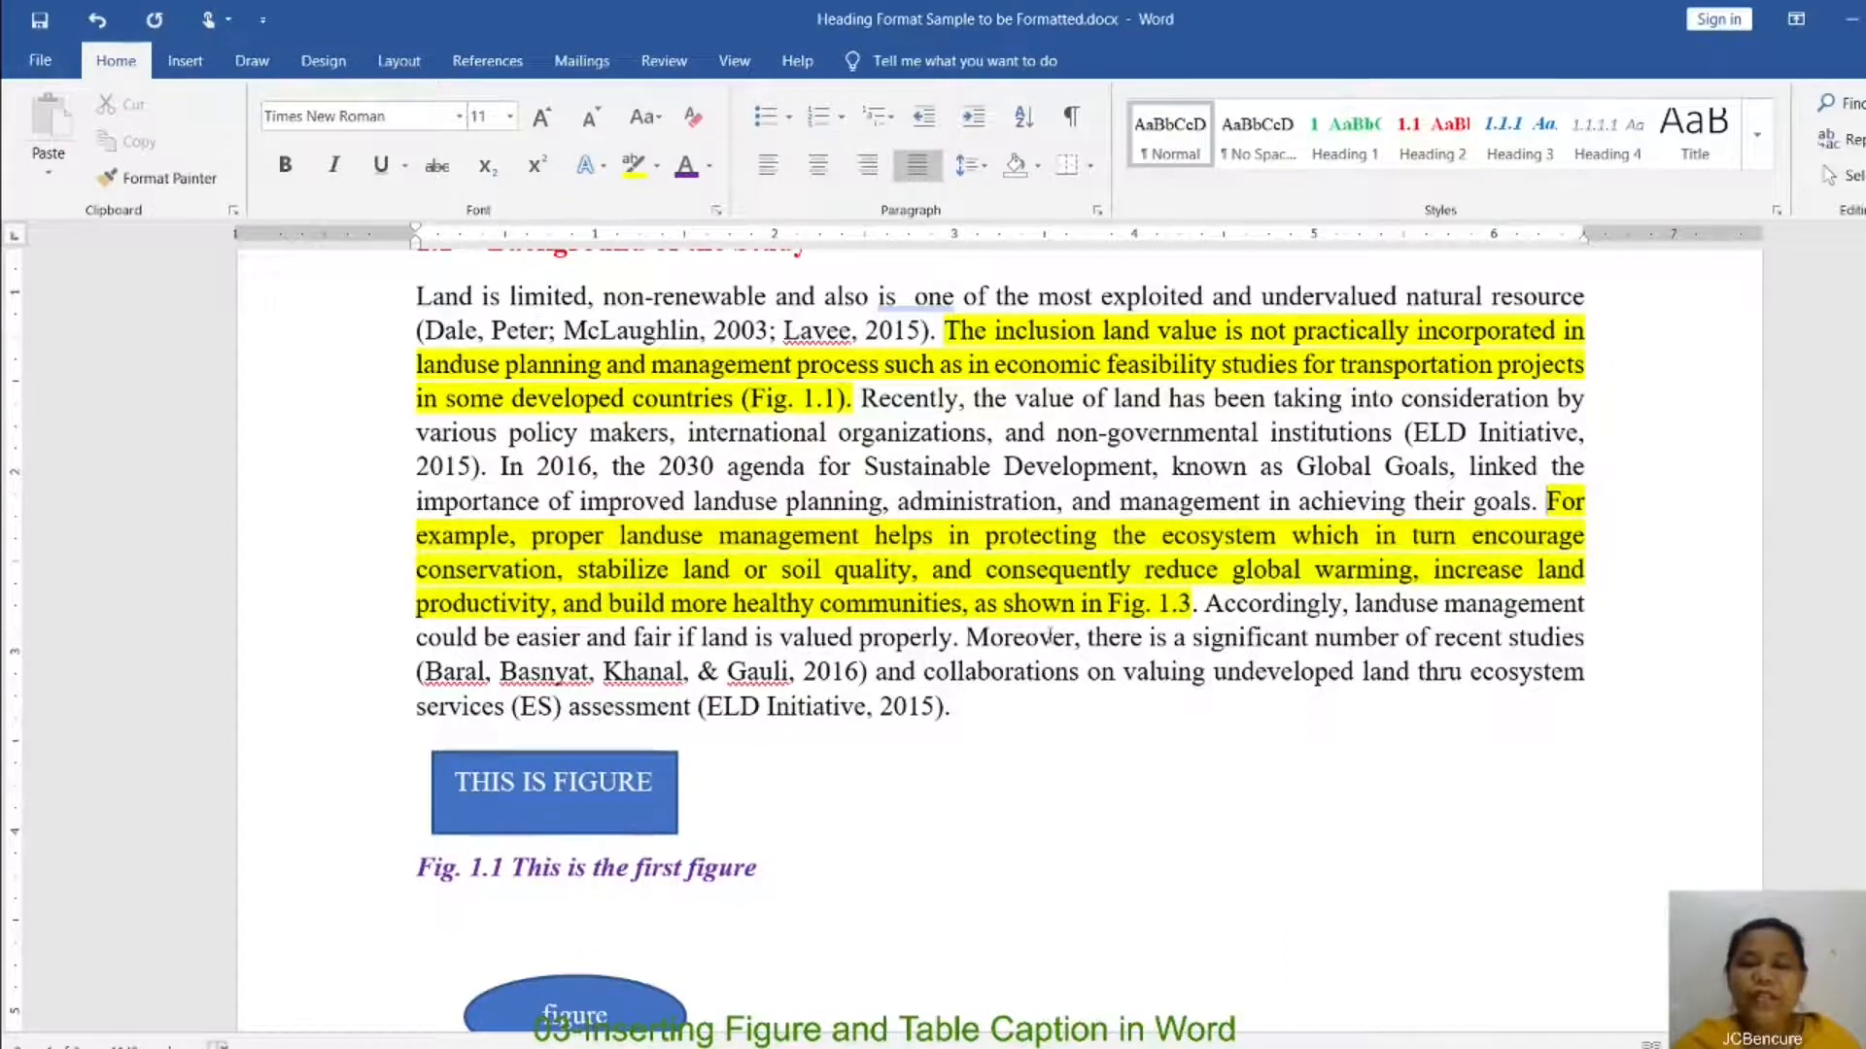
Step: Compare the two highlighted in-text figure references in section 1.1 with the figure captions below the paragraph
scroll(1074, 652, "down", 5)
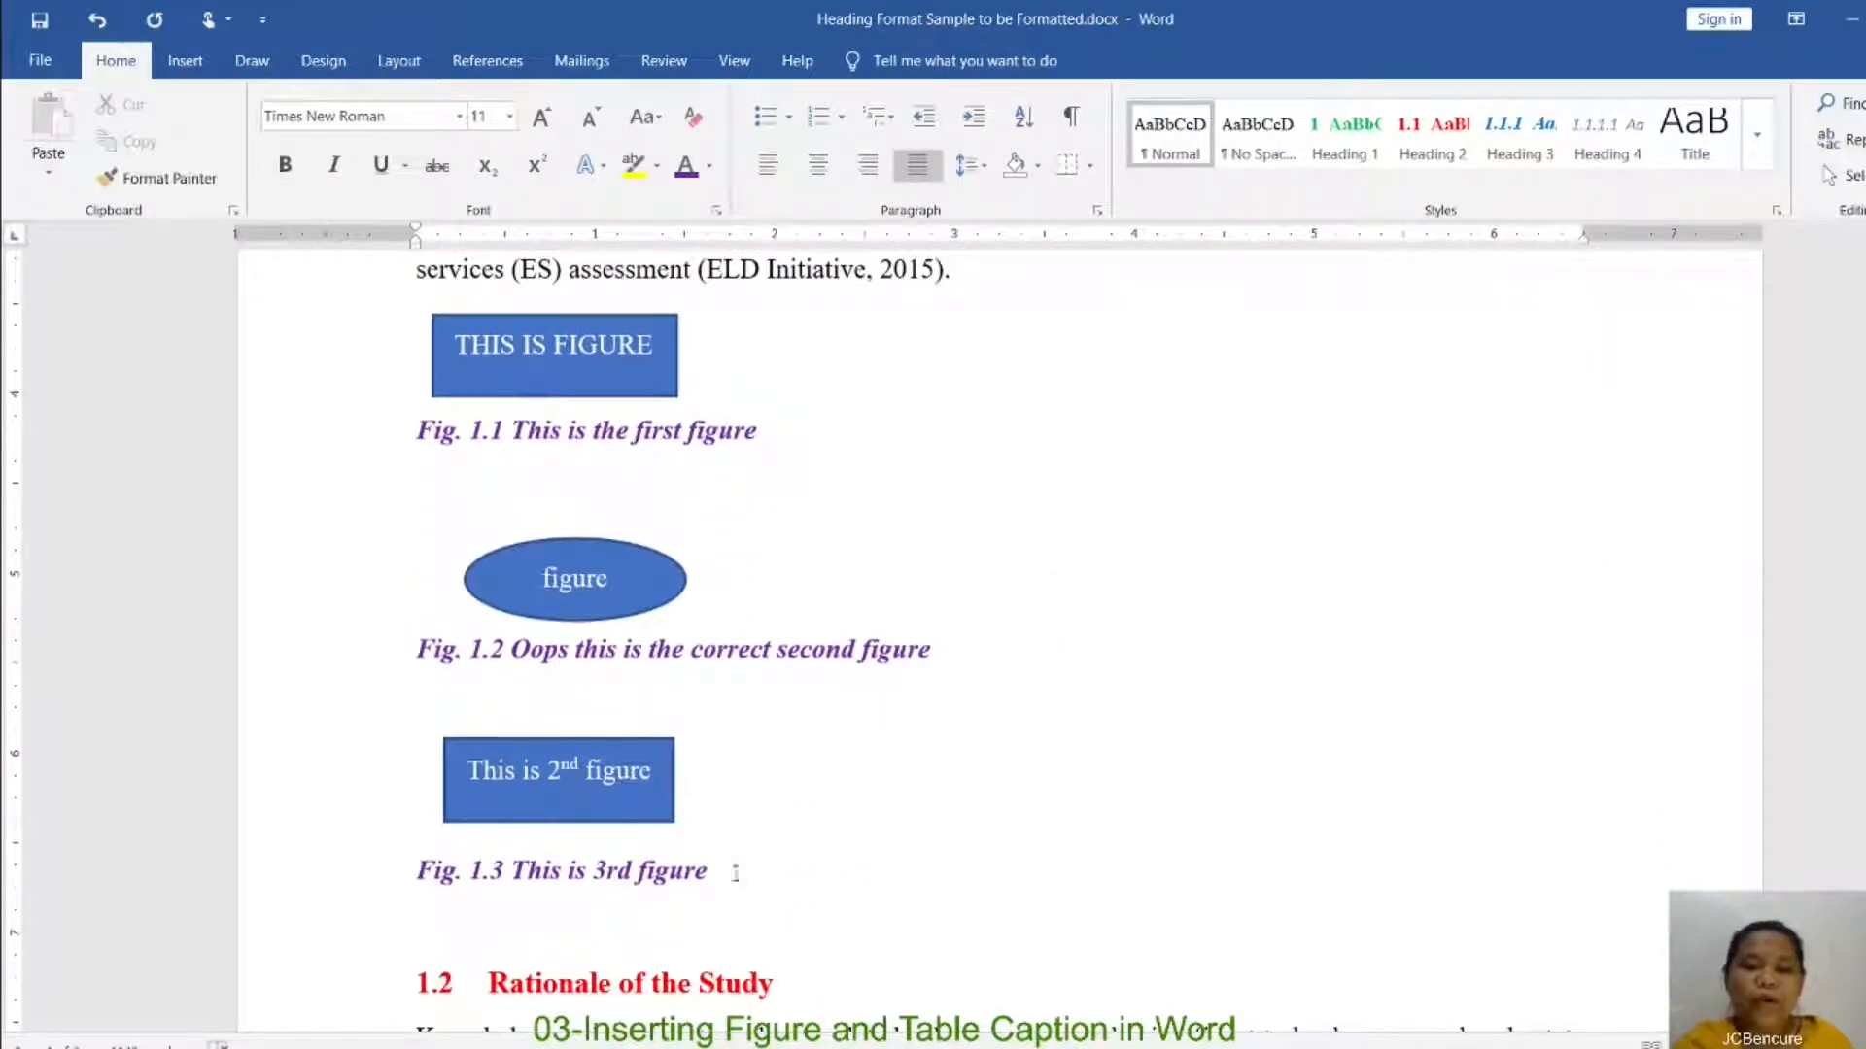
left_click_drag(724, 869, 406, 869)
scroll(1195, 867, "up", 4)
scroll(1198, 859, "up", 4)
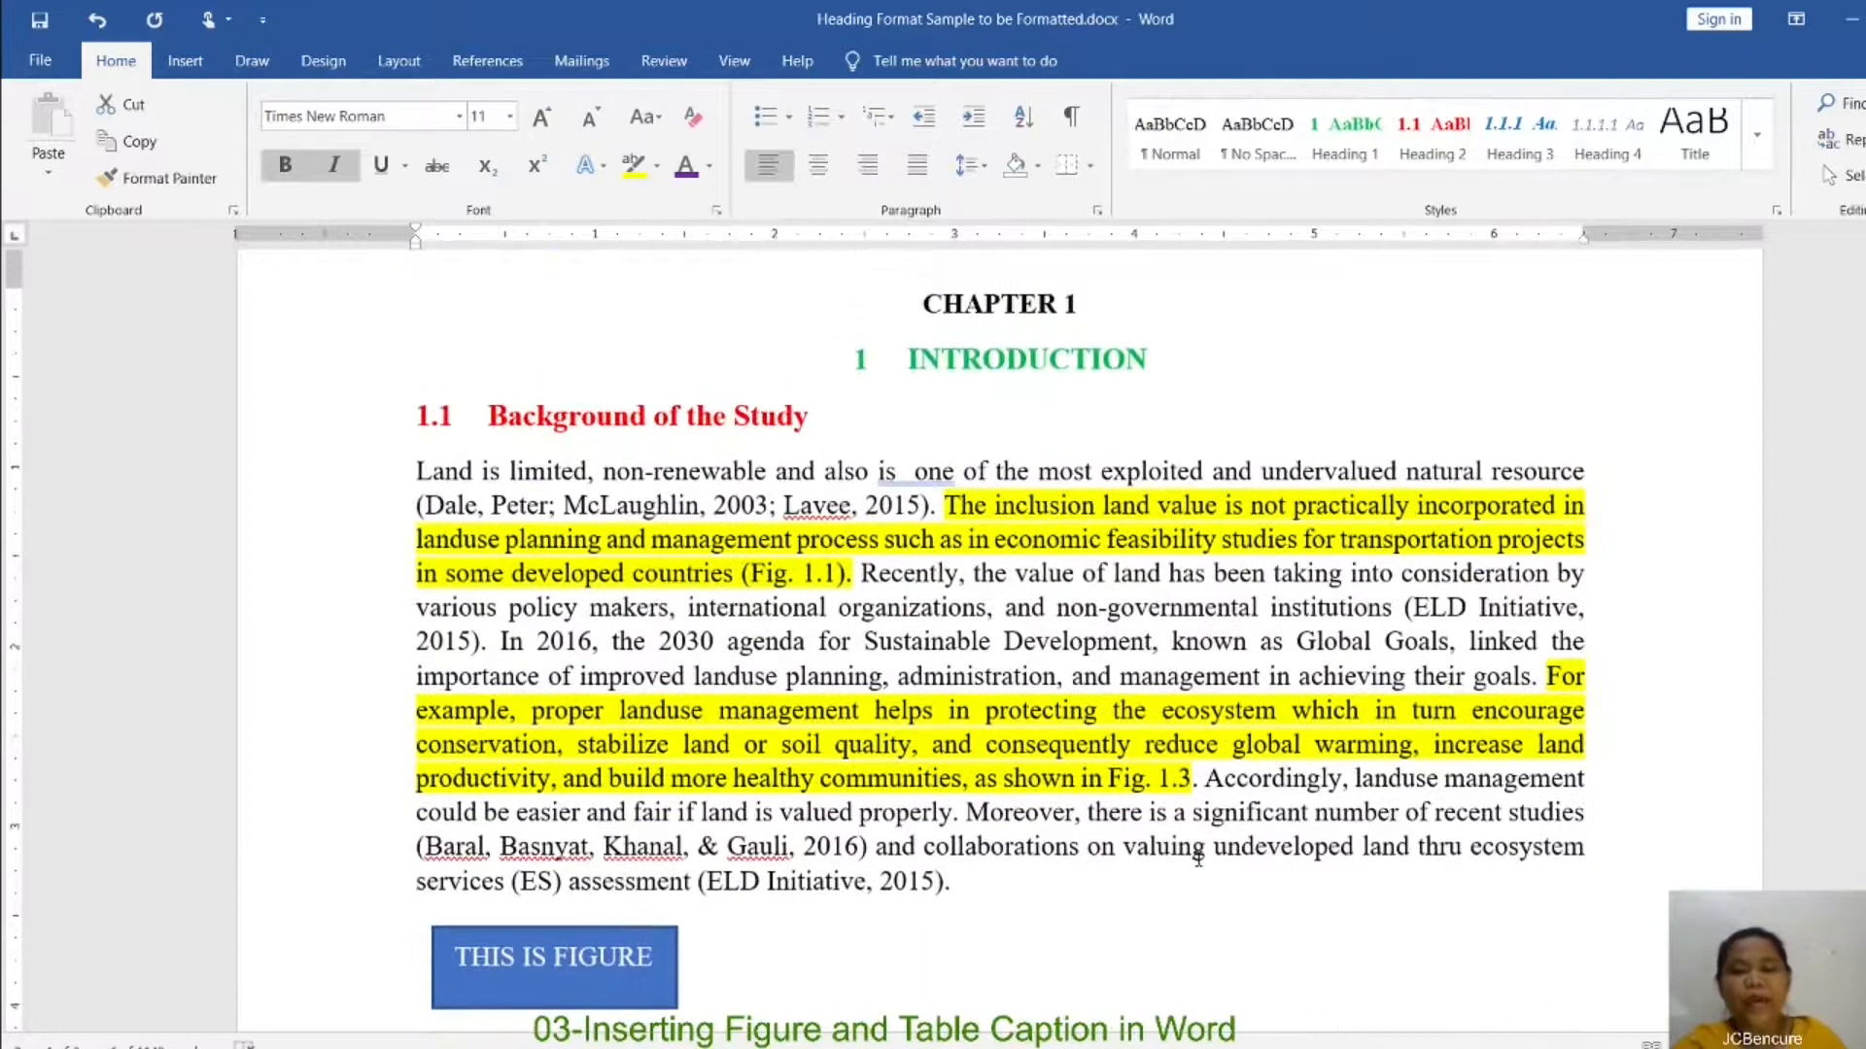
scroll(1196, 836, "down", 2)
left_click(987, 520)
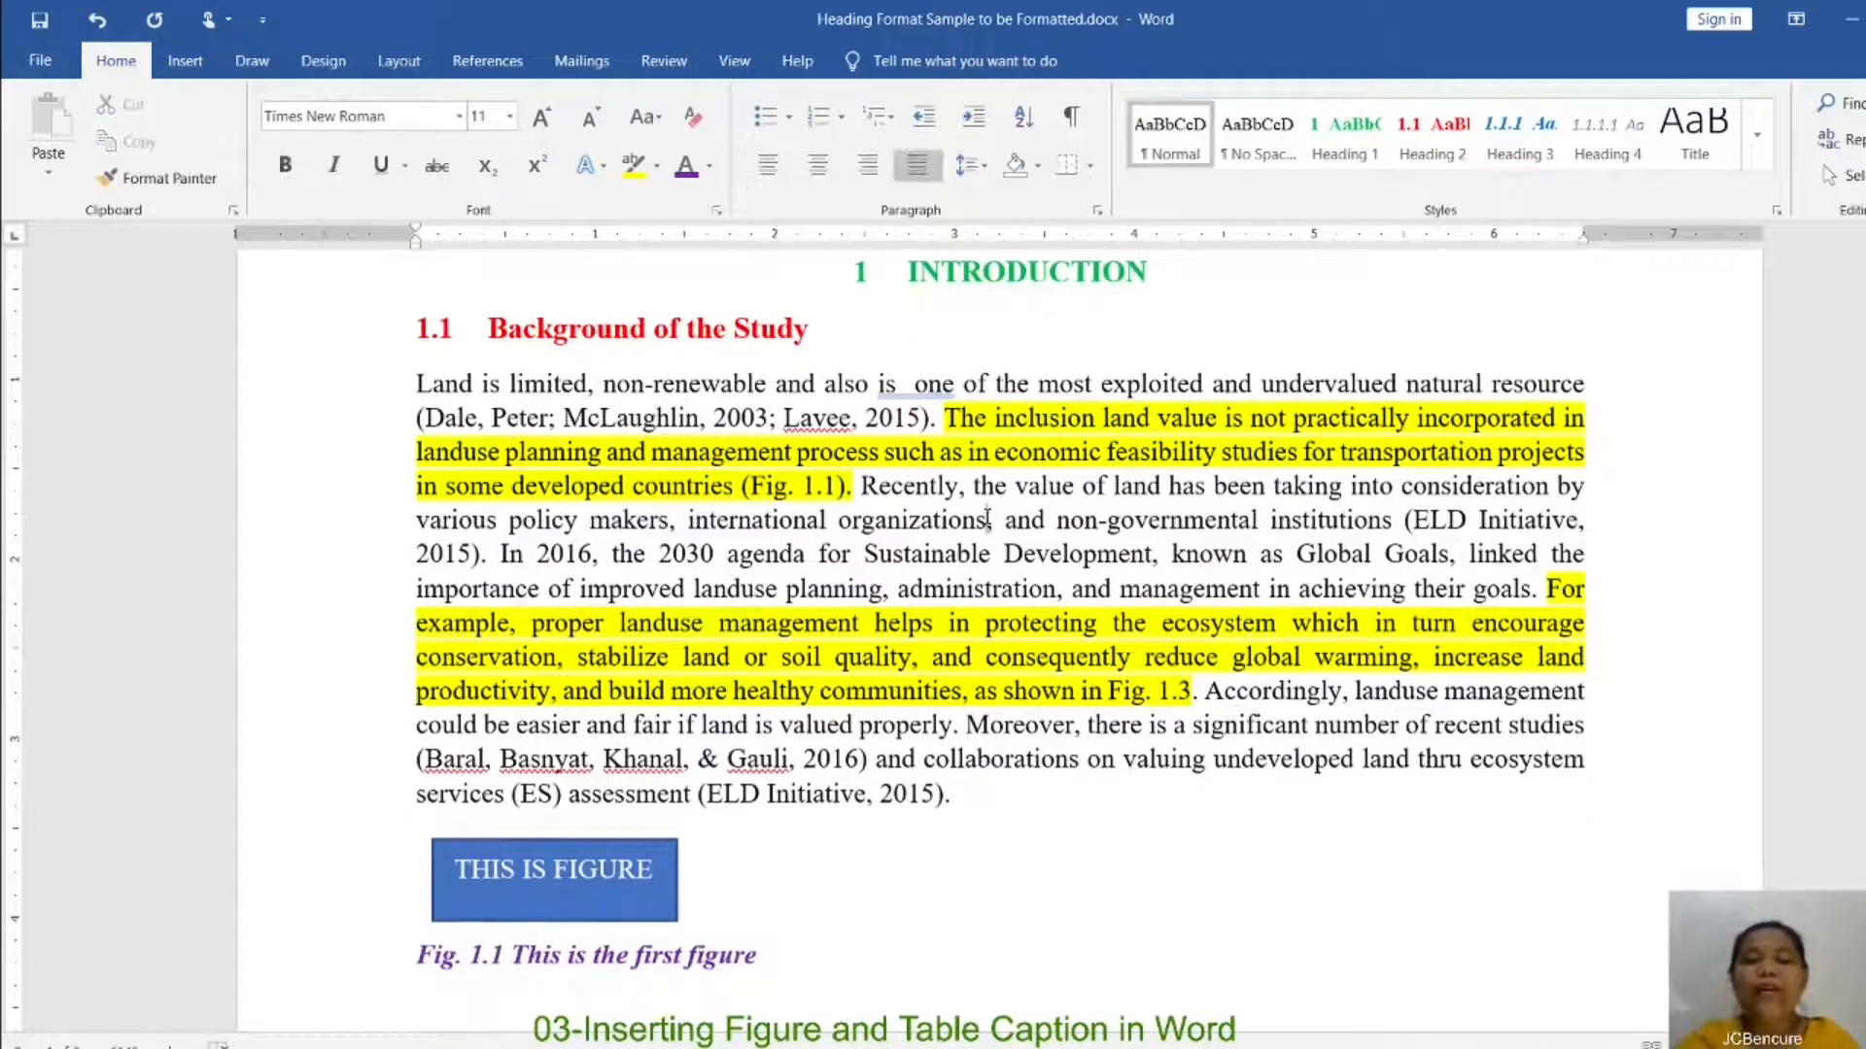
scroll(1028, 600, "down", 2)
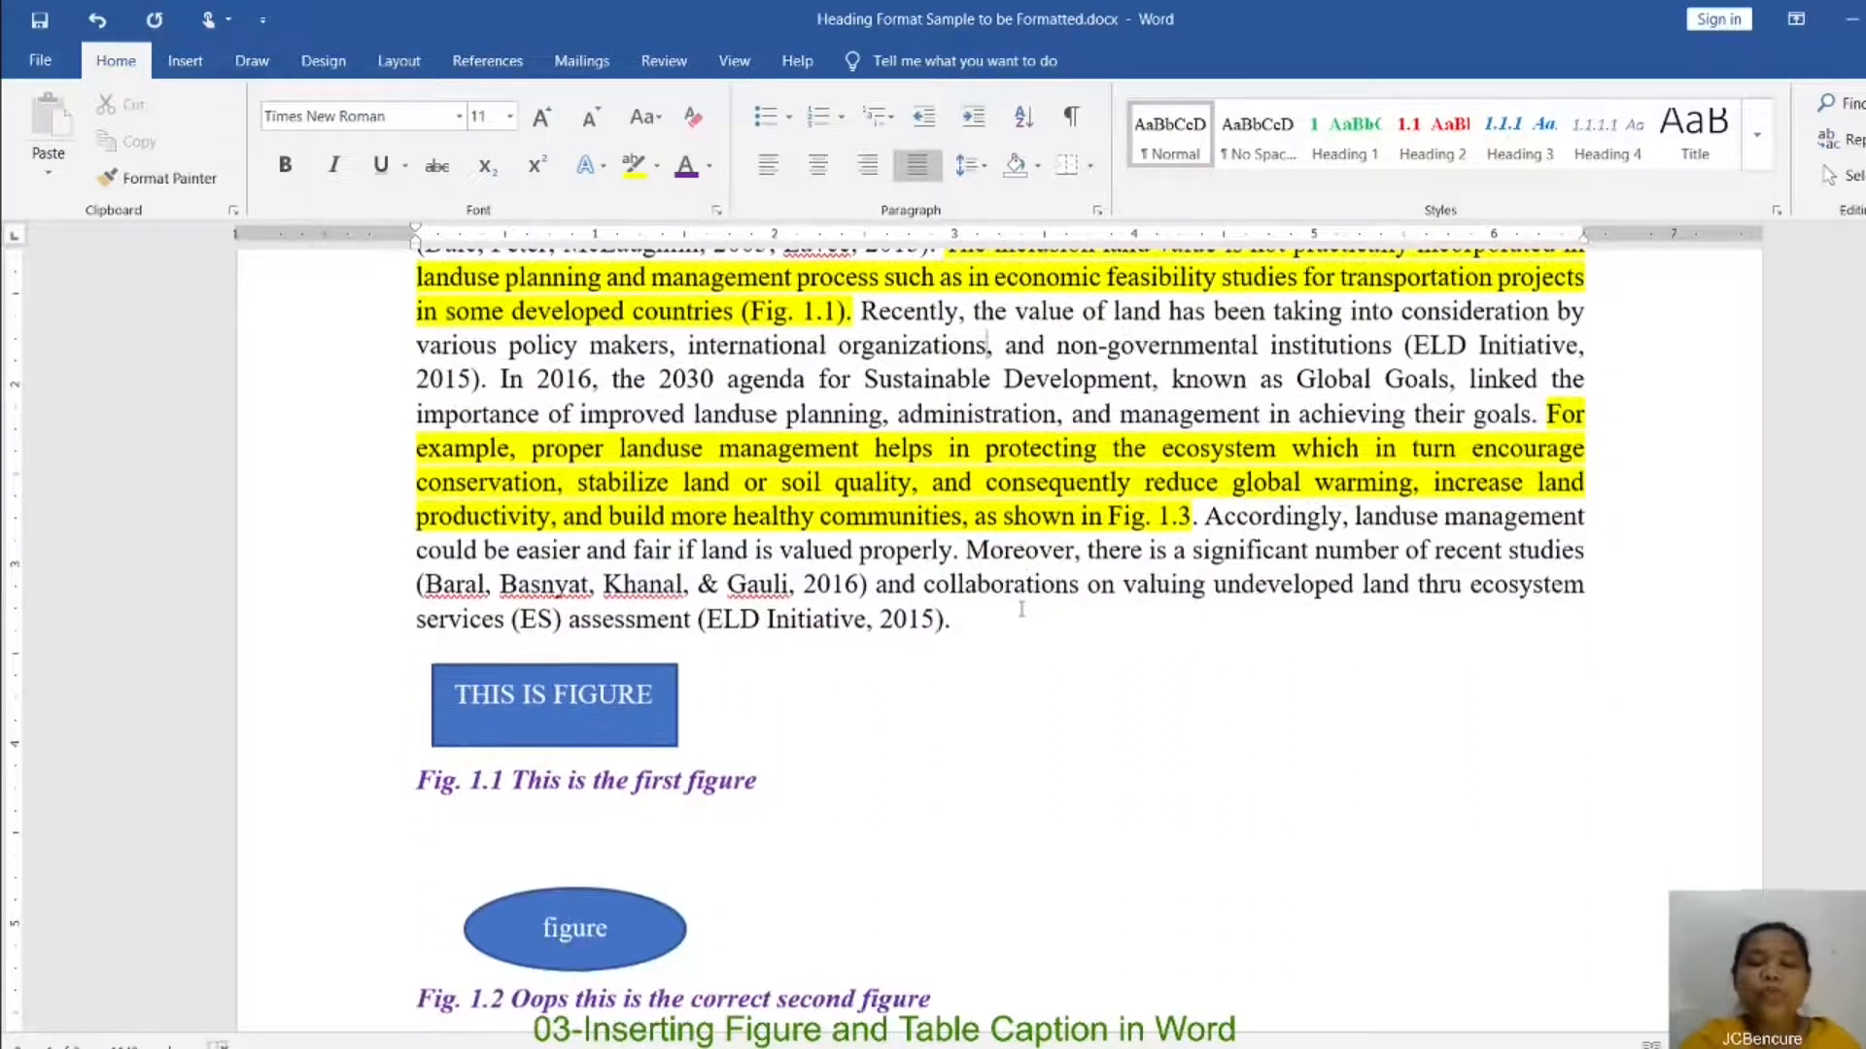
left_click(509, 838)
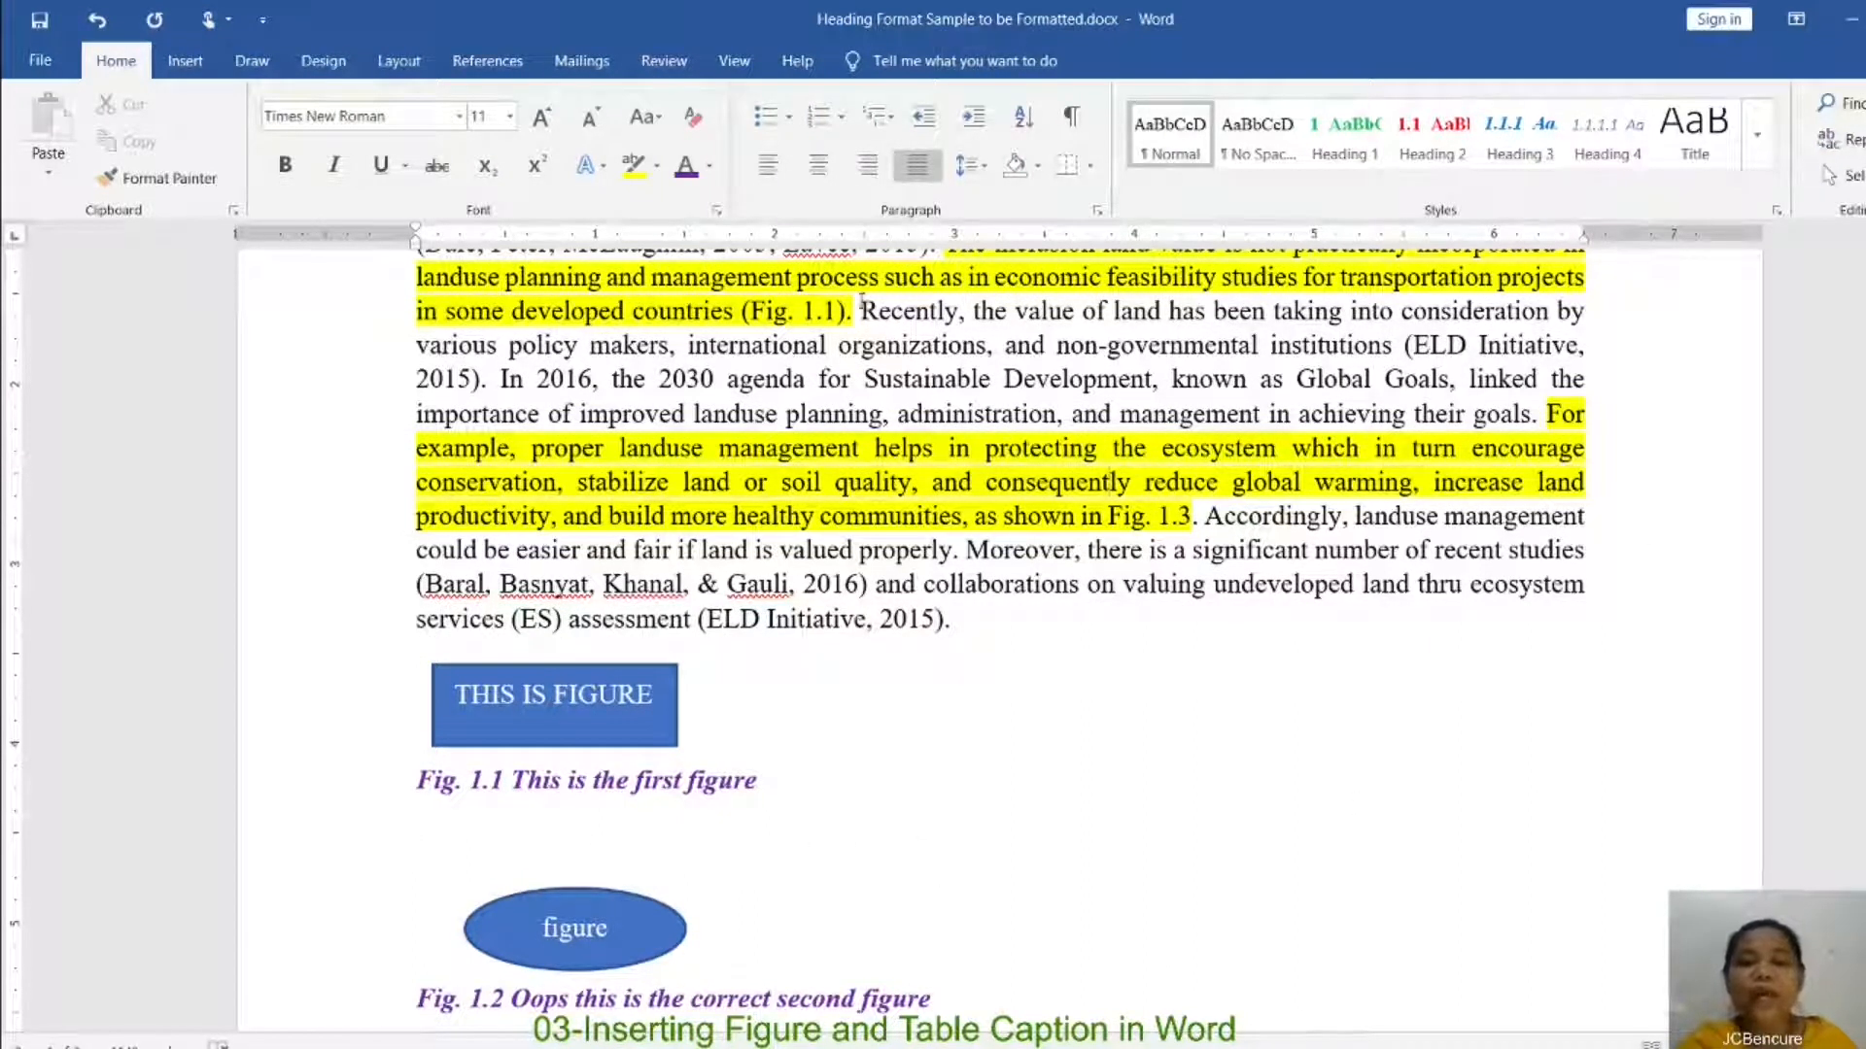
left_click_drag(727, 311, 1187, 538)
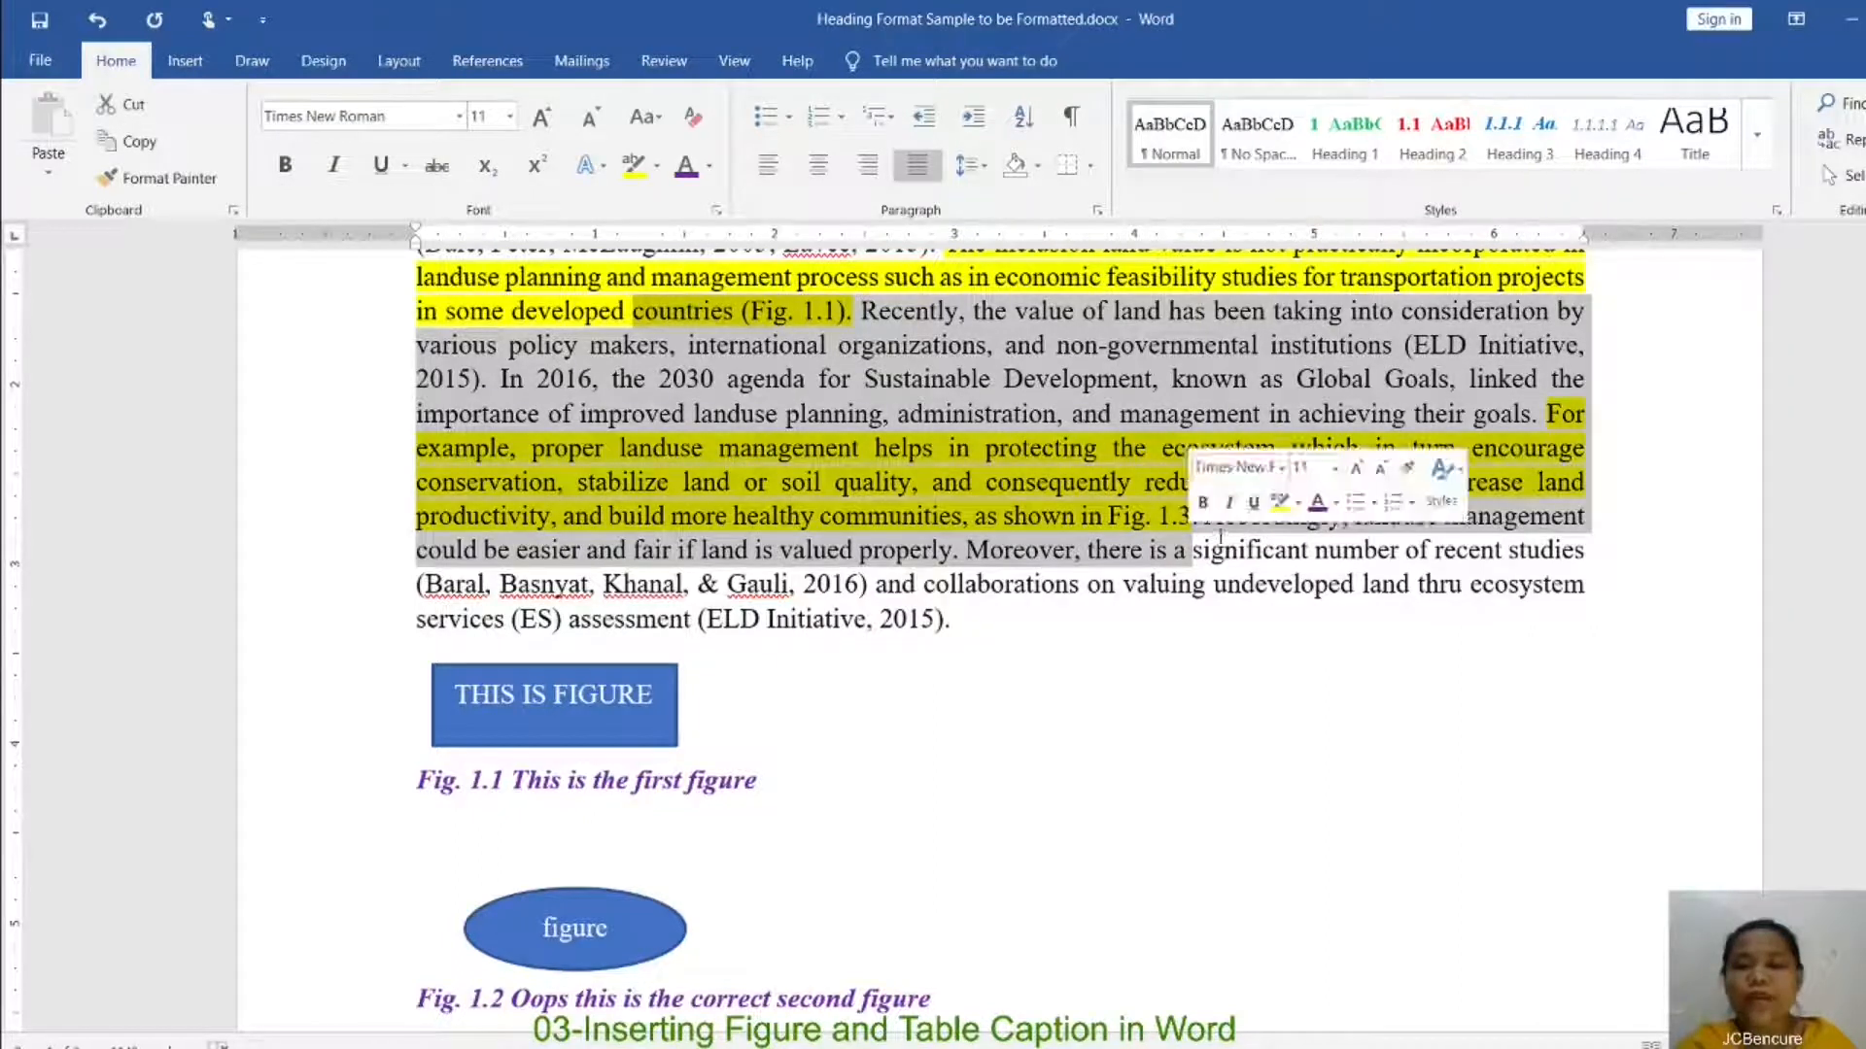
left_click(838, 311)
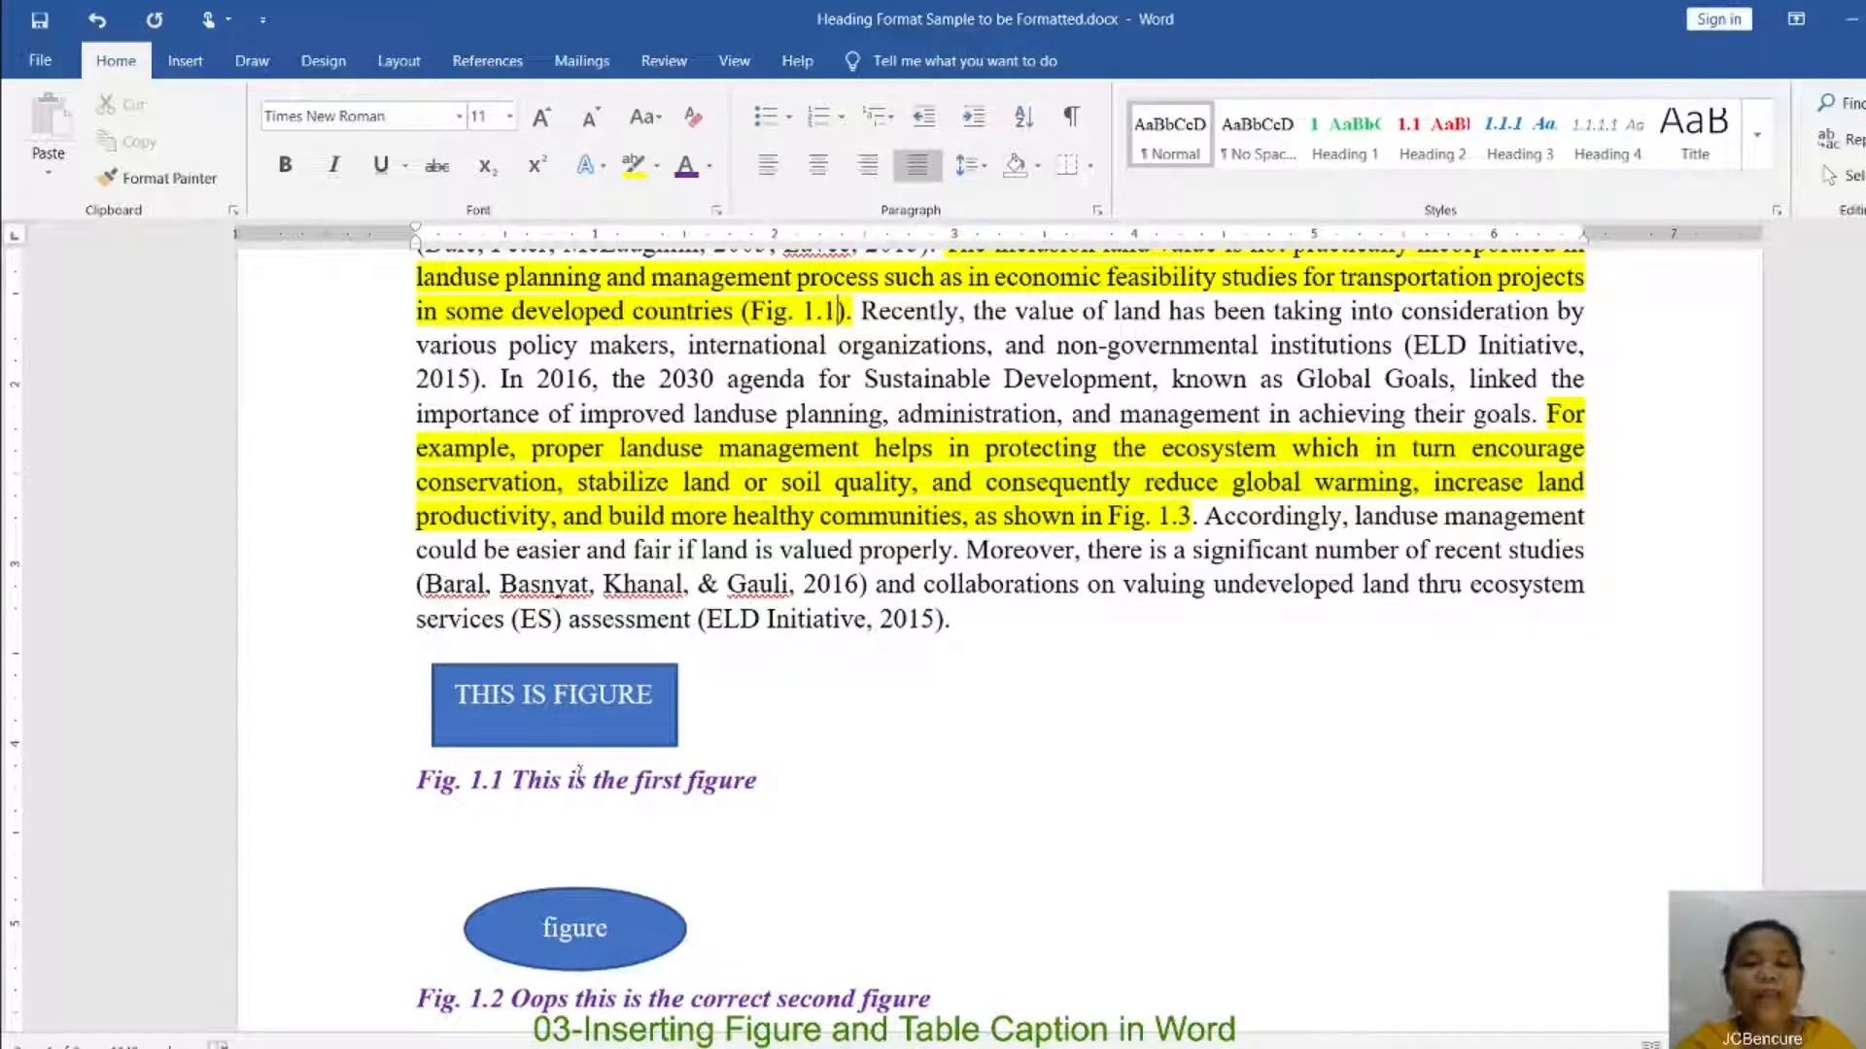
Step: Insert a caption with the Fig. label and no title on the empty line between the first figure's caption and the oval figure
left_click(467, 853)
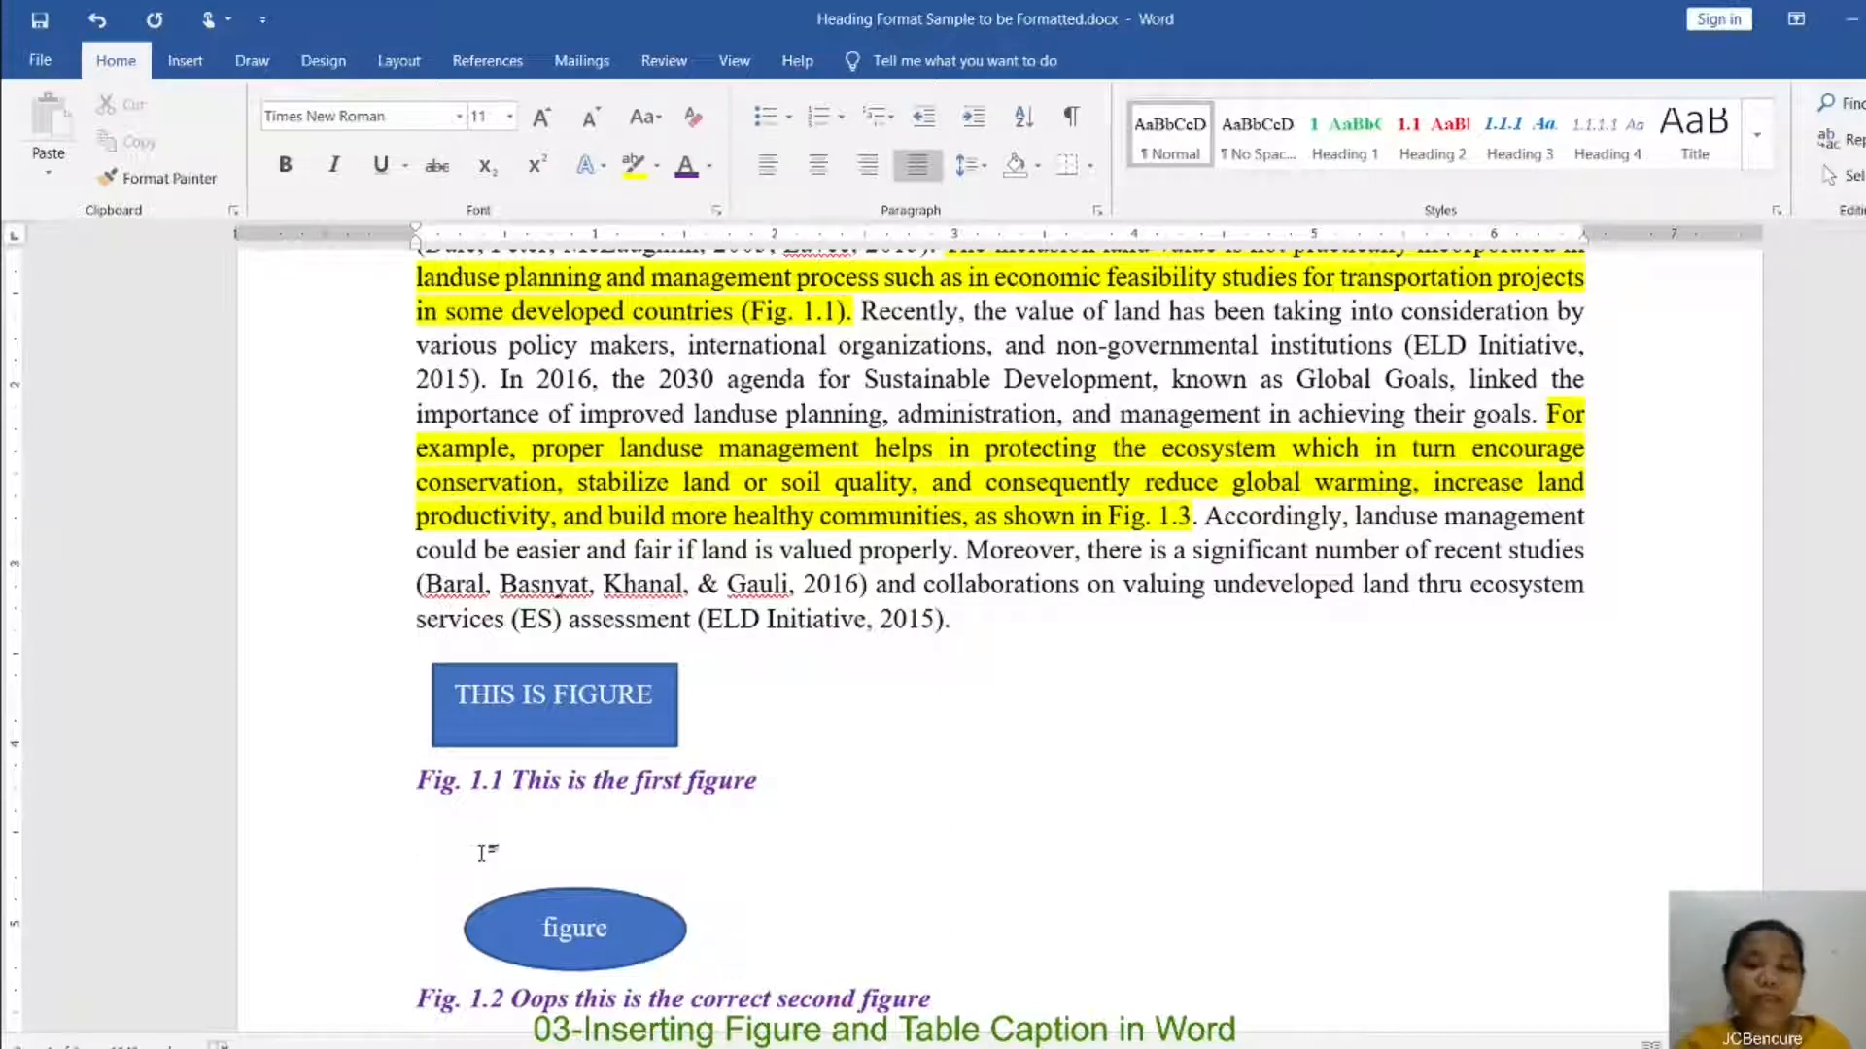
left_click(491, 61)
left_click(1296, 155)
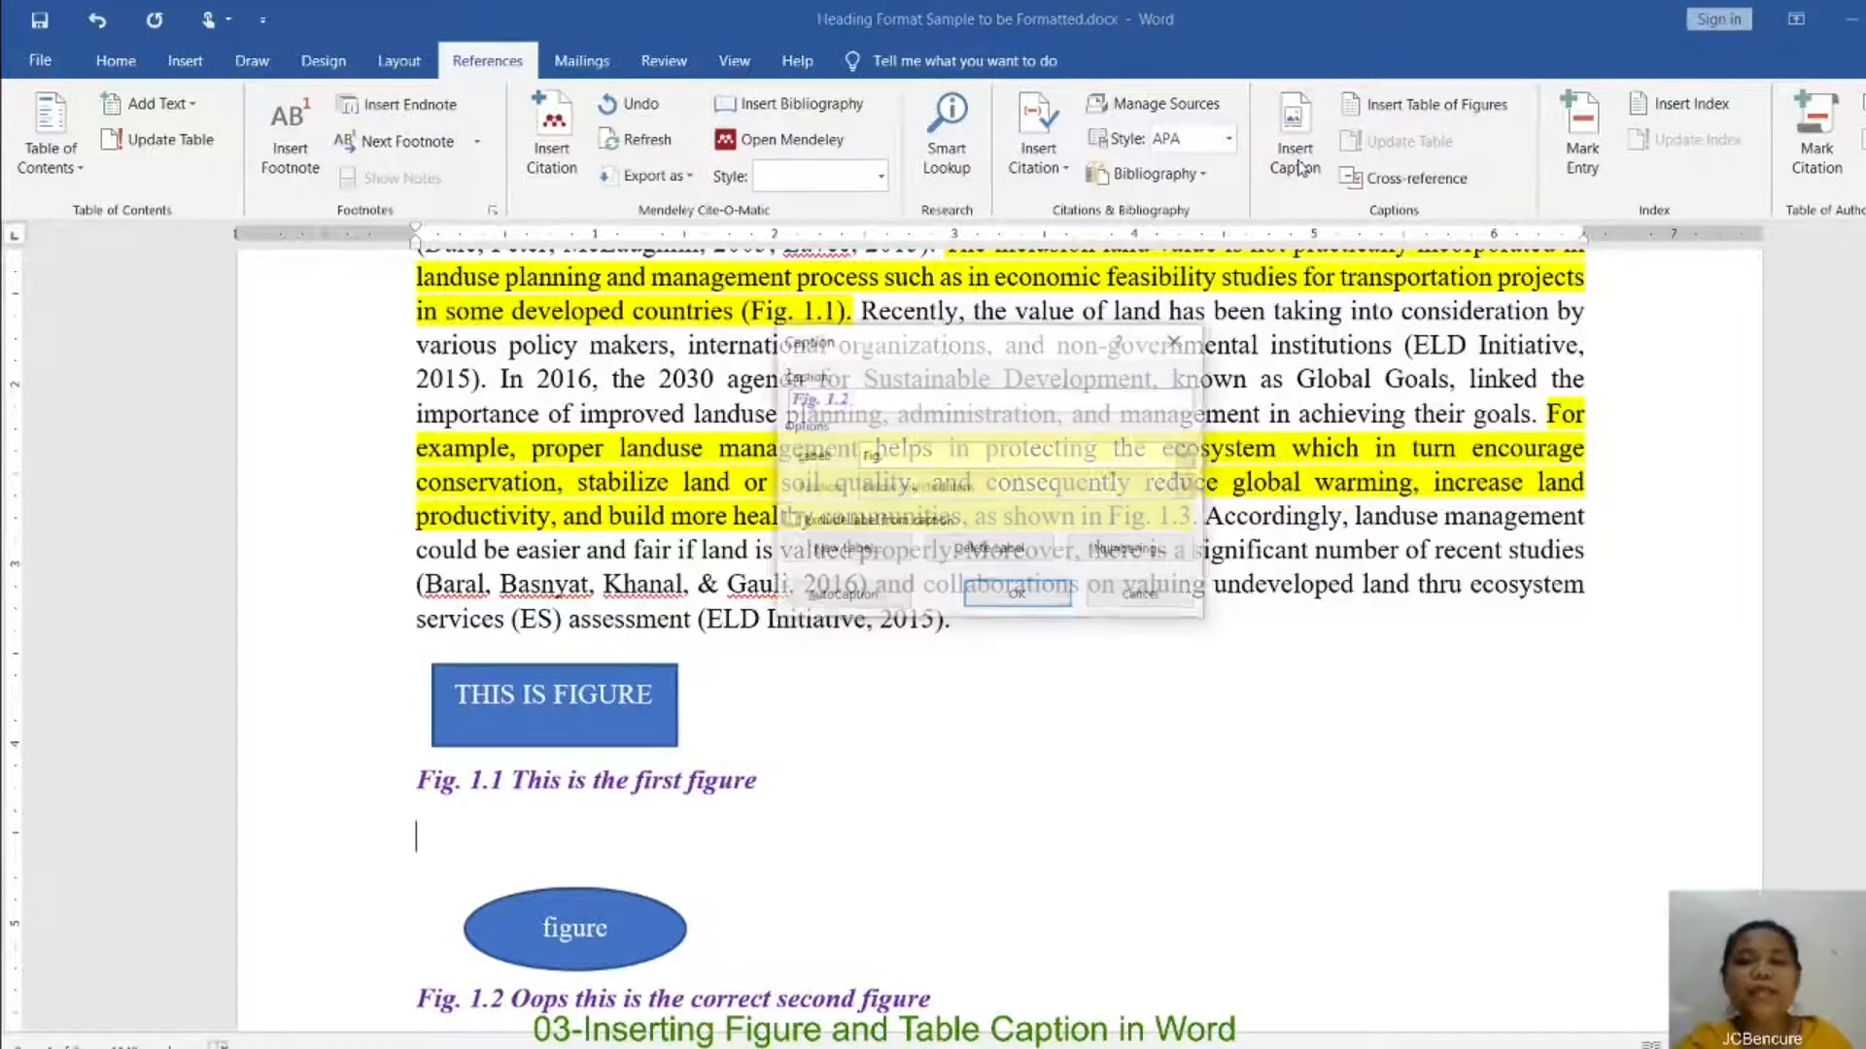
left_click(1018, 592)
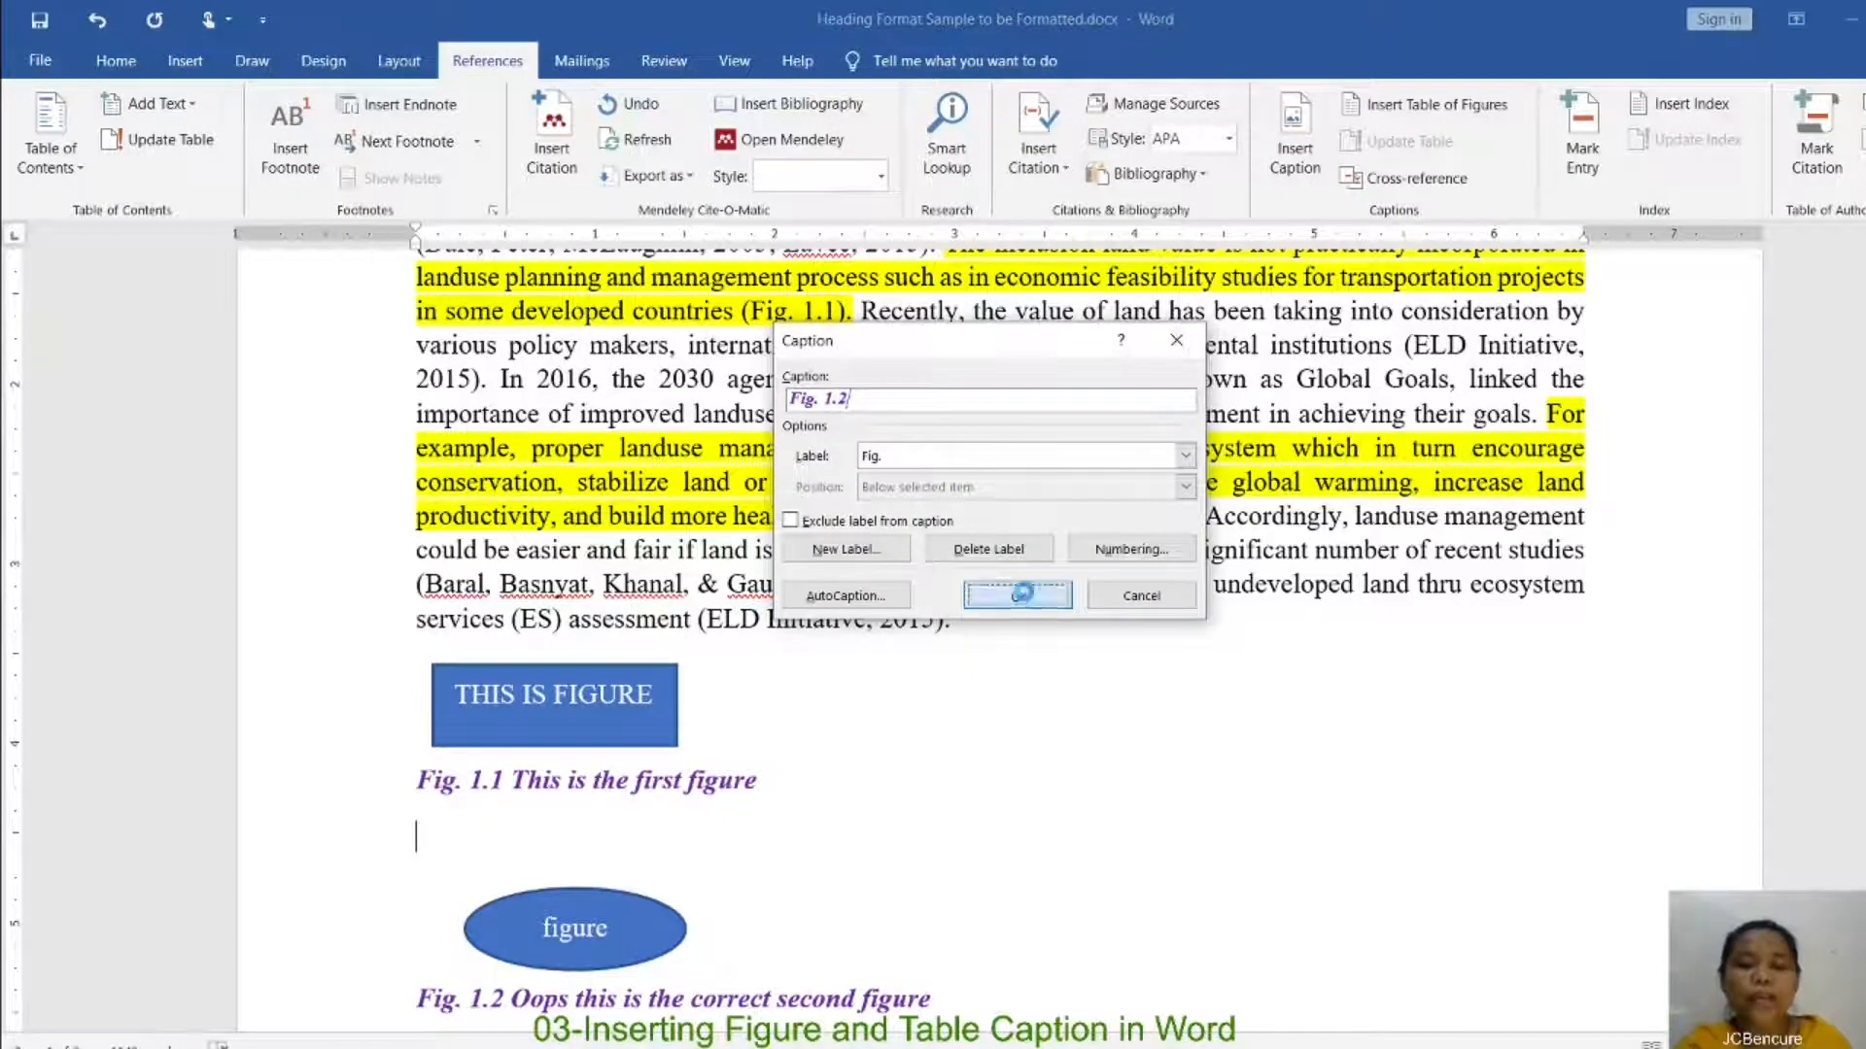
scroll(549, 781, "down", 1)
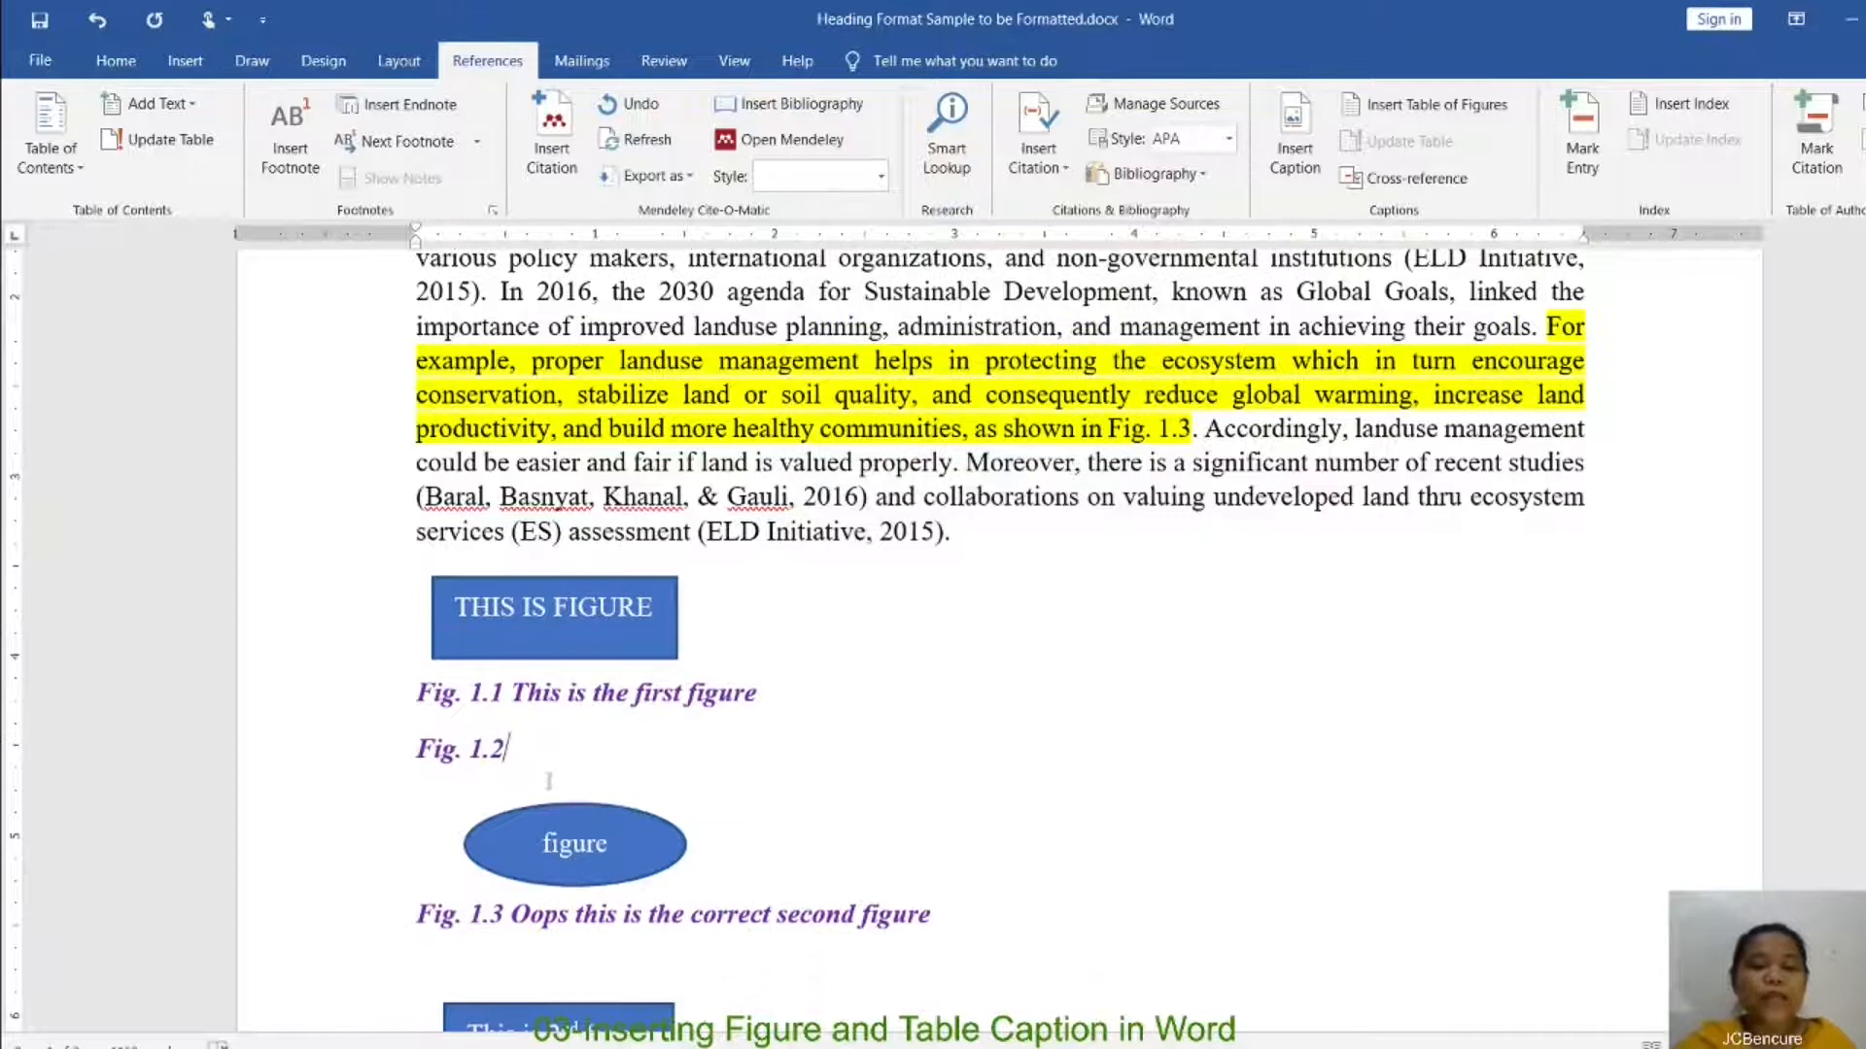
scroll(551, 789, "down", 2)
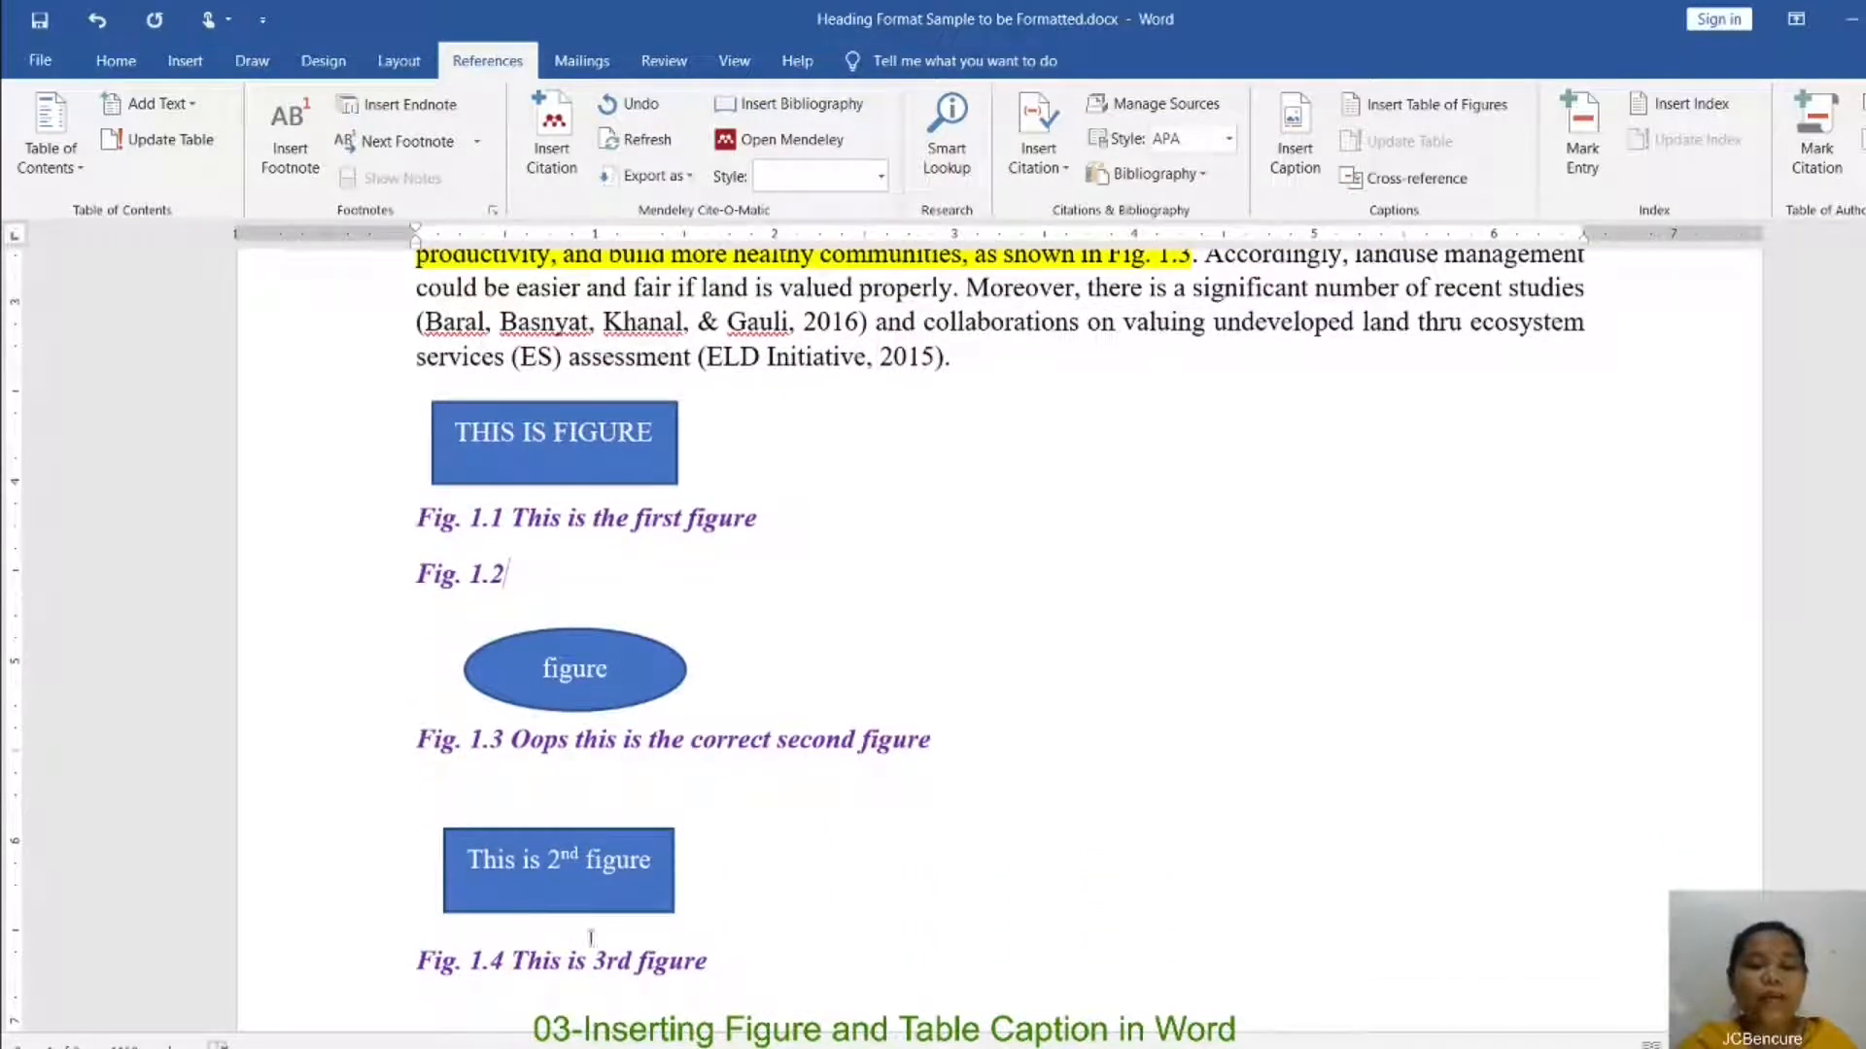
left_click_drag(719, 967, 426, 962)
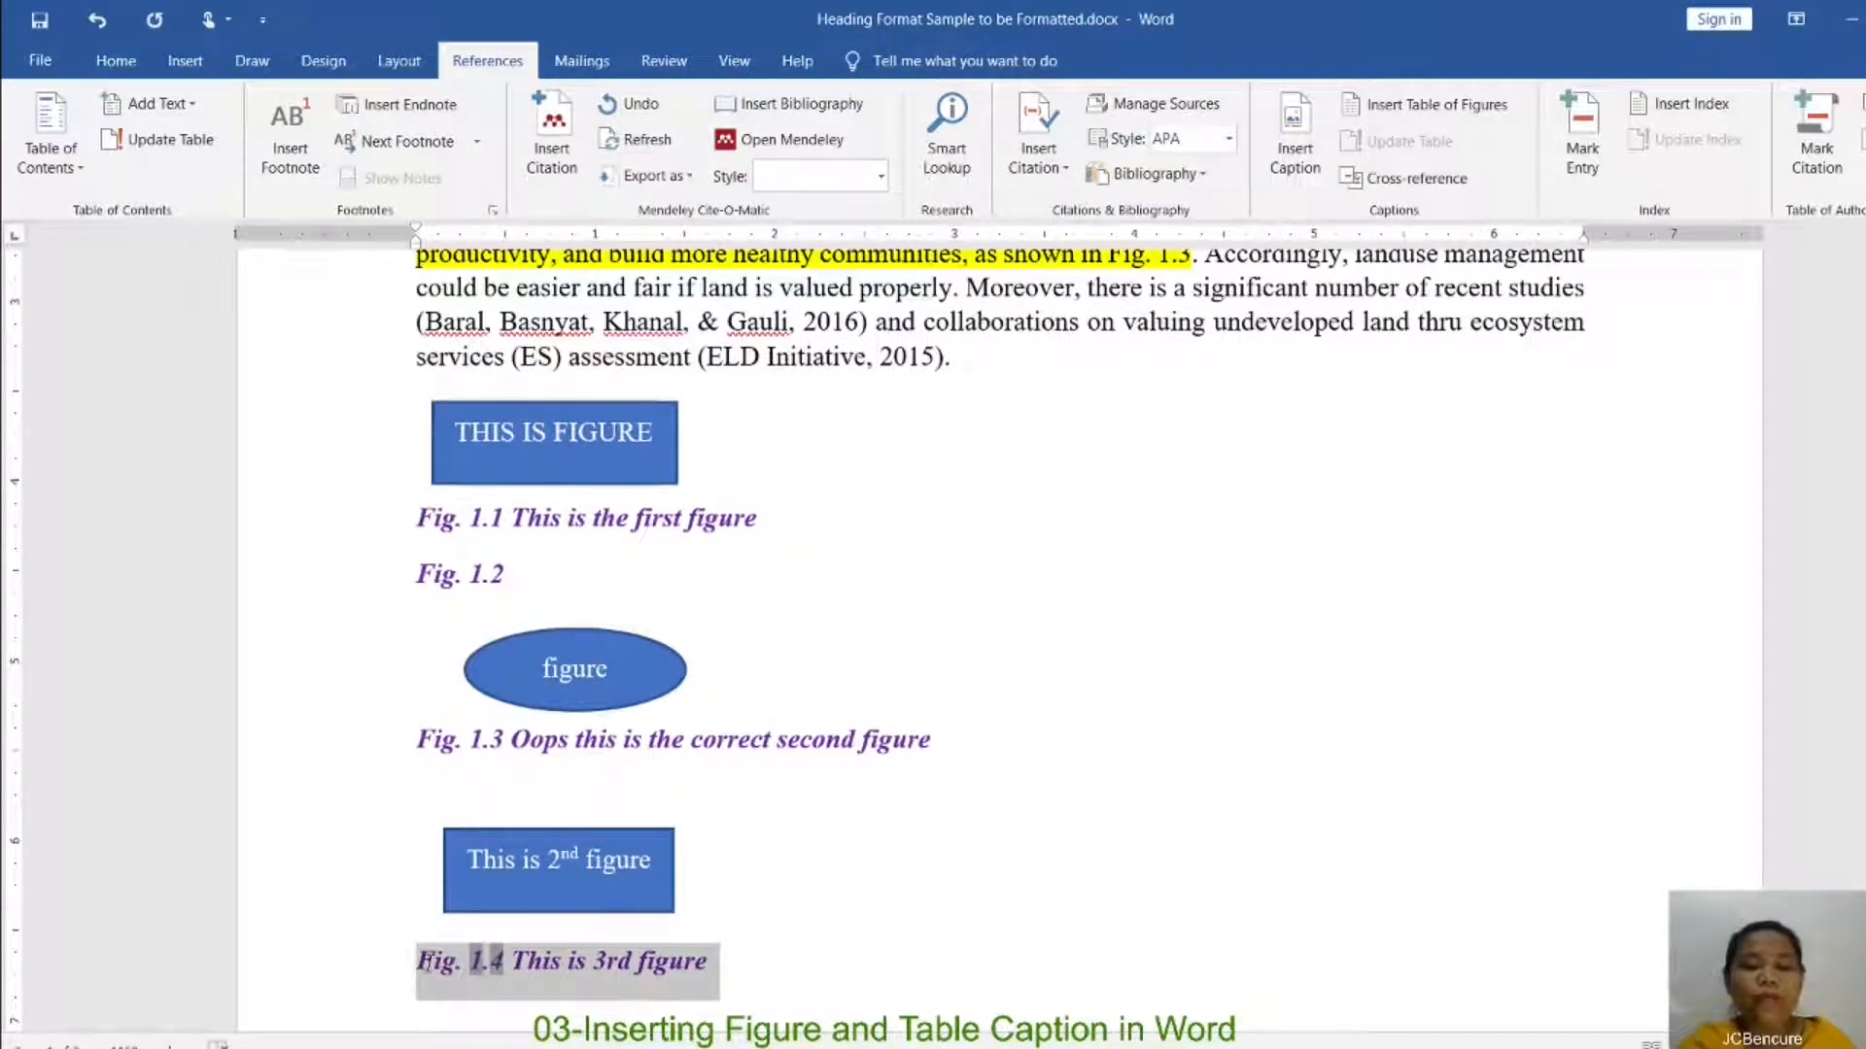
left_click(766, 972)
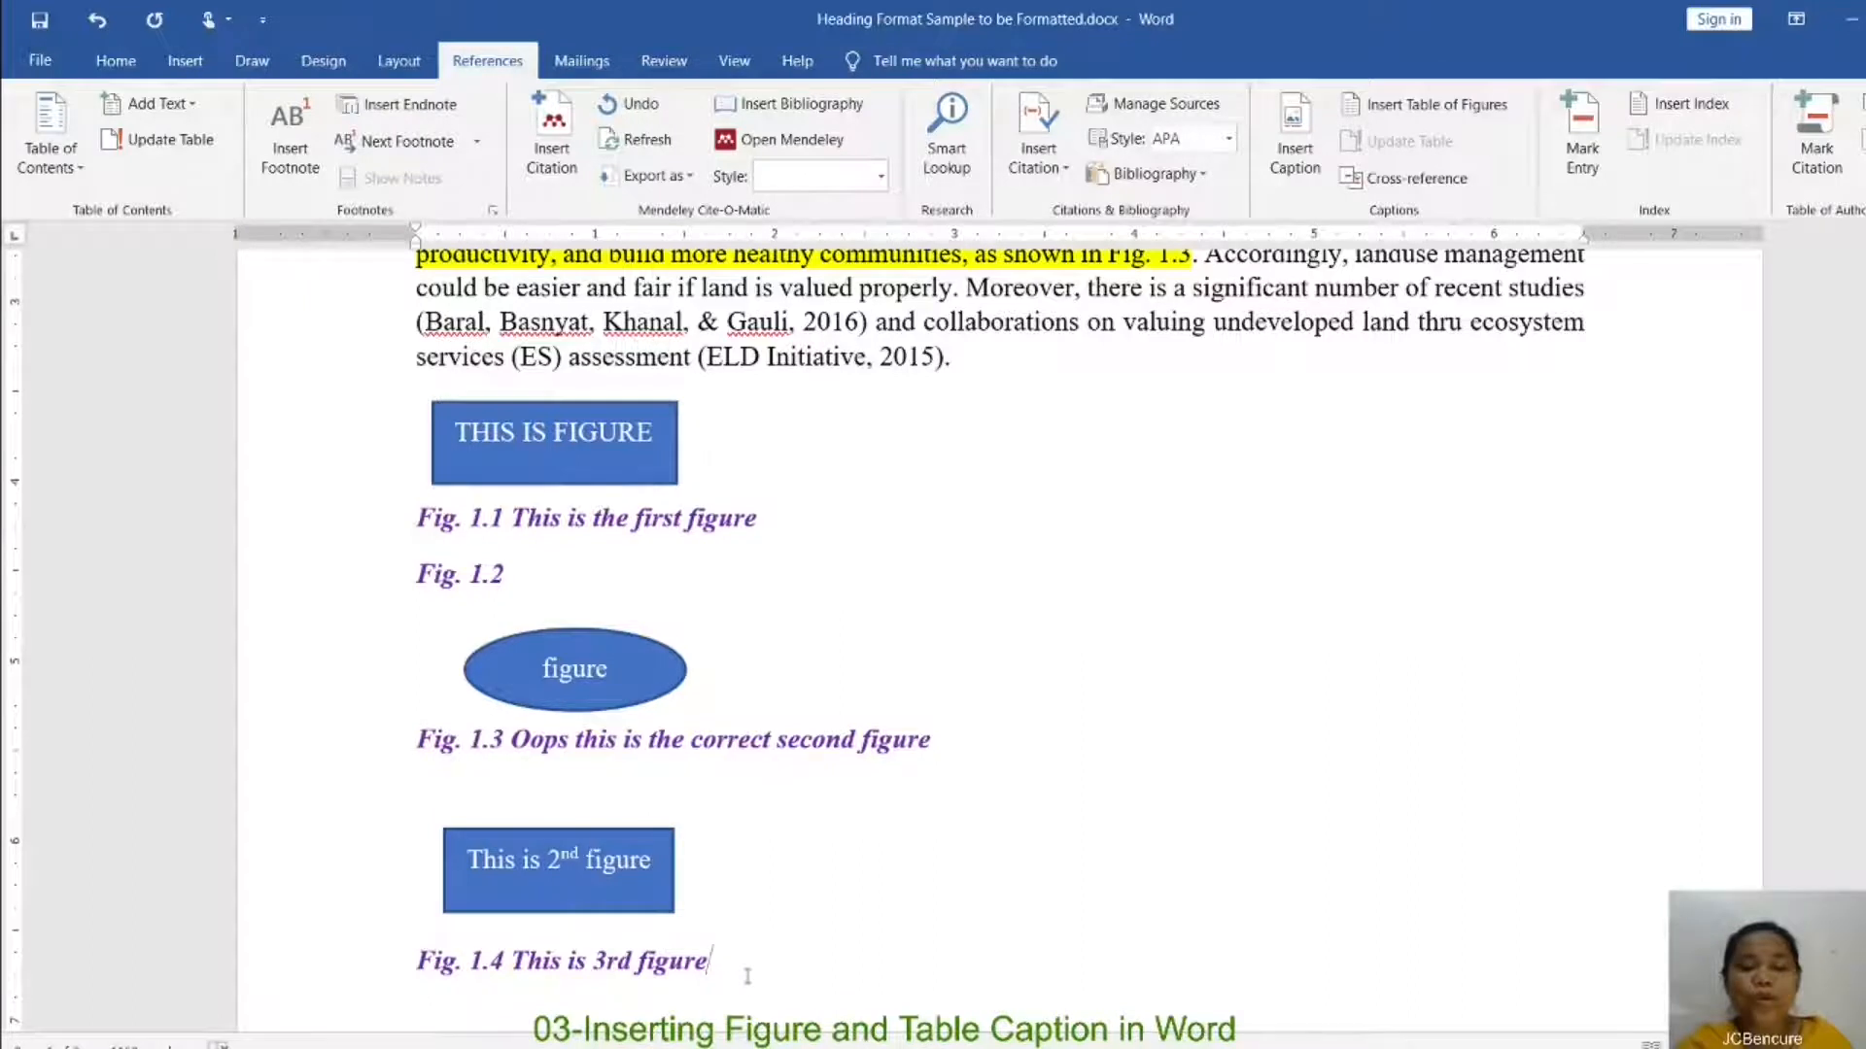
Step: Change the figure reference at the end of the second highlighted sentence to "Fig. 1.4" to match the last figure's caption
scroll(775, 985, "up", 8)
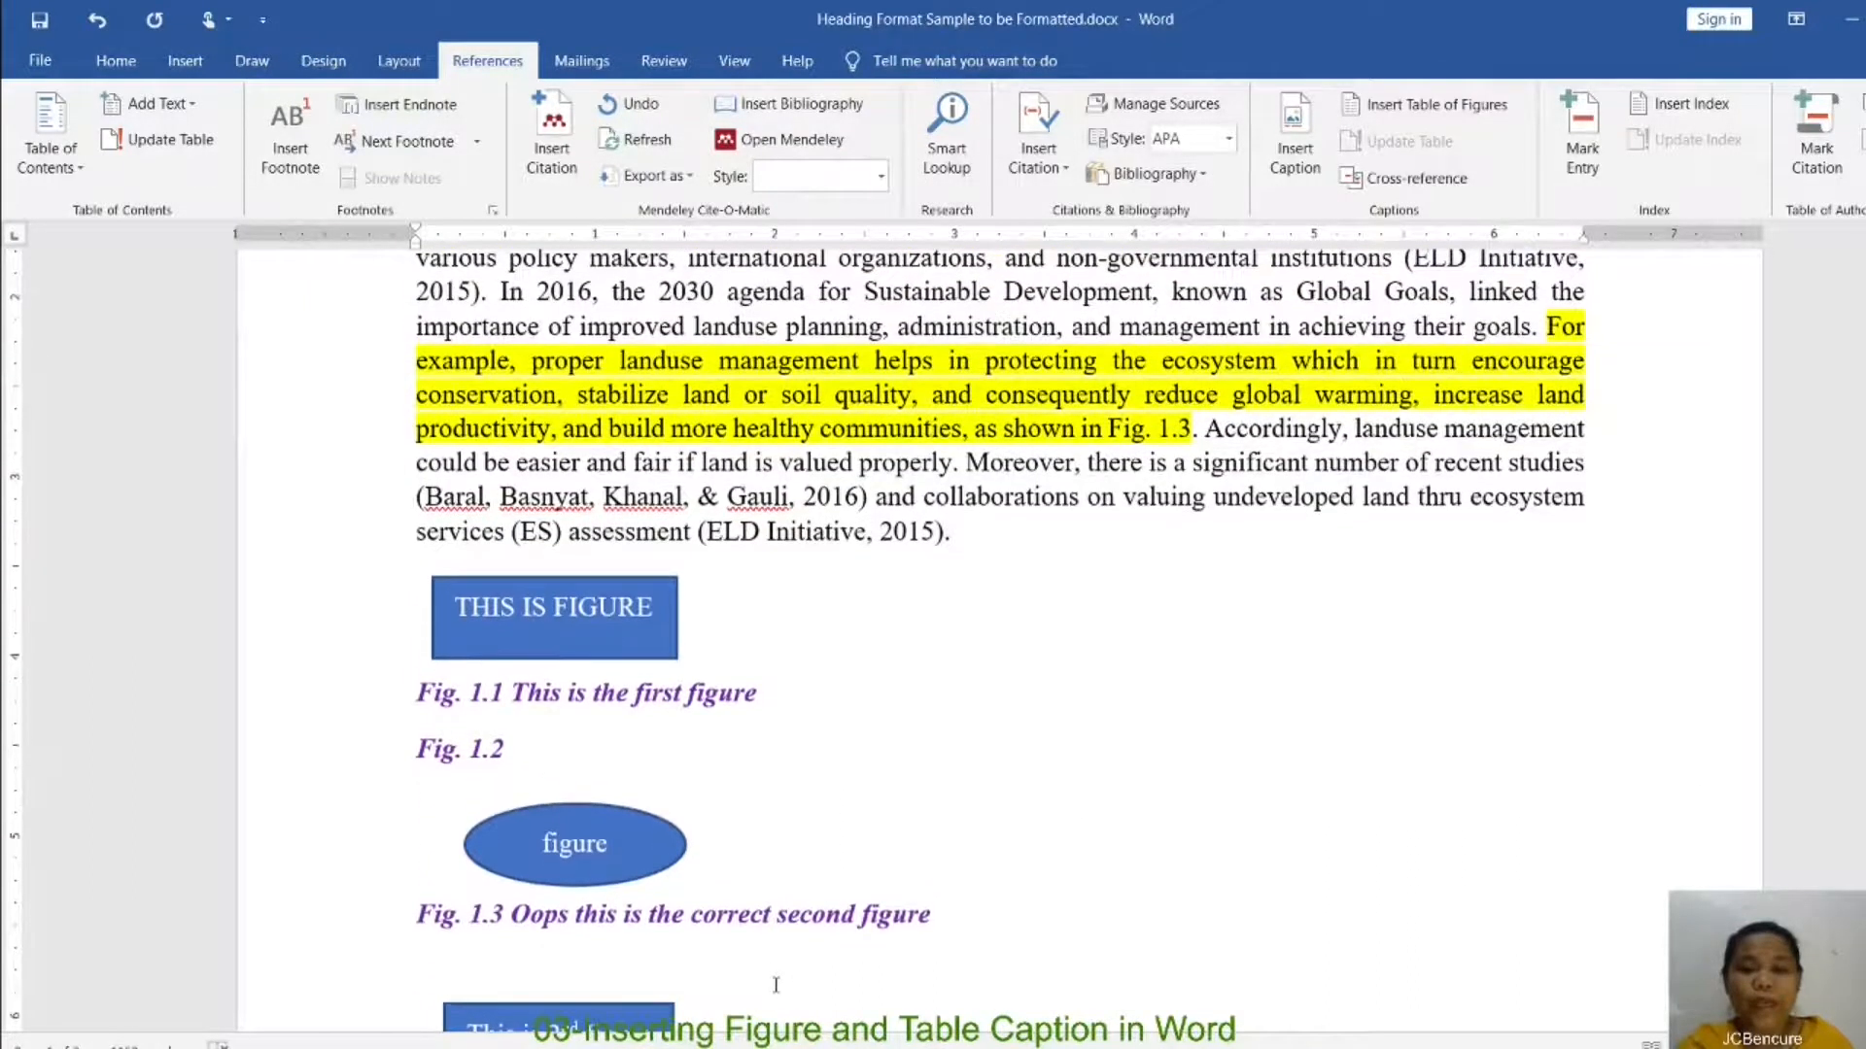
left_click(784, 925)
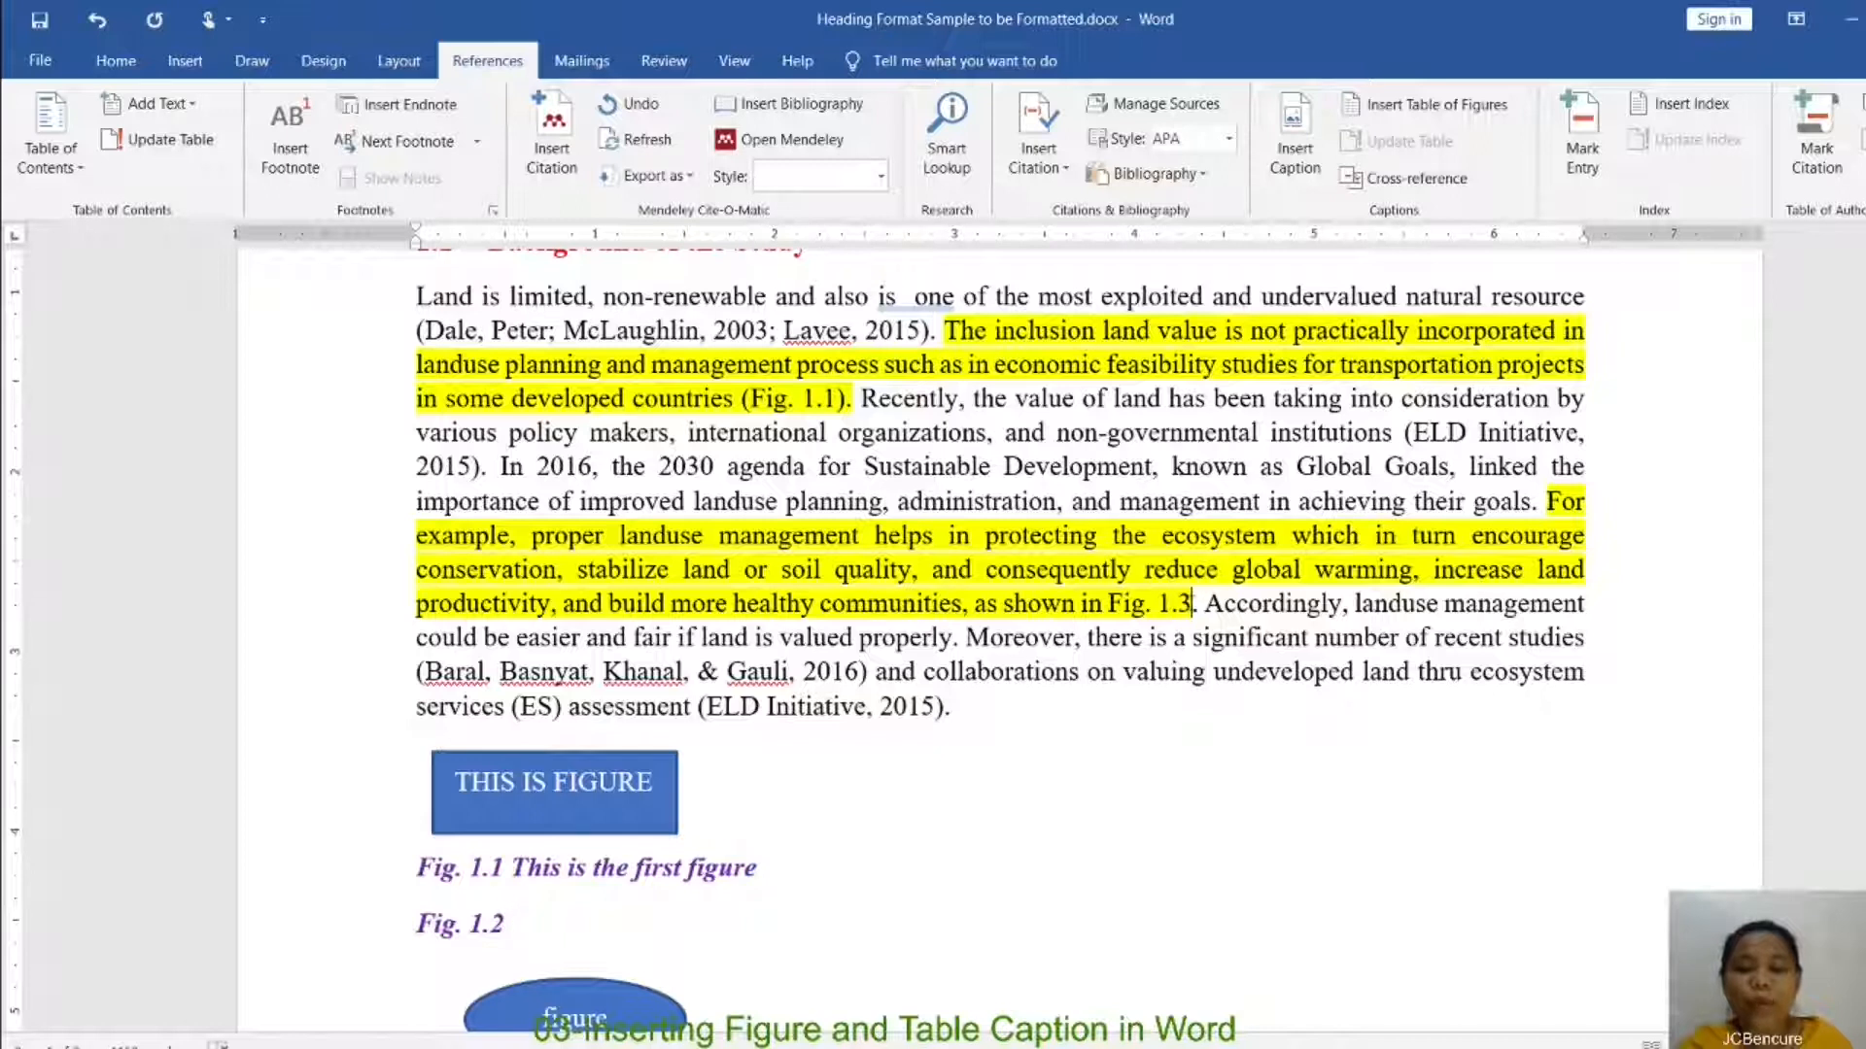
scroll(1188, 651, "down", 4)
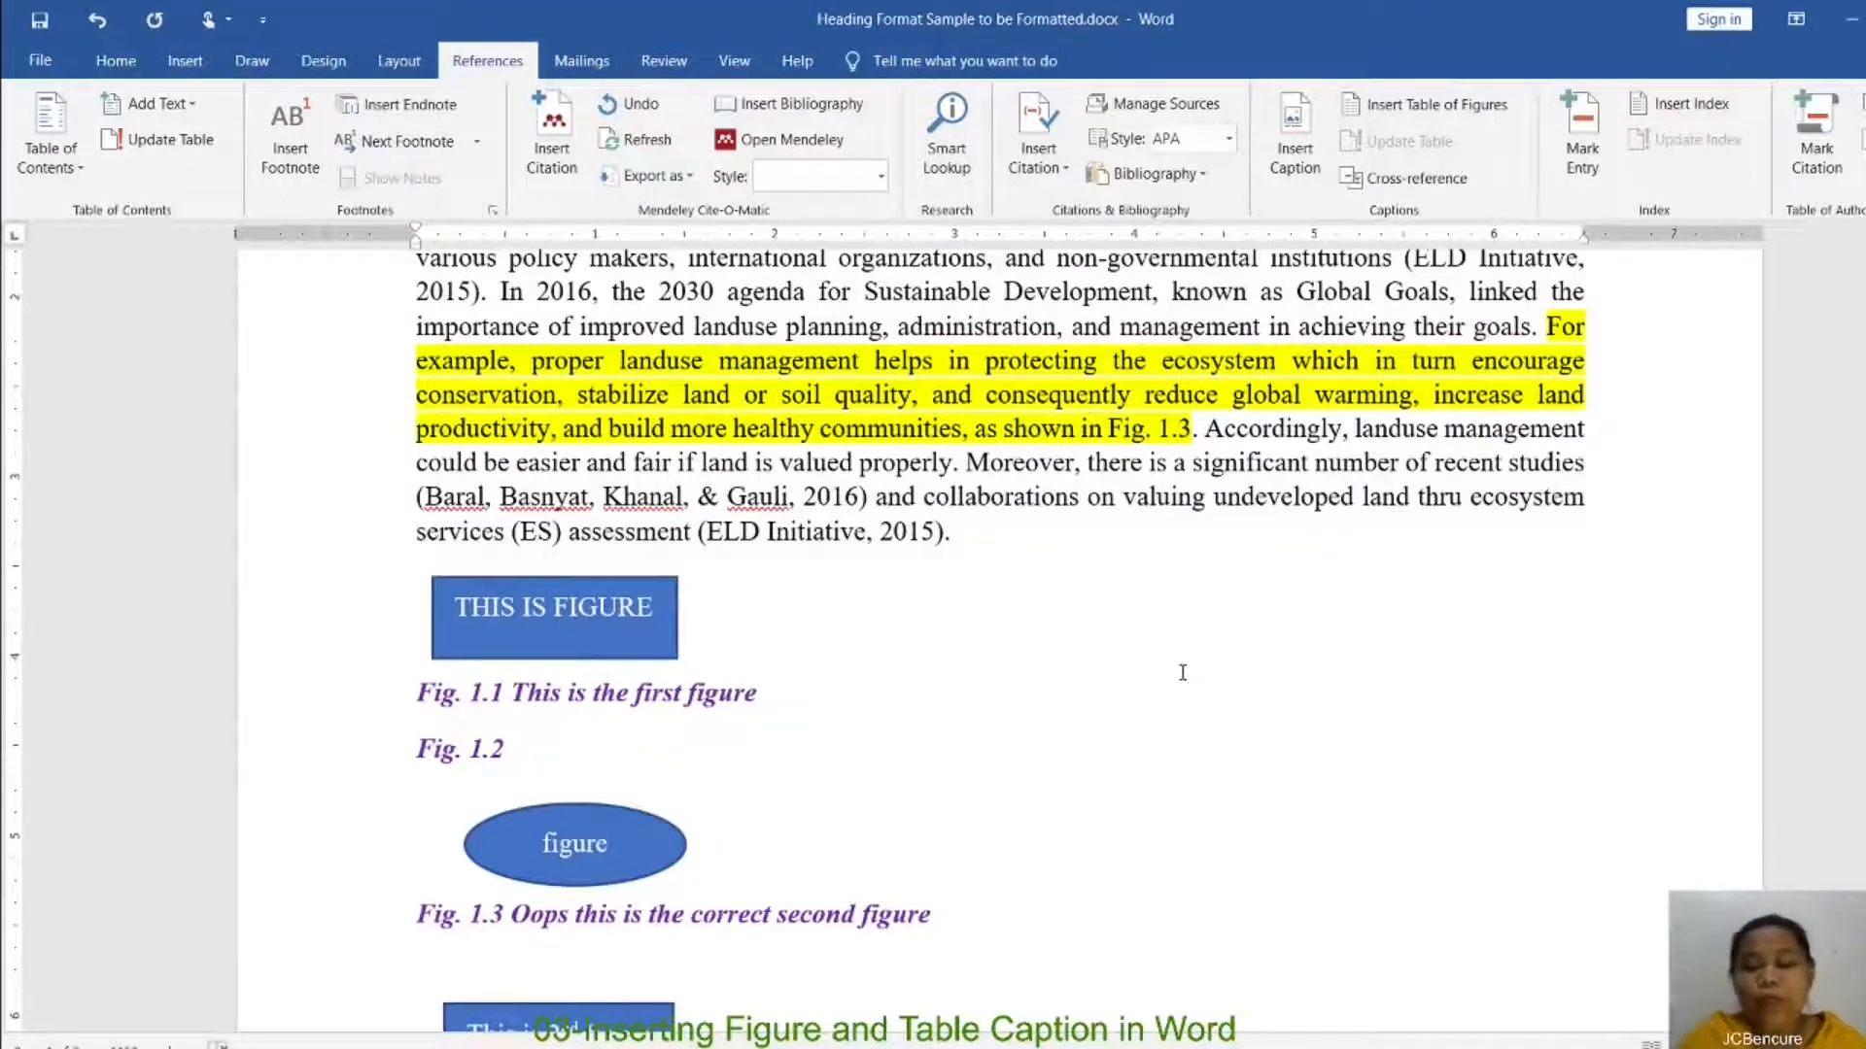
key("BackSpace")
type("4")
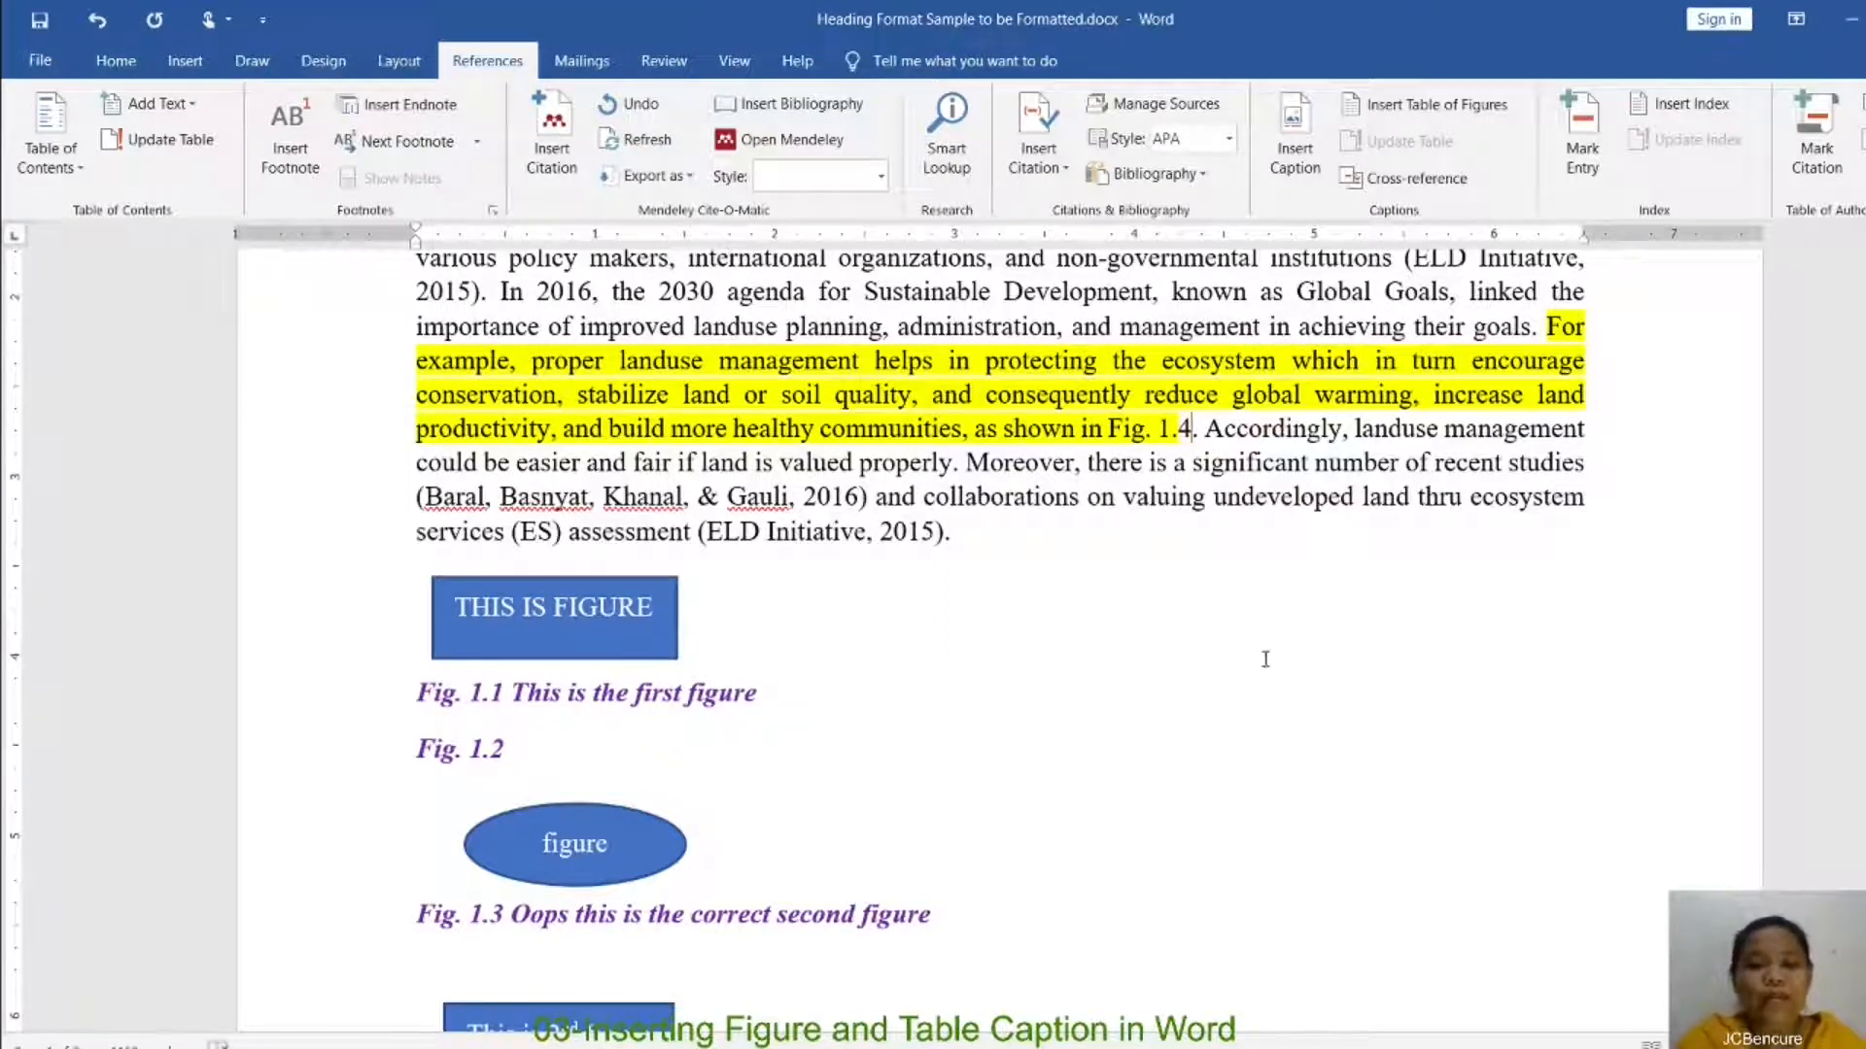
scroll(1265, 659, "down", 6)
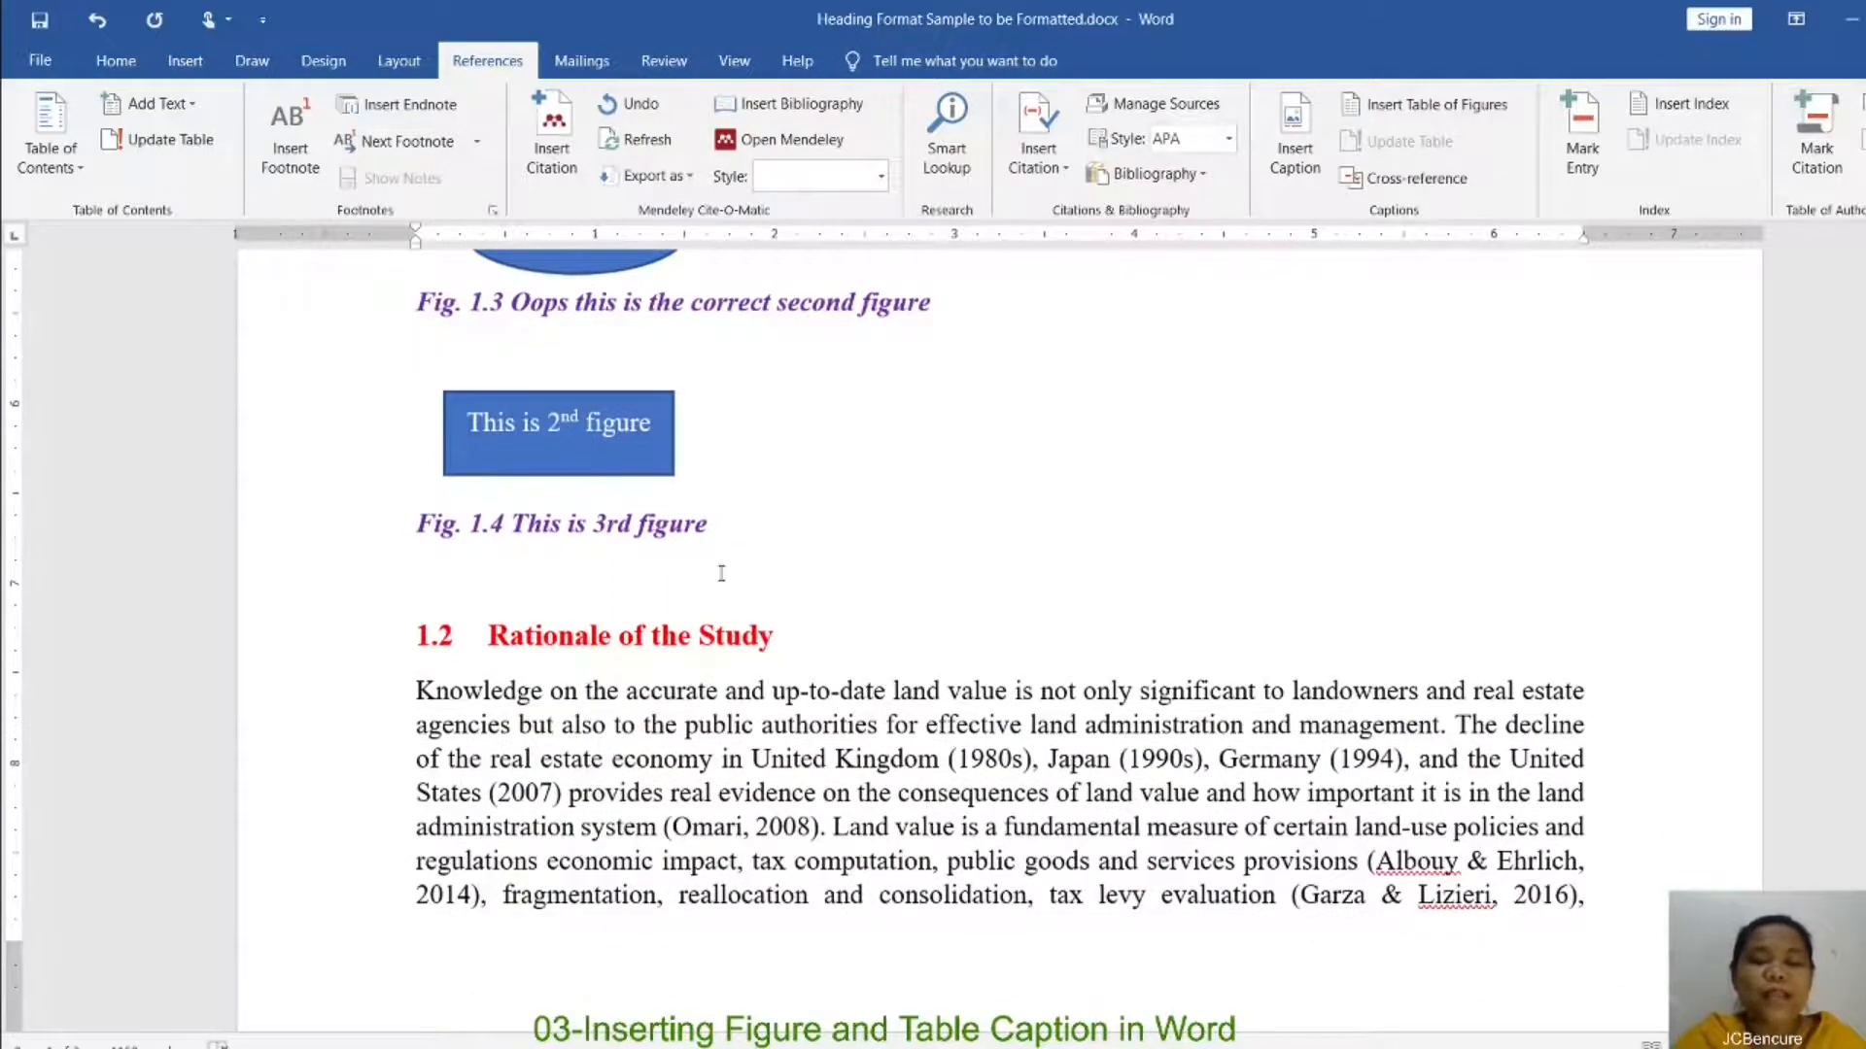
Step: Delete the manually typed words "shown in Fig. 1.4" from the end of the second highlighted sentence
scroll(721, 573, "up", 6)
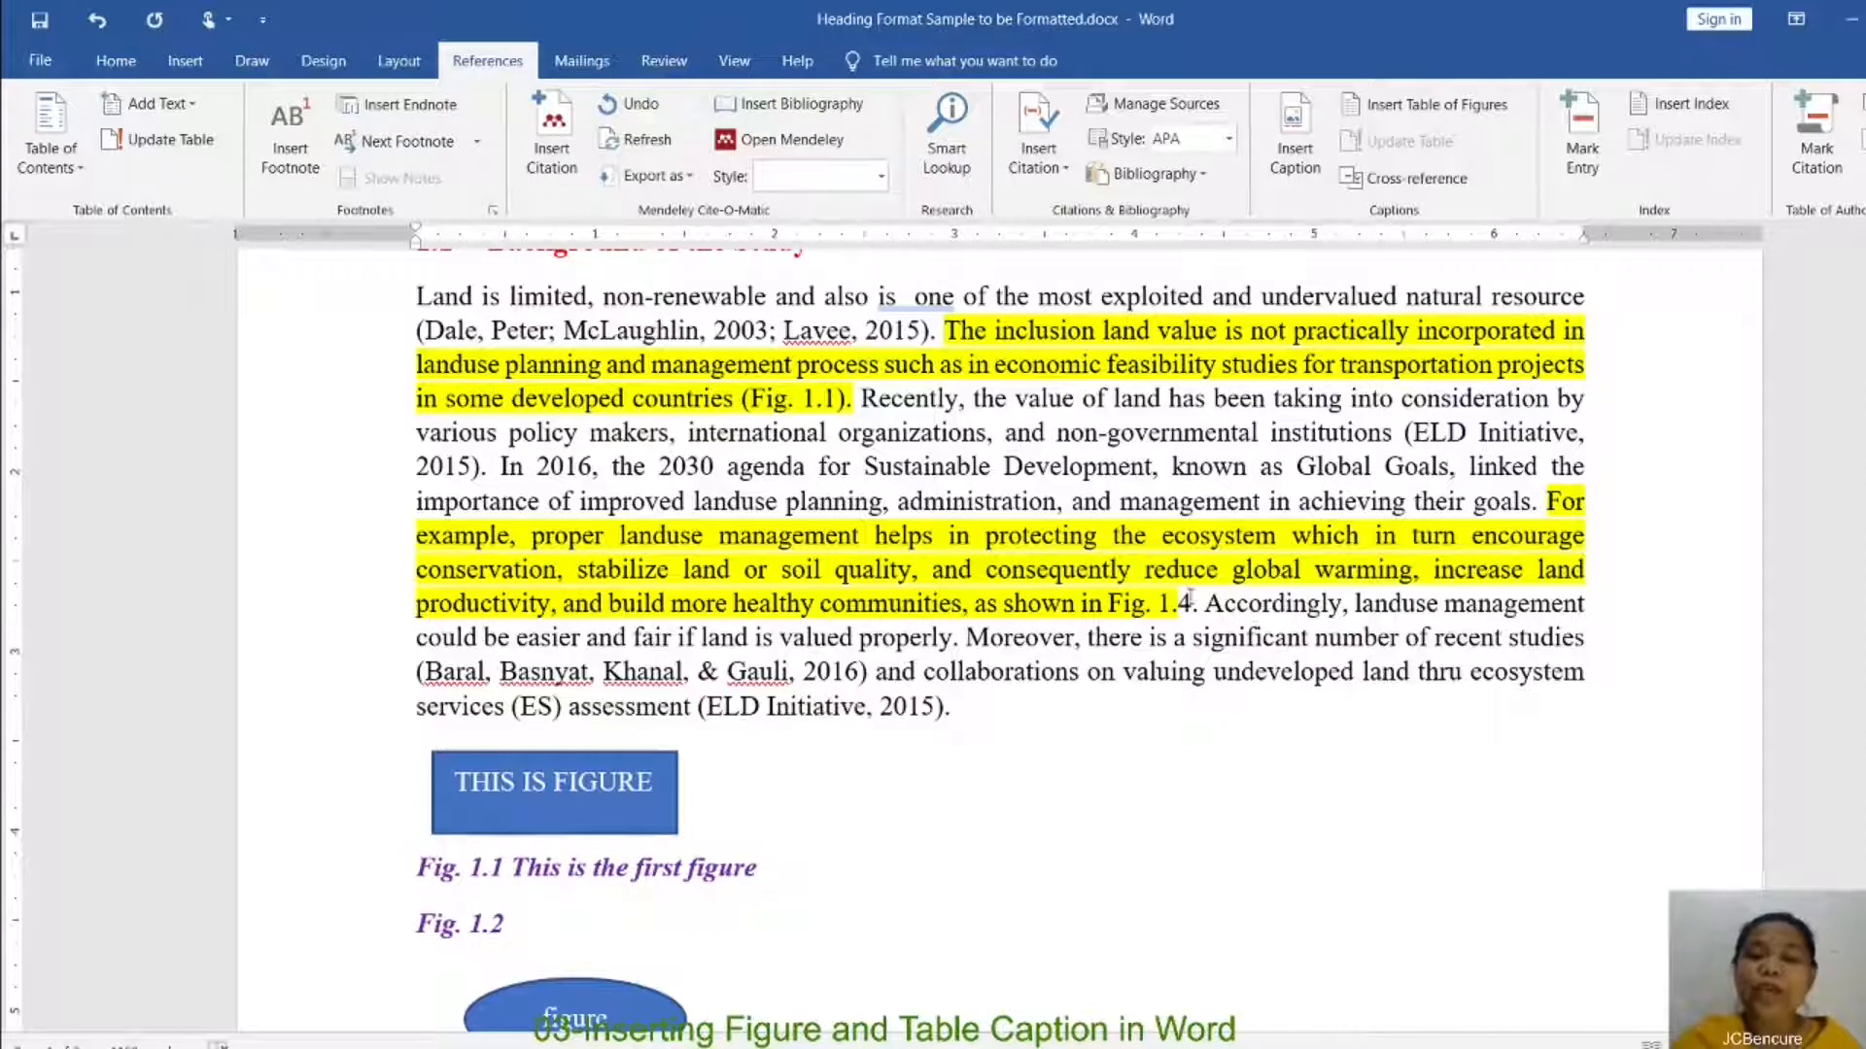
key("BackSpace")
key("BackSpace")
key("BackSpace")
key("BackSpace")
key("BackSpace")
key("BackSpace")
key("BackSpace")
key("BackSpace")
key("BackSpace")
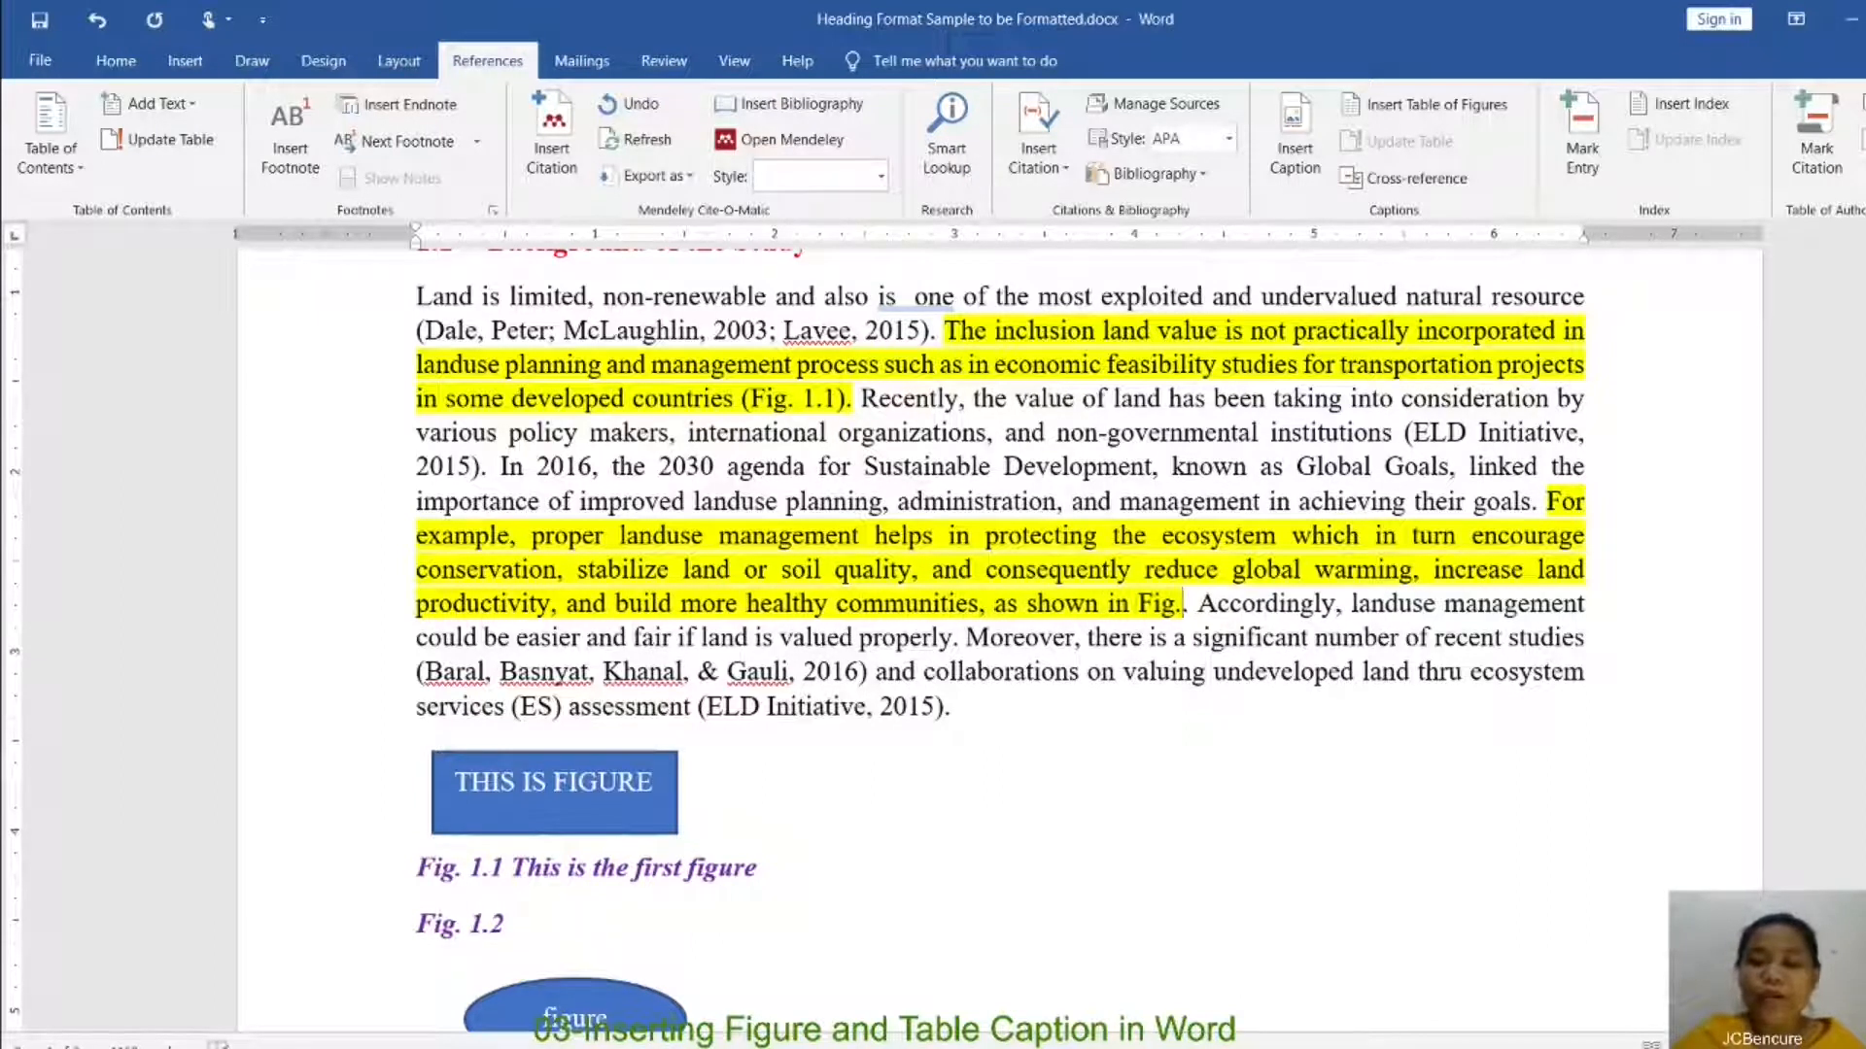
key("BackSpace")
key("BackSpace")
key("BackSpace")
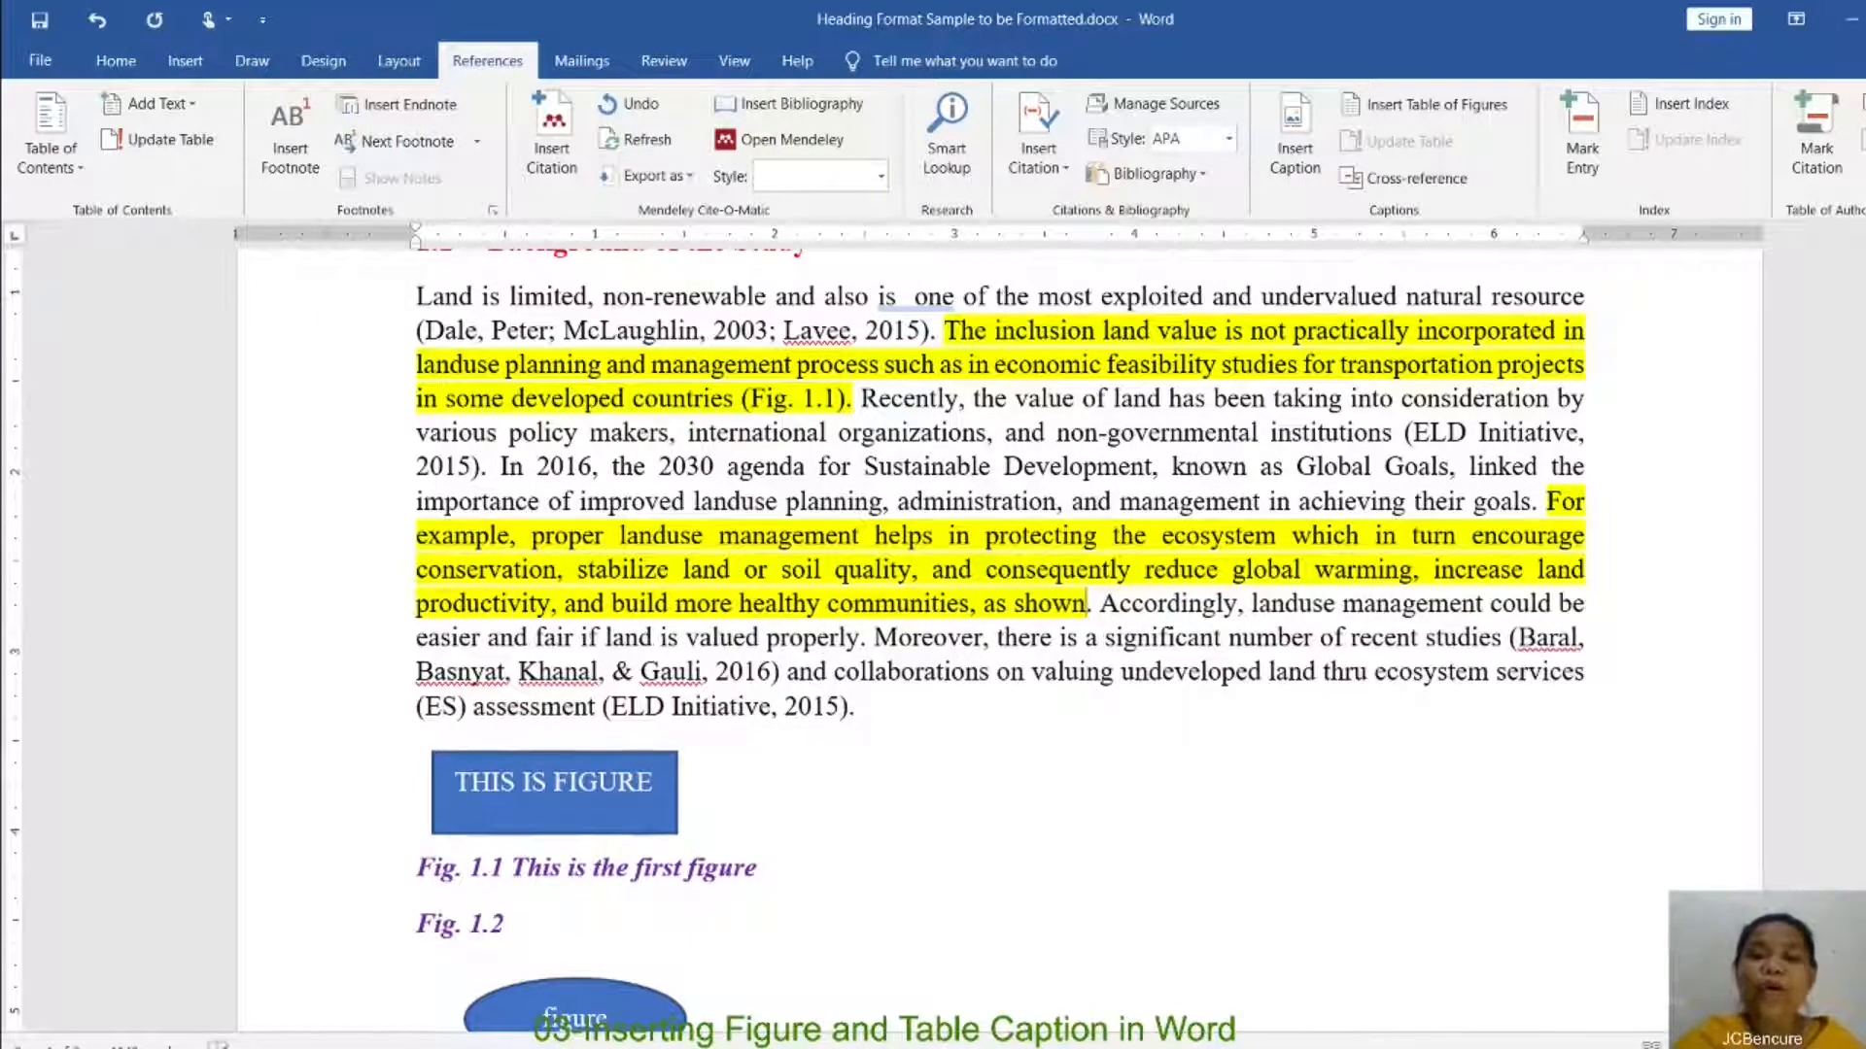
key("BackSpace")
key("BackSpace")
key("BackSpace")
key("BackSpace")
key("BackSpace")
key("BackSpace")
key("BackSpace")
key("BackSpace")
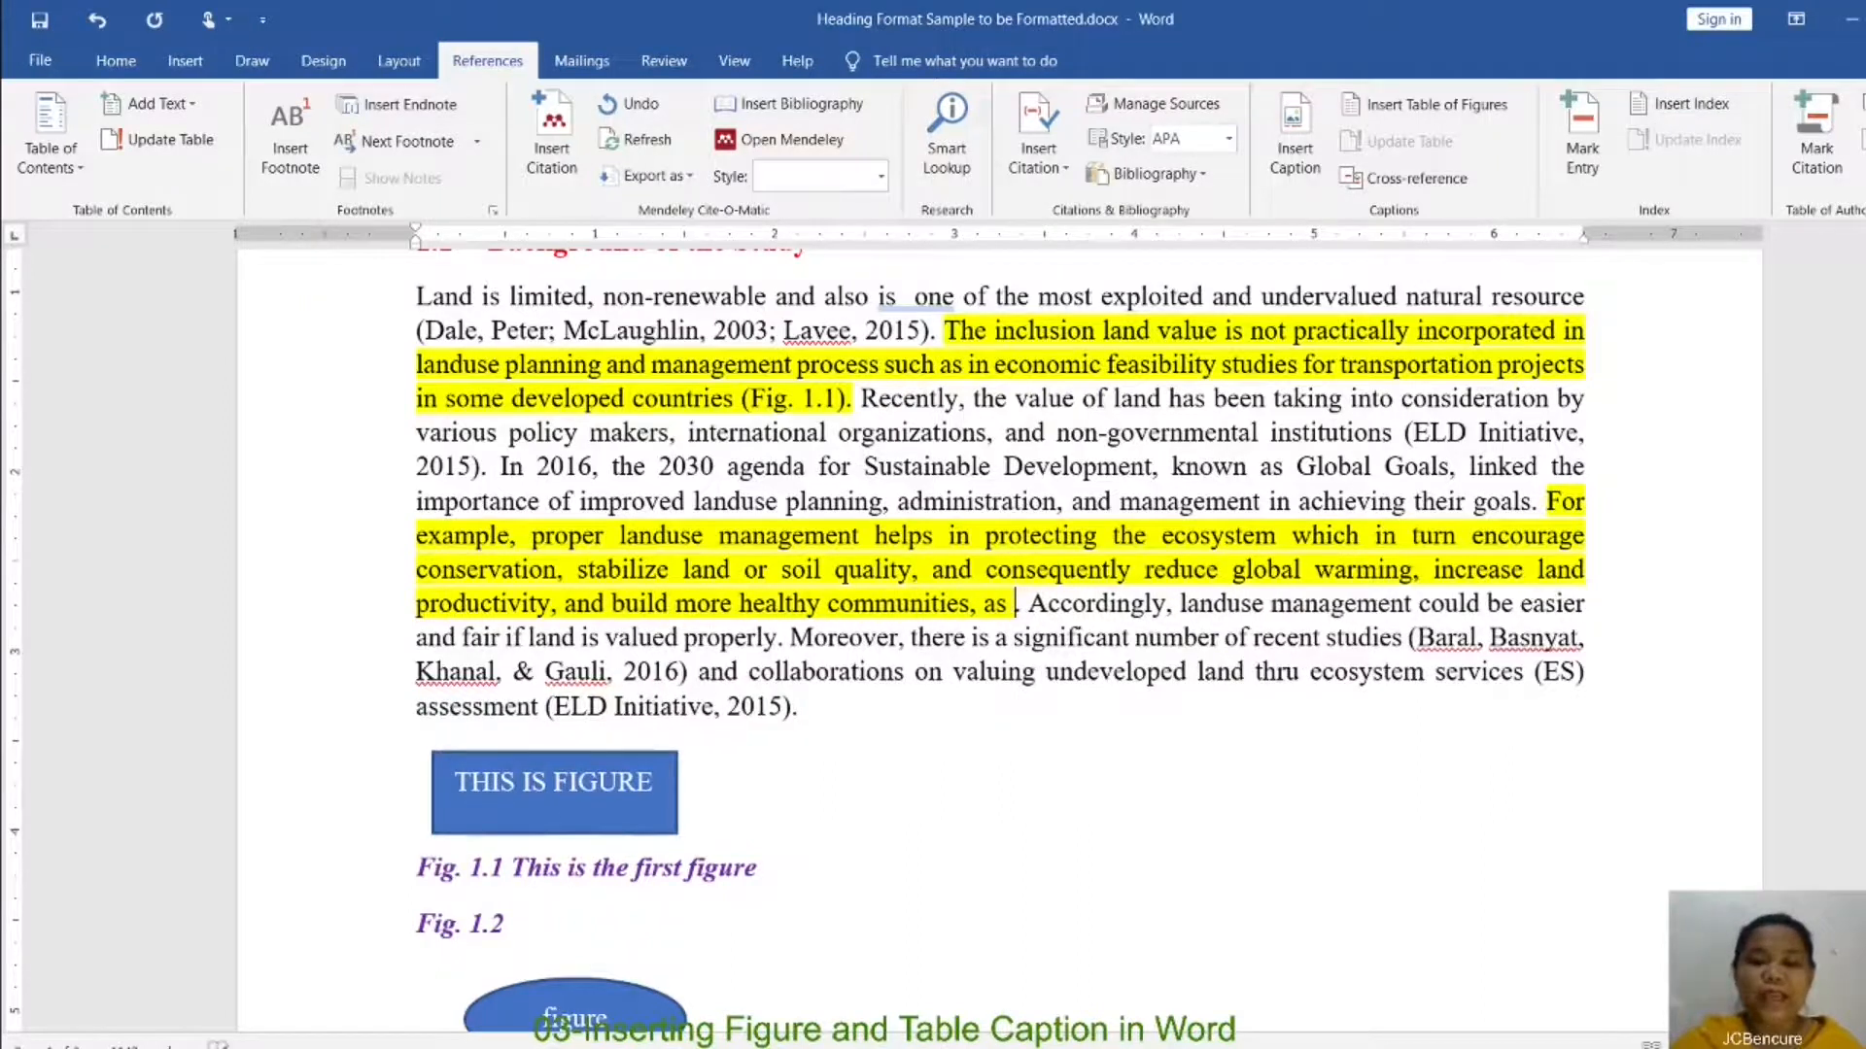
Step: Replace the typed reference at the end of the first highlighted sentence with an empty pair of parentheses after "countries"
scroll(1166, 719, "up", 3)
scroll(1032, 736, "down", 1)
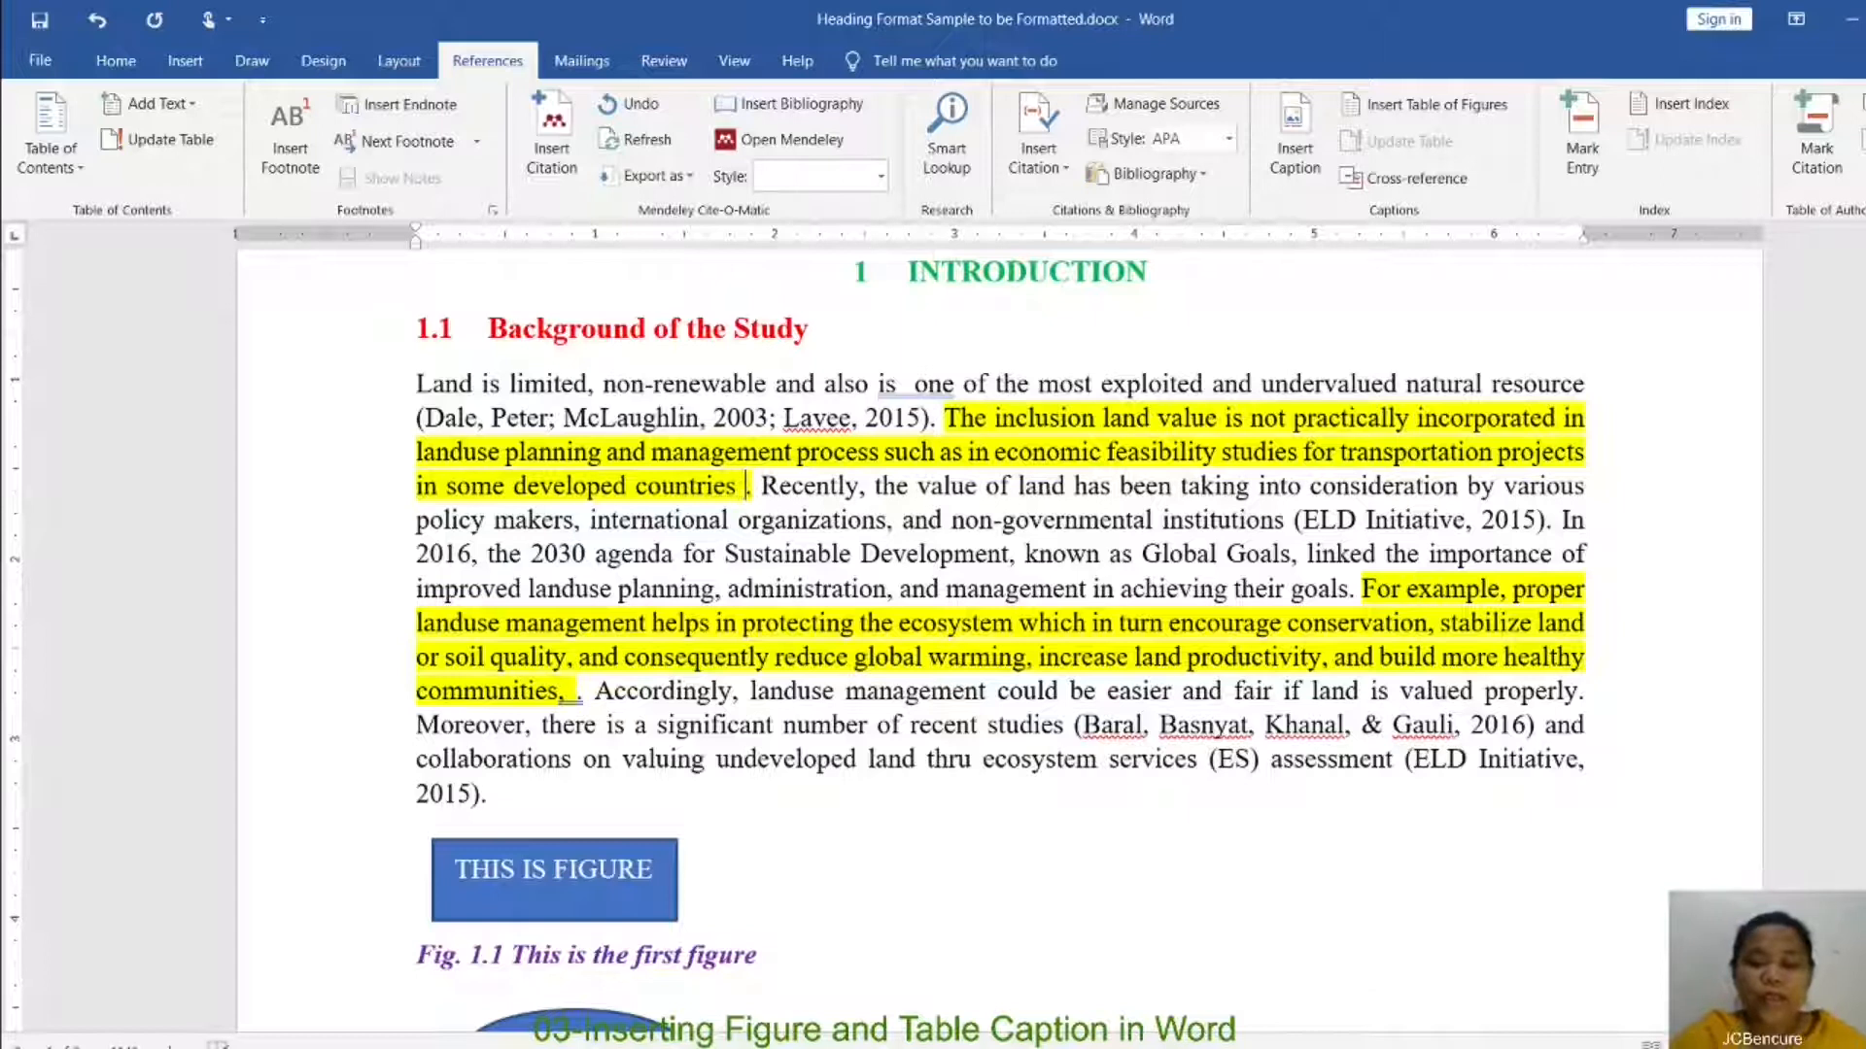
type("(")
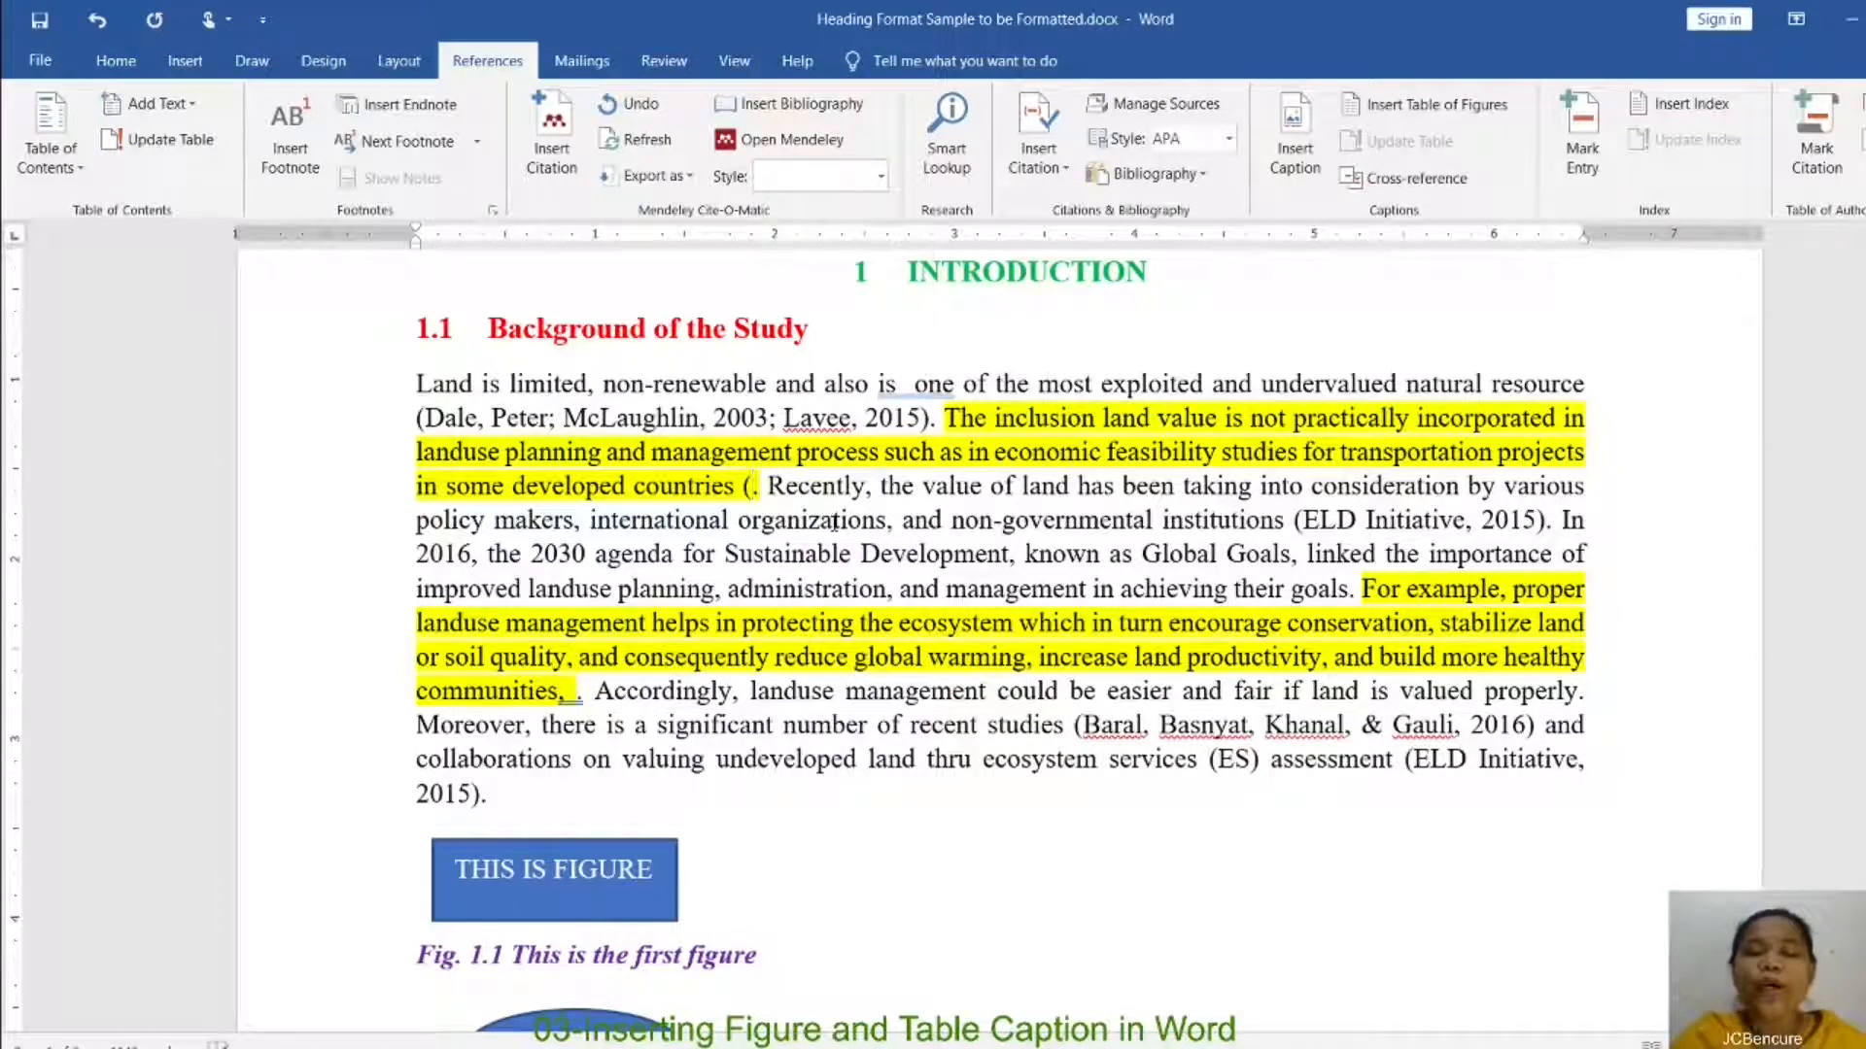
type(")")
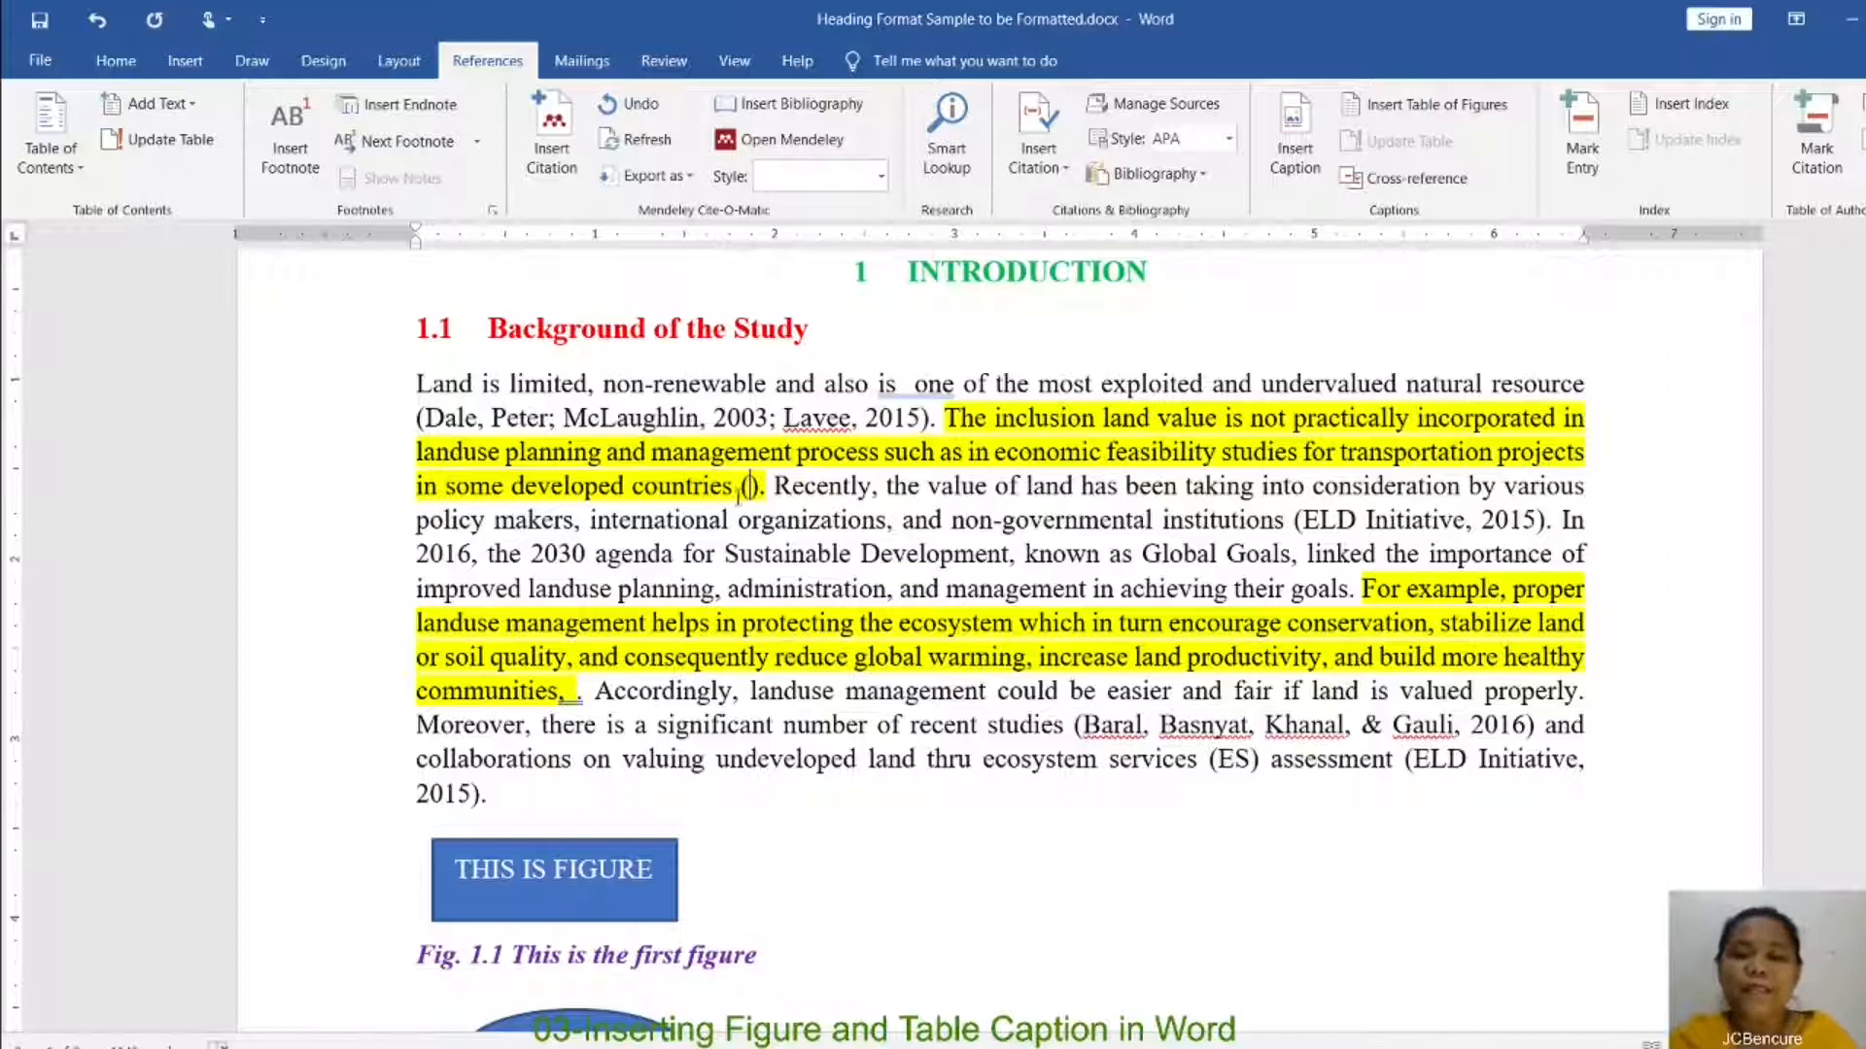
Step: Insert a hyperlinked cross-reference of type Fig. to the entire caption "Fig. 1.1 This is the first figure" inside the empty parentheses
left_click(1414, 185)
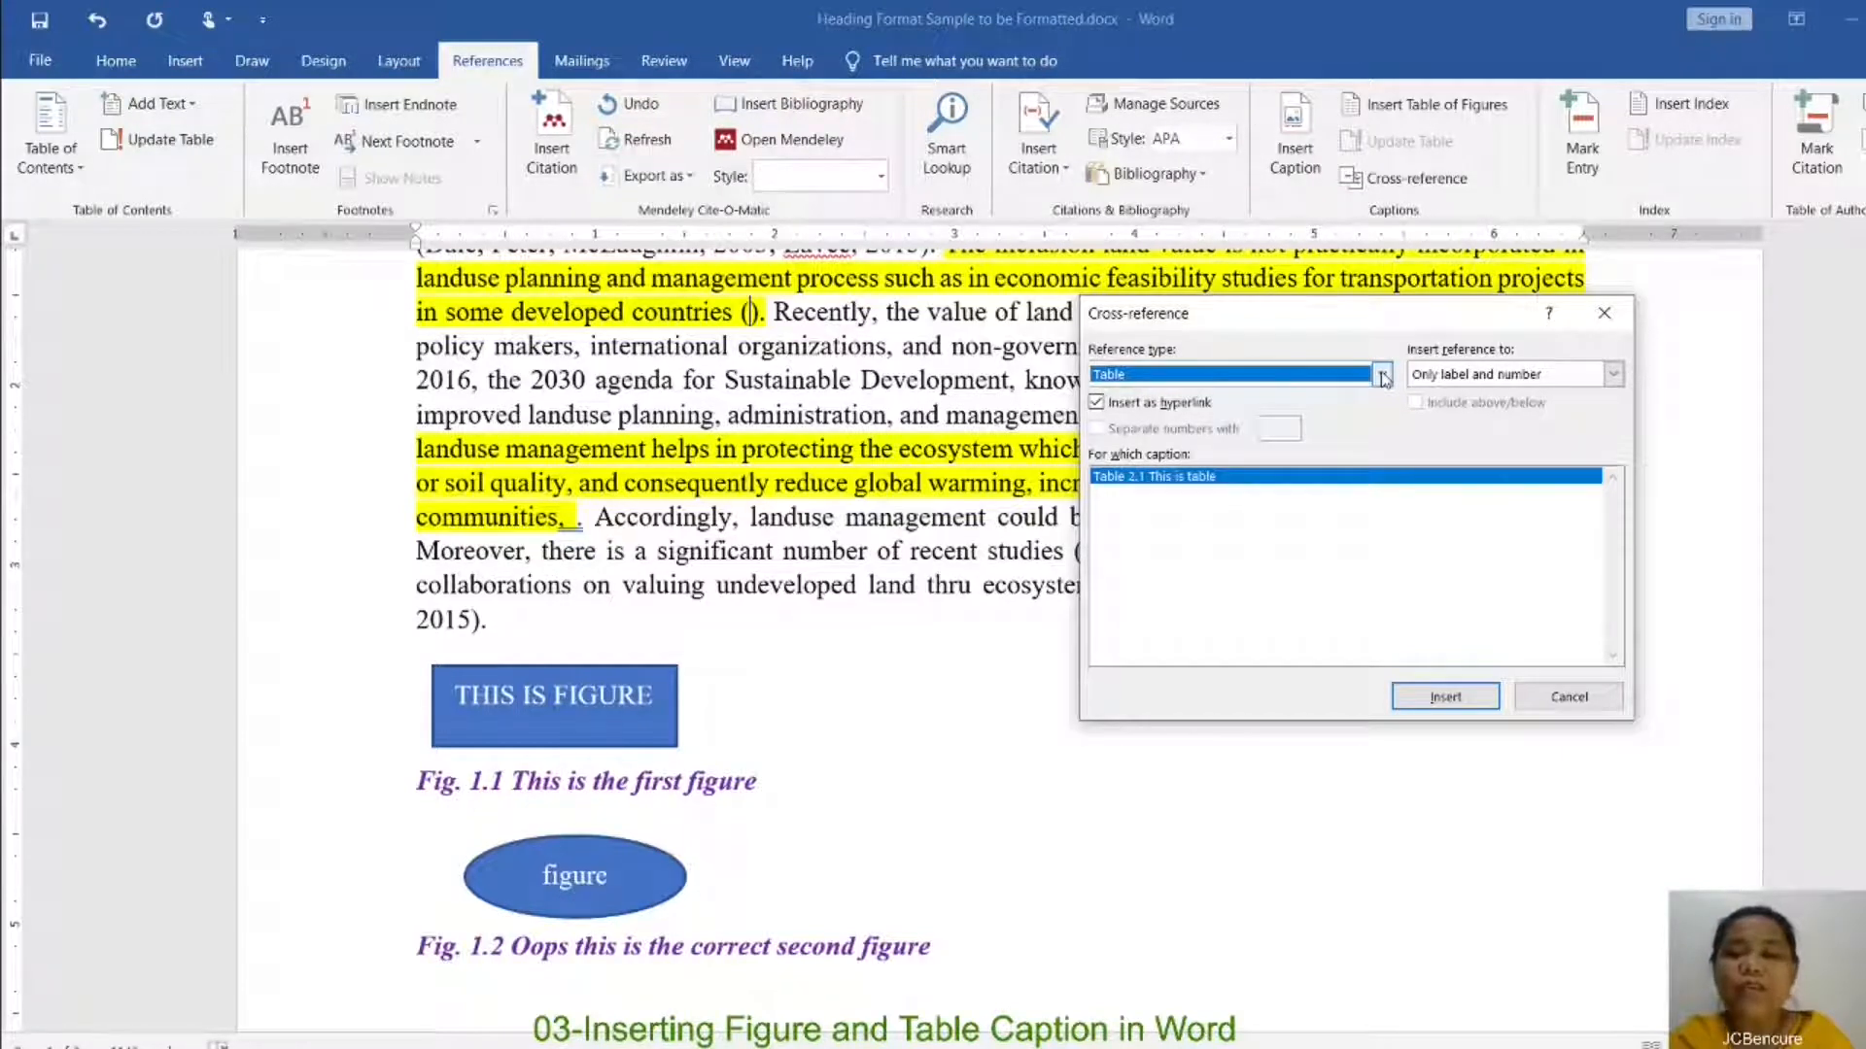
left_click(1381, 375)
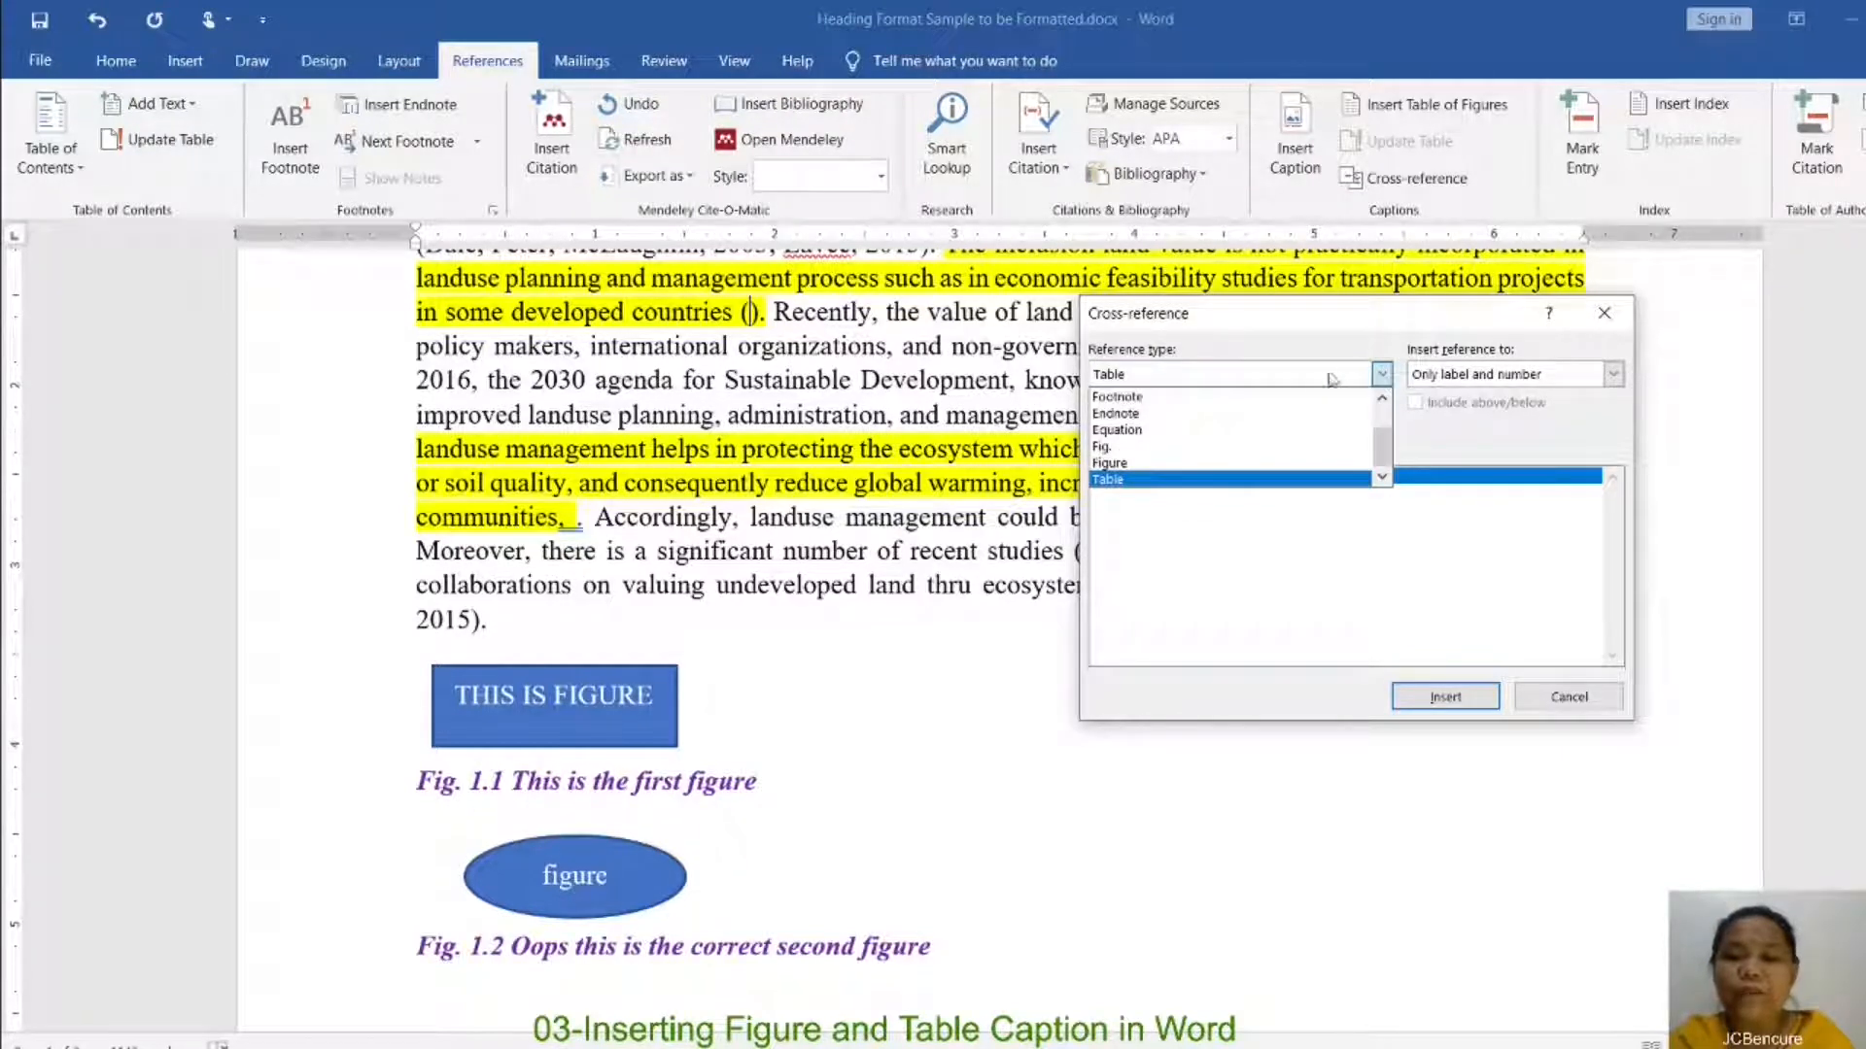
left_click(1163, 463)
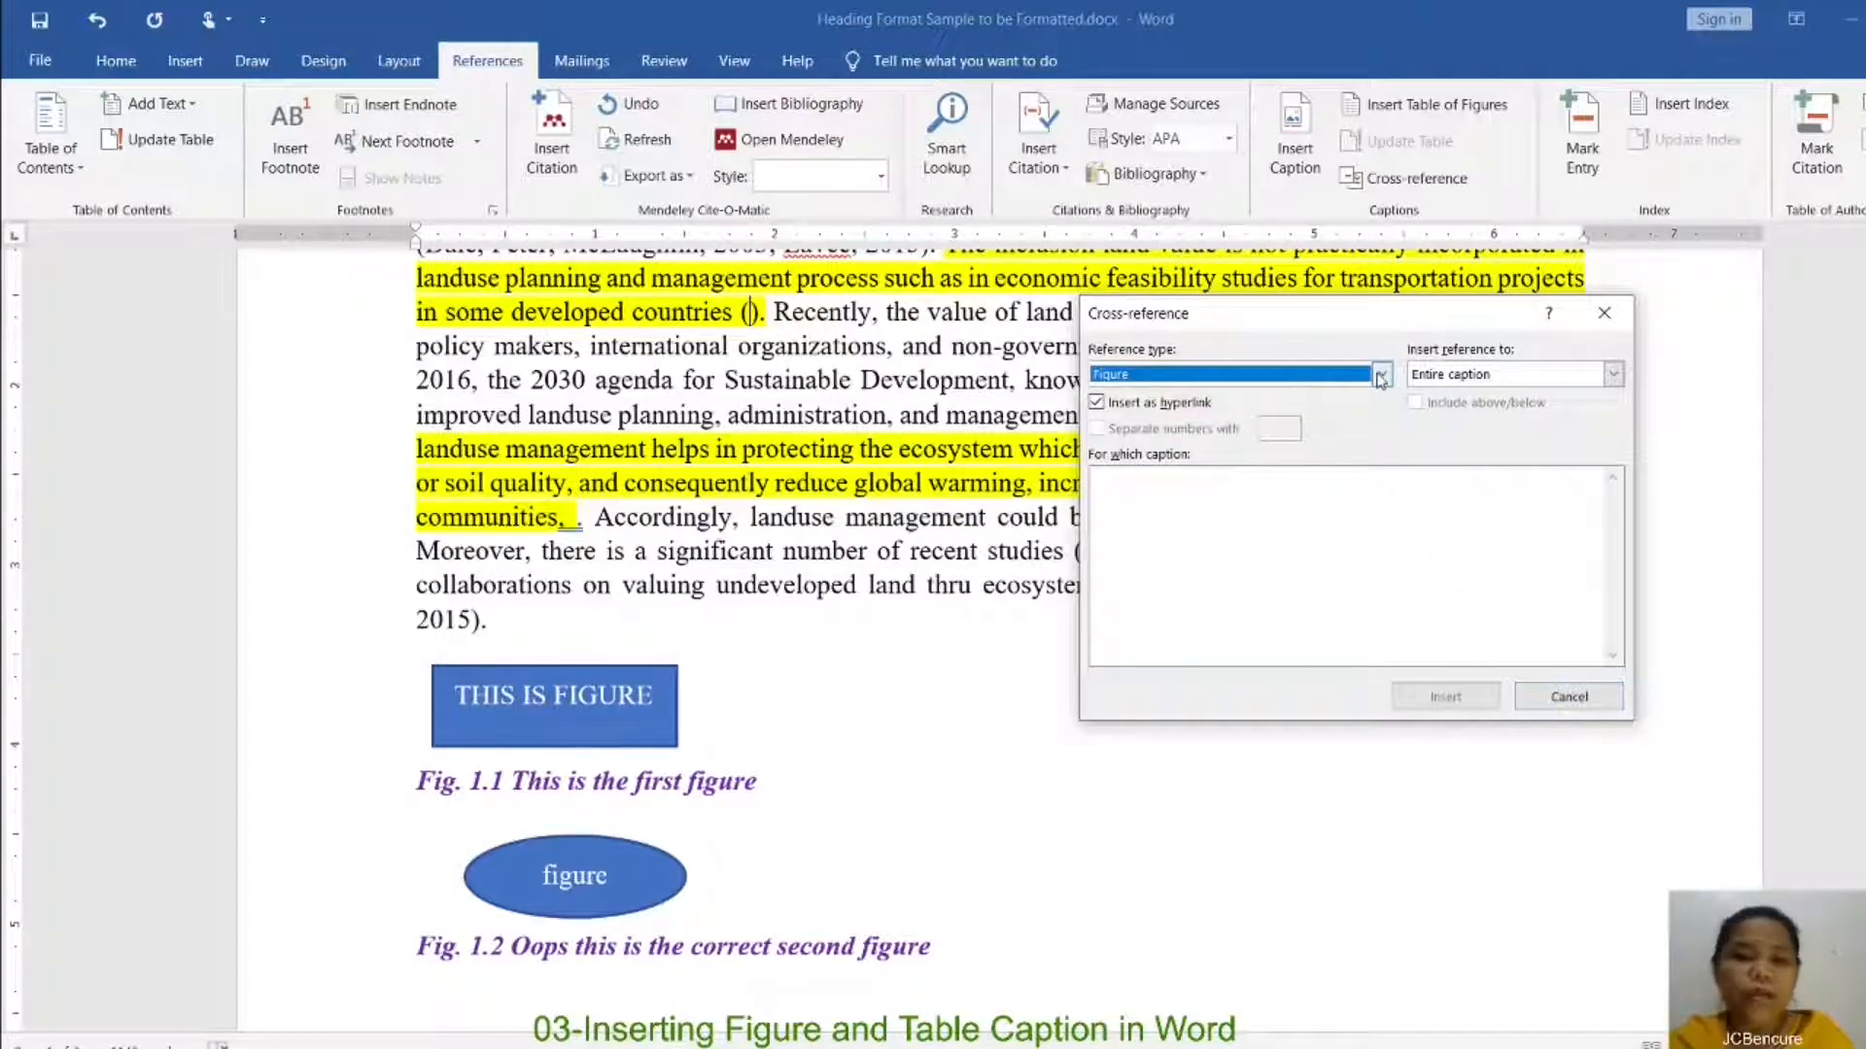
left_click(1381, 375)
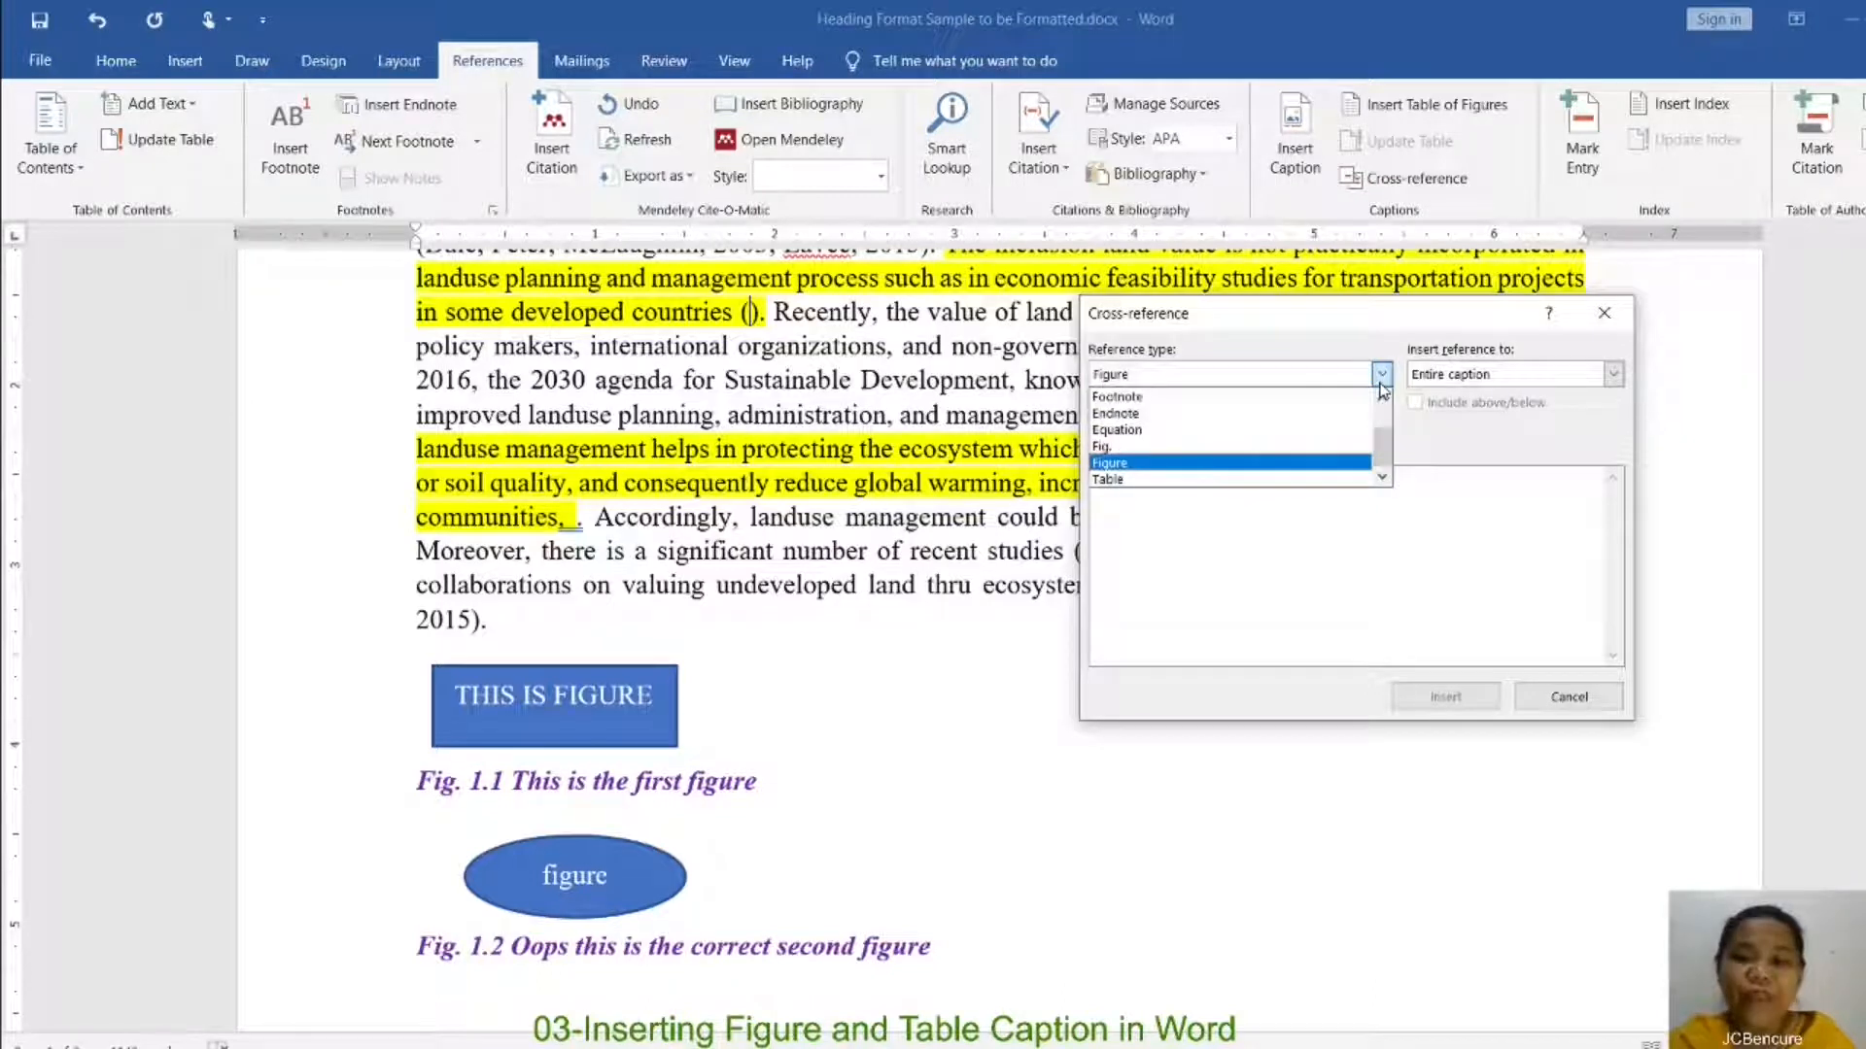
left_click(1108, 446)
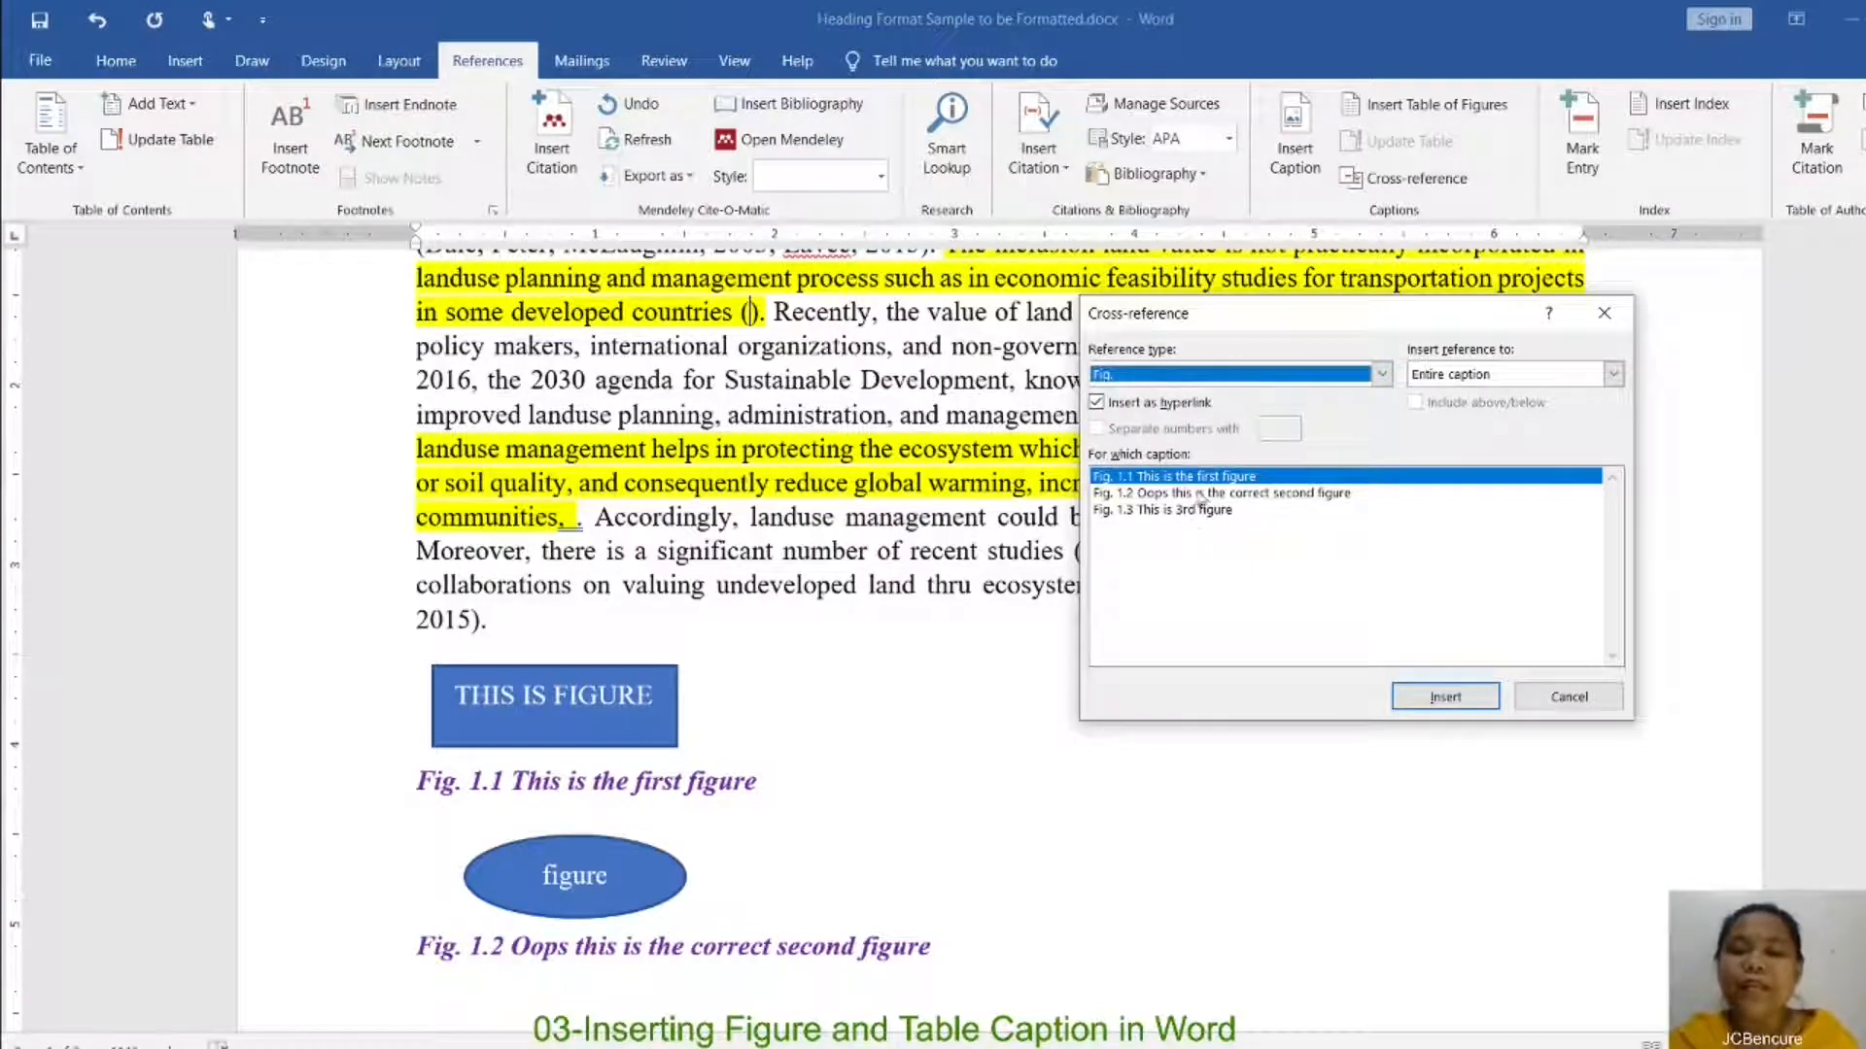
left_click(1188, 521)
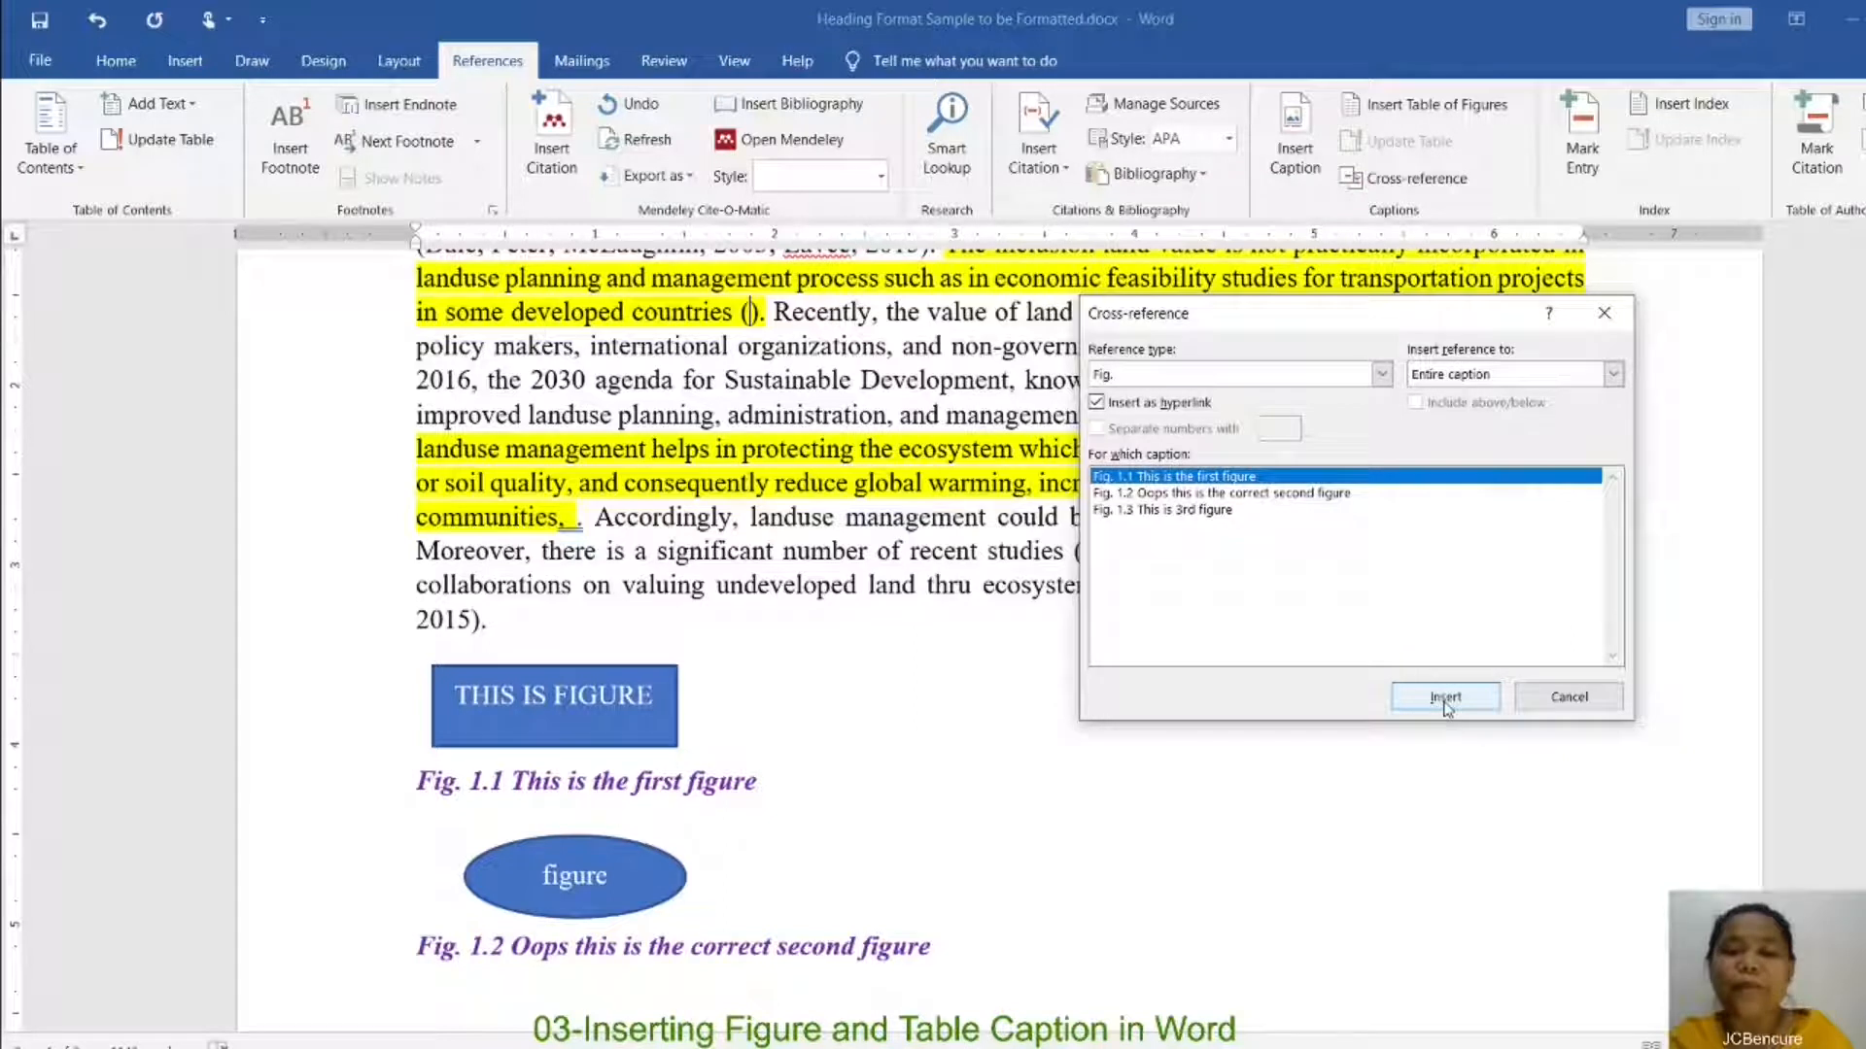
left_click(1445, 700)
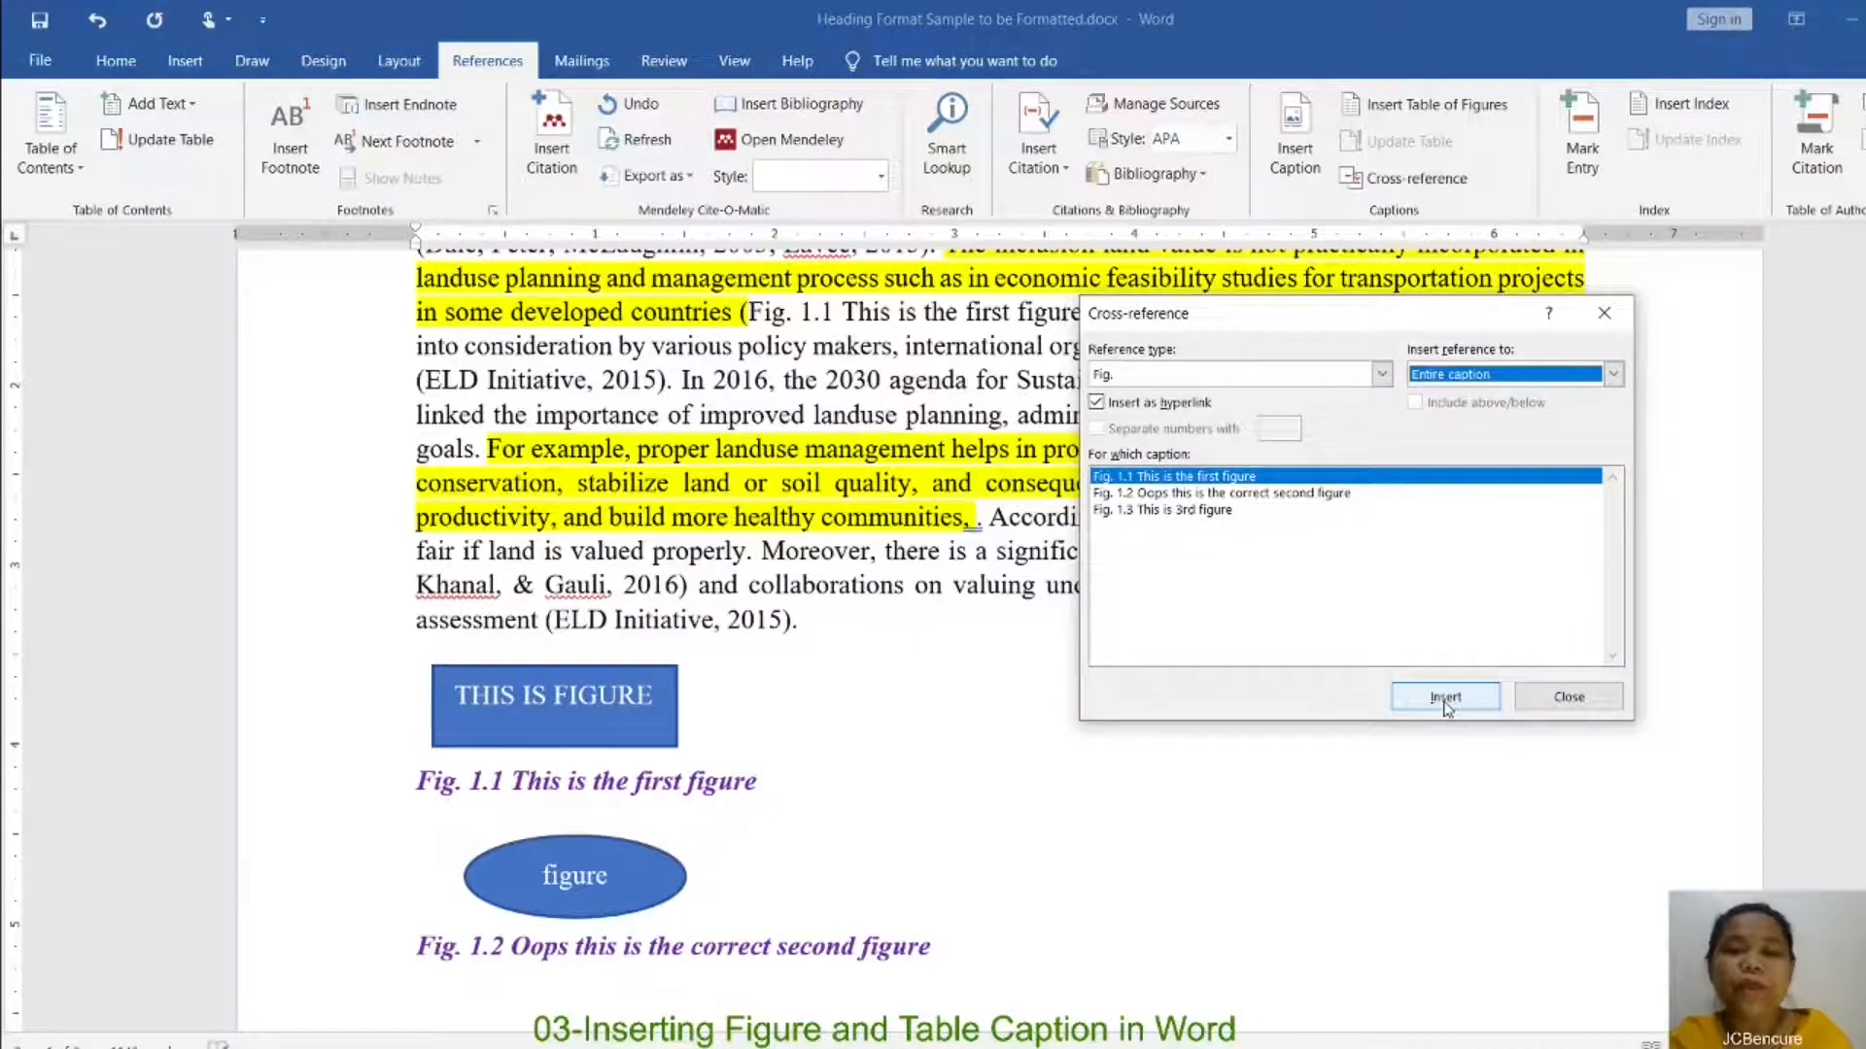
left_click_drag(1260, 316, 1191, 526)
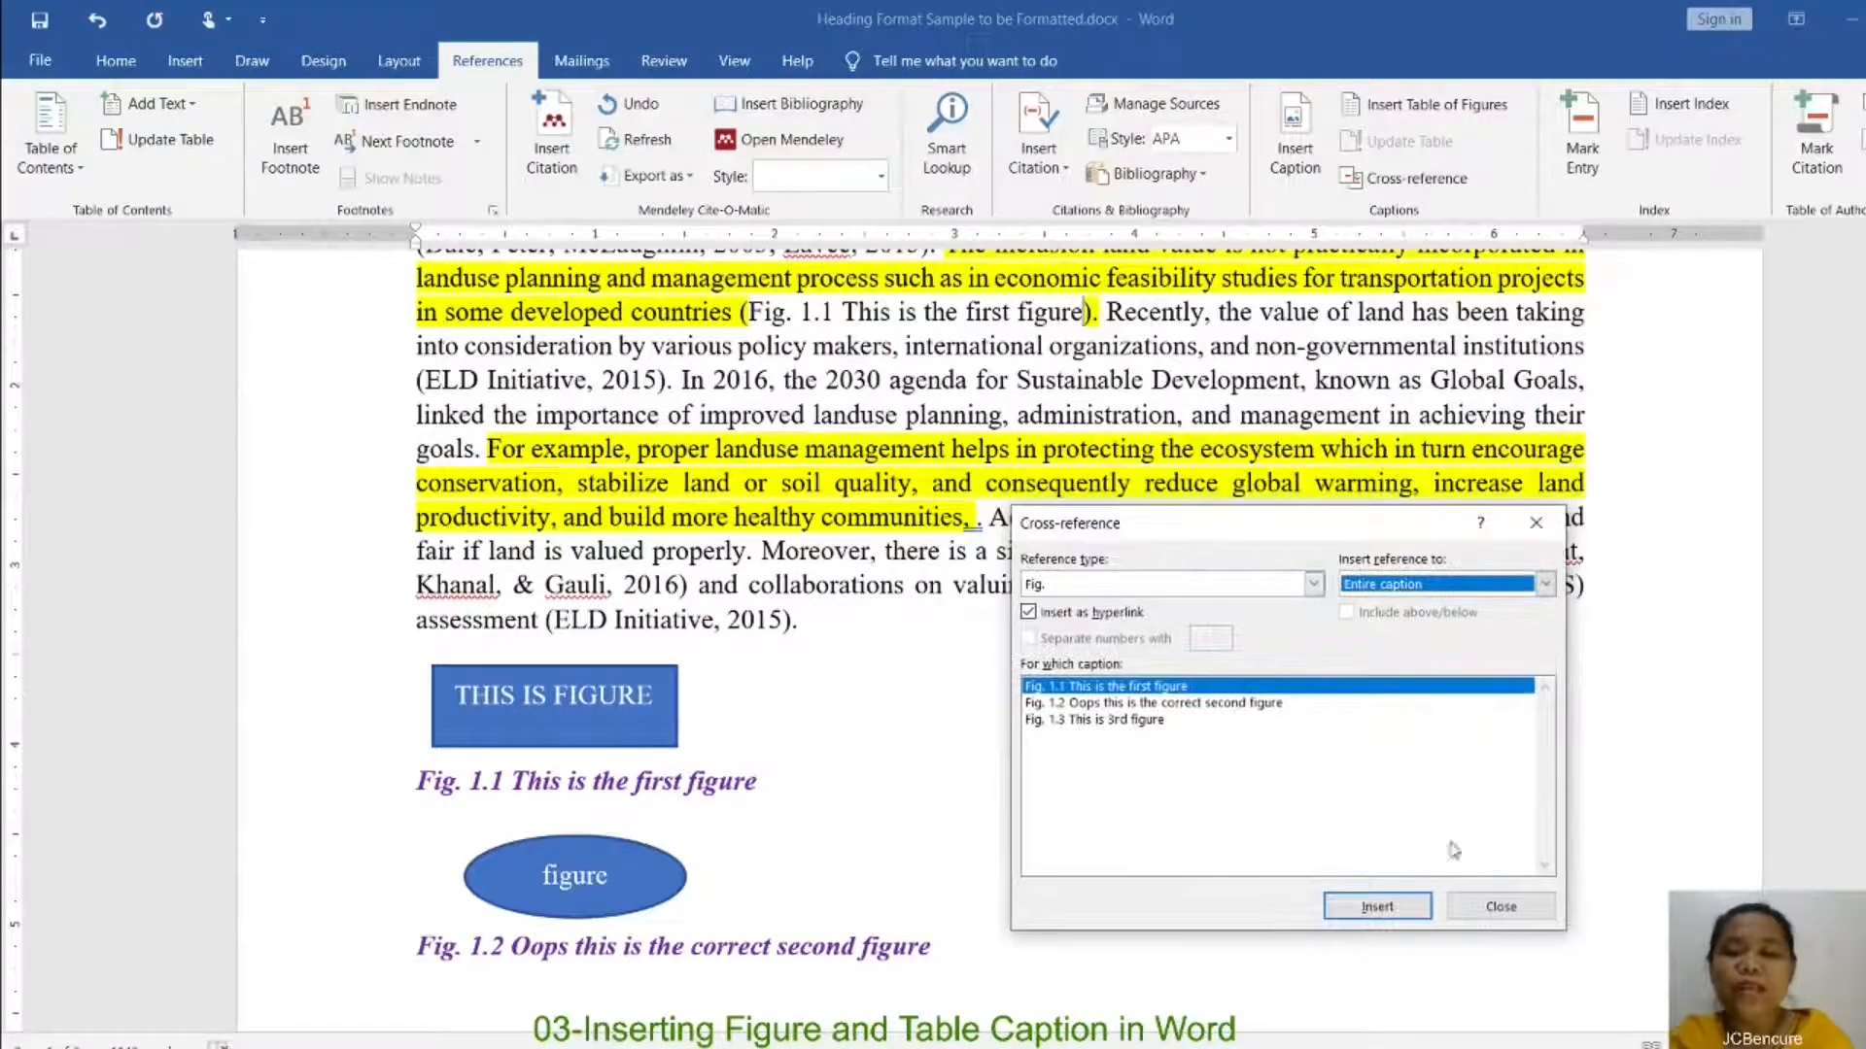
left_click(1501, 907)
Step: Delete the entire-caption cross-reference from the parentheses in the first highlighted sentence
left_click(1002, 313)
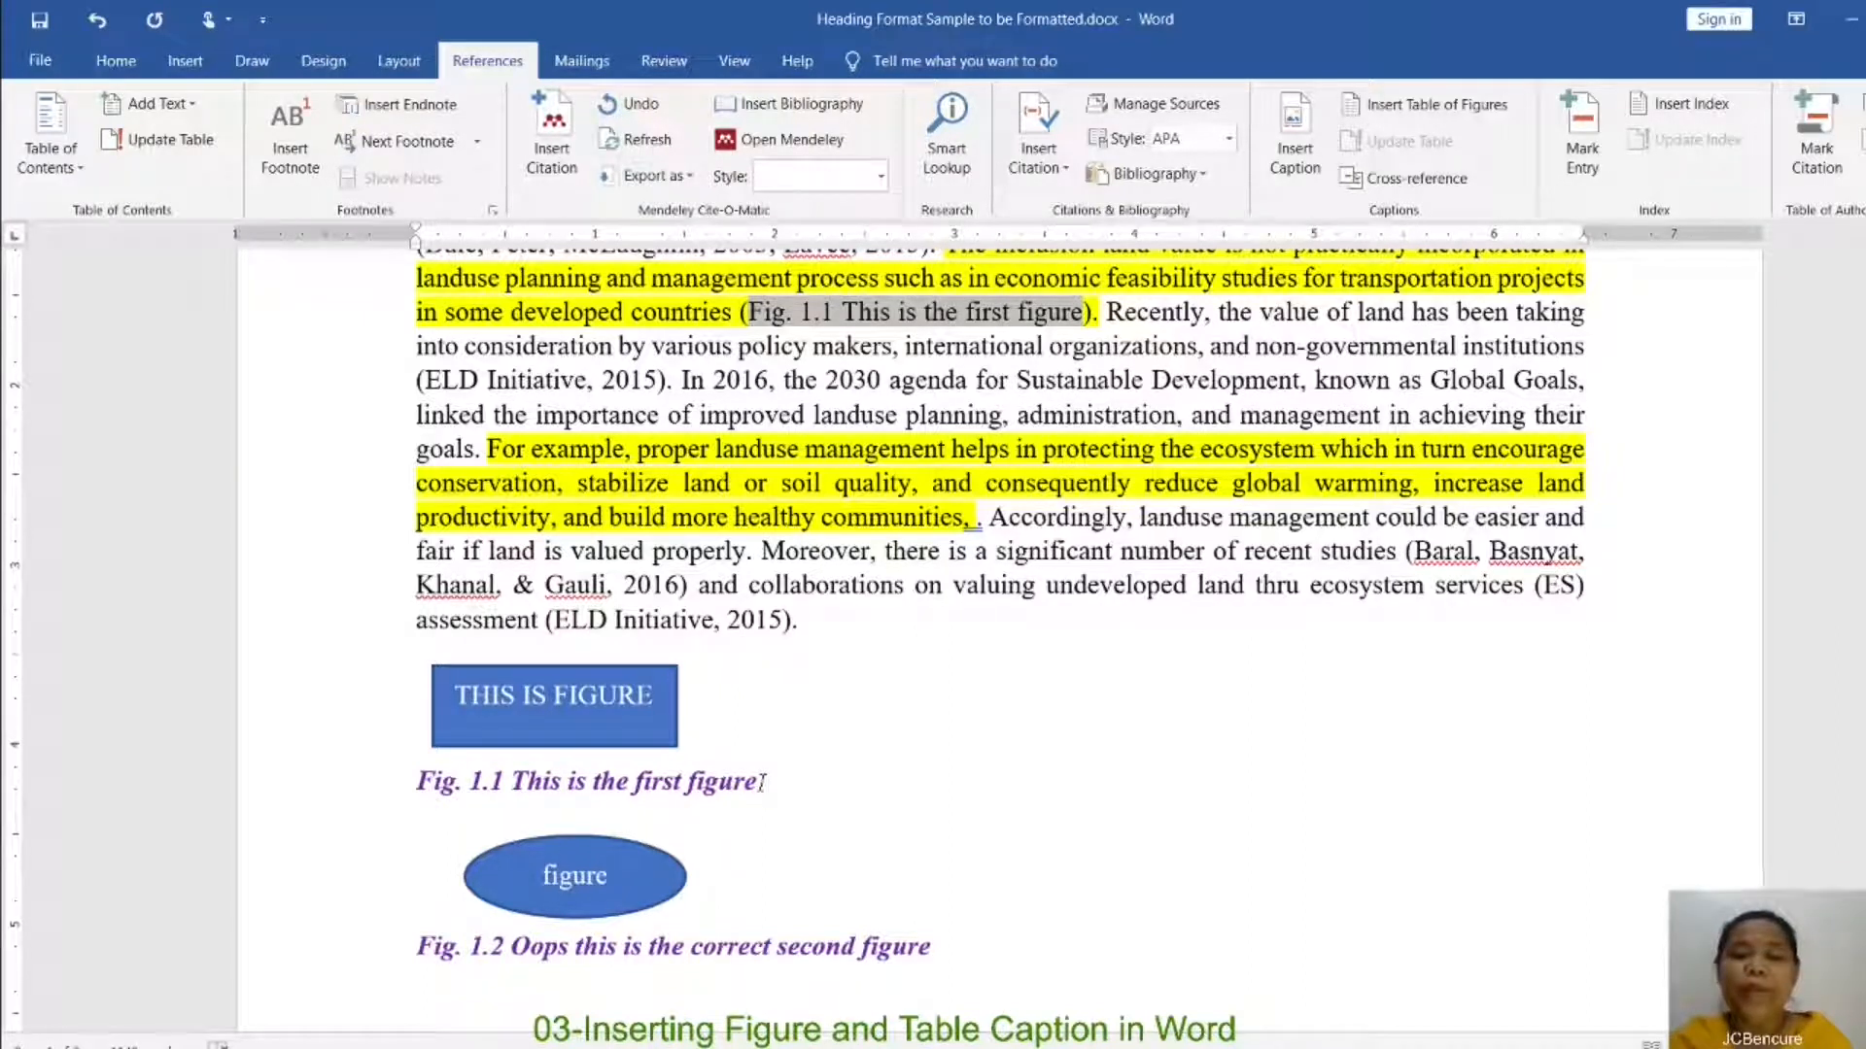
left_click(1086, 313)
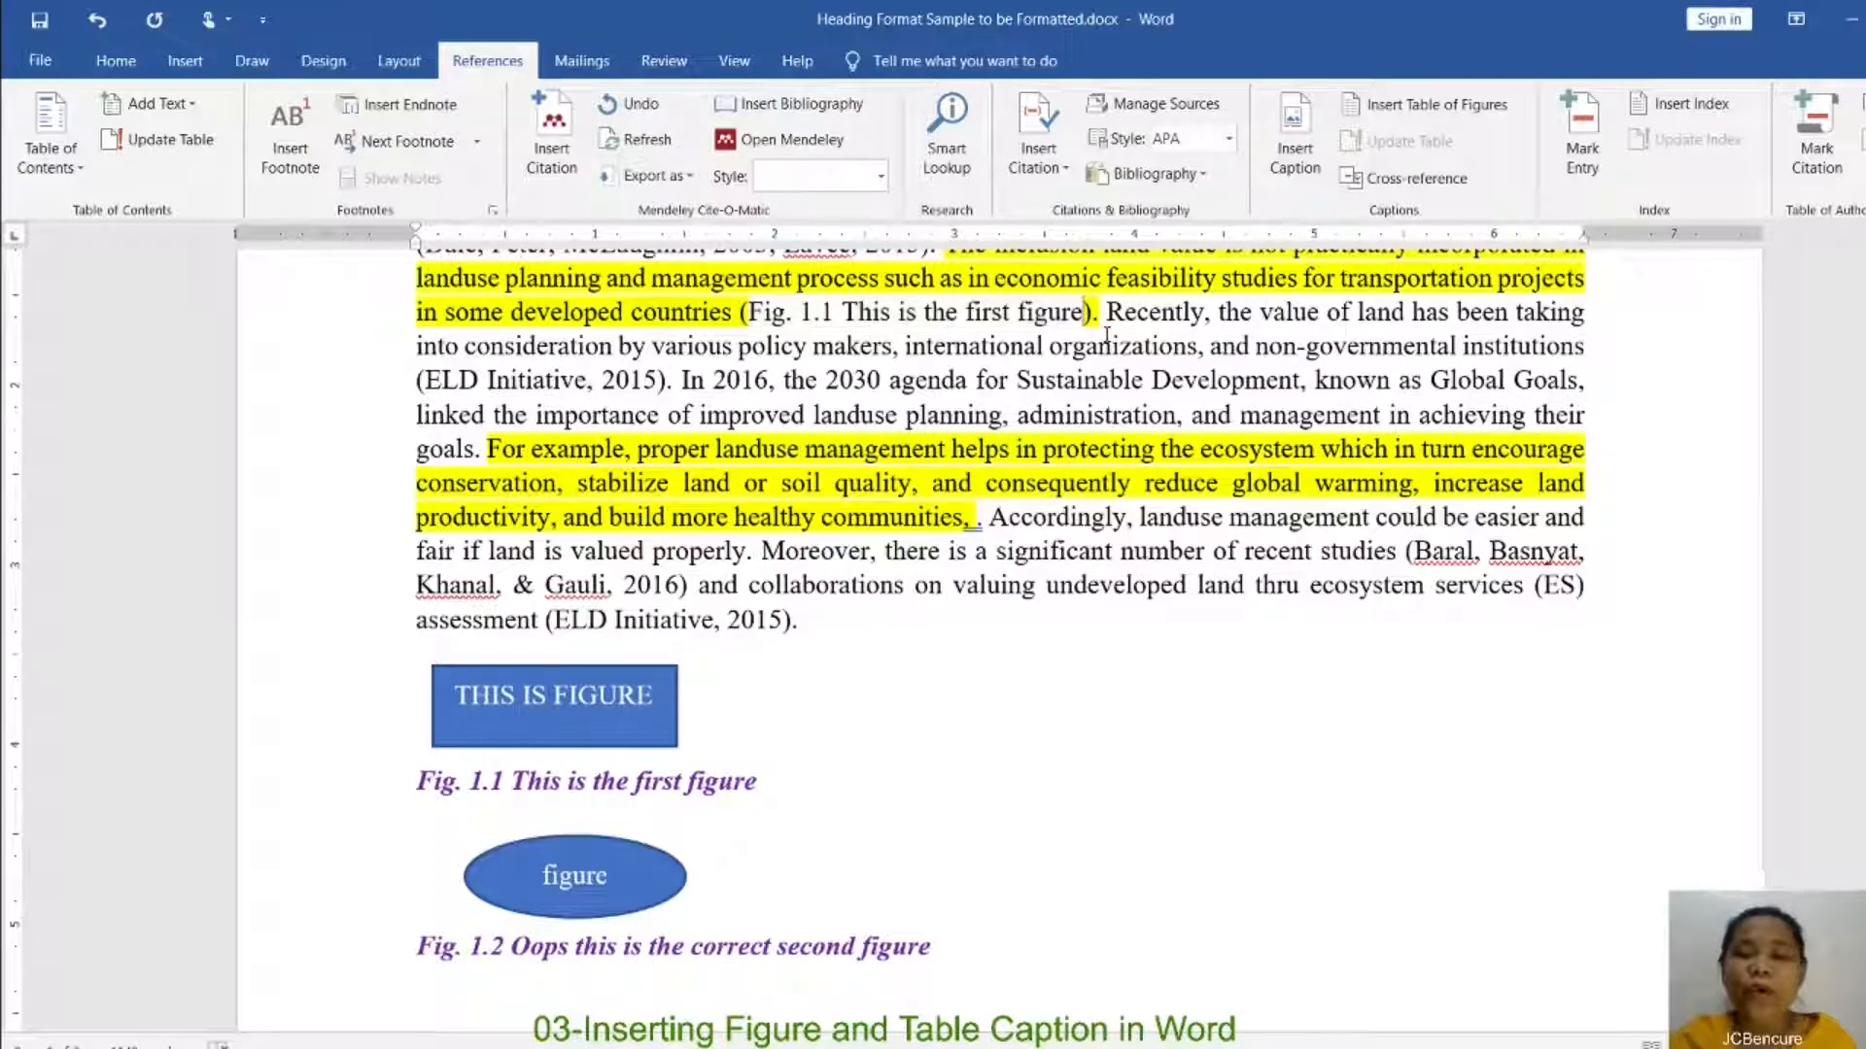
key("BackSpace")
key("BackSpace")
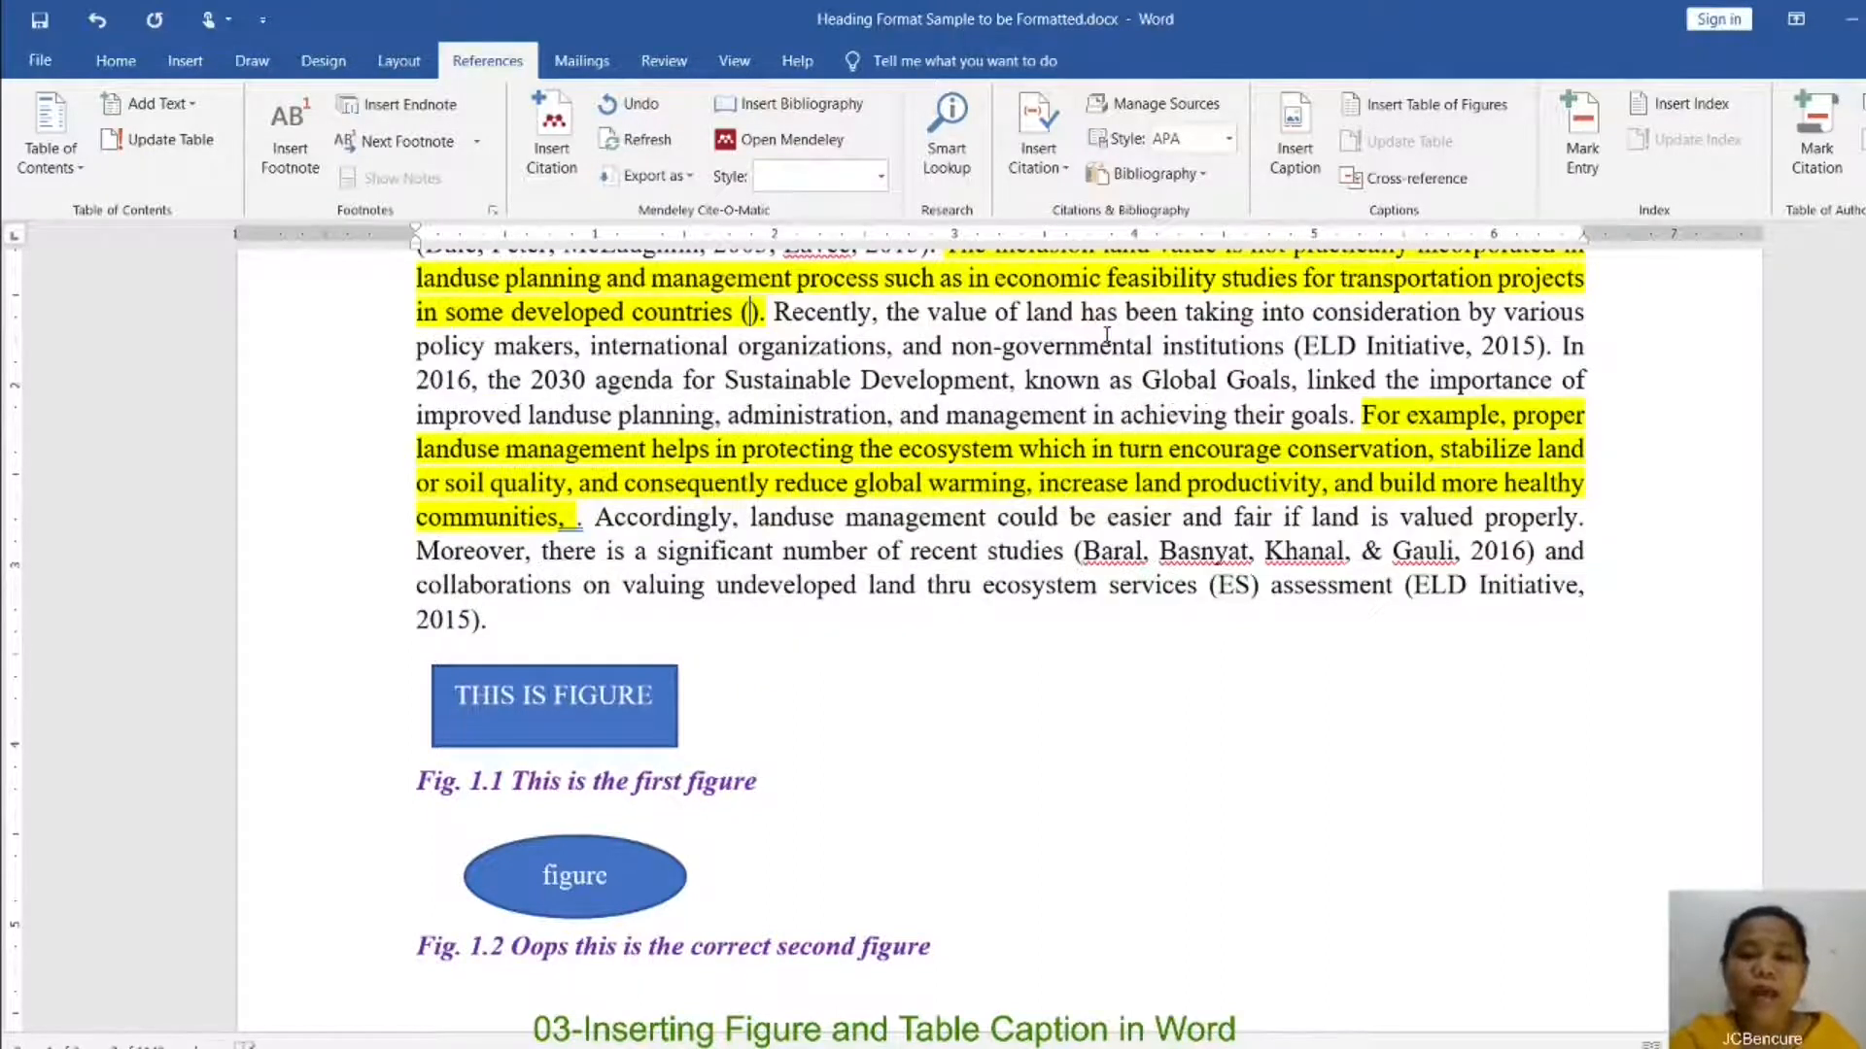
Step: Insert a cross-reference to the Fig. 1.1 caption inside the parentheses, using only the label and number
left_click(1404, 181)
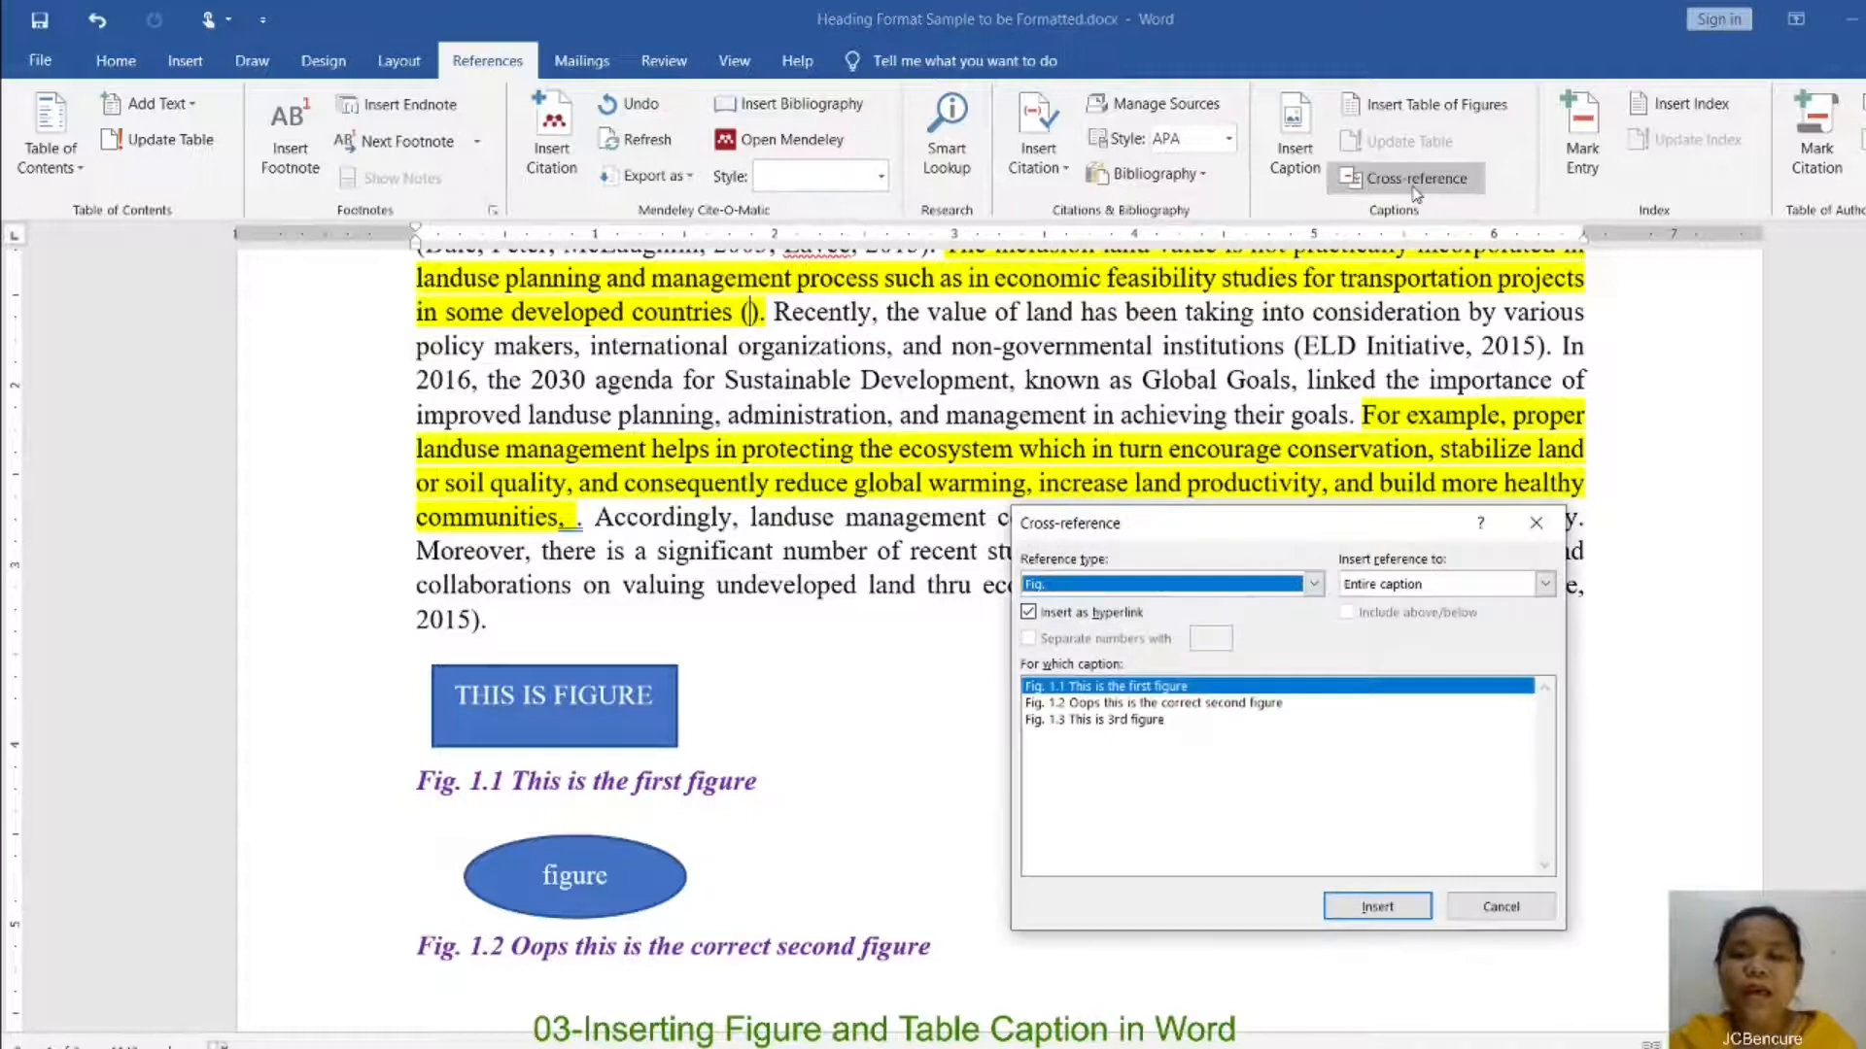
left_click(1544, 583)
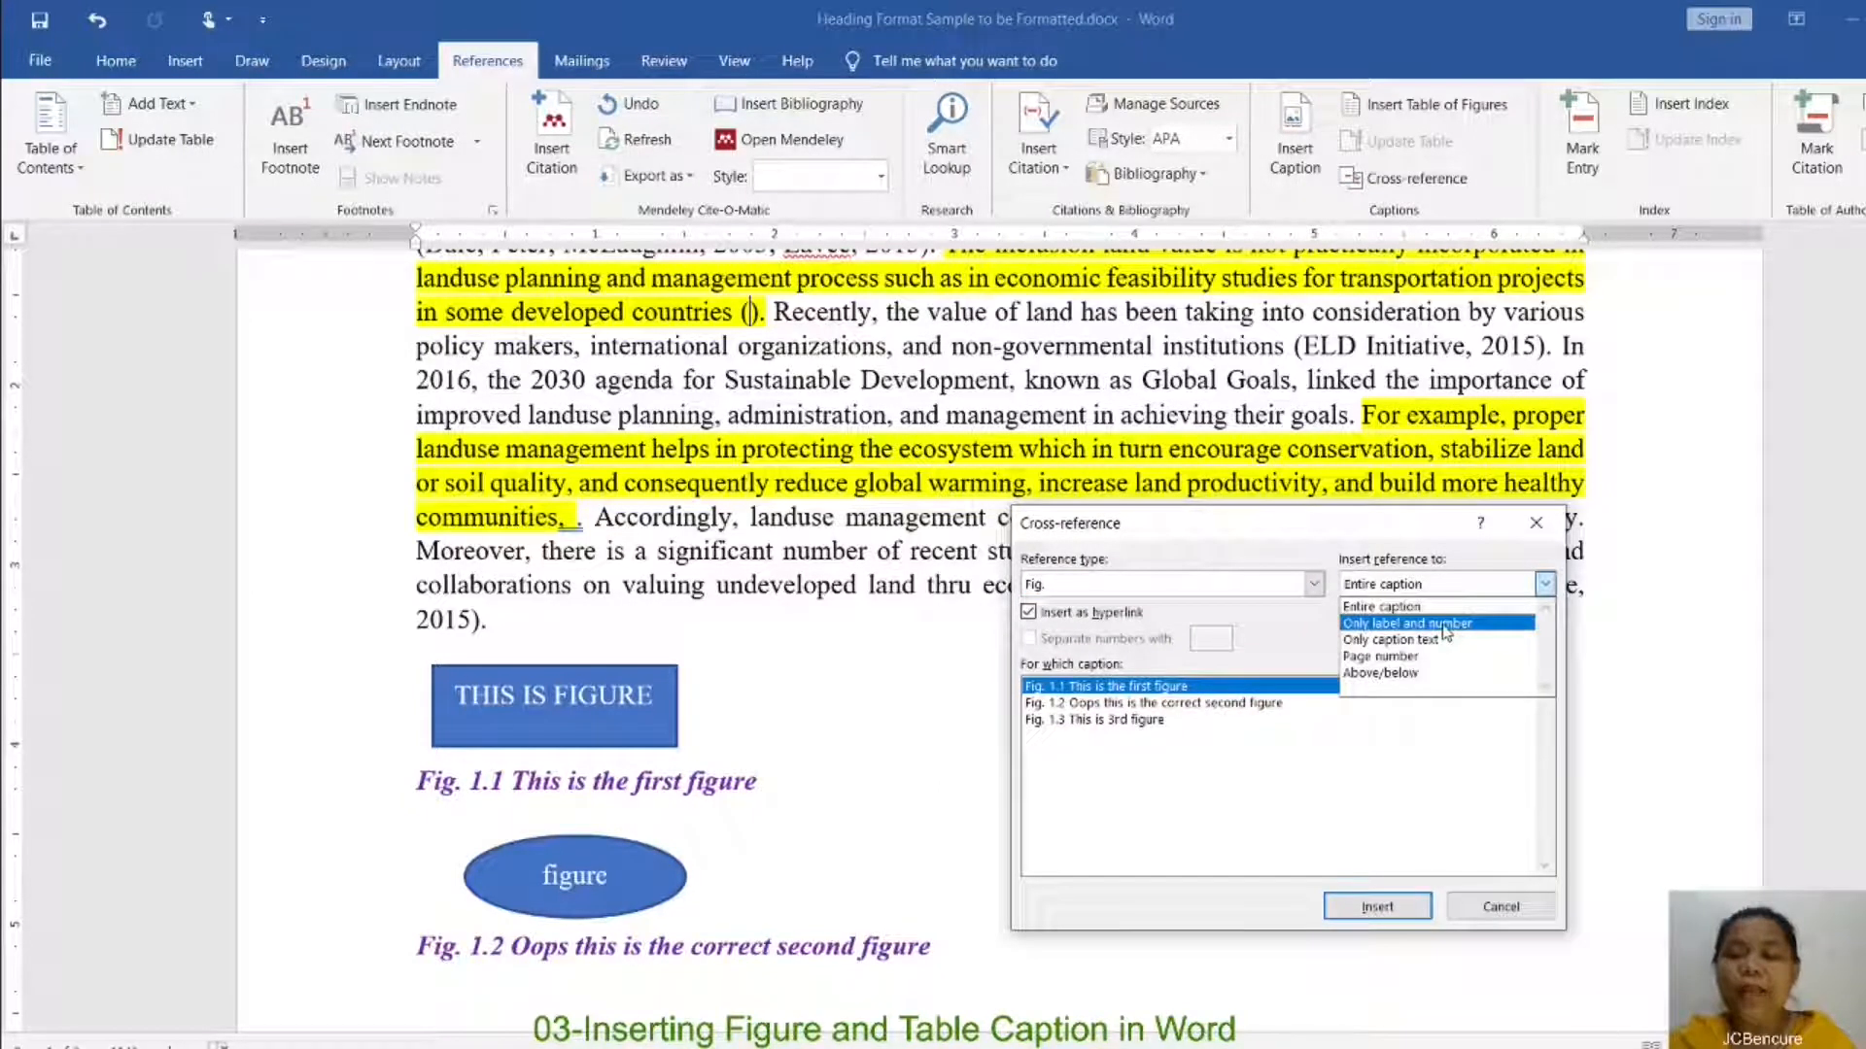
left_click(1443, 624)
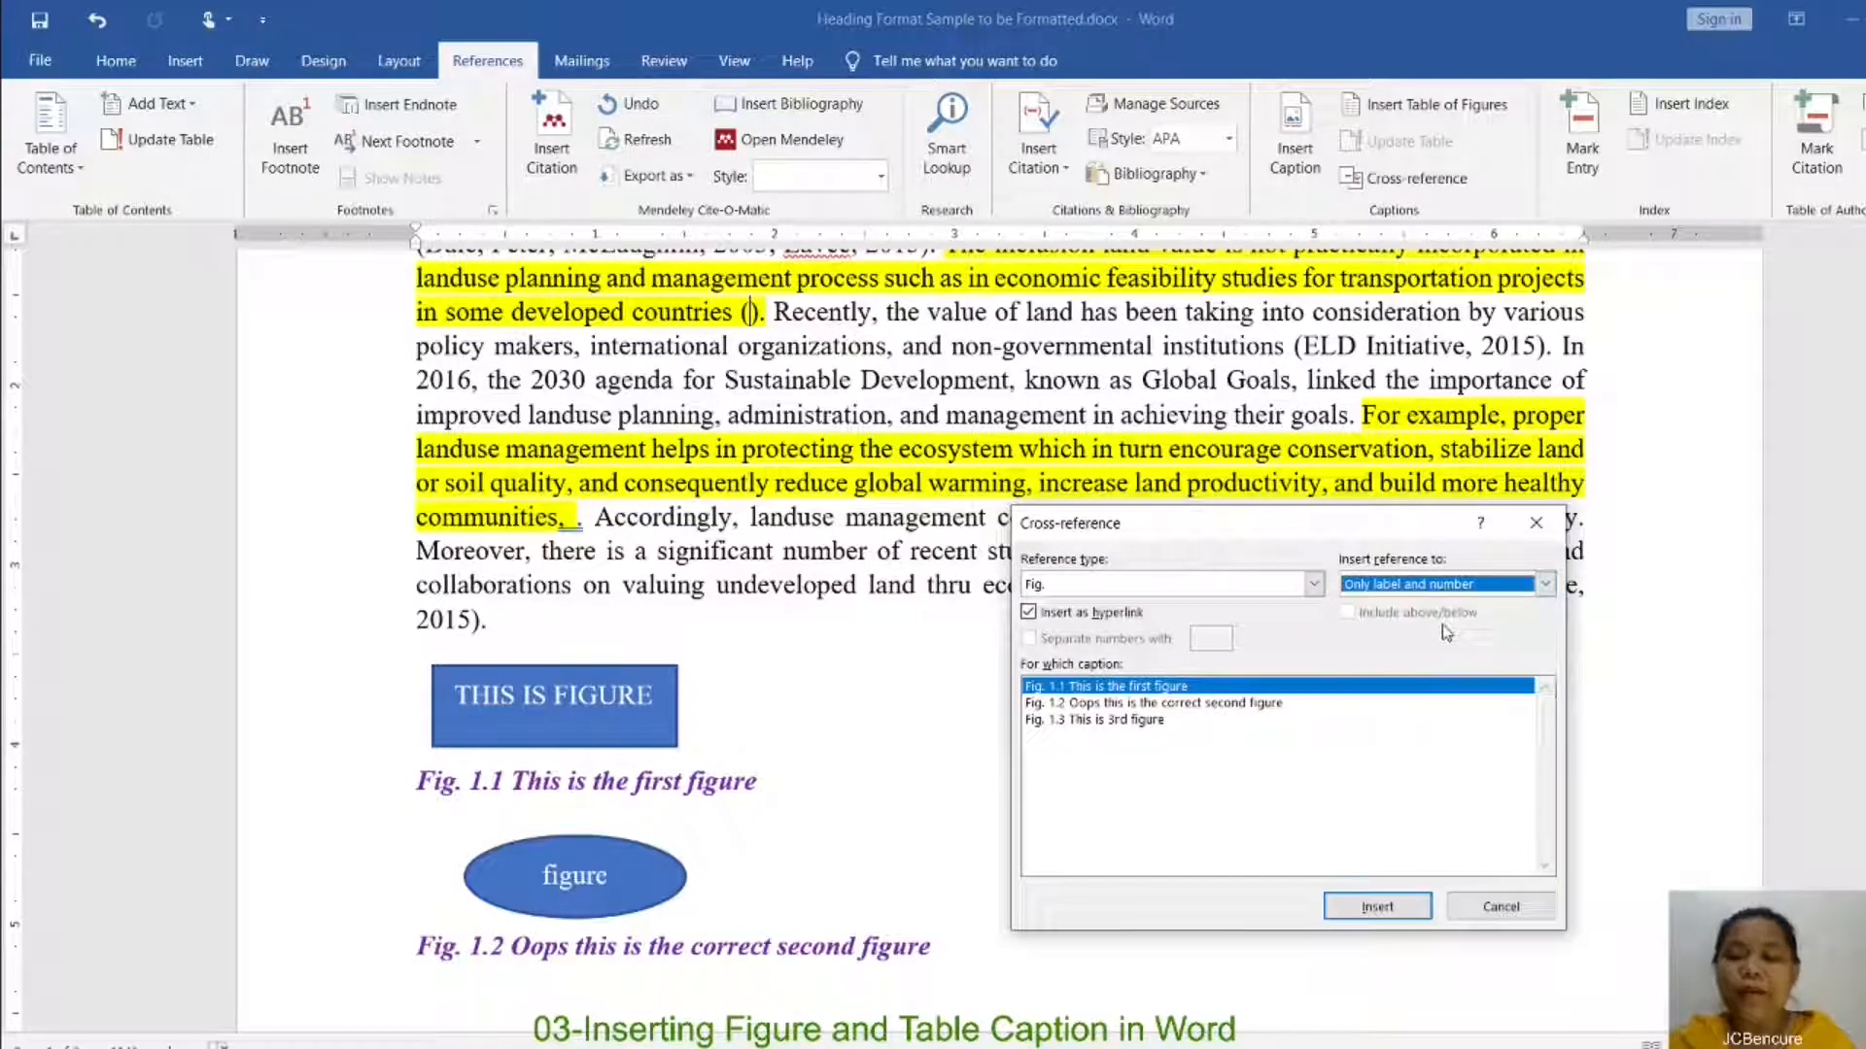
left_click(1389, 909)
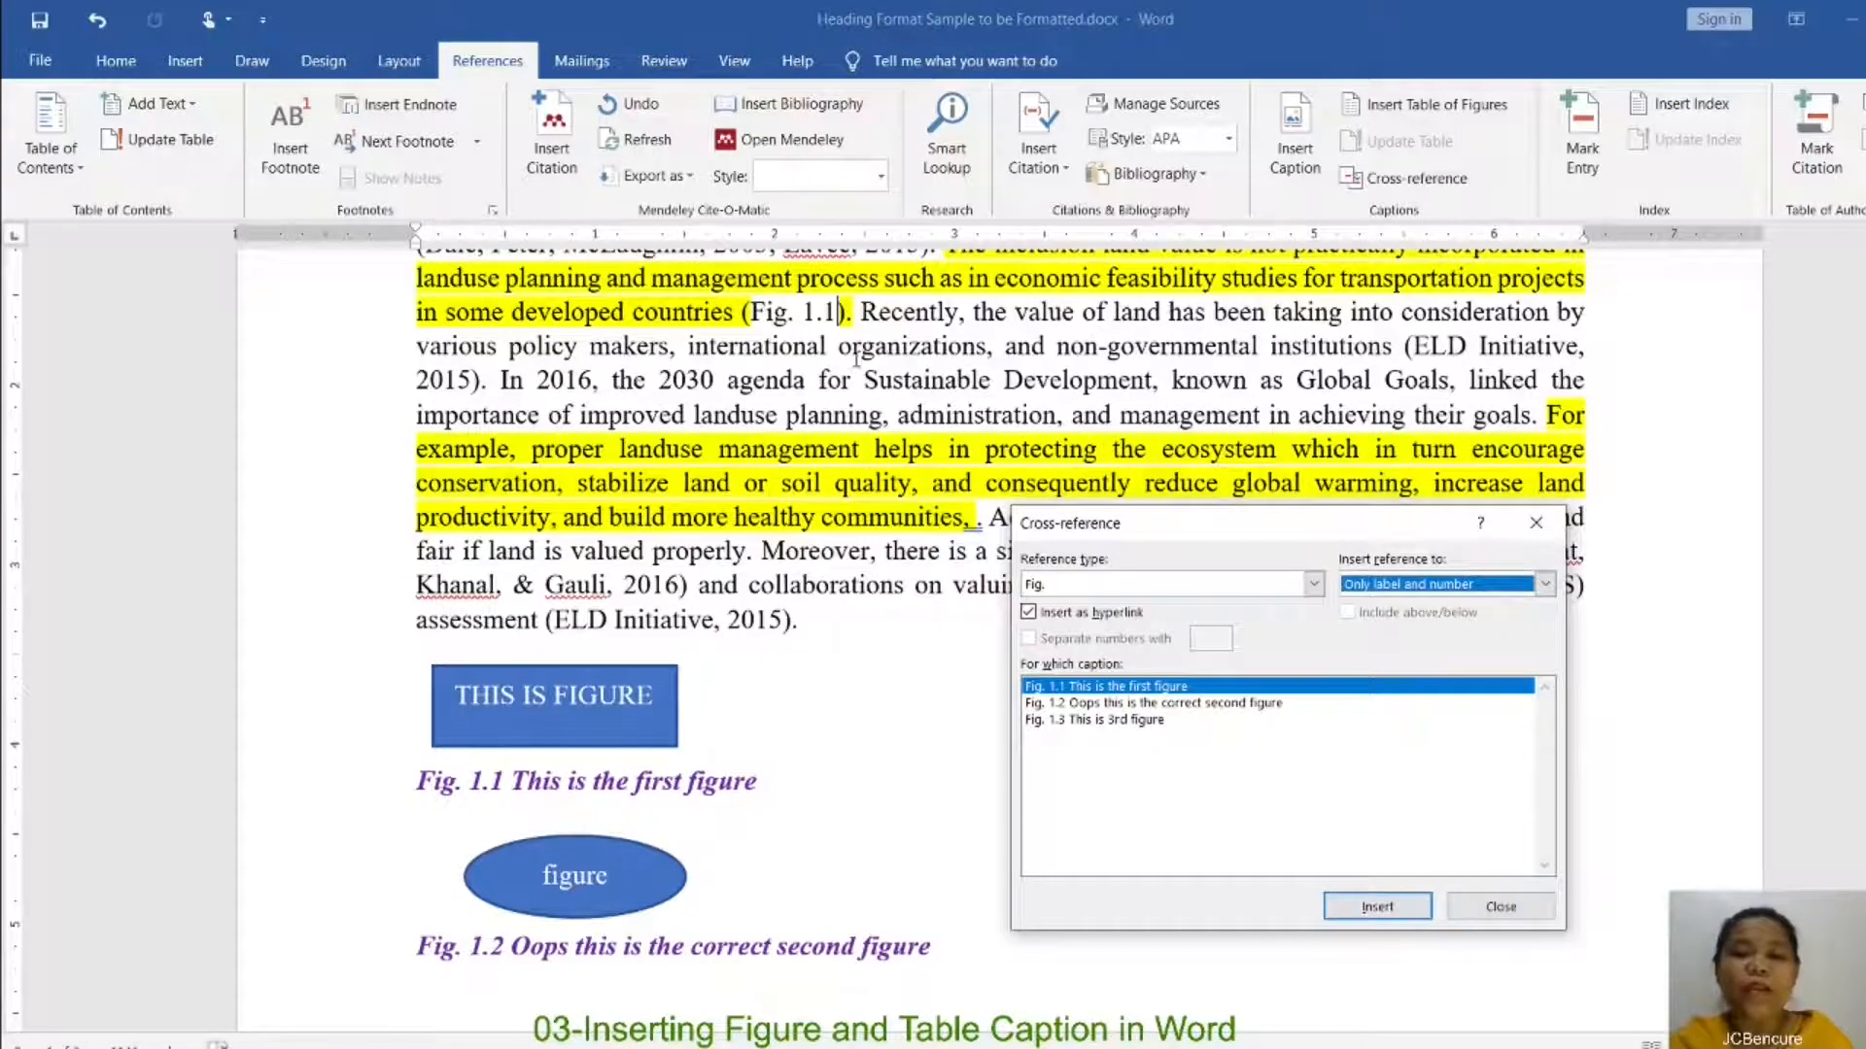
left_click(1501, 907)
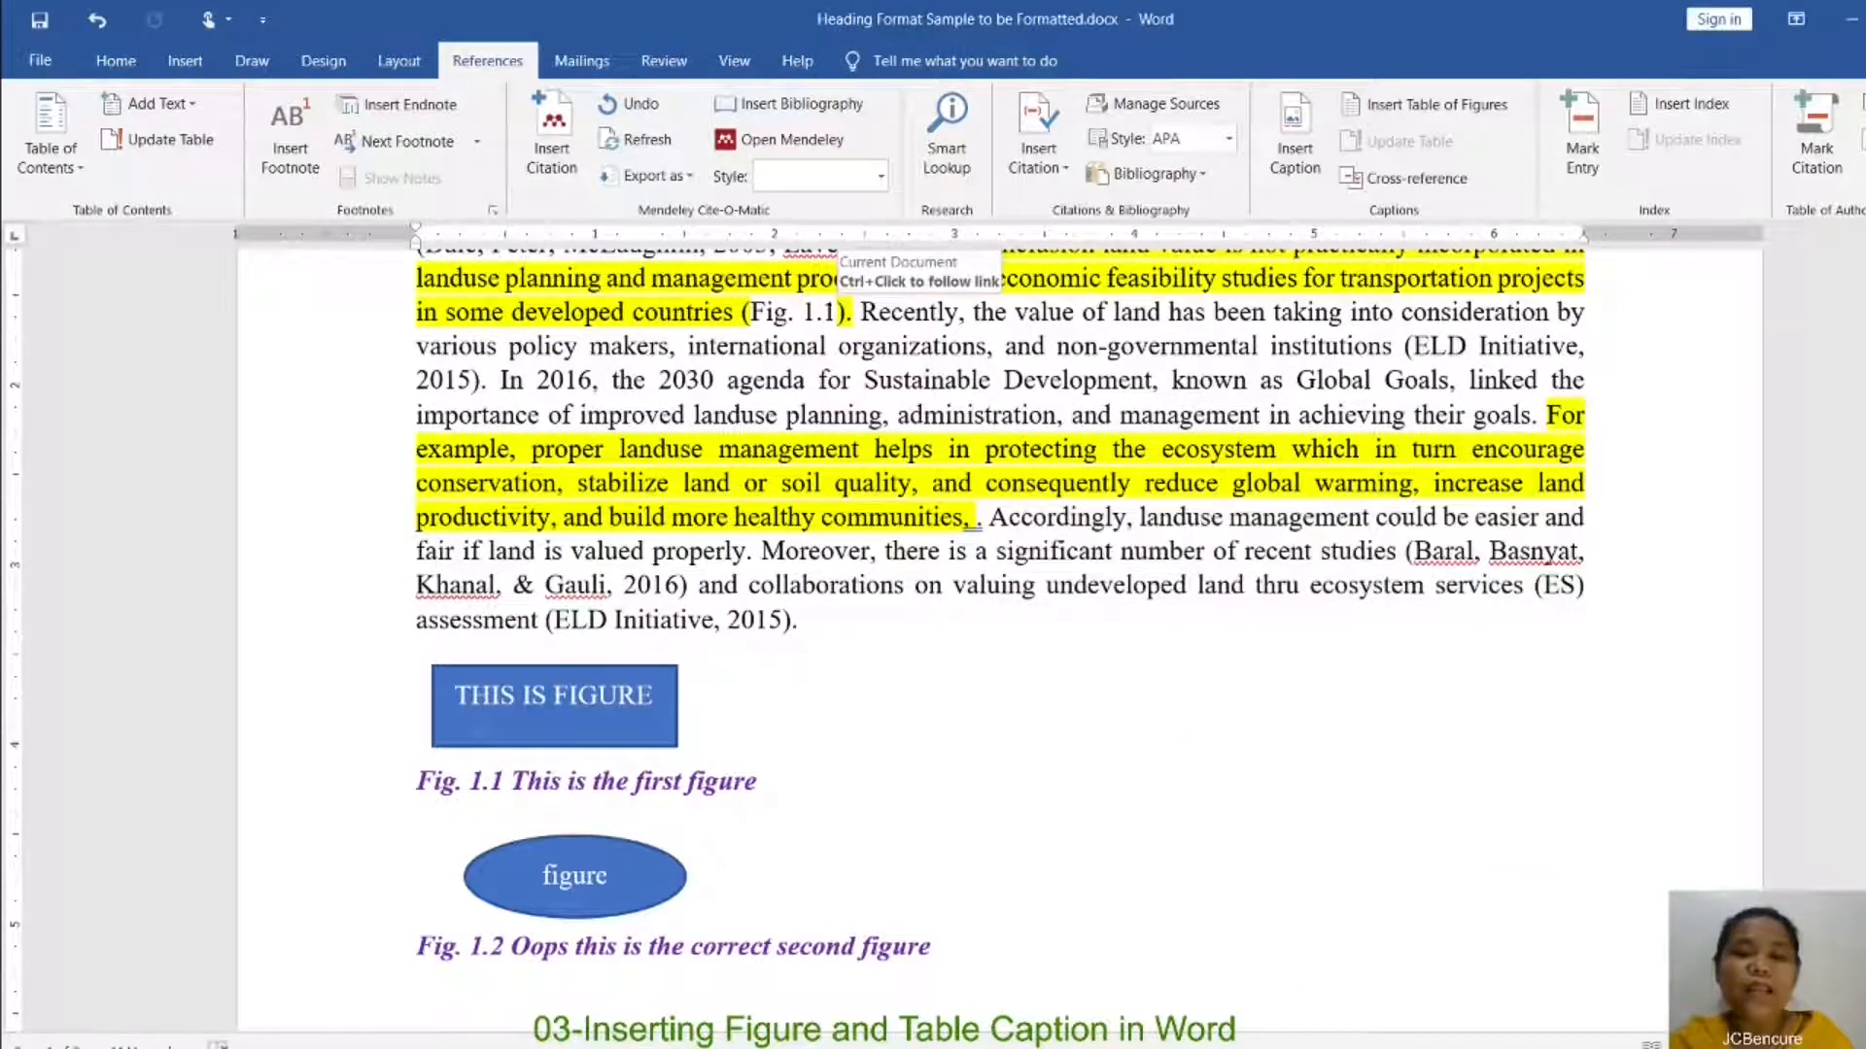
left_click(825, 311)
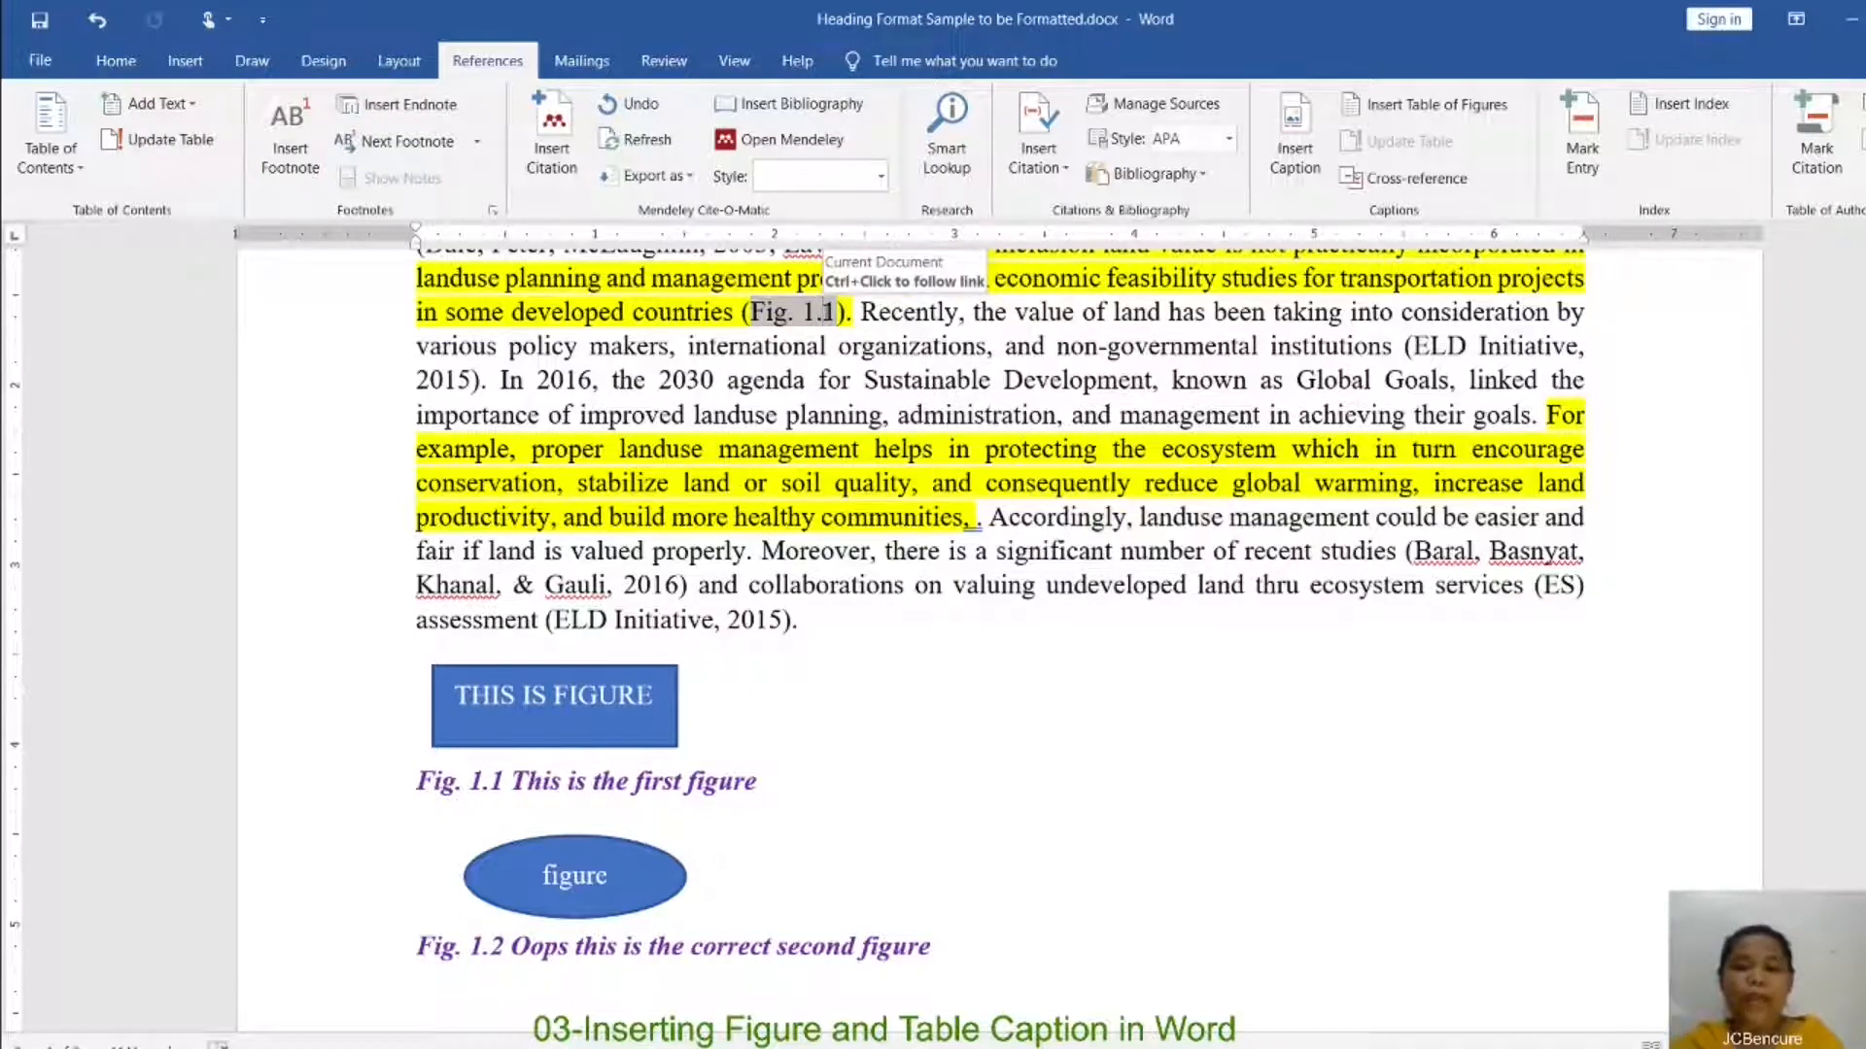
left_click(825, 624)
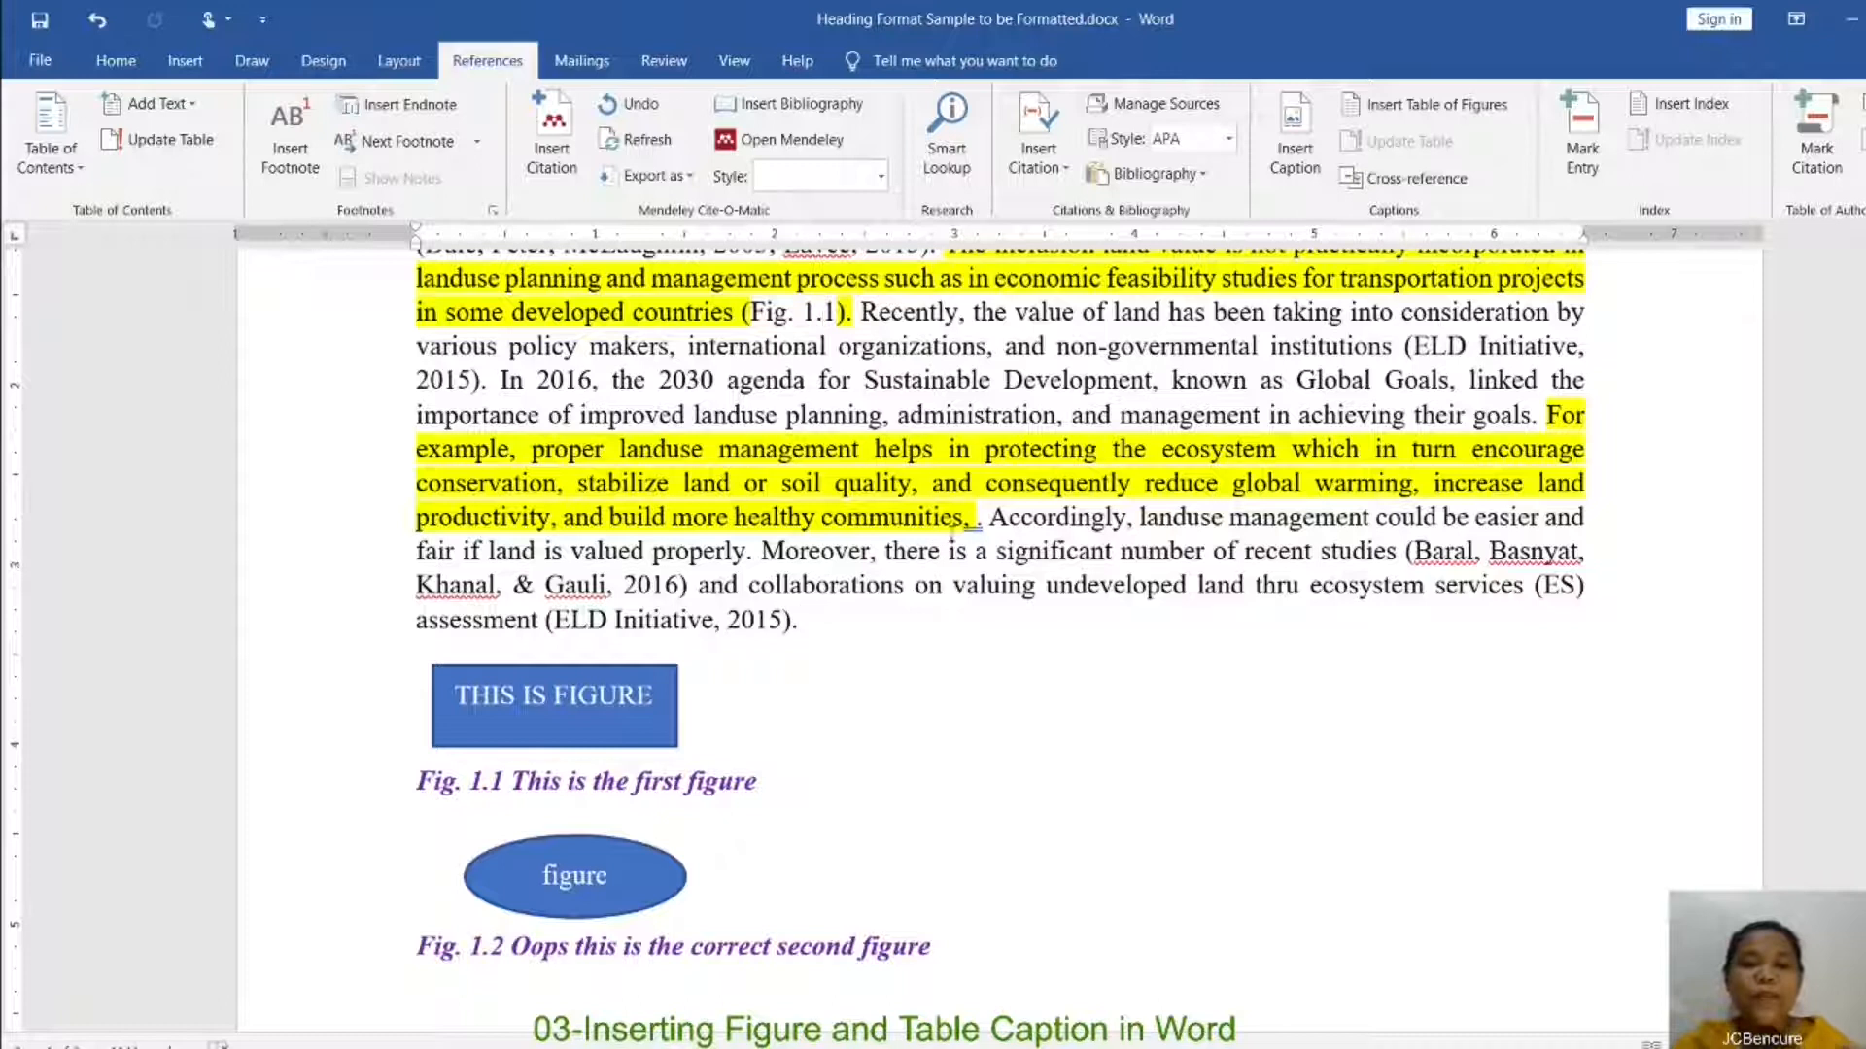
Step: Rework the end of the second highlighted sentence so that "communities" is followed by ", as shown in"
left_click(978, 523)
key("BackSpace")
key("BackSpace")
key("BackSpace")
type(",")
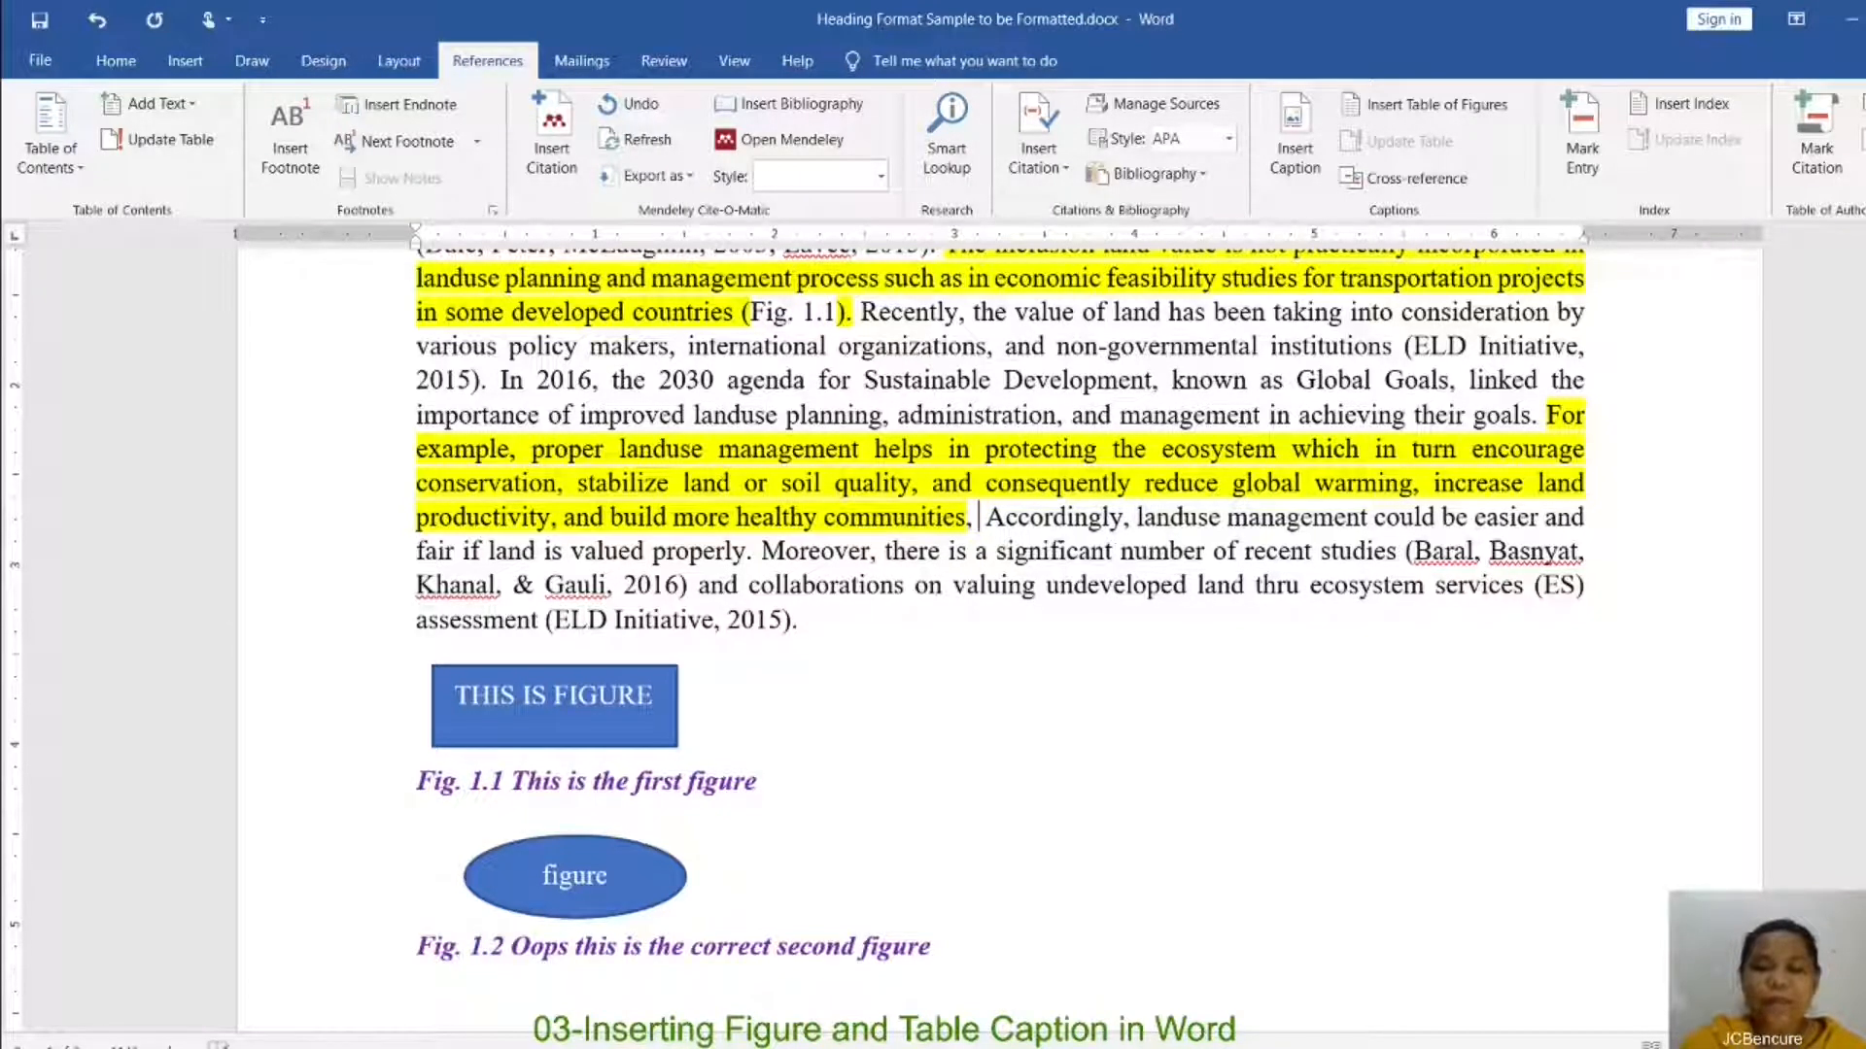
scroll(305, 579, "down", 5)
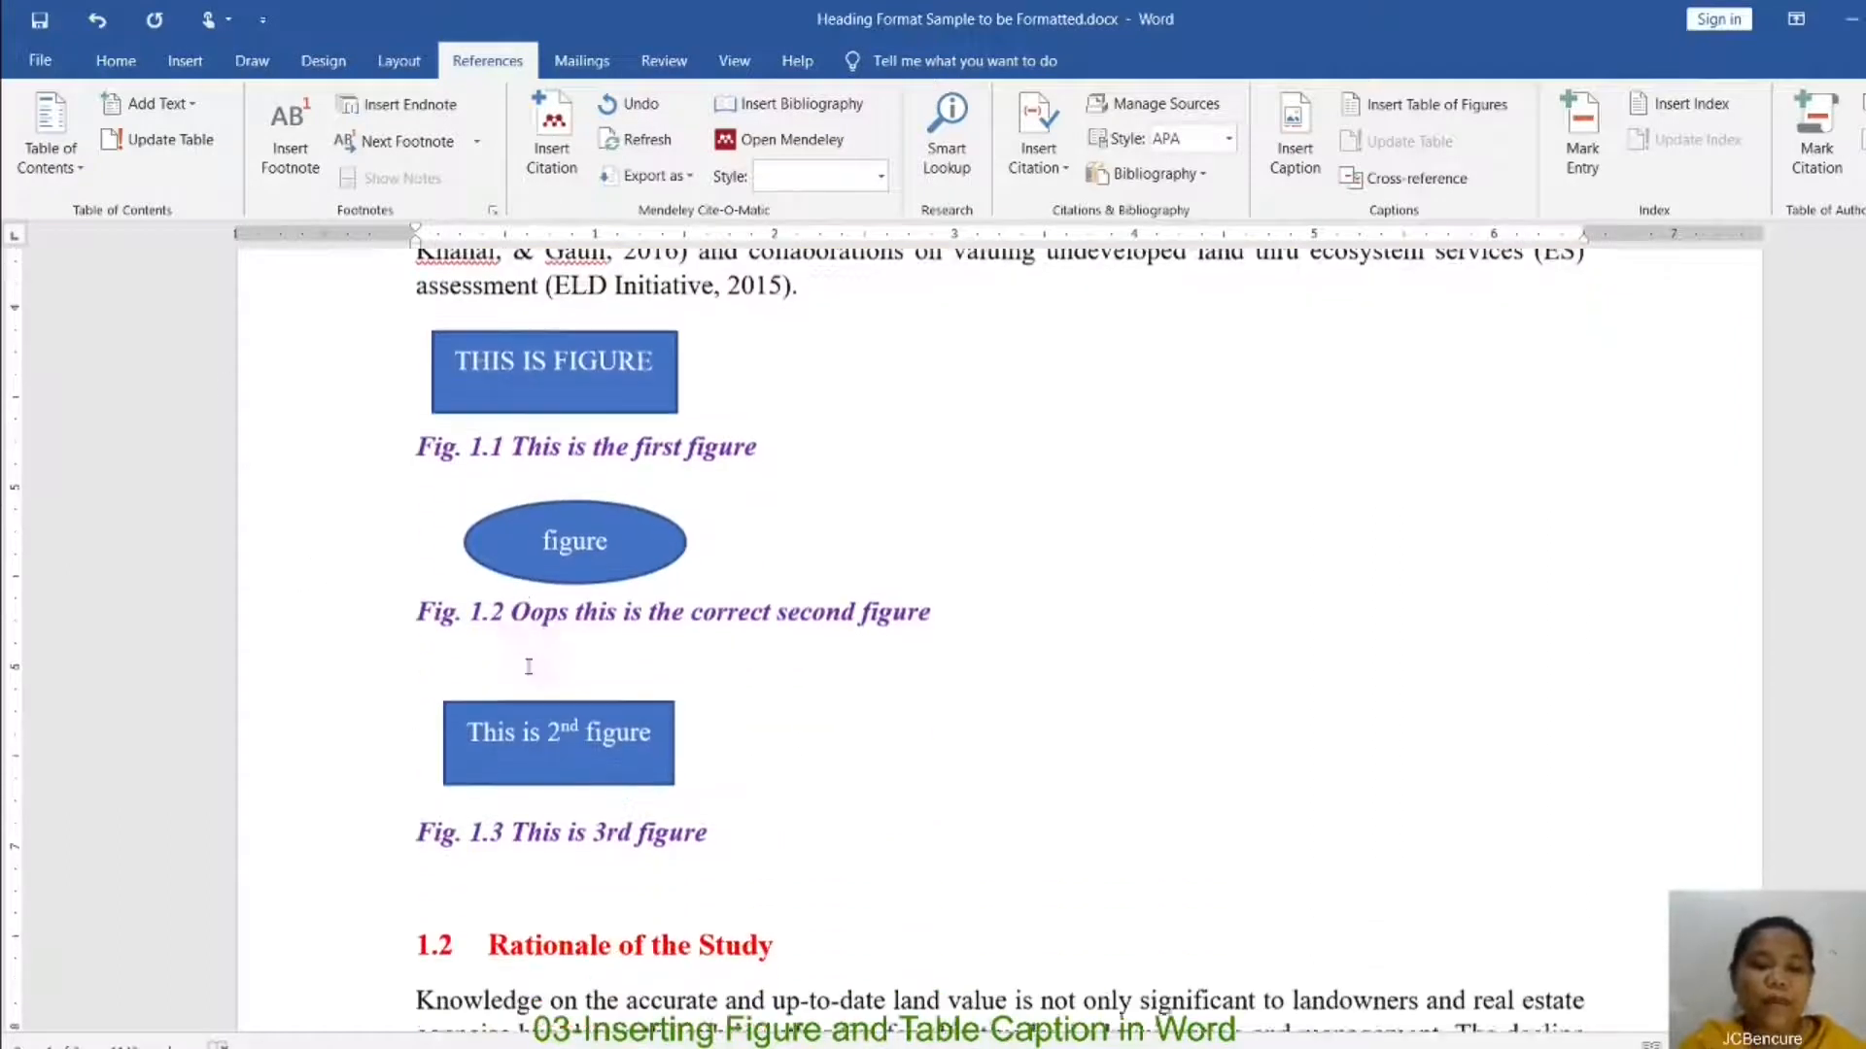
scroll(829, 729, "up", 5)
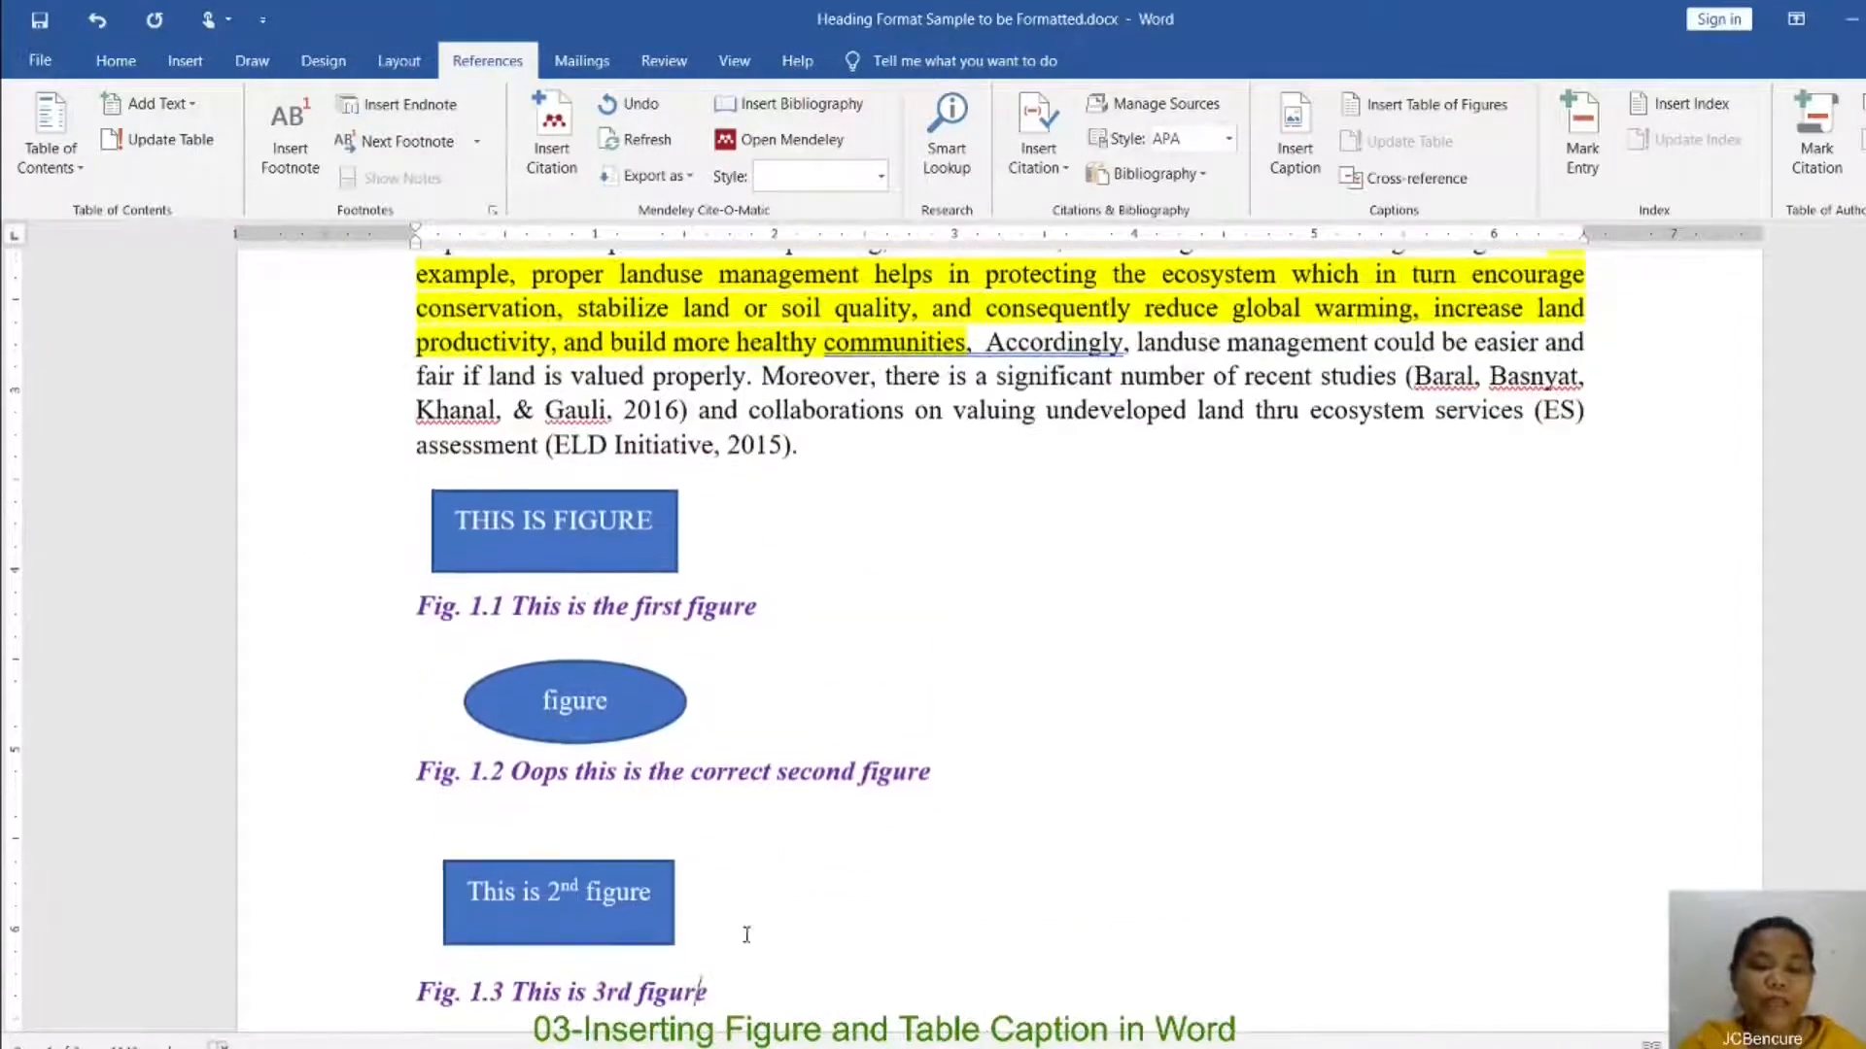
scroll(938, 797, "up", 1)
scroll(986, 697, "down", 2)
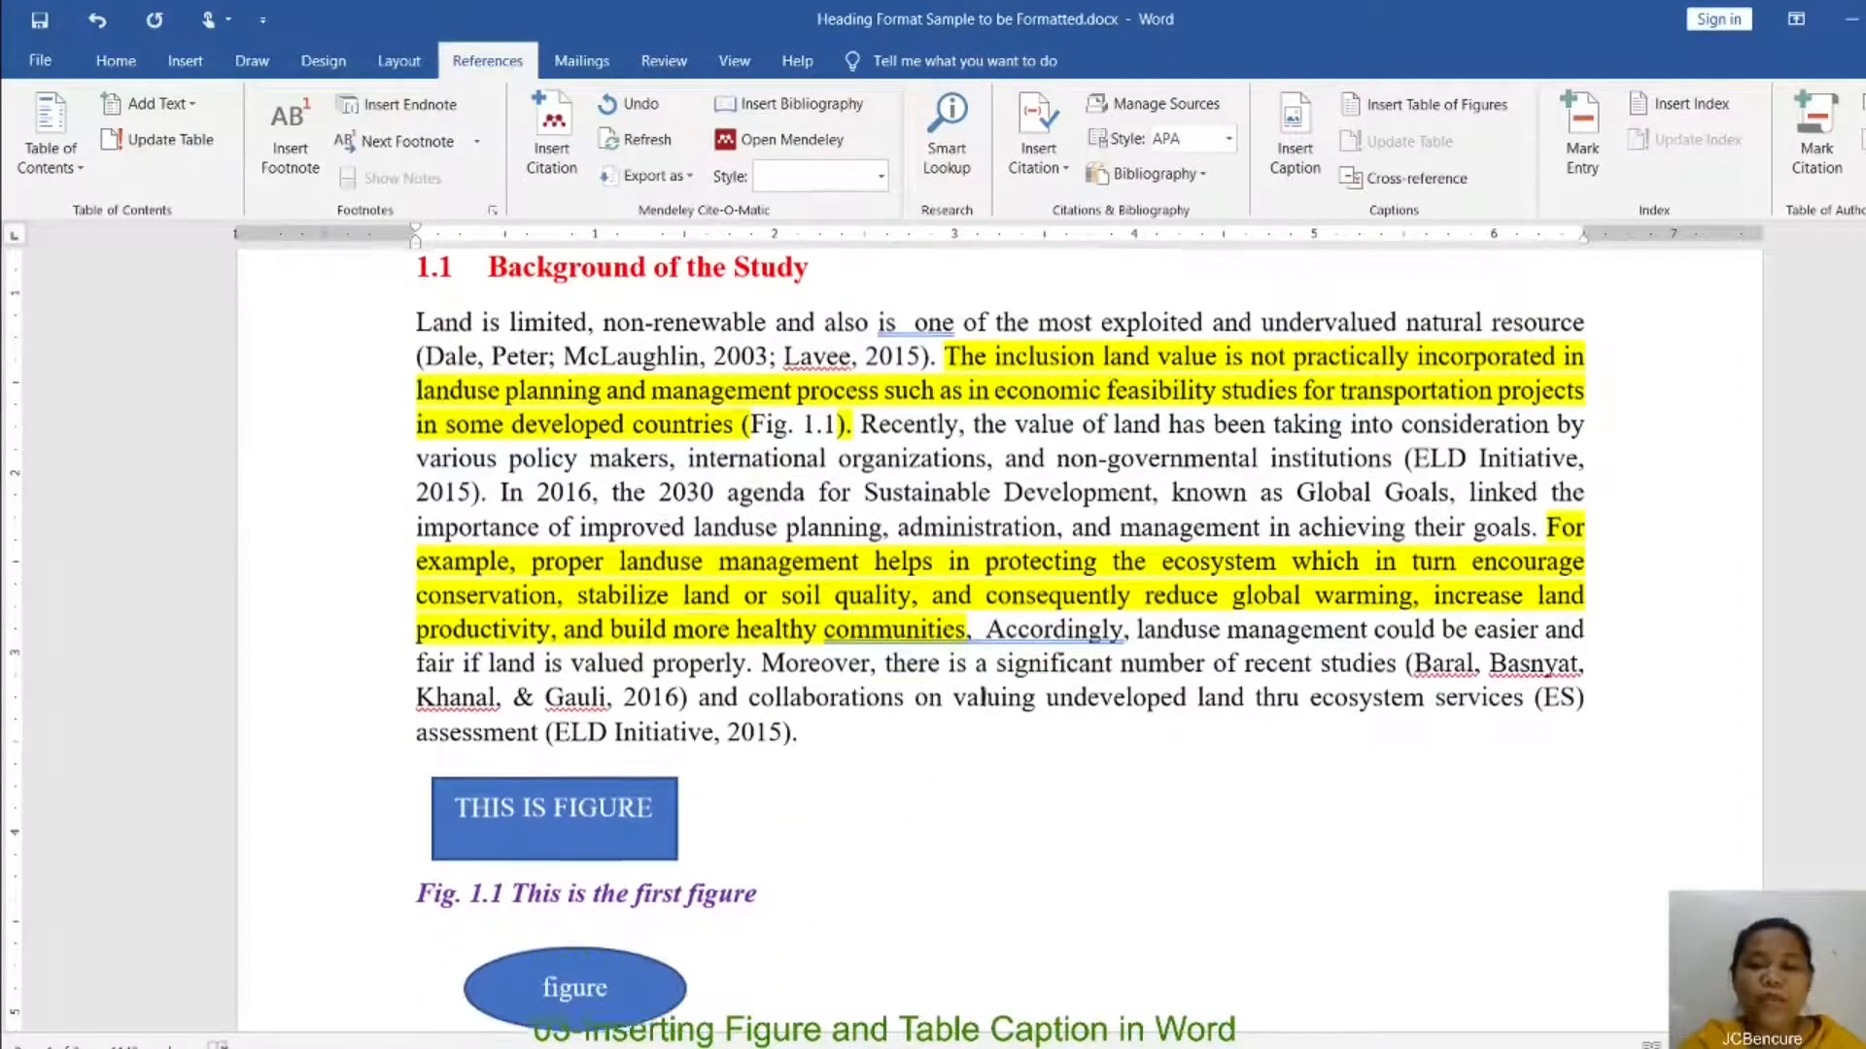
type("as shown in")
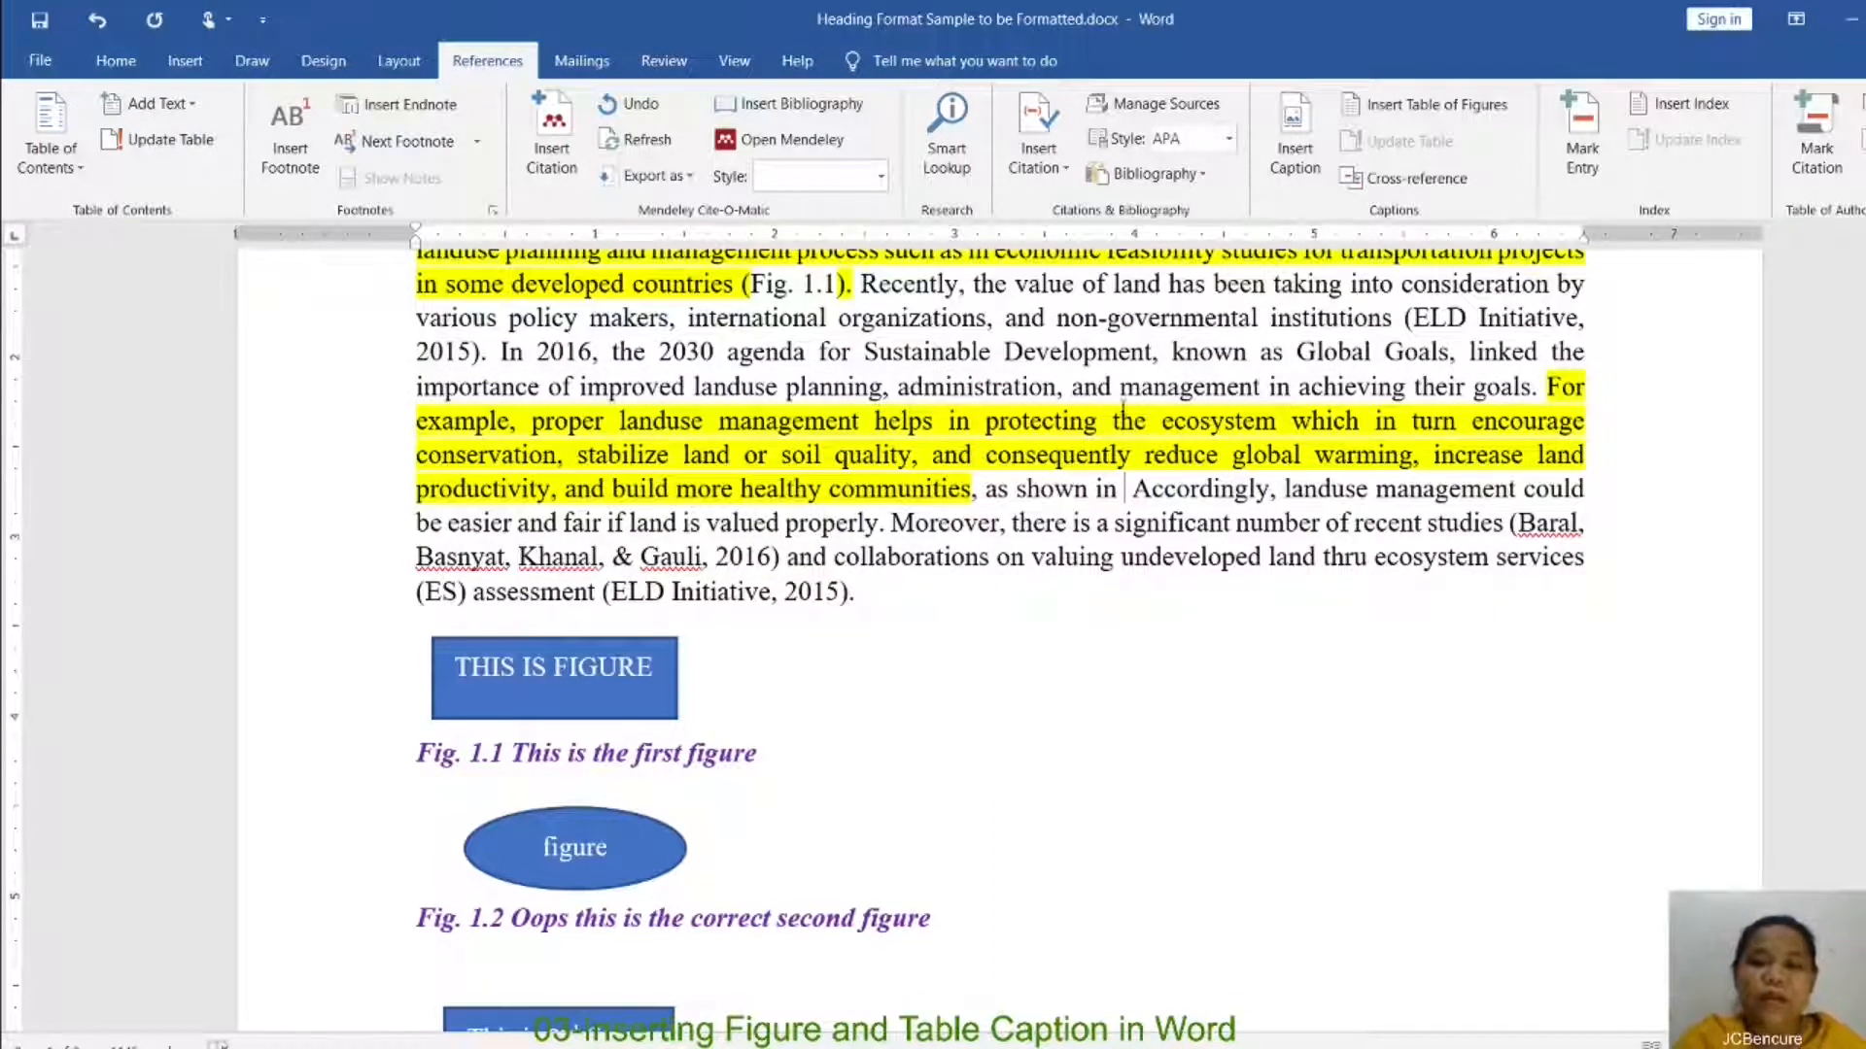
Step: Insert a cross-reference to the "This is 3rd figure" caption after "as shown in", using only label and number, and end the sentence with a period
left_click(1409, 178)
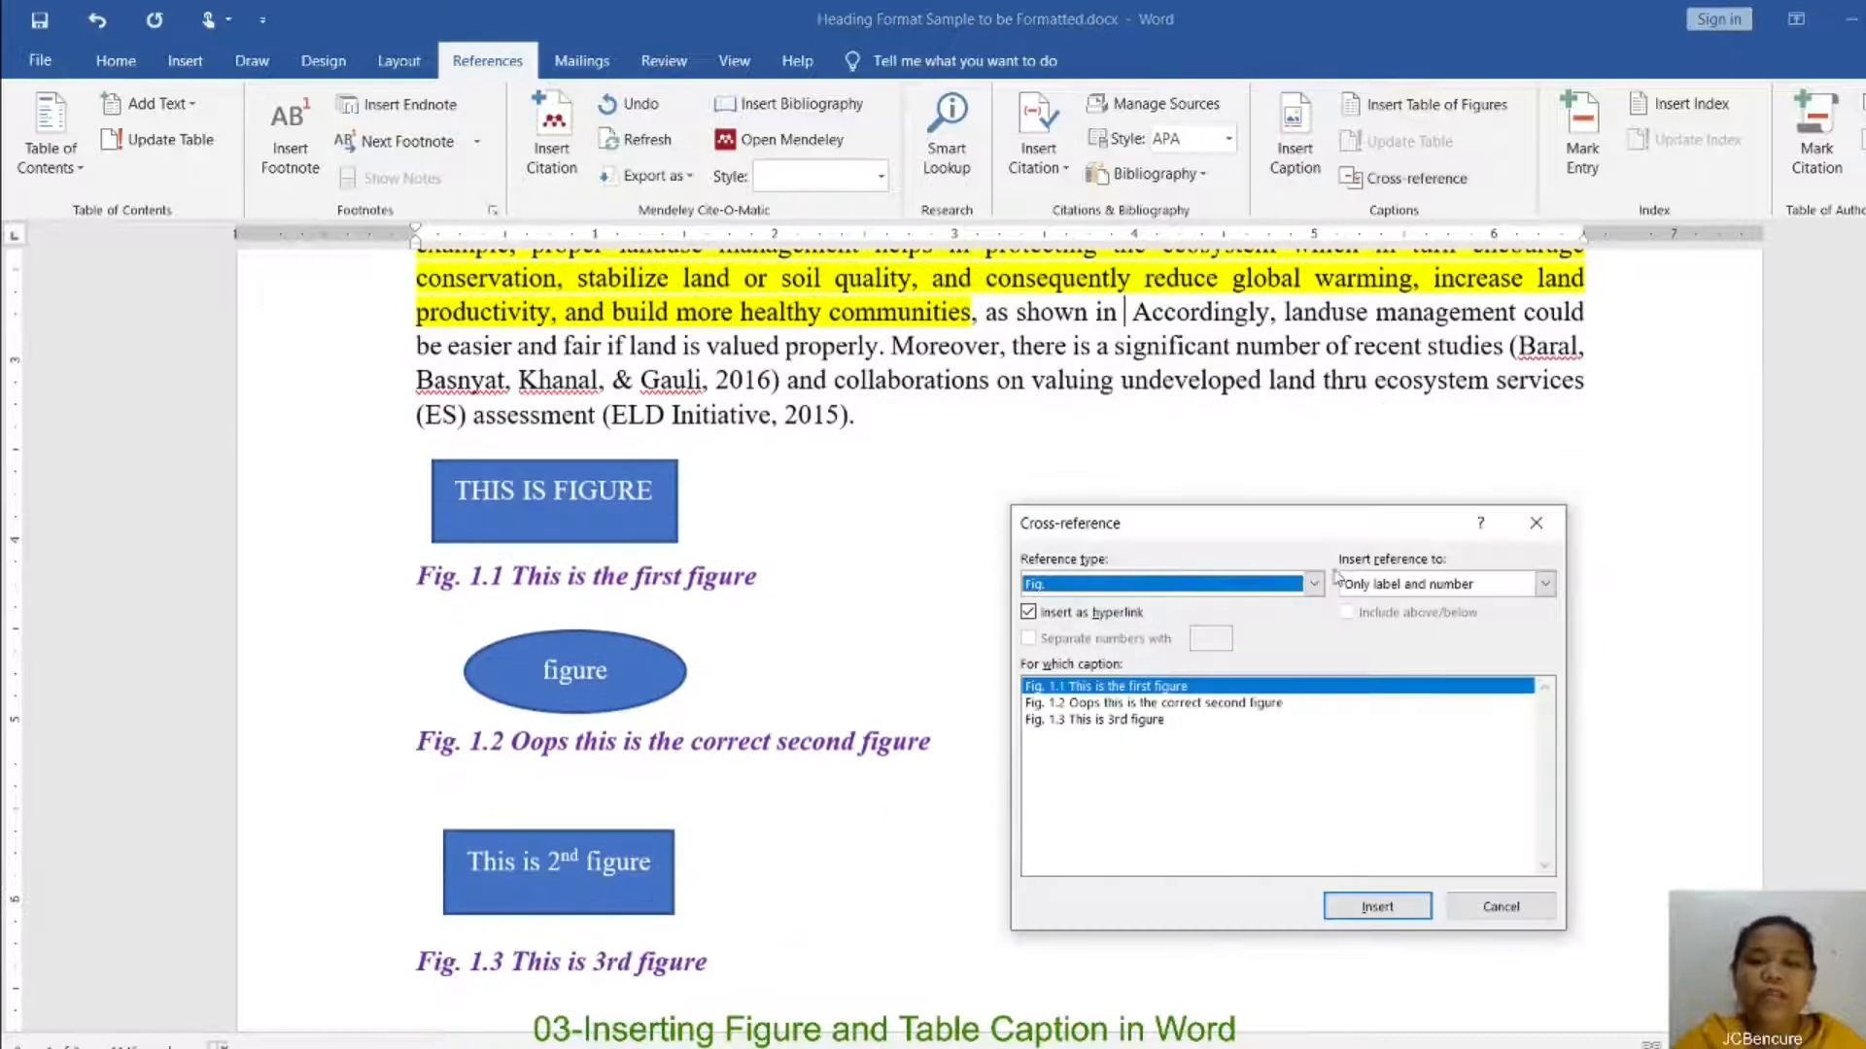
left_click(1121, 721)
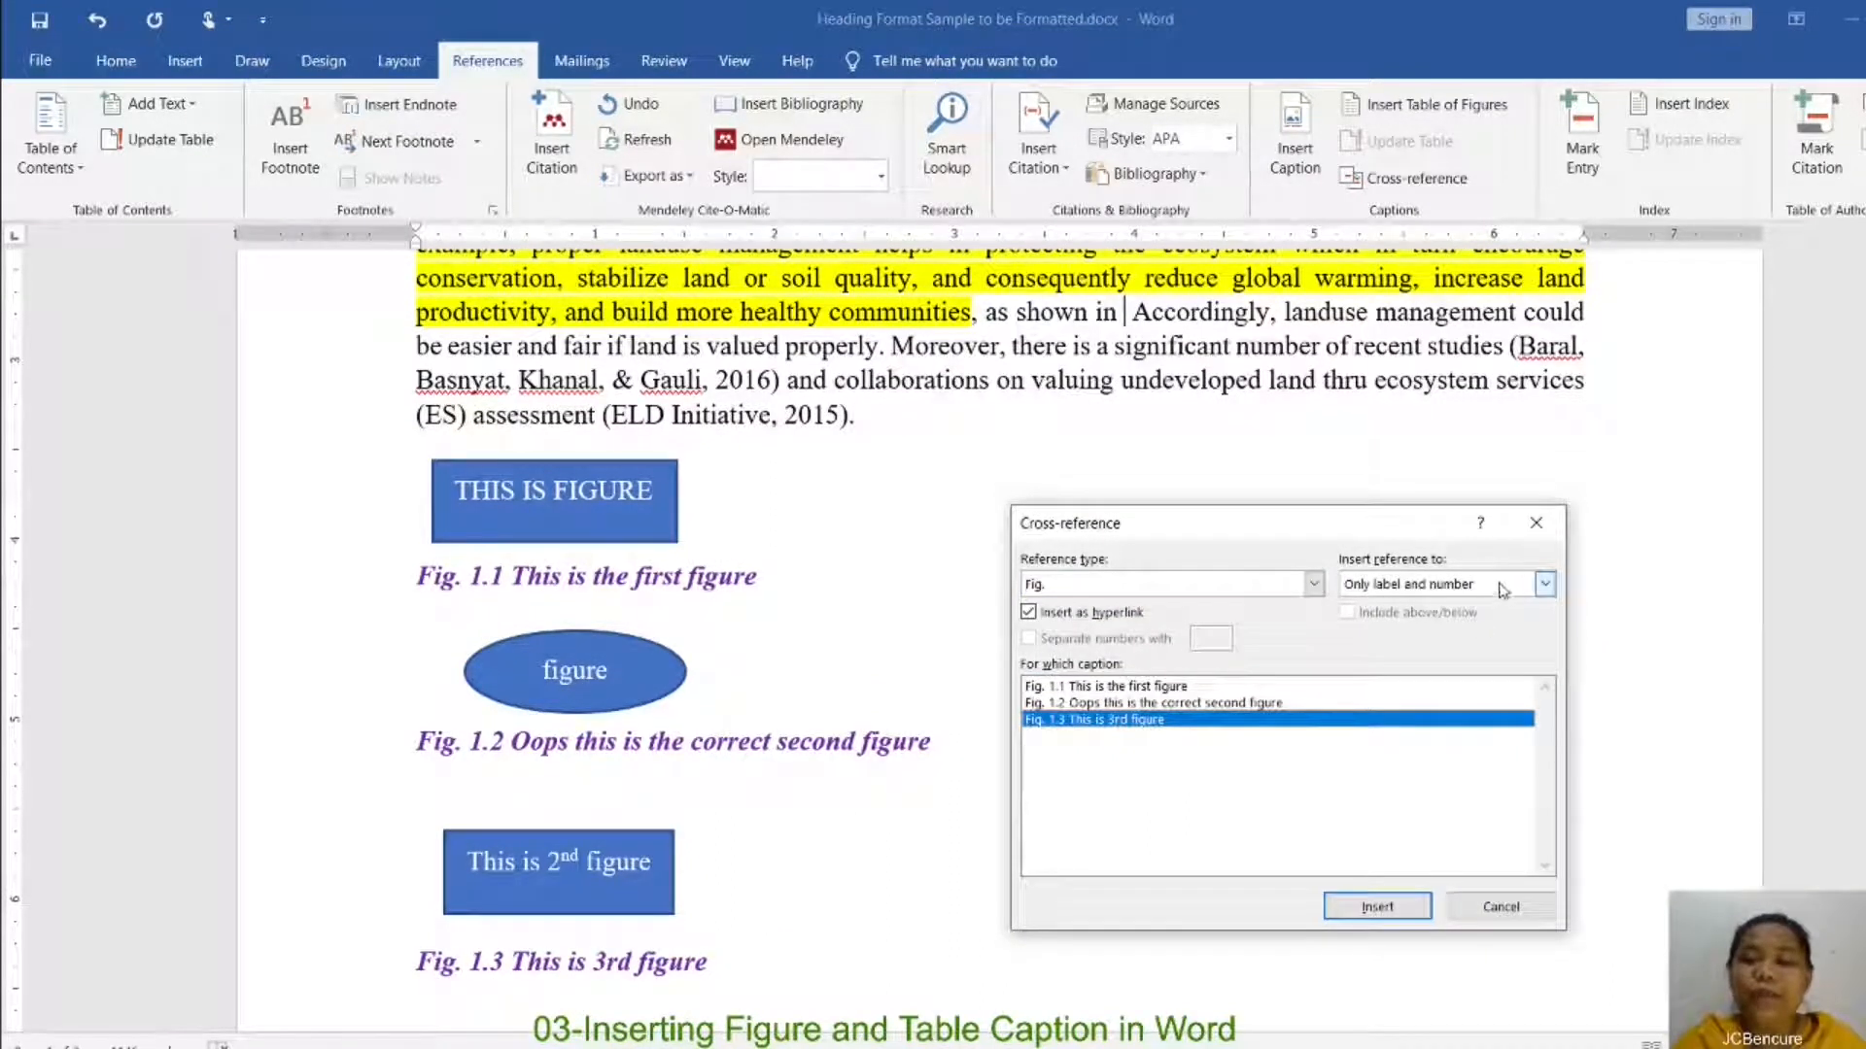
left_click(1378, 909)
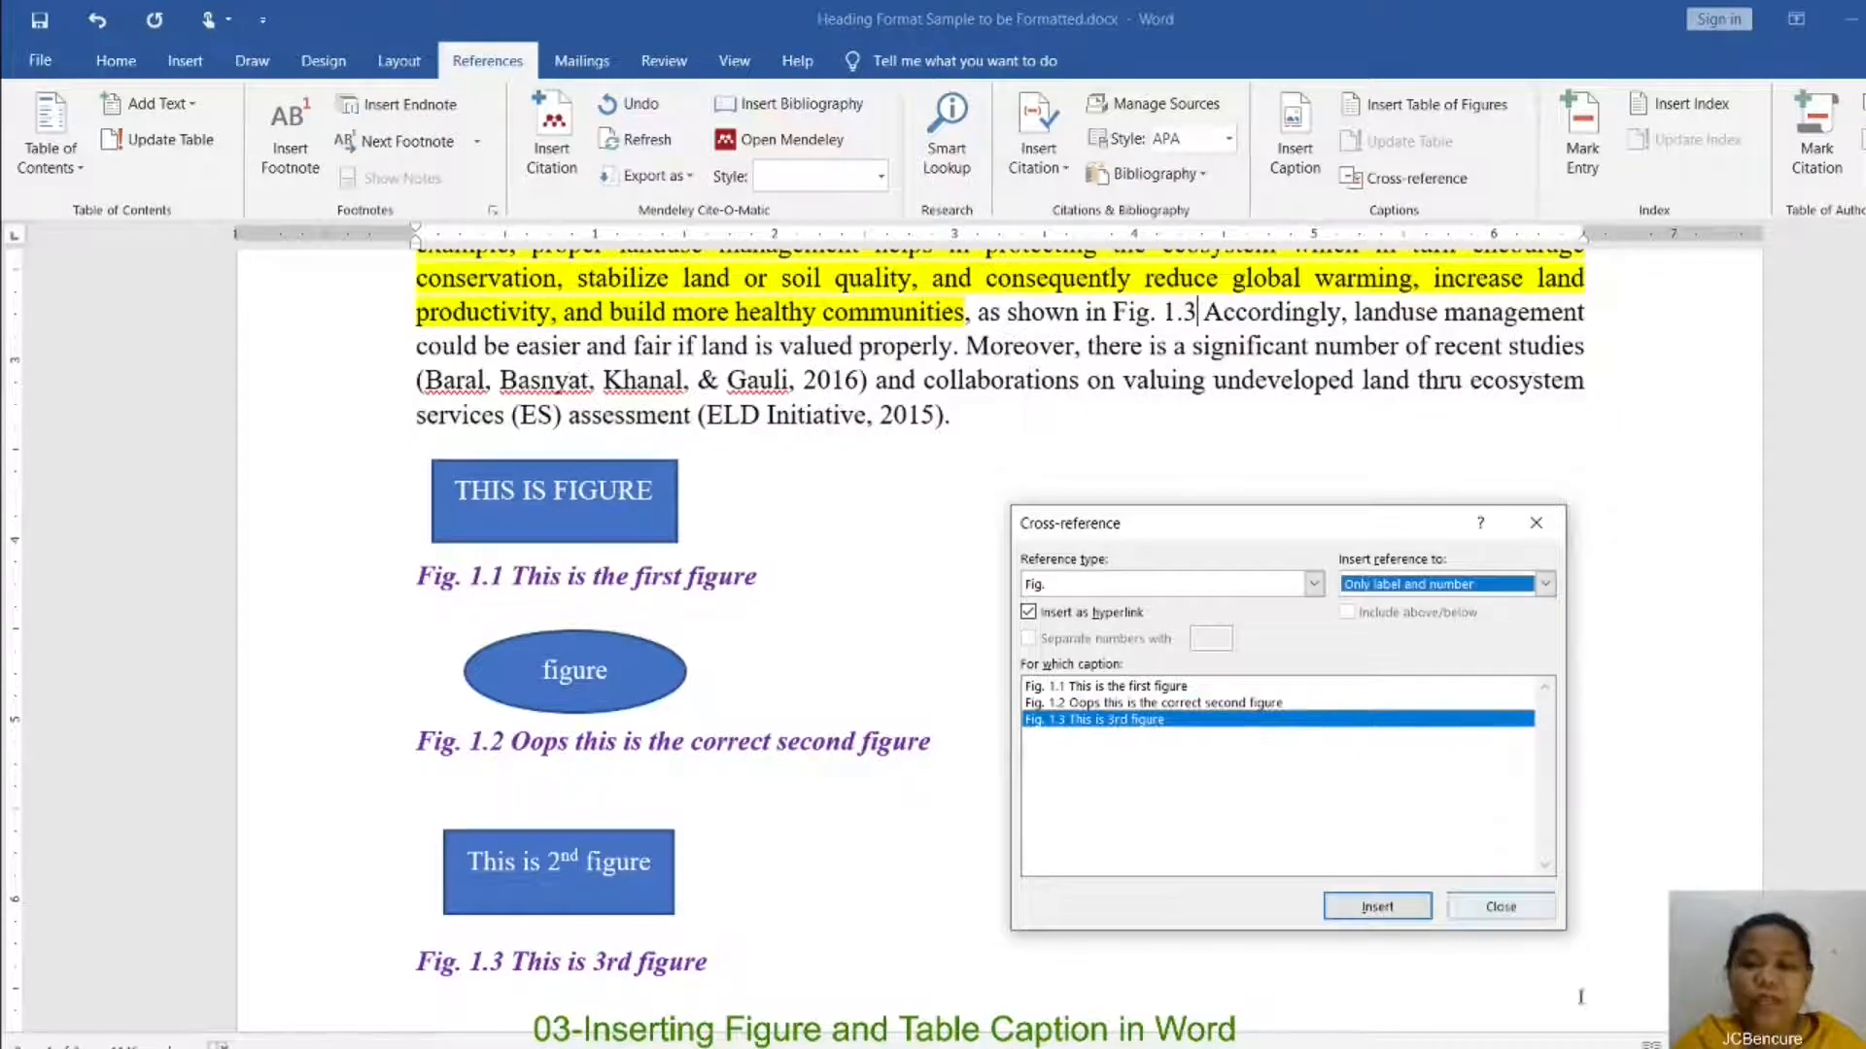
left_click(1521, 916)
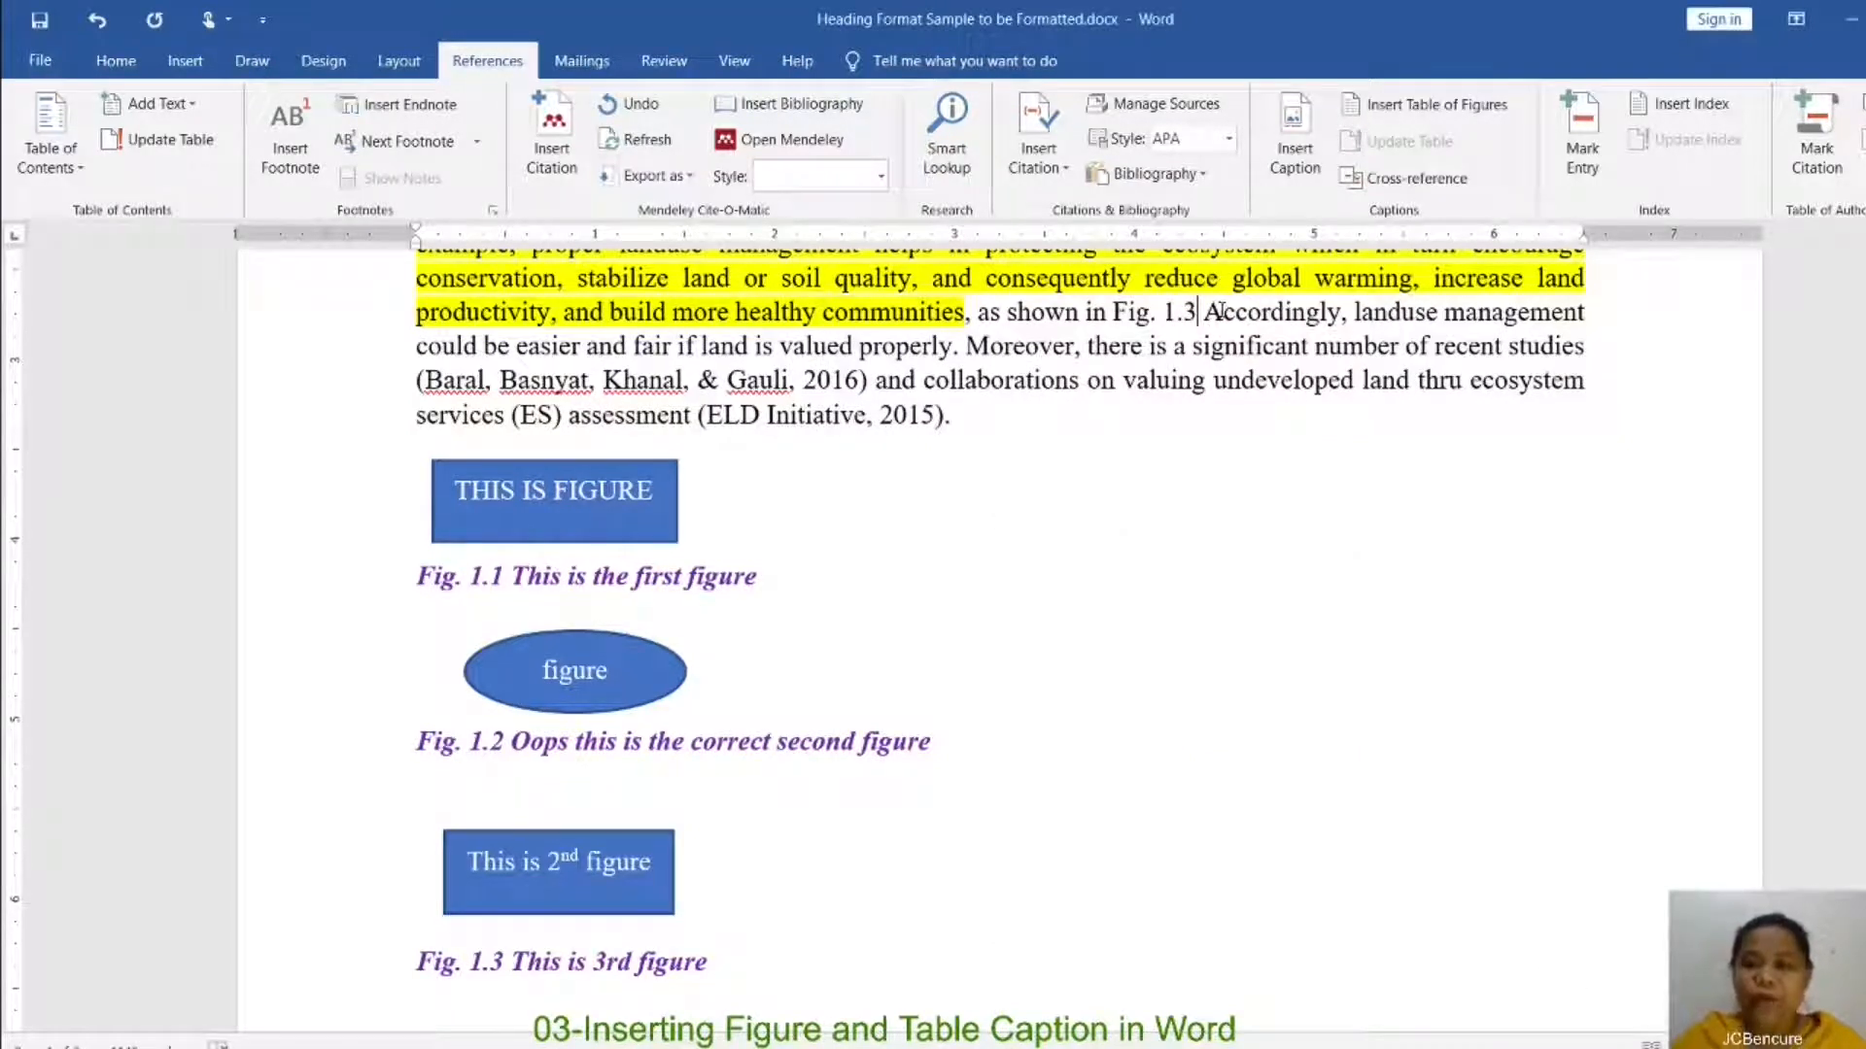
type(".")
scroll(1288, 435, "up", 2)
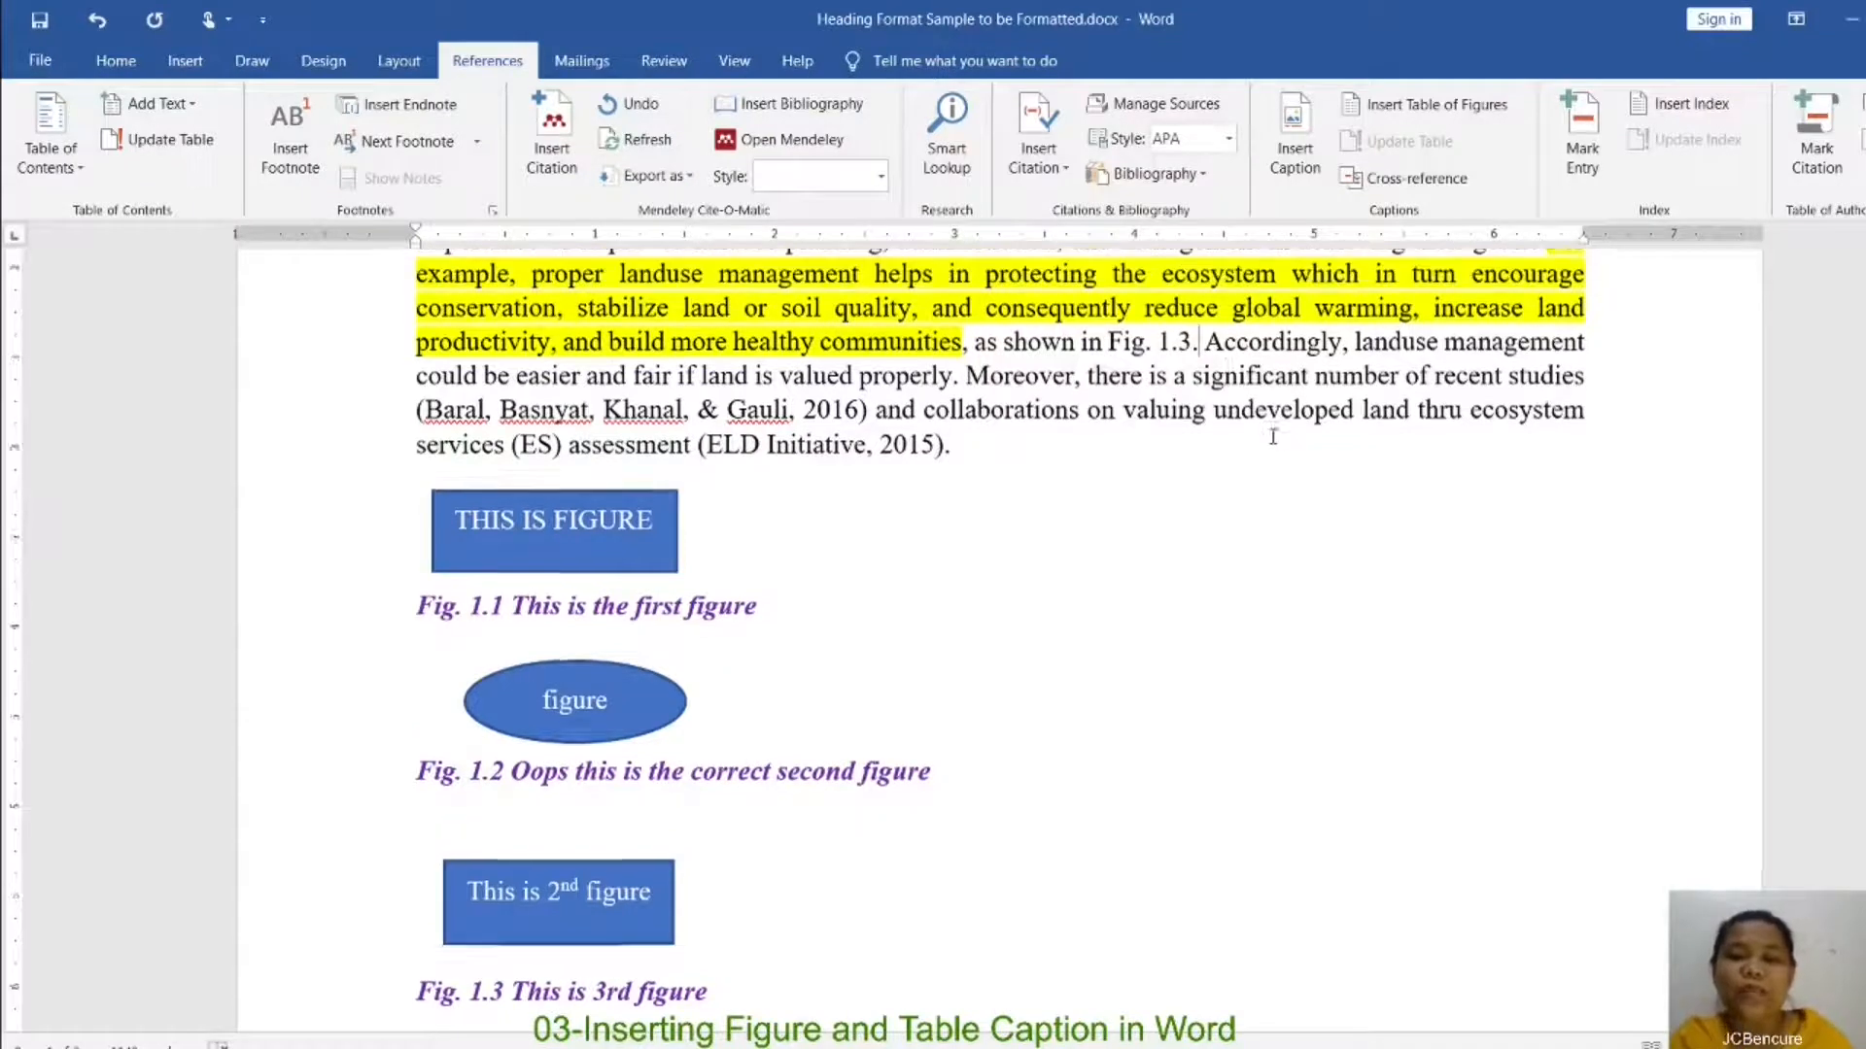
Step: Examine both figure cross-references in the Background of the Study paragraph and compare them with the captions below it
left_click(1180, 486)
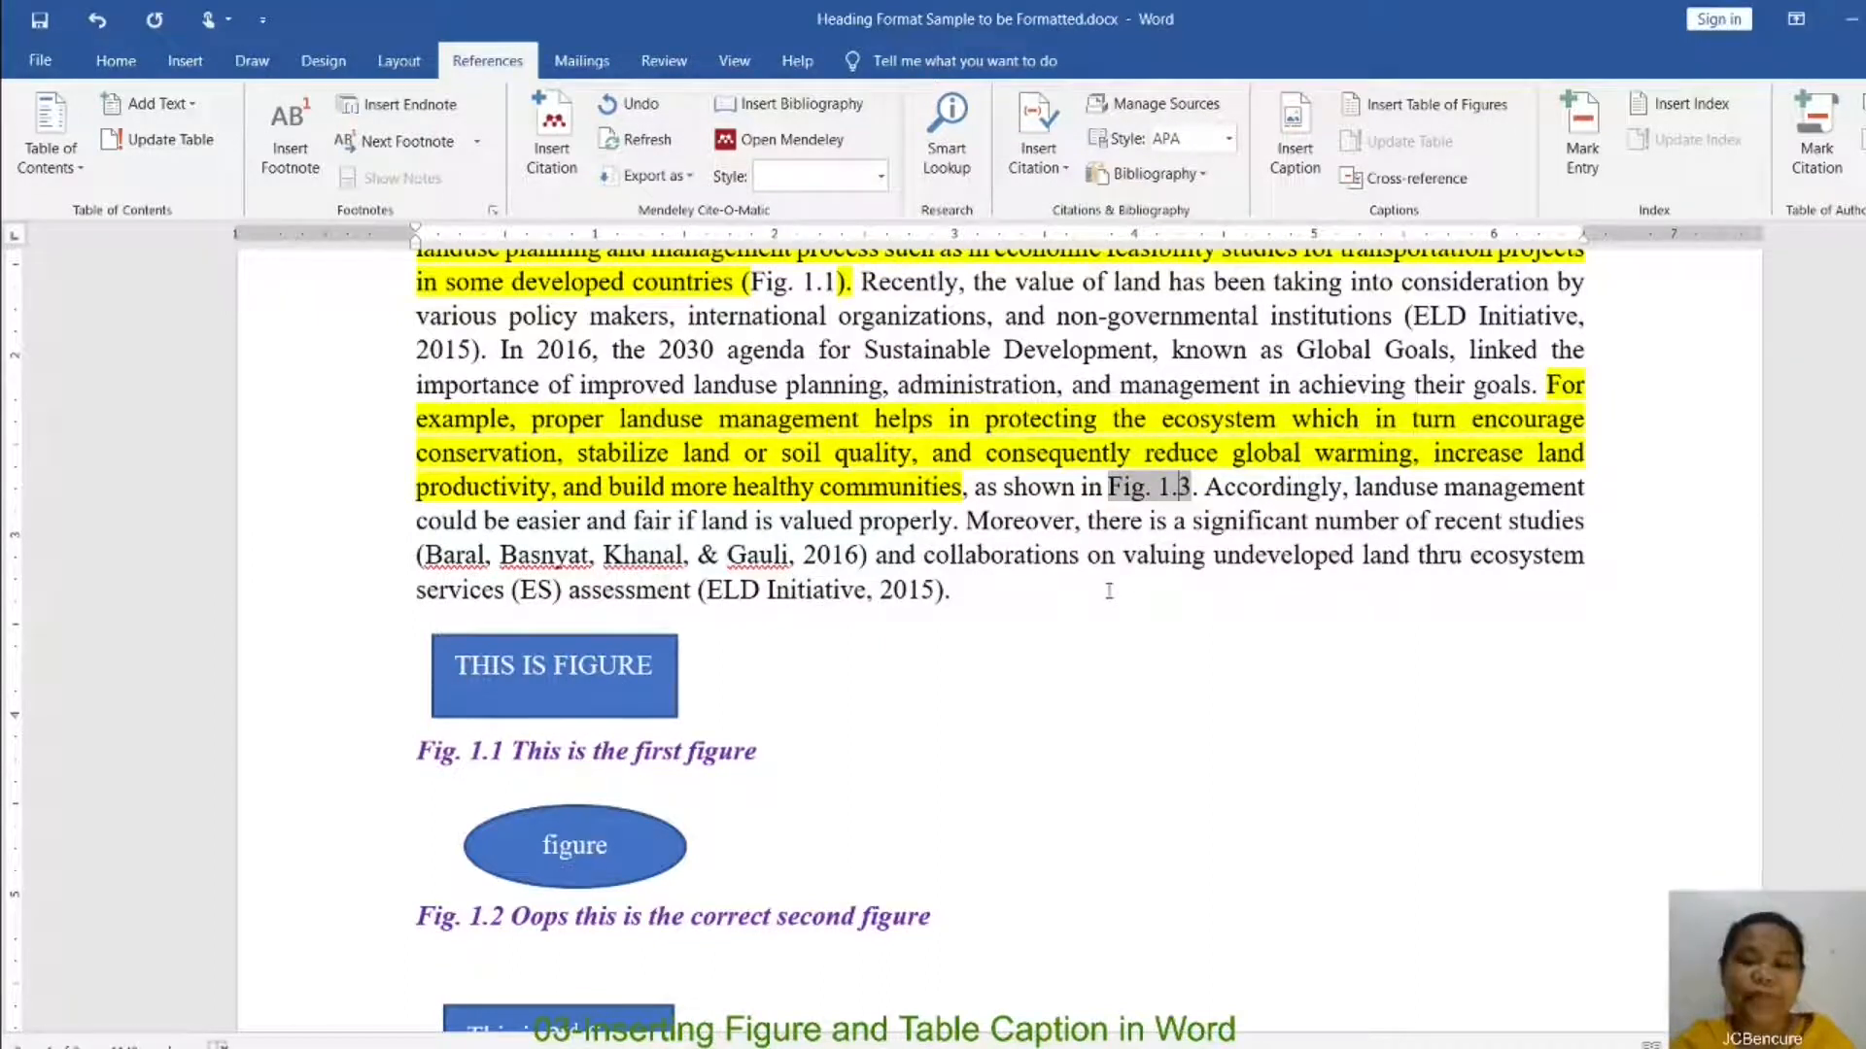
scroll(1105, 594, "down", 3)
scroll(1104, 612, "up", 3)
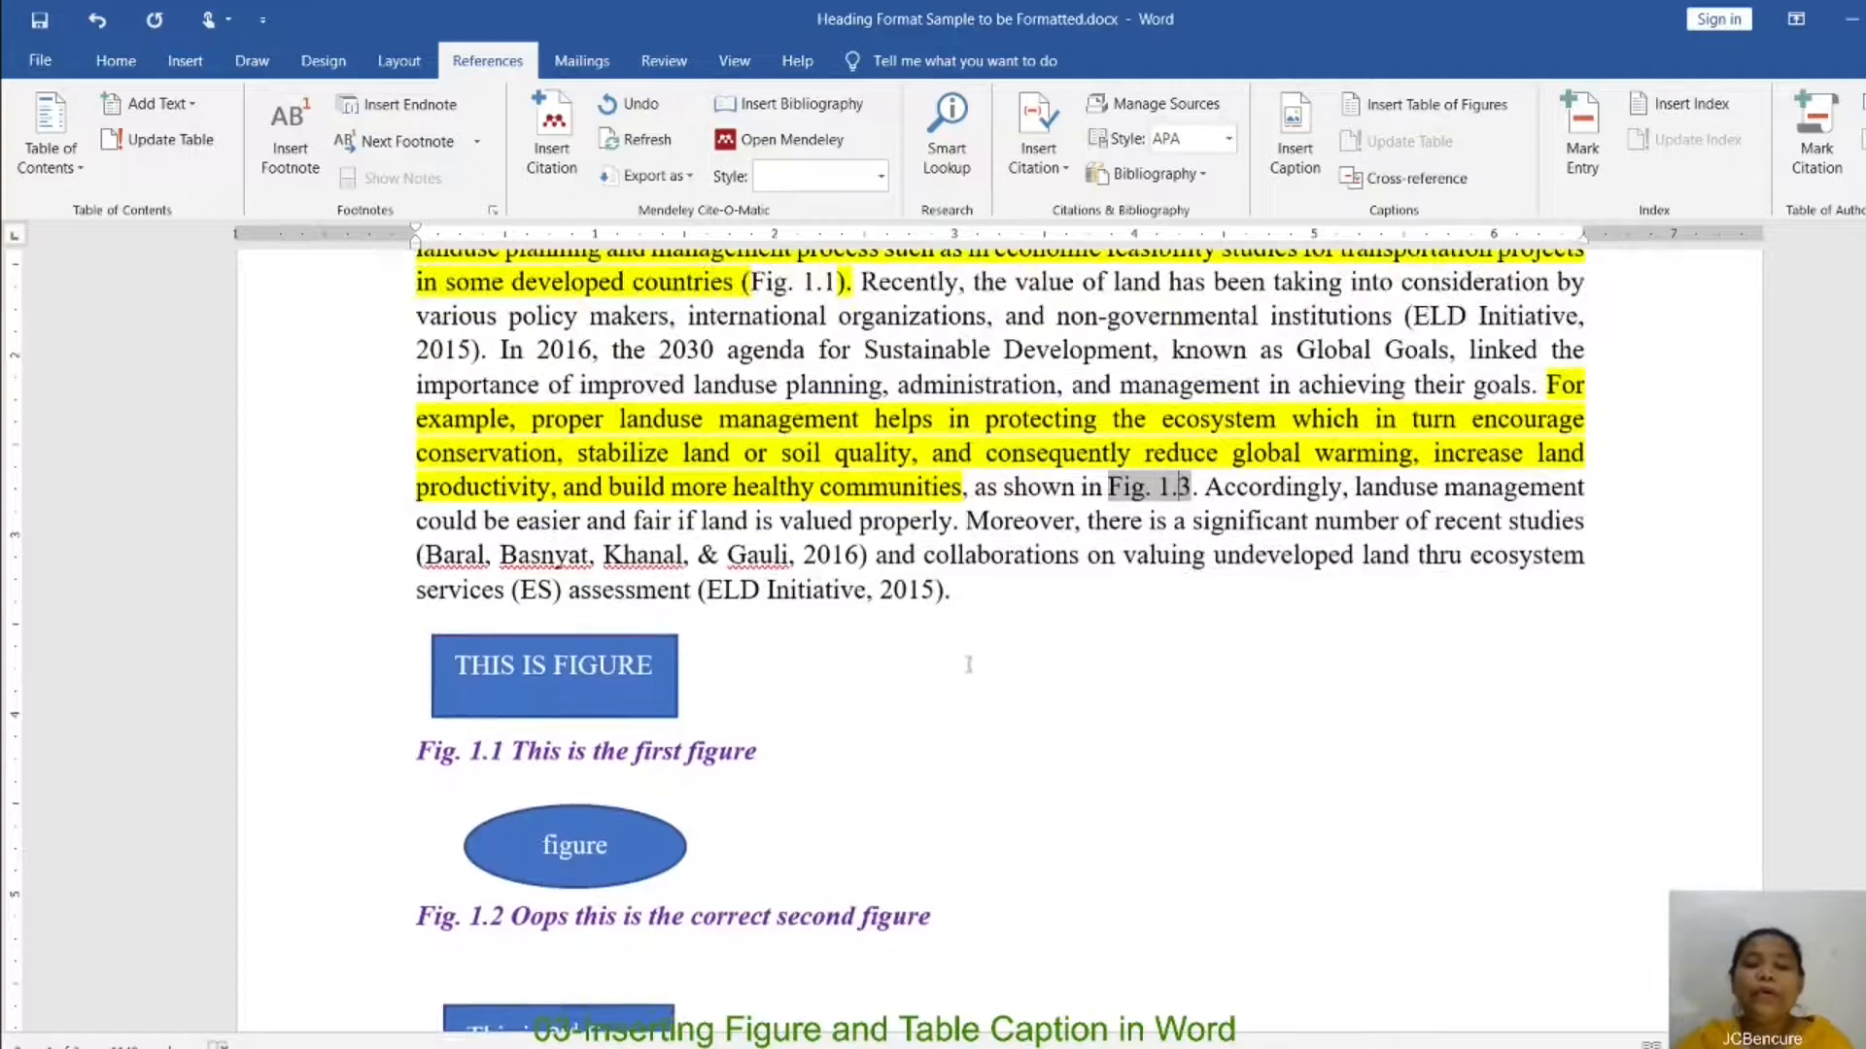
left_click(805, 765)
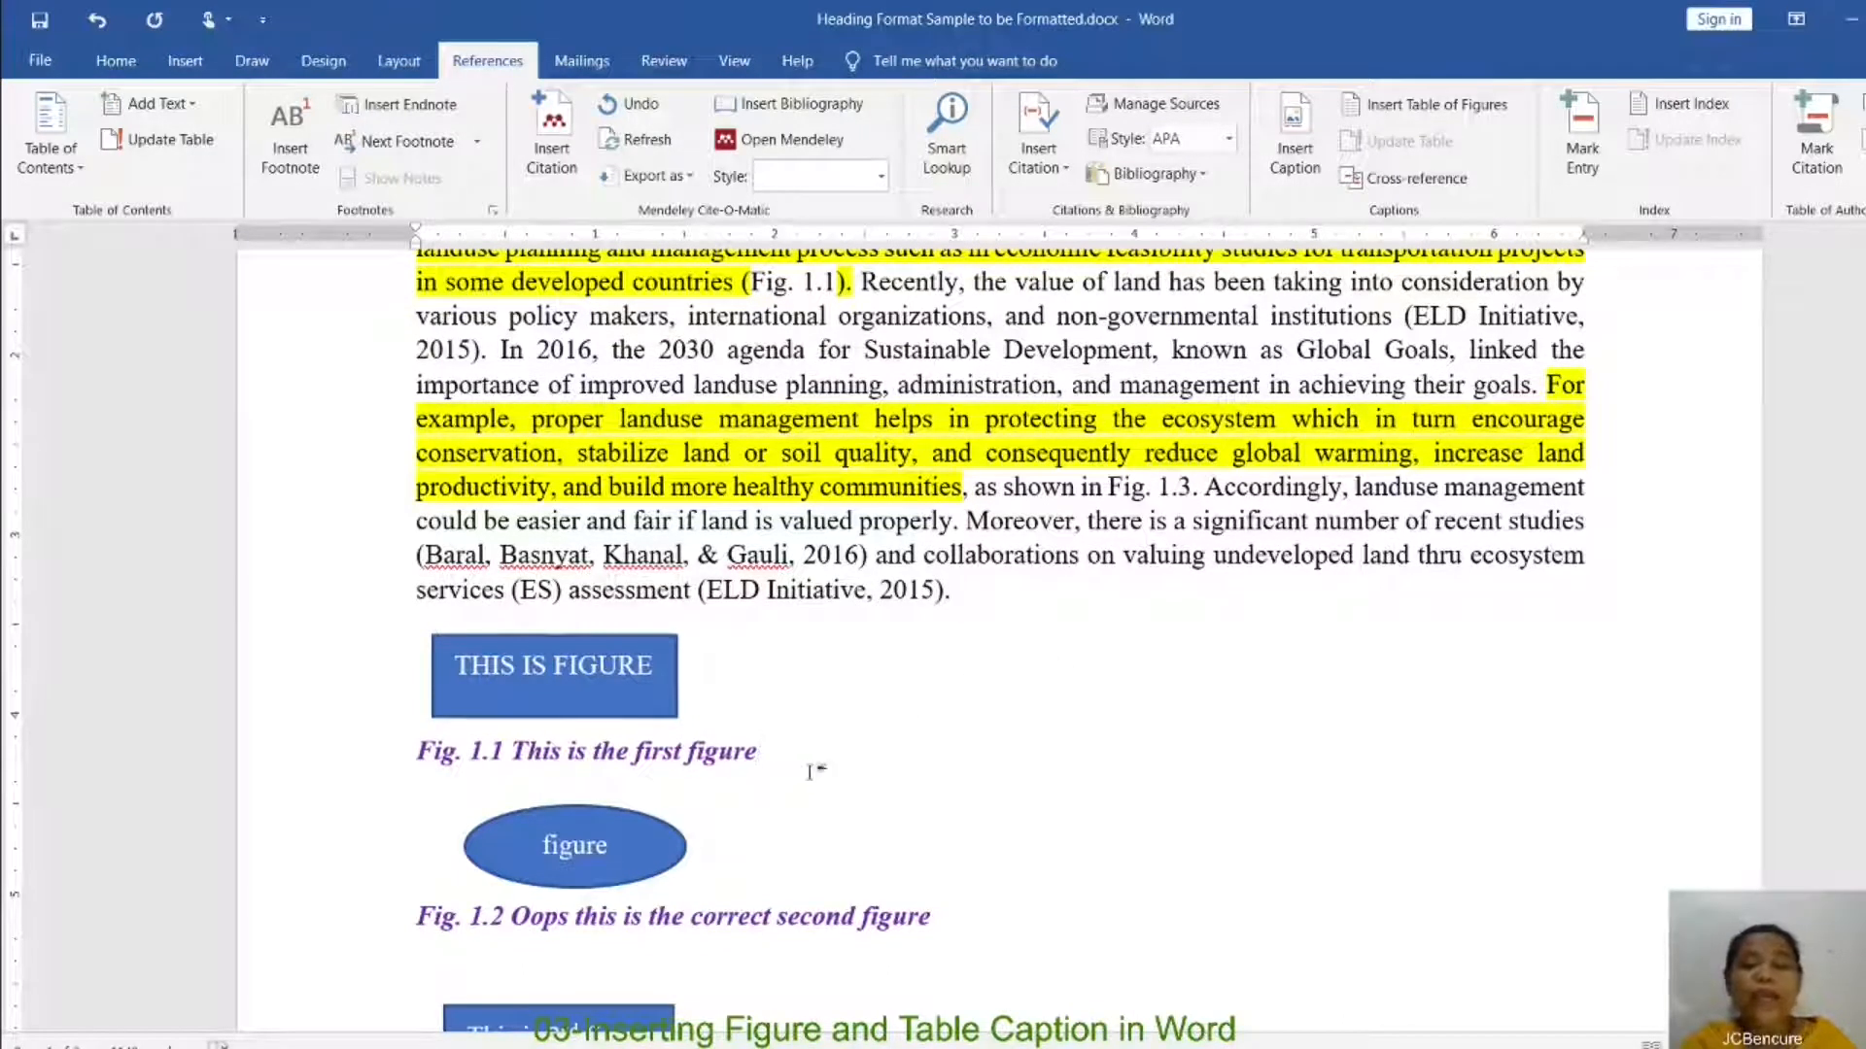
scroll(935, 771, "up", 2)
left_click_drag(1412, 836, 768, 452)
left_click(952, 508)
left_click(806, 457)
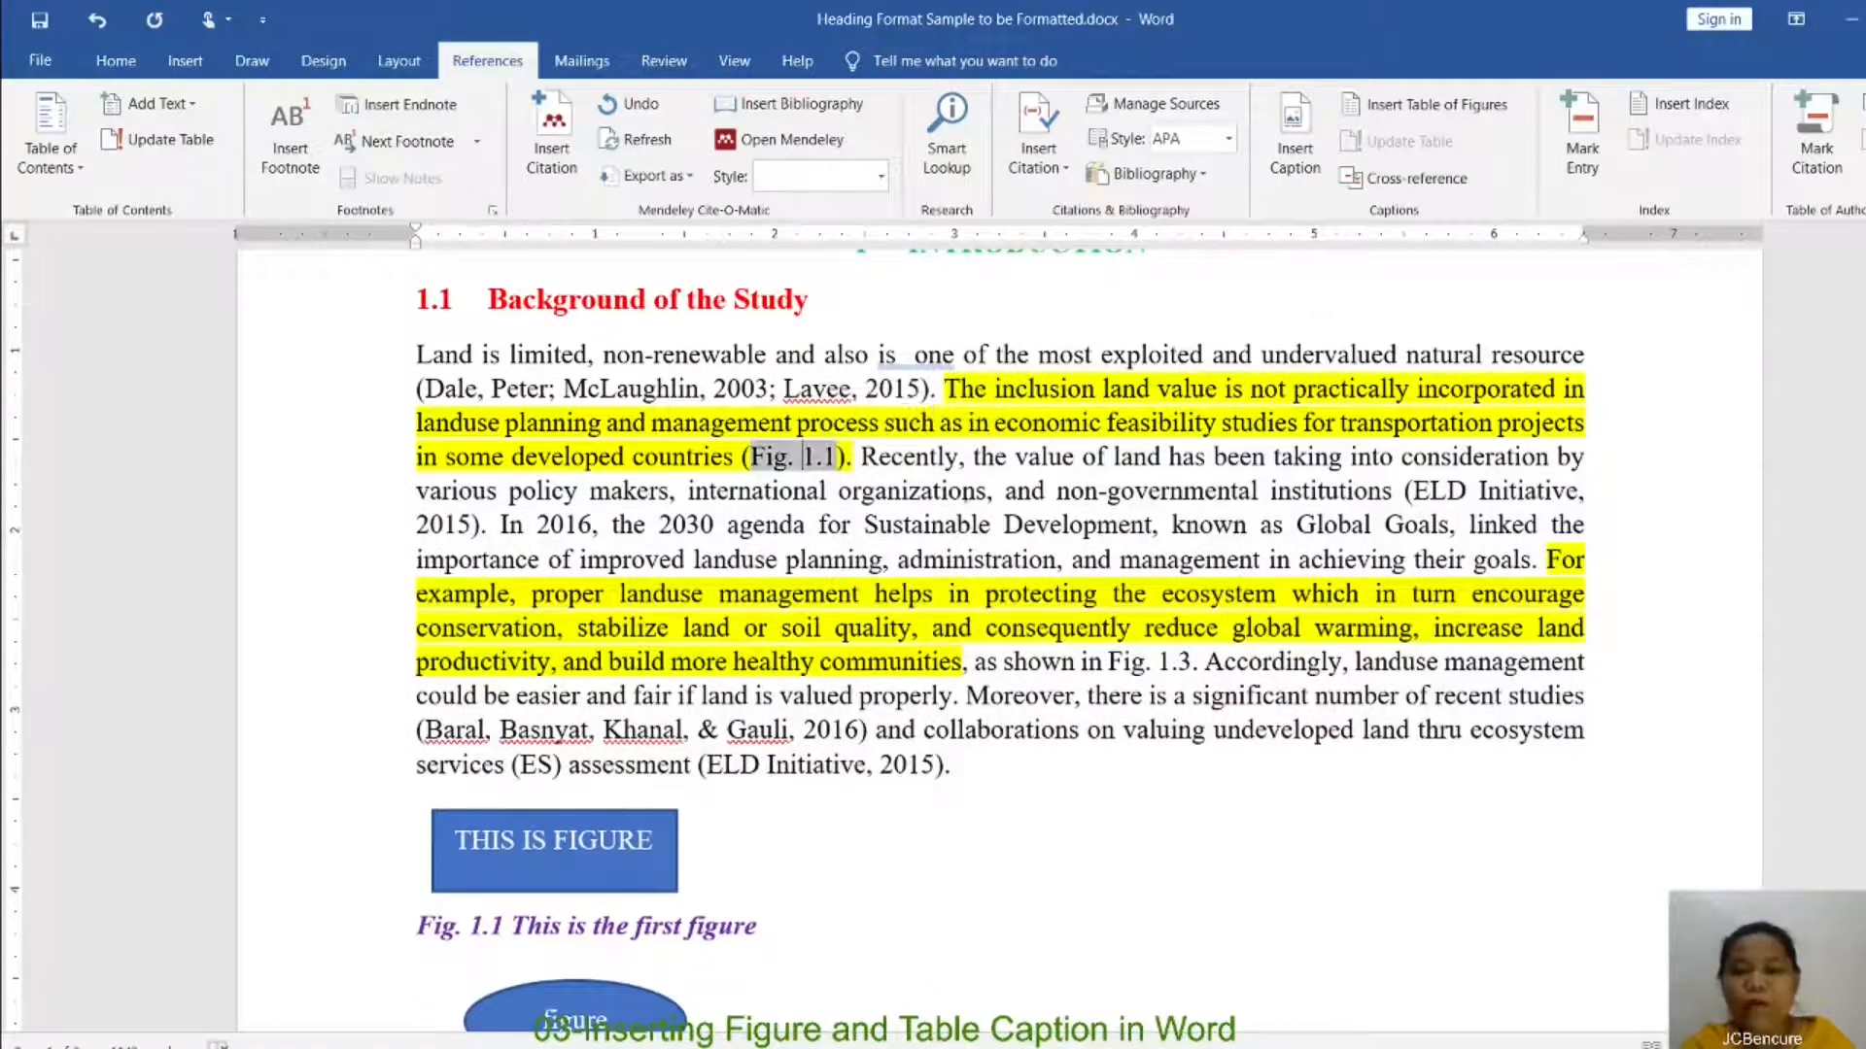
left_click_drag(1345, 801, 684, 423)
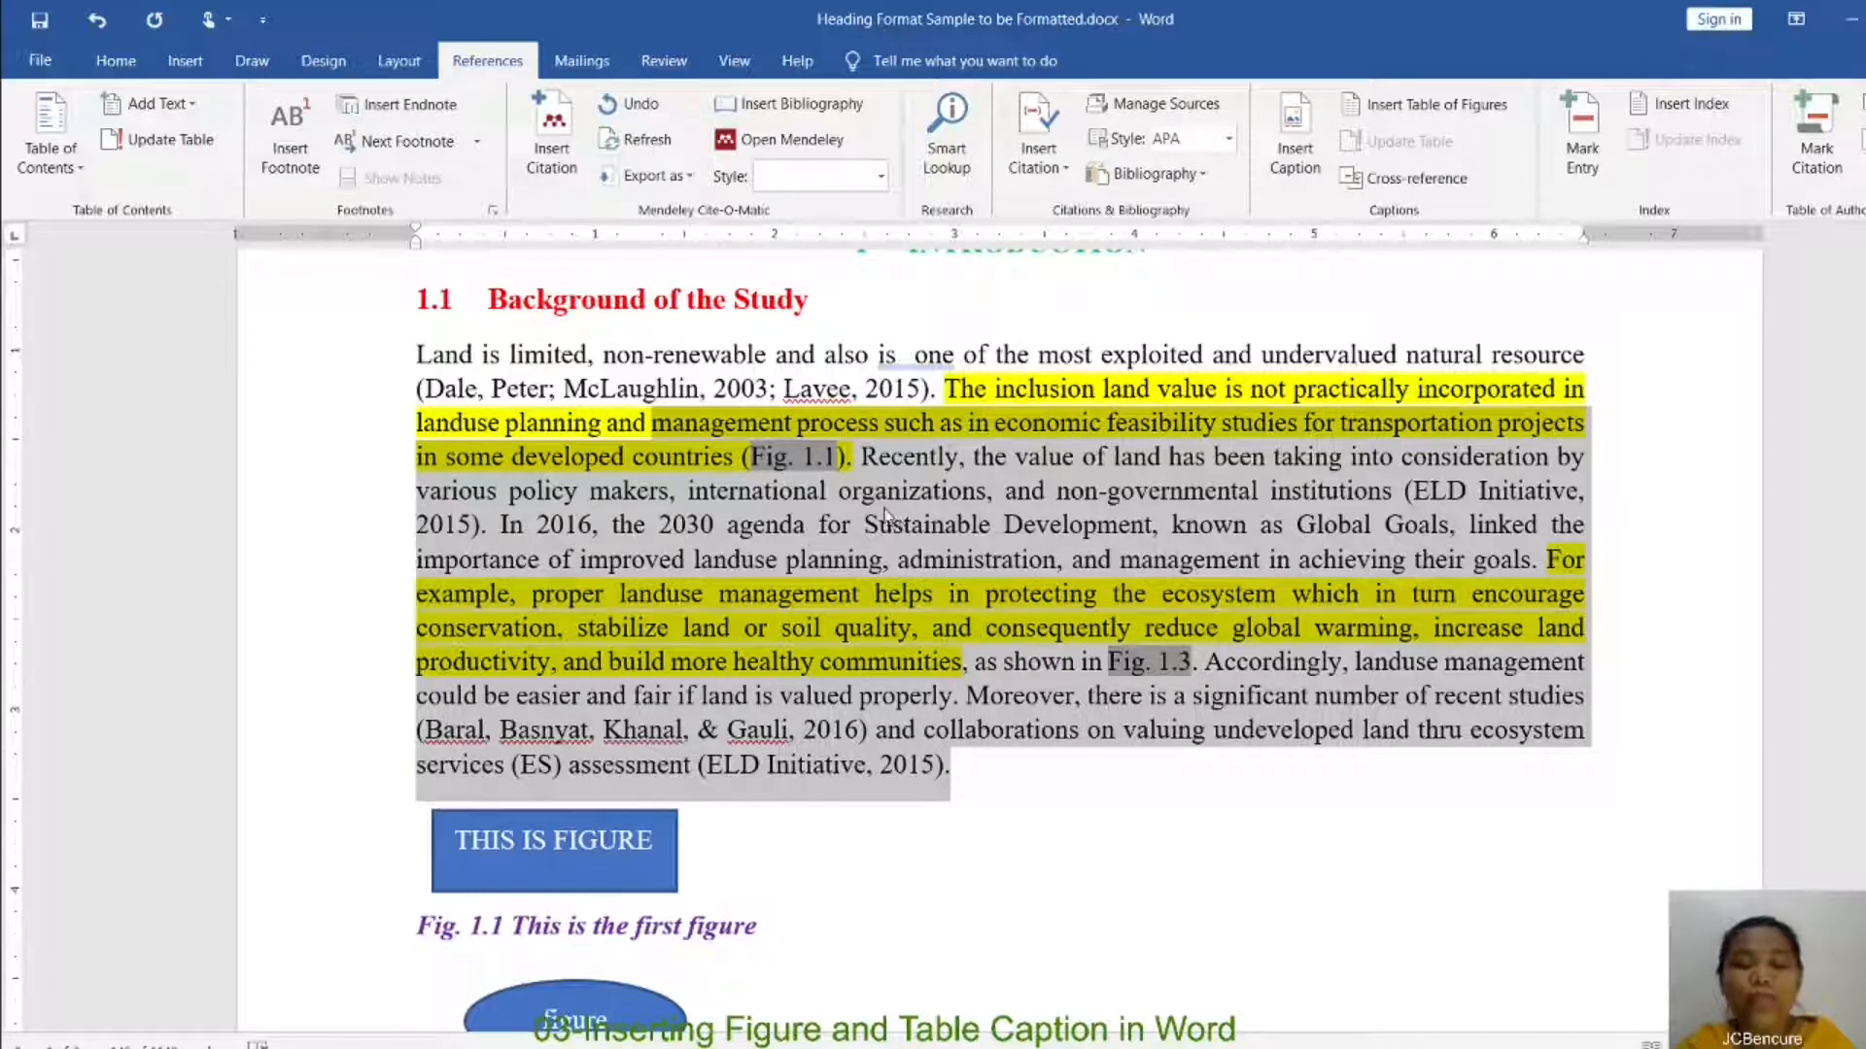
scroll(1004, 614, "down", 2)
scroll(898, 924, "up", 2)
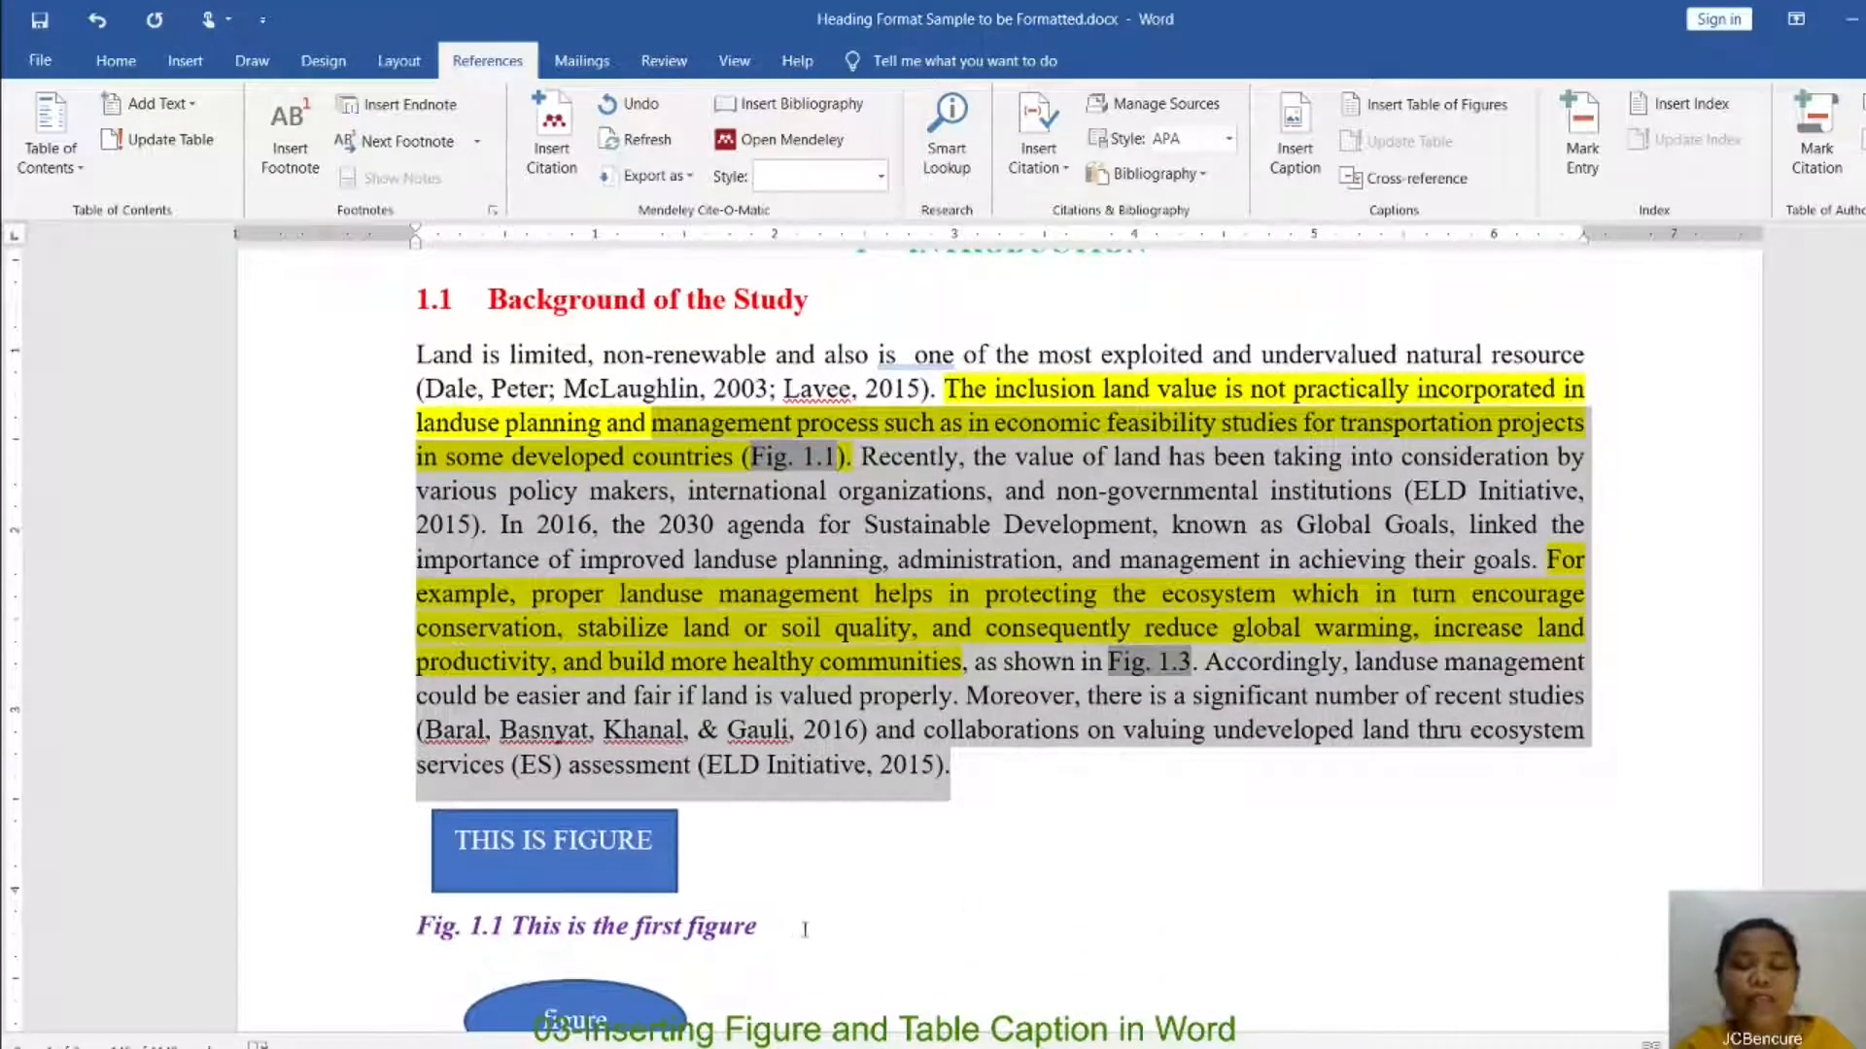
scroll(812, 923, "down", 3)
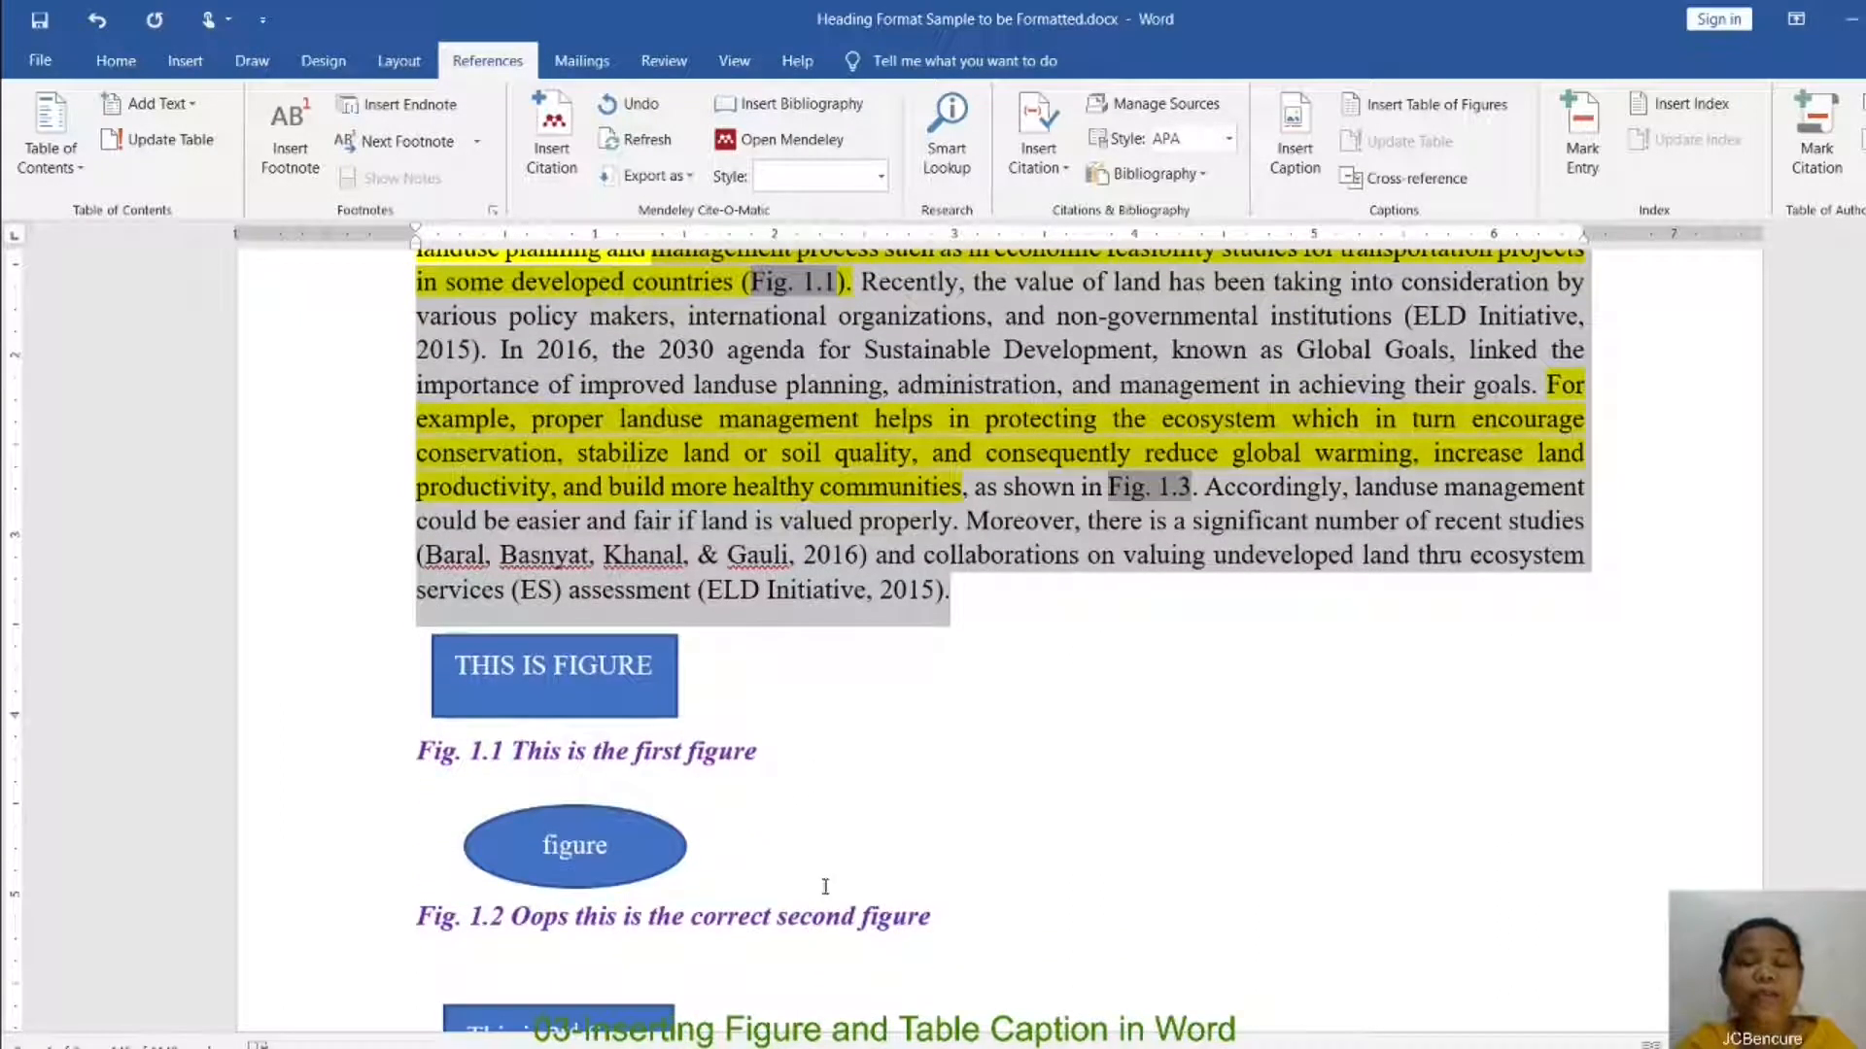
Step: Add space below the first figure's caption and insert a new Fig. caption there with the text "This is the one"
left_click(771, 771)
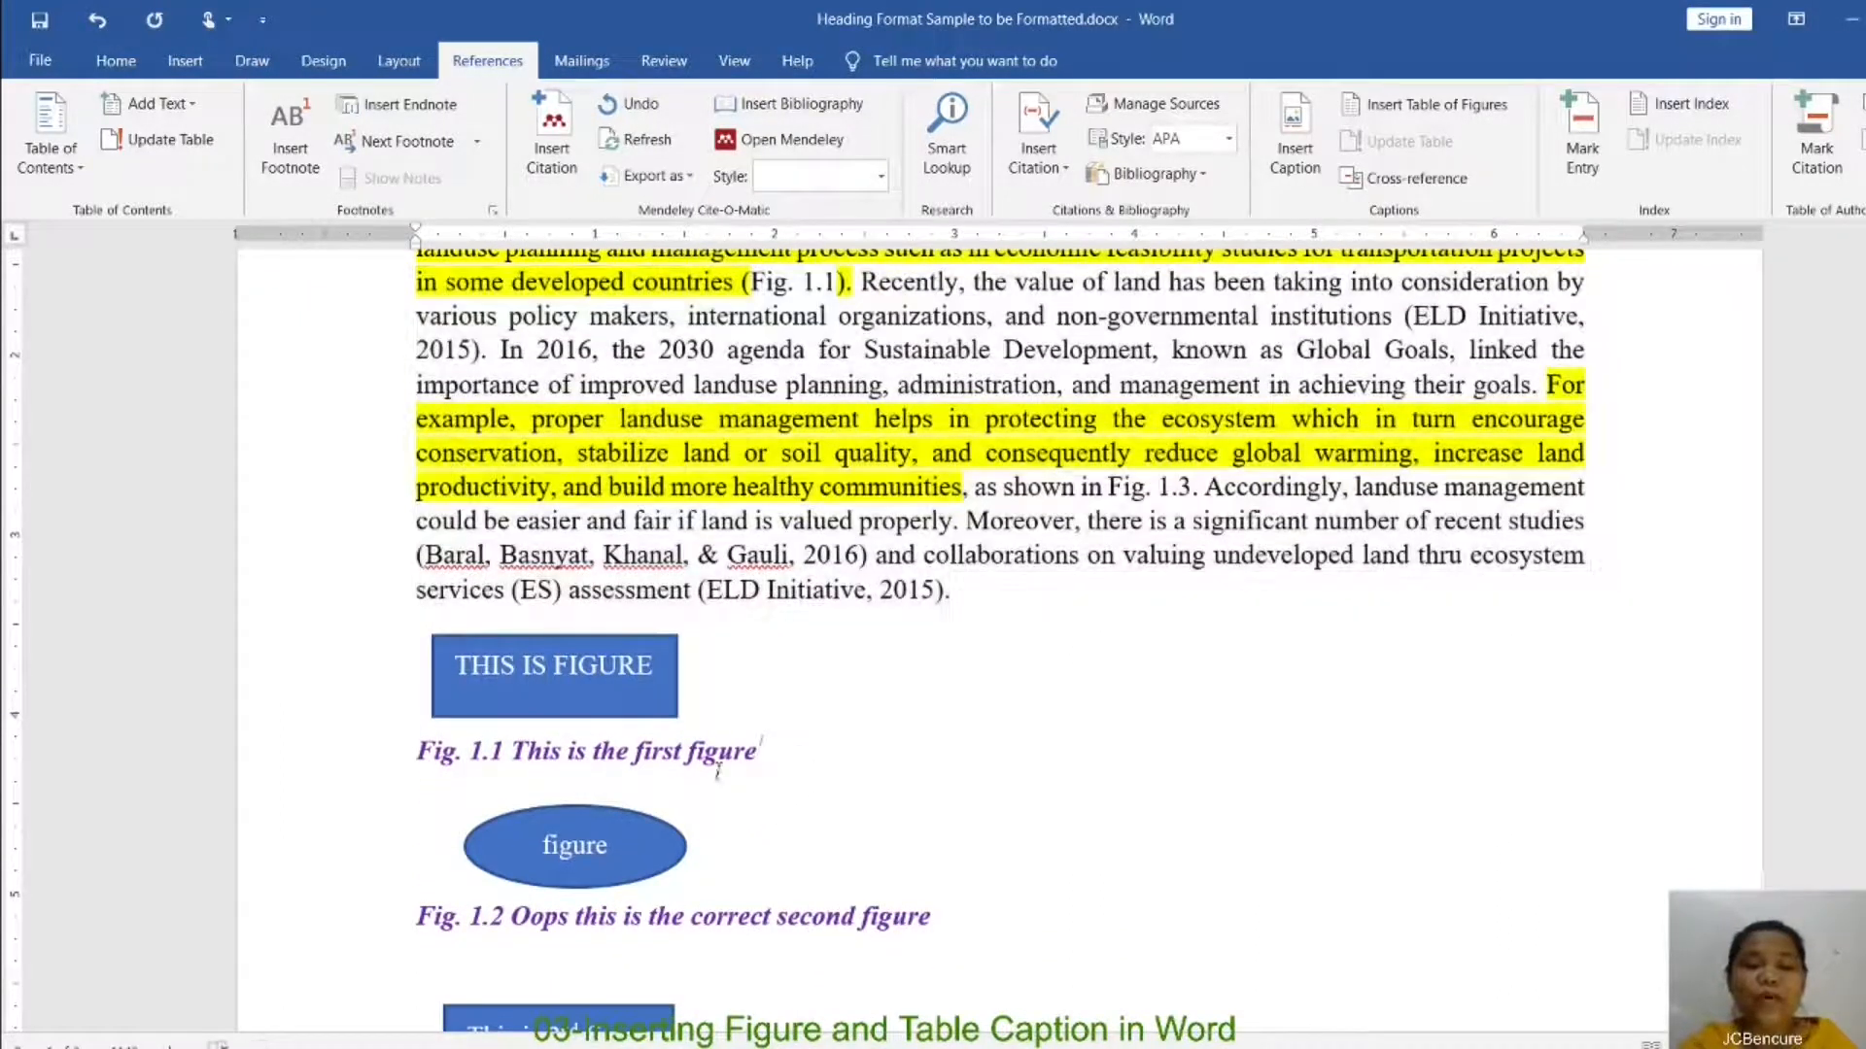
scroll(569, 773, "down", 1)
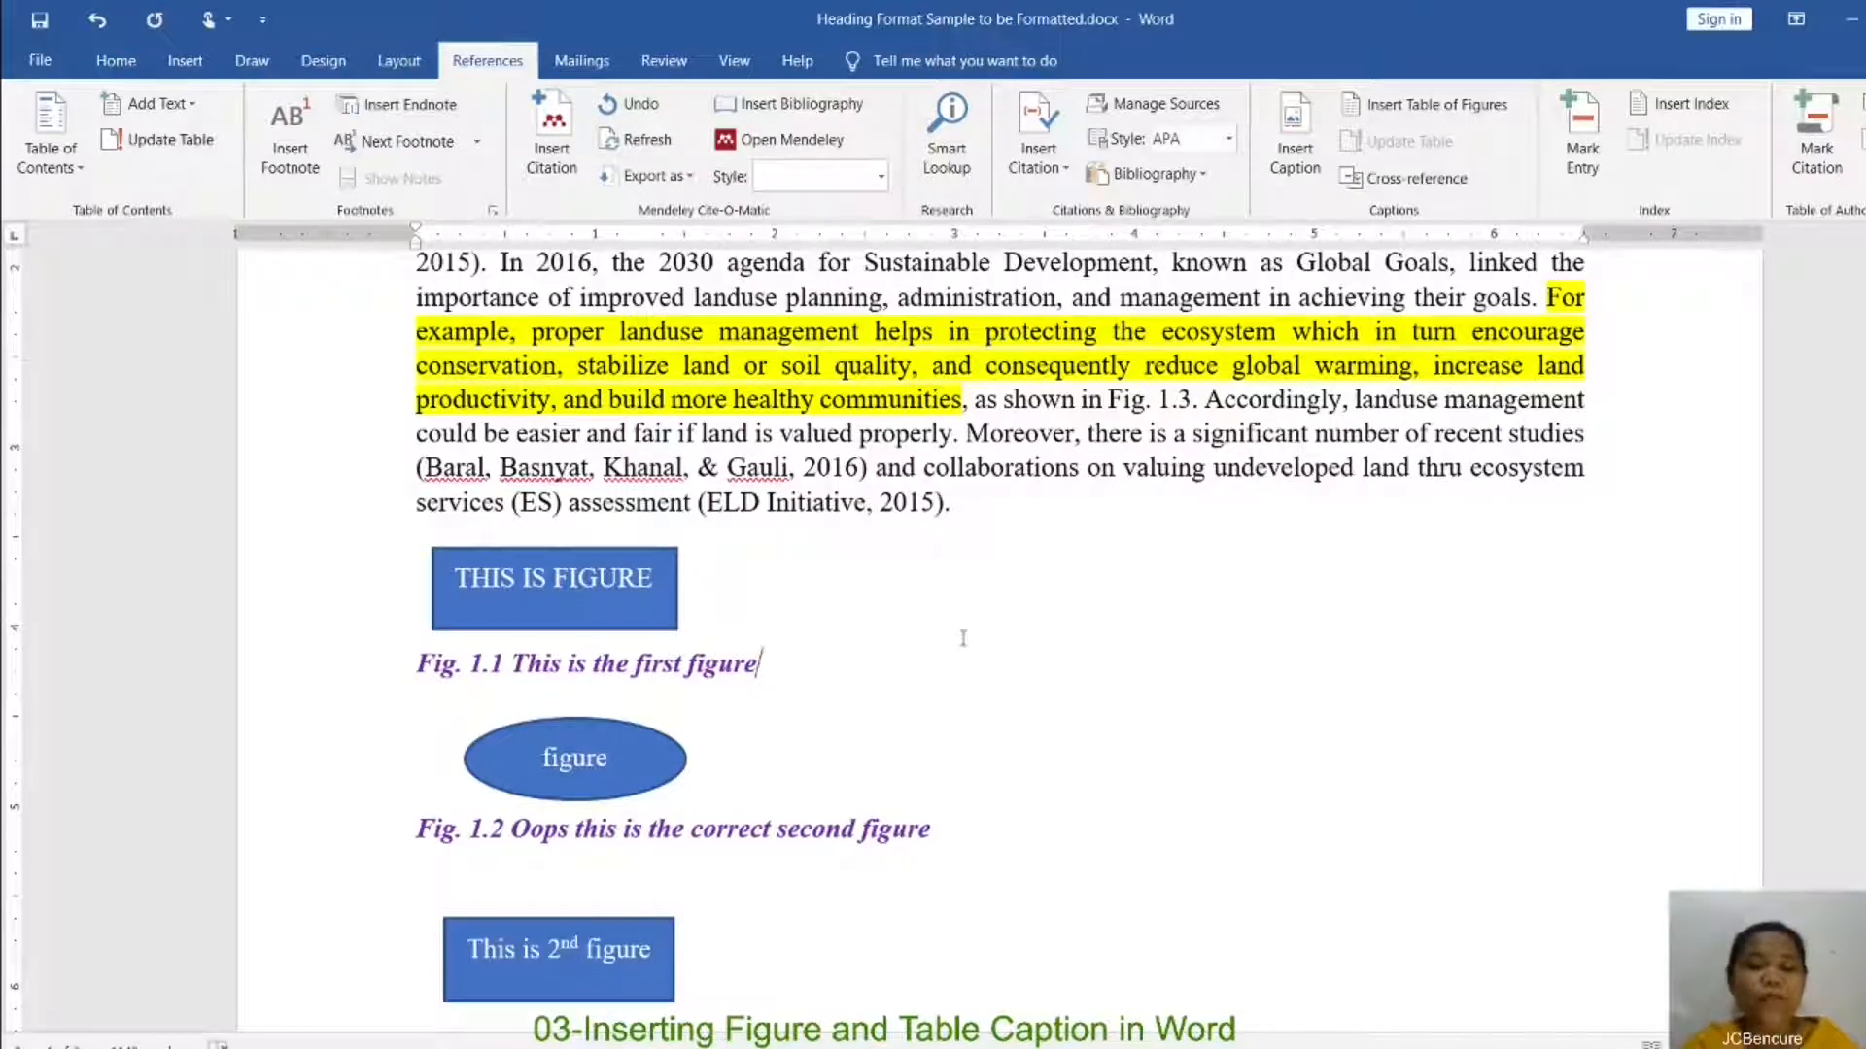
key("Return")
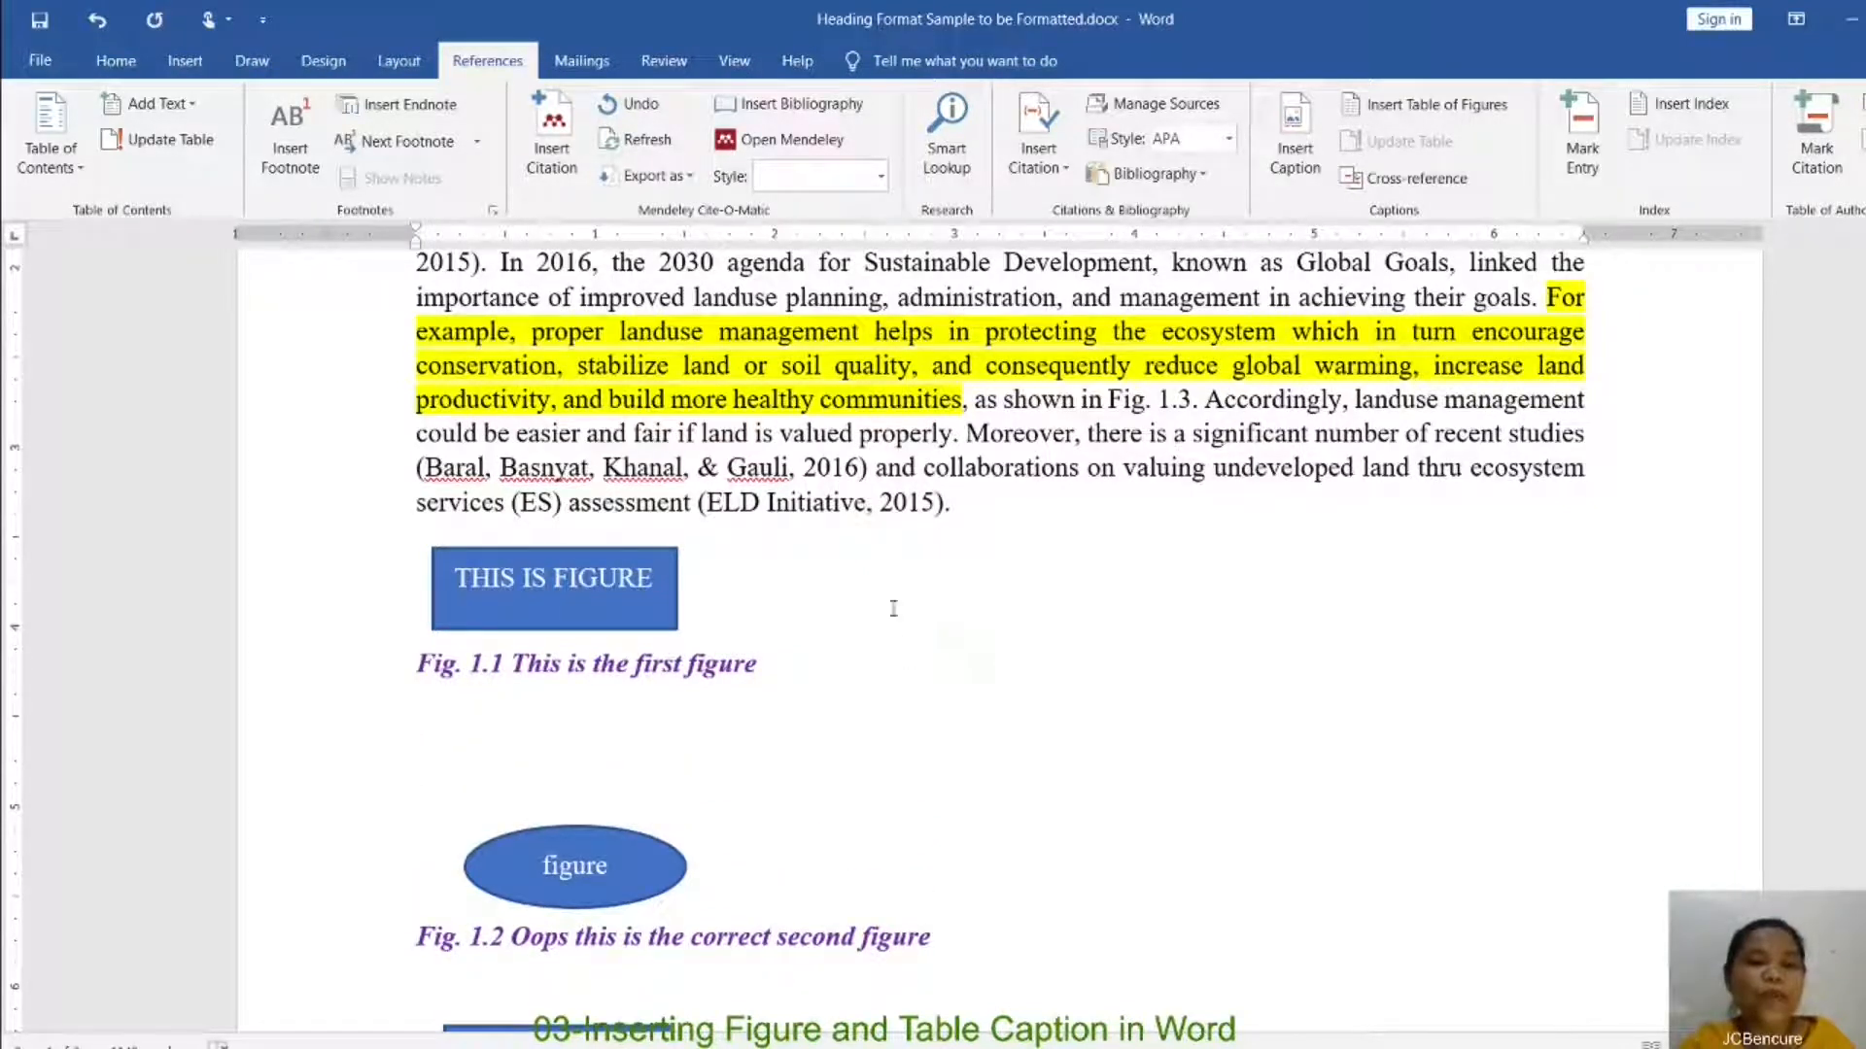
left_click(1303, 167)
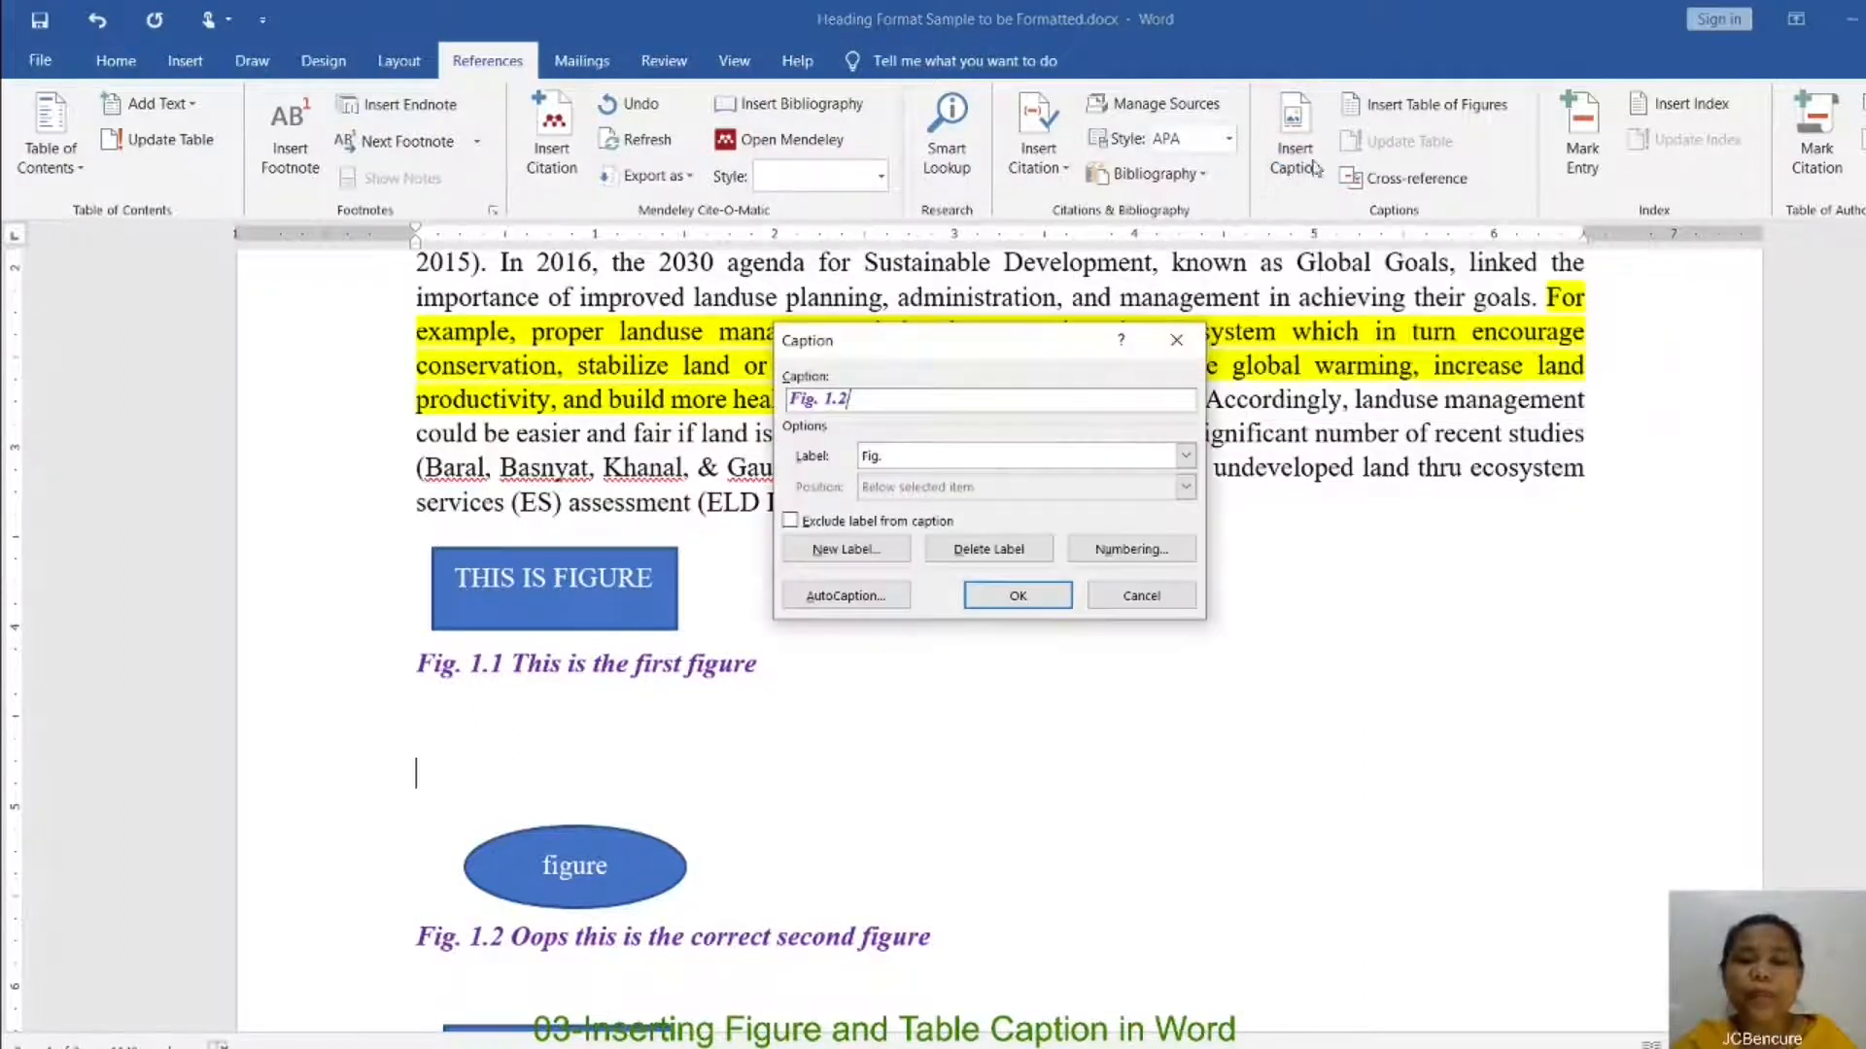
left_click(1030, 597)
type(".2")
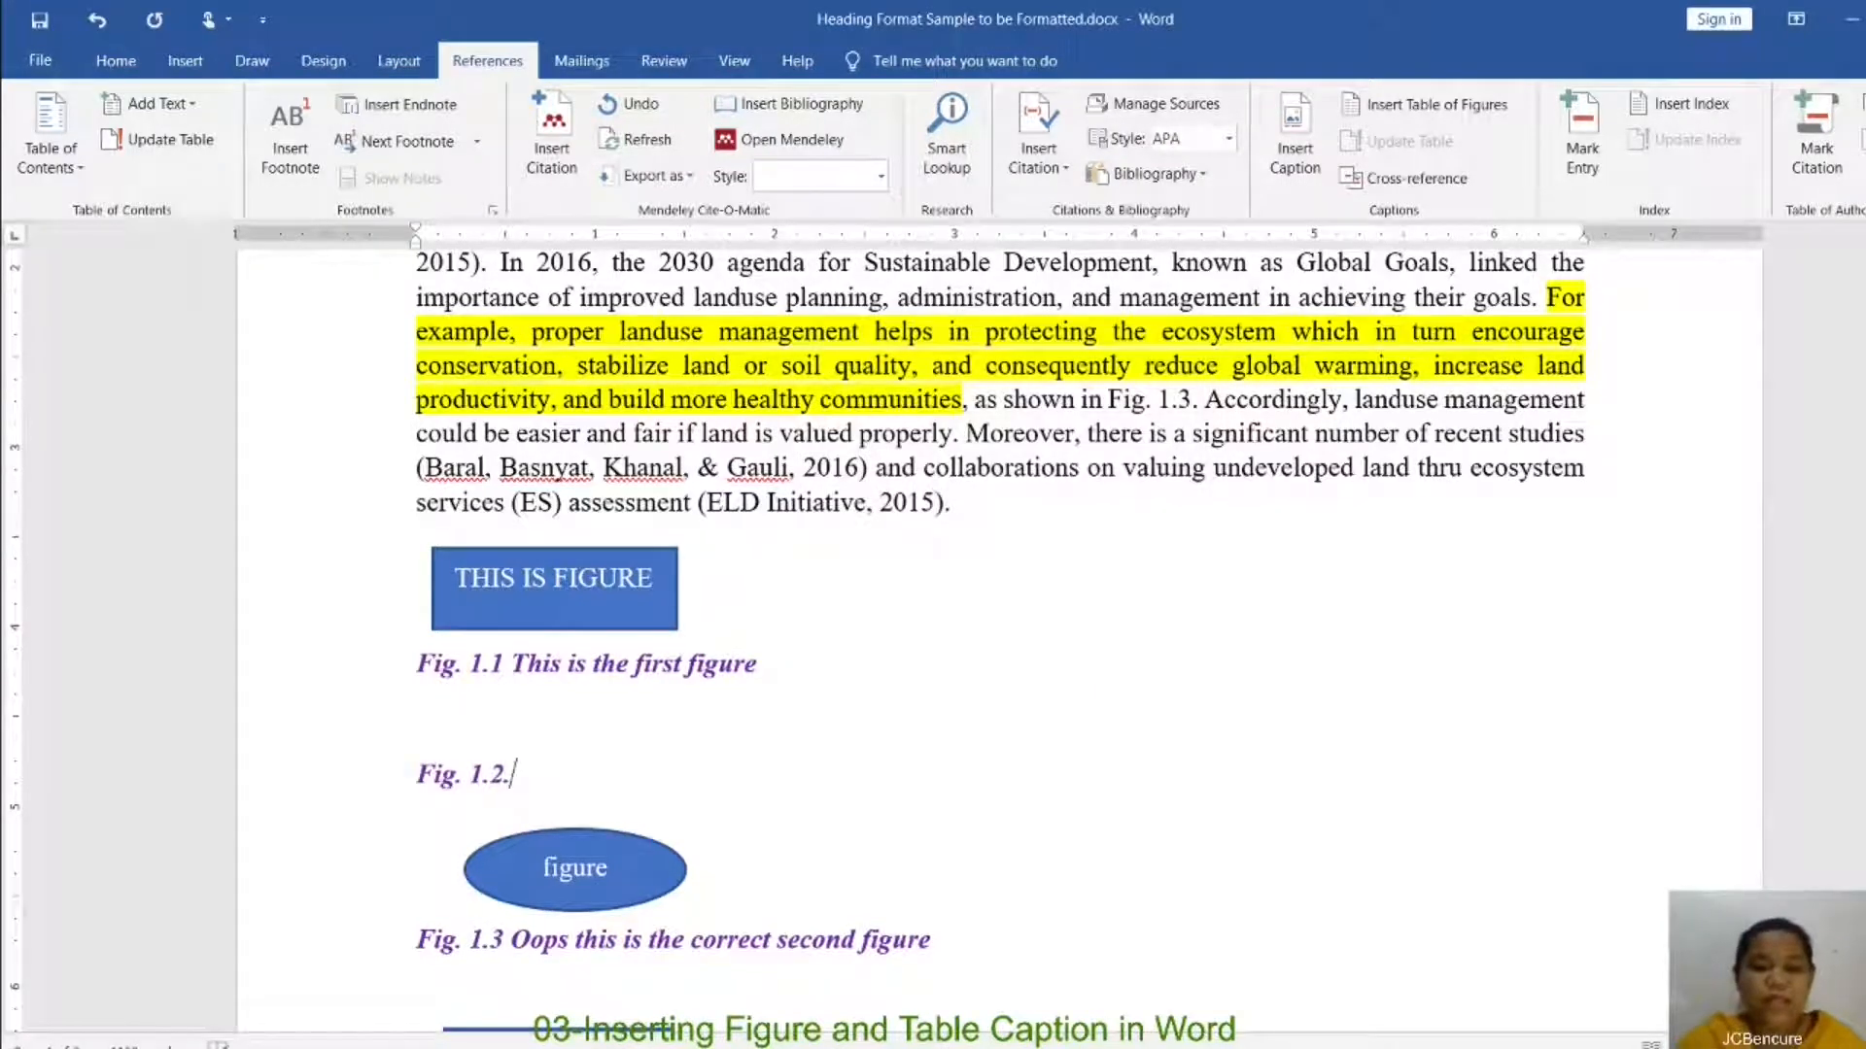
type(" This is ")
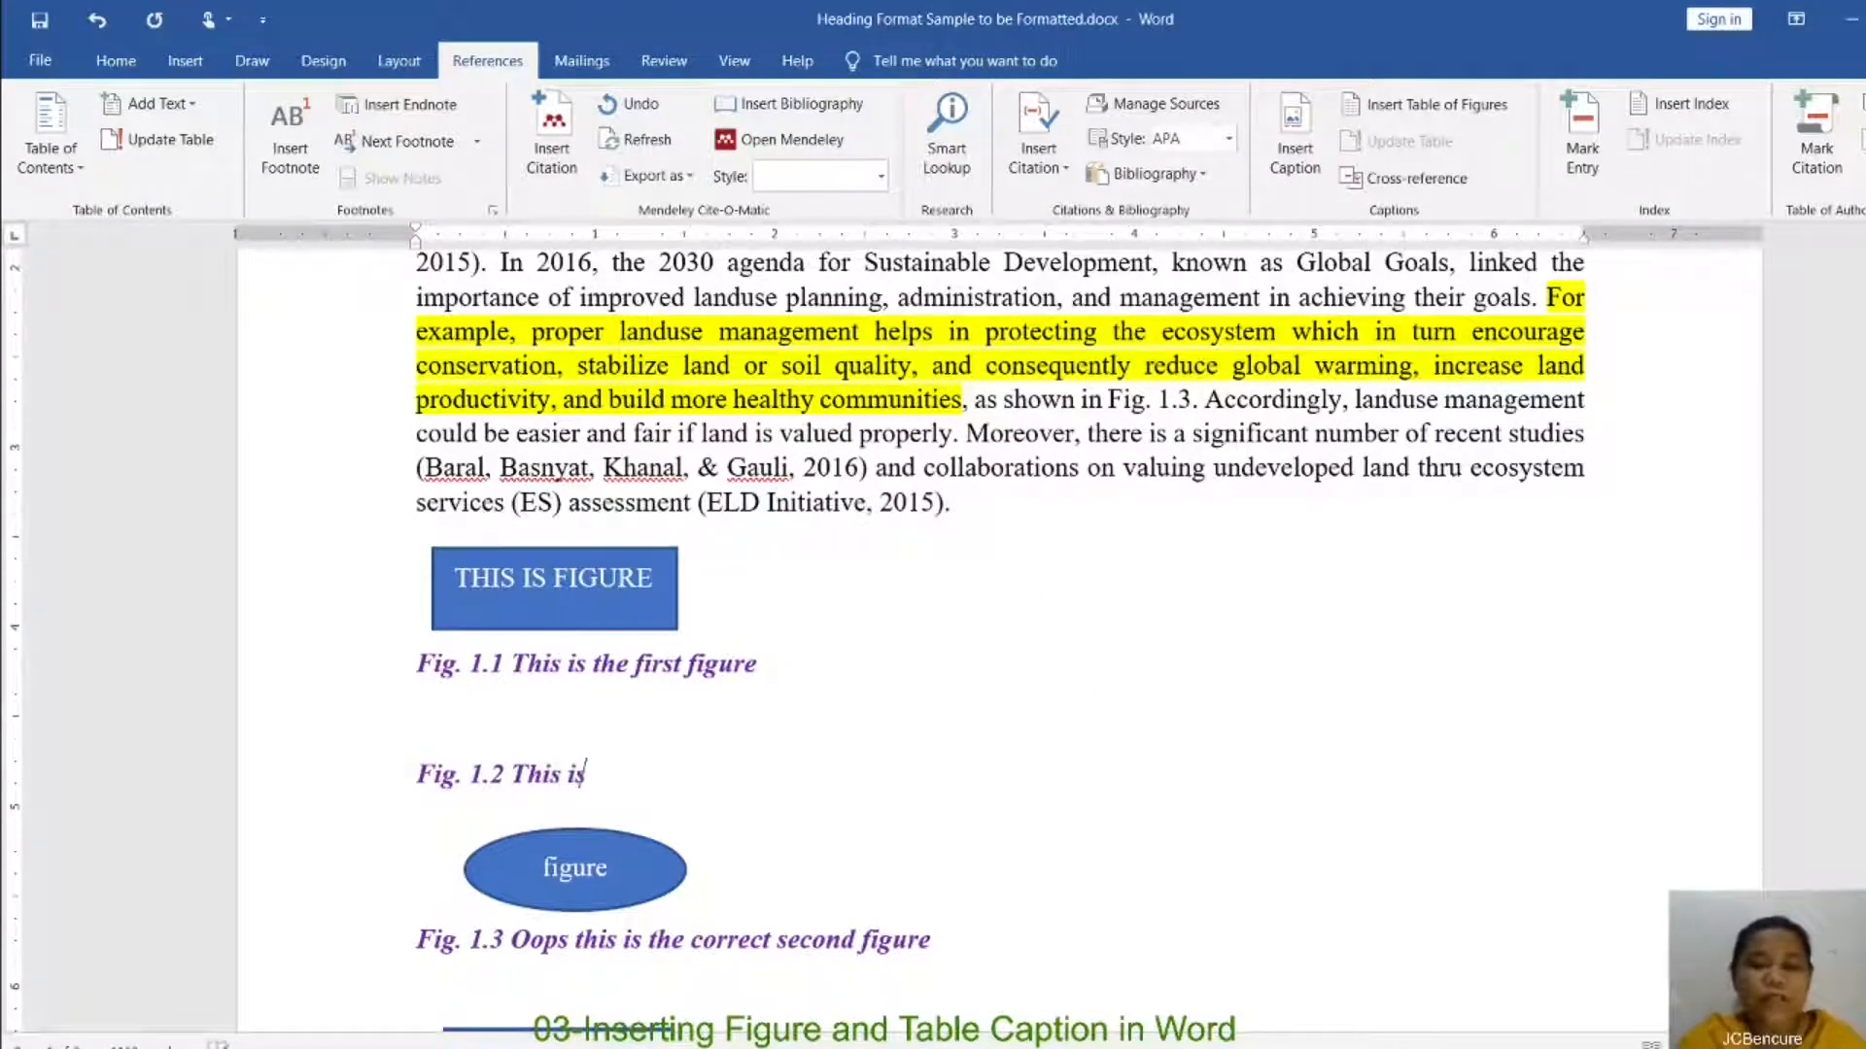
type("the one")
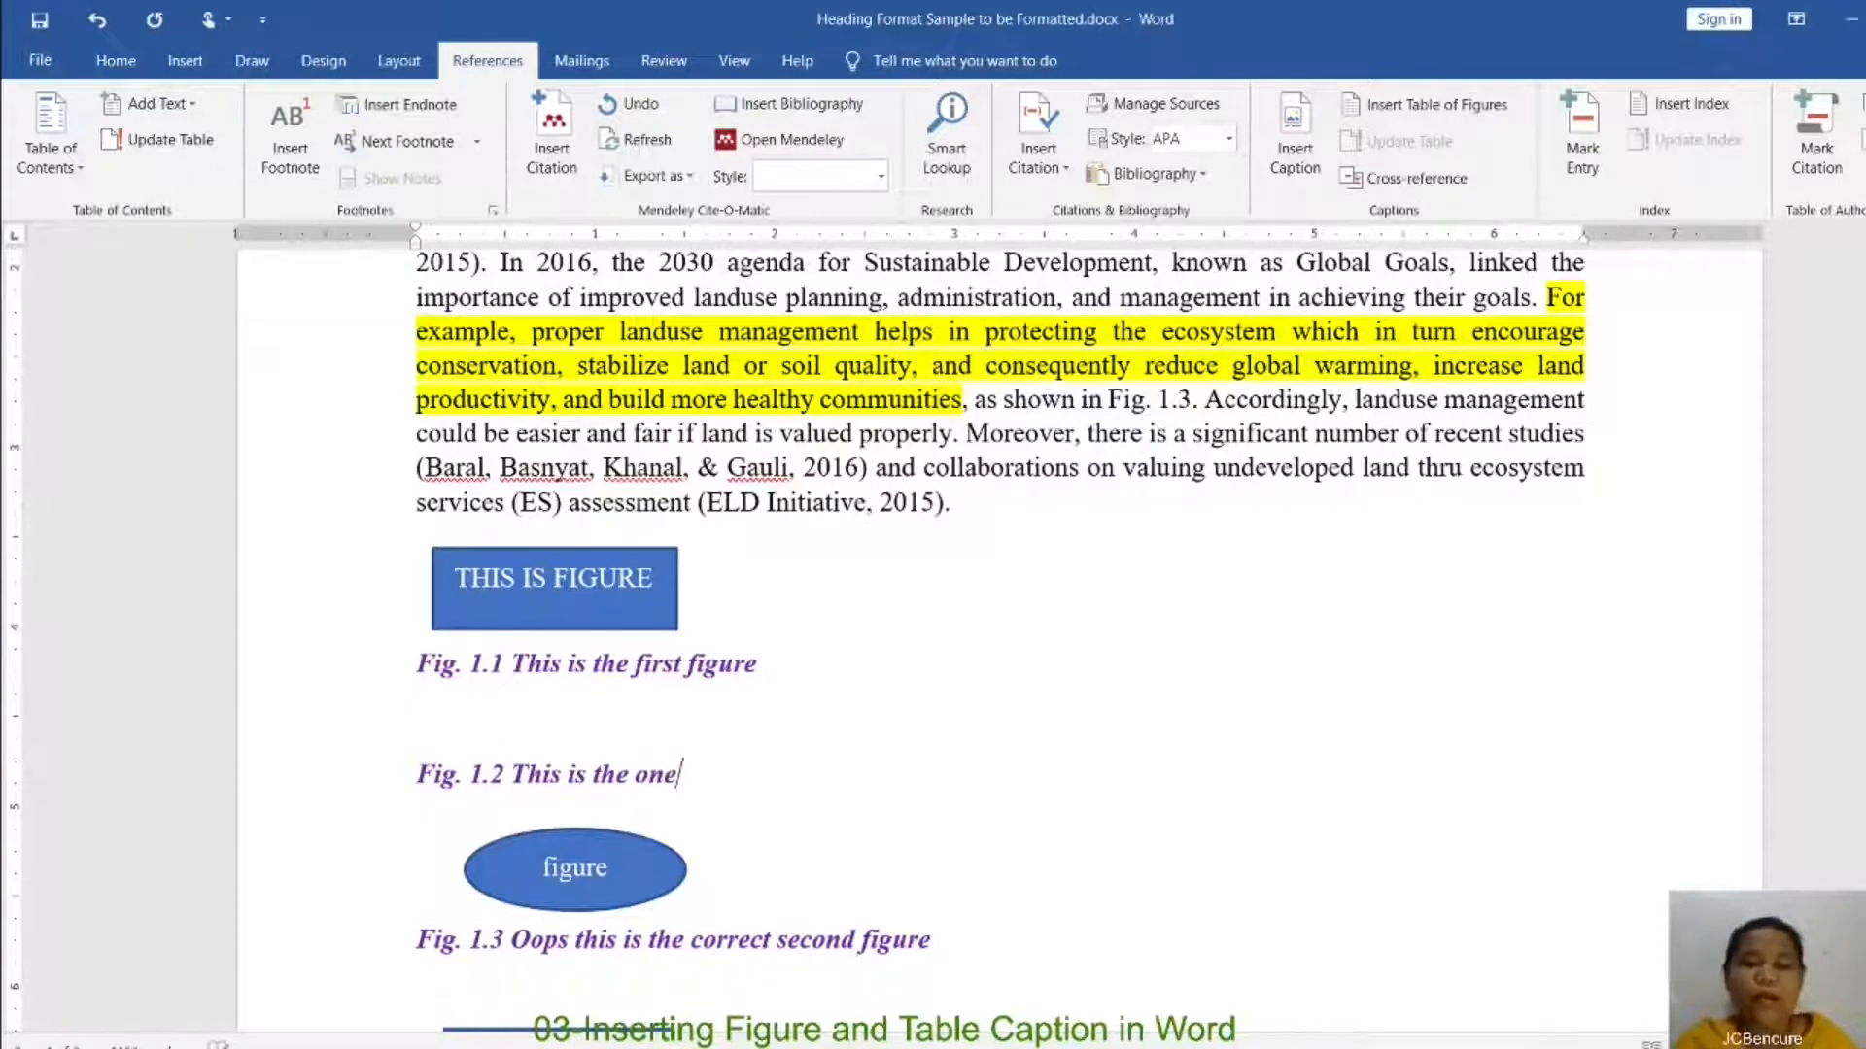
Step: Compare the numbering of the figure captions under section 1.1 with the cross-reference following "as shown in"
scroll(866, 627, "down", 2)
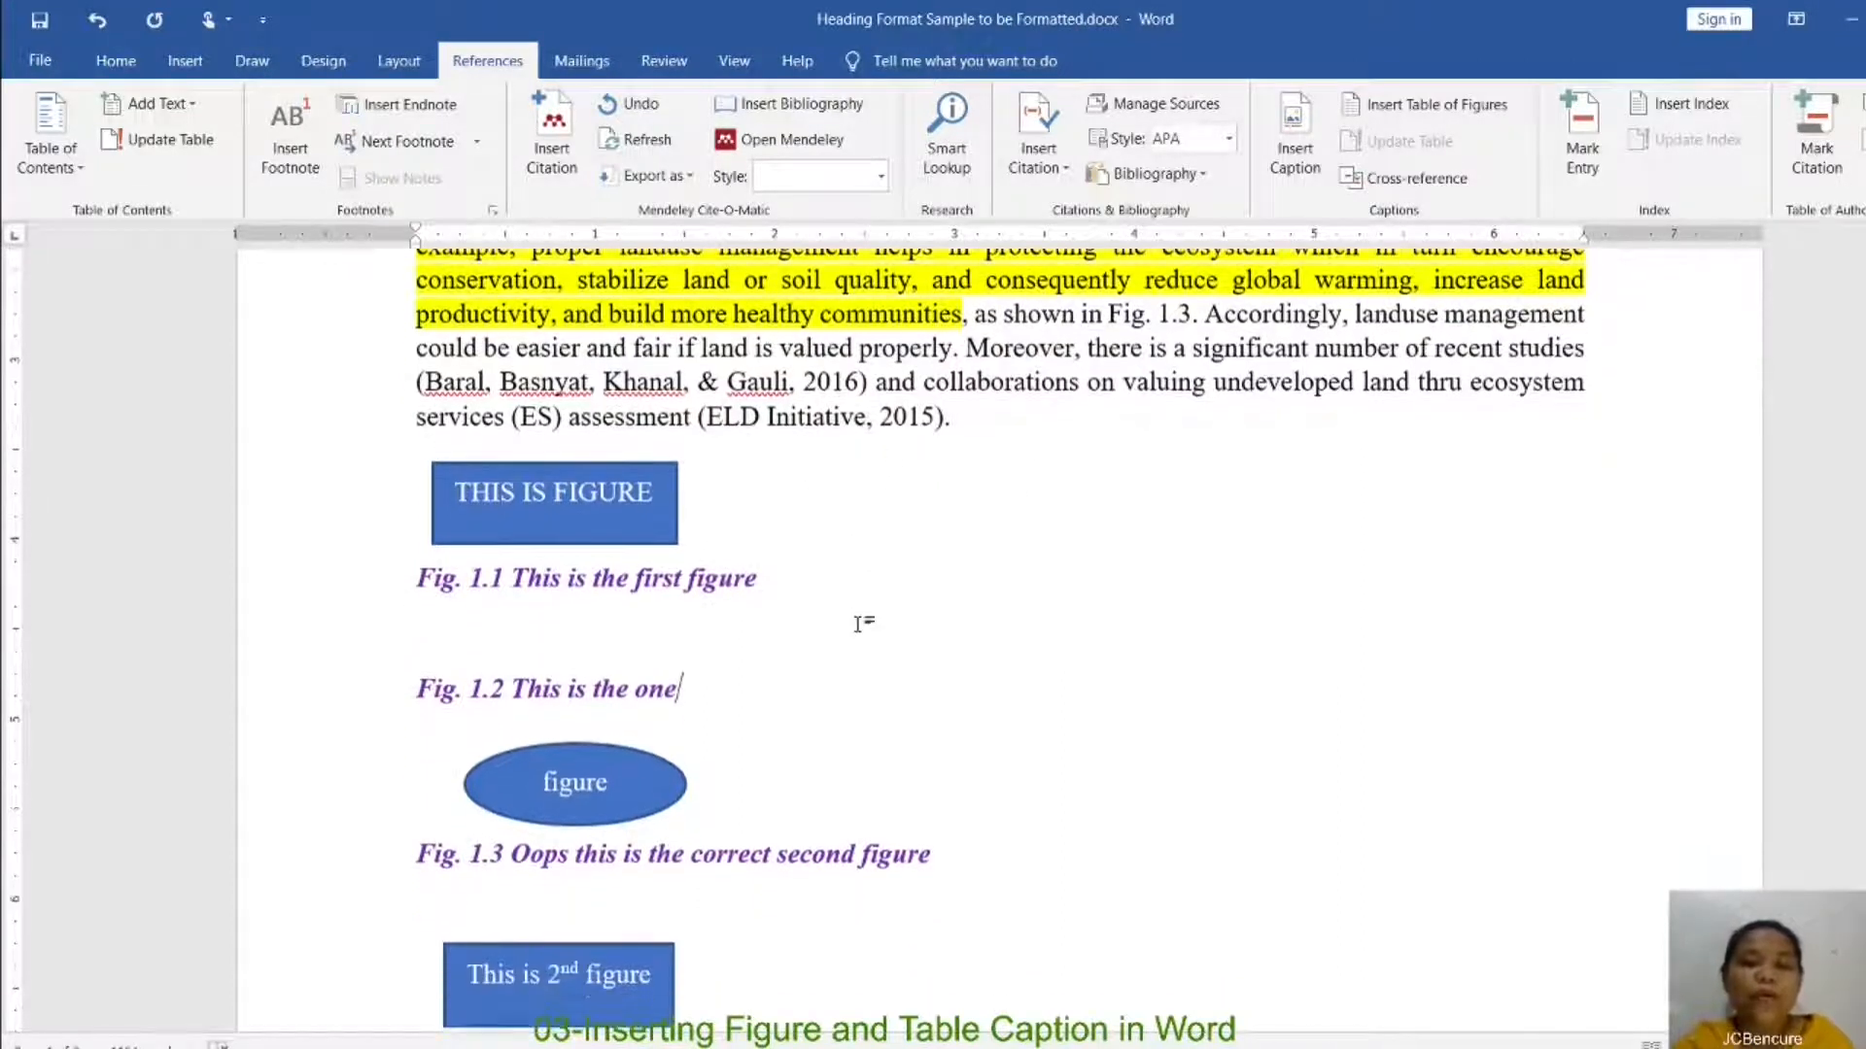
scroll(866, 629, "down", 2)
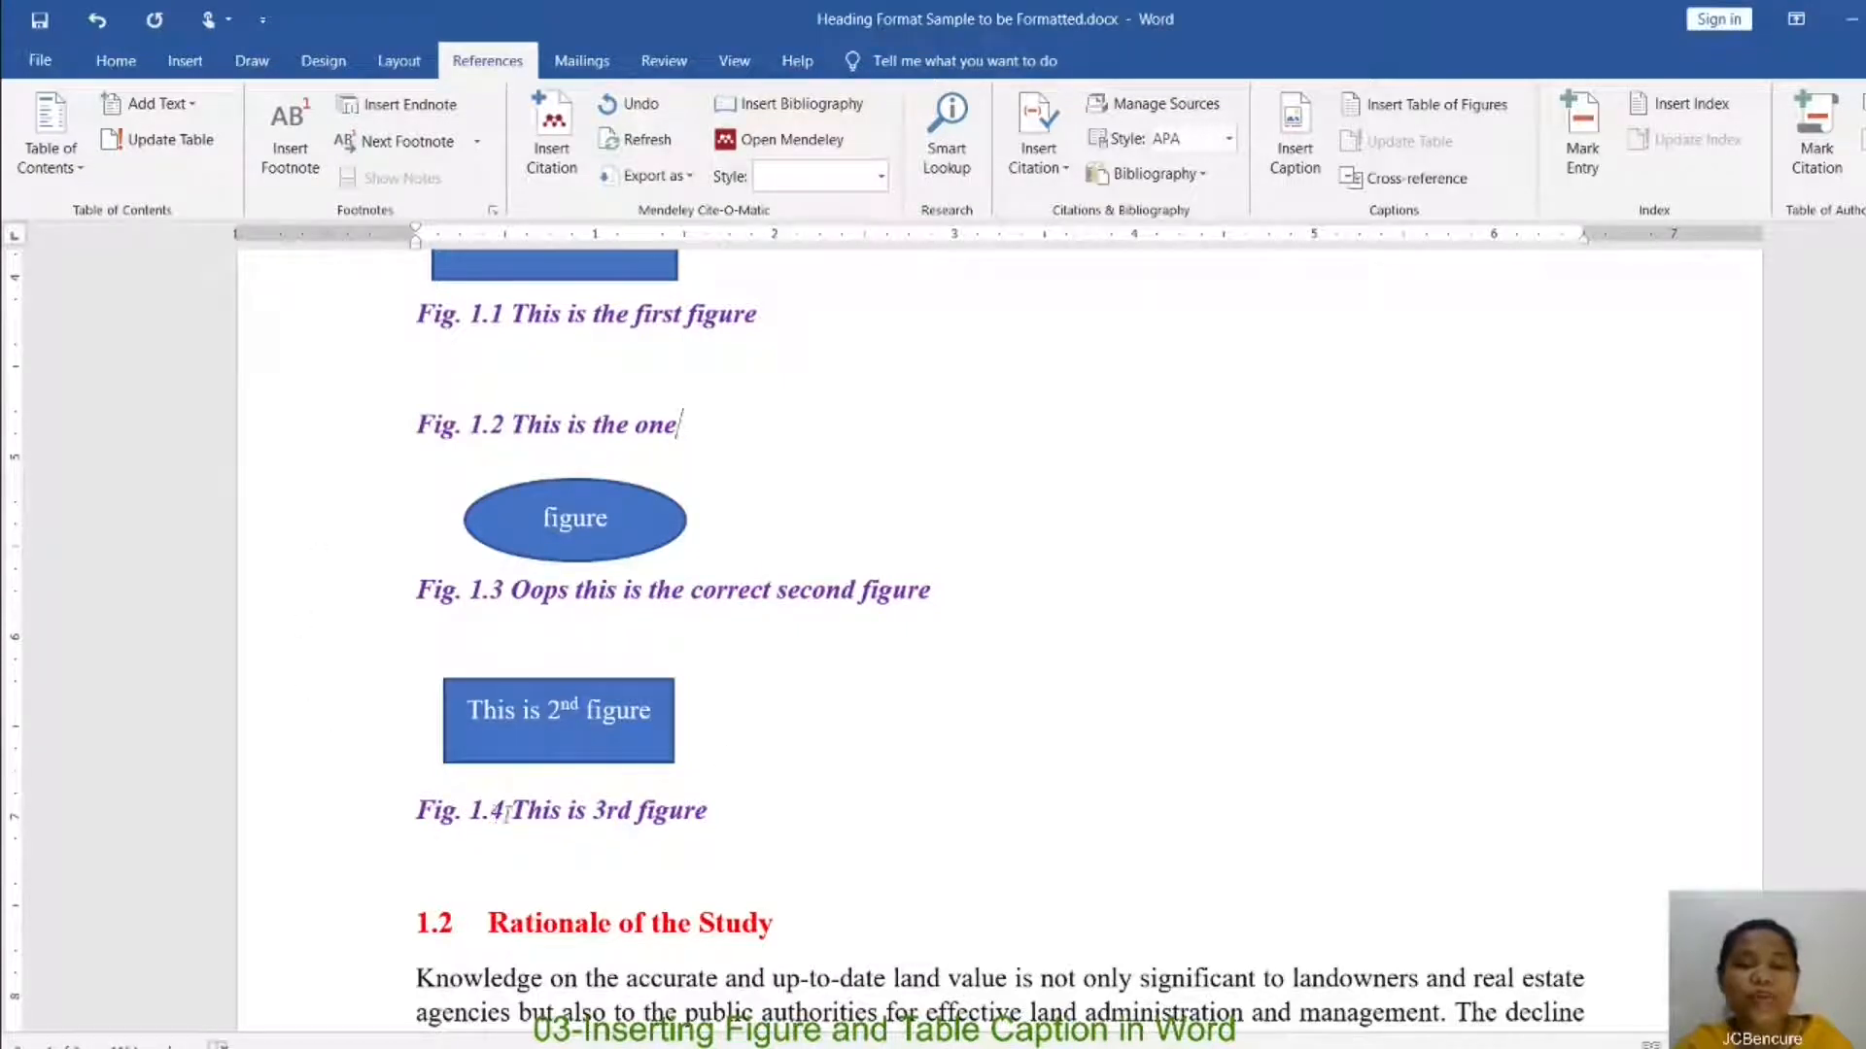
left_click_drag(753, 822, 416, 821)
scroll(1054, 804, "up", 1)
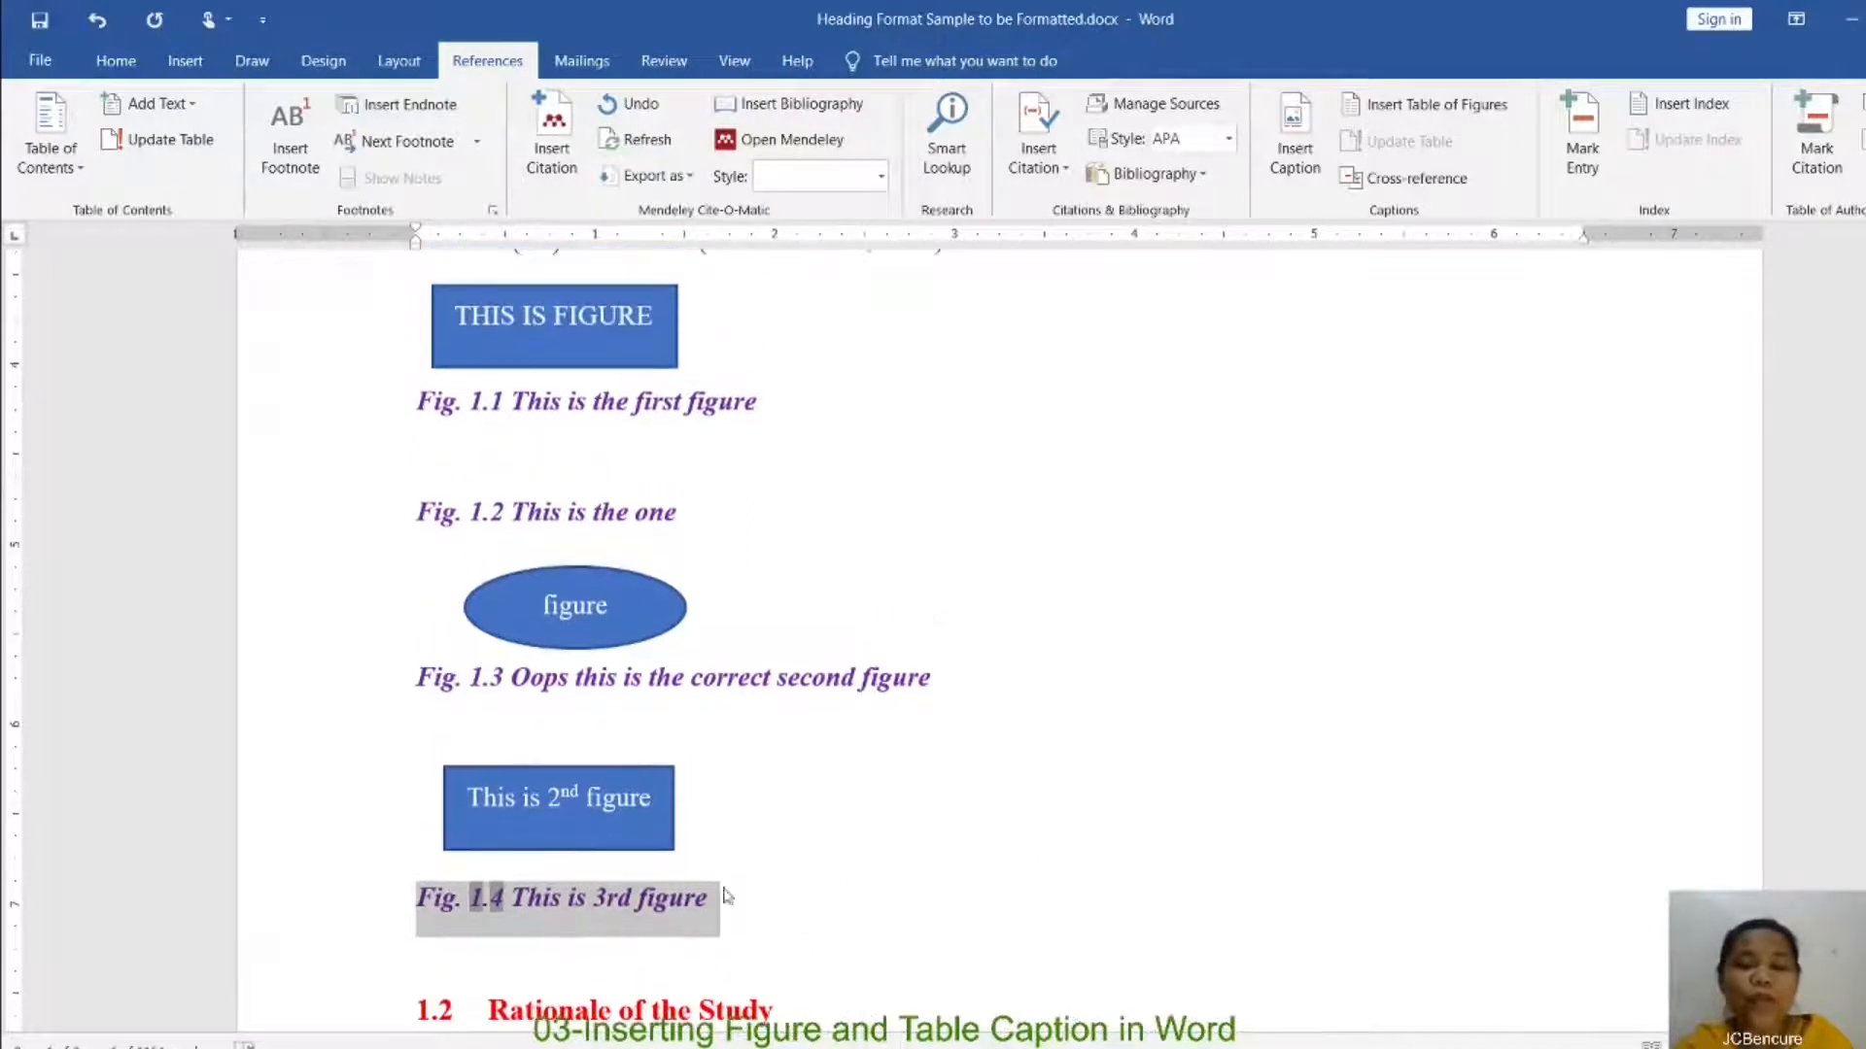
scroll(844, 874, "up", 4)
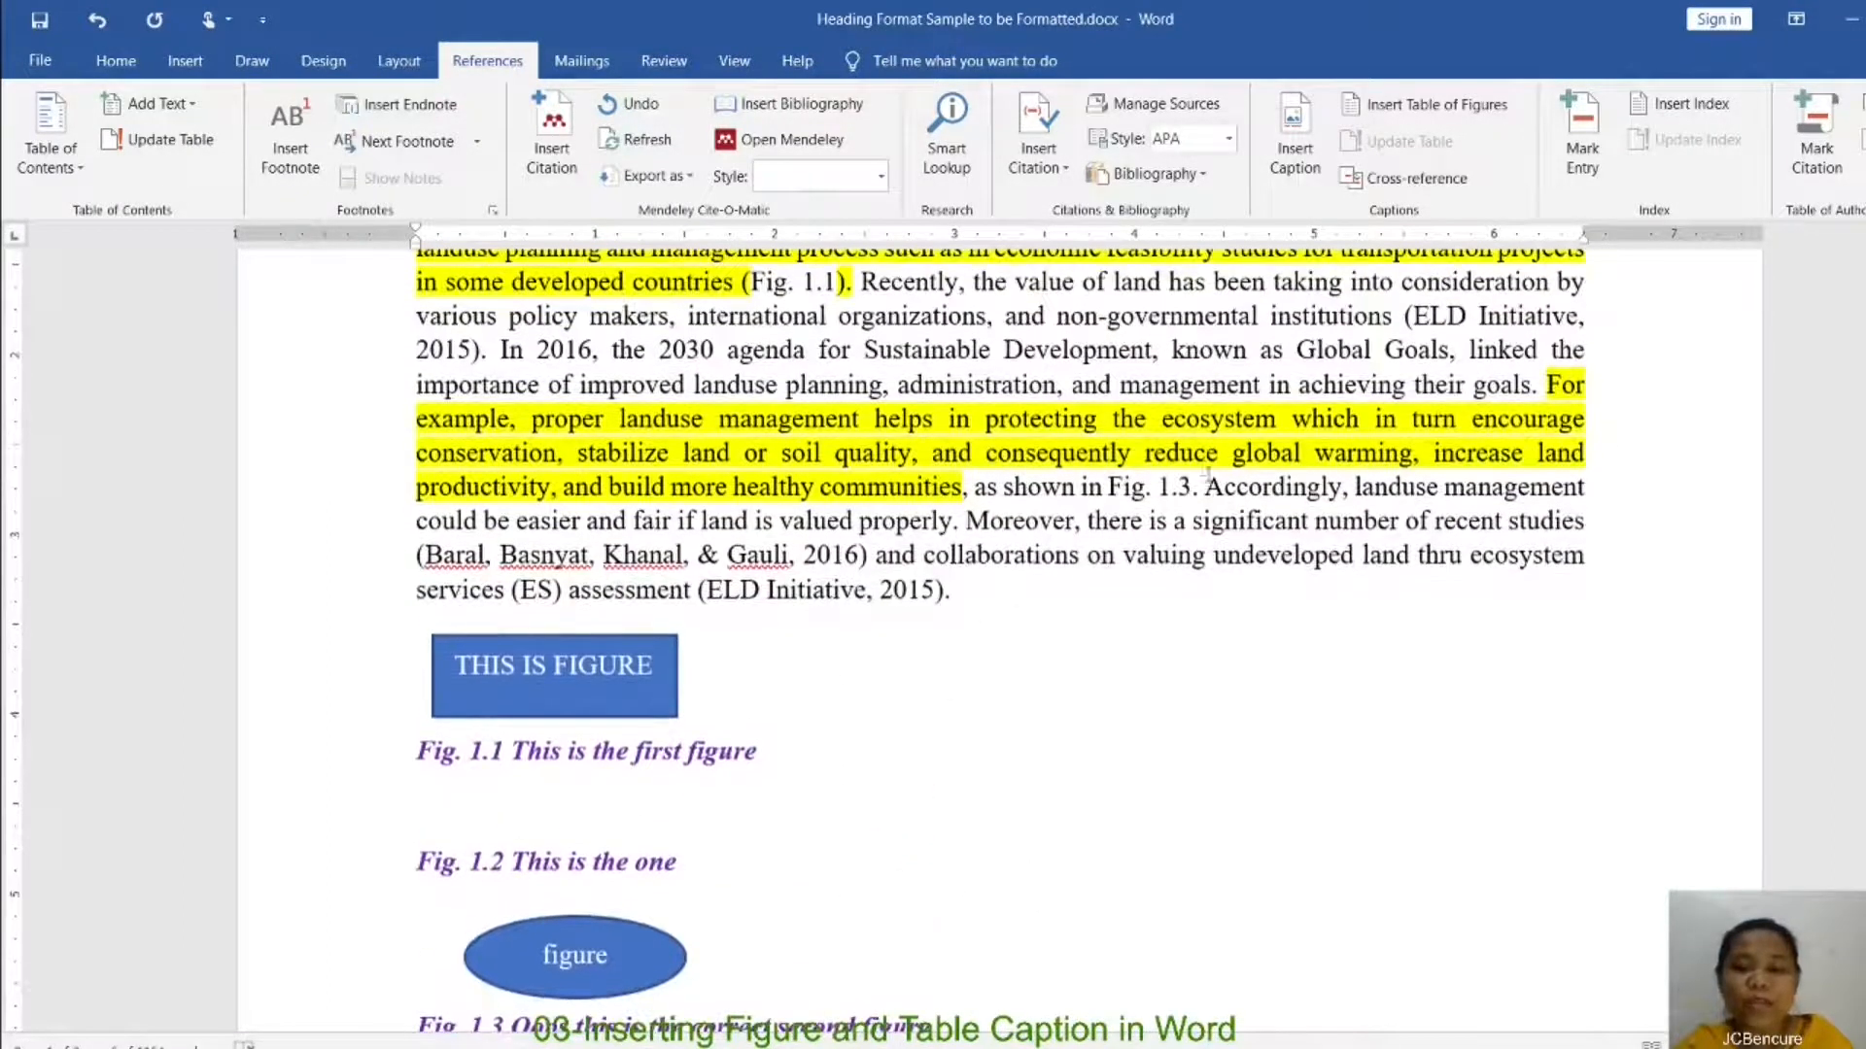
left_click_drag(1205, 489, 1010, 488)
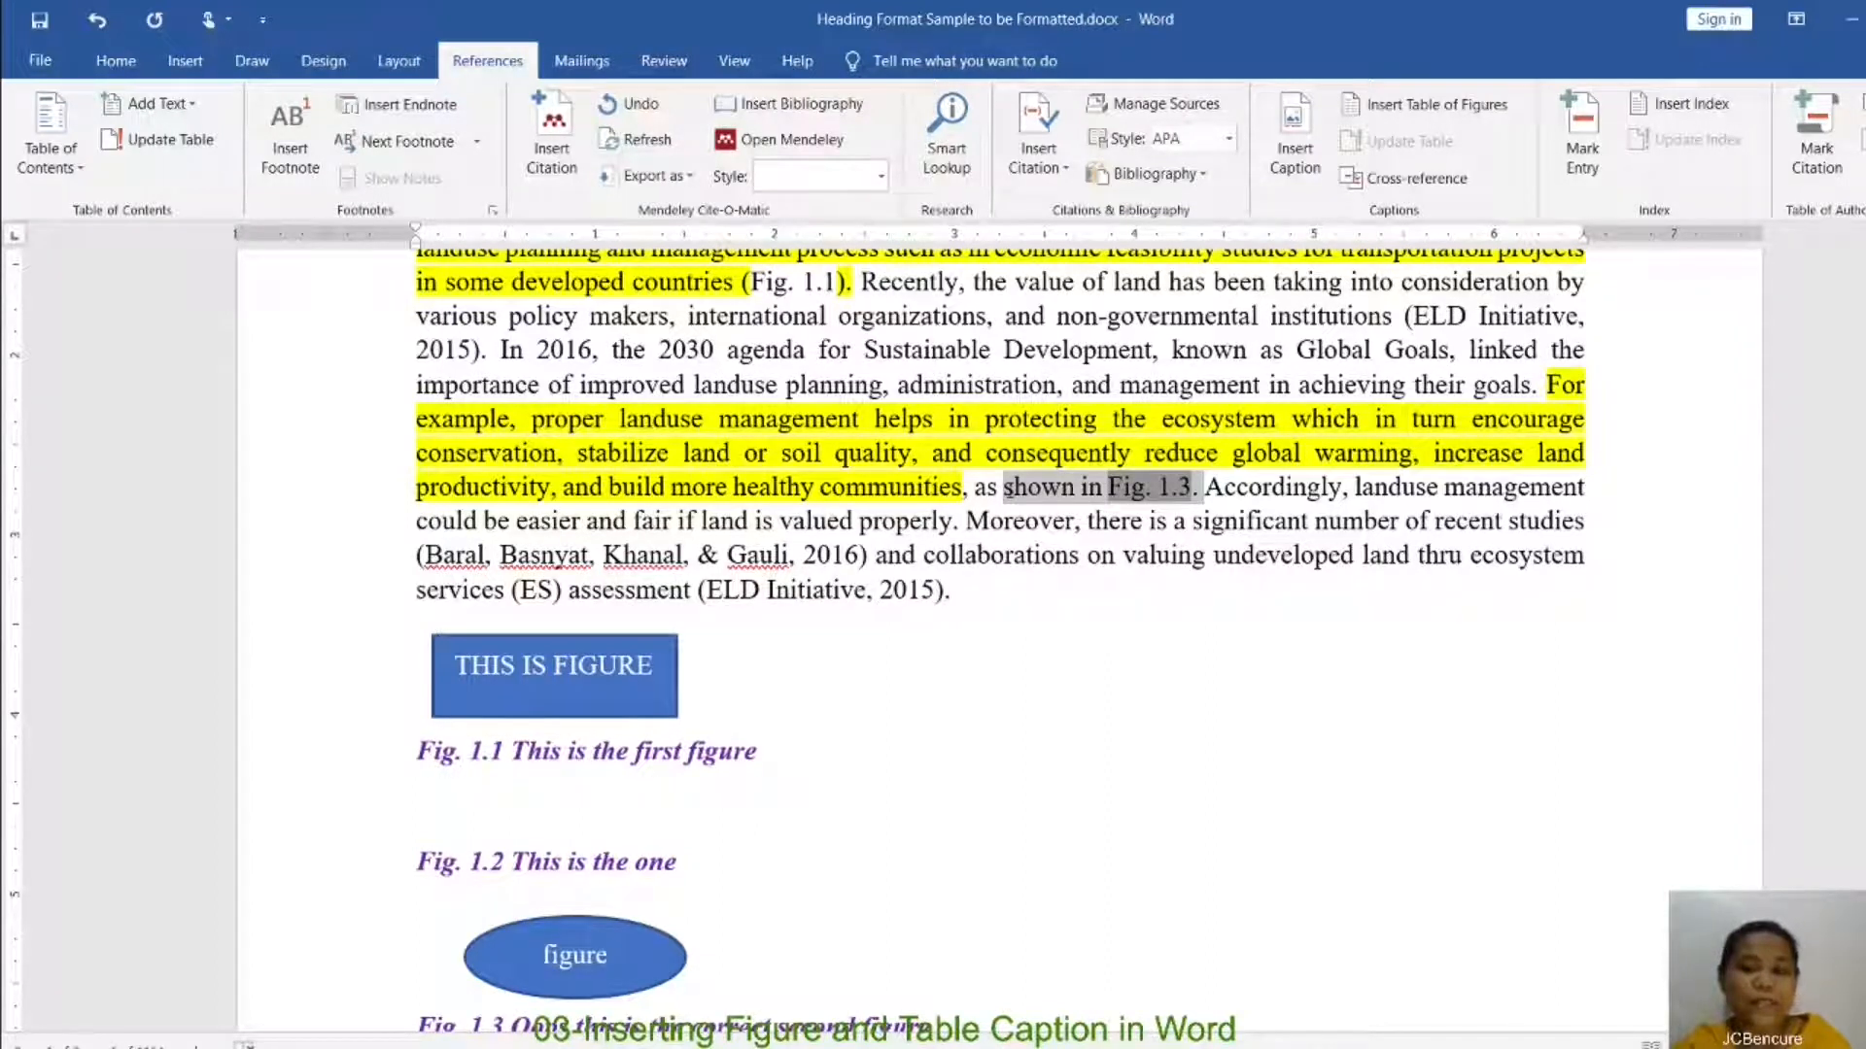
scroll(879, 799, "down", 3)
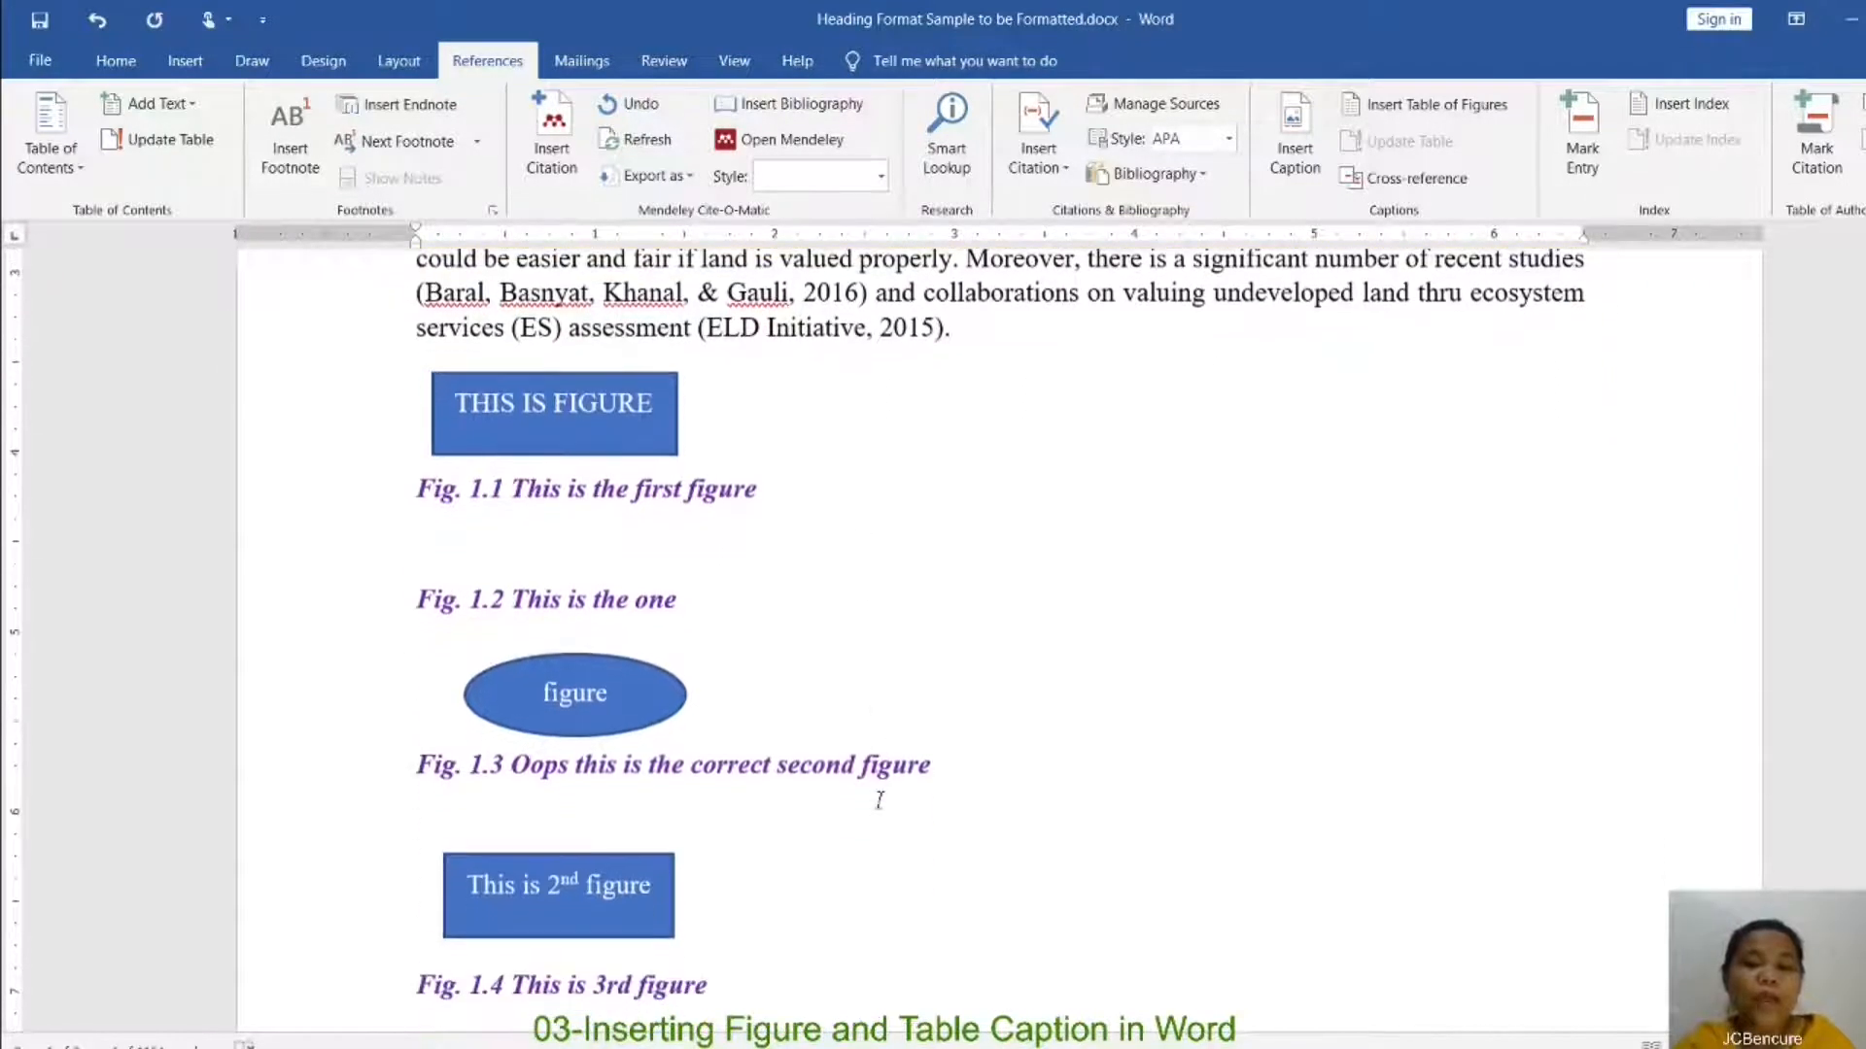
scroll(880, 800, "up", 5)
scroll(971, 816, "down", 8)
scroll(1117, 838, "up", 3)
scroll(1117, 838, "up", 3)
scroll(561, 779, "down", 5)
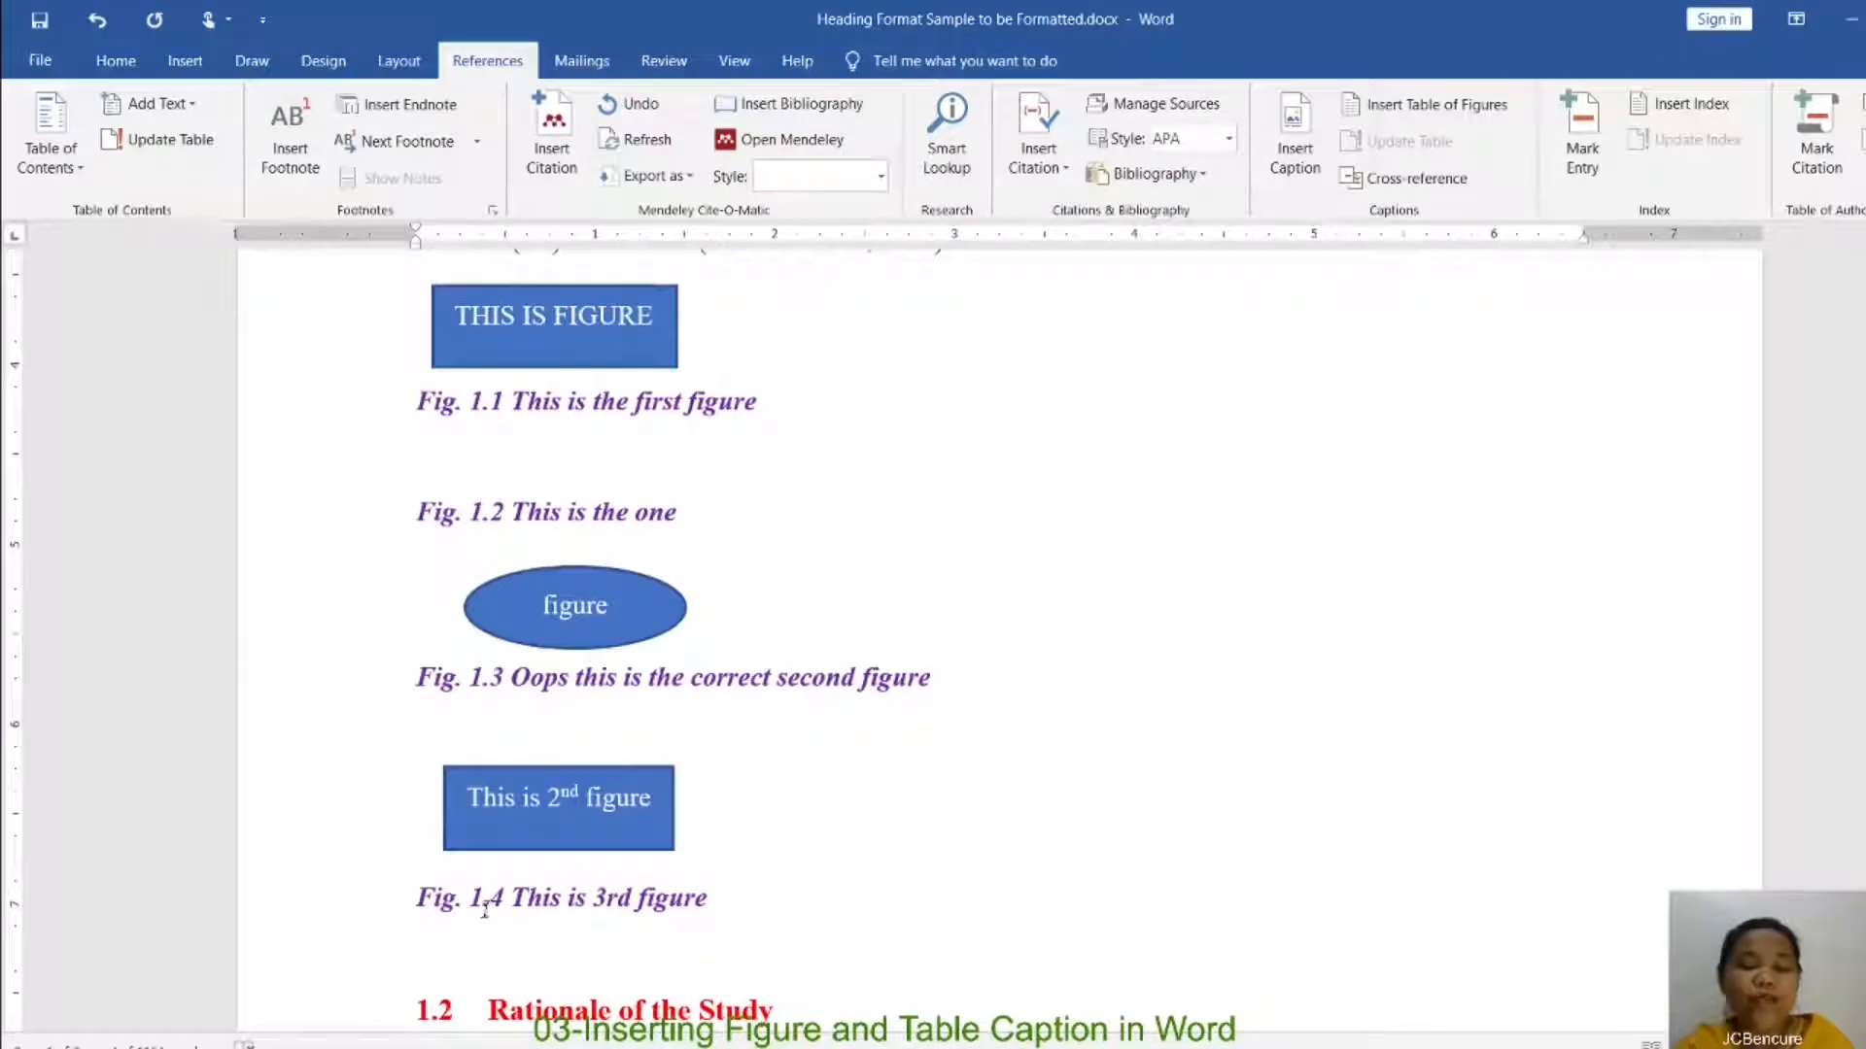
scroll(1085, 836, "up", 7)
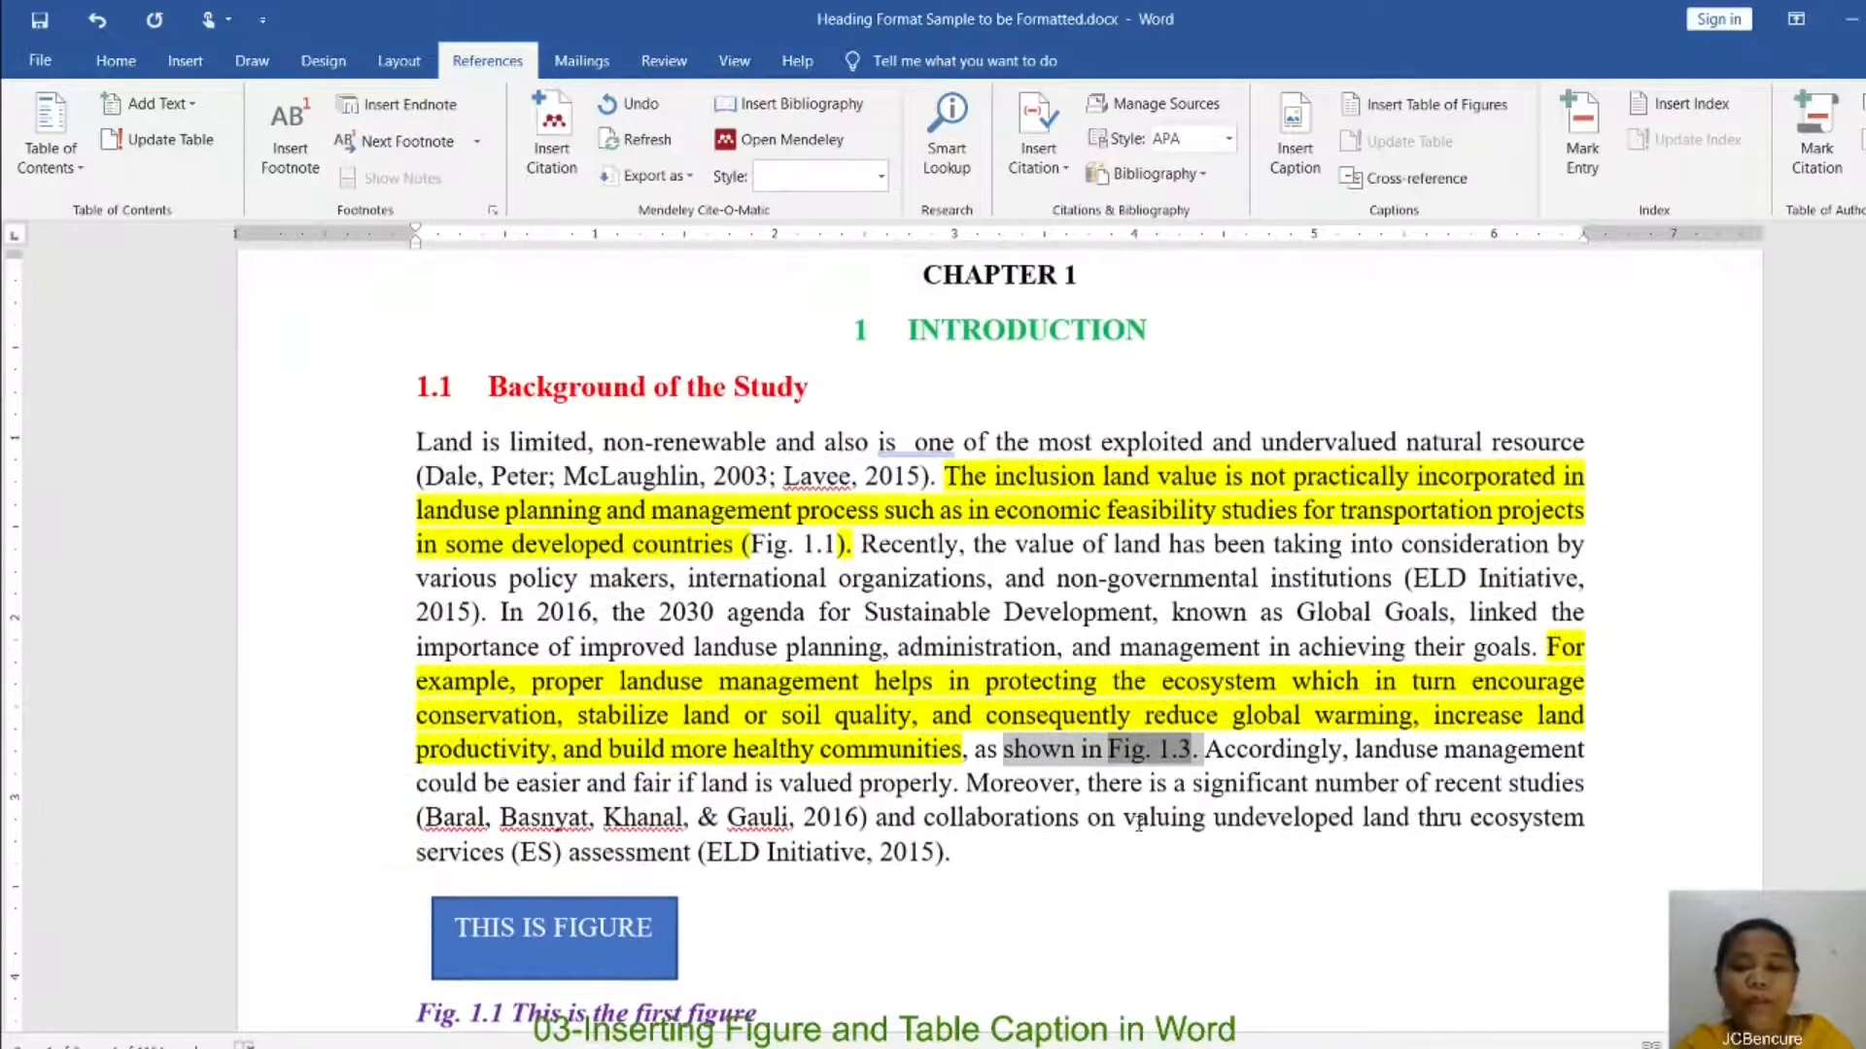
Step: Update the cross-reference fields throughout the entire Background of the Study paragraph
left_click(1193, 726)
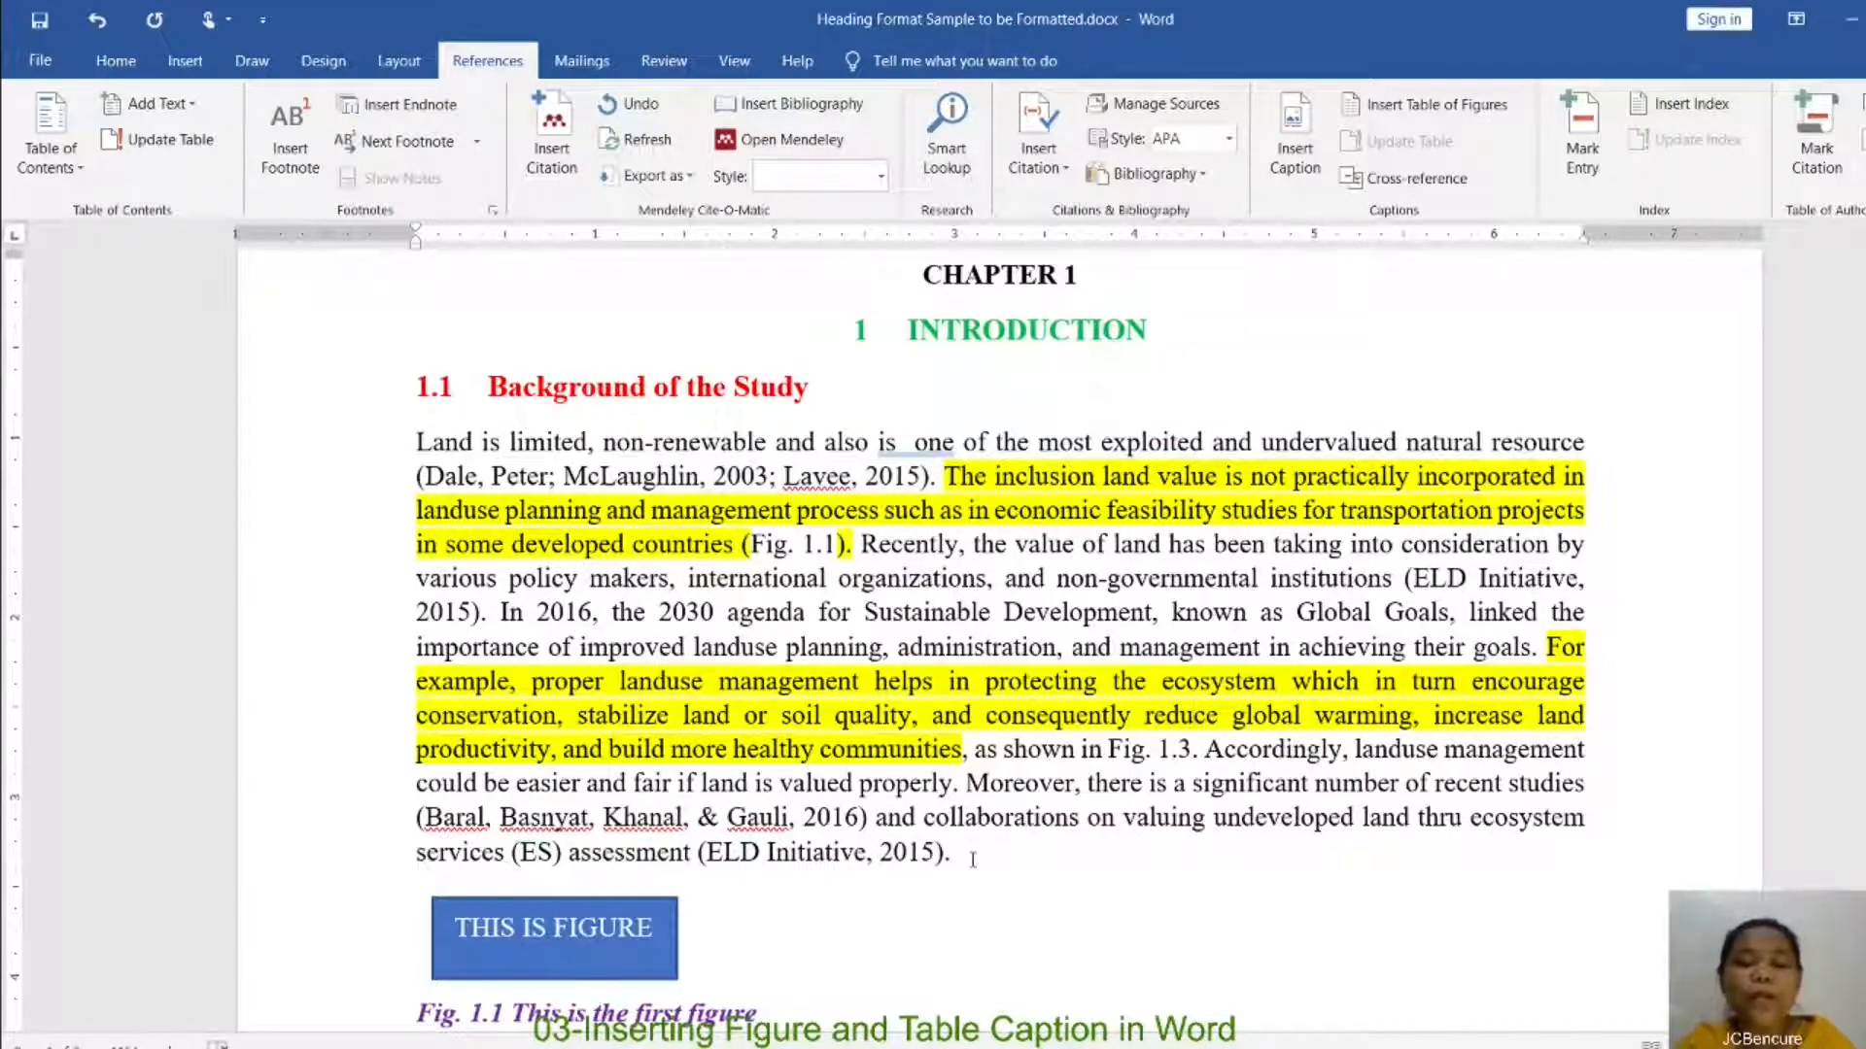
left_click_drag(973, 860, 460, 475)
left_click(1144, 945)
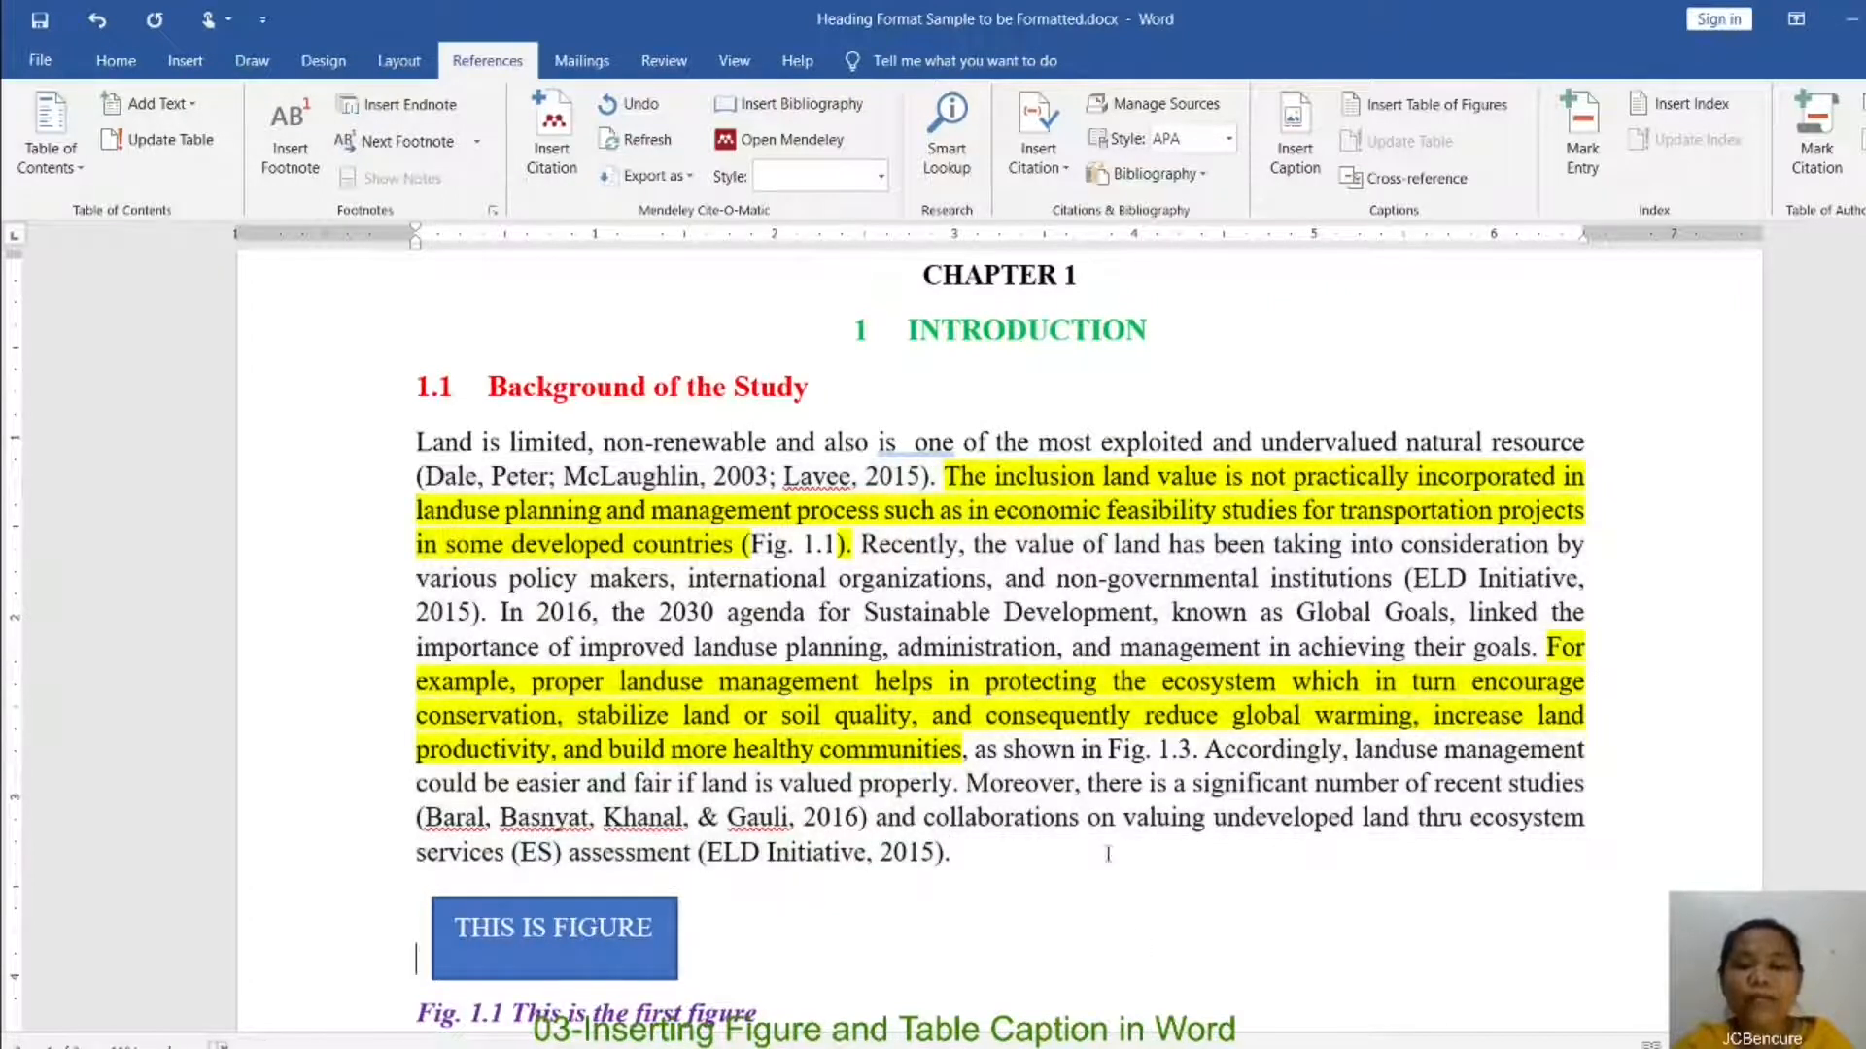
left_click_drag(1015, 866, 416, 442)
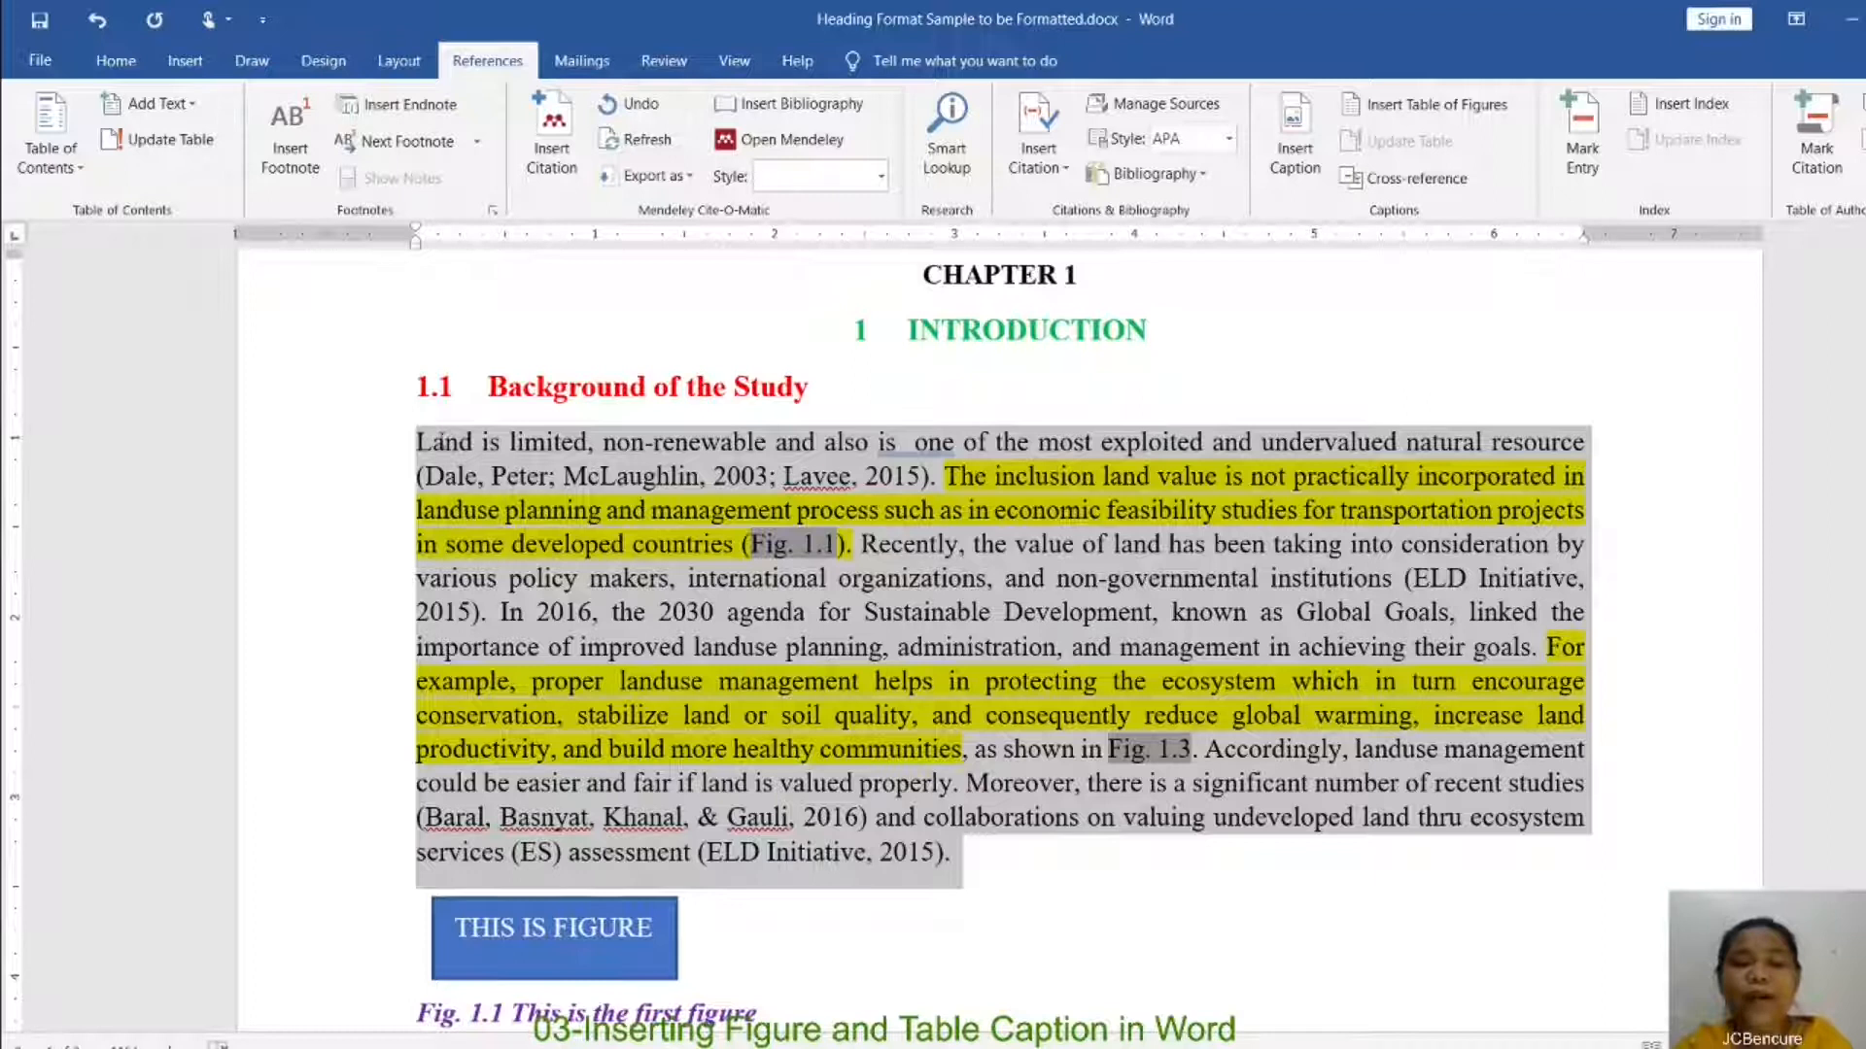
right_click(1040, 608)
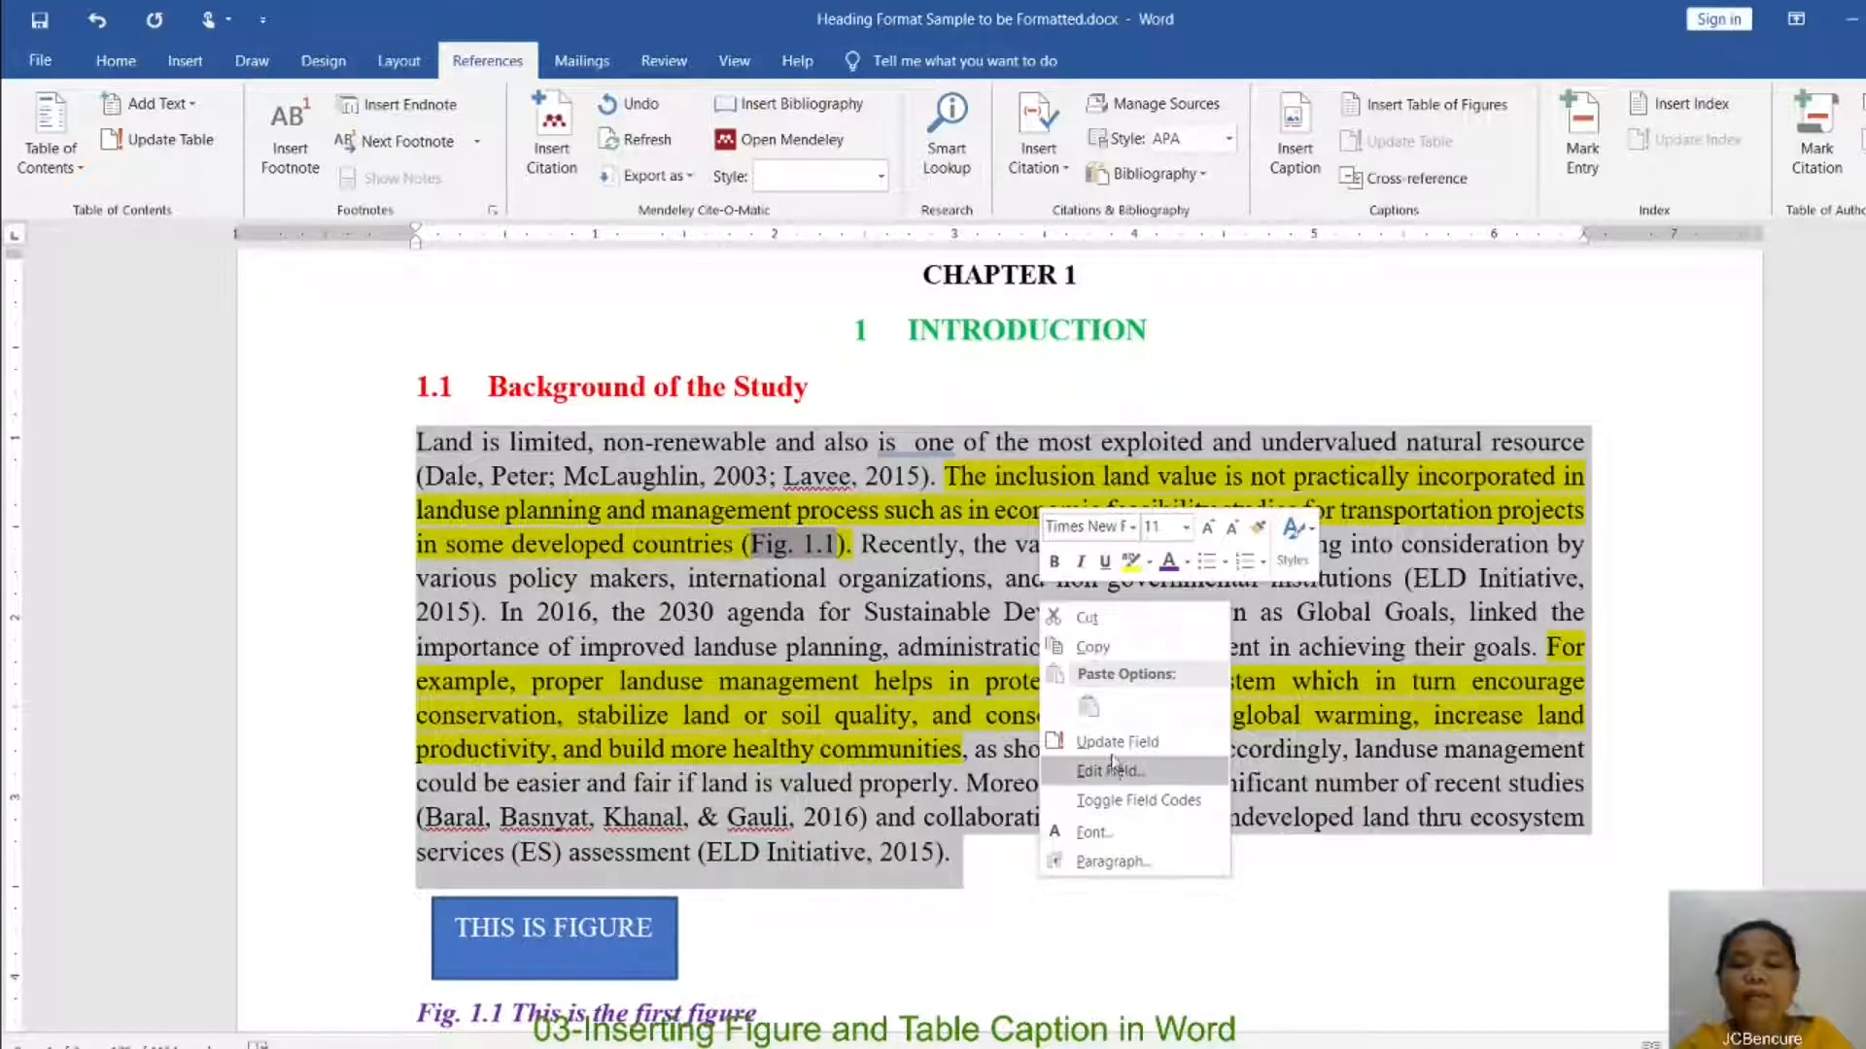
right_click(1496, 622)
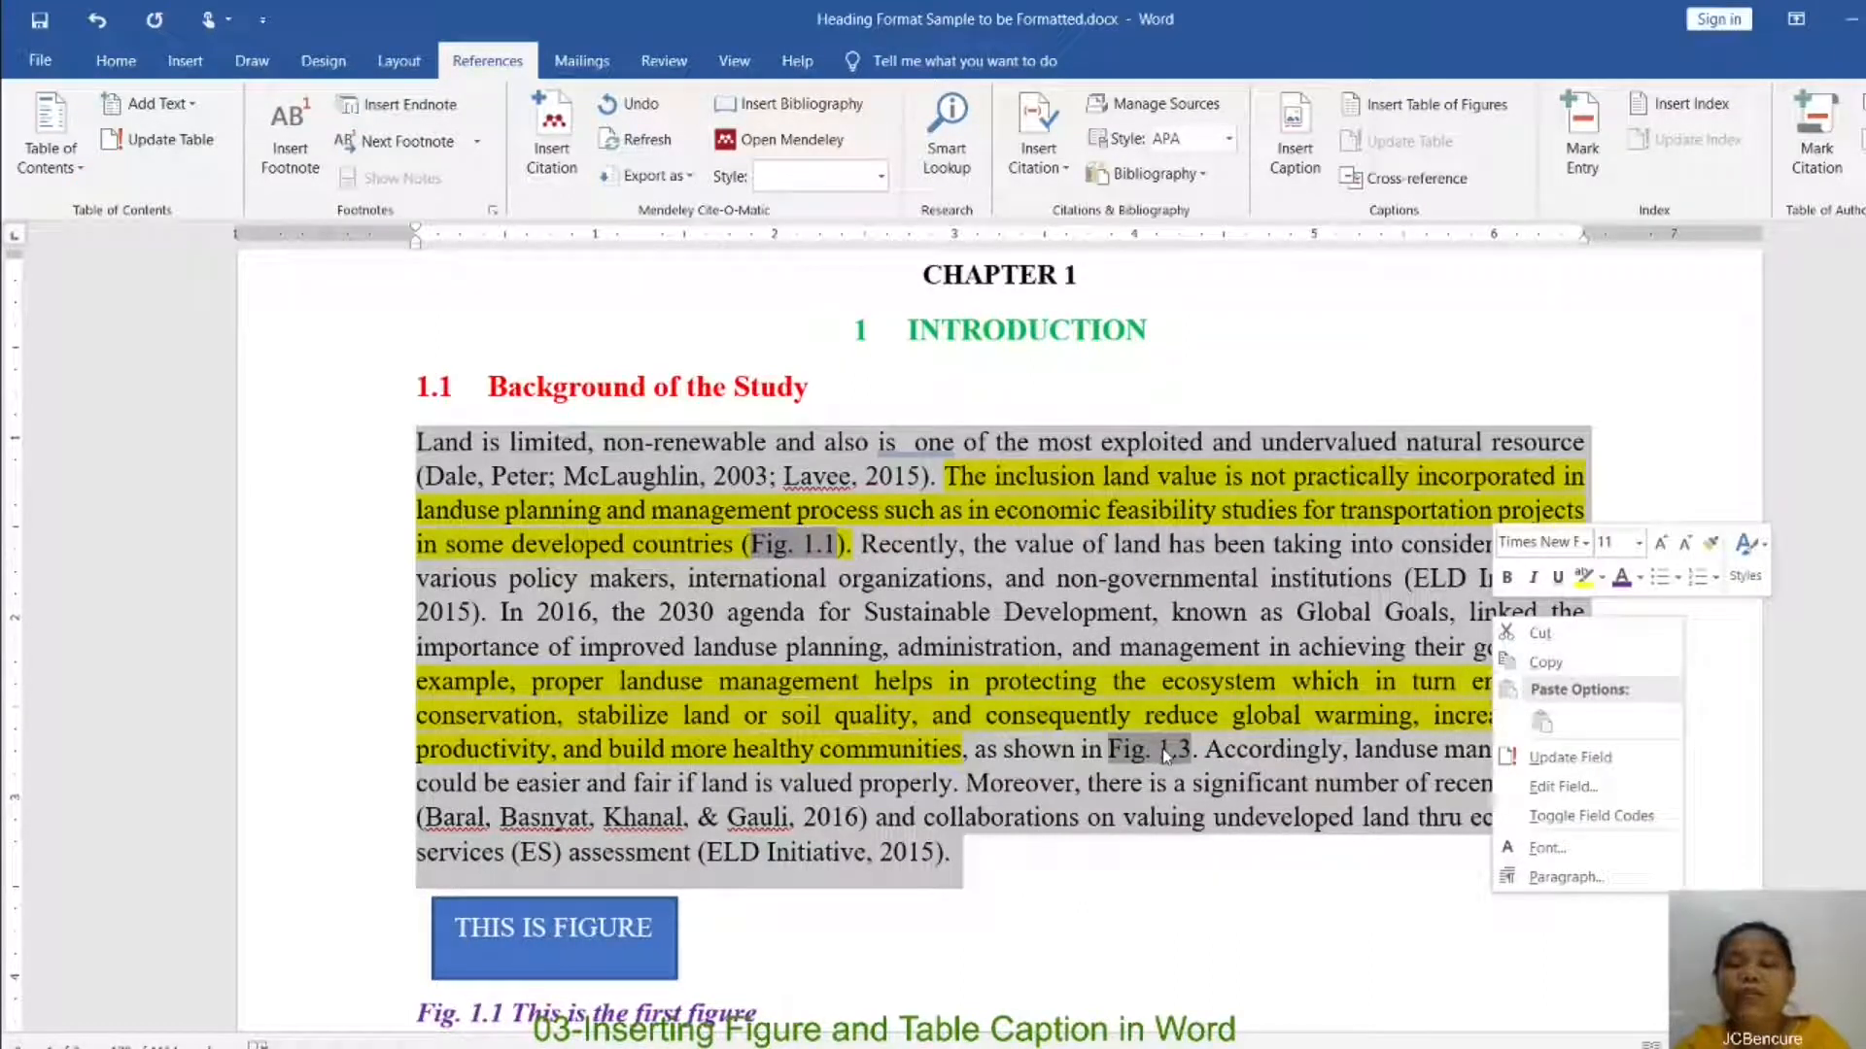
left_click(1571, 762)
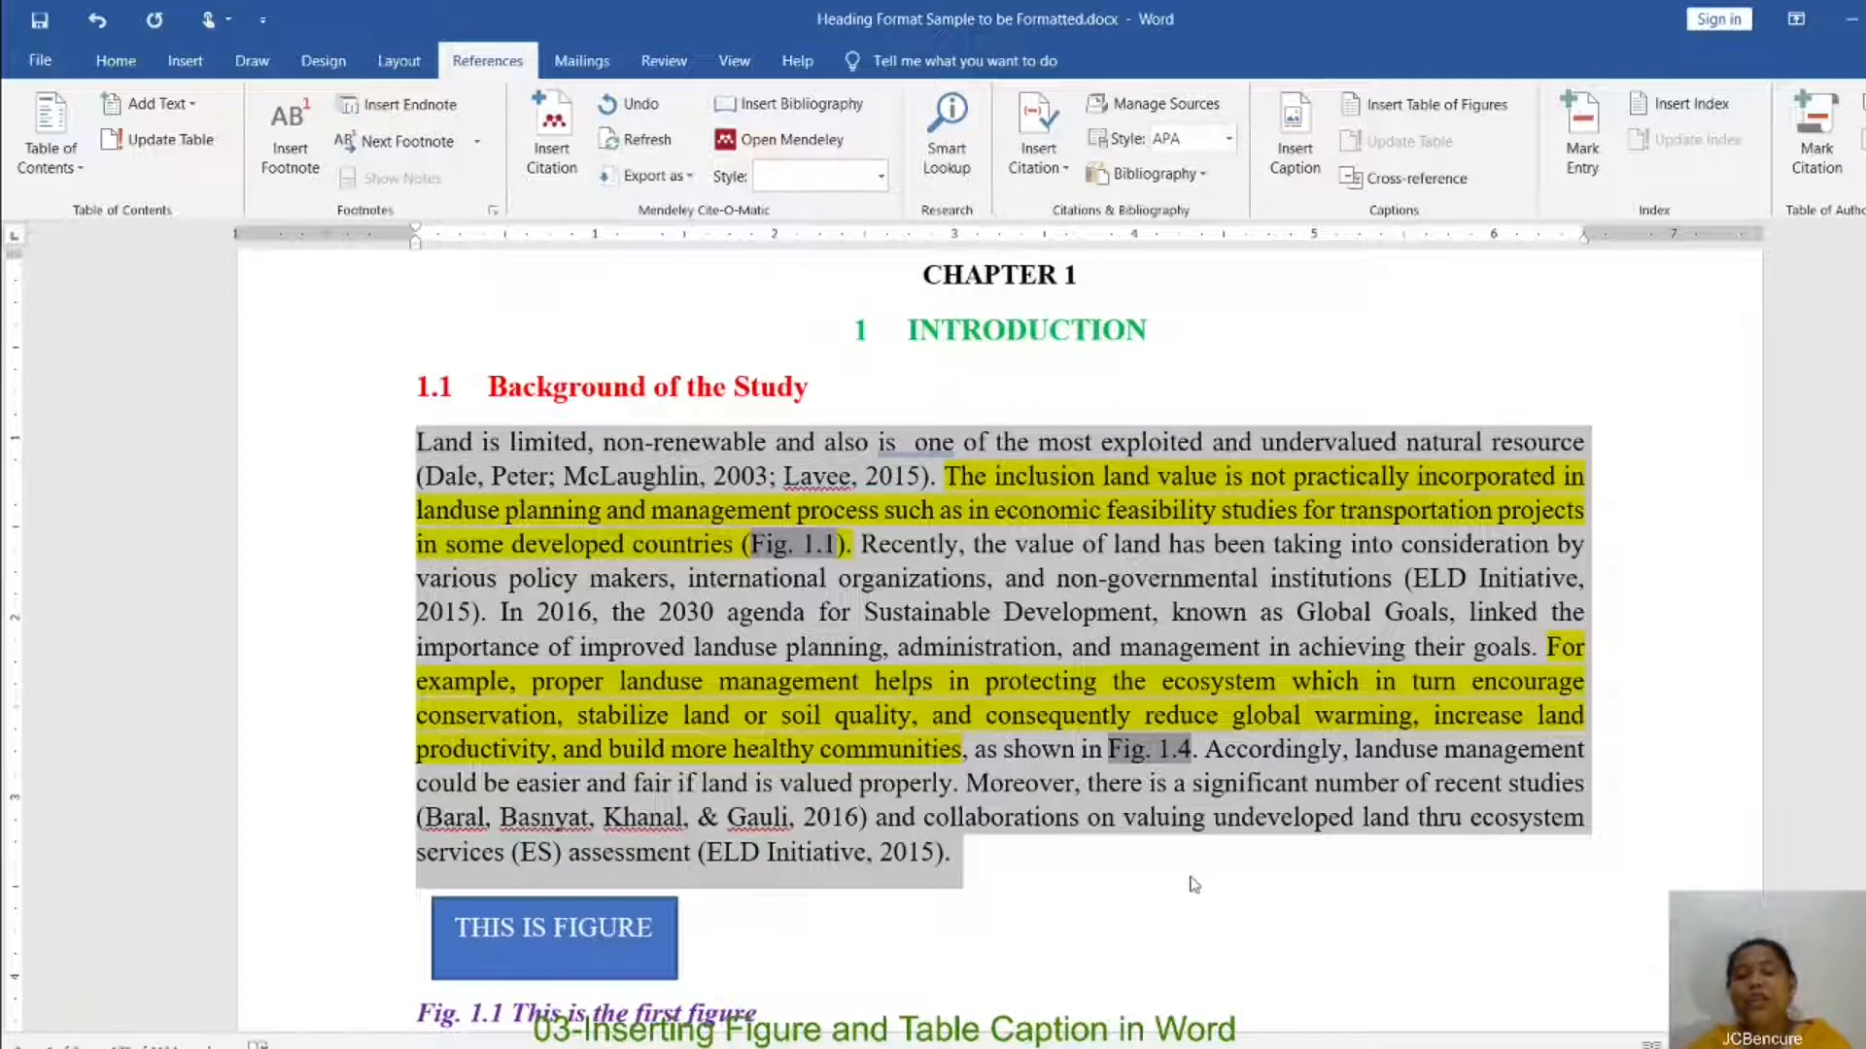
scroll(1189, 867, "down", 1)
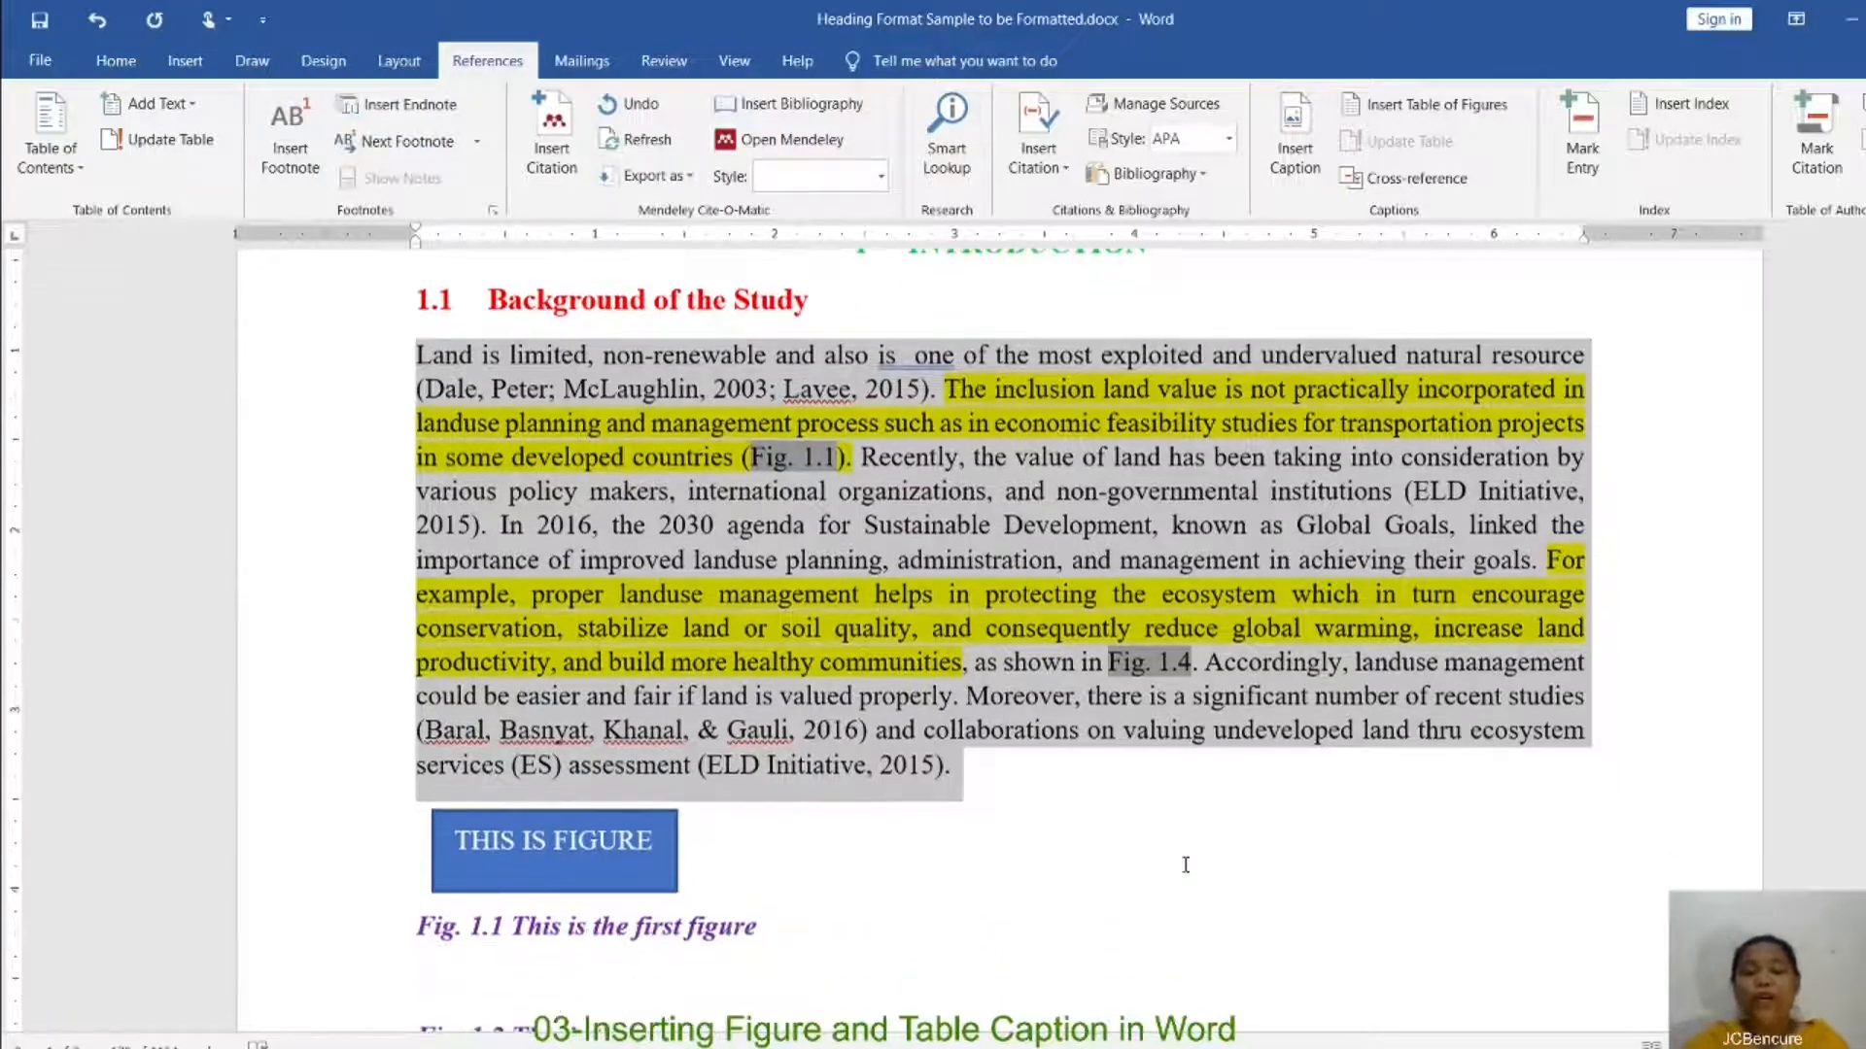
left_click(1111, 819)
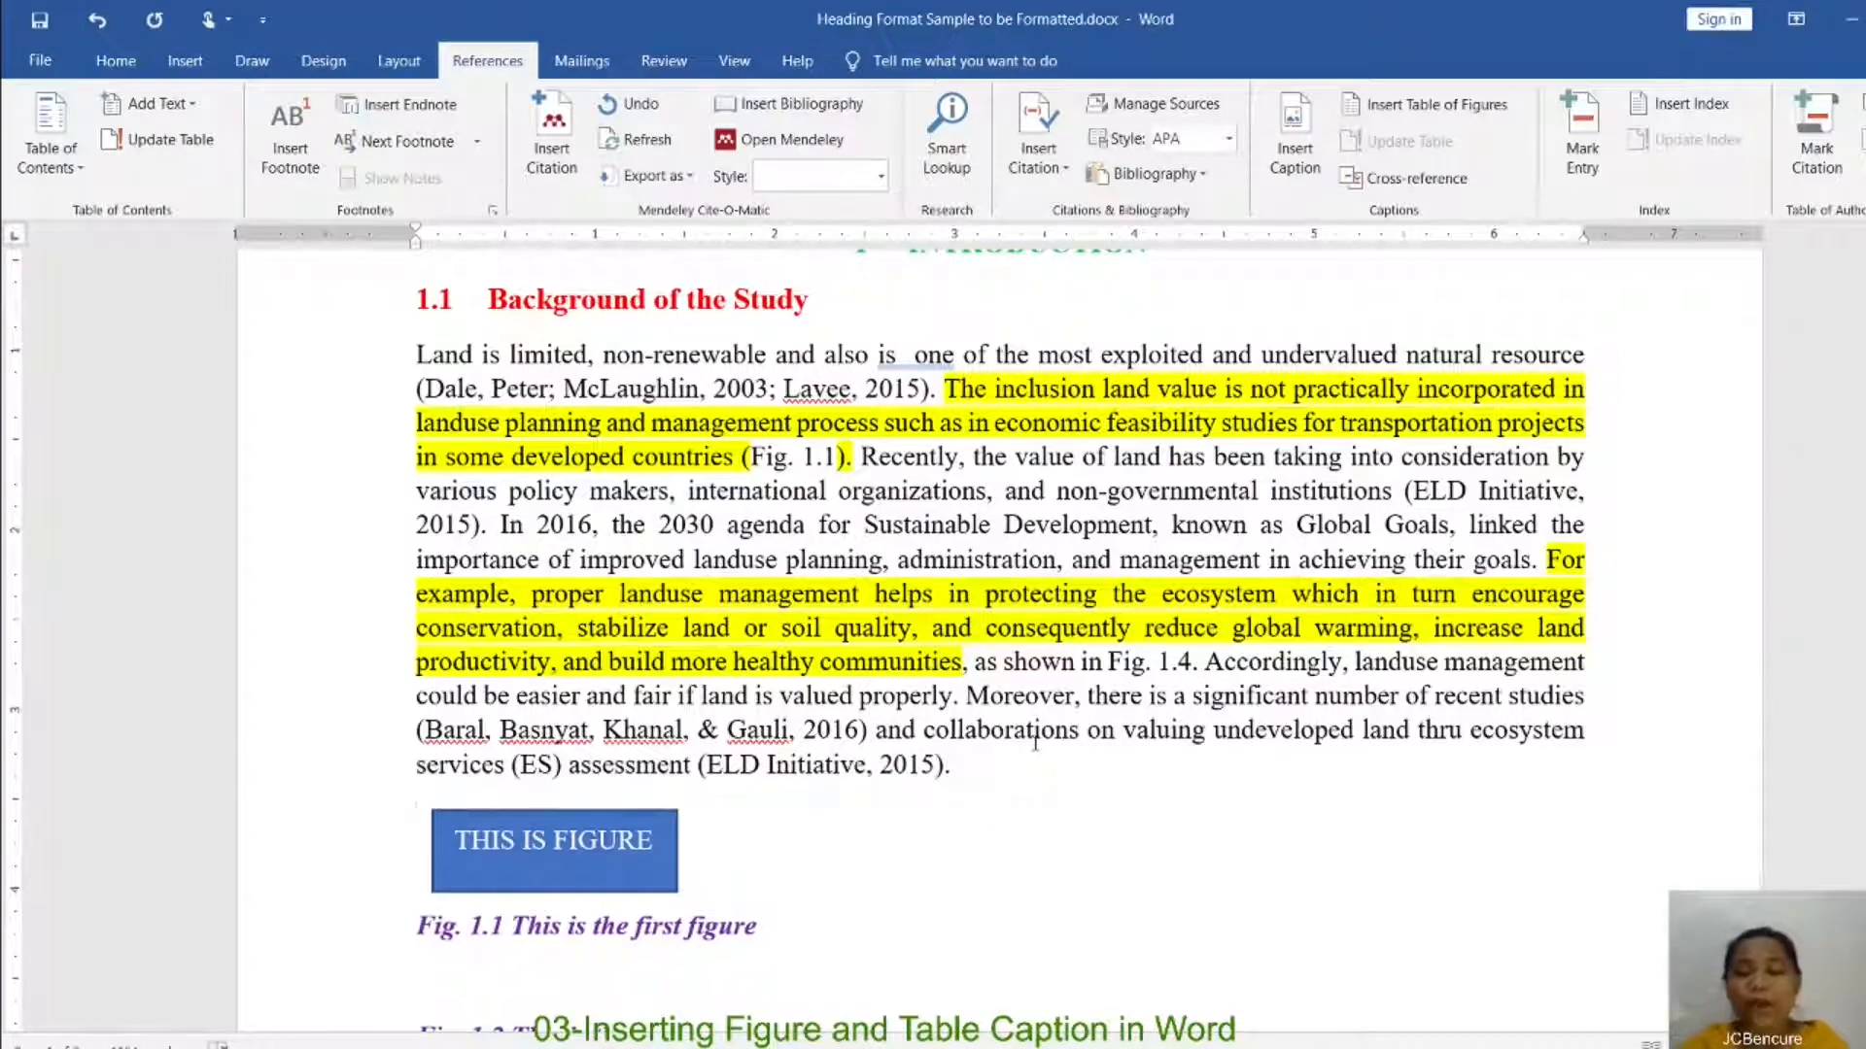
Step: Examine the cross-reference fields in the whole Background of the Study paragraph by selecting it, and clear the selection
left_click(997, 780)
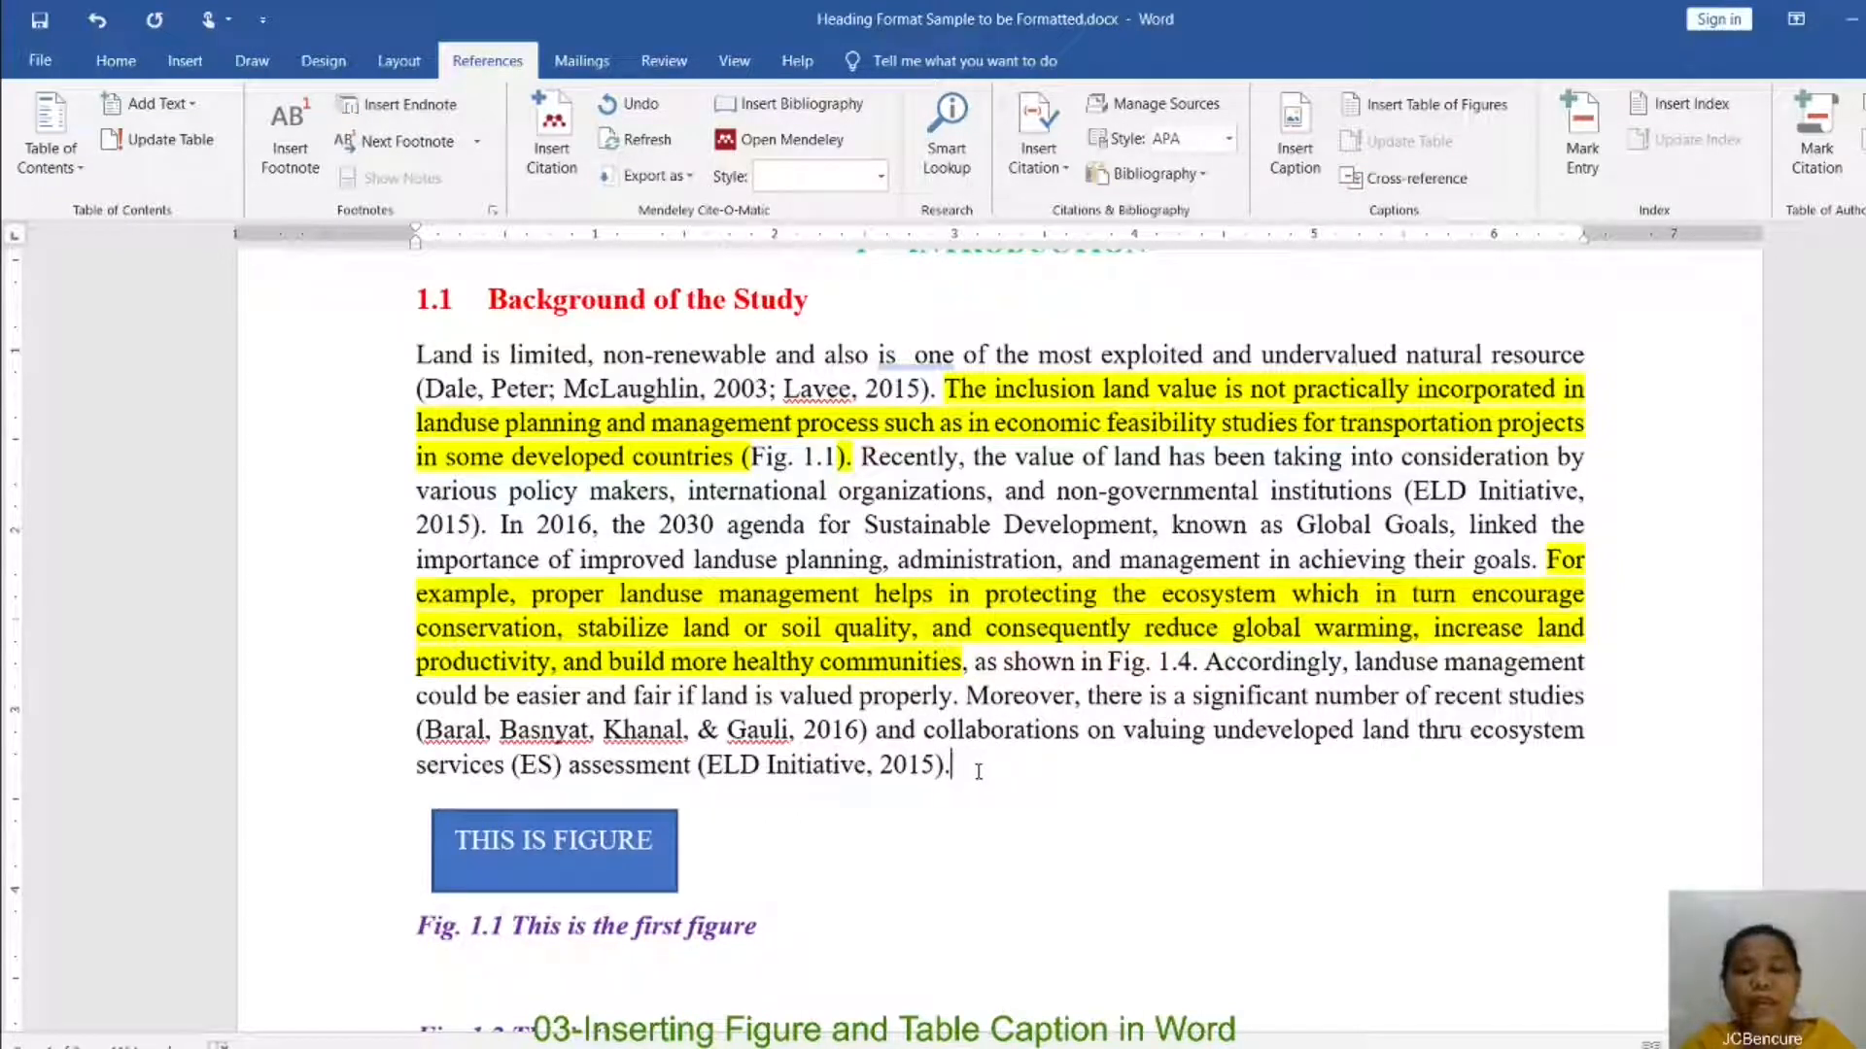
left_click_drag(938, 749, 424, 362)
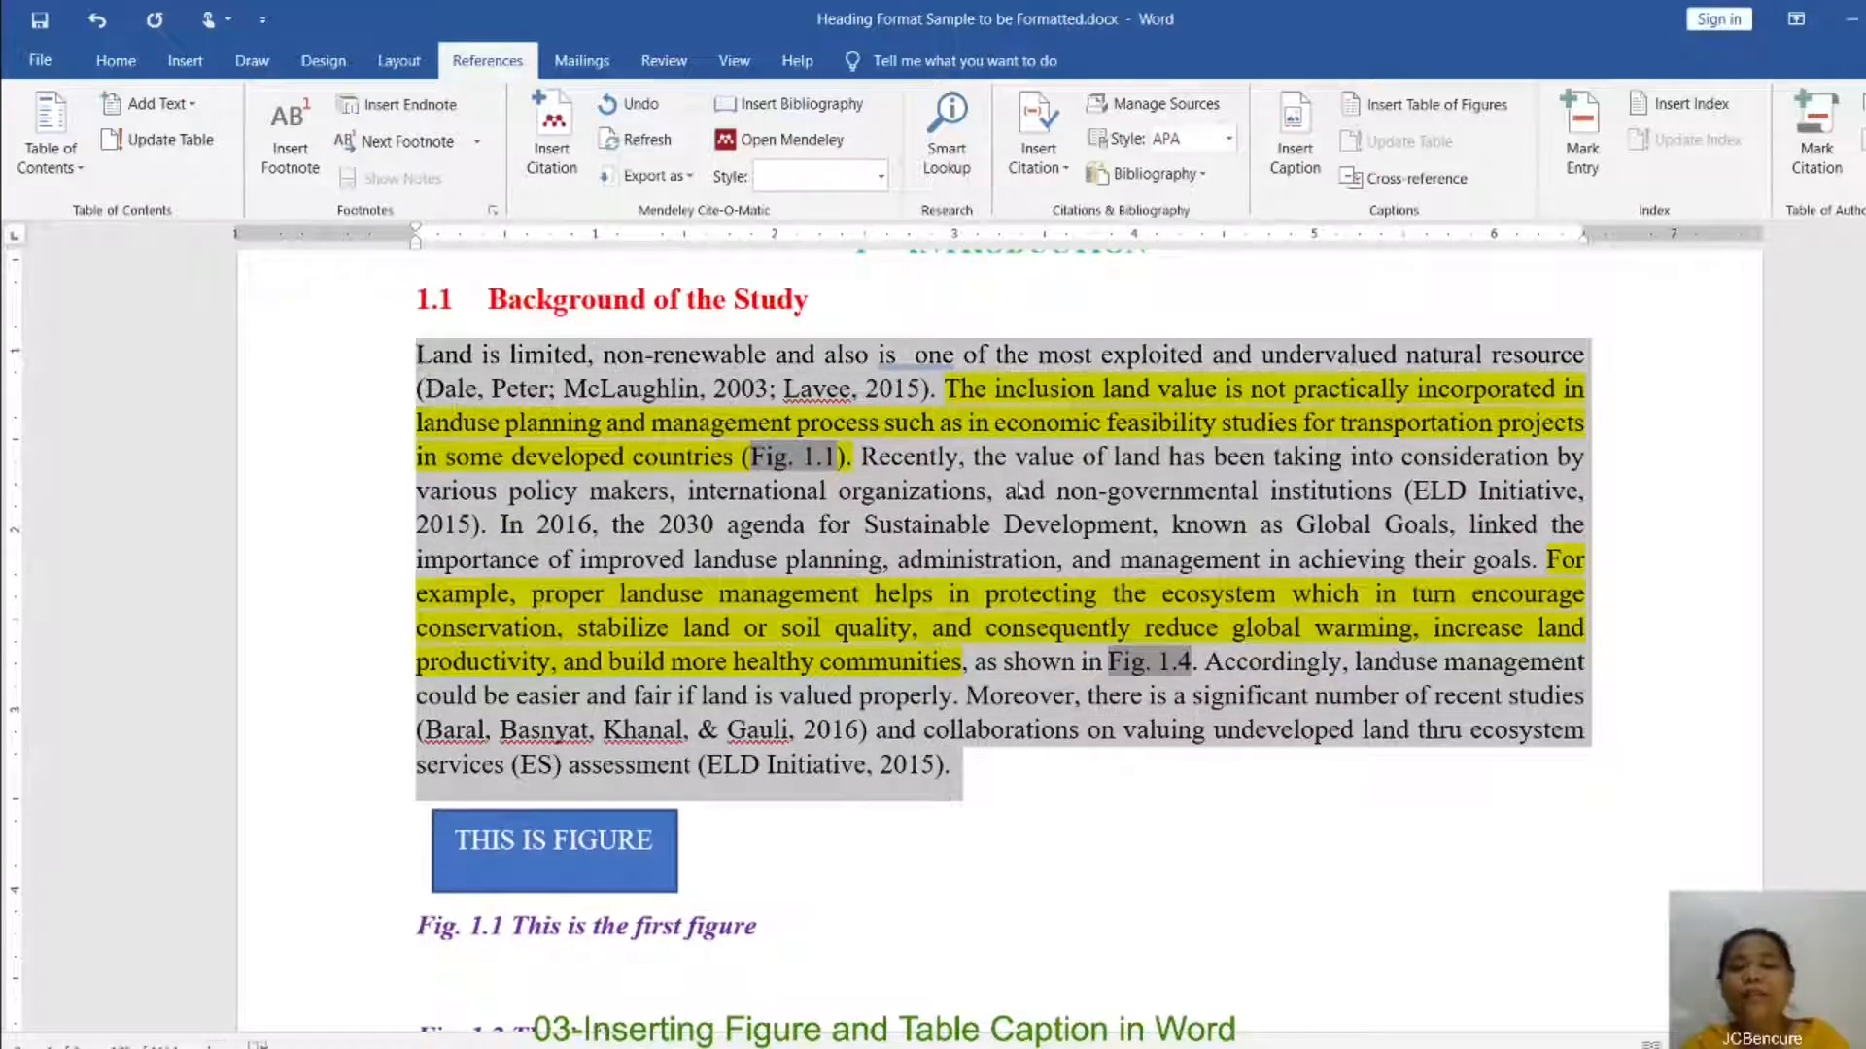
left_click(1086, 824)
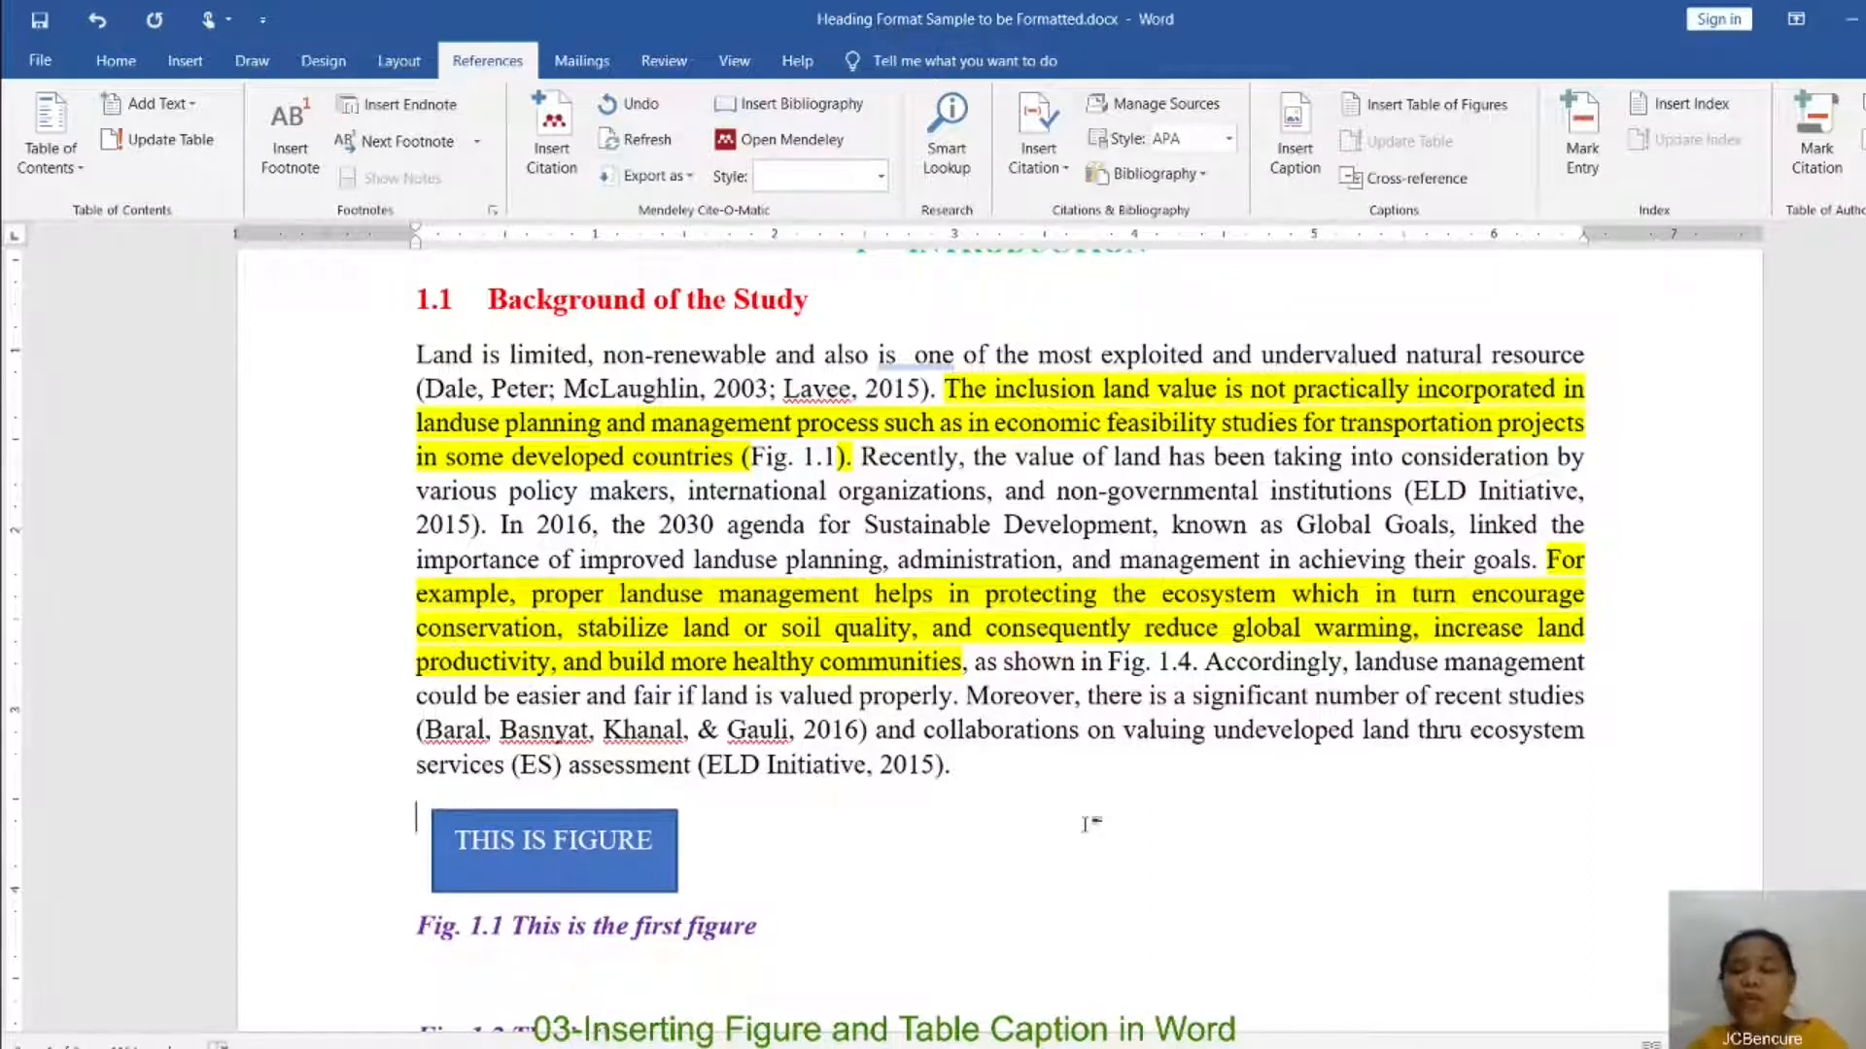
Step: Replace the final period of the section 2.1 paragraph, The Land and Its Value, with ", as shown in"
scroll(1060, 702, "down", 3)
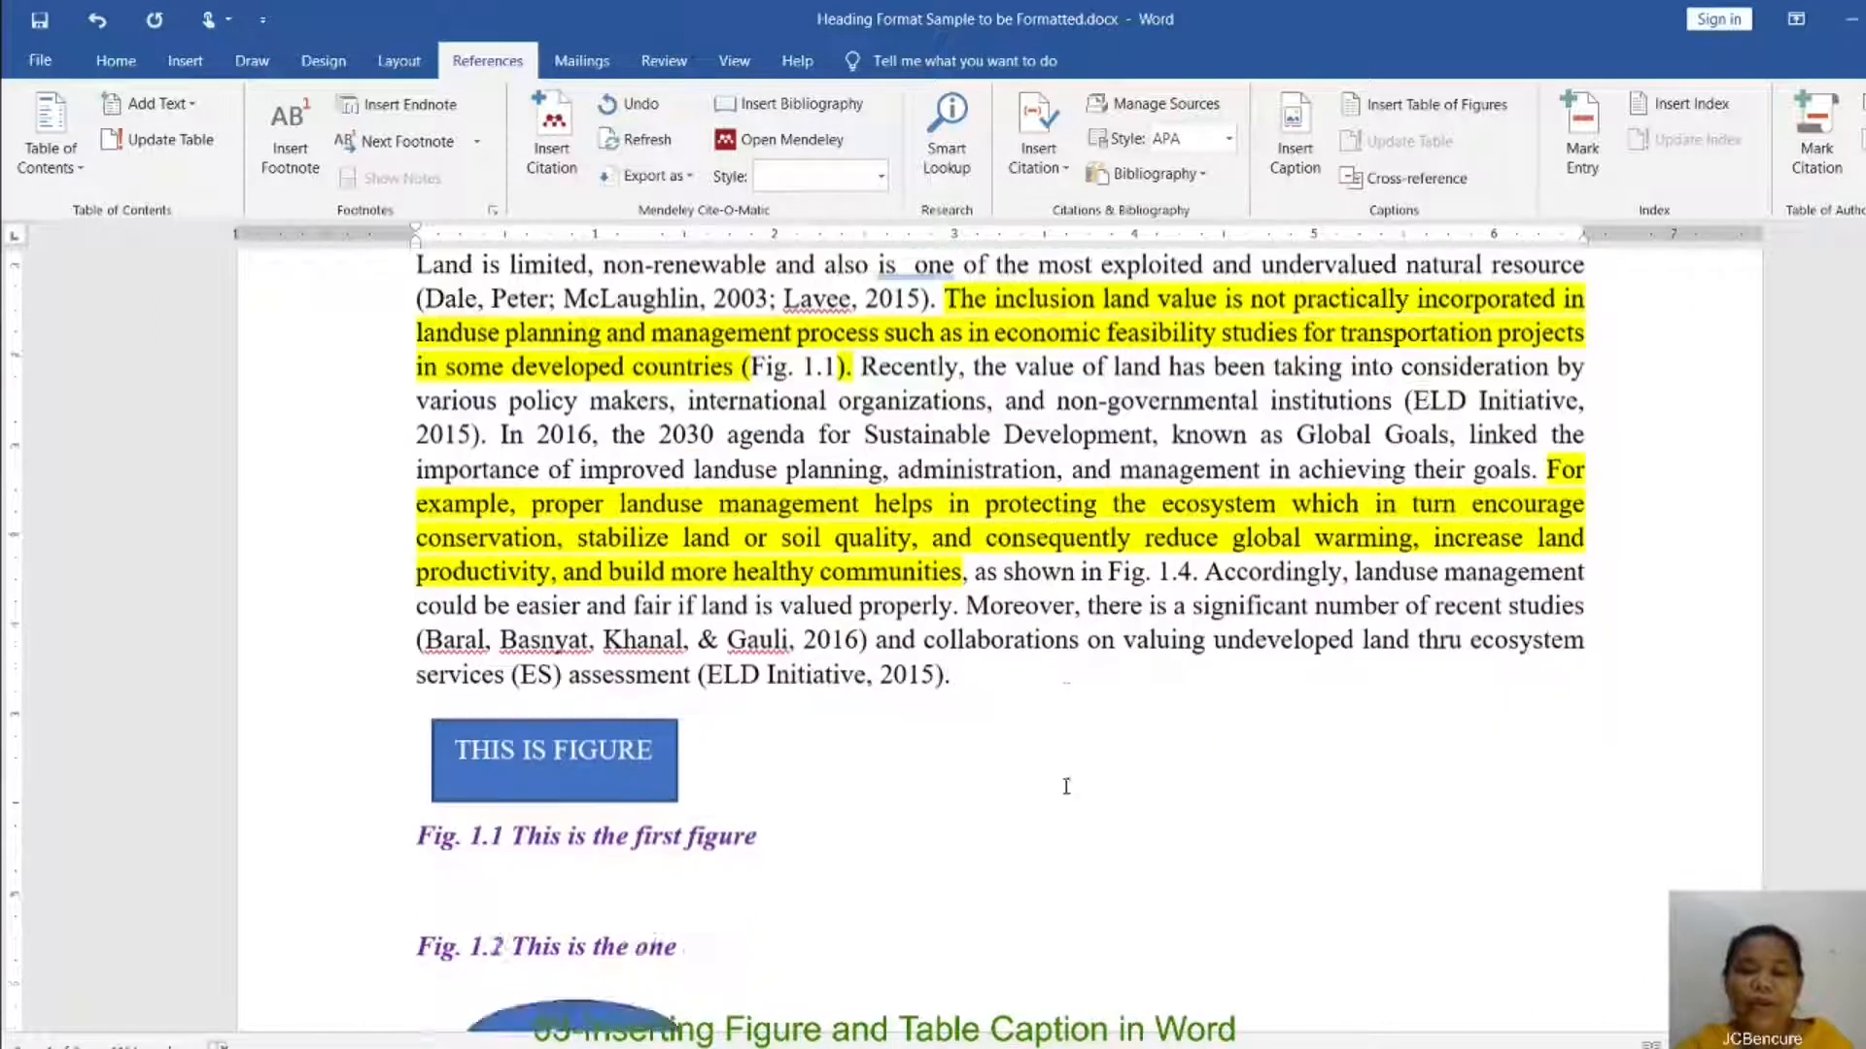
scroll(1059, 702, "down", 20)
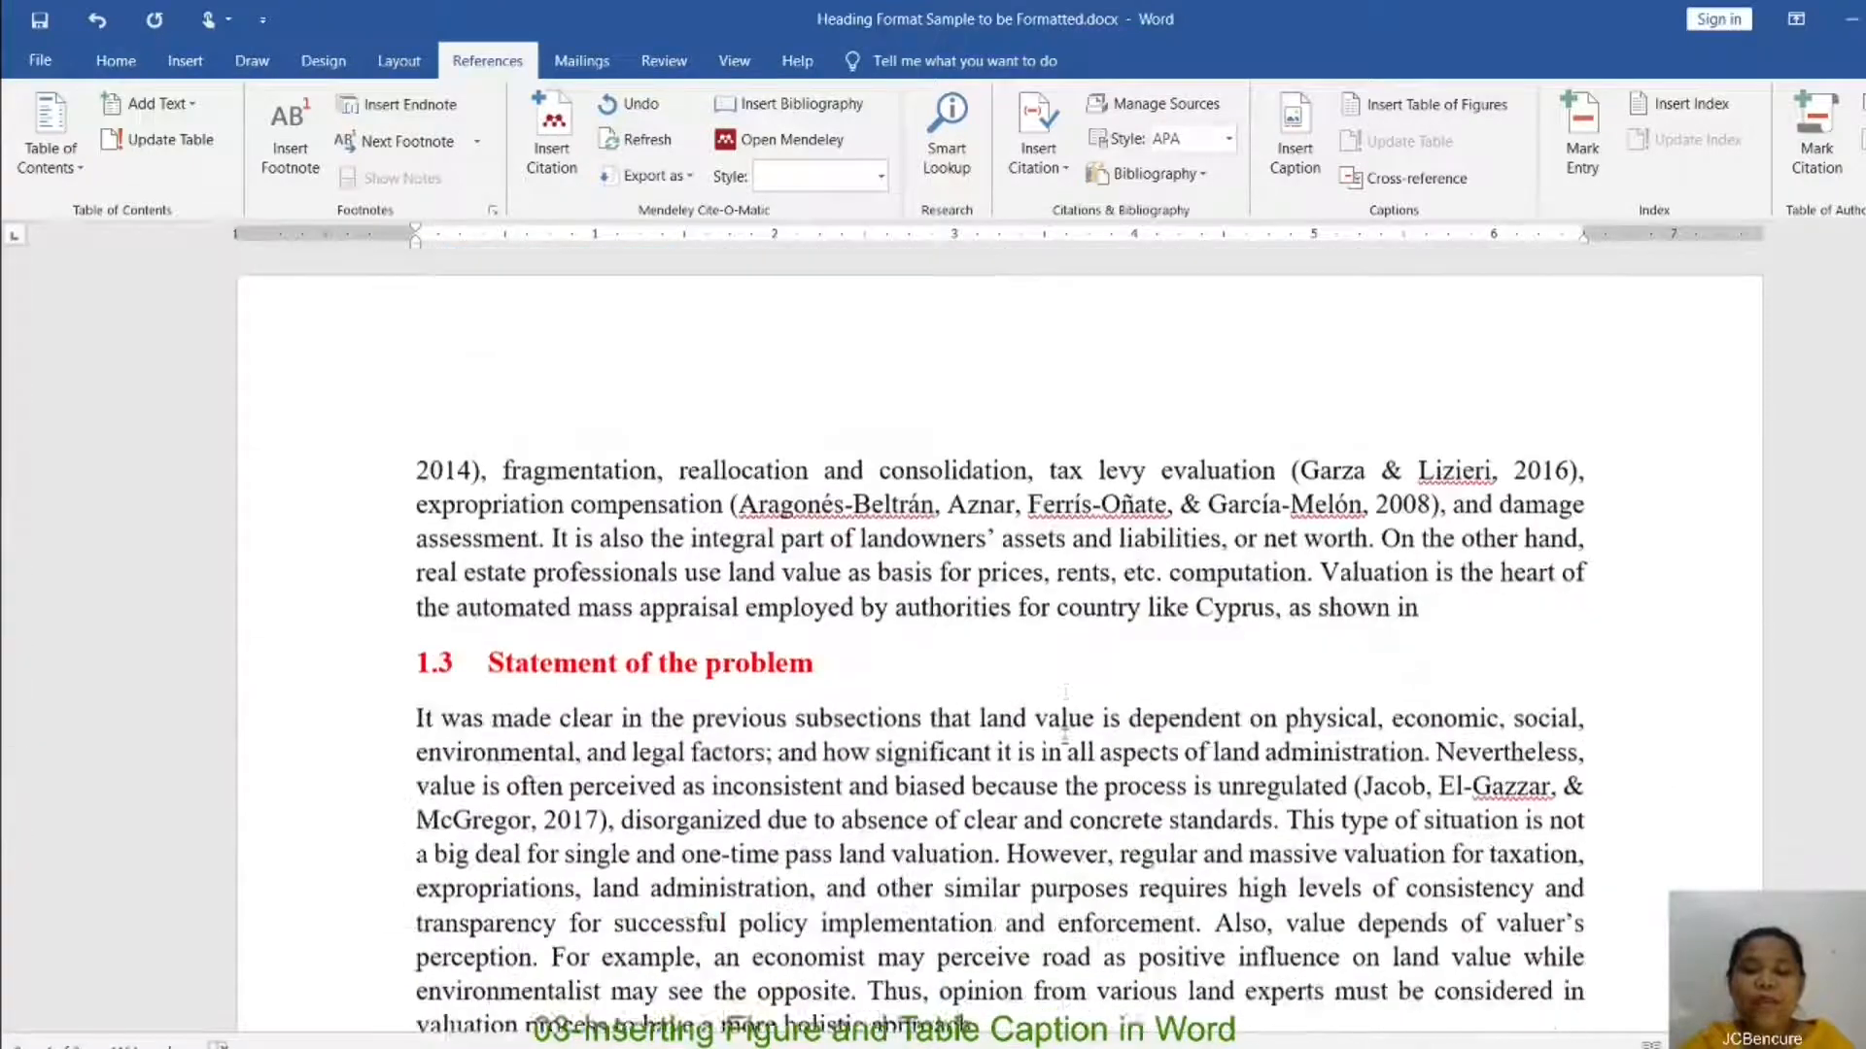
scroll(1064, 740, "down", 10)
scroll(962, 583, "up", 3)
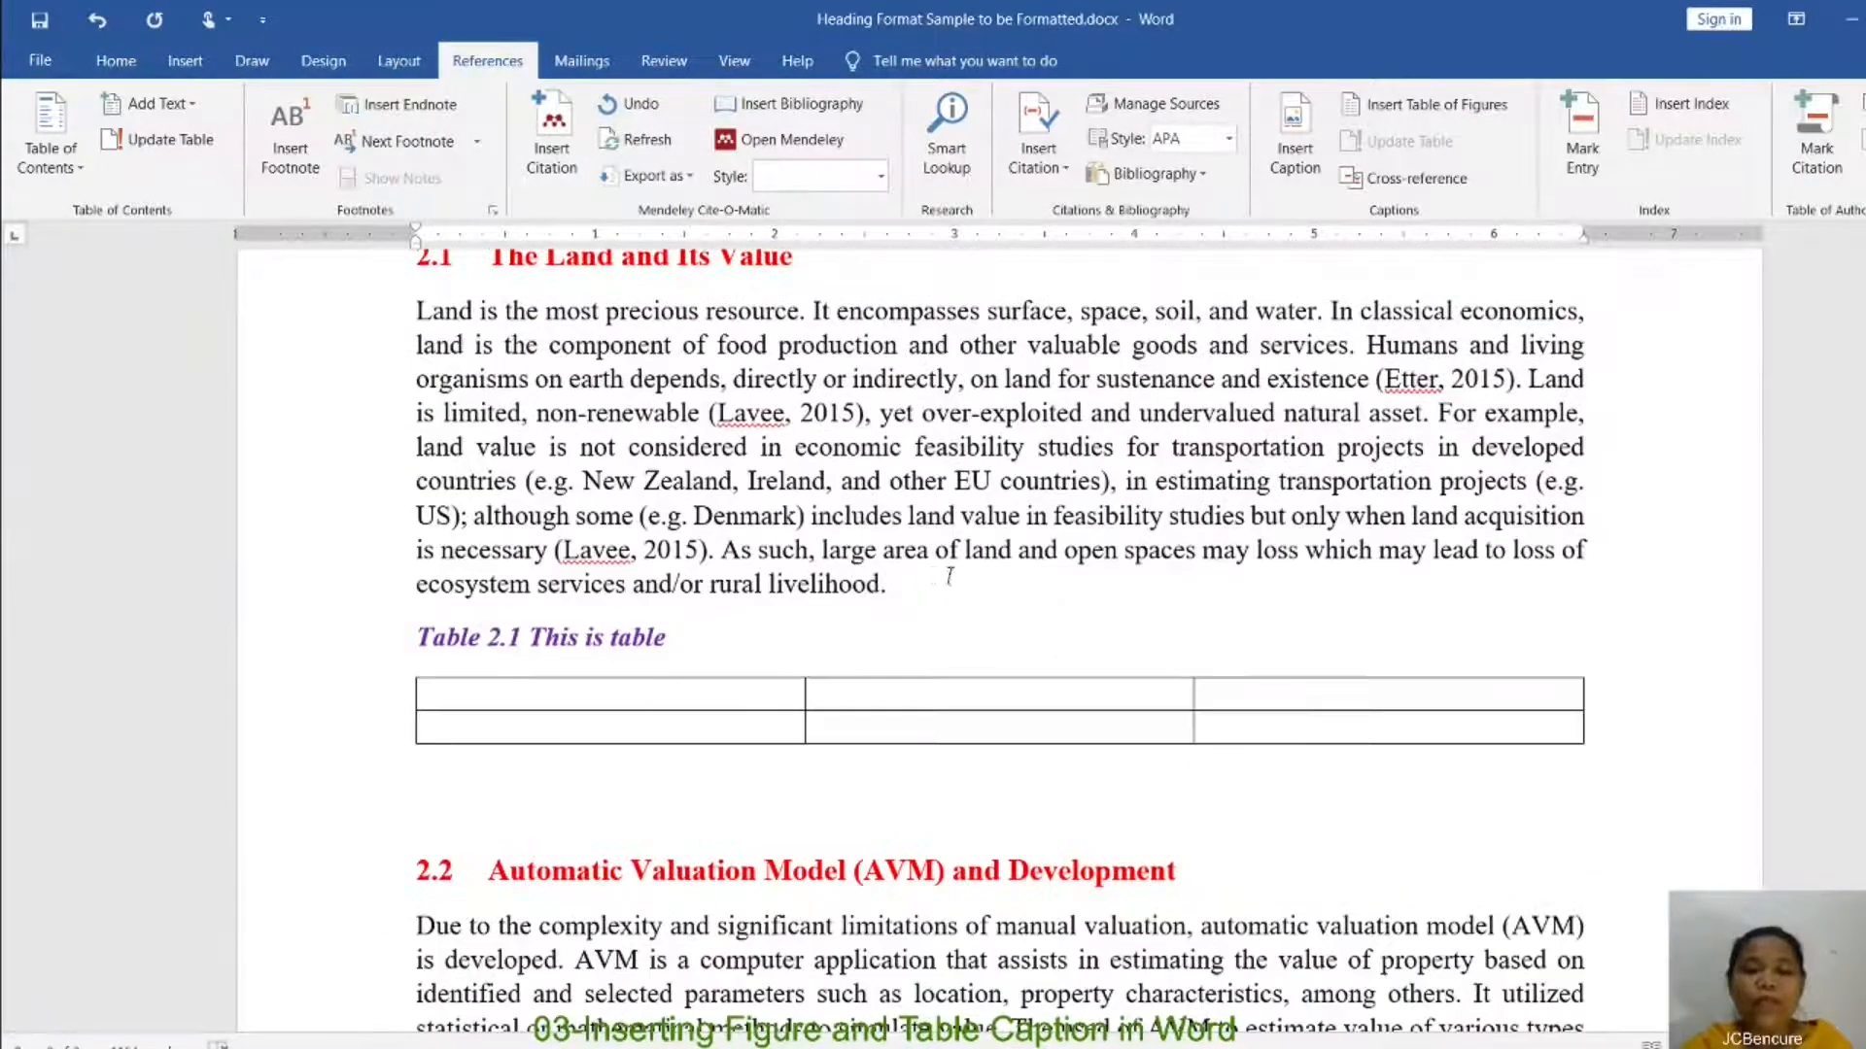
left_click(962, 597)
key("BackSpace")
type(", as ")
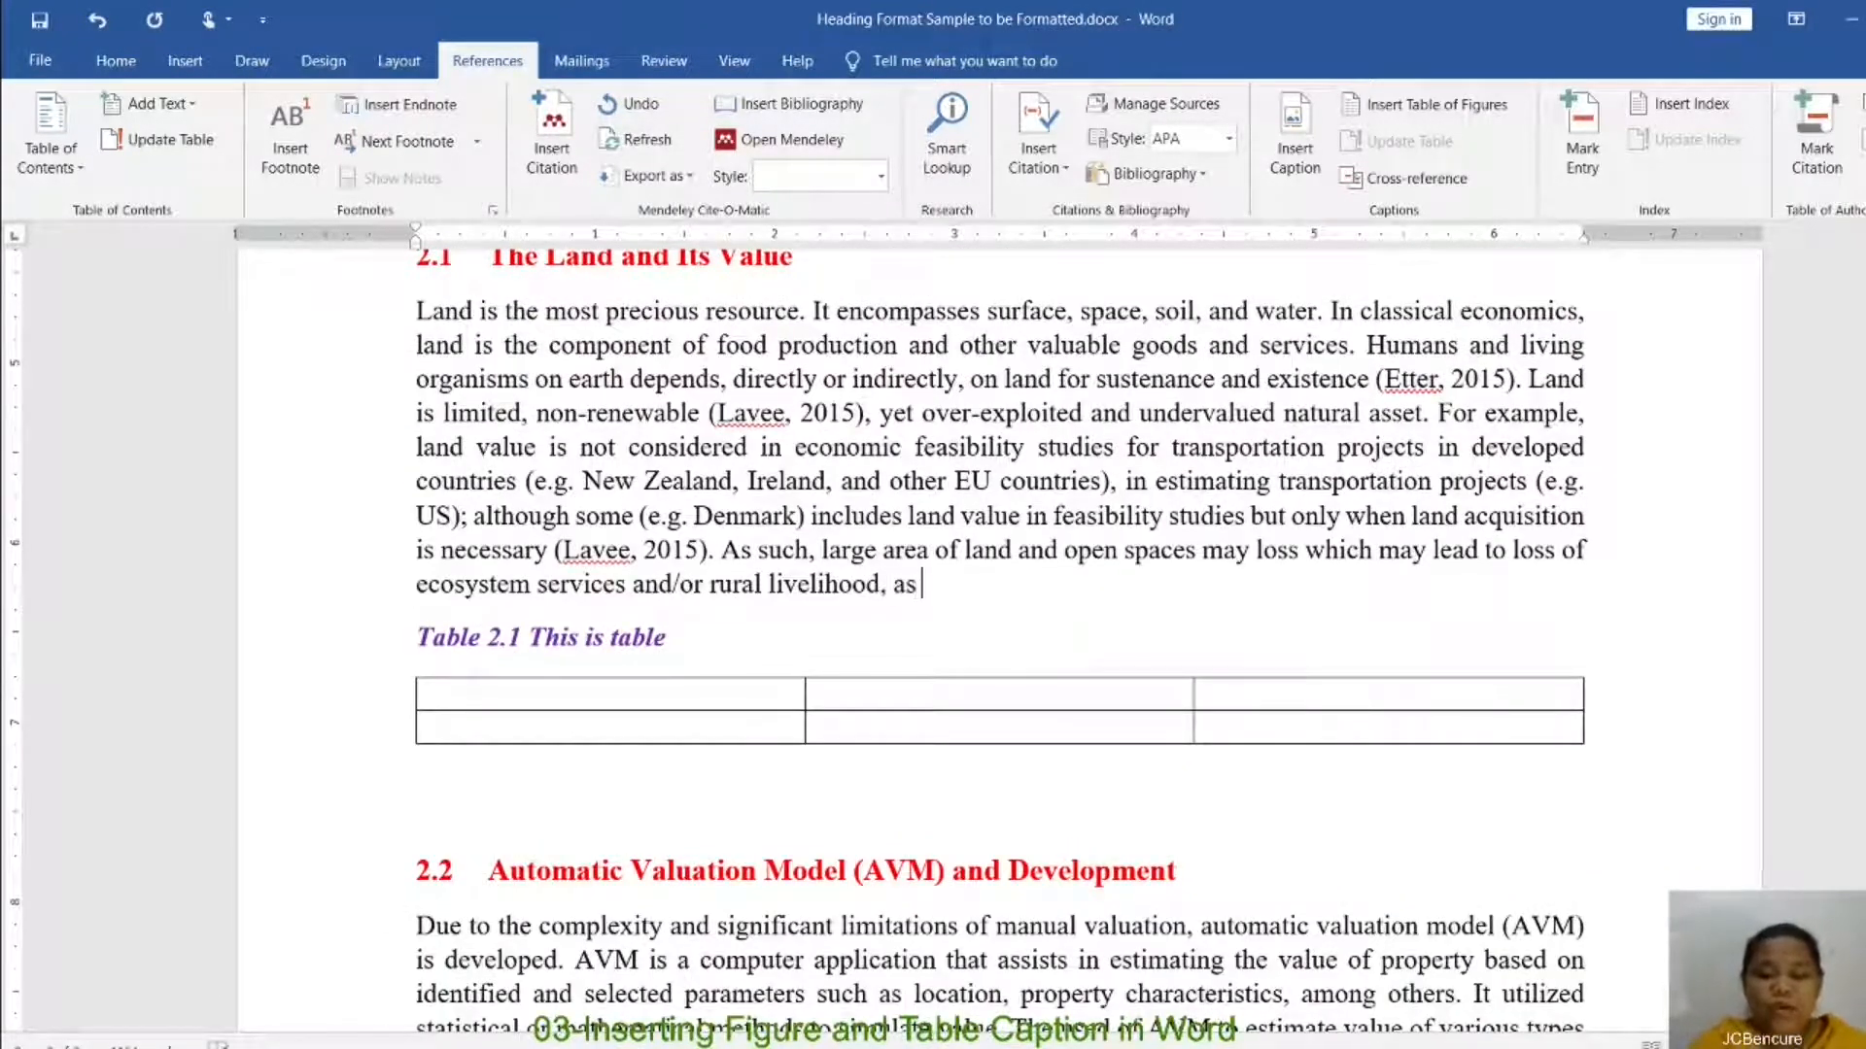
type("shown in")
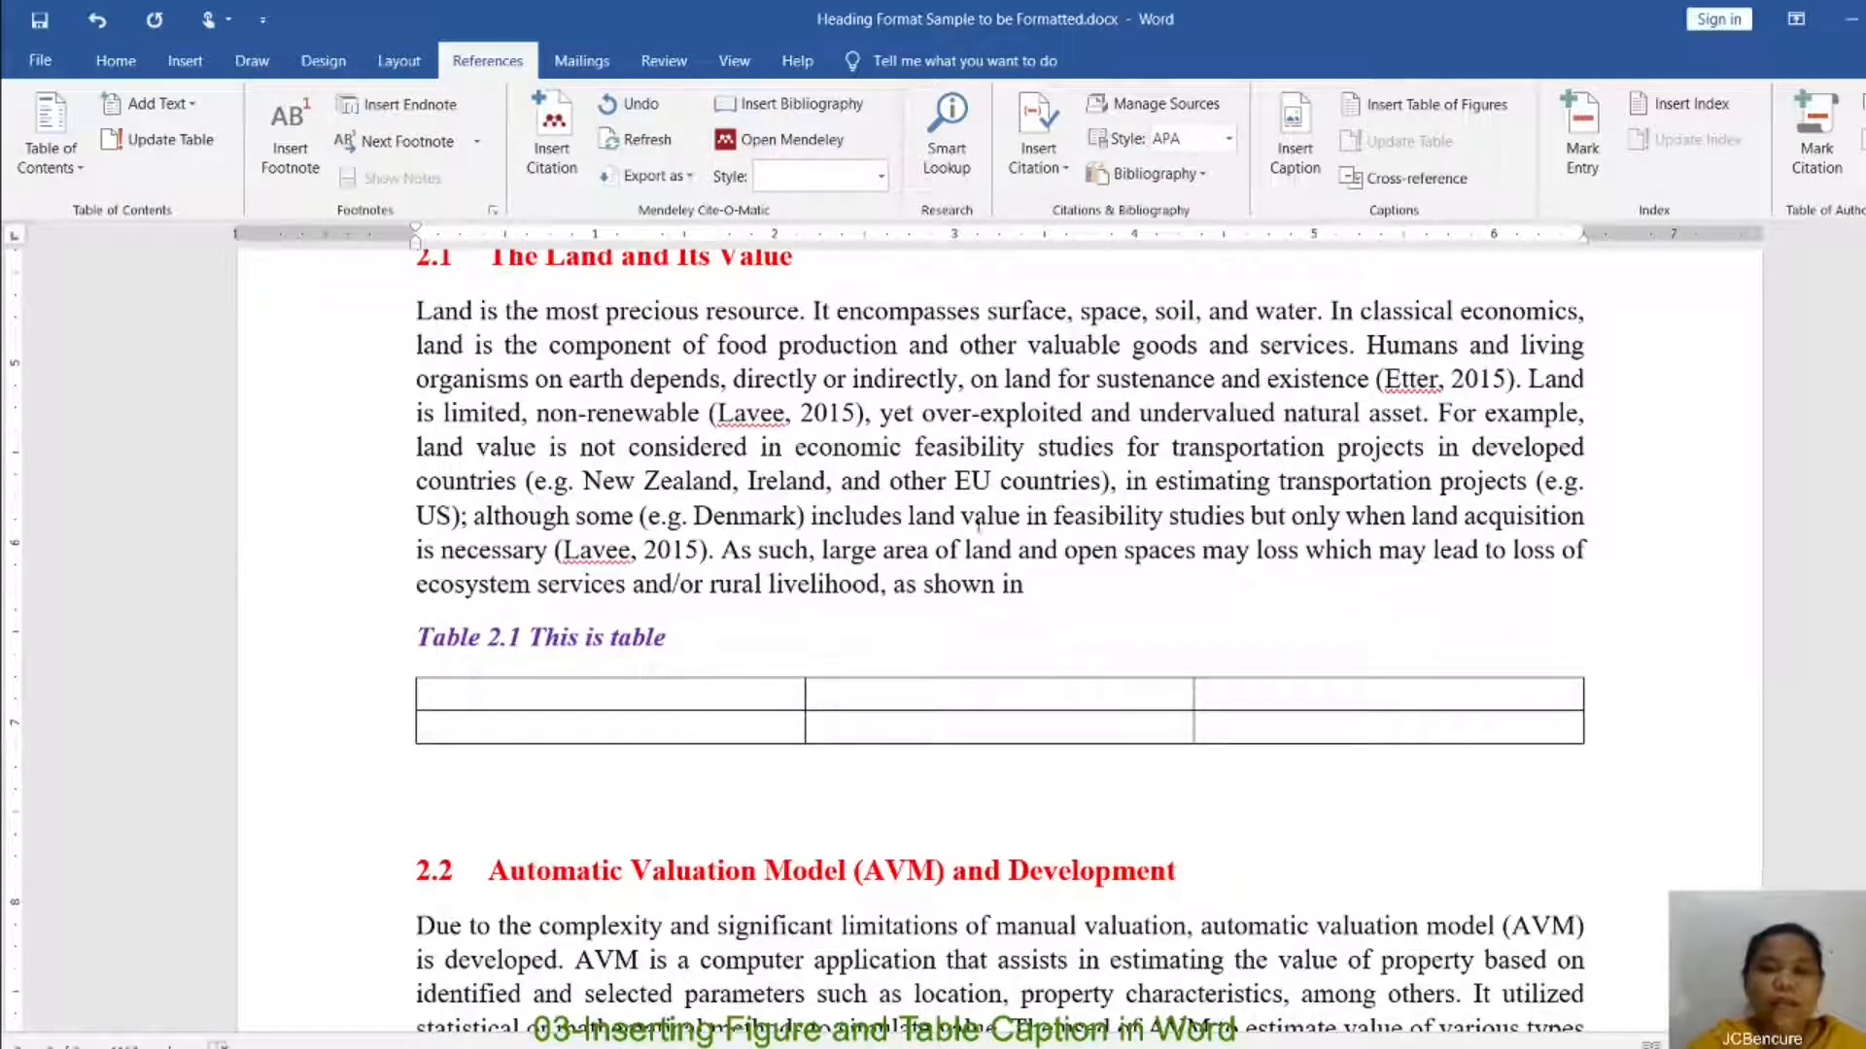
Step: Insert a Table cross-reference to the "This is table" caption after "as shown in", using only label and number, and end the sentence with a period
left_click(1404, 179)
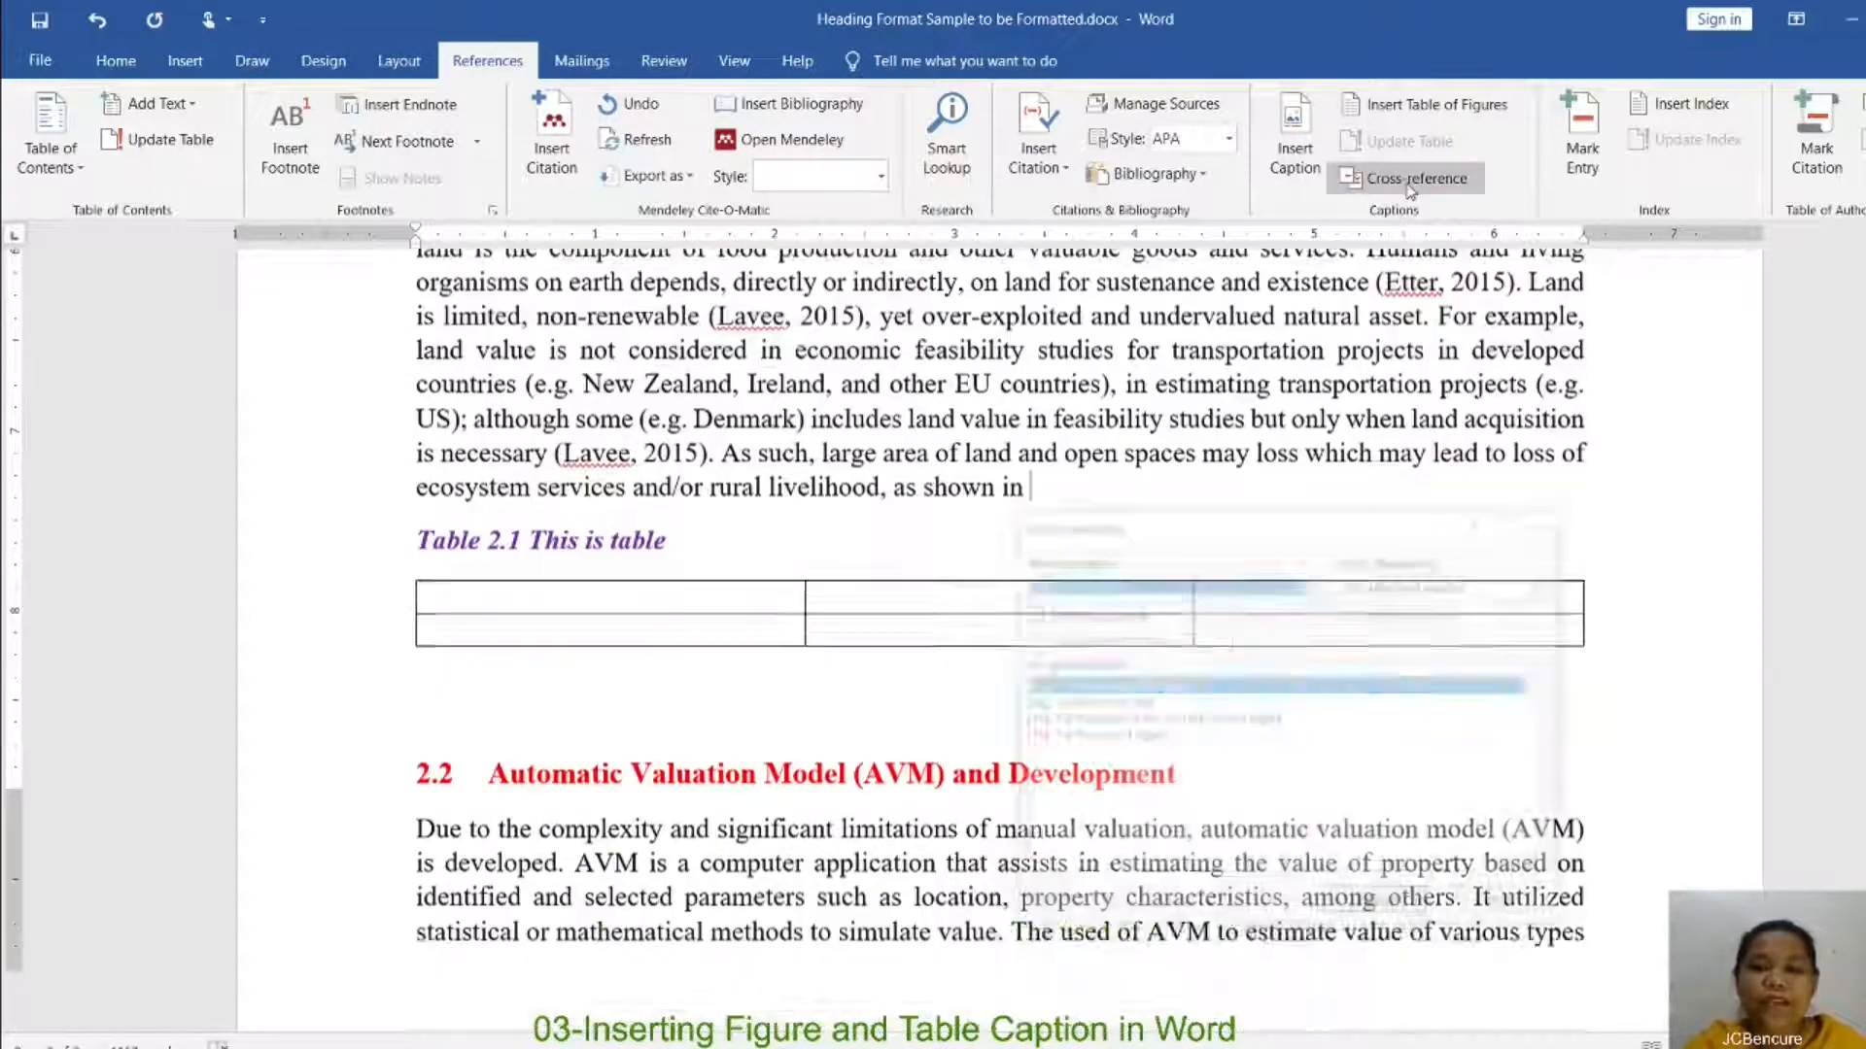
left_click(1314, 583)
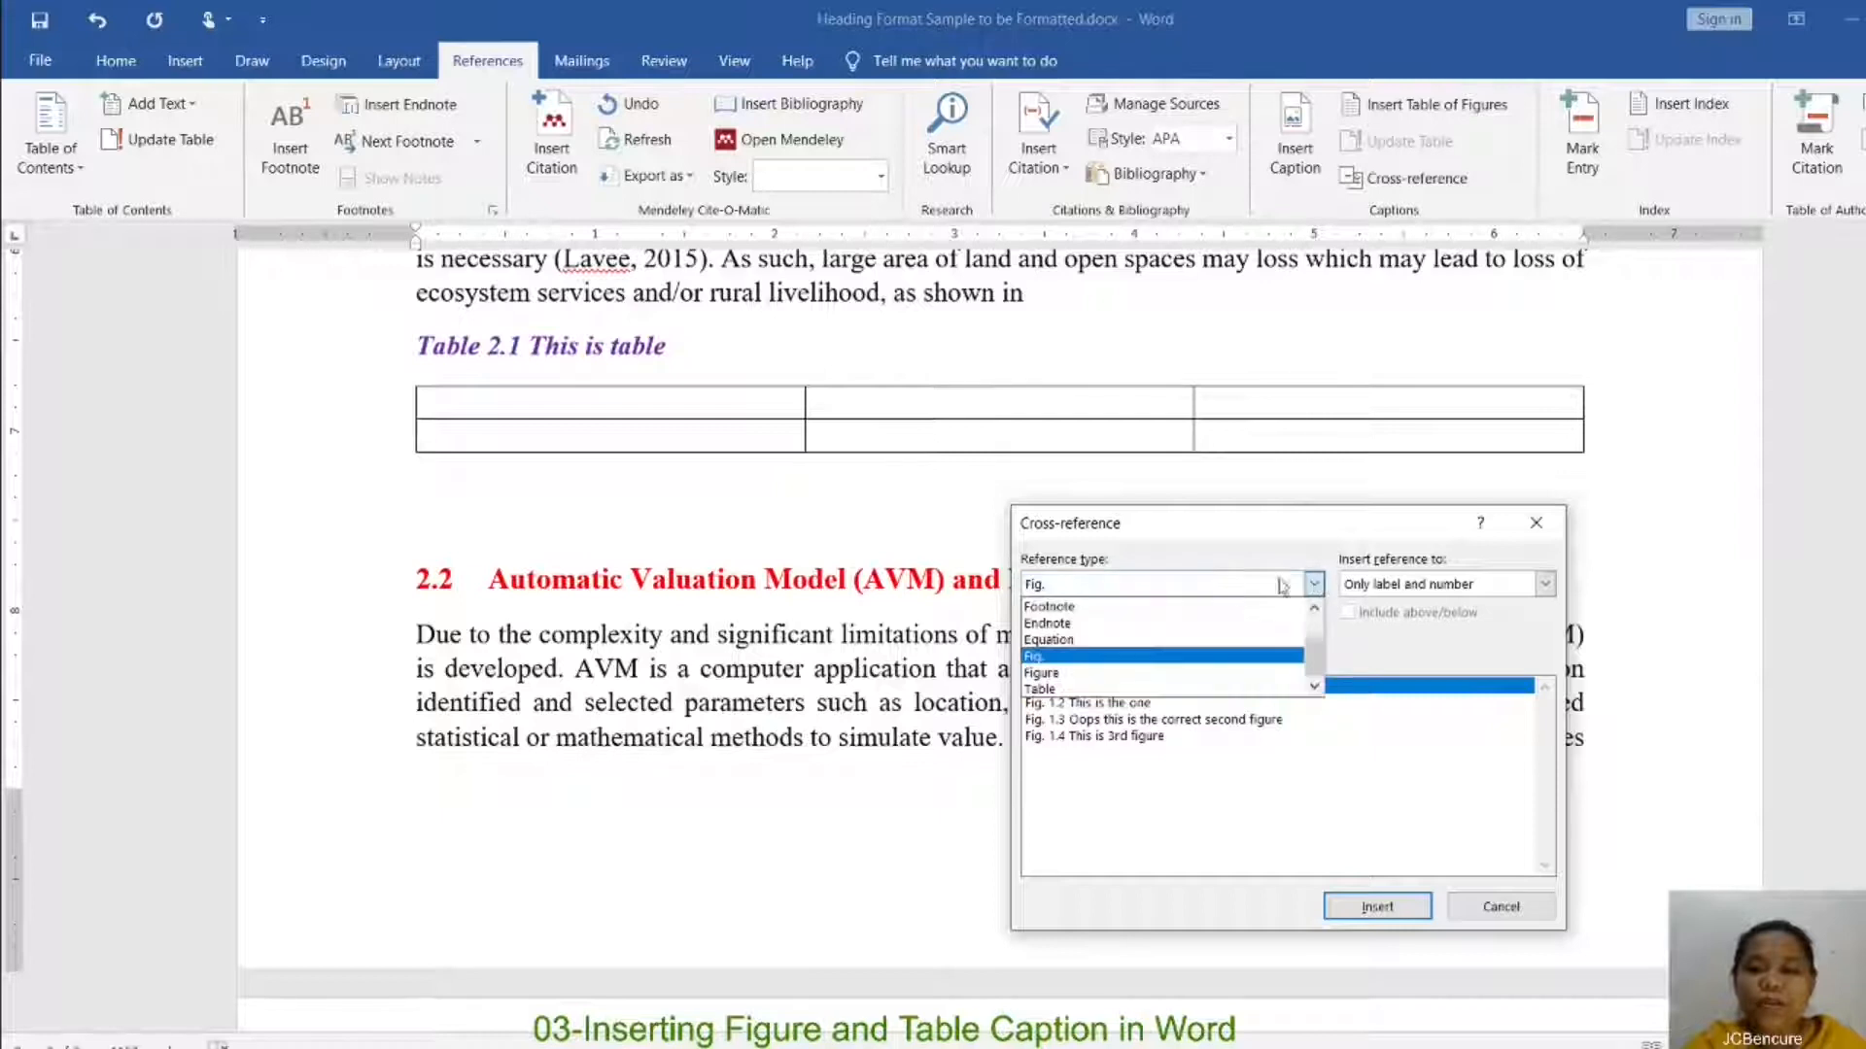
left_click(1081, 692)
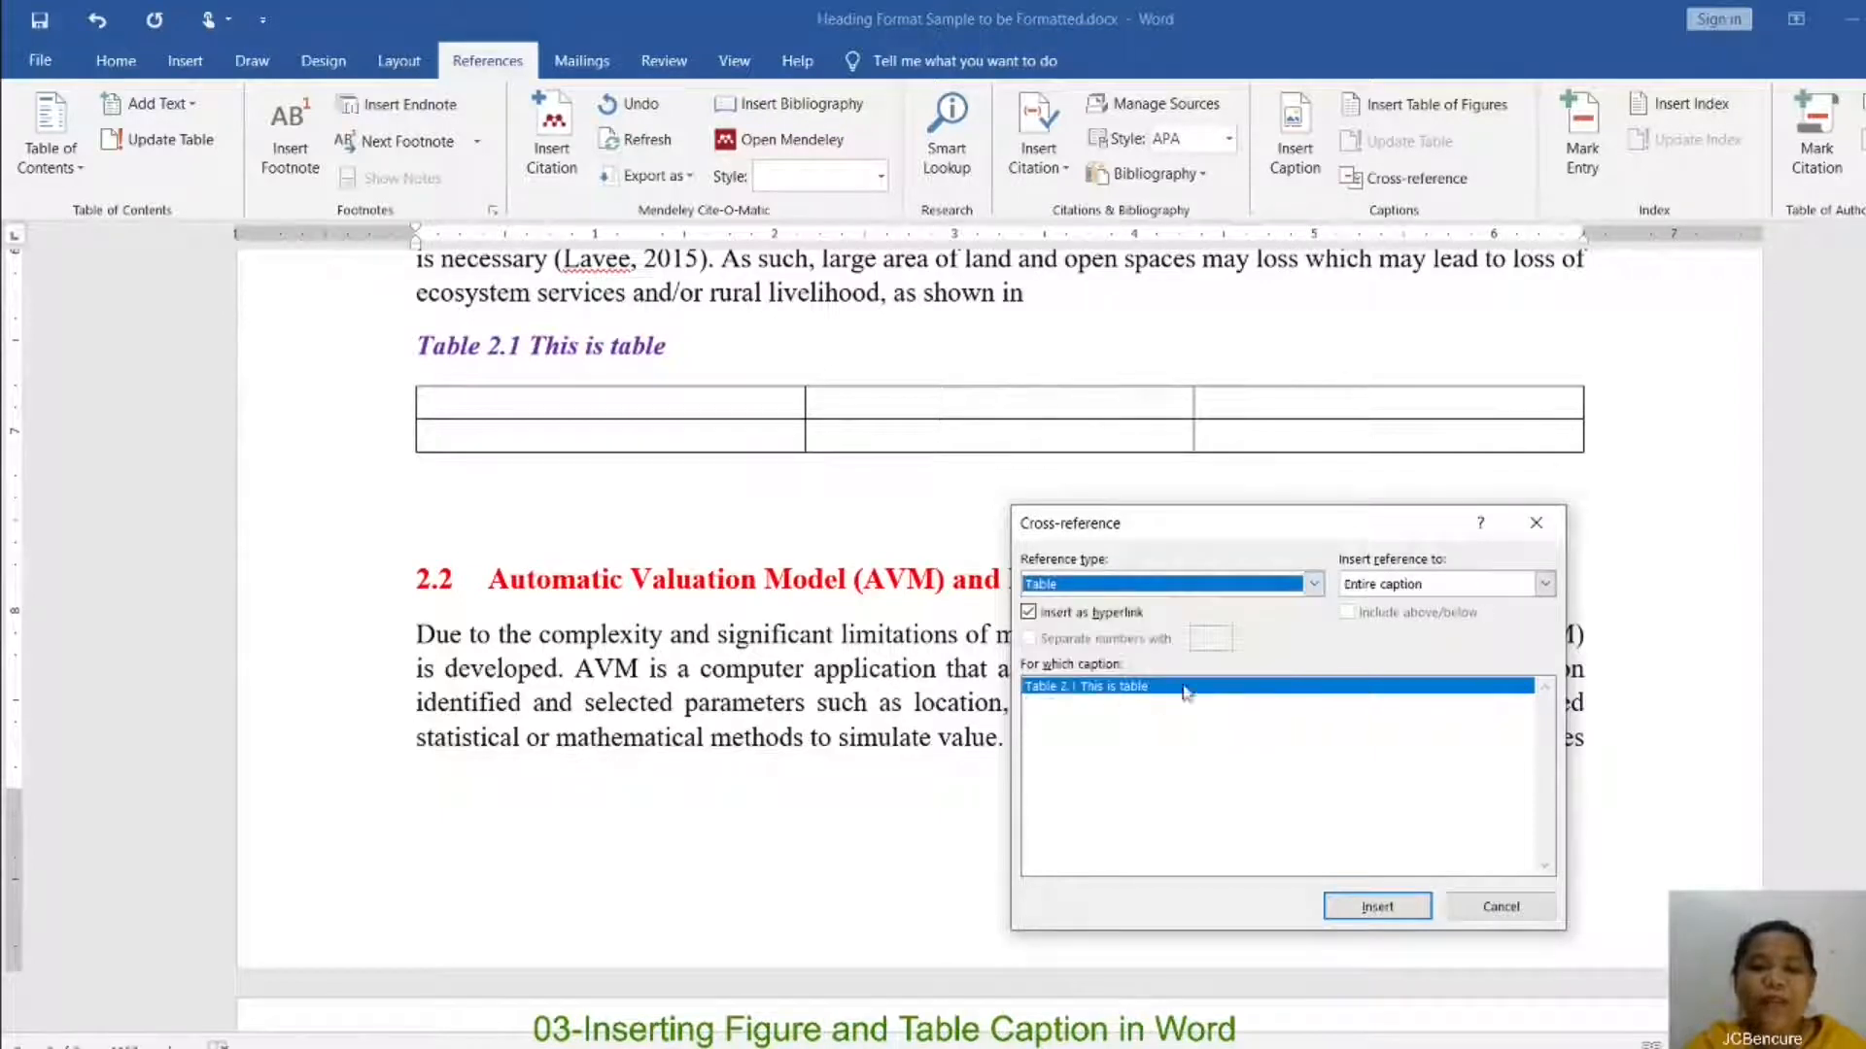
left_click(1545, 584)
left_click(1545, 584)
left_click(1453, 618)
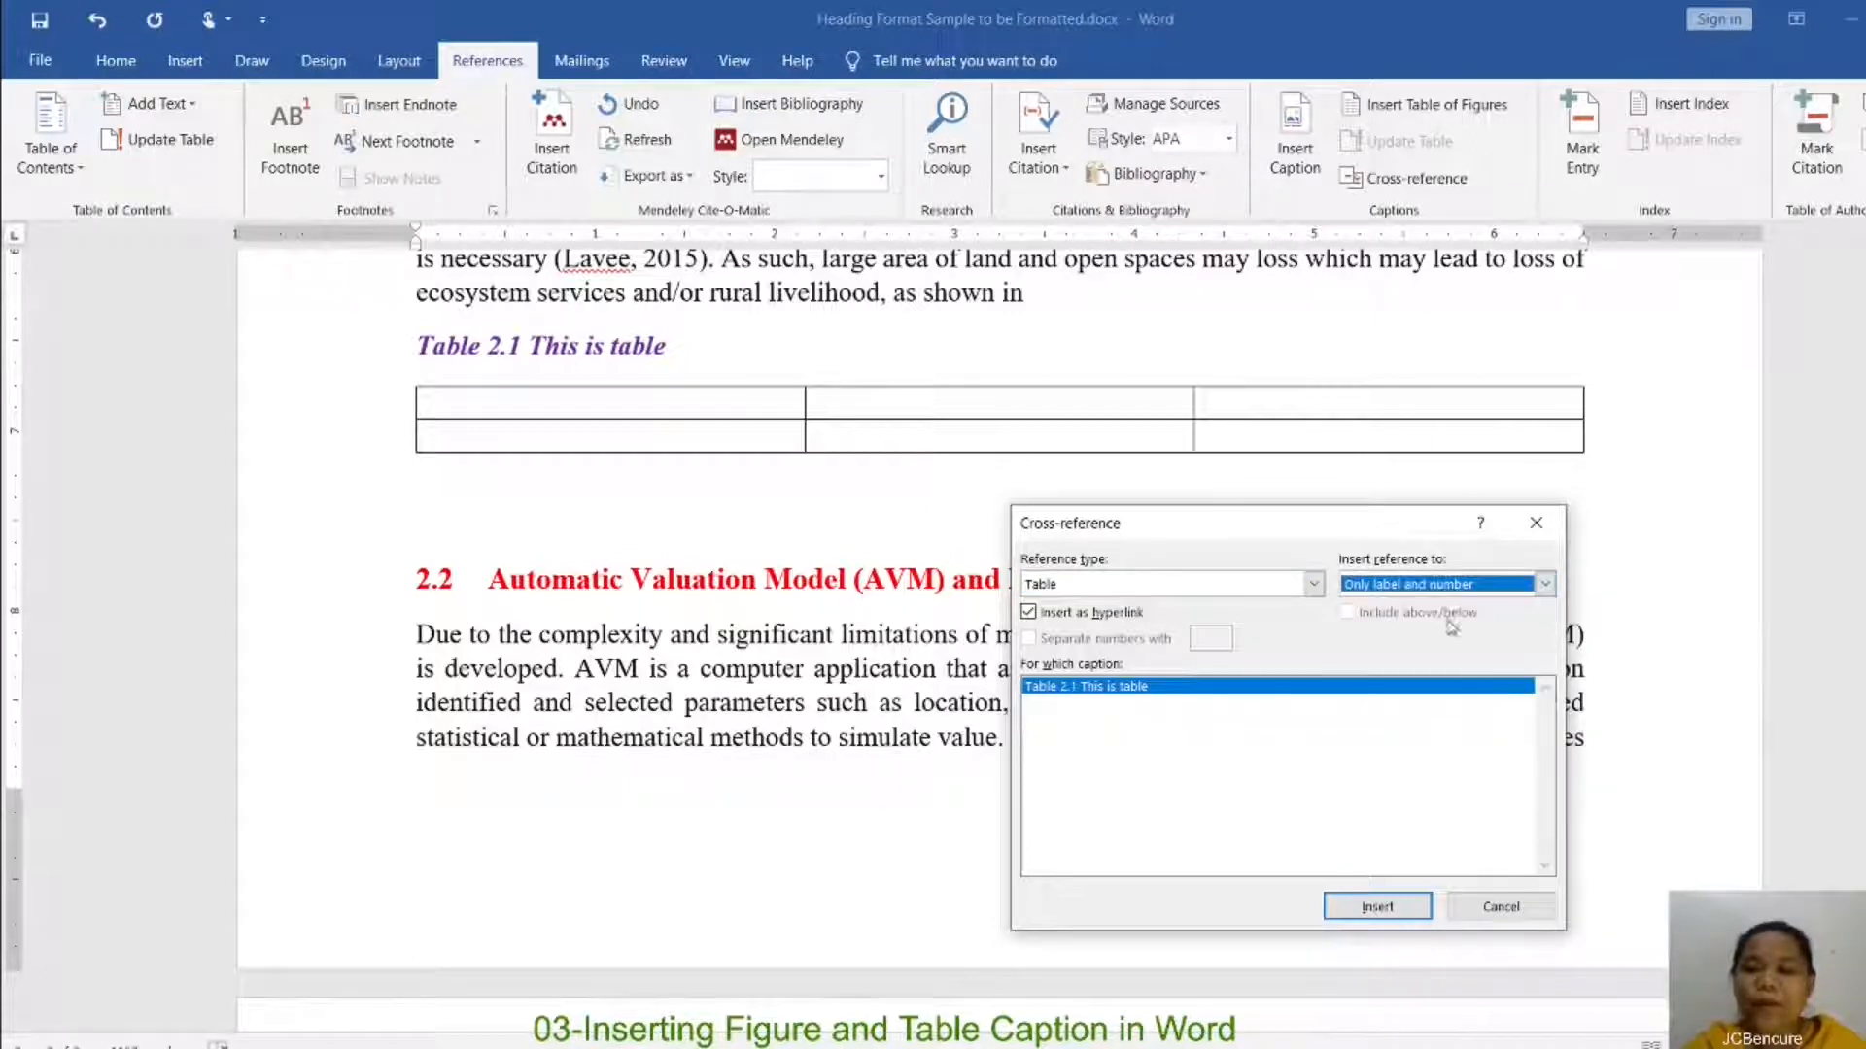
left_click(1393, 908)
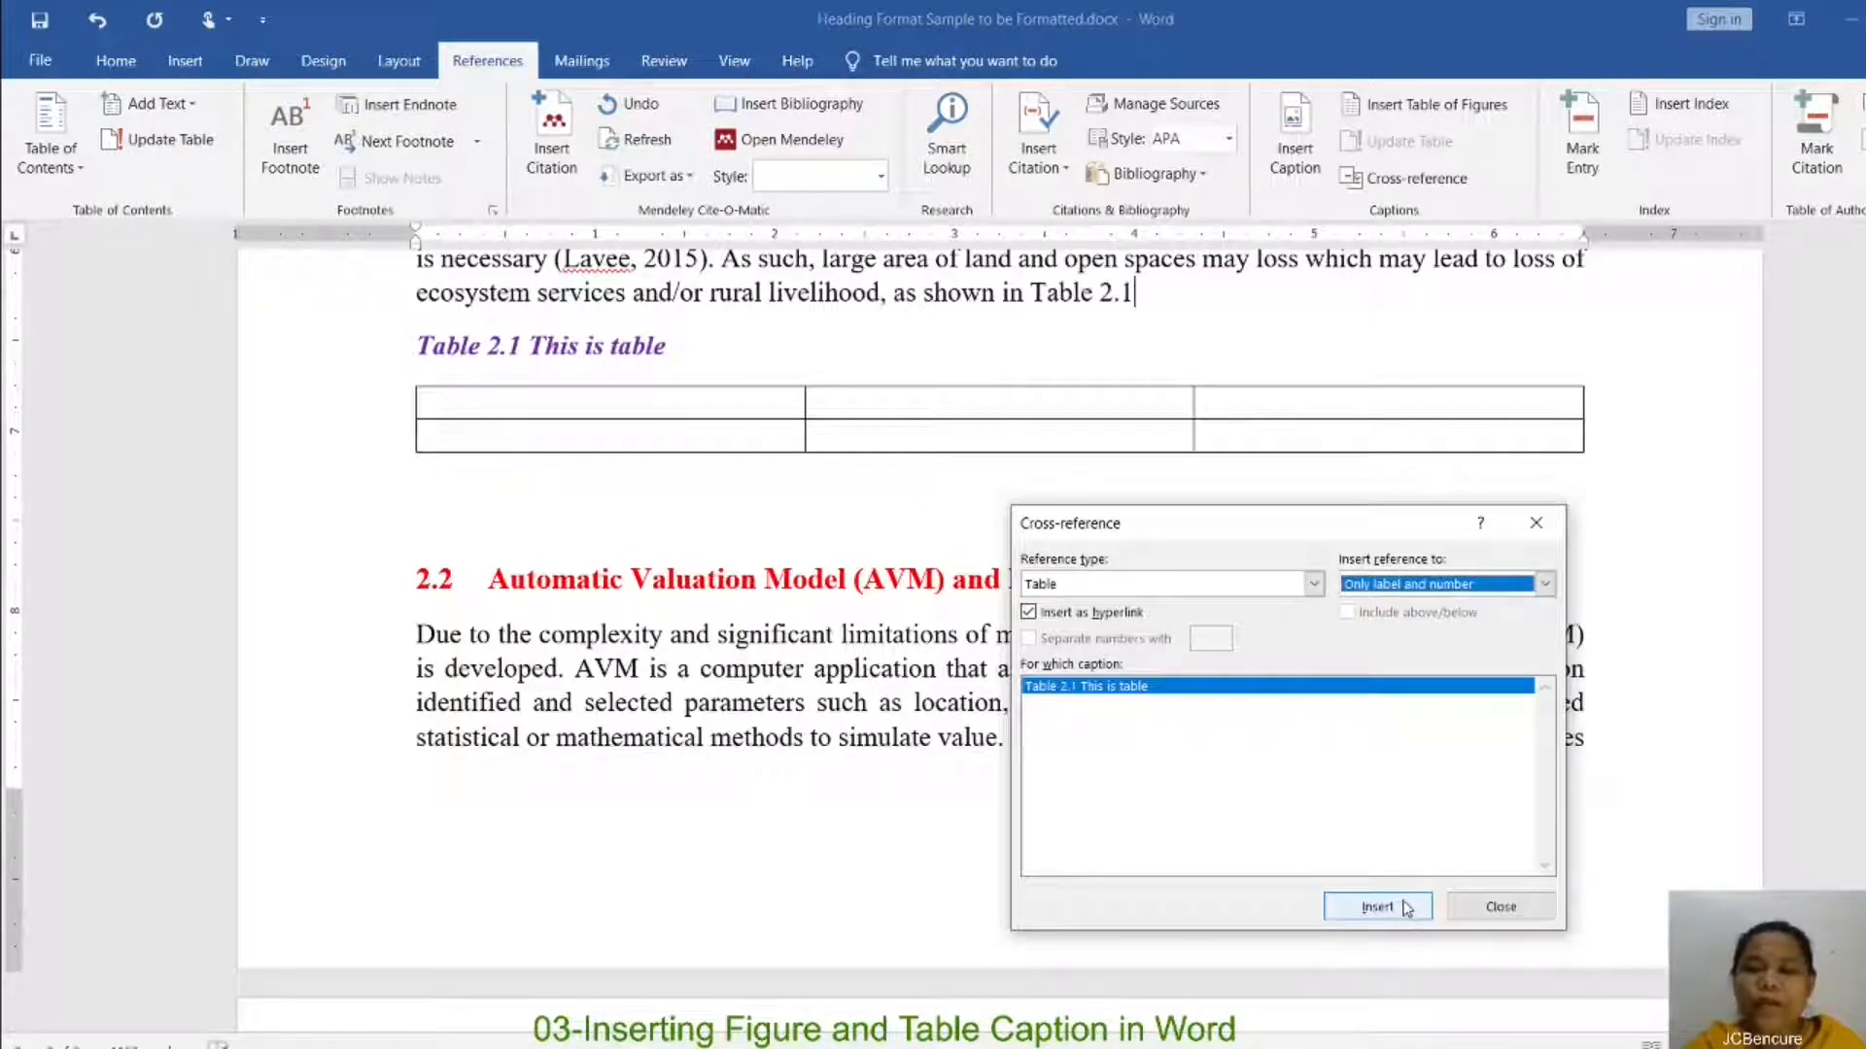
left_click(1502, 907)
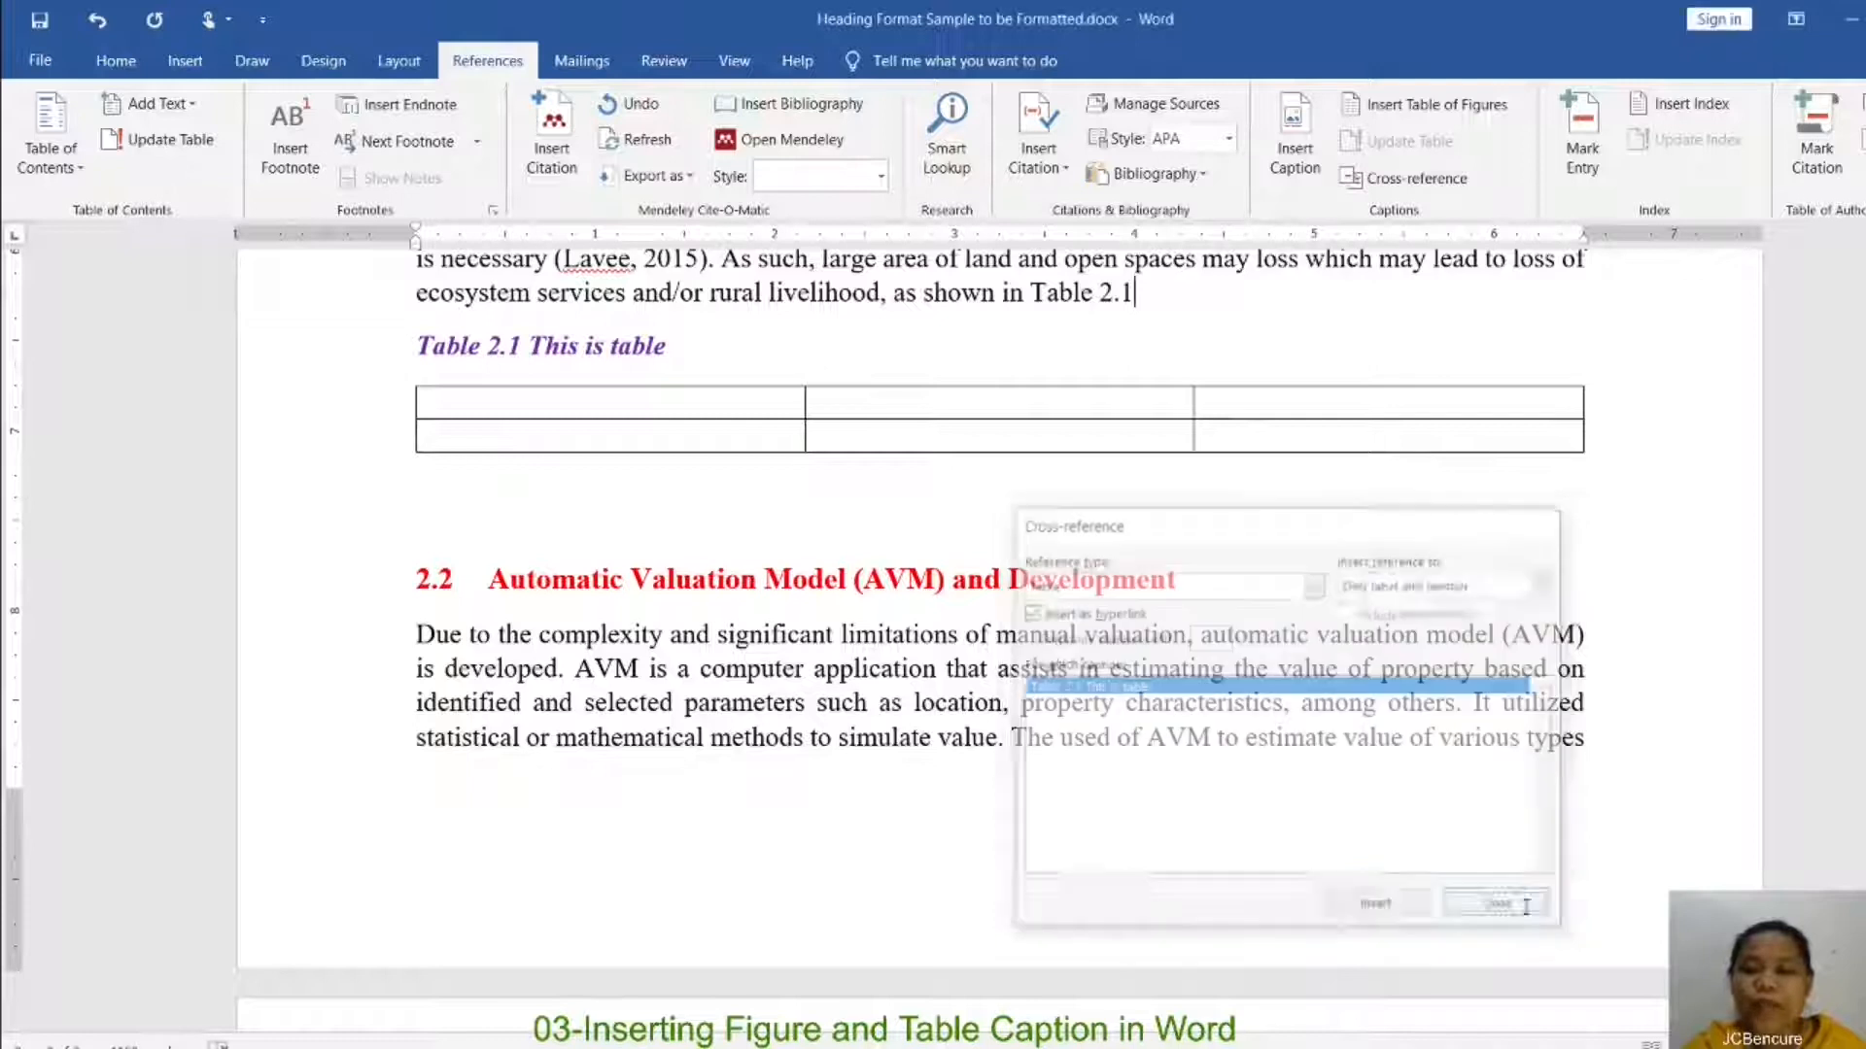
type(".")
Step: Compare the table cross-reference at the end of the section 2.1 paragraph with the caption above the table
scroll(999, 583, "up", 5)
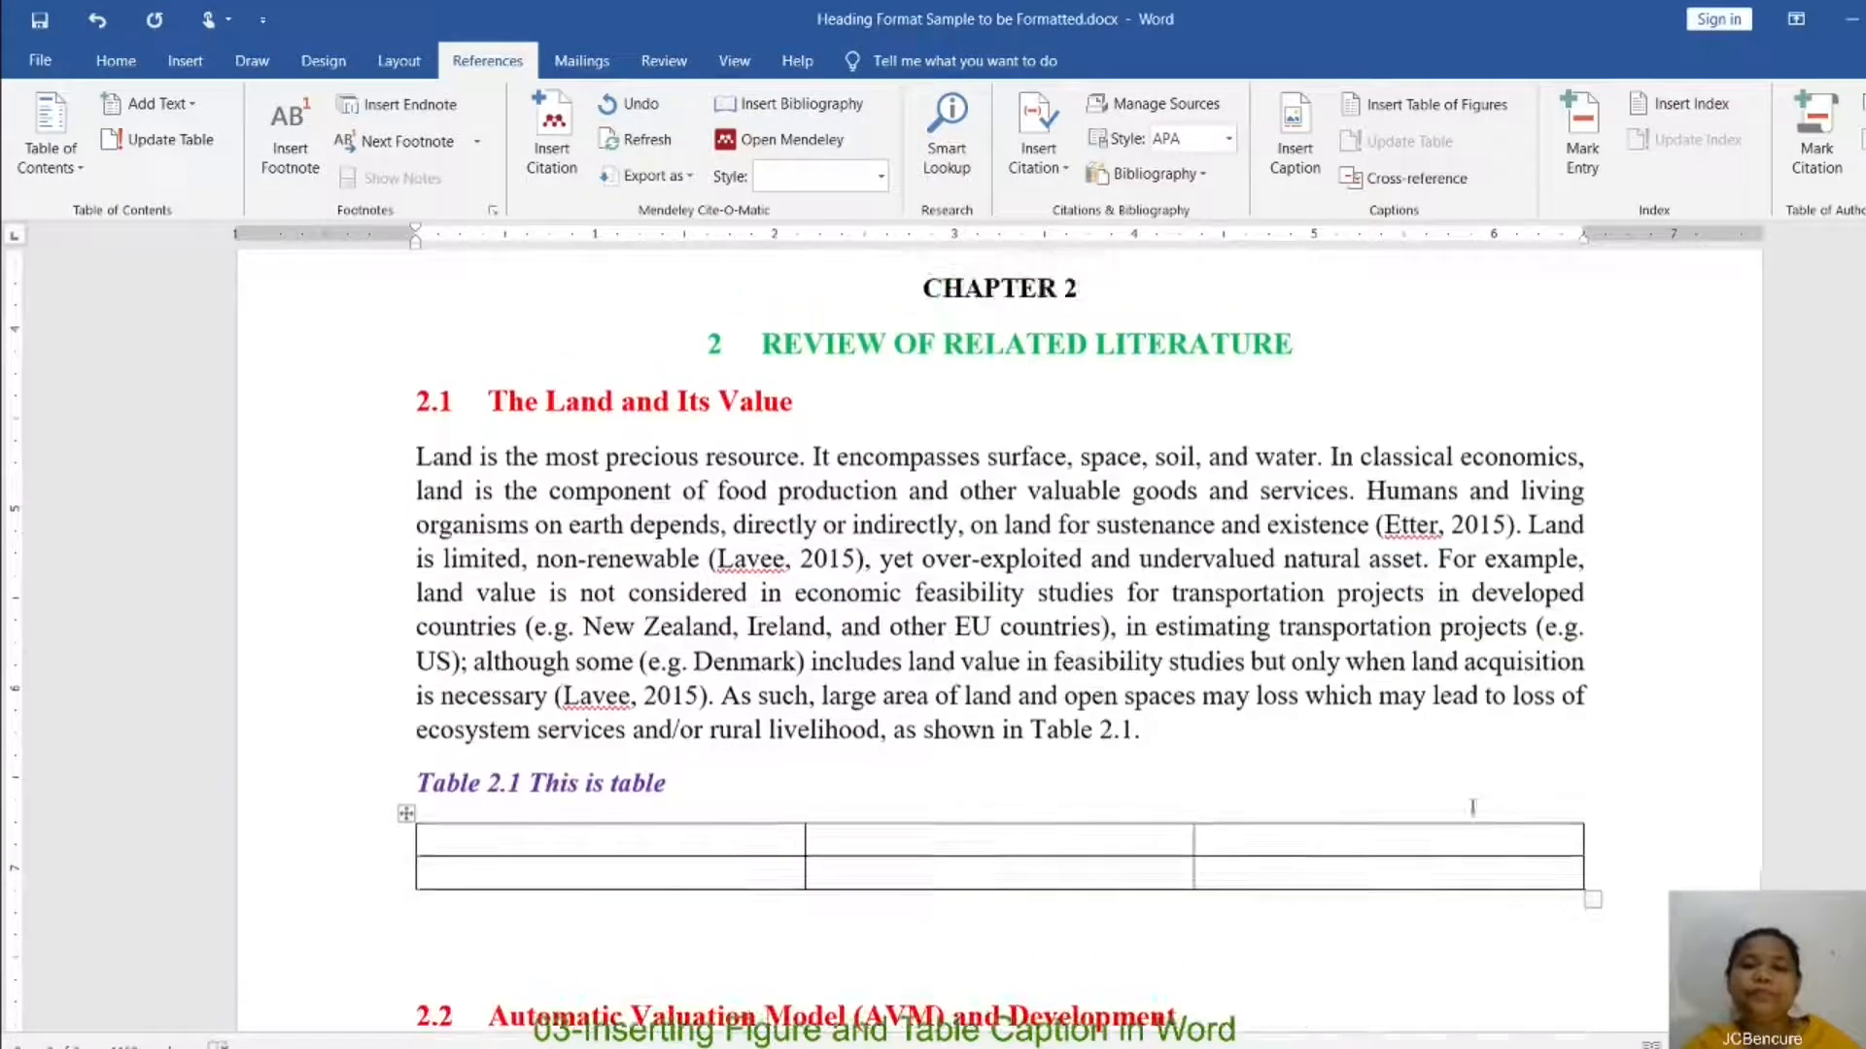
left_click_drag(1140, 730, 828, 626)
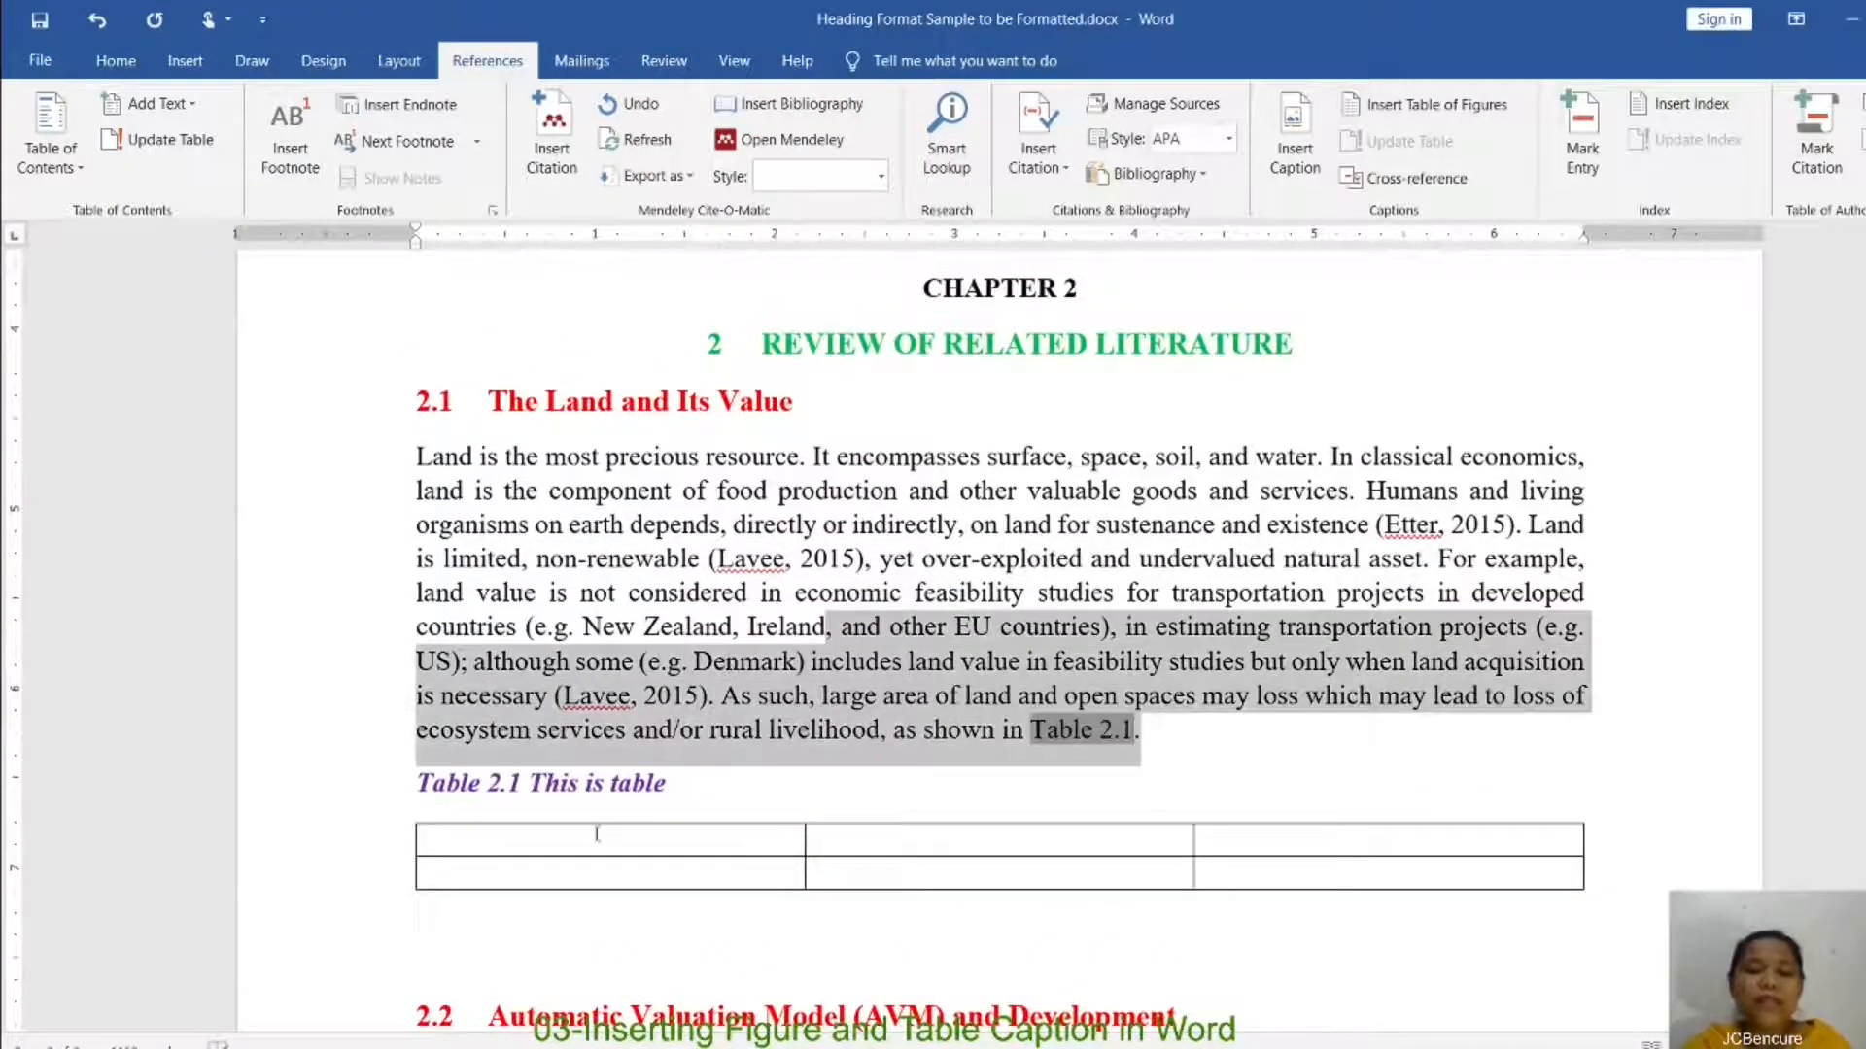
left_click(533, 791)
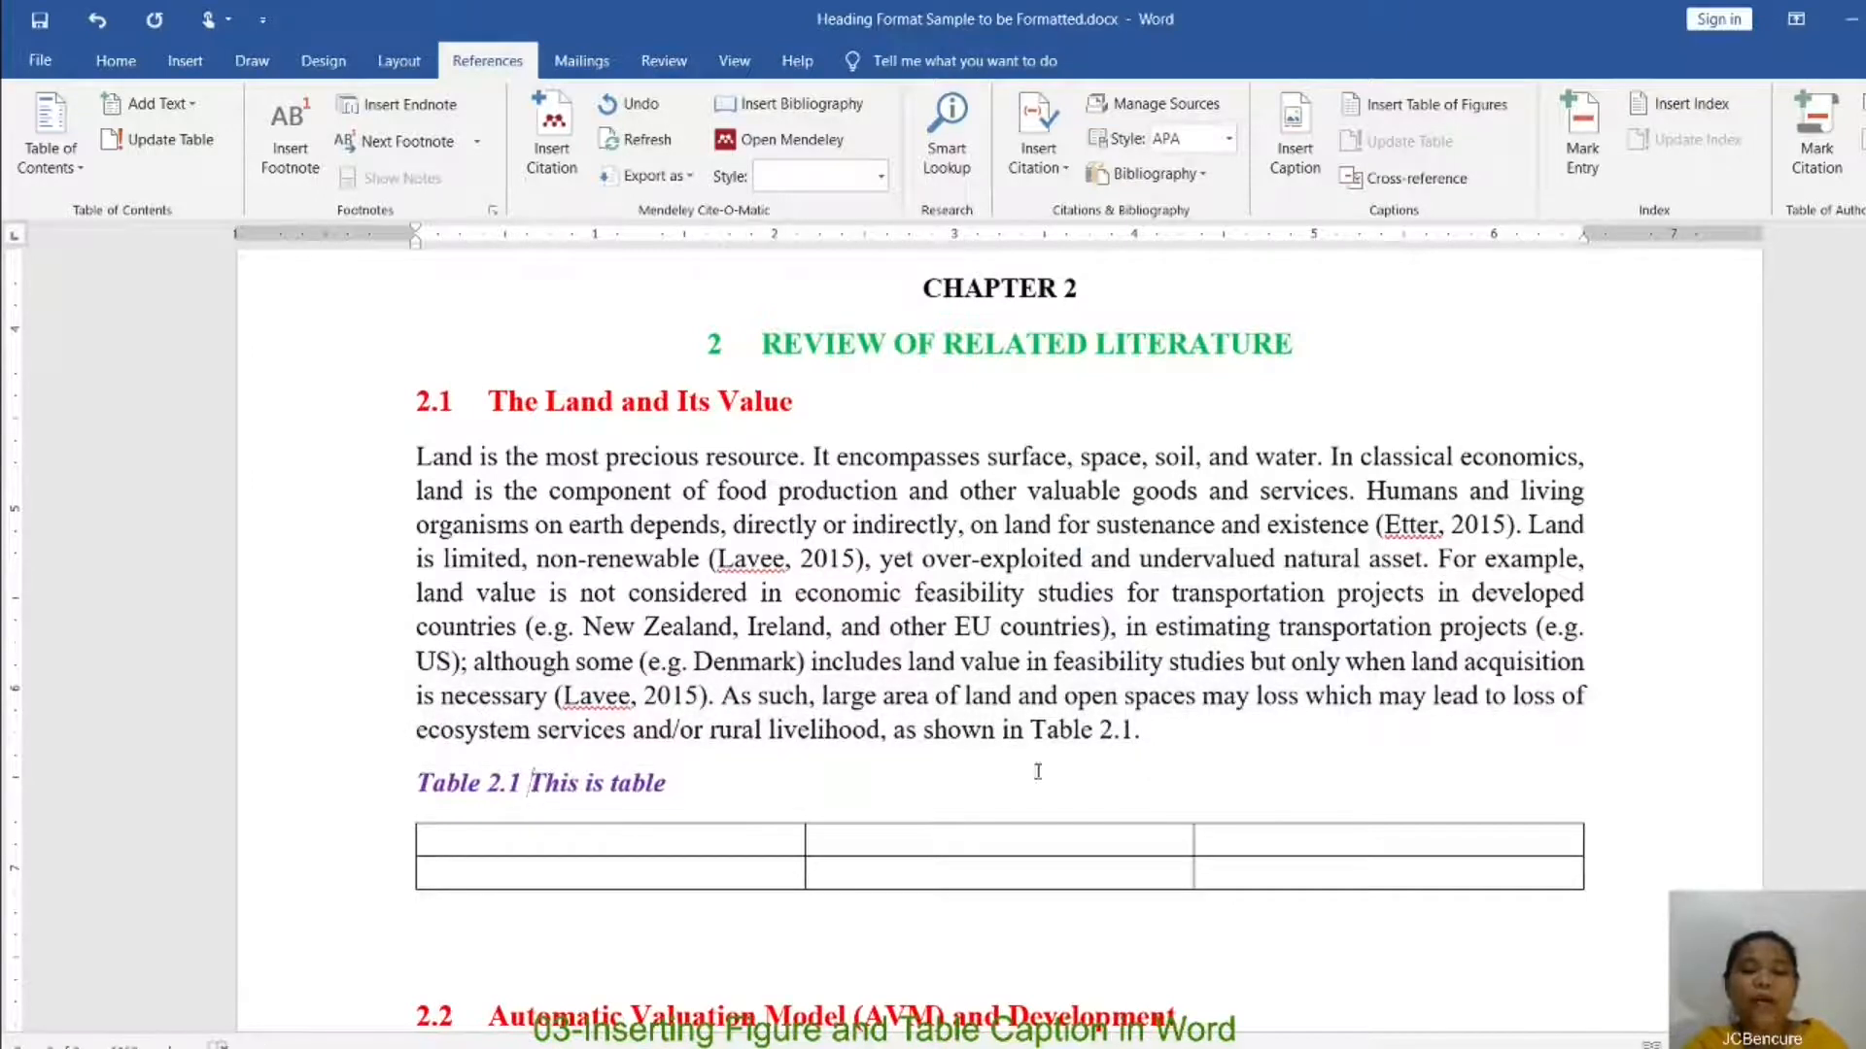
Step: Add a new paragraph above the table caption and start it with a label-and-number cross-reference to the "This is table" caption
scroll(1037, 772, "down", 3)
left_click(1187, 490)
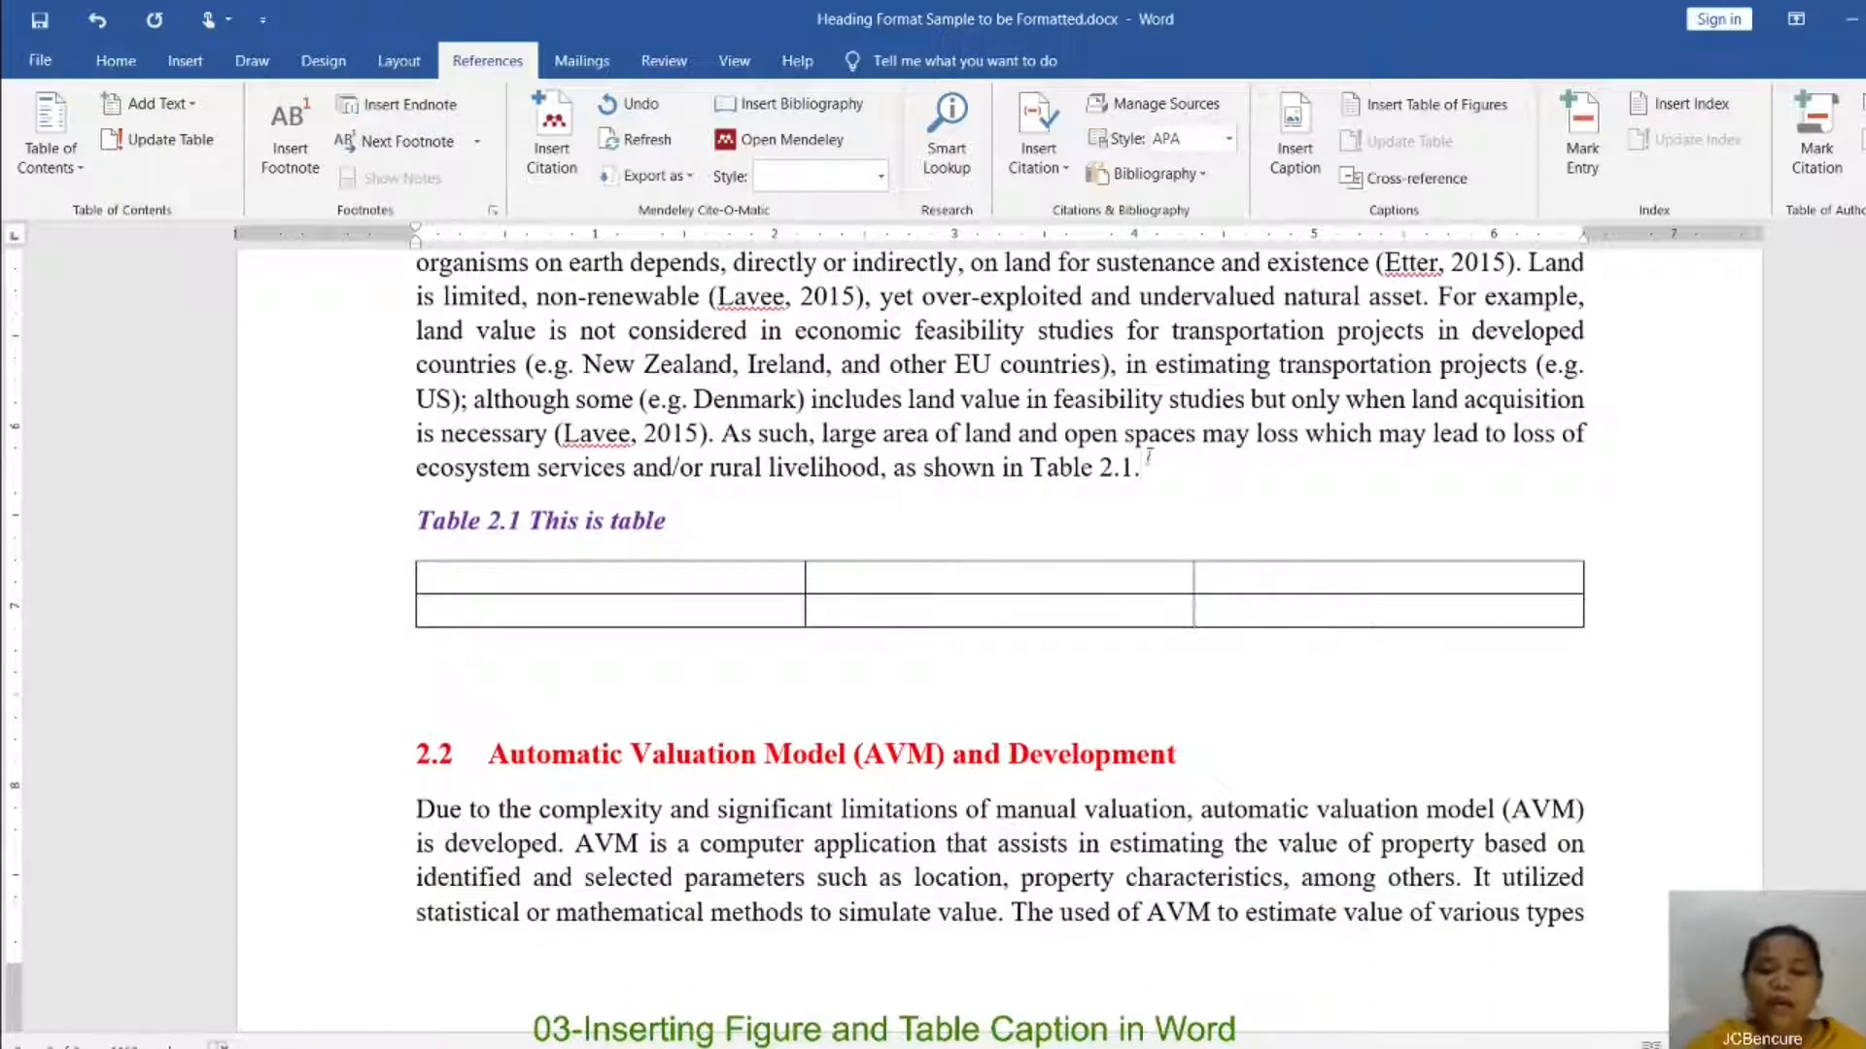
key("Return")
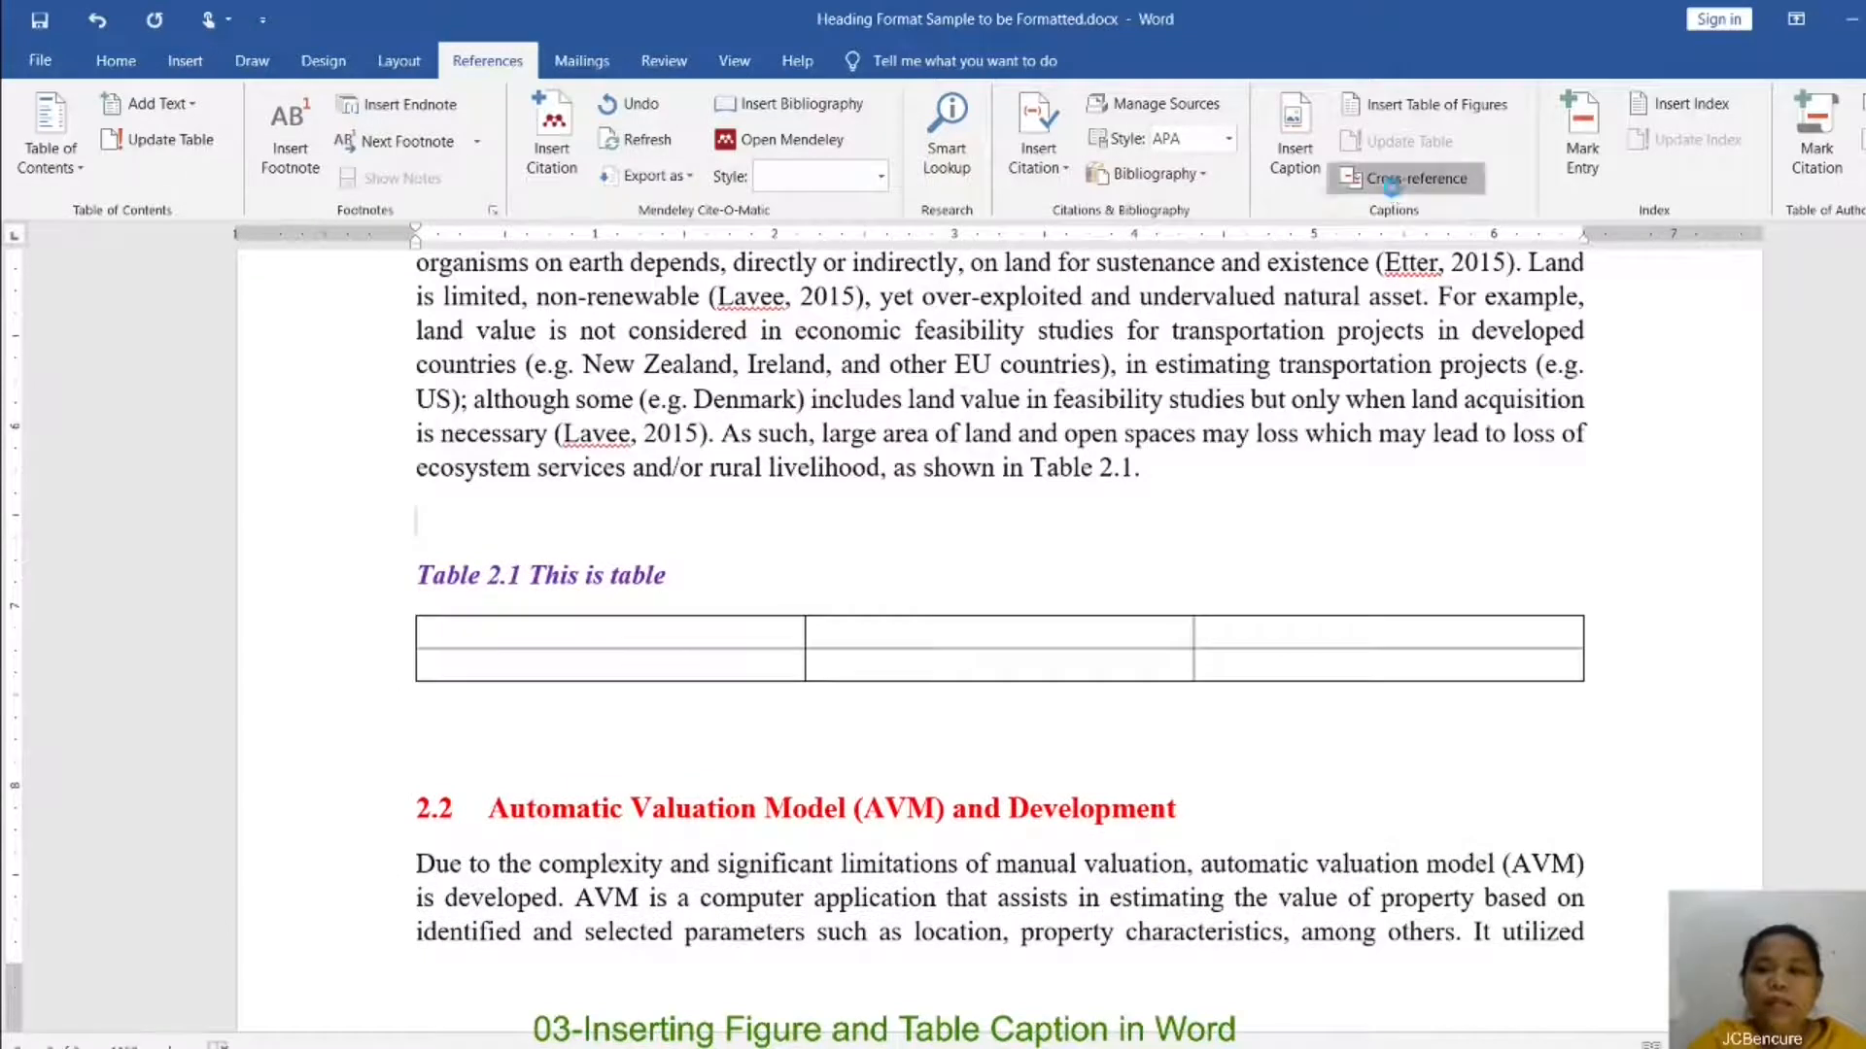
left_click(1414, 178)
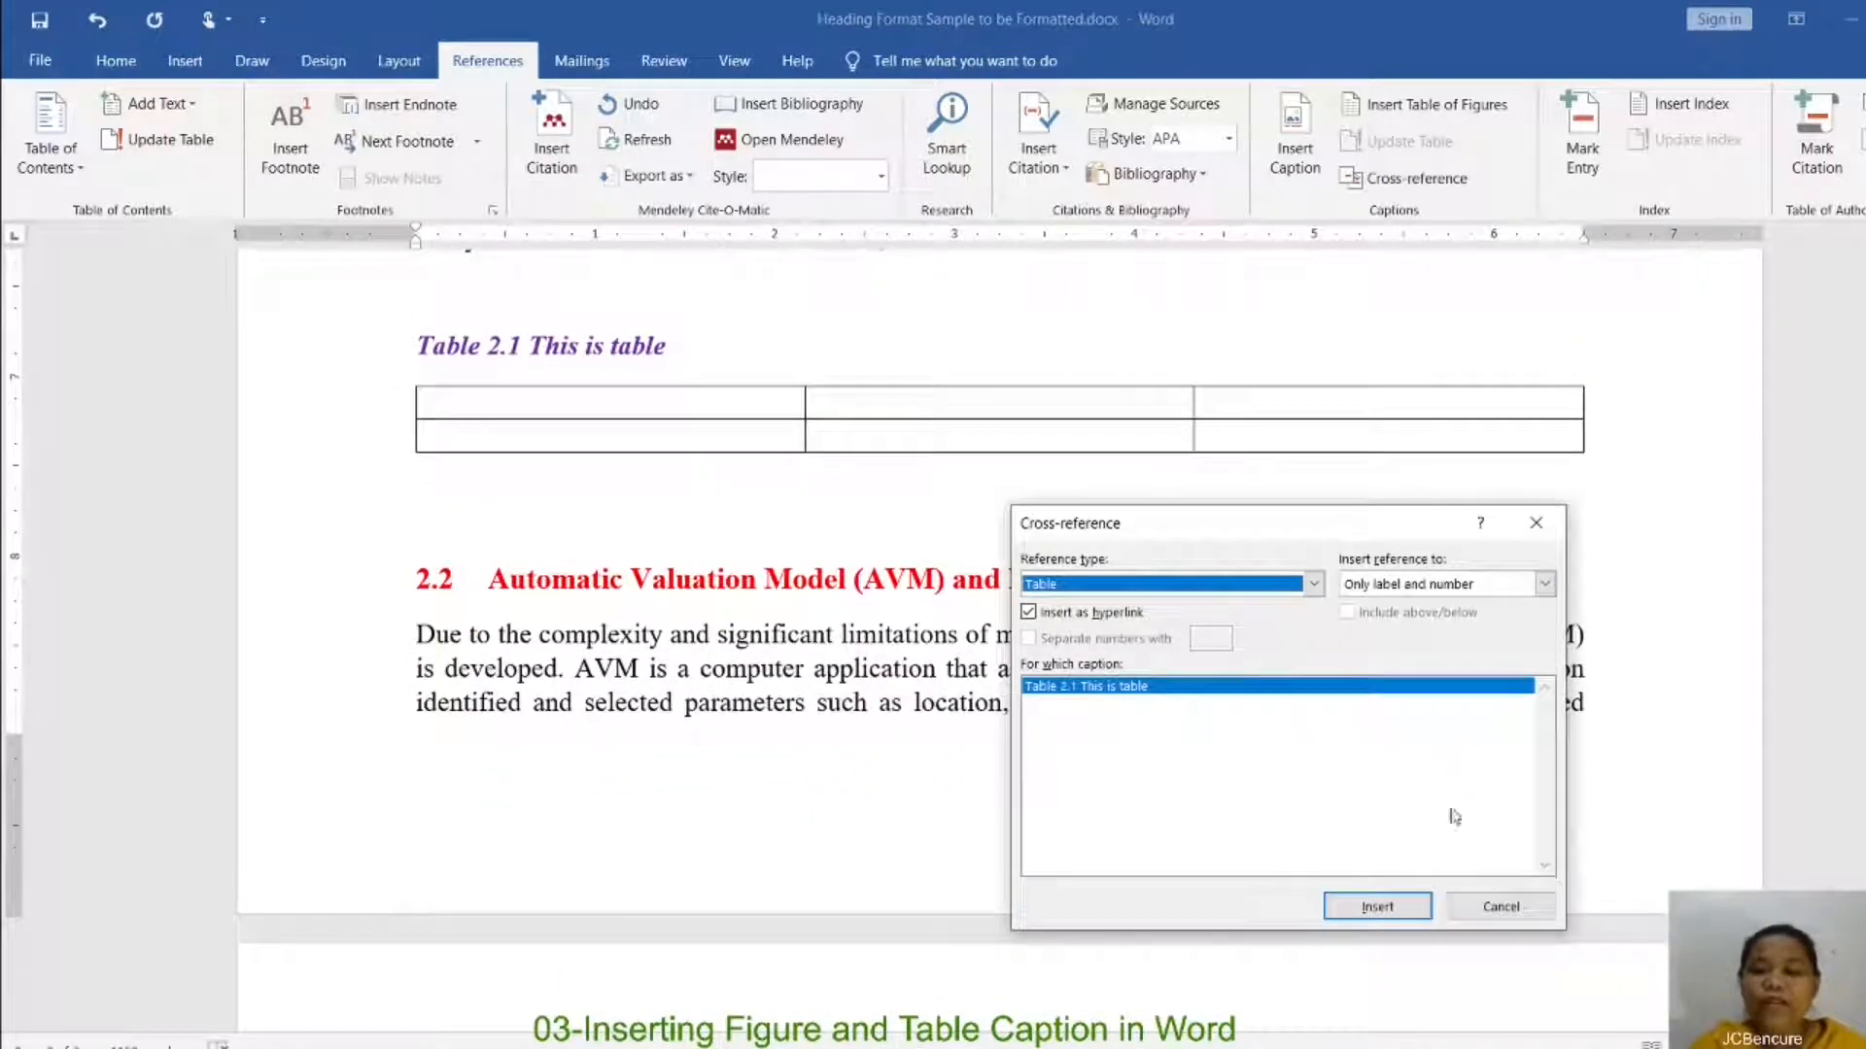
left_click(1378, 906)
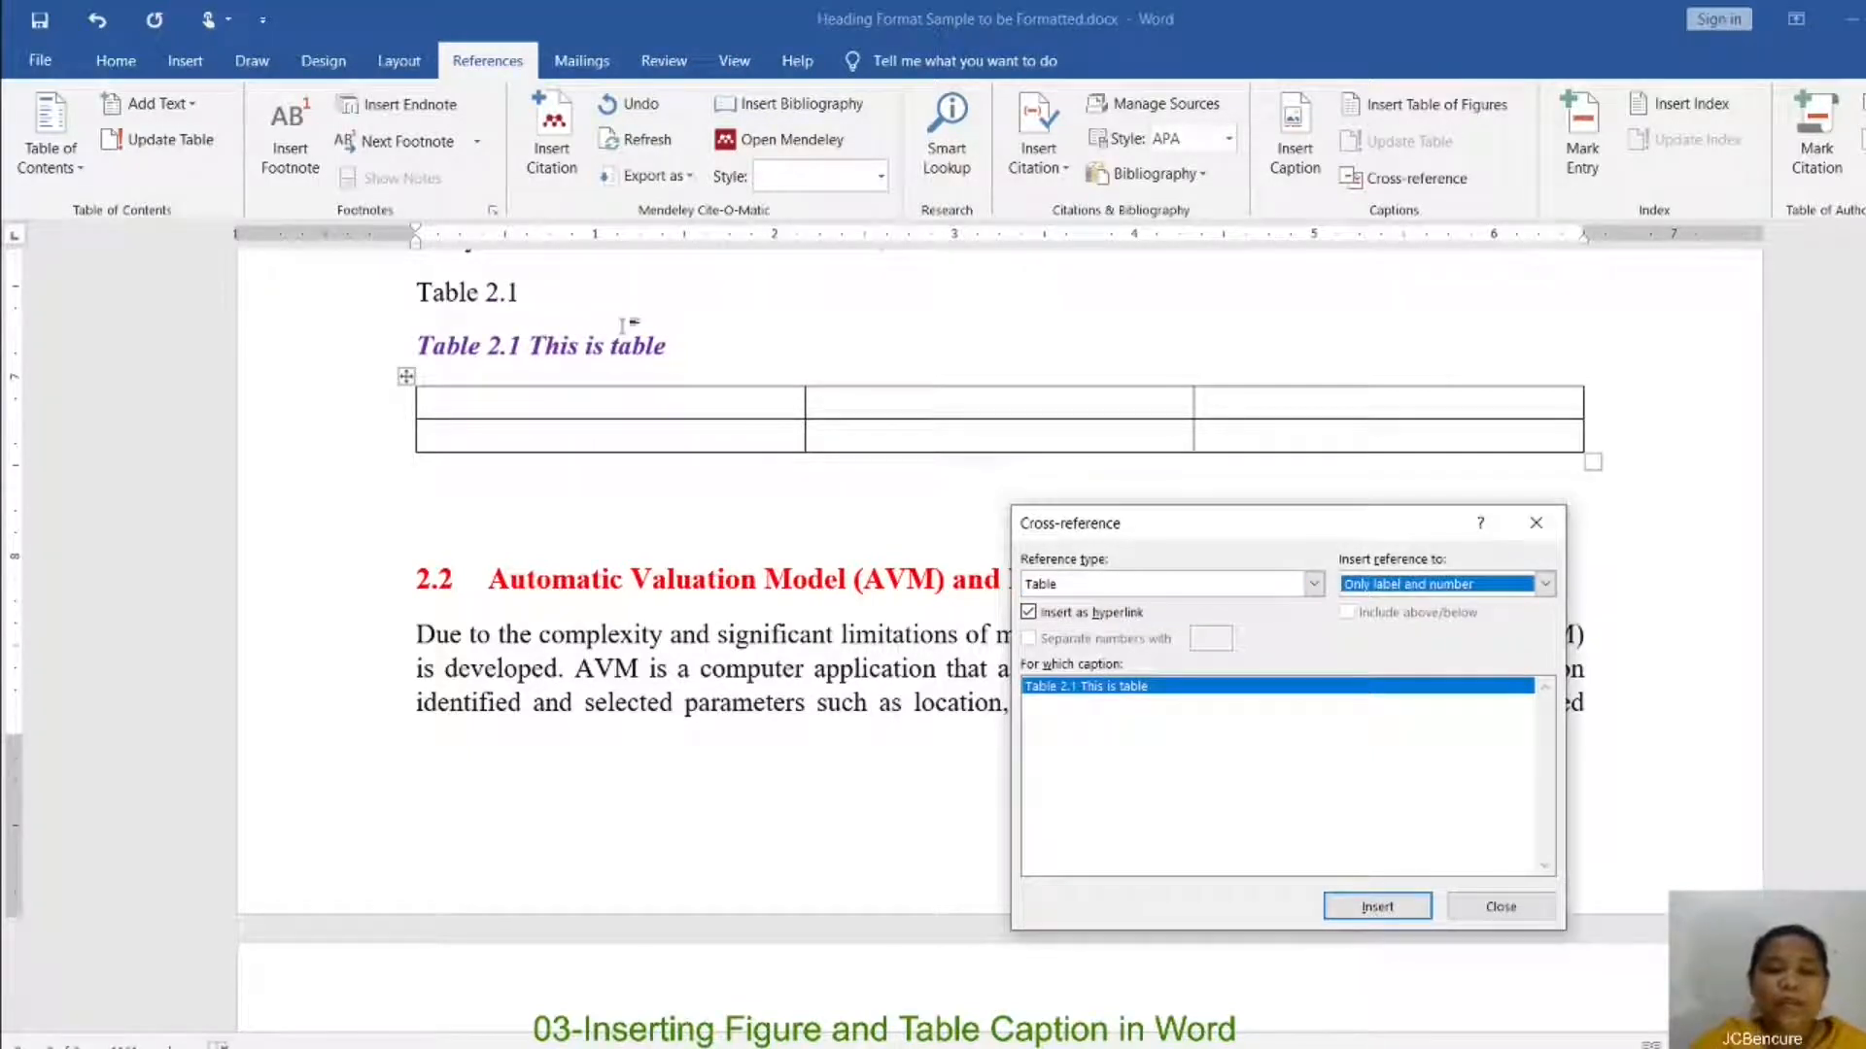
left_click(1501, 906)
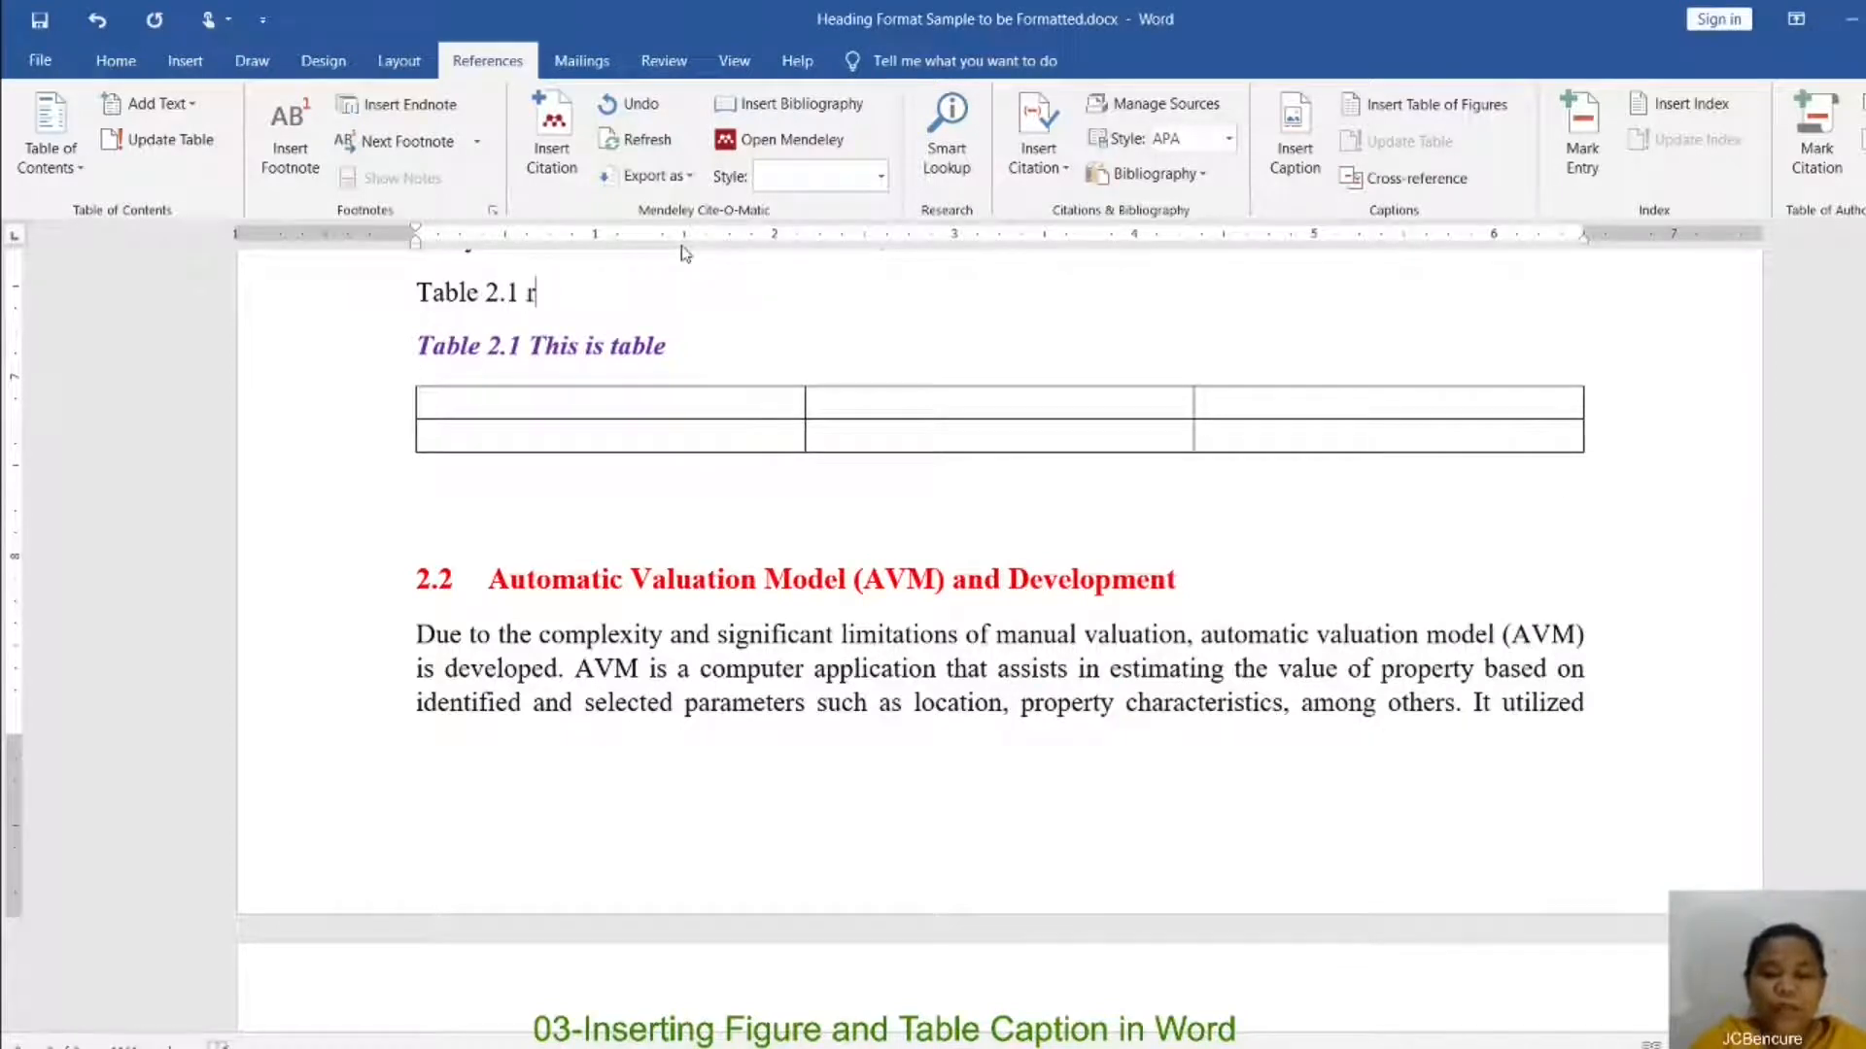
Step: Continue the new paragraph after its table cross-reference with the text "shows the beklsla;kda"
type("shows the beklsla;kda")
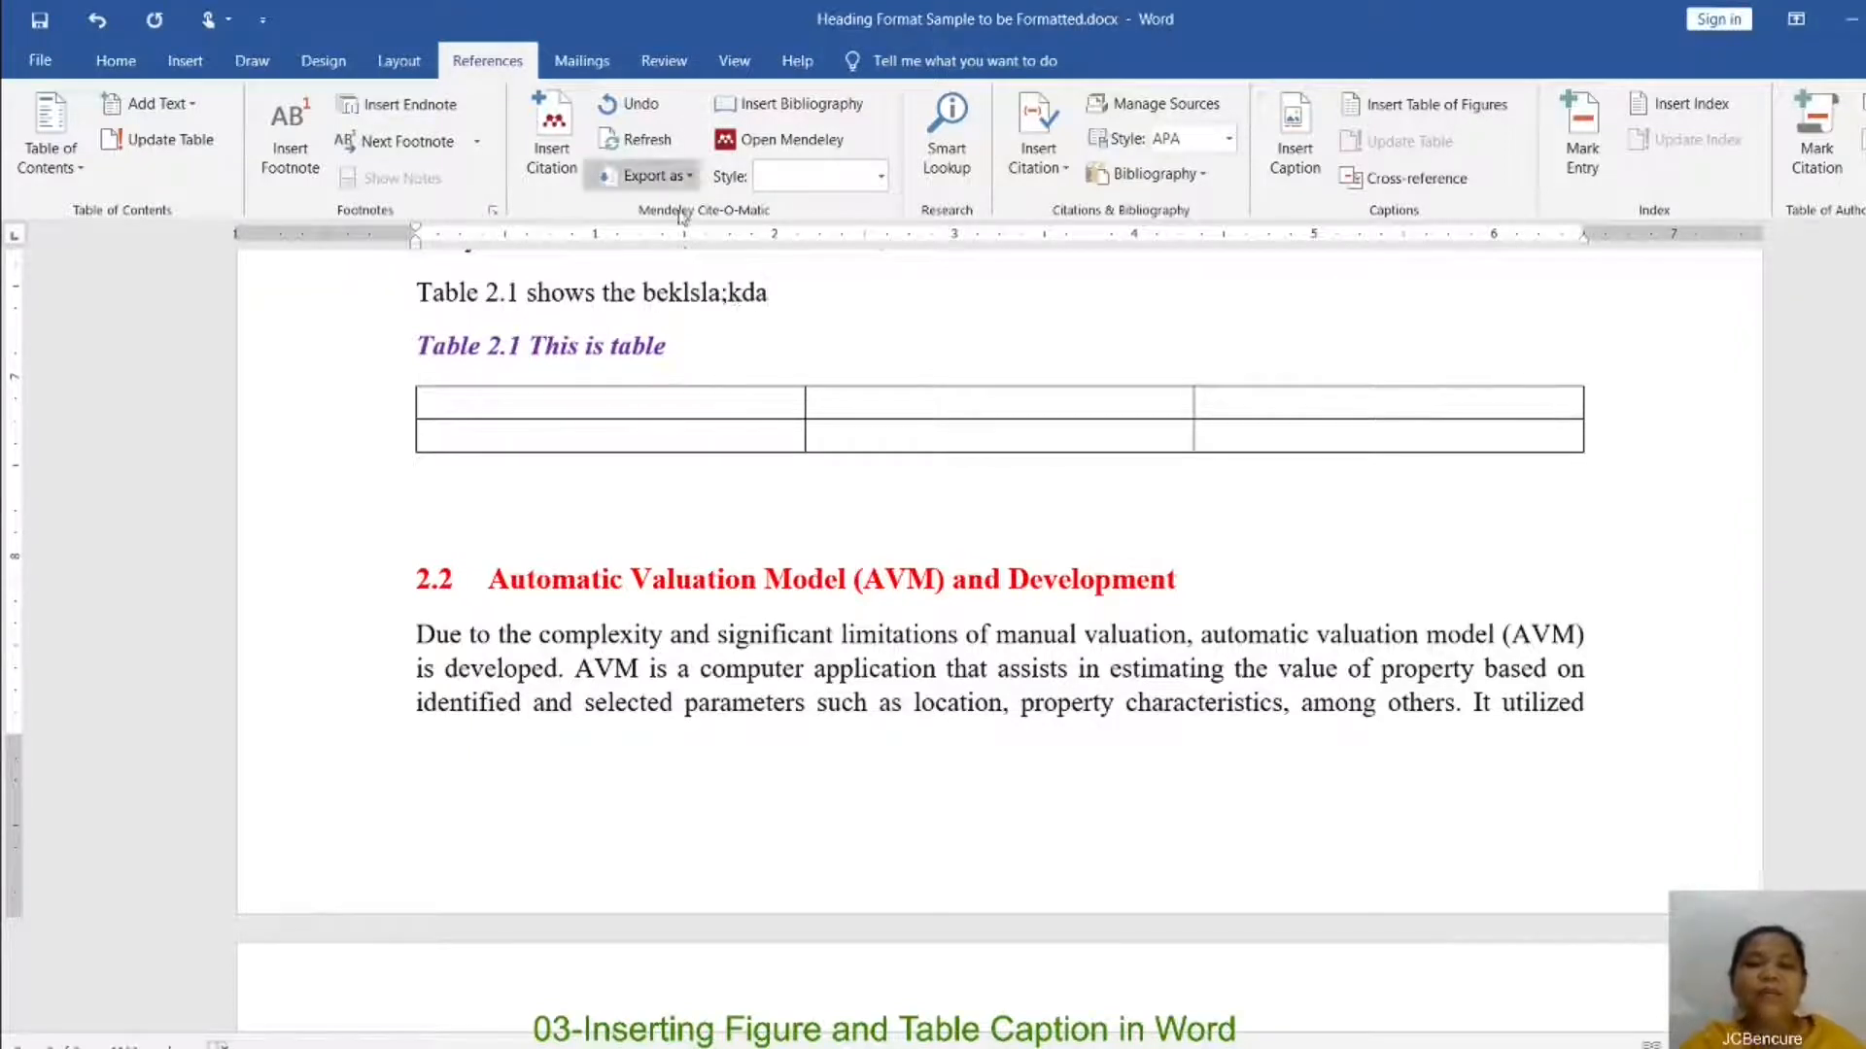
scroll(470, 619, "up", 3)
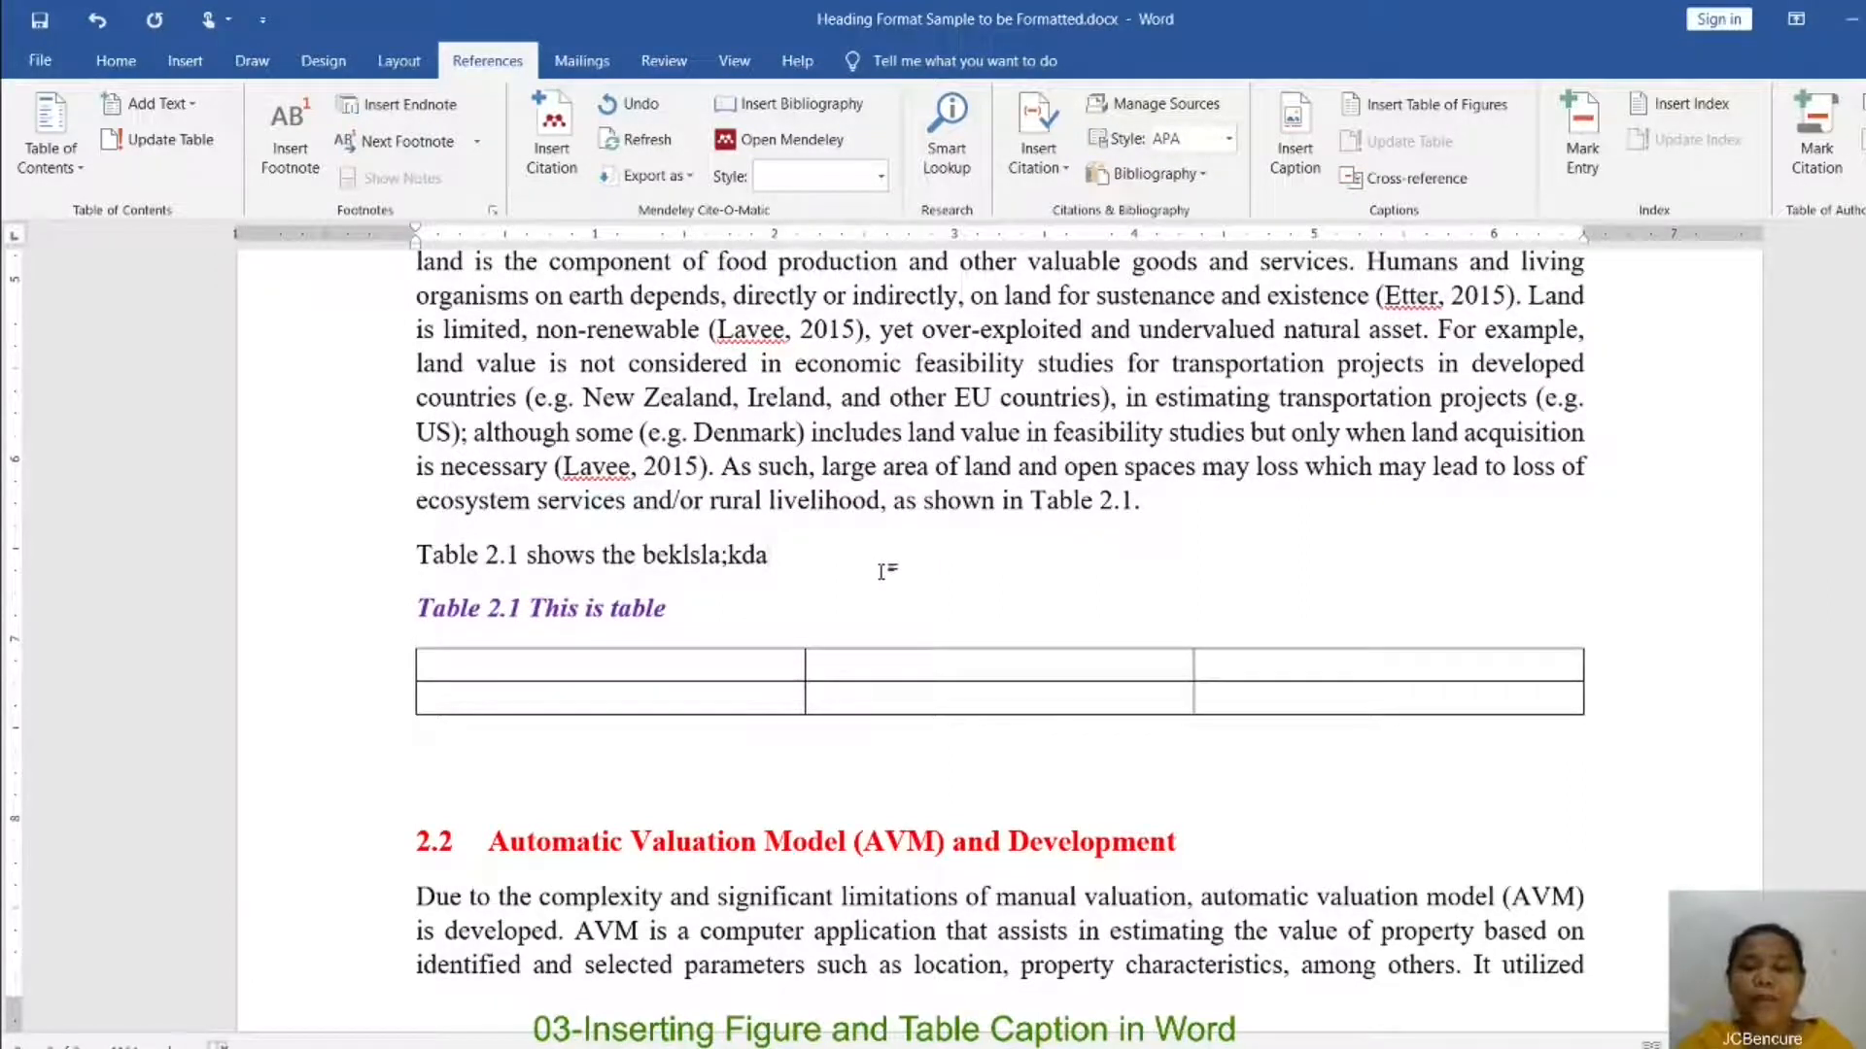
scroll(889, 572, "down", 1)
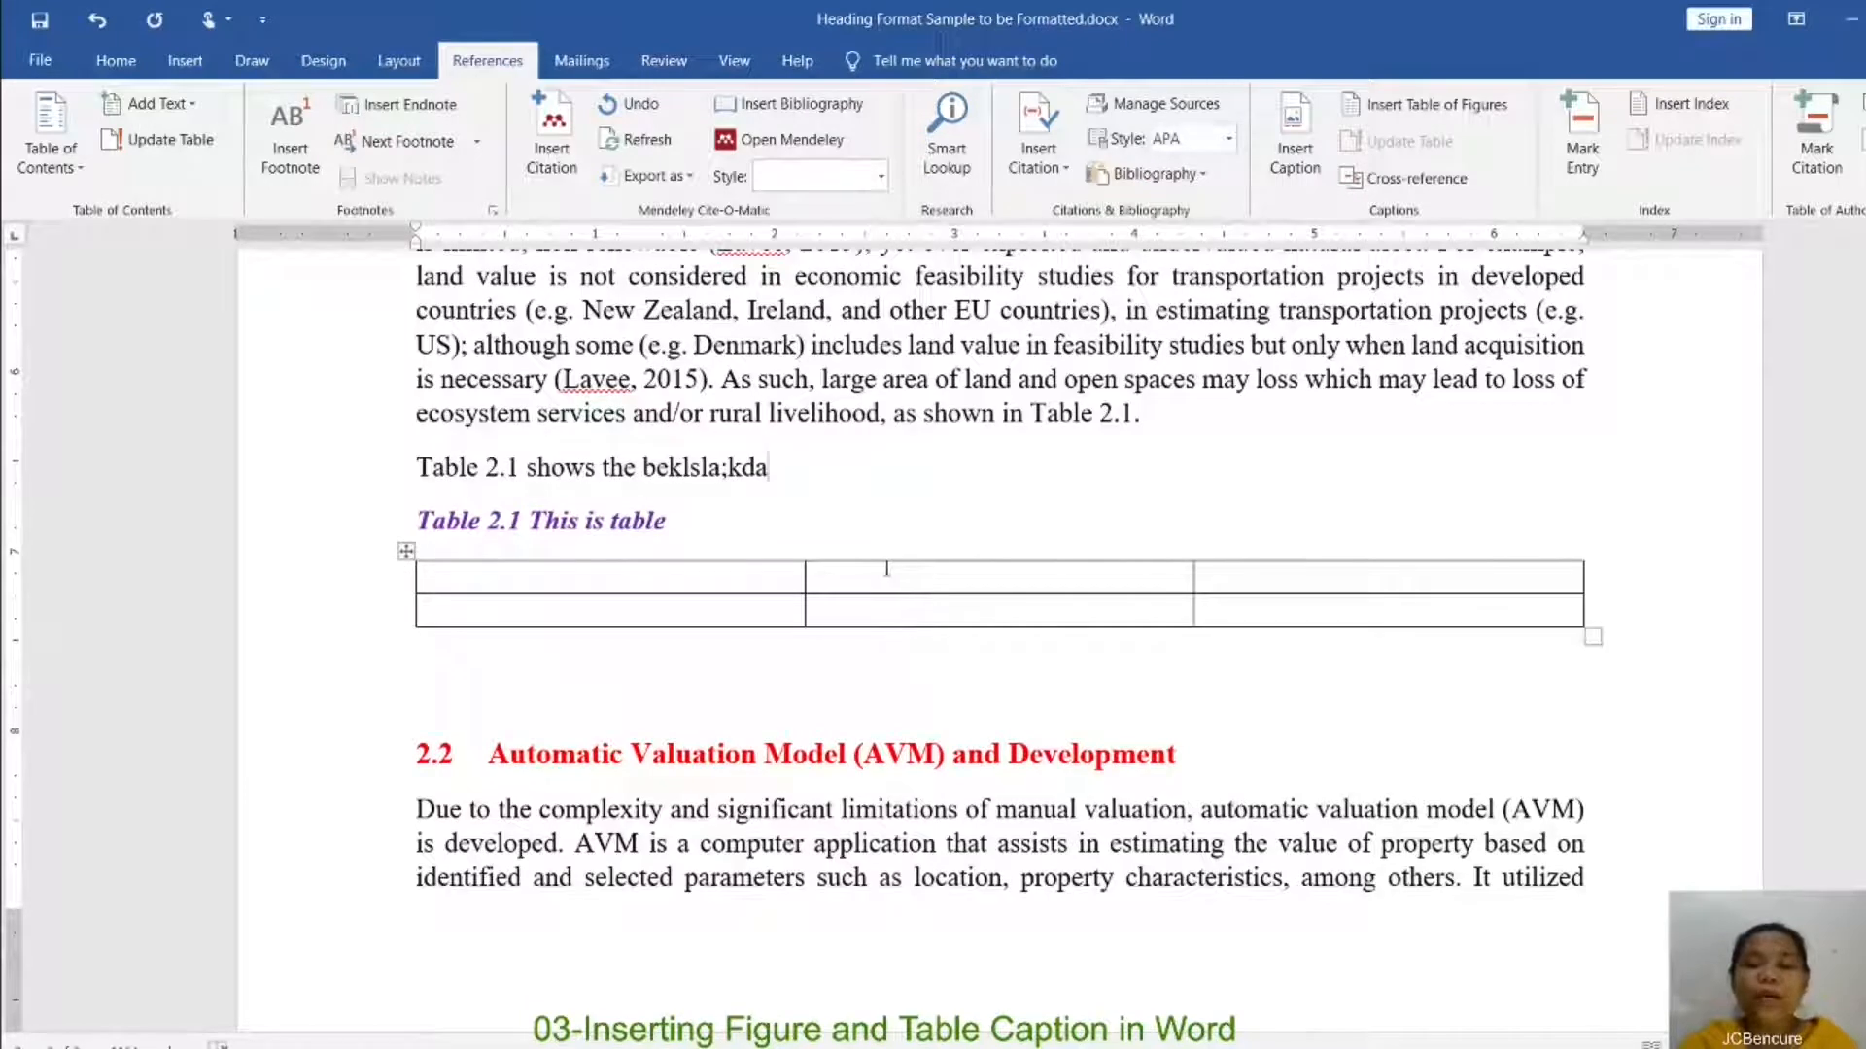